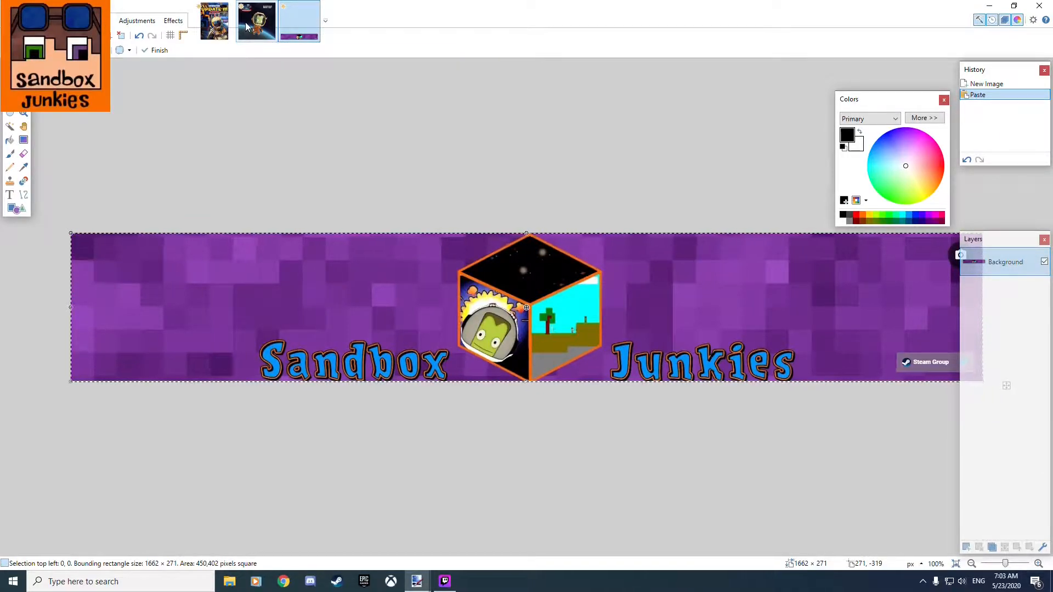
Open the recent file Banner.pdn and select its Layer 2, which holds the Sandbox Junkies face.
click(12, 20)
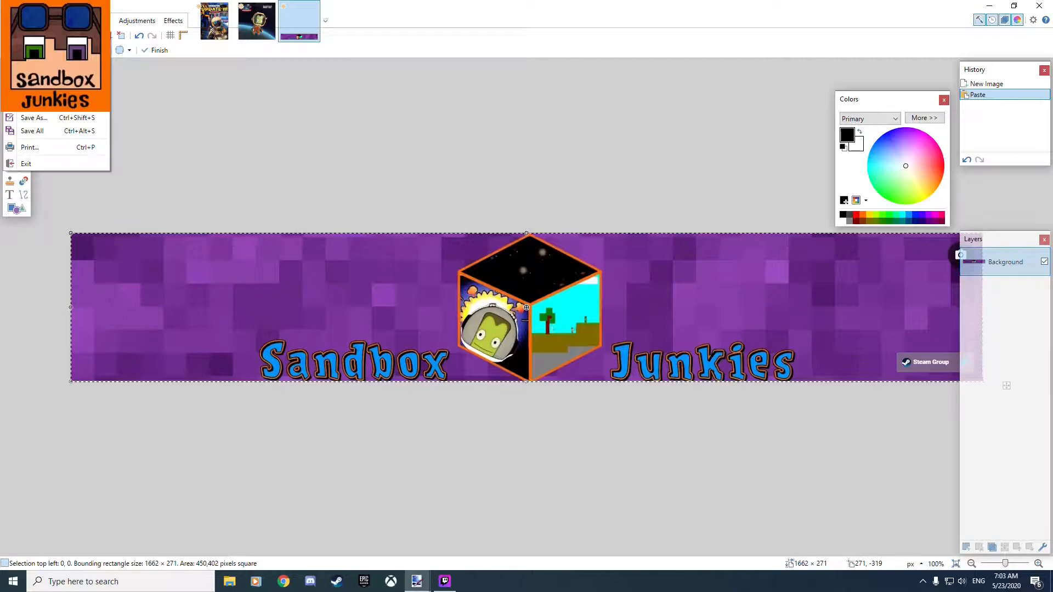
mouse_move(55, 62)
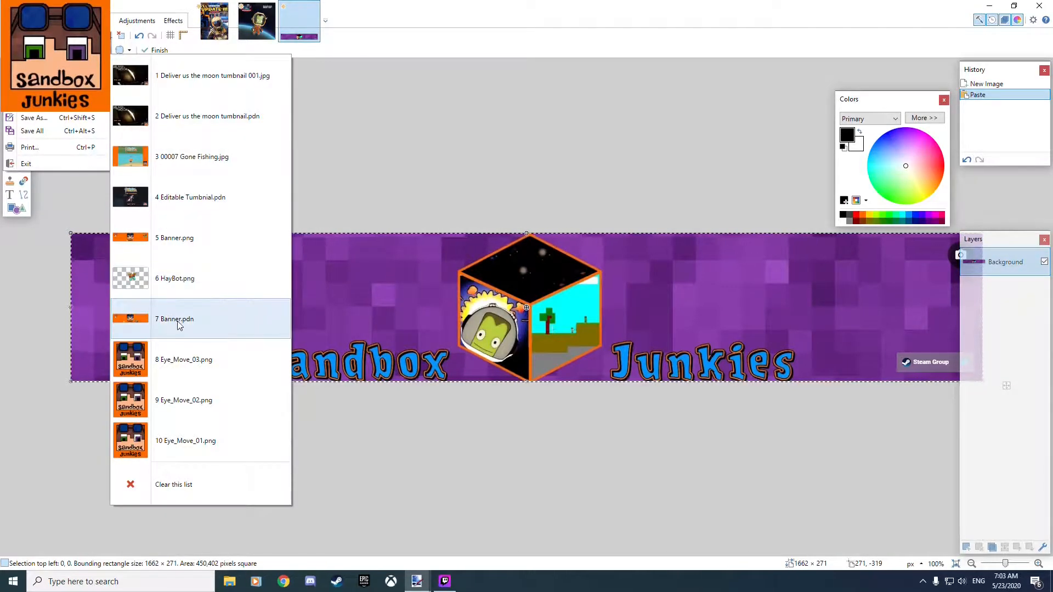
click(182, 326)
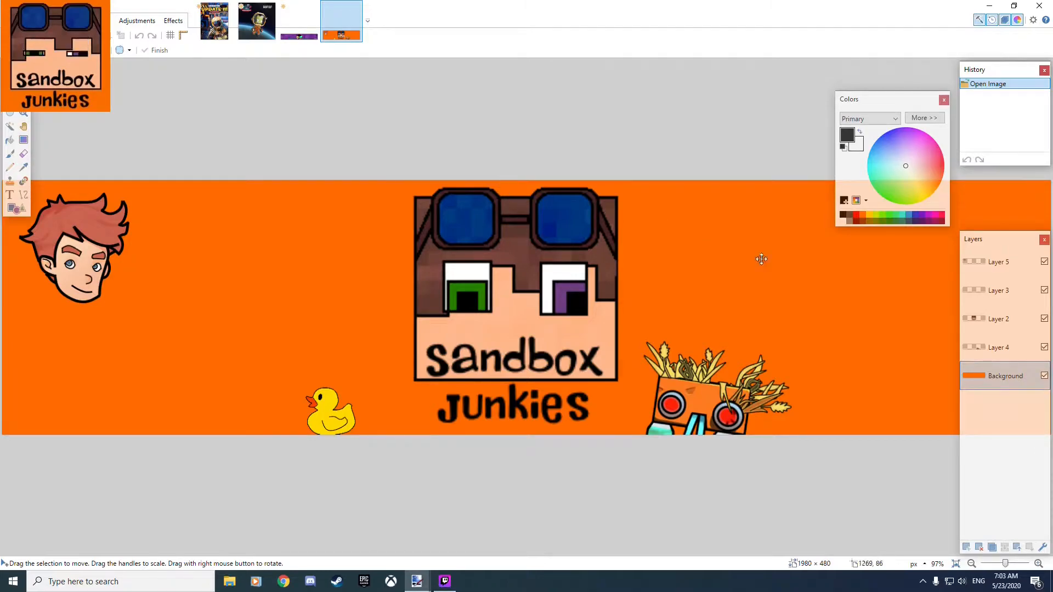
click(999, 347)
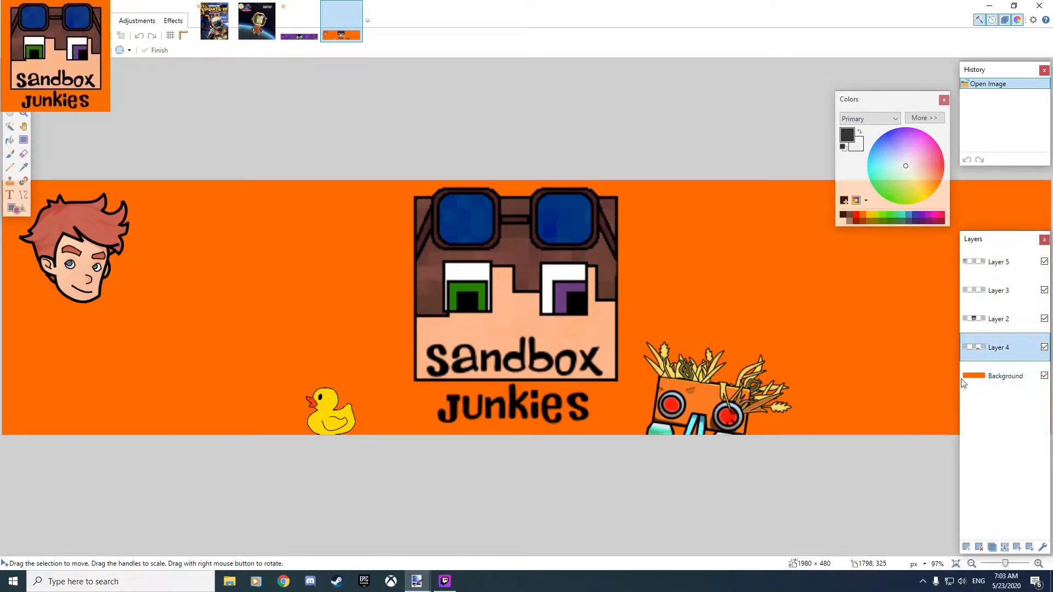
click(997, 318)
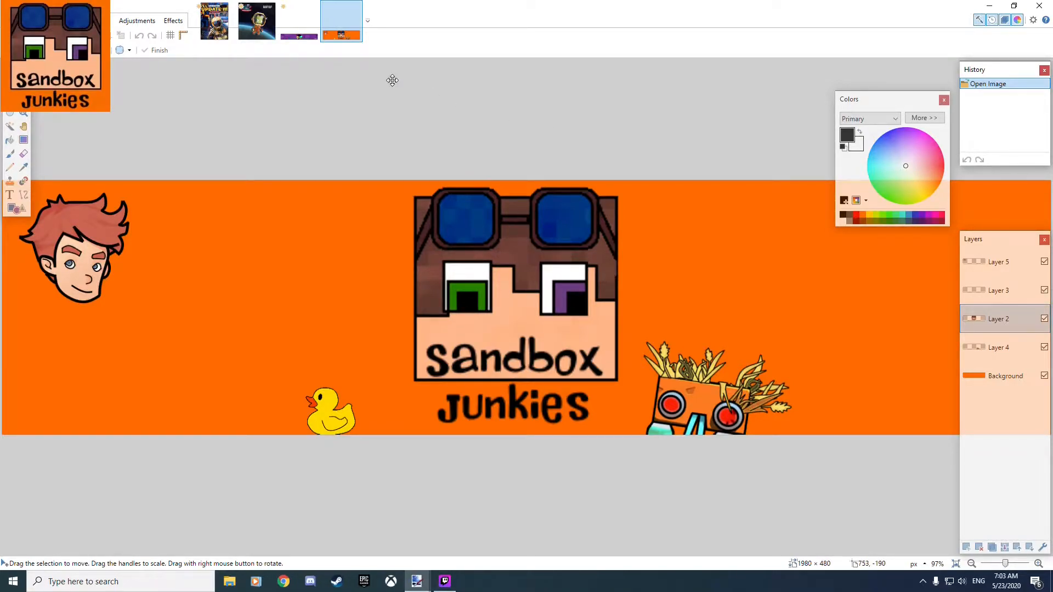
Look through the open purple banner, green astronaut and helmeted miner images, returning to the green astronaut image.
click(310, 35)
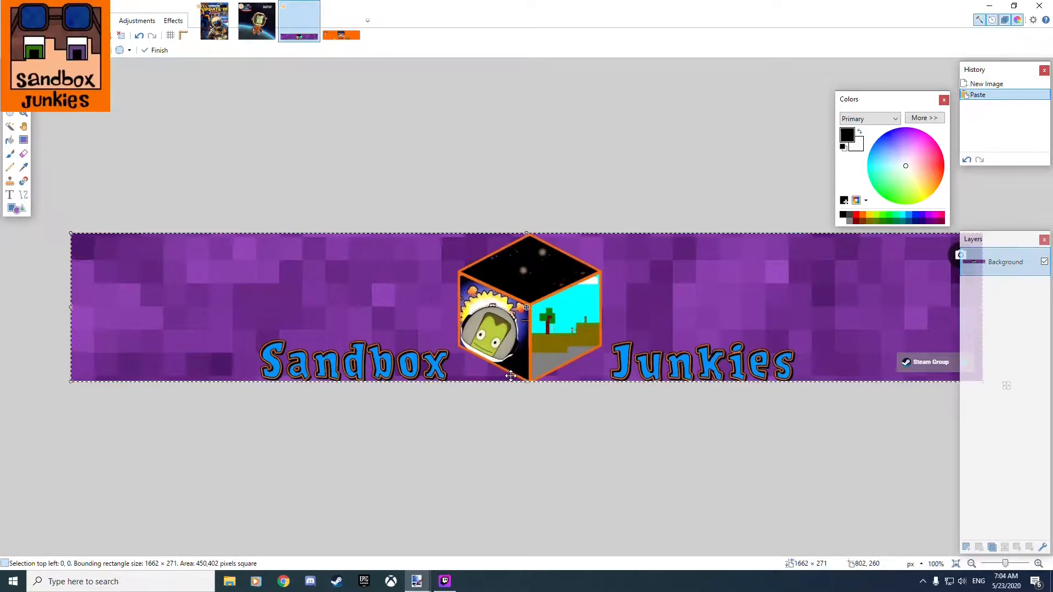
click(255, 21)
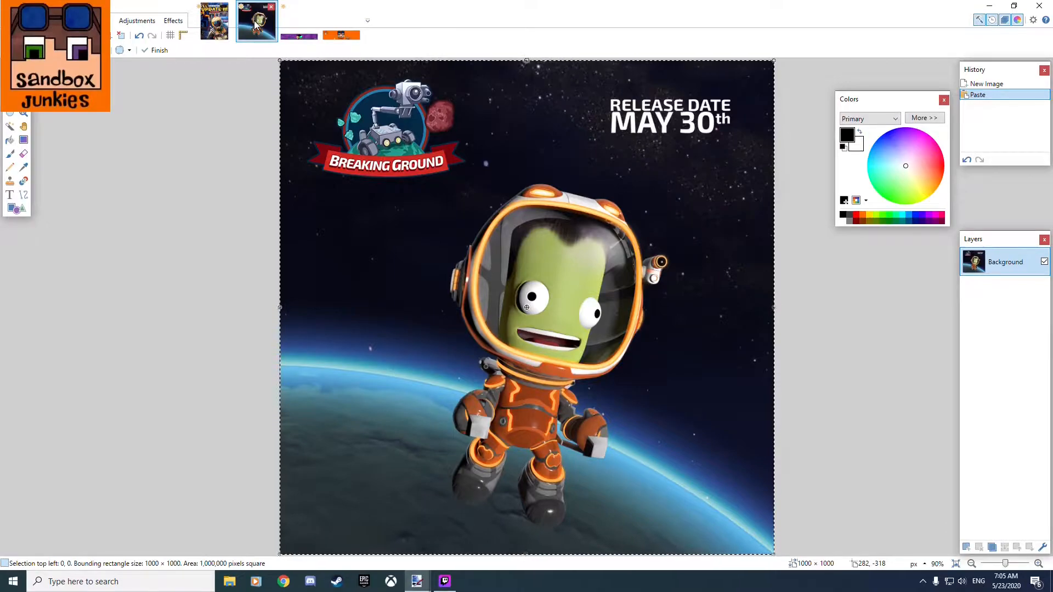
click(208, 25)
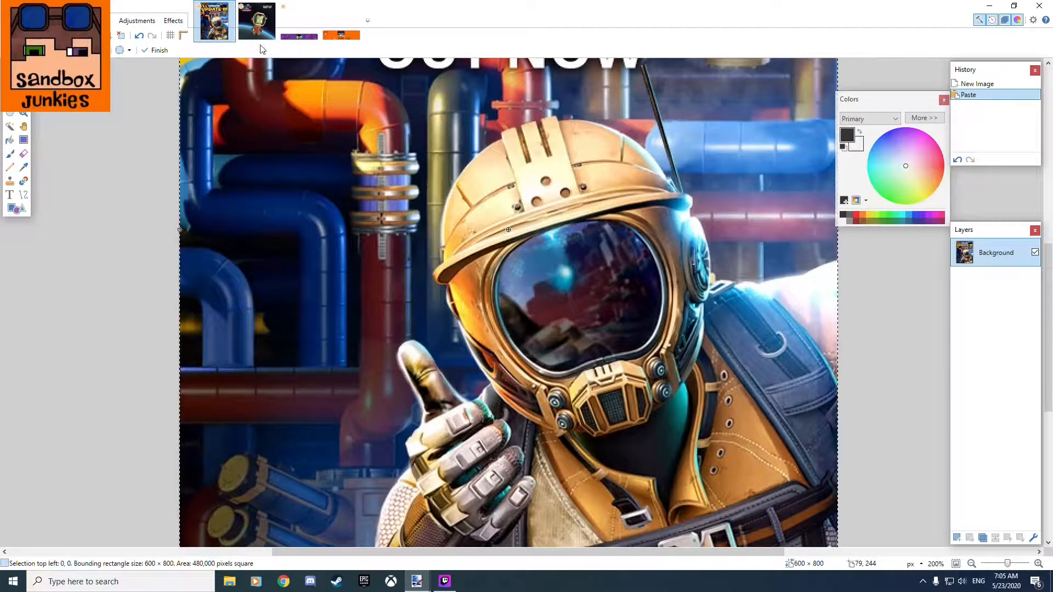
key(ctrl+Tab)
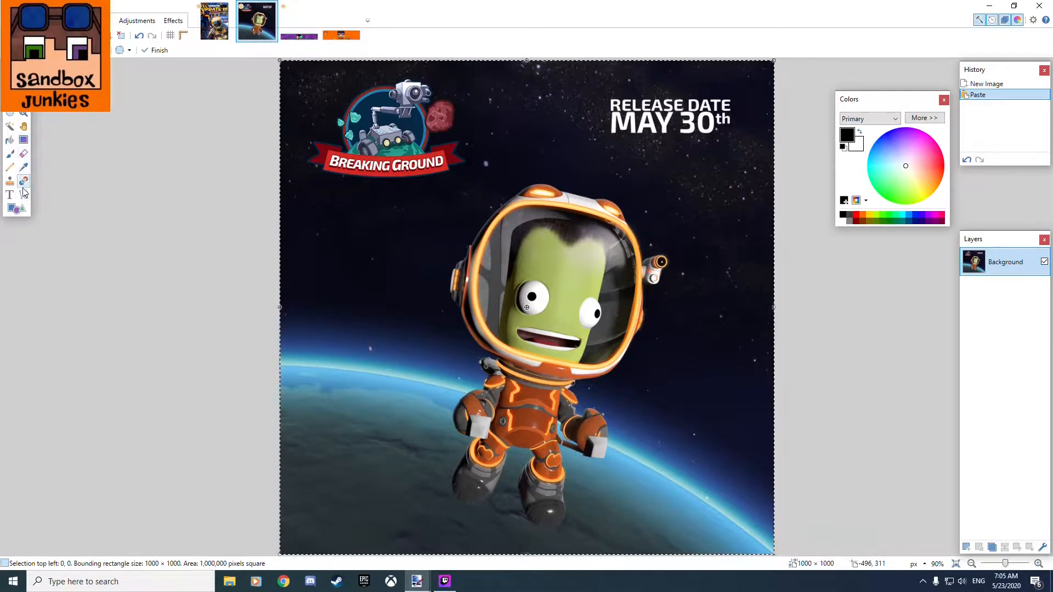
Activate the Line/Curve tool and set its brush width to 5.
click(23, 196)
click(156, 50)
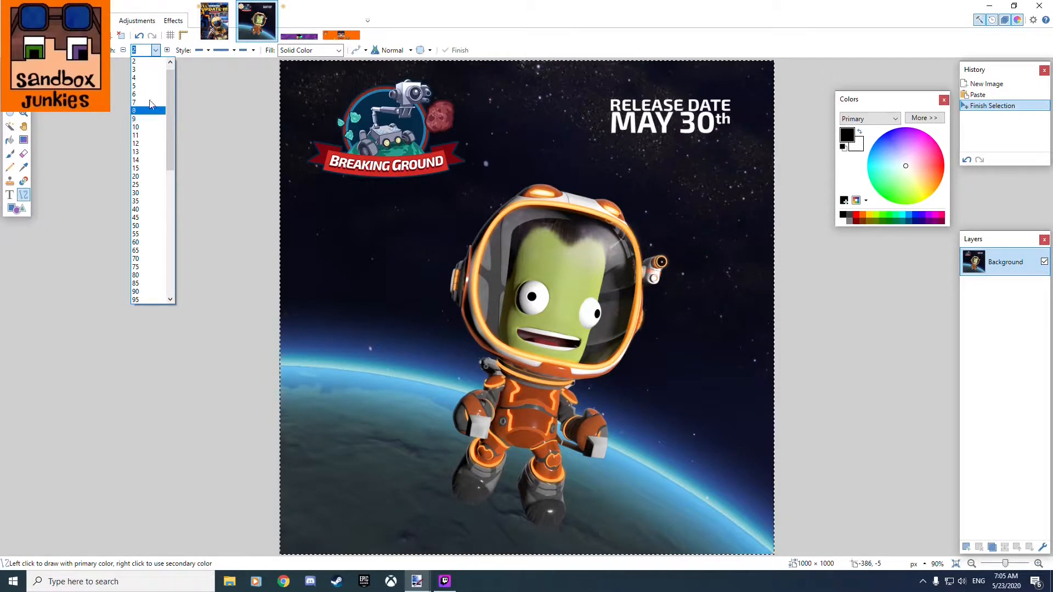
click(144, 86)
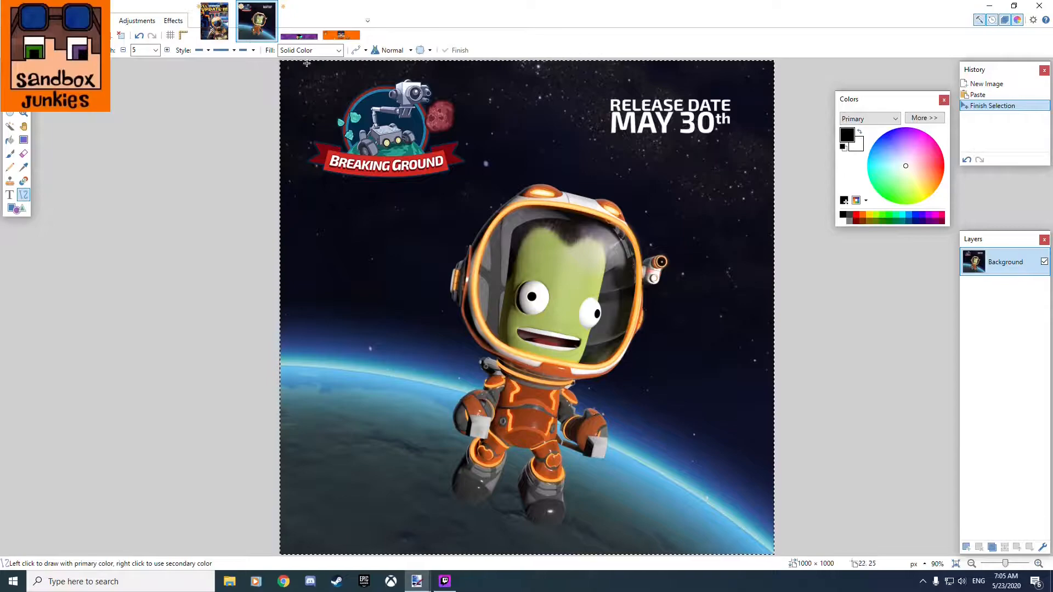
In the orange banner image, hide the Background layer, toggle Layers 4, 3 and 5 off and on, and hide Layer 2.
click(331, 23)
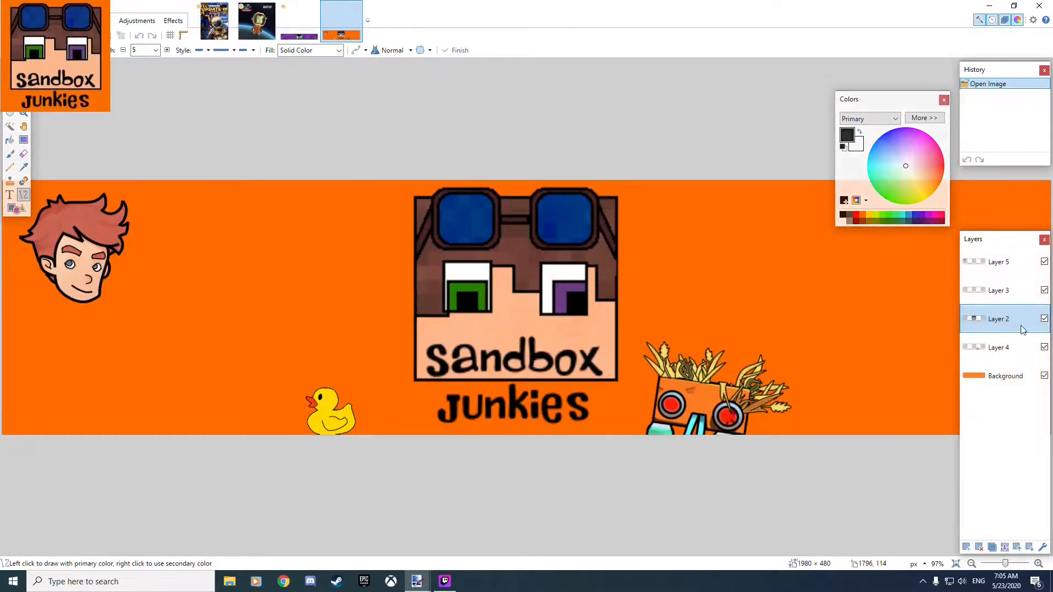
click(1045, 376)
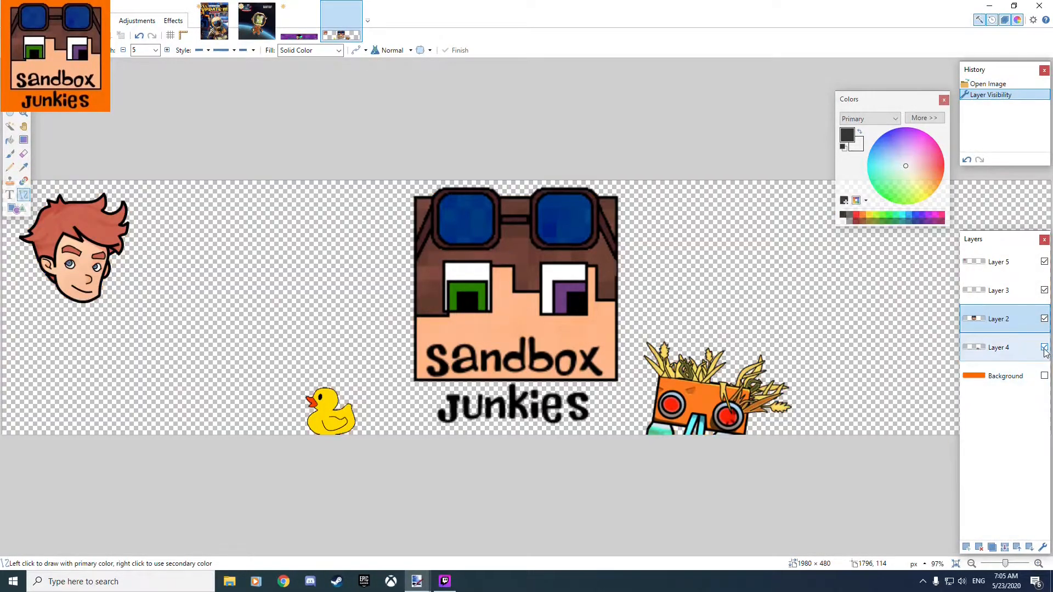
click(1044, 347)
click(1045, 347)
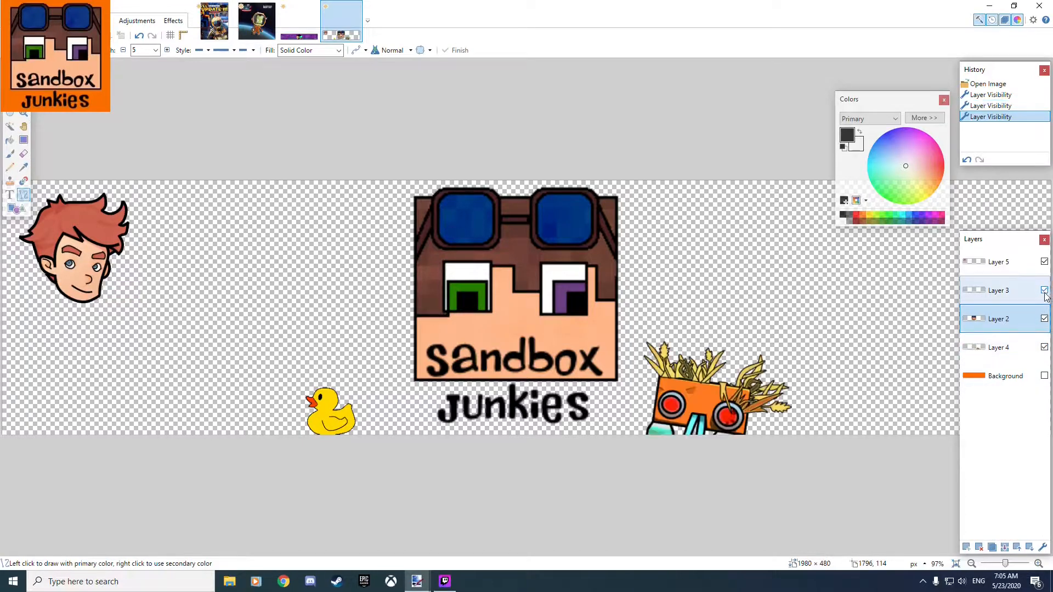
click(1045, 291)
click(1044, 290)
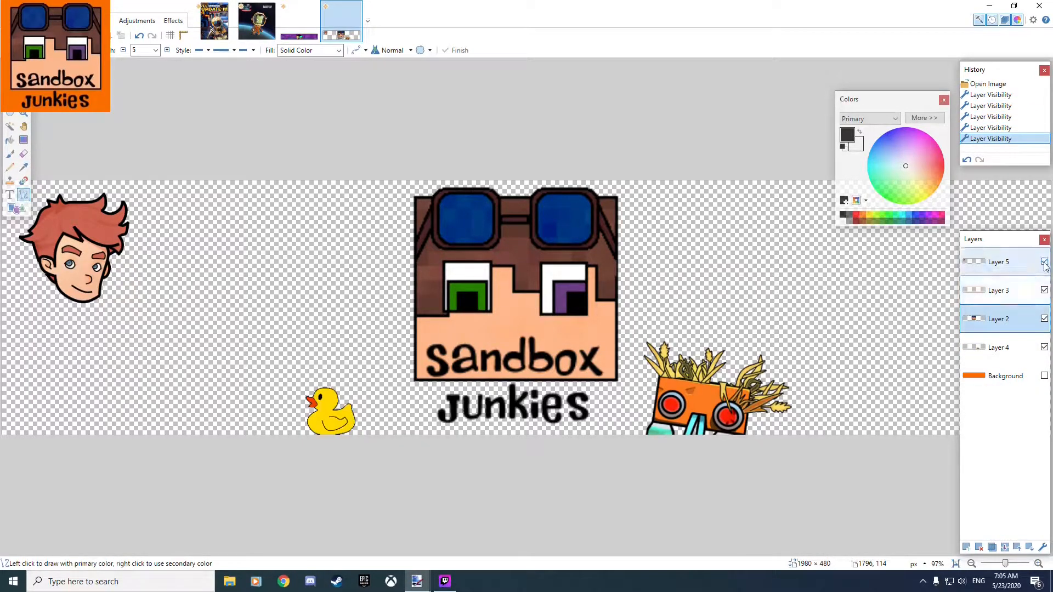
click(1045, 262)
click(1045, 261)
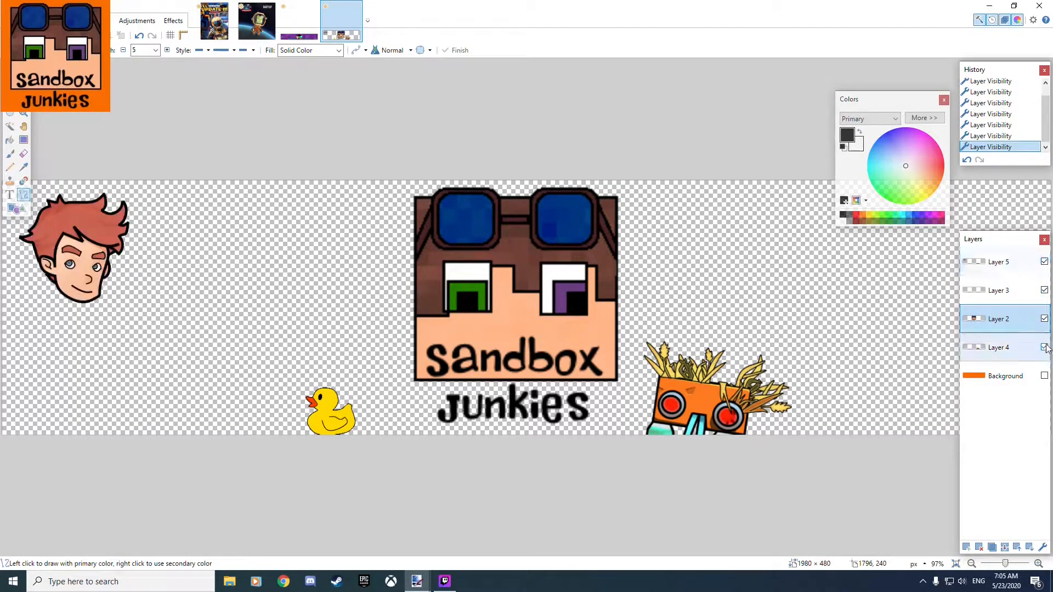
click(1045, 319)
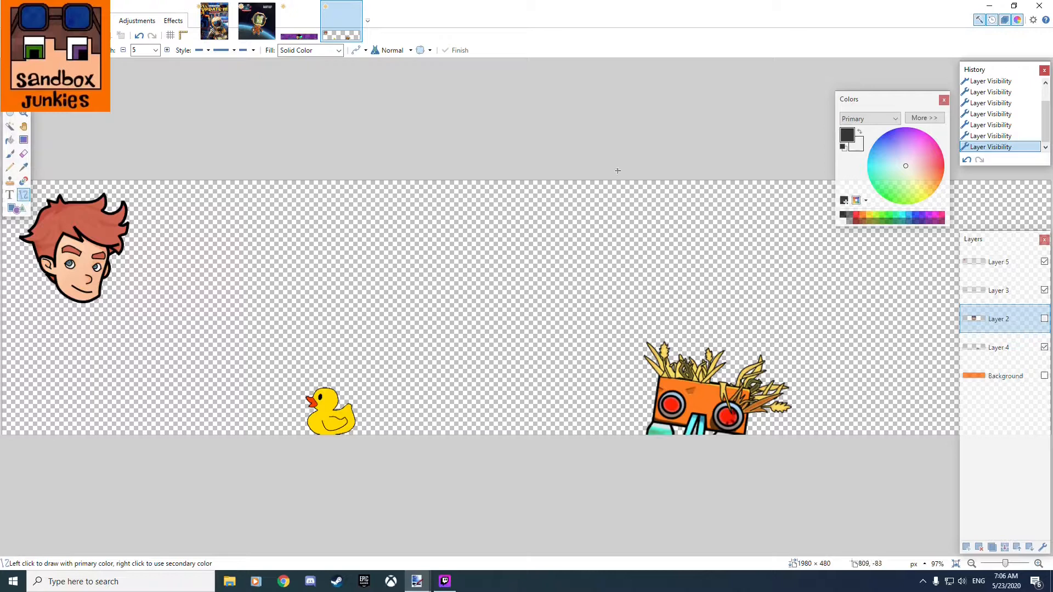
Add a new layer to the green astronaut image and name it Outline.
click(256, 21)
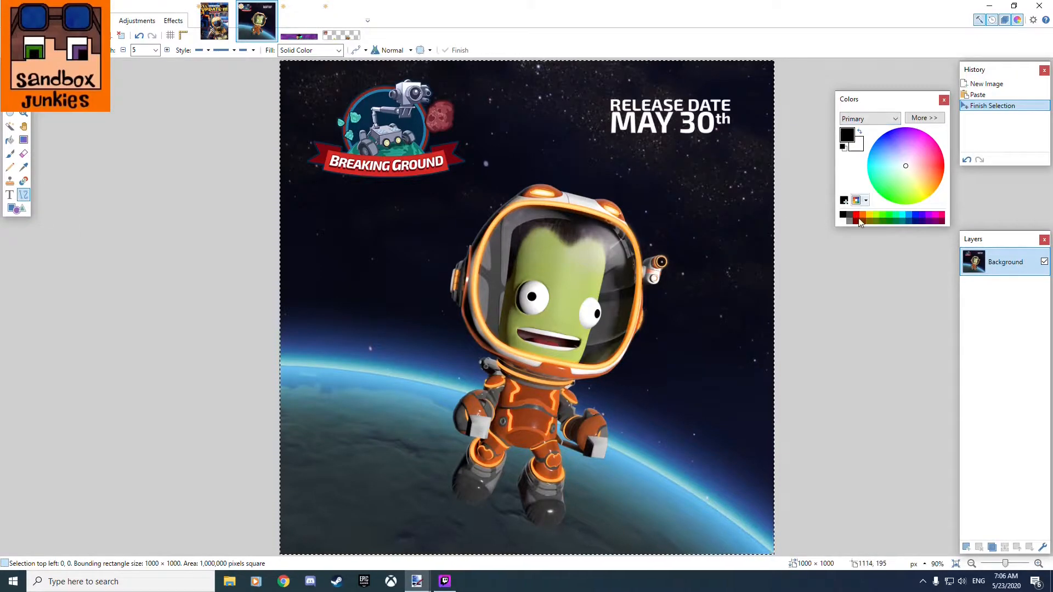
click(968, 547)
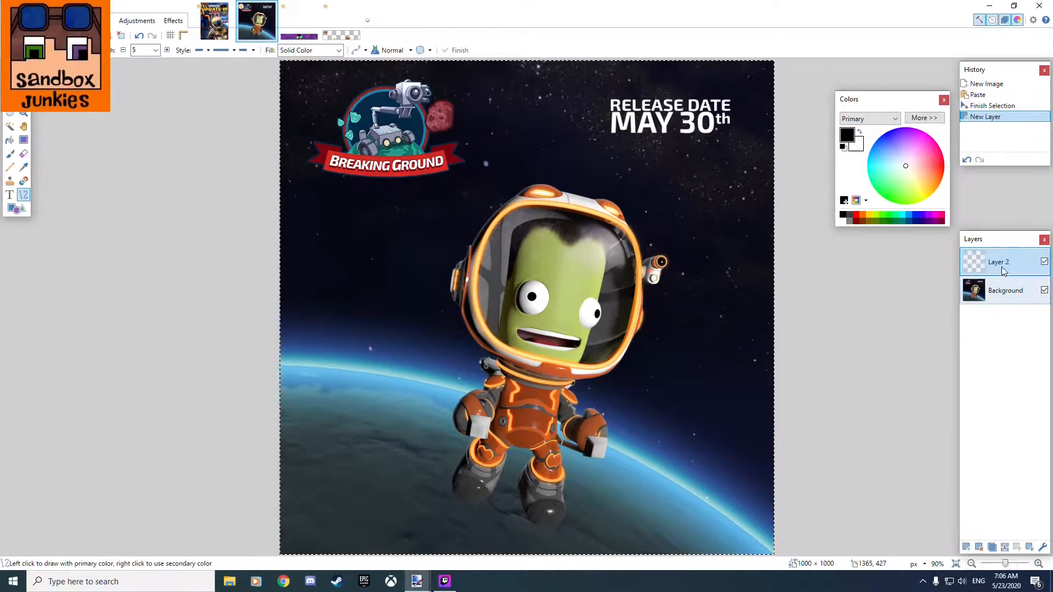
double_click(1005, 268)
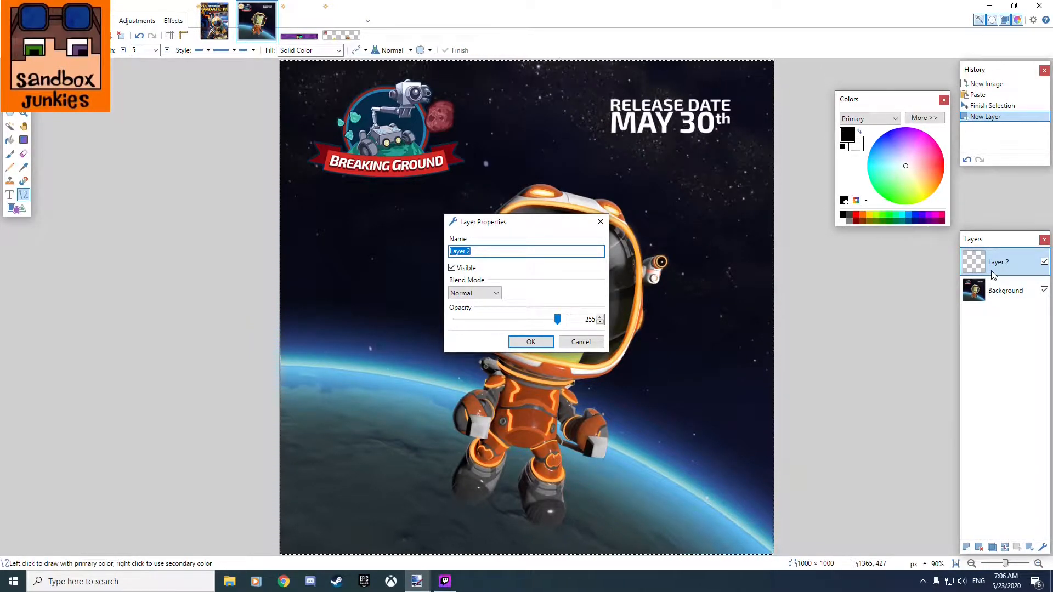
text(Ot)
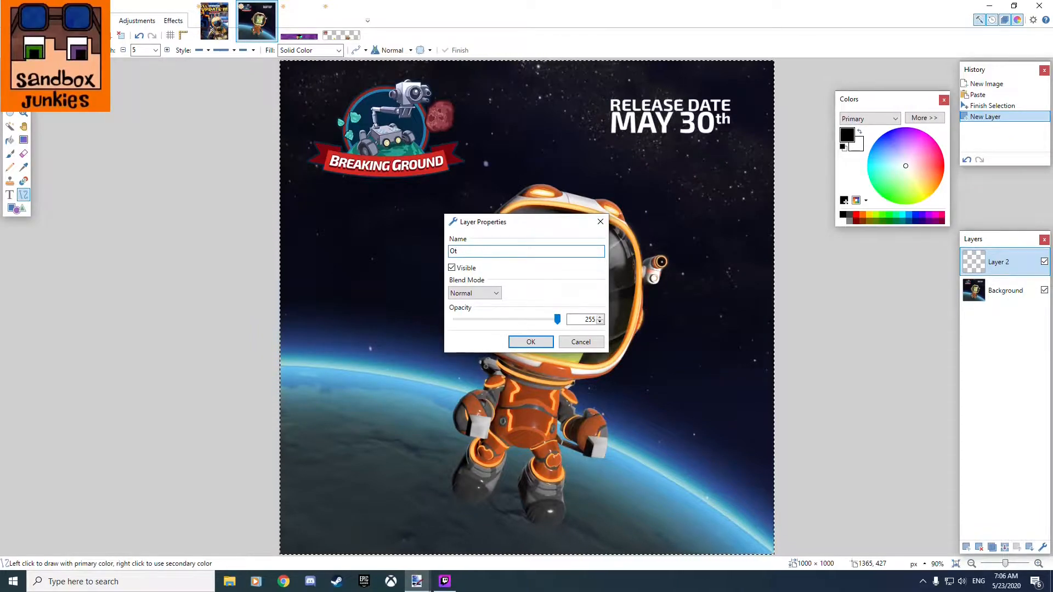
text(tline)
key(Return)
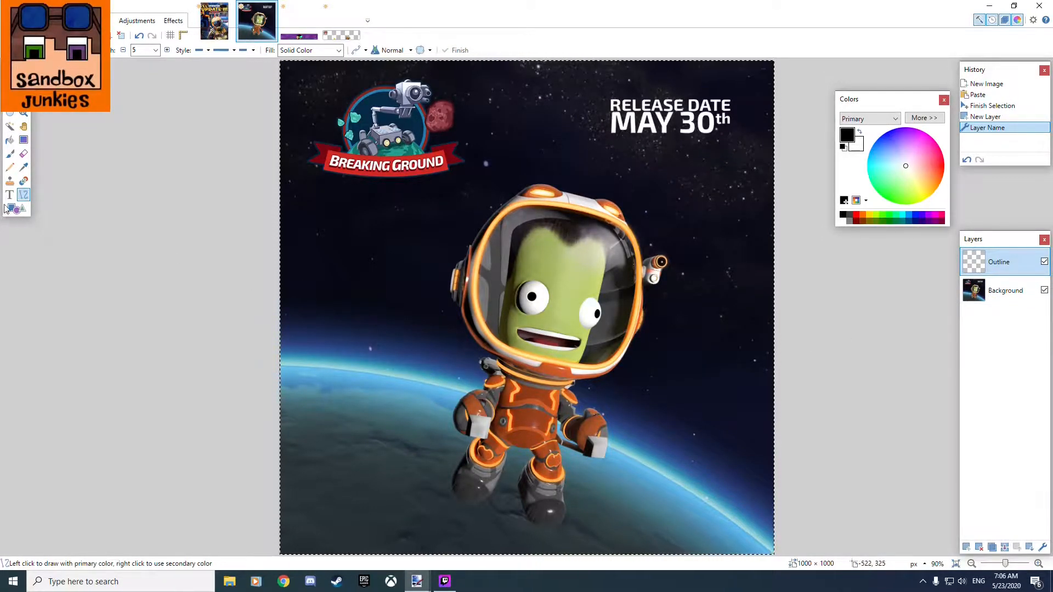
Draw a black line about 281 pixels long from the visor's lower rim beside the mouth up to the top of the character's hair.
scroll(587, 321, up, 3)
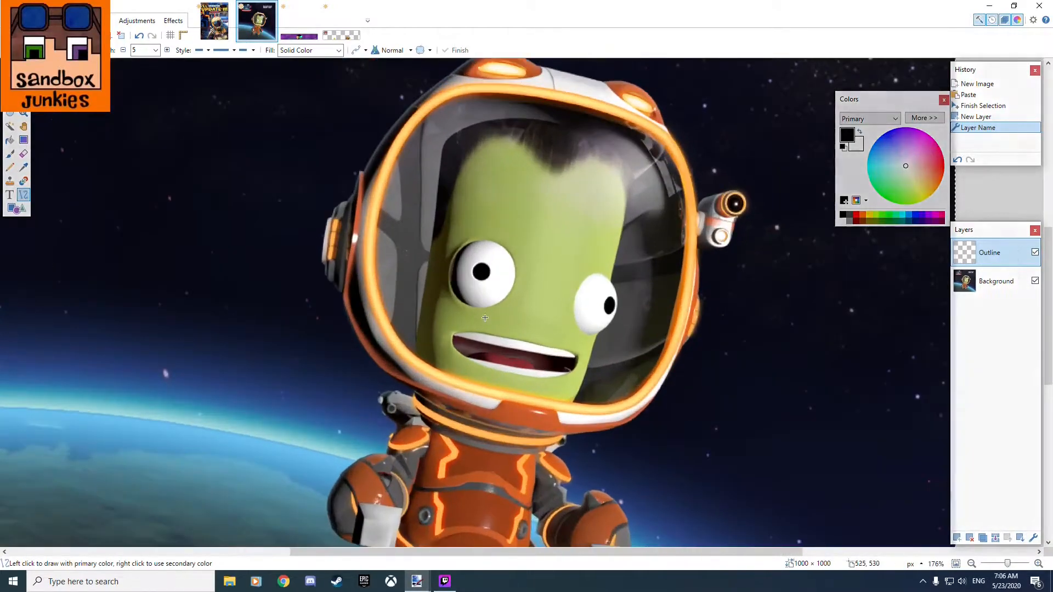
scroll(485, 318, up, 3)
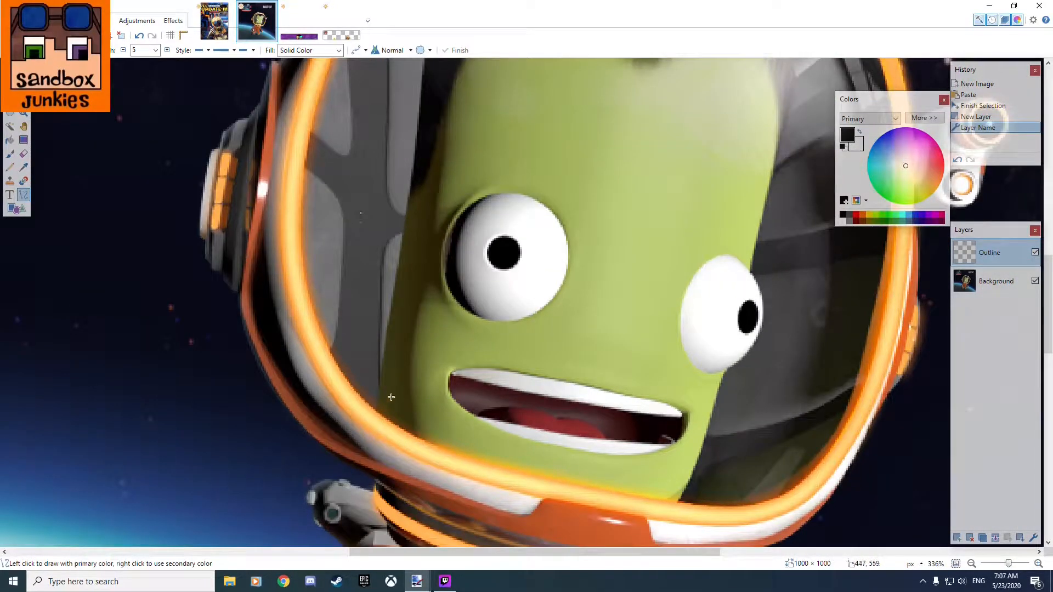
scroll(407, 297, up, 2)
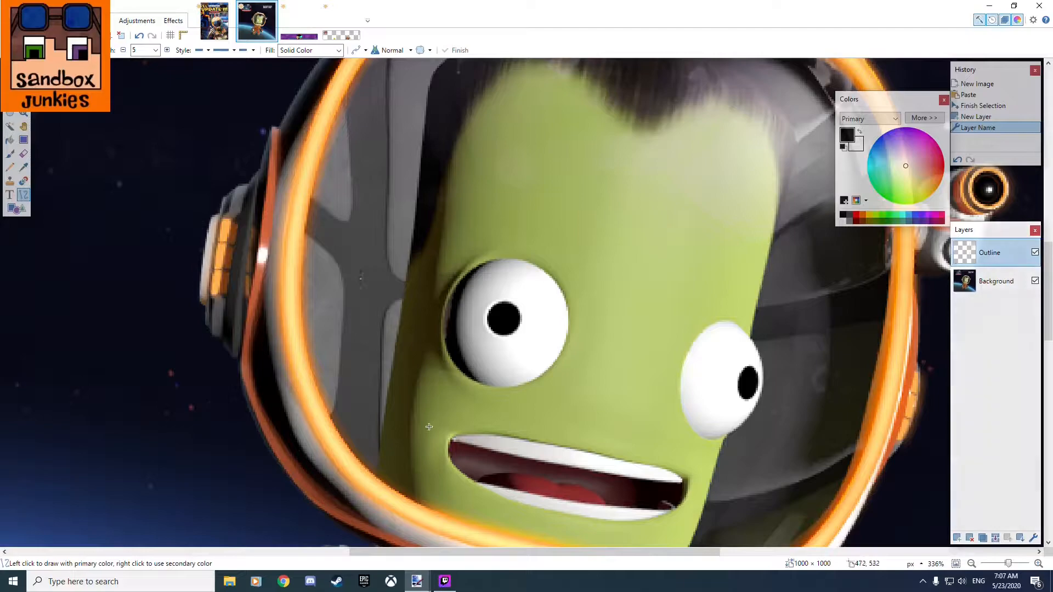
mouse_move(377, 478)
mouse_down()
mouse_move(425, 86)
mouse_move(462, 328)
mouse_move(638, 378)
mouse_up()
scroll(645, 422, down, 12)
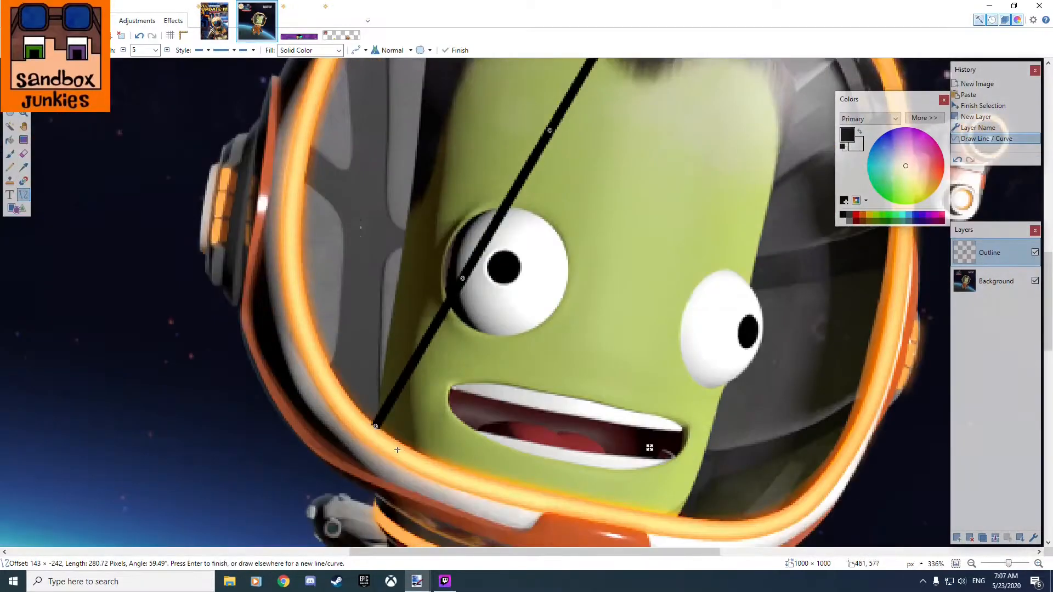
scroll(571, 400, up, 10)
scroll(494, 360, down, 3)
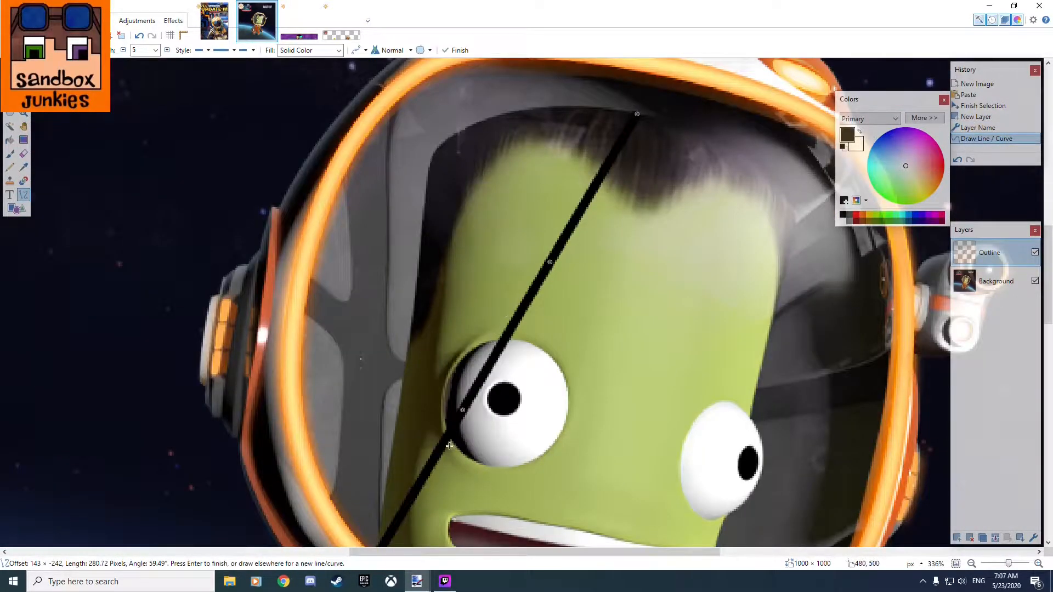
Bend the line with its two middle control points so it follows the side of the head and curves over the hair.
drag(550, 262, 433, 157)
drag(463, 410, 381, 399)
mouse_move(437, 154)
mouse_down()
mouse_move(435, 146)
mouse_move(470, 141)
mouse_move(437, 152)
mouse_up()
drag(399, 394, 419, 253)
drag(439, 152, 466, 129)
Fine-tune the curve's two end points, nudging the one at the visor rim and pulling back the one above the hair.
scroll(432, 273, down, 3)
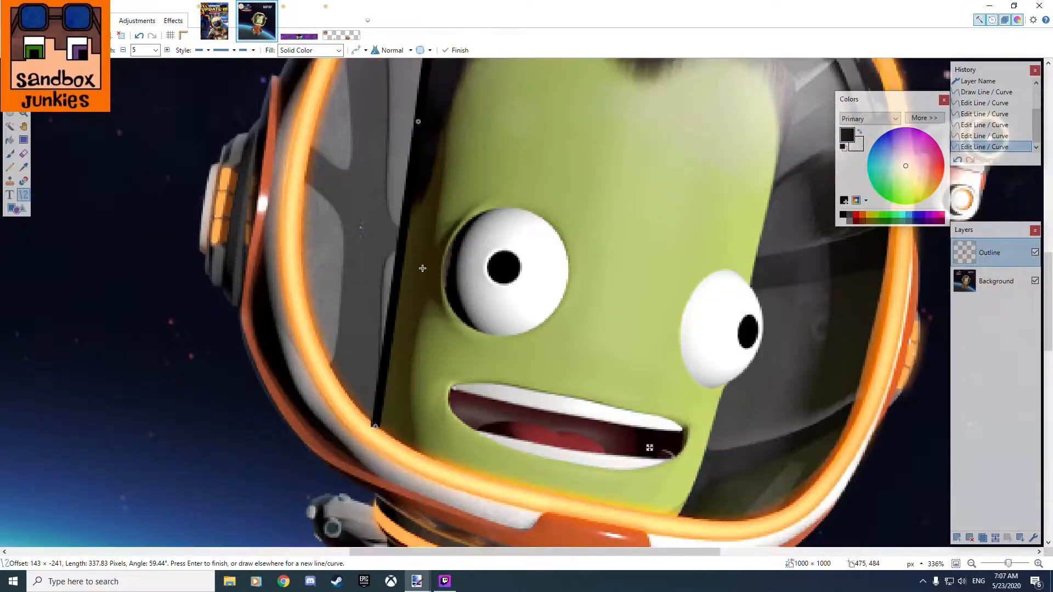
mouse_move(373, 427)
mouse_down()
mouse_move(383, 389)
mouse_move(377, 420)
mouse_up()
scroll(391, 420, up, 4)
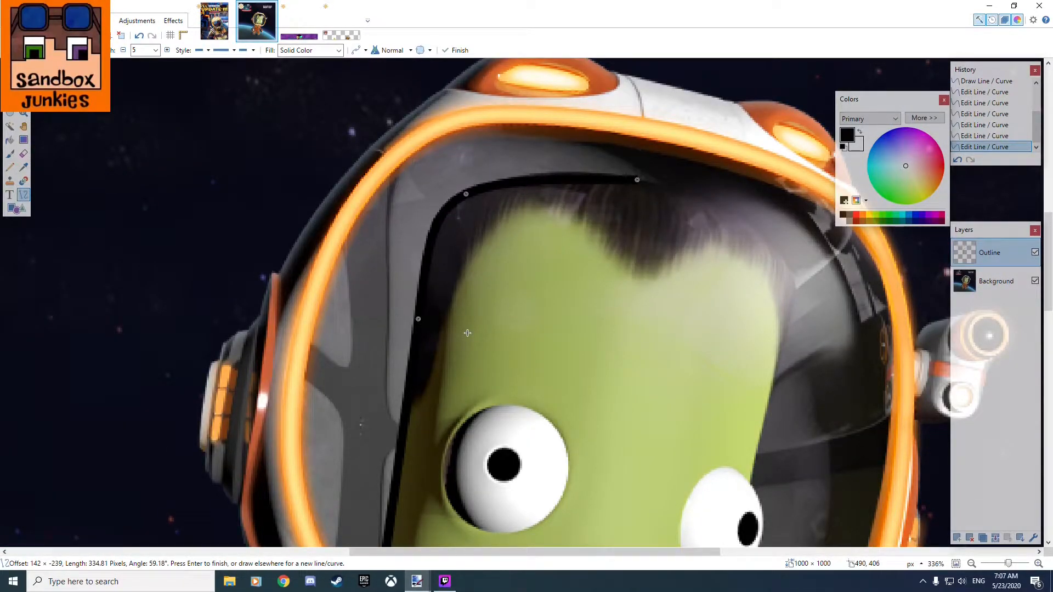
drag(633, 176, 602, 173)
scroll(669, 219, down, 1)
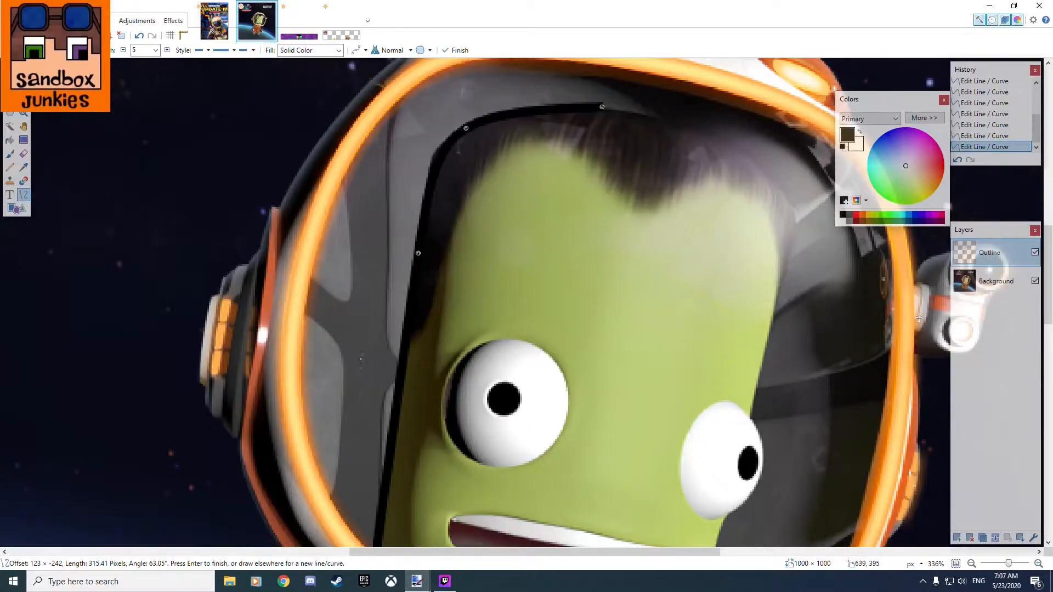
Finish the curve and lower the Background layer's opacity to 146.
click(996, 281)
click(1034, 538)
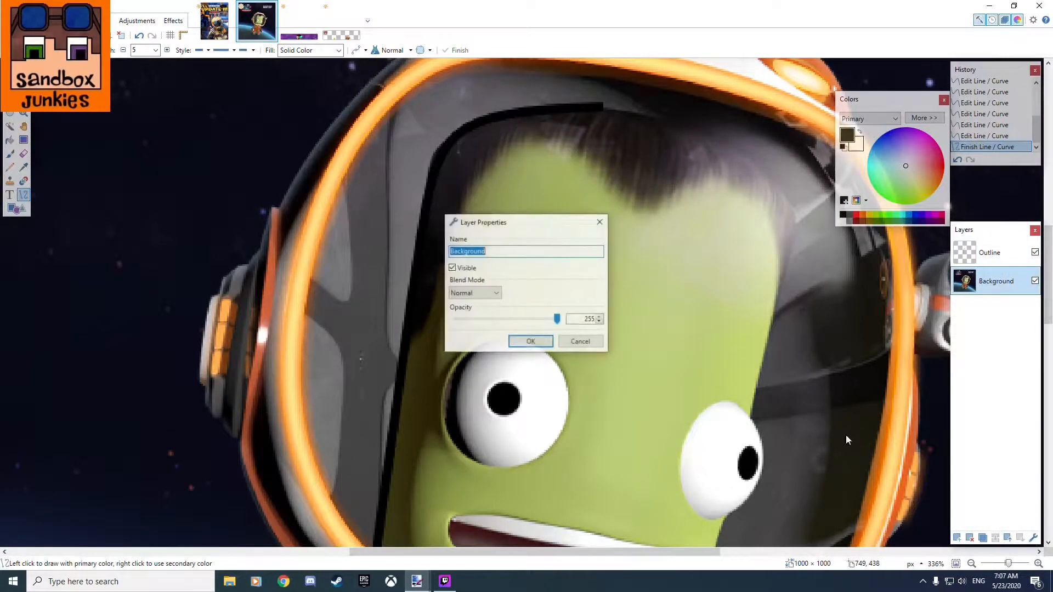
drag(557, 319, 515, 322)
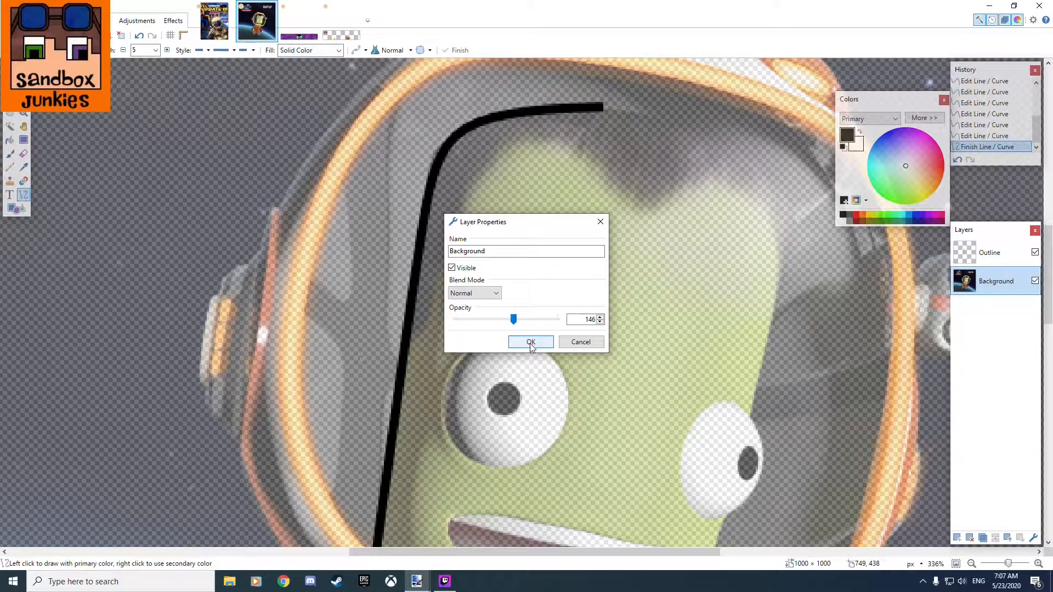
click(531, 342)
scroll(768, 318, down, 3)
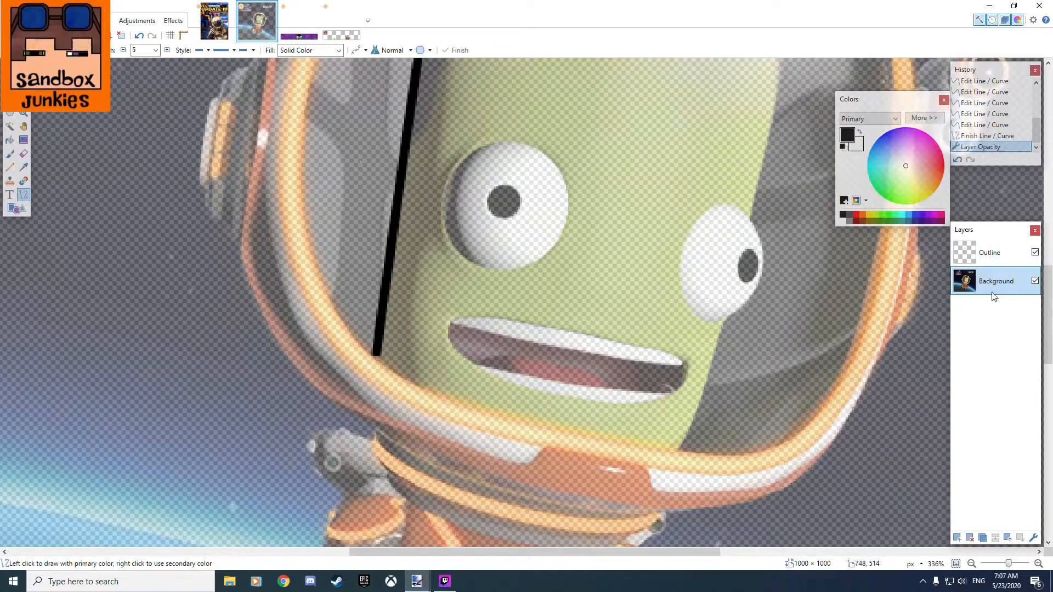
scroll(632, 330, up, 3)
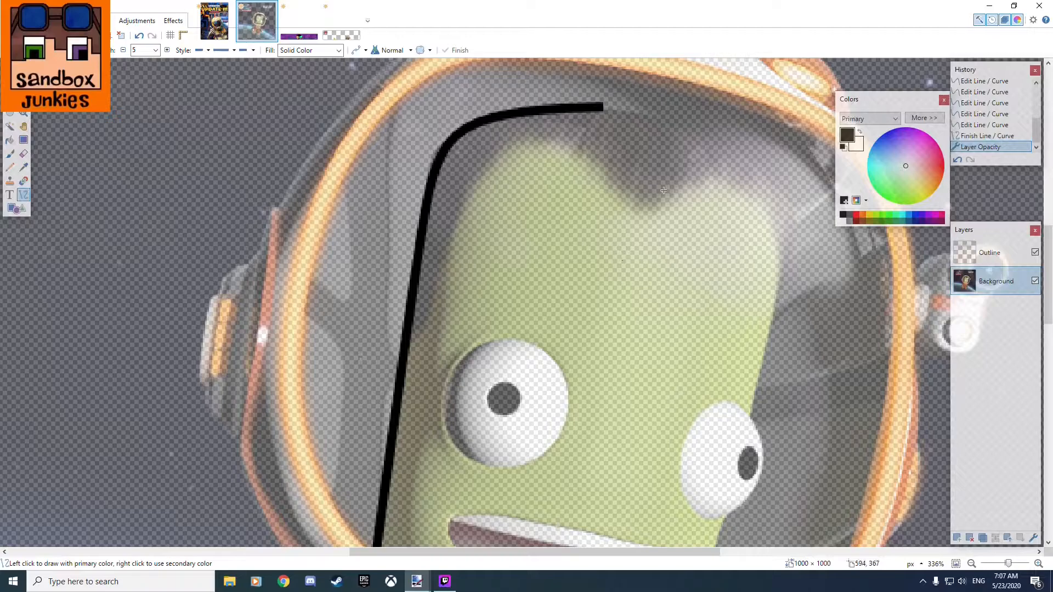
scroll(660, 193, down, 2)
scroll(691, 271, up, 3)
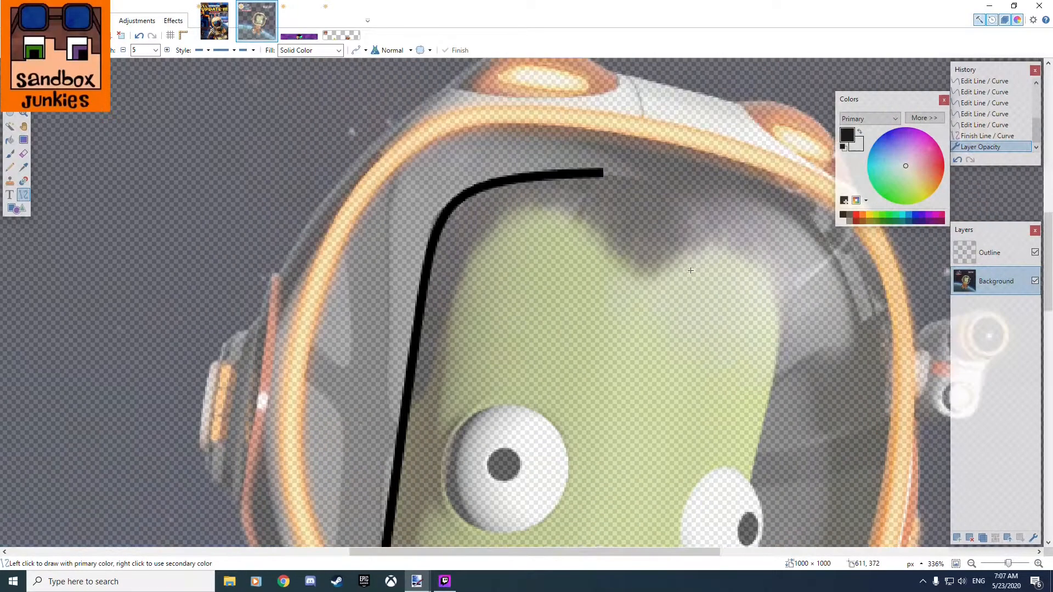
mouse_move(604, 173)
mouse_down()
mouse_move(709, 209)
mouse_move(802, 260)
mouse_move(794, 235)
mouse_up()
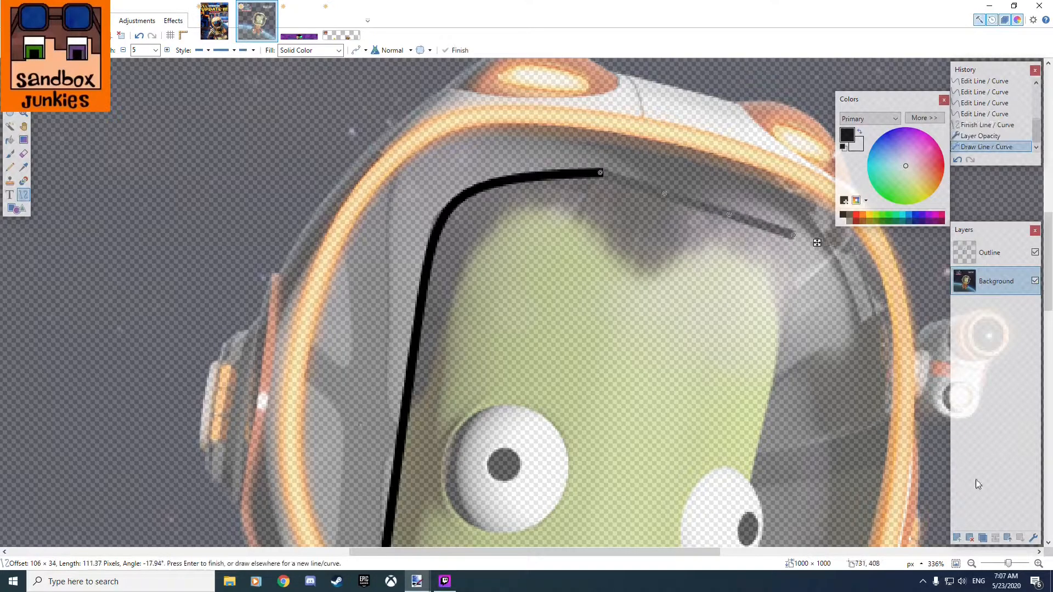
click(1034, 538)
drag(521, 326, 556, 321)
key(Return)
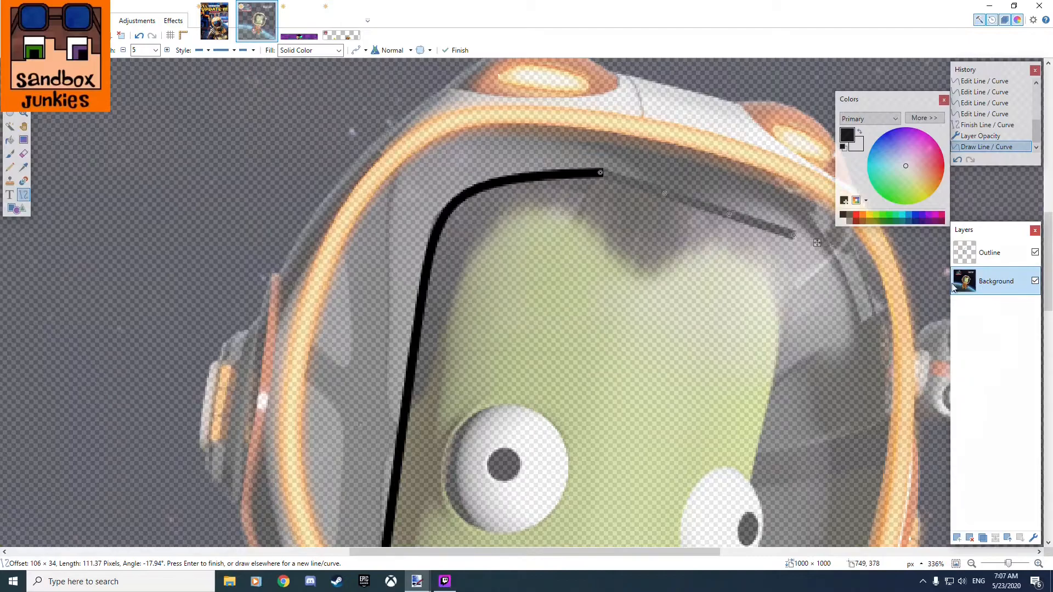
key(ctrl+z)
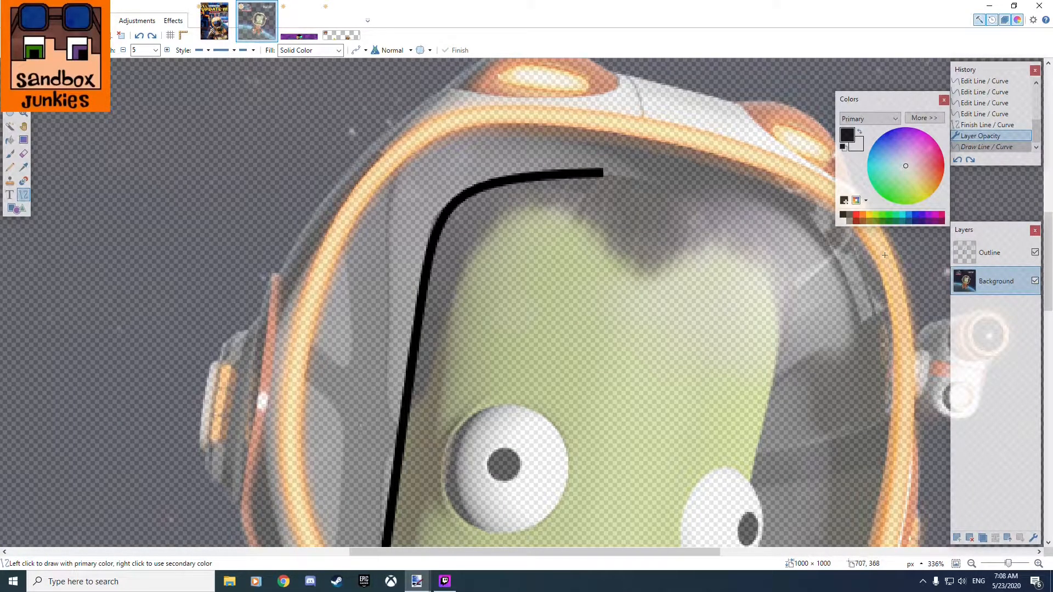
On the Outline layer, draw a line from the outline's end above the hair down the head's far side and bend it around the hair.
click(985, 253)
mouse_move(598, 173)
mouse_down()
mouse_move(788, 258)
mouse_move(783, 242)
mouse_move(795, 263)
mouse_move(771, 395)
mouse_up()
drag(656, 248, 686, 205)
drag(714, 321, 780, 224)
drag(686, 205, 682, 179)
drag(780, 224, 789, 234)
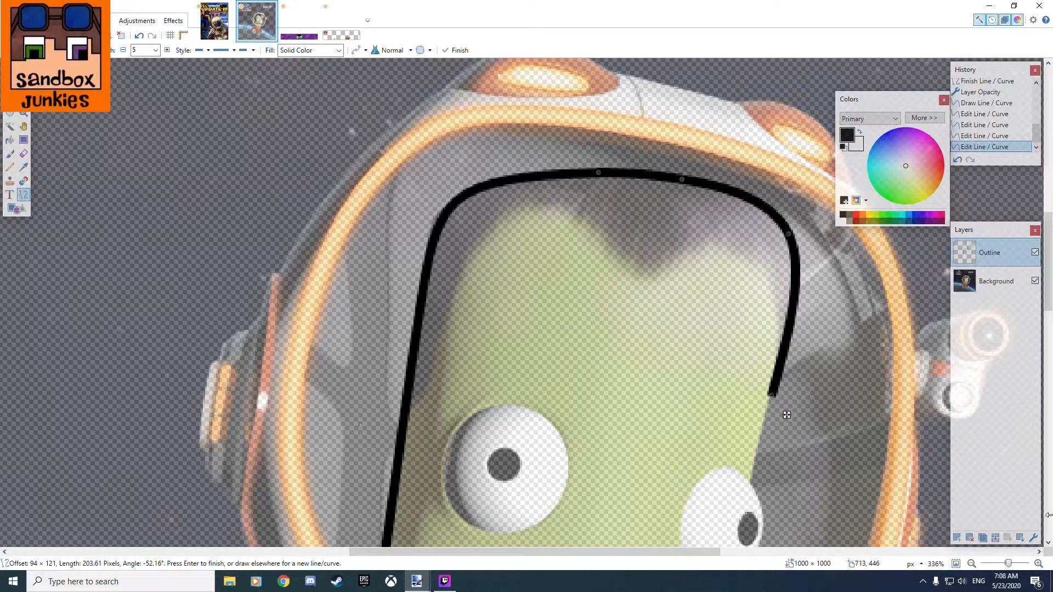
Finish the curve and raise the Background layer's opacity to 255.
click(995, 281)
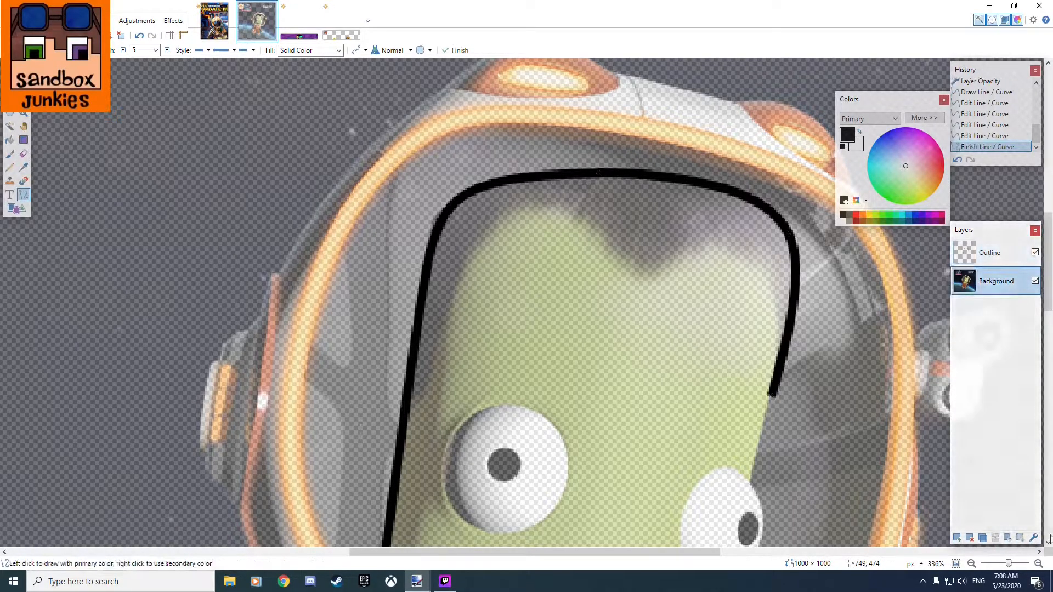
click(1034, 537)
drag(515, 320, 557, 320)
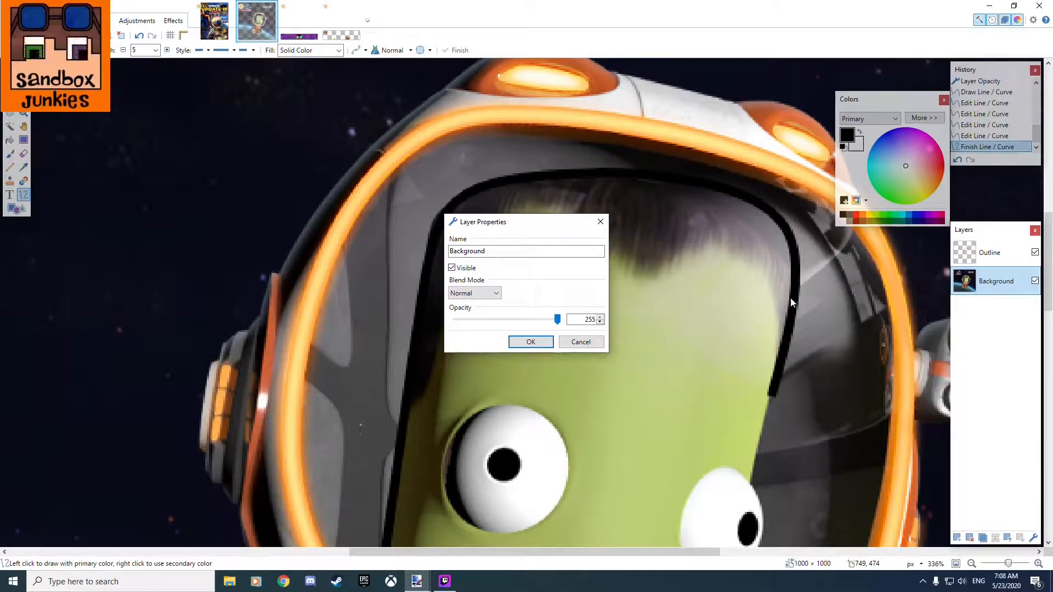
click(585, 345)
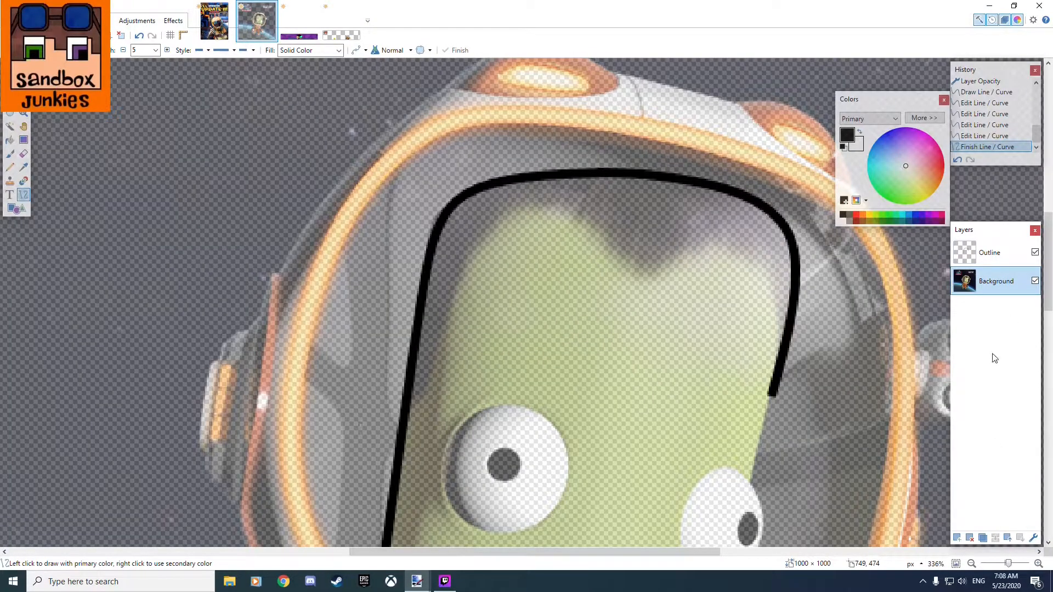
click(1034, 539)
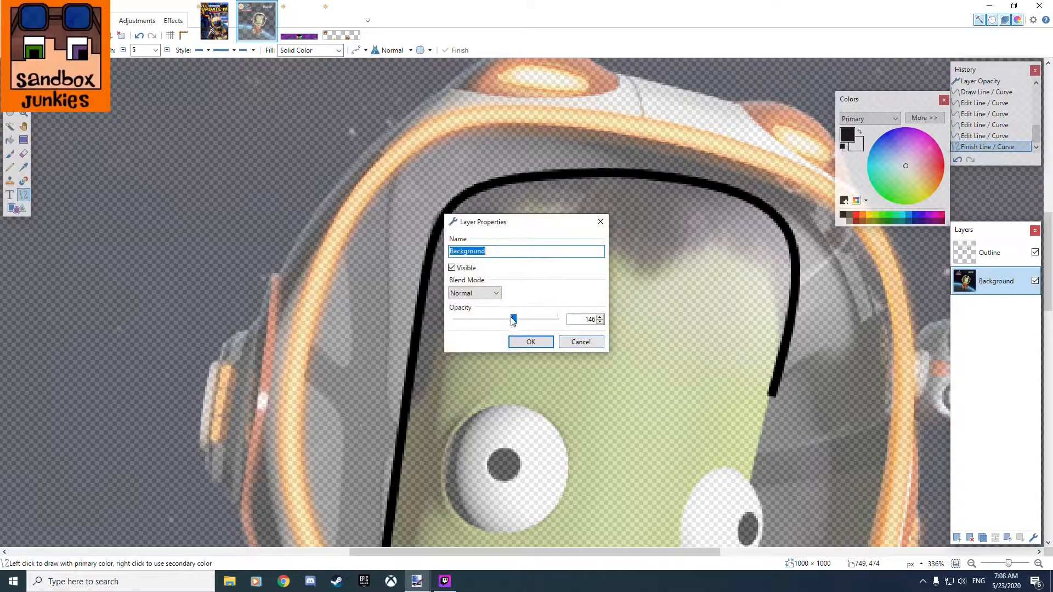
drag(512, 320, 609, 353)
click(530, 341)
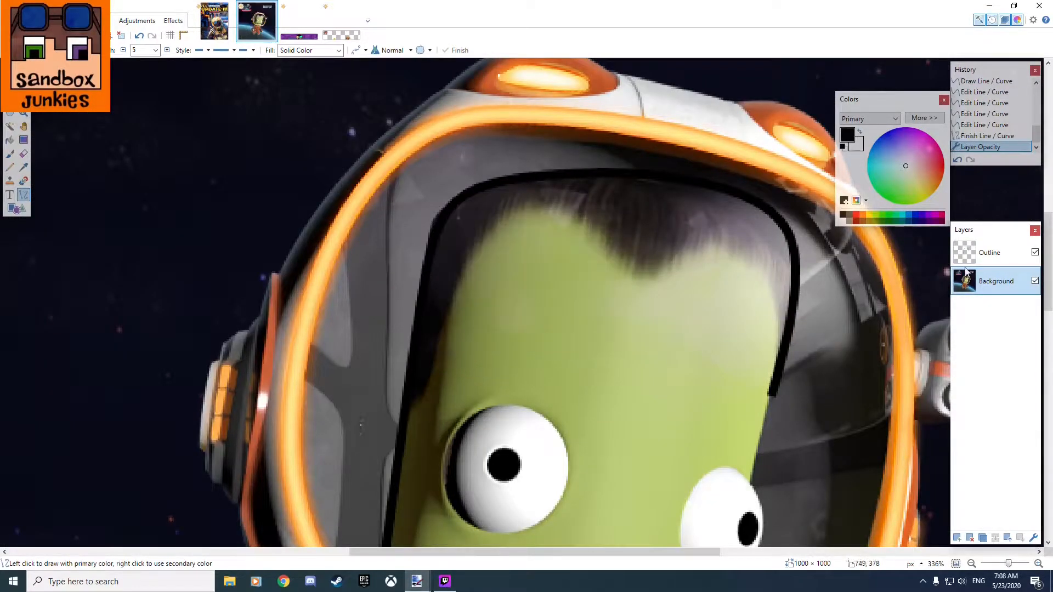
Undo the opacity change and the whole curve on the far side of the head.
click(1010, 256)
key(ctrl+z)
key(ctrl+z)
key(ctrl+z)
key(ctrl+z)
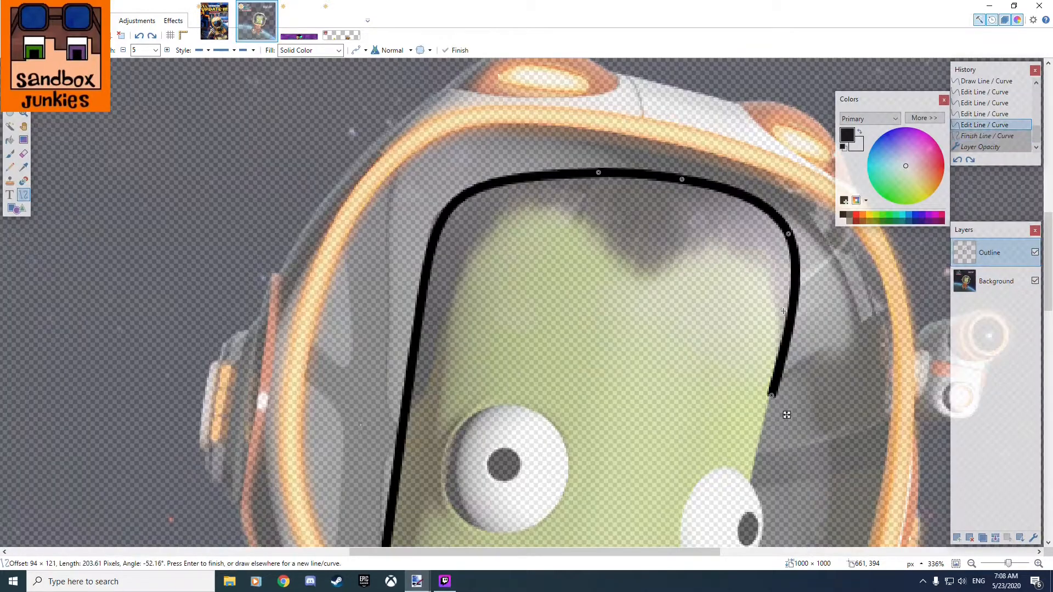
key(ctrl+z)
key(ctrl+z)
key(ctrl+z)
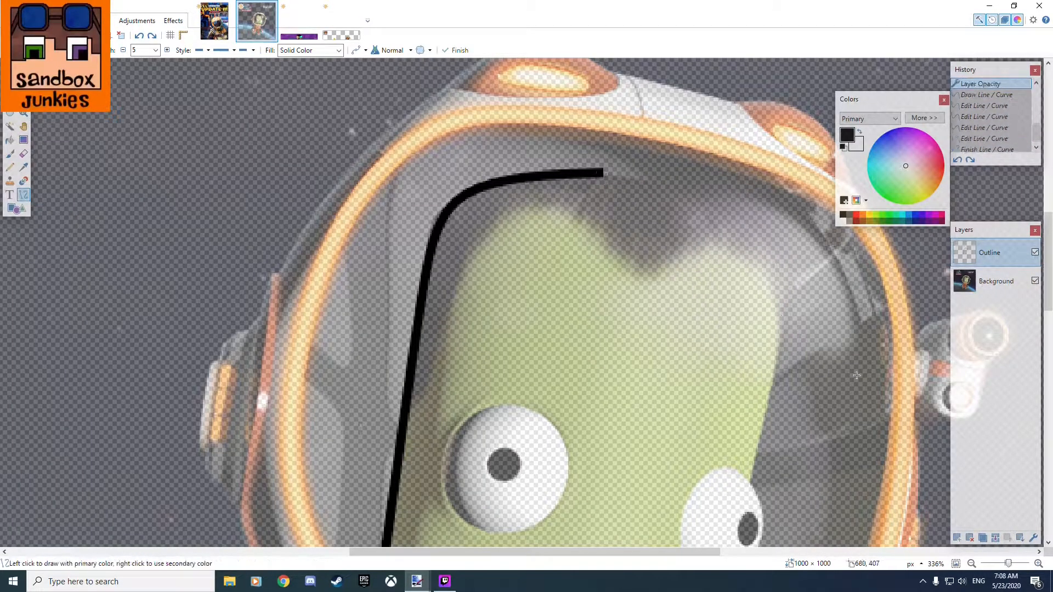
Set the Background layer's opacity to 255.
click(997, 282)
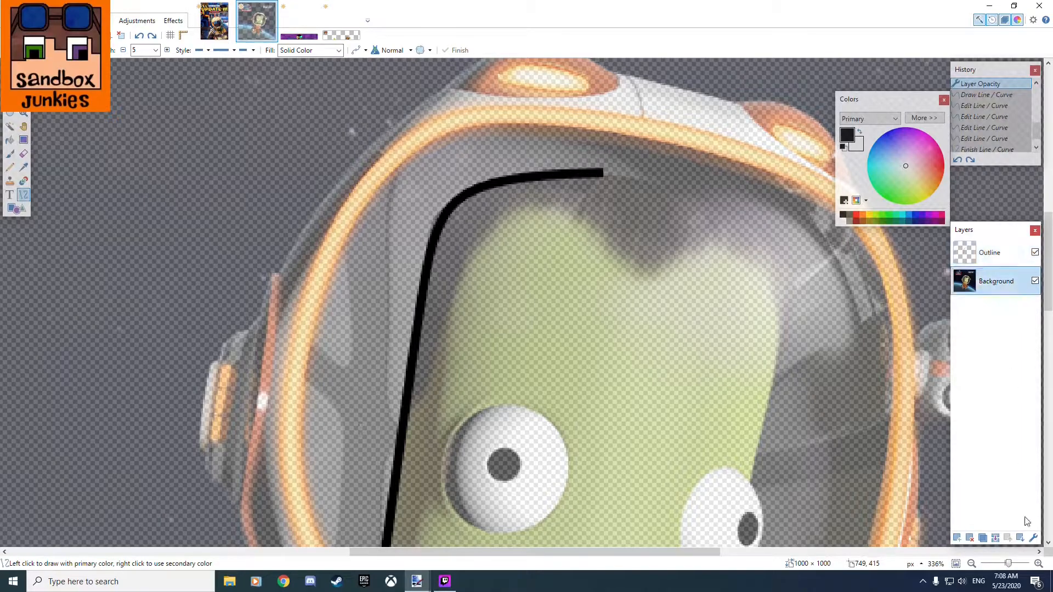
click(1034, 540)
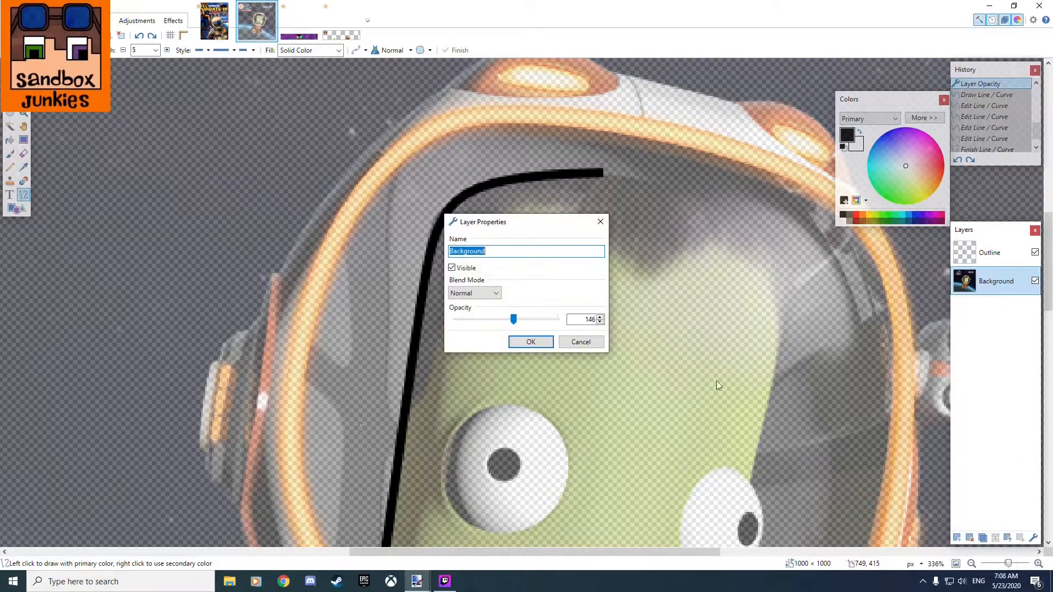
drag(515, 324, 559, 321)
click(531, 342)
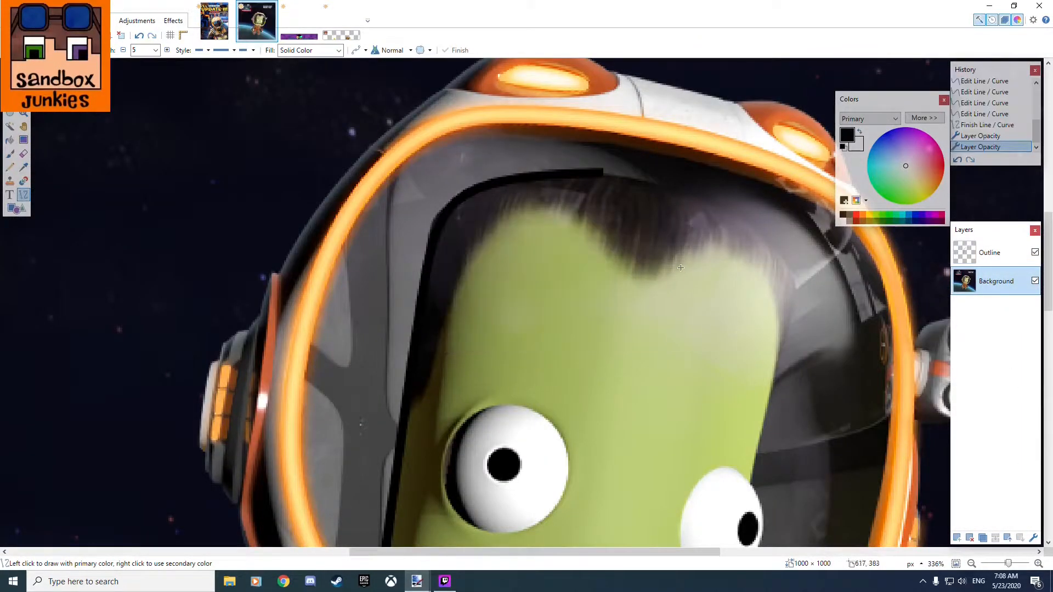
Draw a black line about 187 pixels long from the outline's end above the hair to the far eye's top and bend it around the hair.
mouse_move(601, 177)
mouse_down()
mouse_move(647, 257)
mouse_move(783, 383)
mouse_move(753, 480)
mouse_up()
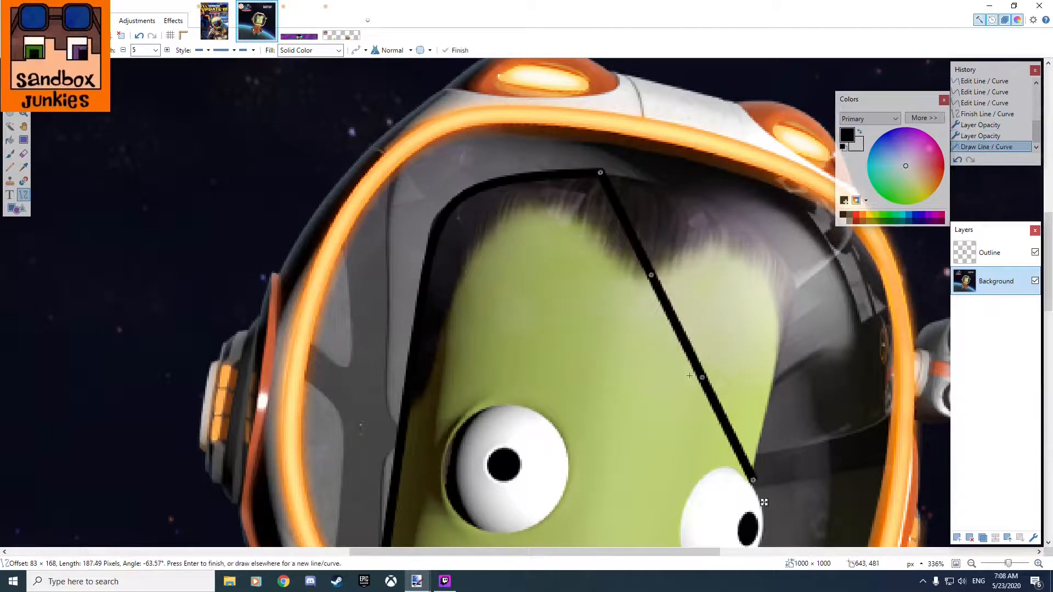
drag(703, 380, 788, 267)
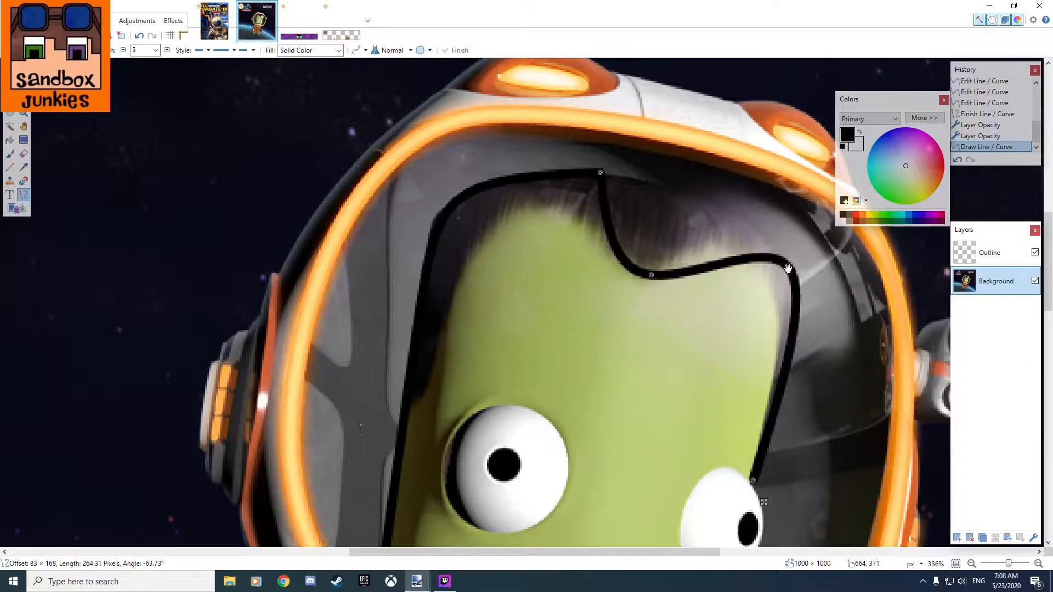
drag(651, 274, 715, 180)
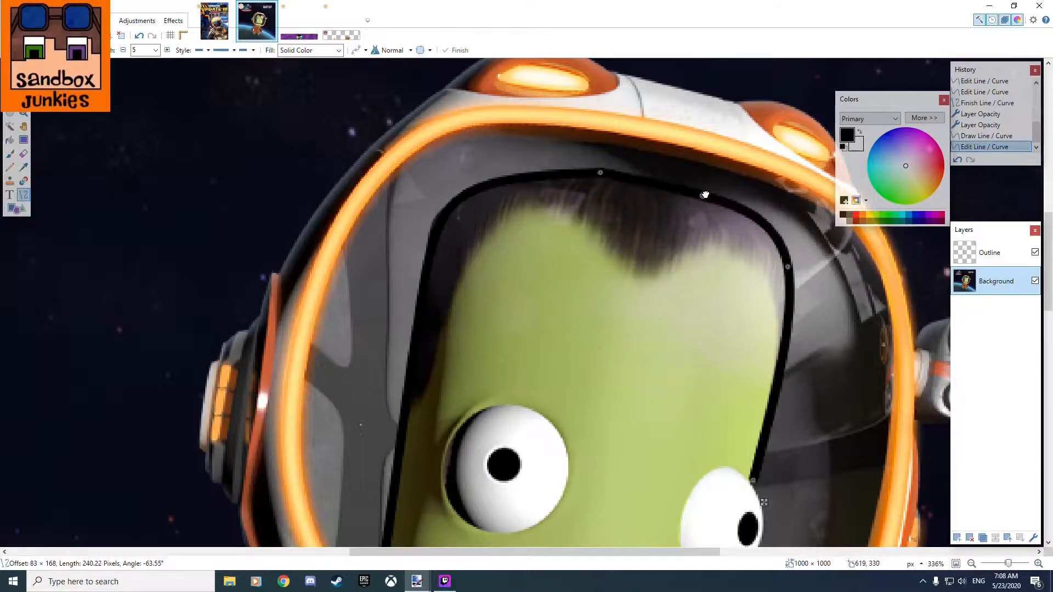
Reshape the curve so its control points follow the head's side down to the eye and its start sits above the hair's far corner.
drag(787, 269, 774, 353)
drag(702, 196, 786, 264)
drag(603, 177, 716, 205)
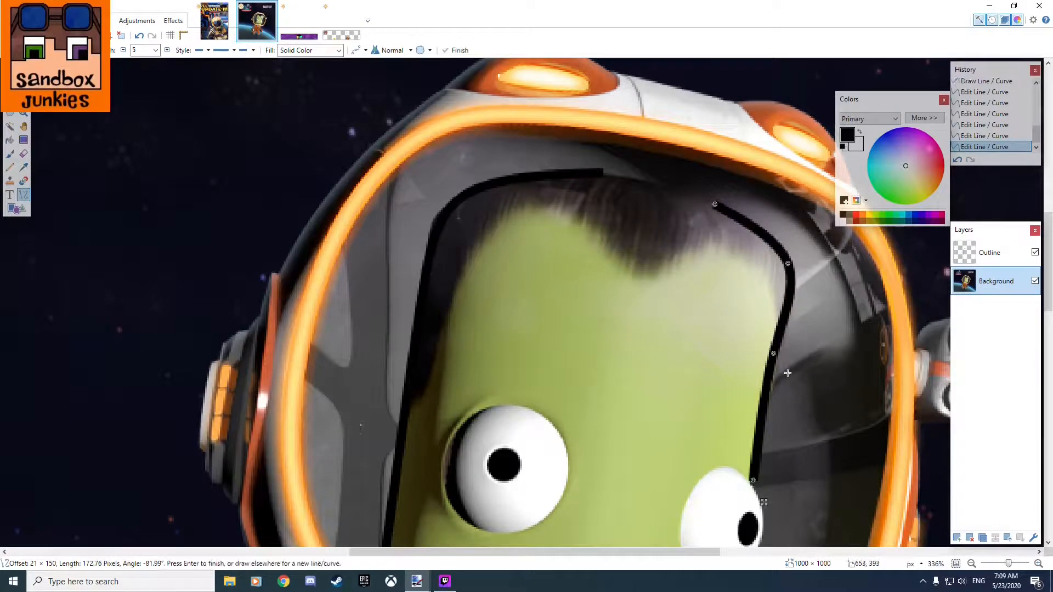
drag(773, 356, 781, 353)
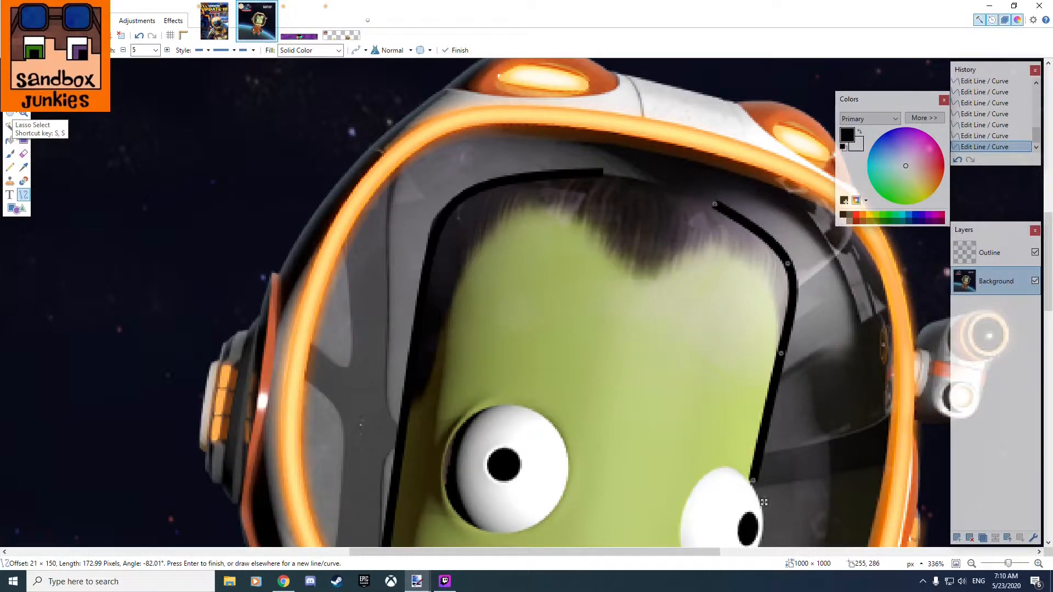
On the Outline layer, draw a connecting curve about 72 pixels long across the gap above the hair between the two outlines.
click(973, 254)
drag(596, 172, 744, 211)
drag(636, 183, 722, 209)
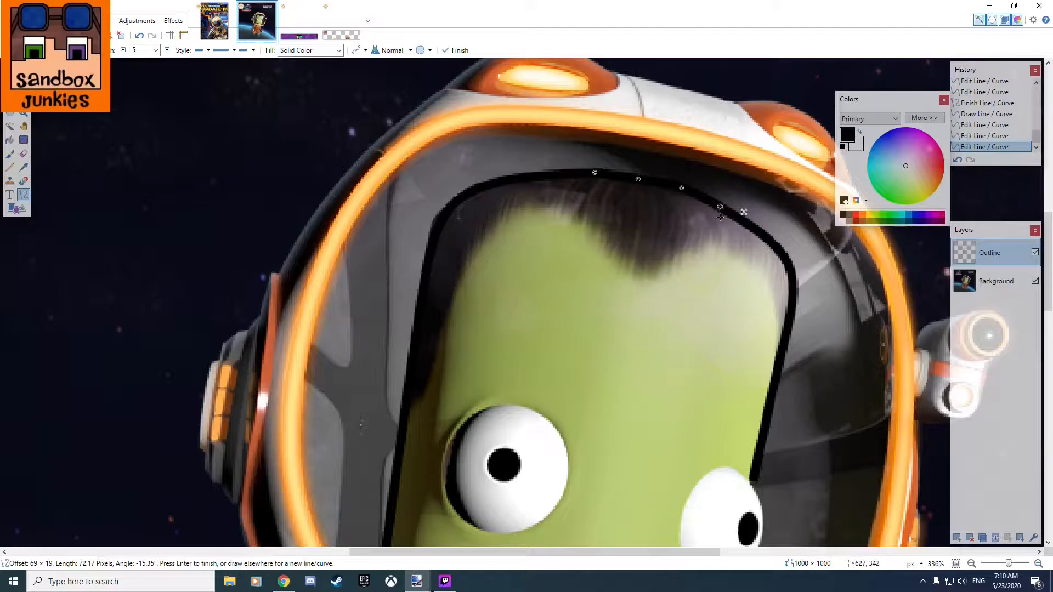
Fine-tune the connecting curve's start point and the control point next to it for a smooth join above the hair.
scroll(730, 205, up, 6)
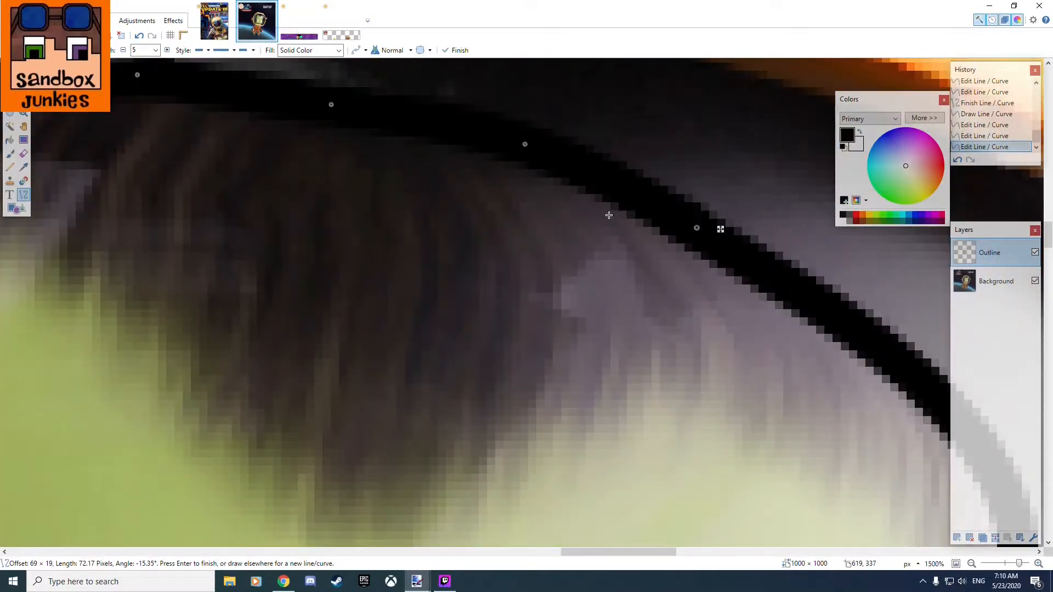
scroll(610, 217, down, 3)
scroll(448, 170, up, 4)
drag(373, 170, 409, 170)
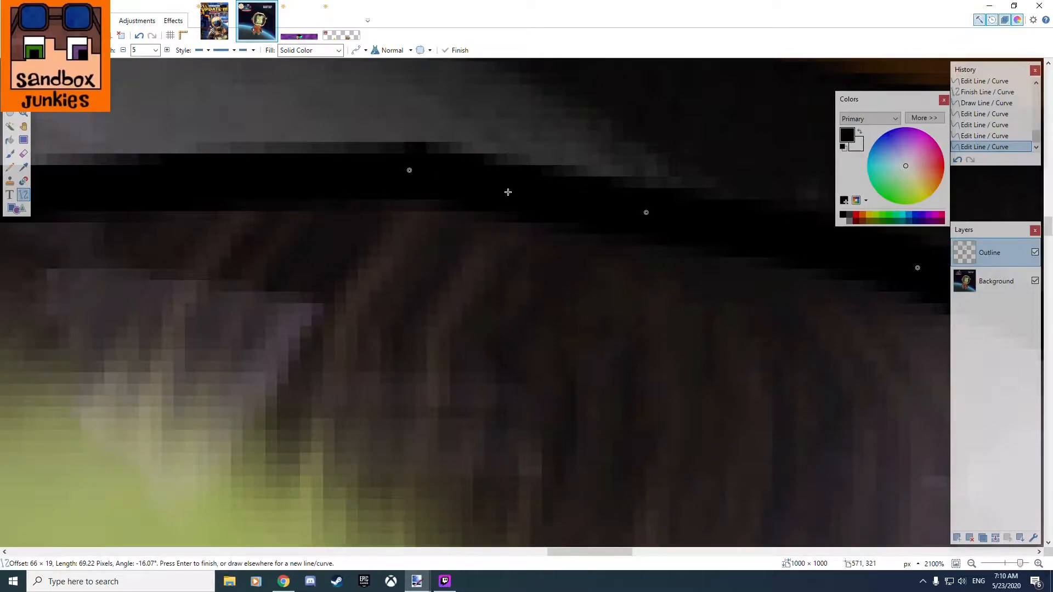
scroll(642, 238, down, 2)
scroll(834, 302, up, 2)
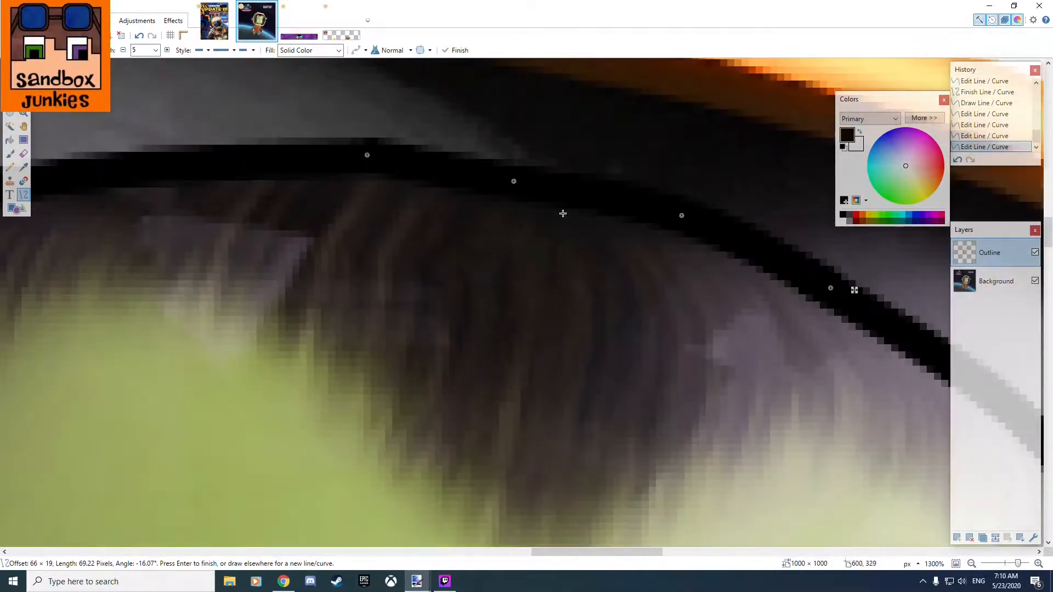
drag(517, 181, 516, 172)
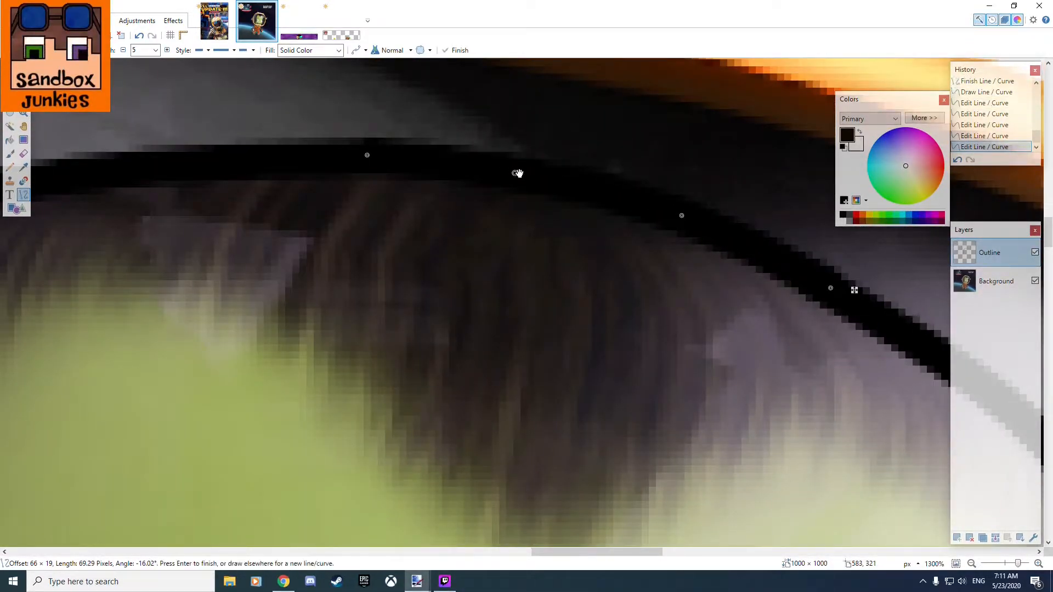
Draw a black line about 139 pixels long from the visor's lower rim at the chin up to the outline's end at the far eye.
scroll(634, 231, down, 7)
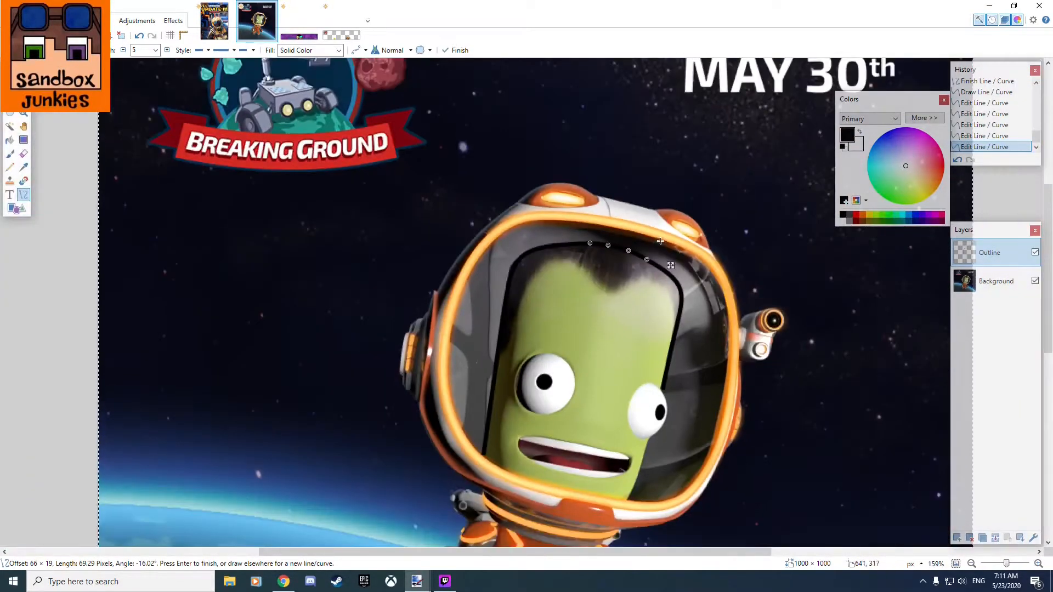
scroll(659, 479, down, 1)
scroll(650, 507, up, 4)
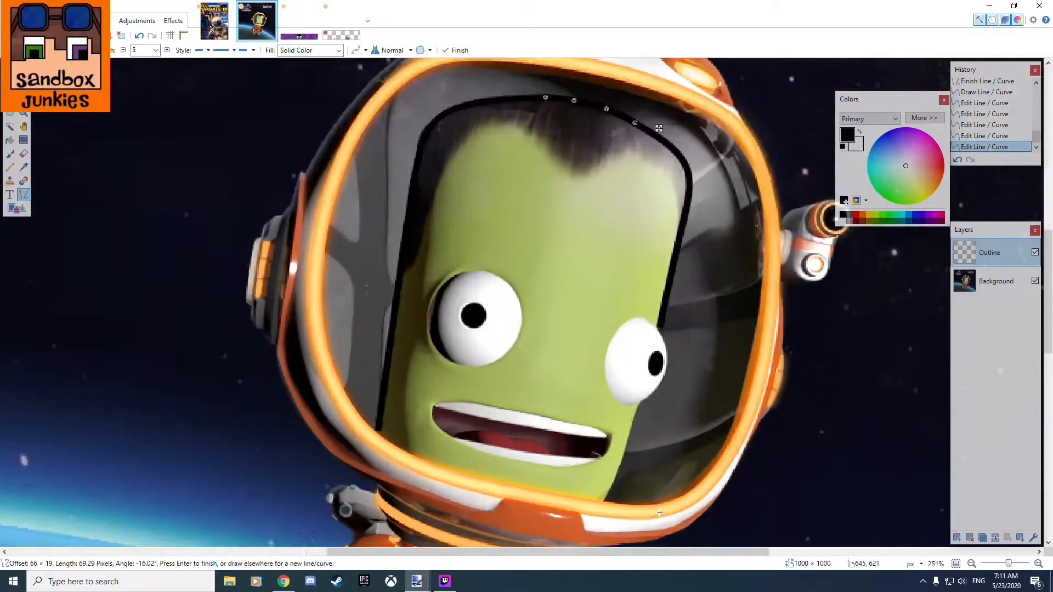
scroll(674, 203, up, 4)
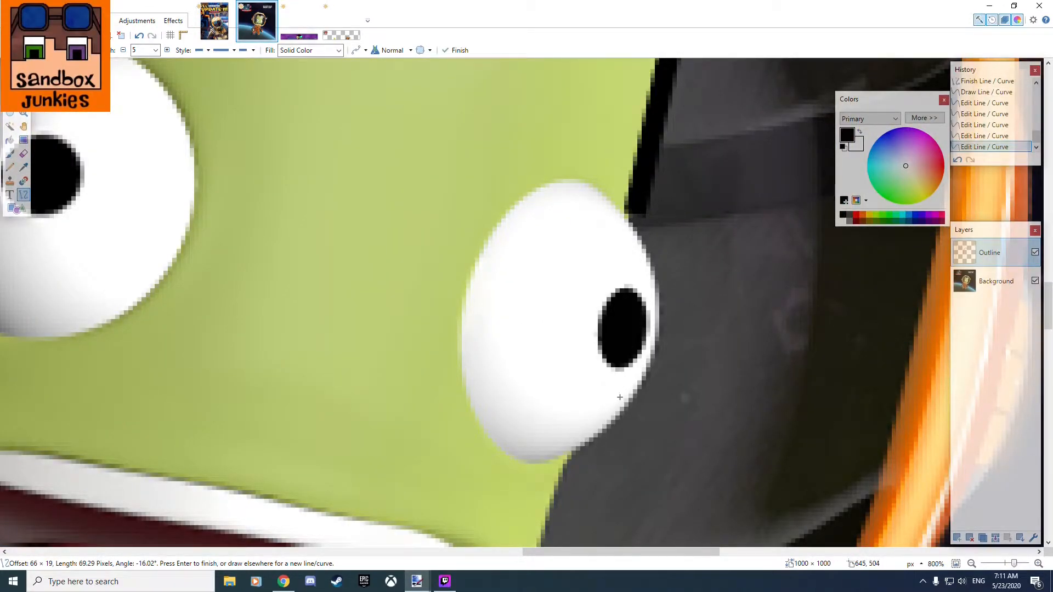
scroll(606, 316, down, 3)
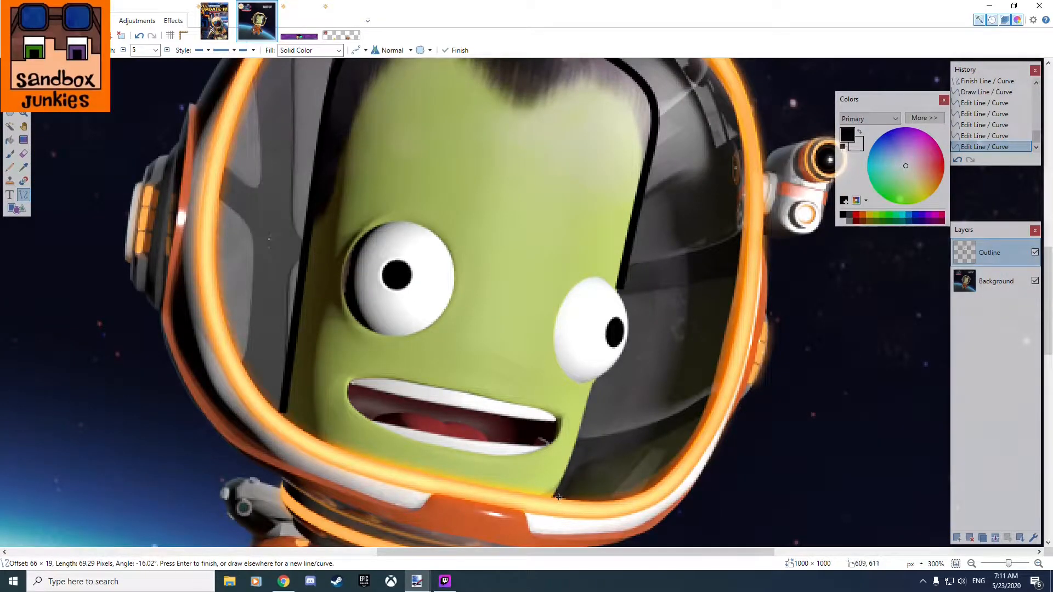
scroll(559, 497, up, 2)
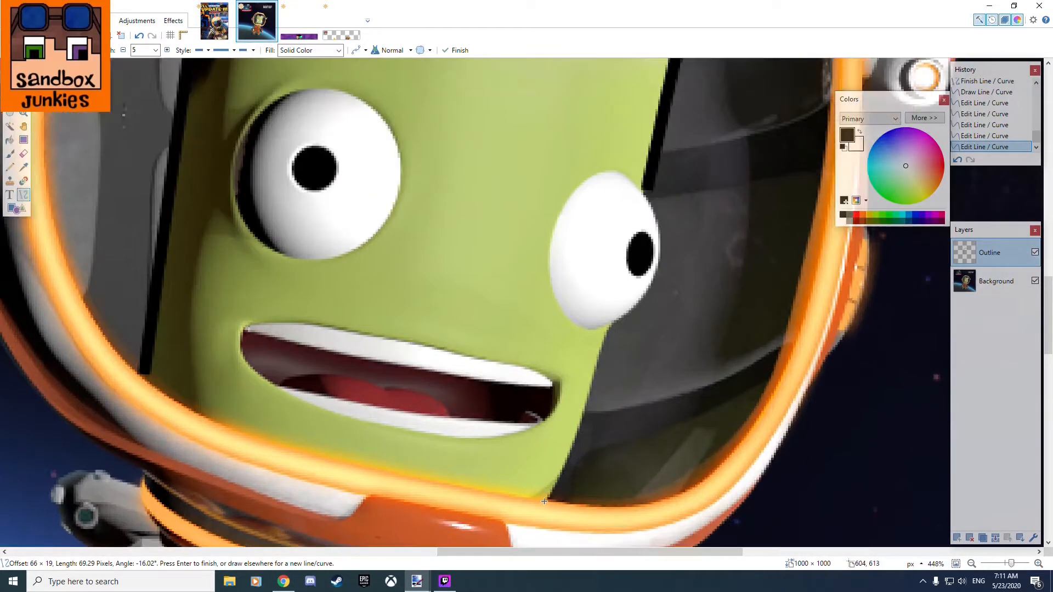
mouse_move(545, 502)
mouse_down()
mouse_move(581, 439)
mouse_move(647, 179)
mouse_up()
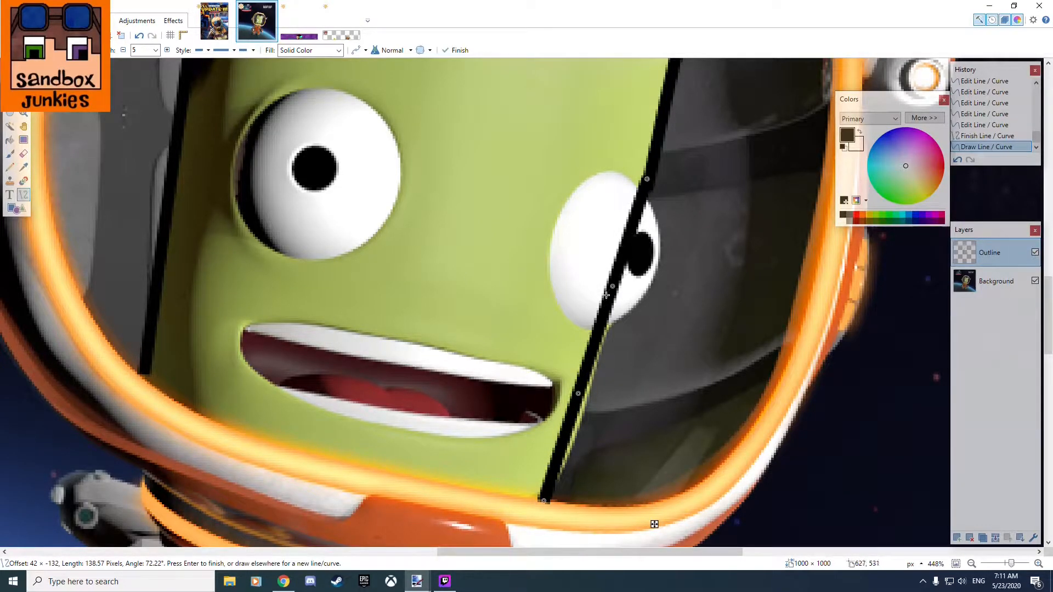
Bend the line with its two middle control points to follow the cheek, and nudge its end point at the visor rim.
drag(614, 285, 619, 290)
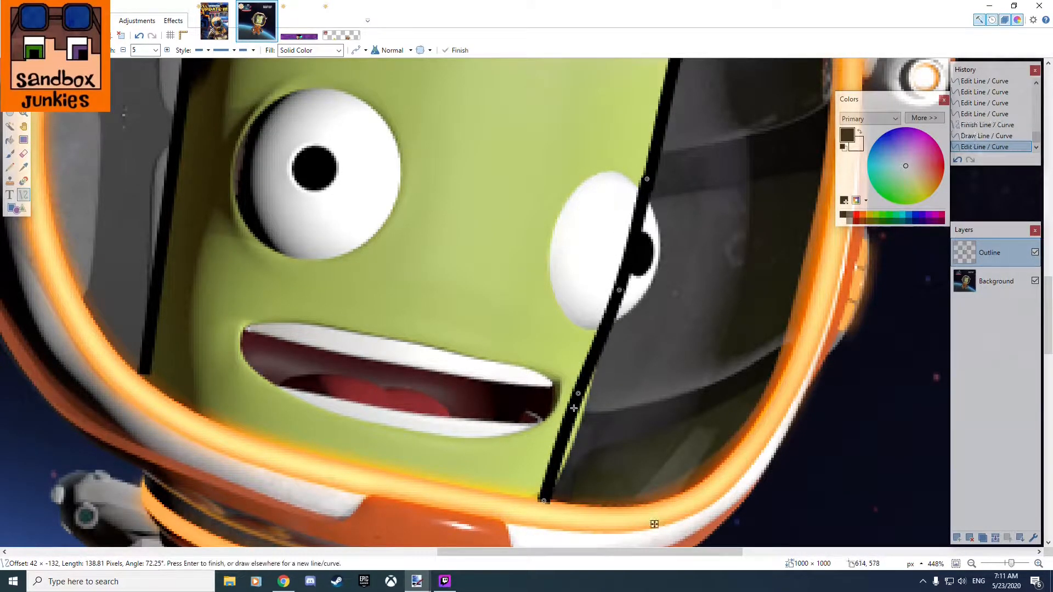
drag(580, 396, 590, 401)
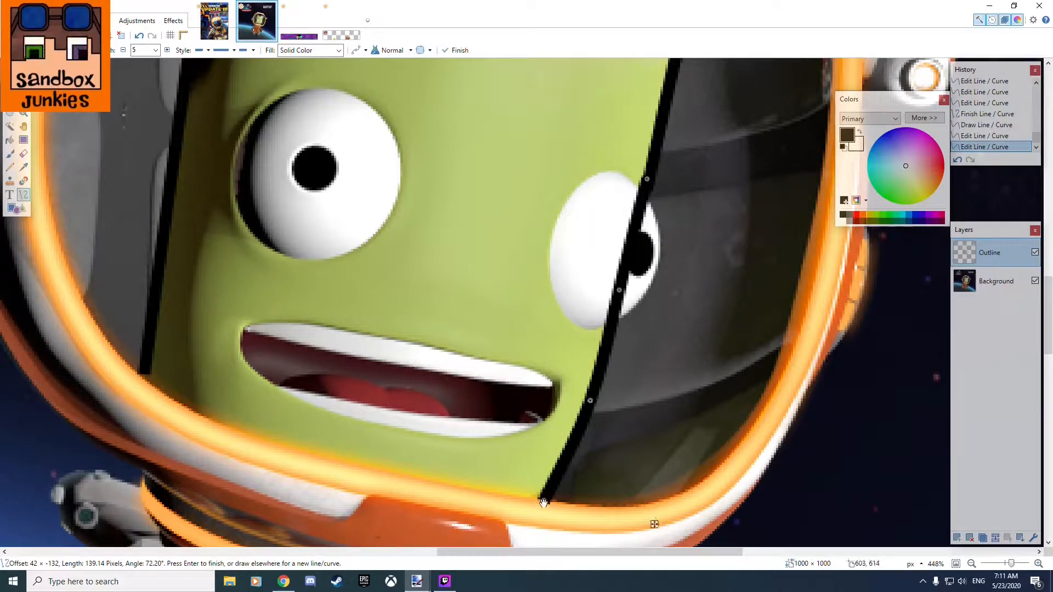
drag(541, 498, 544, 499)
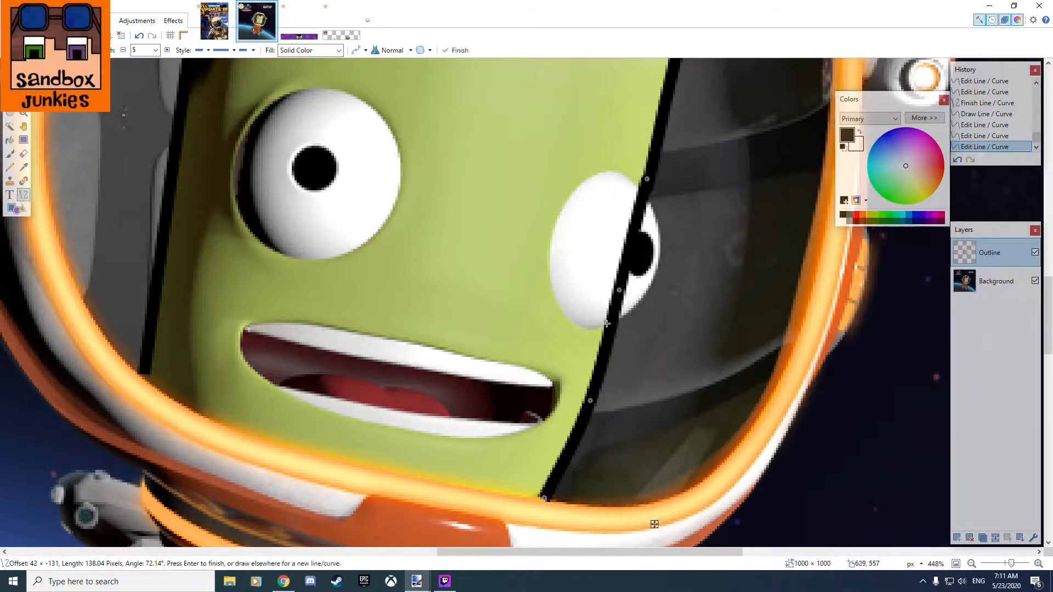
click(621, 291)
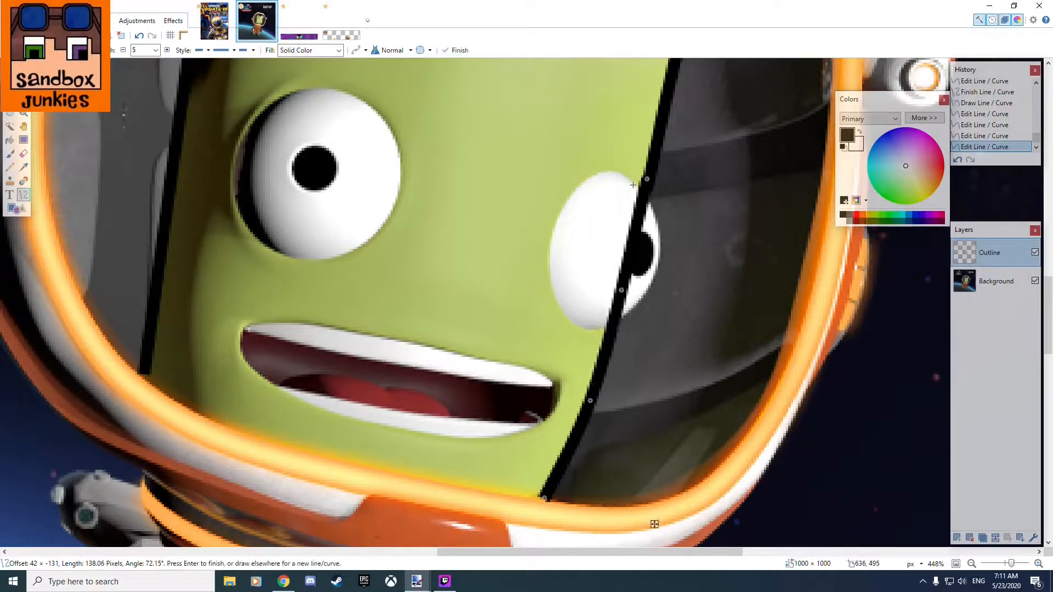
scroll(479, 222, down, 5)
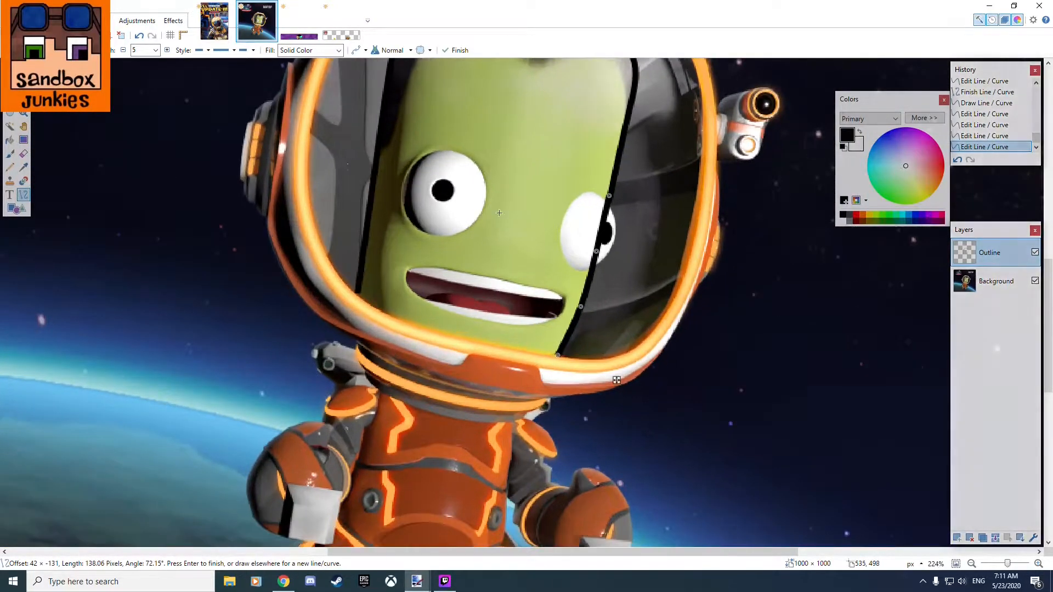
Draw a black curve about 99 pixels long from the chin end of the cheek outline along the visor's lower right inner rim.
scroll(563, 200, up, 2)
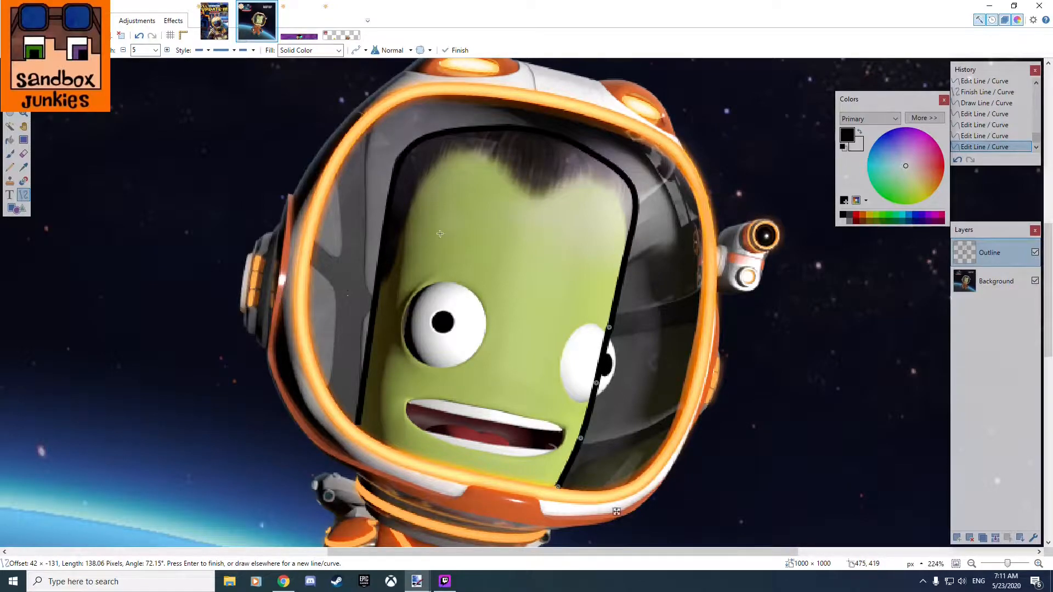
scroll(495, 464, down, 1)
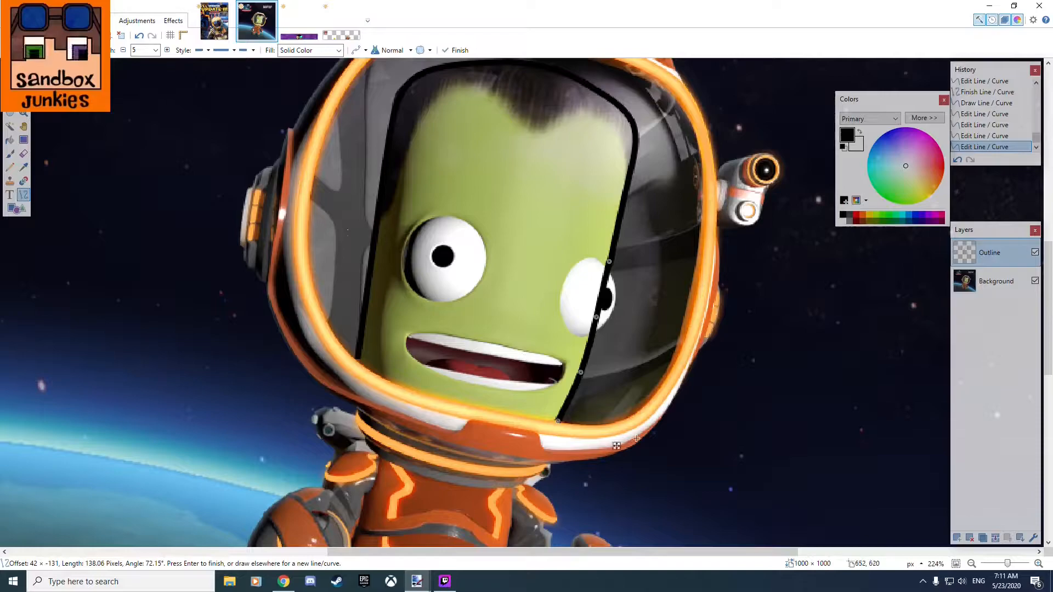
scroll(604, 446, up, 1)
scroll(604, 447, up, 5)
key(Return)
mouse_move(477, 381)
mouse_down()
mouse_move(595, 378)
mouse_move(839, 313)
mouse_move(864, 244)
mouse_up()
drag(737, 289, 756, 343)
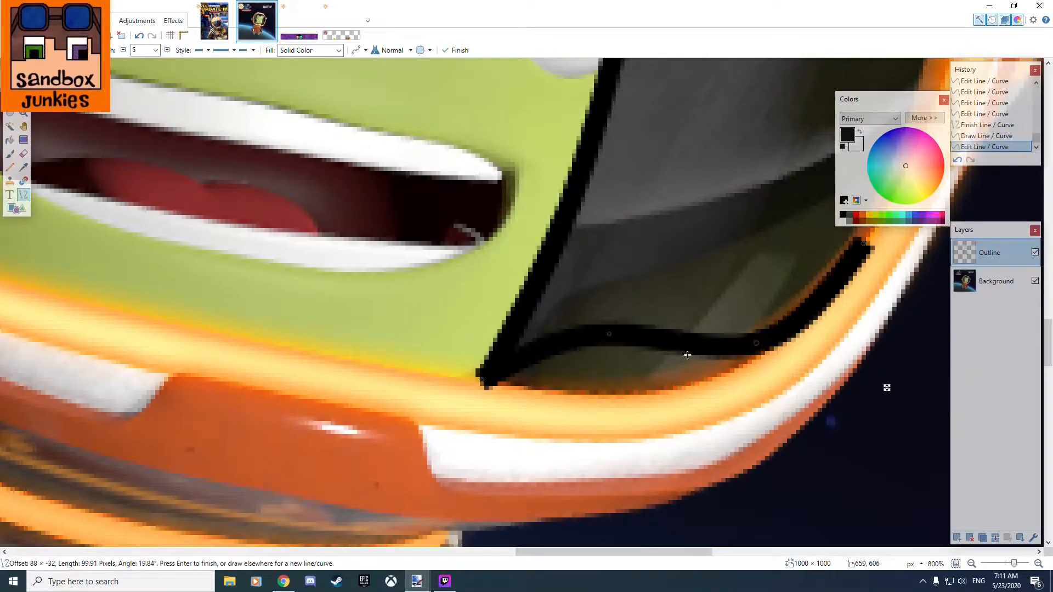
drag(606, 336, 632, 389)
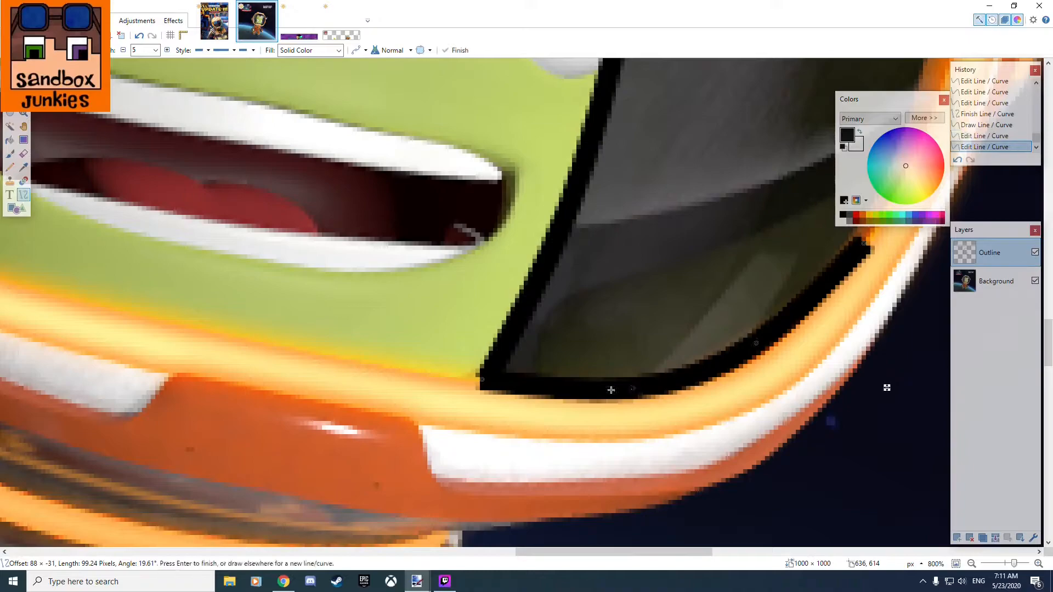
drag(488, 380, 486, 378)
Extend the lower rim curve's upper end to a length of about 121 pixels and refit its control points to the orange rim.
drag(838, 331, 702, 424)
drag(729, 336, 767, 254)
drag(621, 435, 676, 404)
mouse_move(497, 480)
mouse_down()
mouse_move(518, 479)
mouse_move(506, 482)
mouse_up()
drag(621, 342, 406, 591)
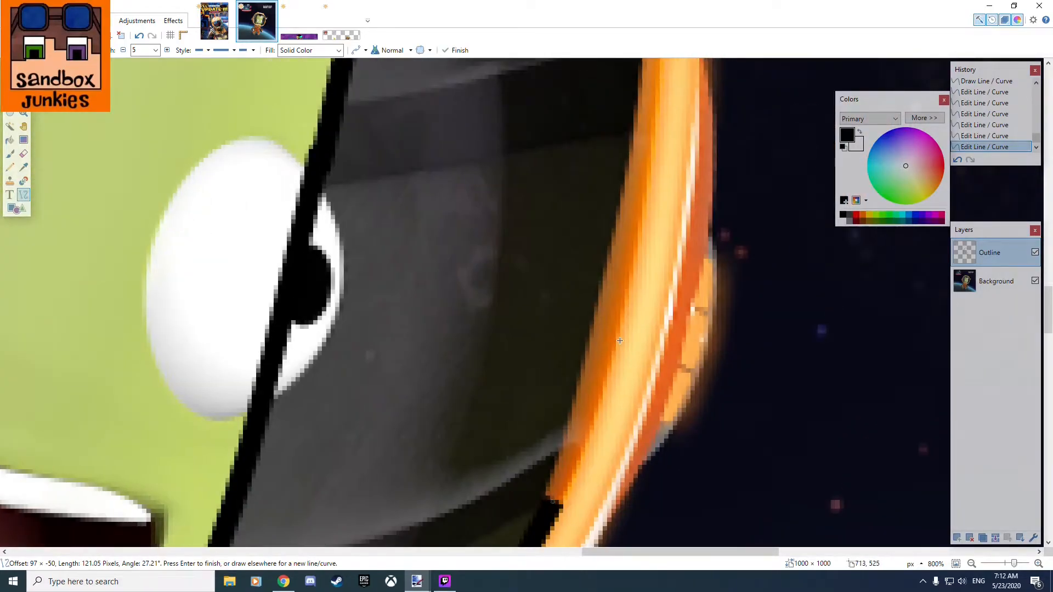
Draw a black line about 240 pixels long from the visor's upper right corner down to the end of the lower rim curve.
scroll(620, 341, down, 5)
scroll(599, 409, up, 2)
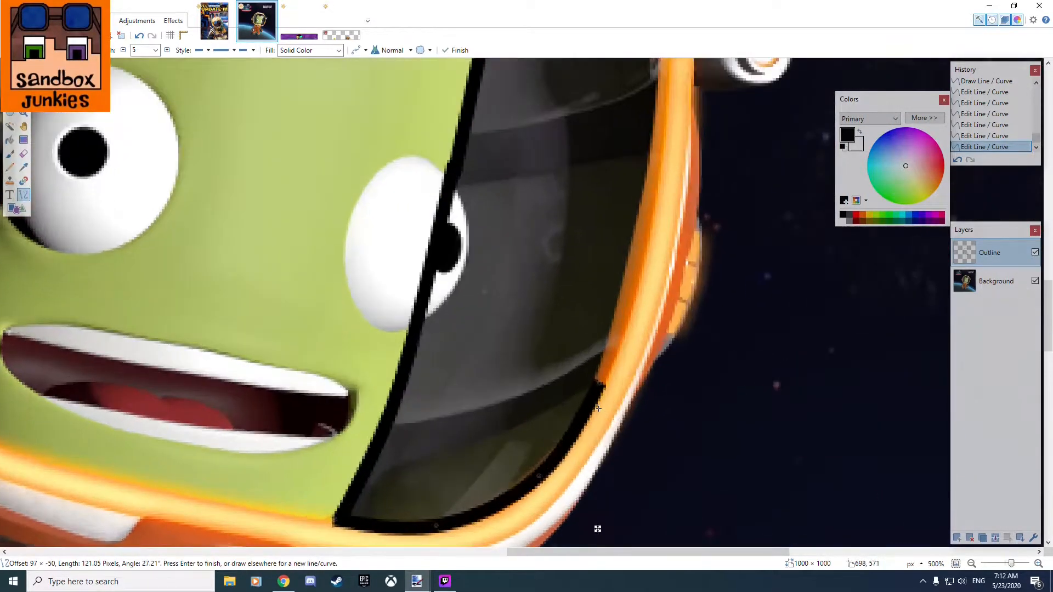
drag(640, 309, 629, 440)
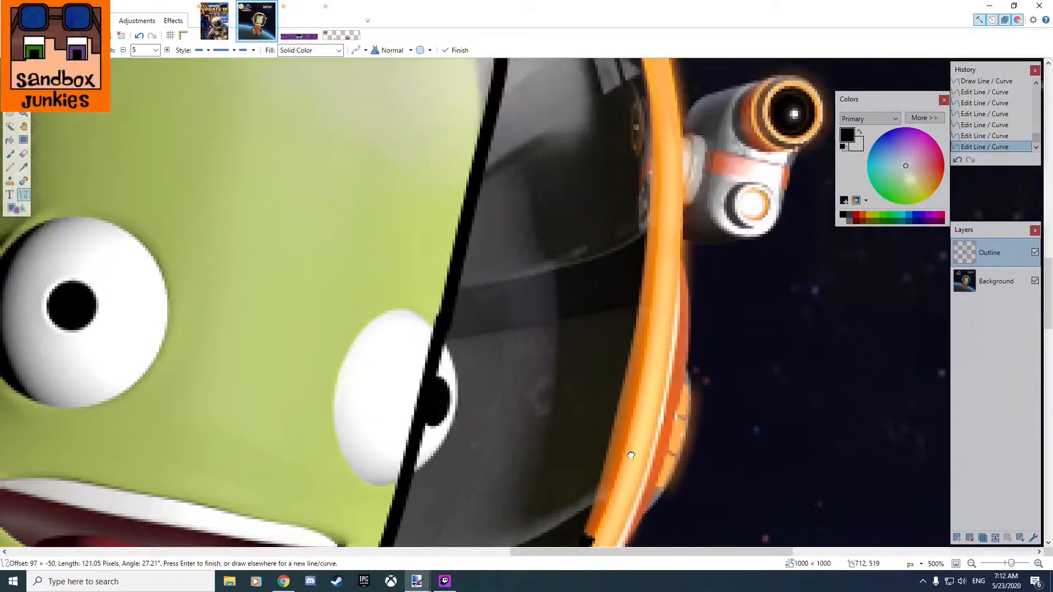
scroll(628, 440, down, 6)
scroll(623, 282, up, 6)
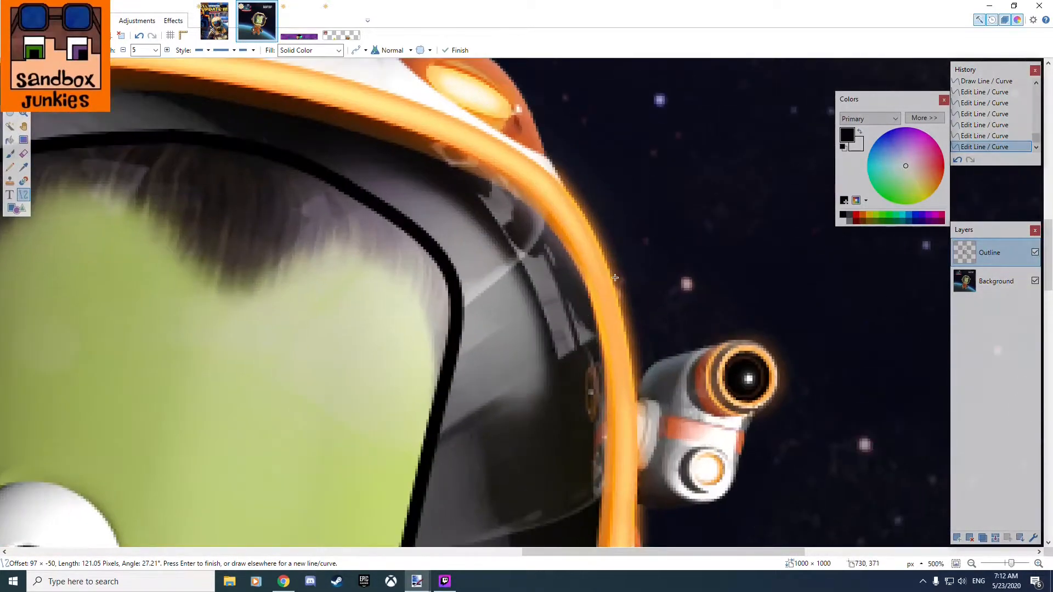
drag(470, 154, 555, 289)
mouse_move(569, 353)
mouse_down()
mouse_move(565, 456)
mouse_move(543, 419)
mouse_up()
scroll(568, 384, down, 8)
drag(619, 158, 575, 378)
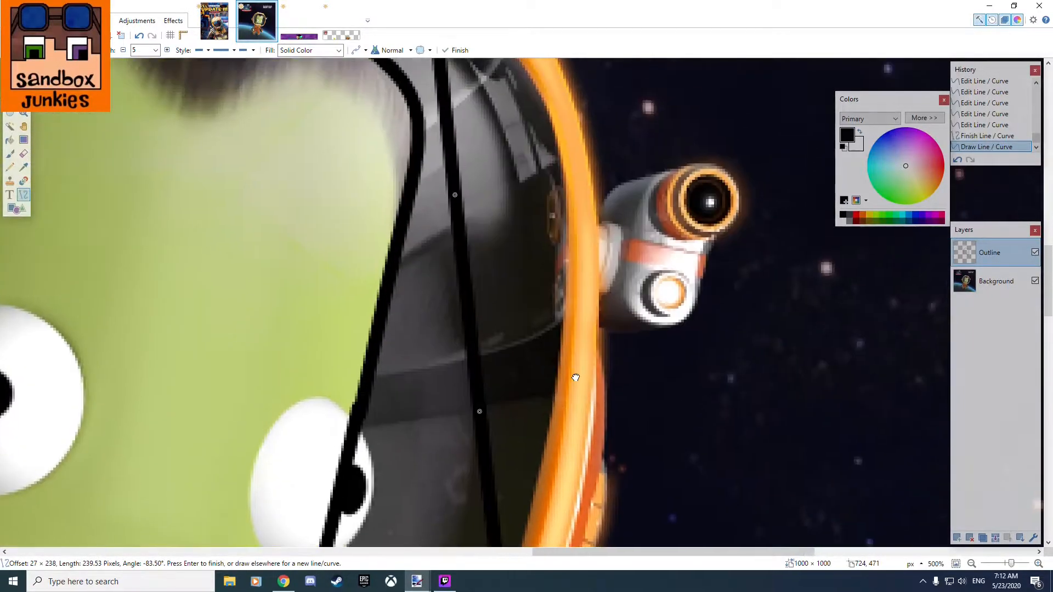
mouse_move(480, 404)
mouse_down()
mouse_move(538, 371)
mouse_move(533, 380)
mouse_up()
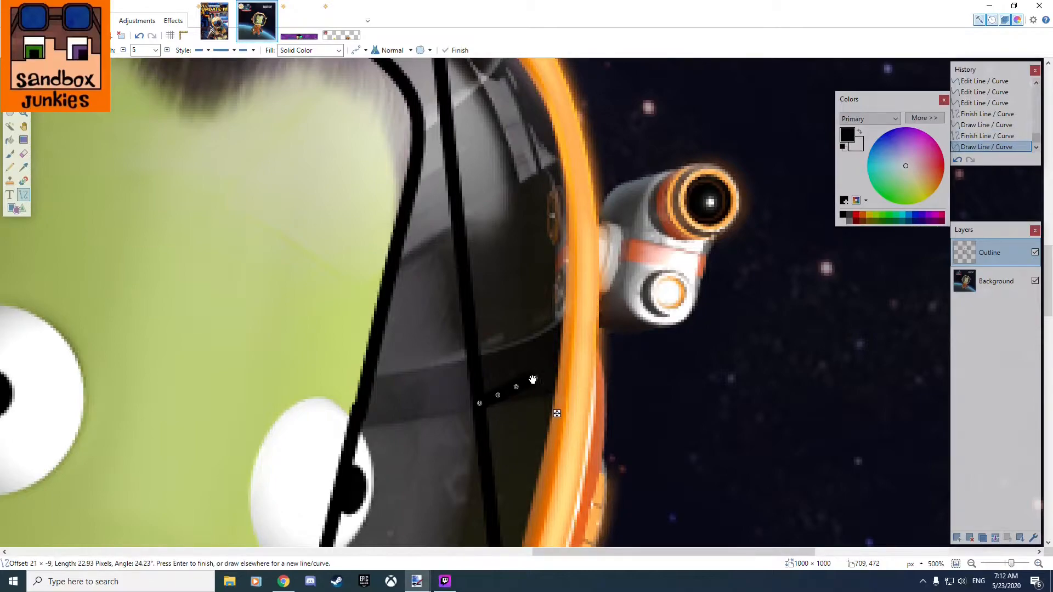
key(ctrl+z)
key(ctrl+z)
scroll(546, 372, down, 3)
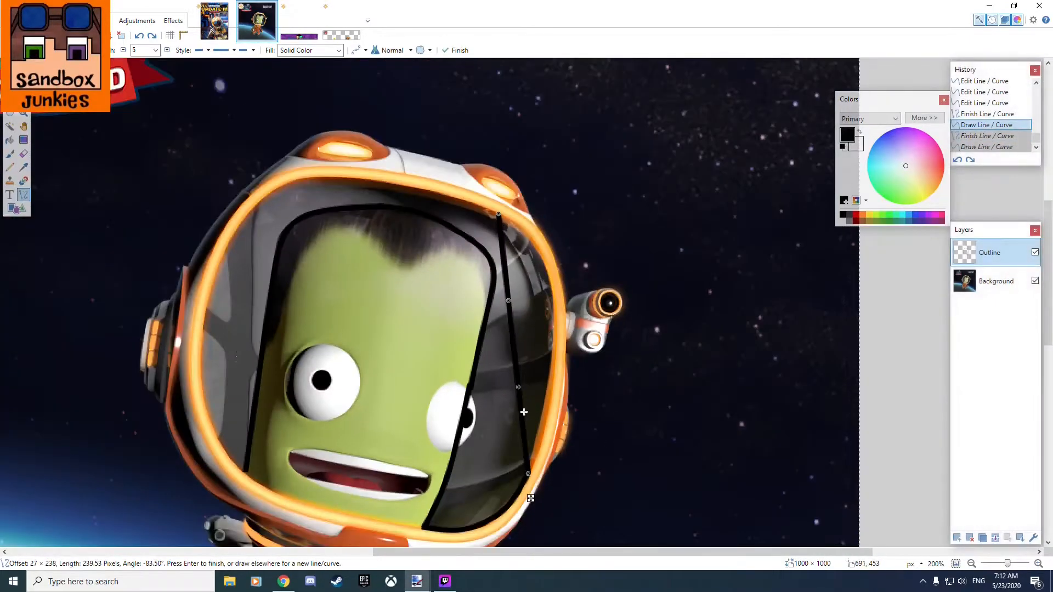
drag(535, 369, 614, 378)
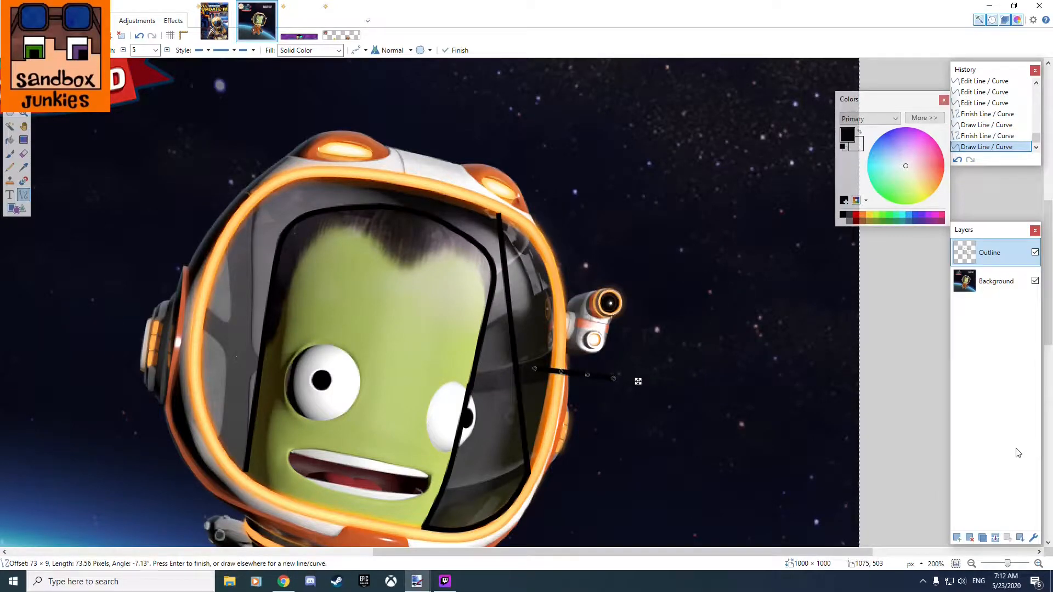
scroll(576, 411, up, 3)
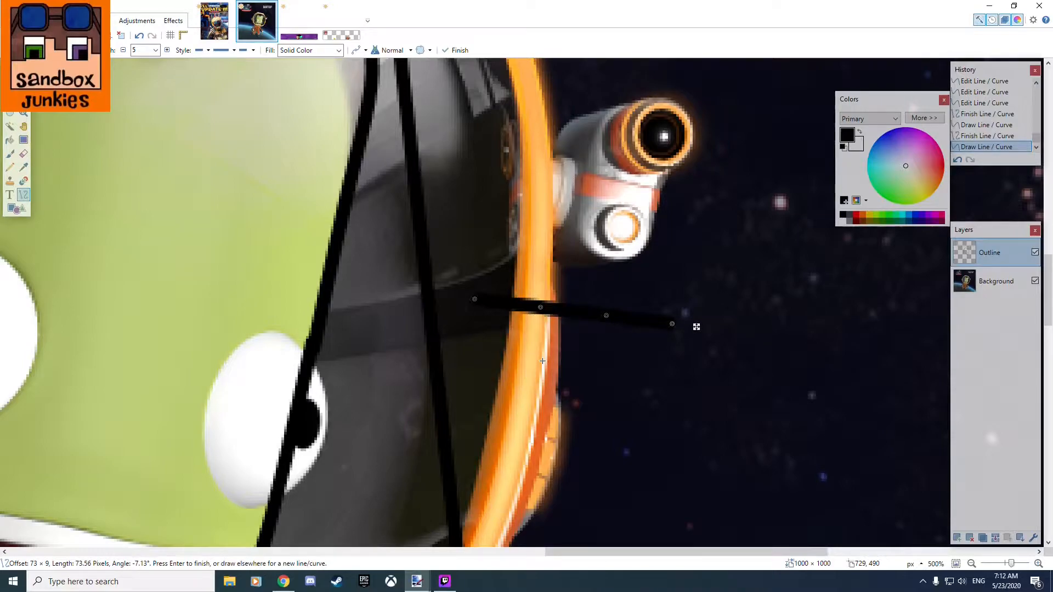
key(ctrl+z)
key(ctrl+z)
scroll(478, 341, down, 1)
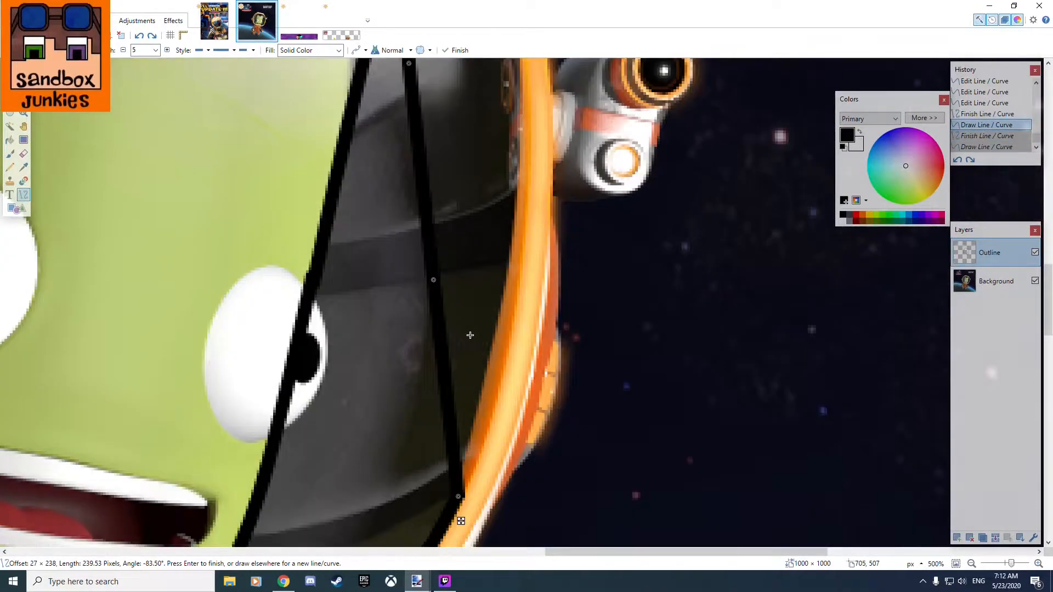
Bend the long line outward with its two middle control points to follow the visor's right inner rim.
scroll(475, 339, down, 2)
drag(455, 302, 489, 296)
scroll(511, 350, up, 1)
scroll(511, 349, up, 2)
scroll(509, 329, up, 3)
drag(507, 301, 546, 285)
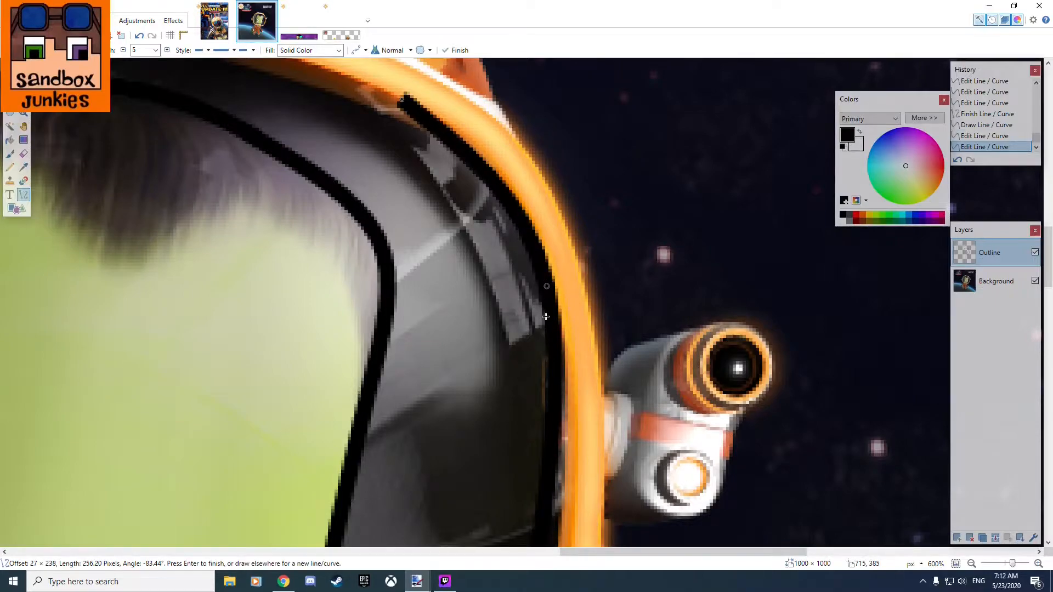
scroll(605, 221, down, 3)
drag(544, 400, 562, 396)
Fine-tune the right rim curve's upper end point and its neighbouring control point to fit the visor's upper corner.
drag(563, 144, 717, 423)
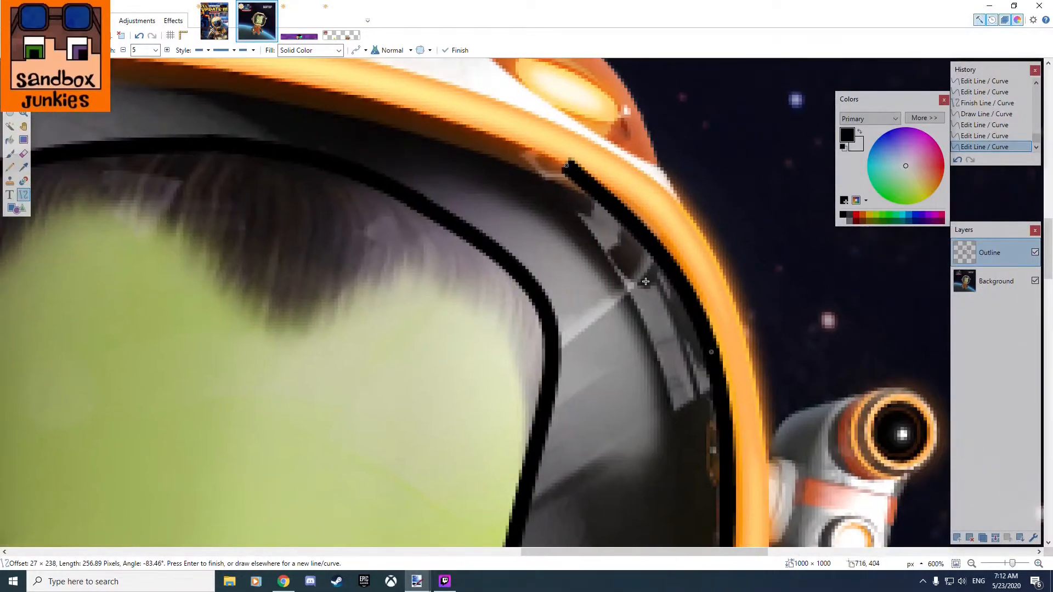
mouse_move(570, 170)
mouse_down()
mouse_move(553, 183)
mouse_move(558, 176)
mouse_up()
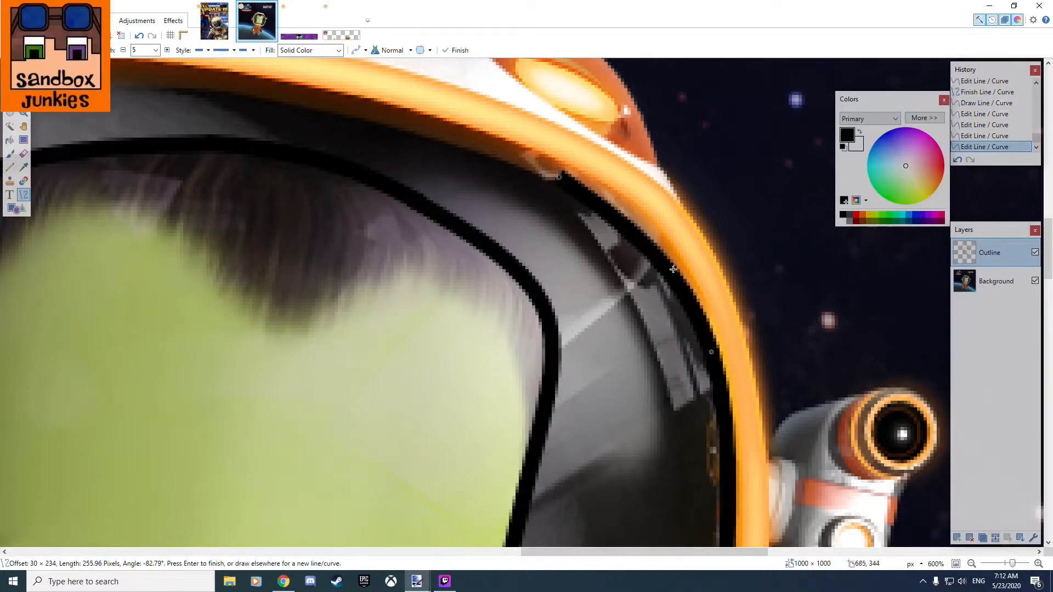
drag(713, 350, 698, 314)
drag(562, 179, 554, 177)
scroll(643, 319, down, 5)
drag(740, 443, 707, 246)
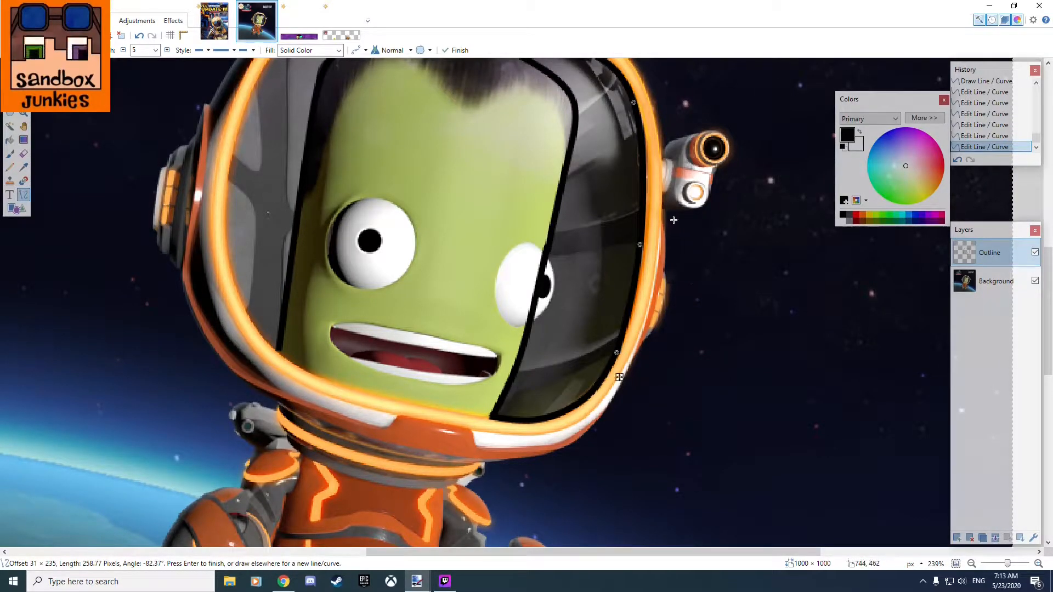
Draw a black line about 194 pixels long beneath the visor's upper rim, ending at the upper end of the right rim curve.
drag(763, 278, 735, 384)
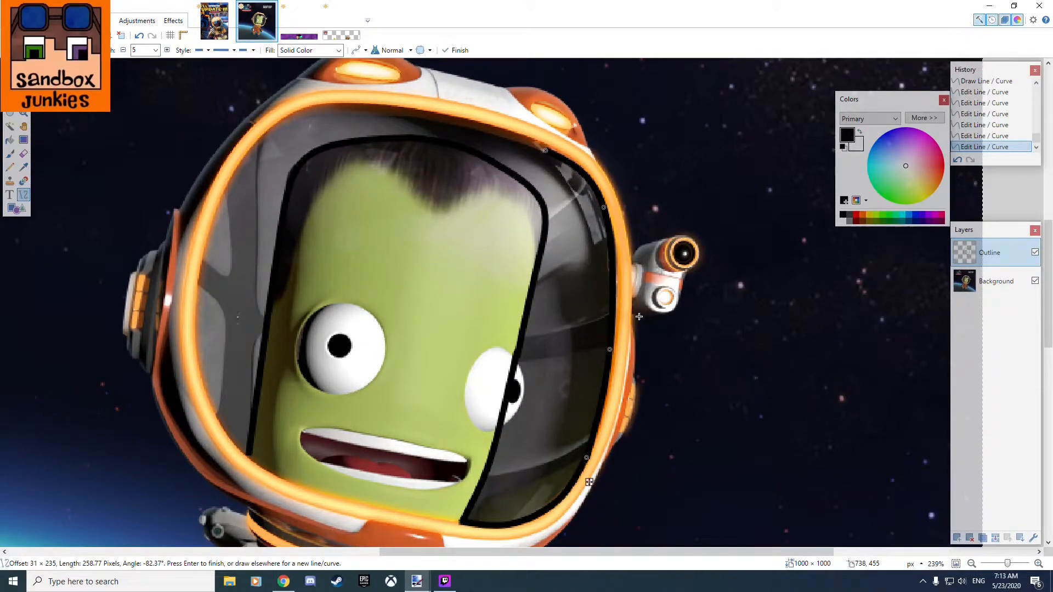
drag(668, 204, 699, 359)
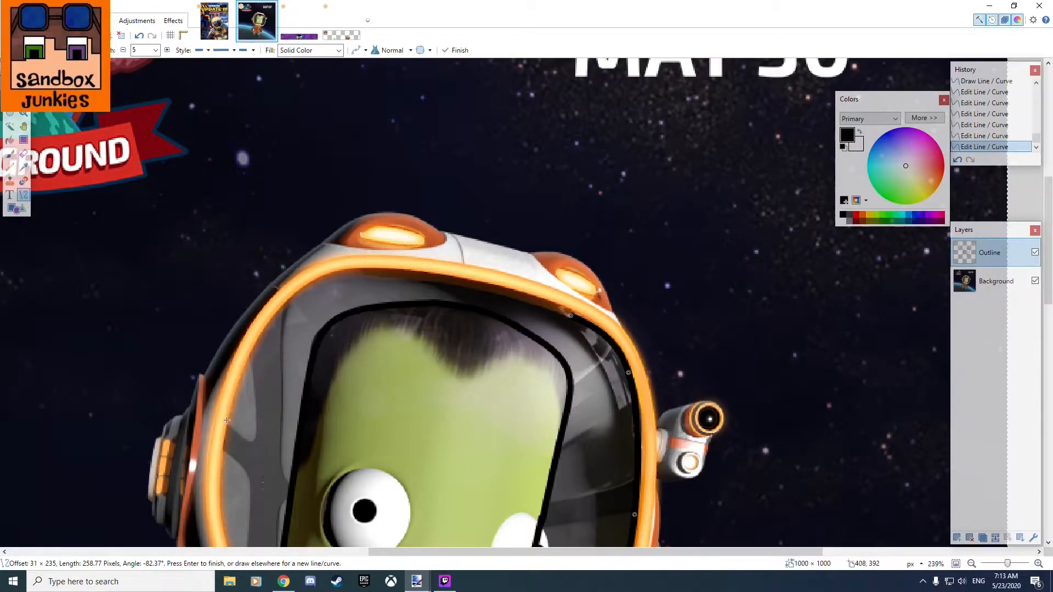
drag(511, 404, 499, 330)
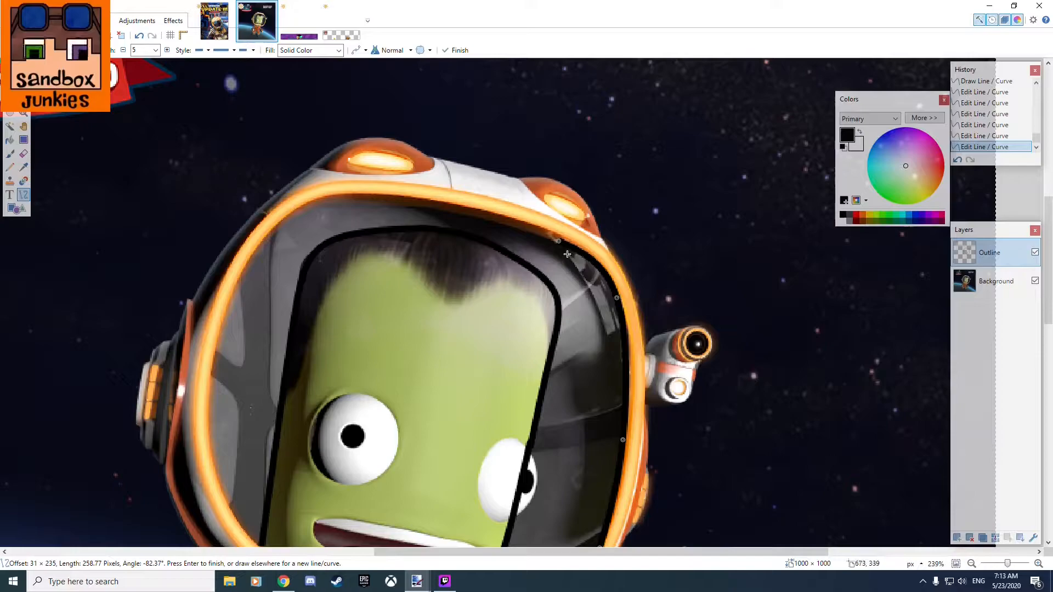
scroll(659, 318, down, 2)
scroll(664, 320, down, 5)
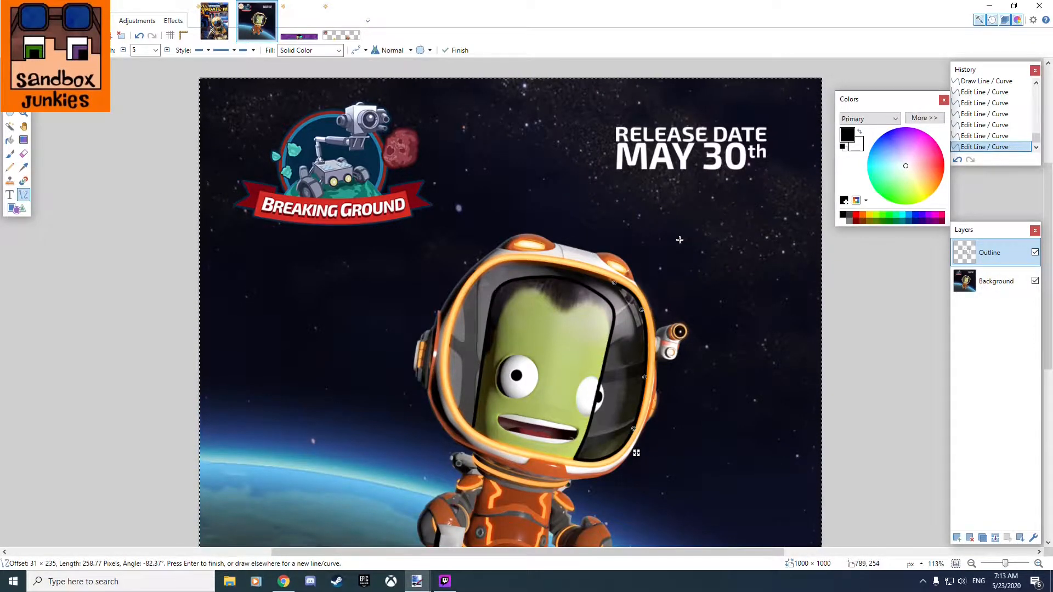
scroll(632, 266, up, 7)
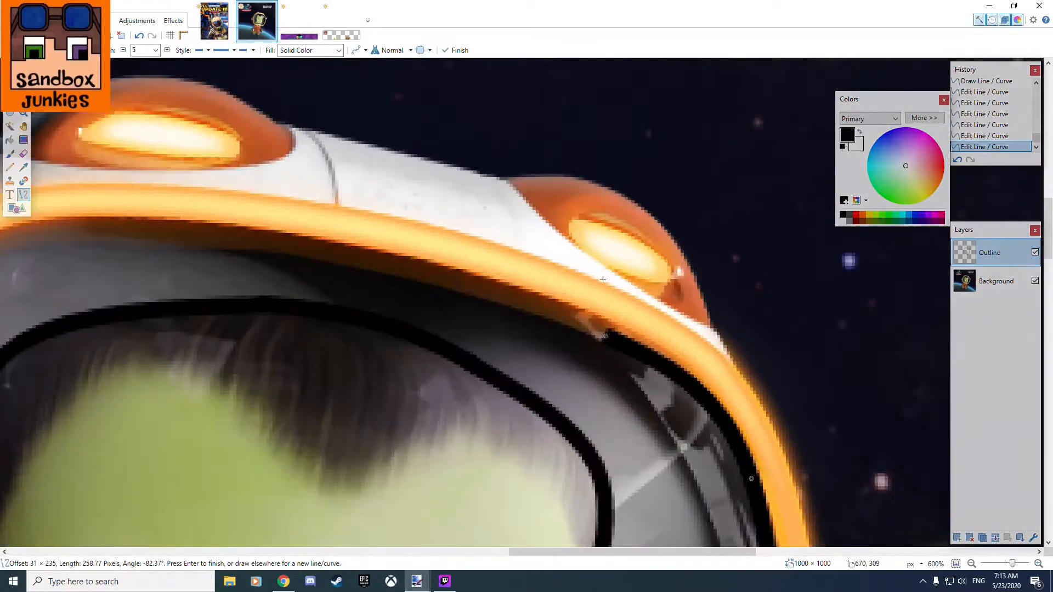
scroll(291, 273, down, 4)
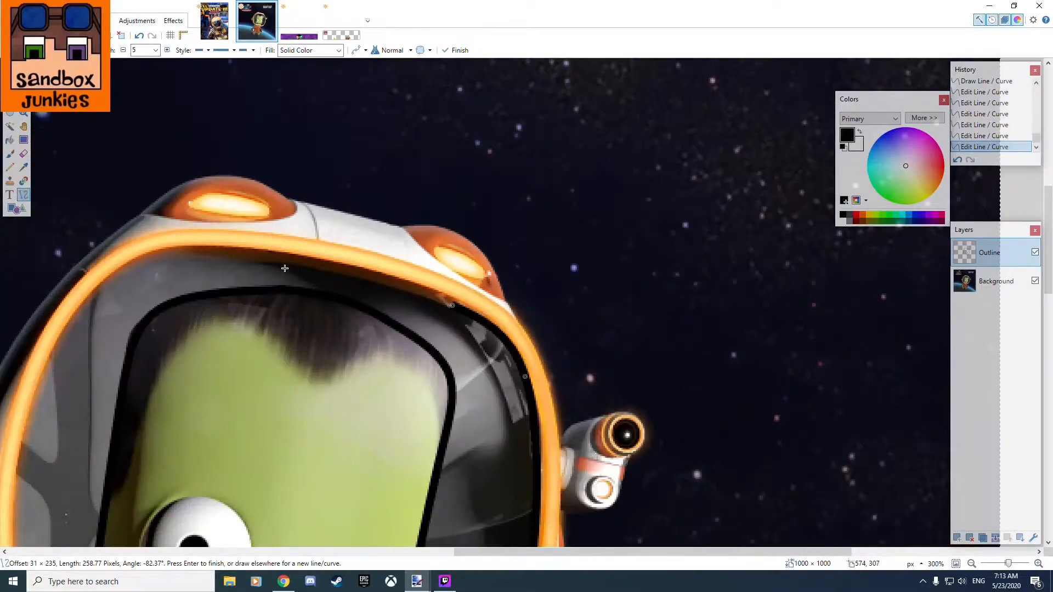
scroll(119, 279, up, 2)
mouse_move(116, 253)
mouse_down()
mouse_move(392, 273)
mouse_move(534, 317)
mouse_up()
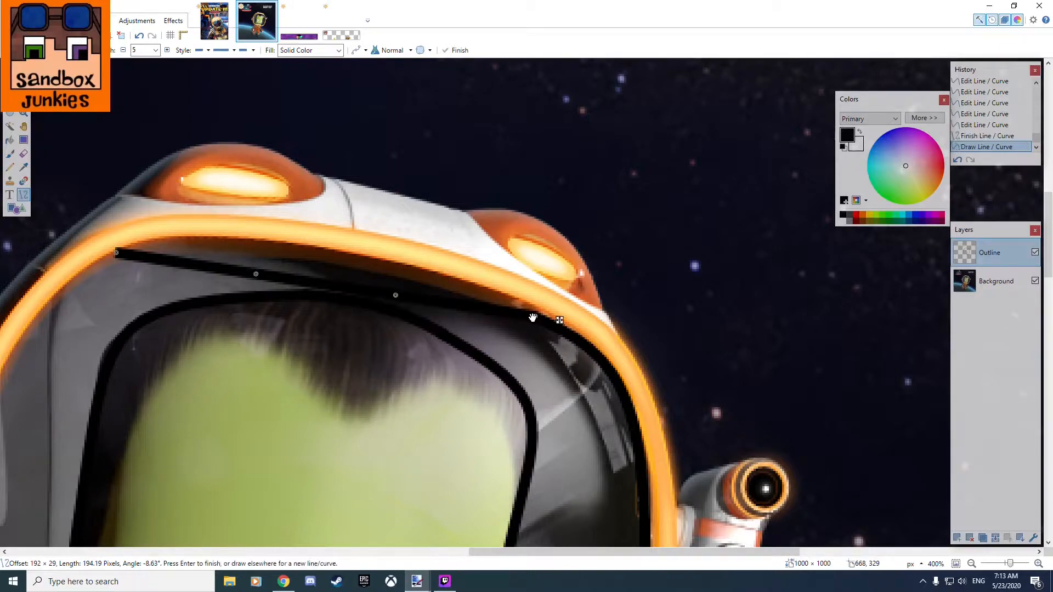
Bend the upper rim line with its two middle control points and shorten its left end, giving a length of about 169 pixels.
drag(396, 296, 396, 273)
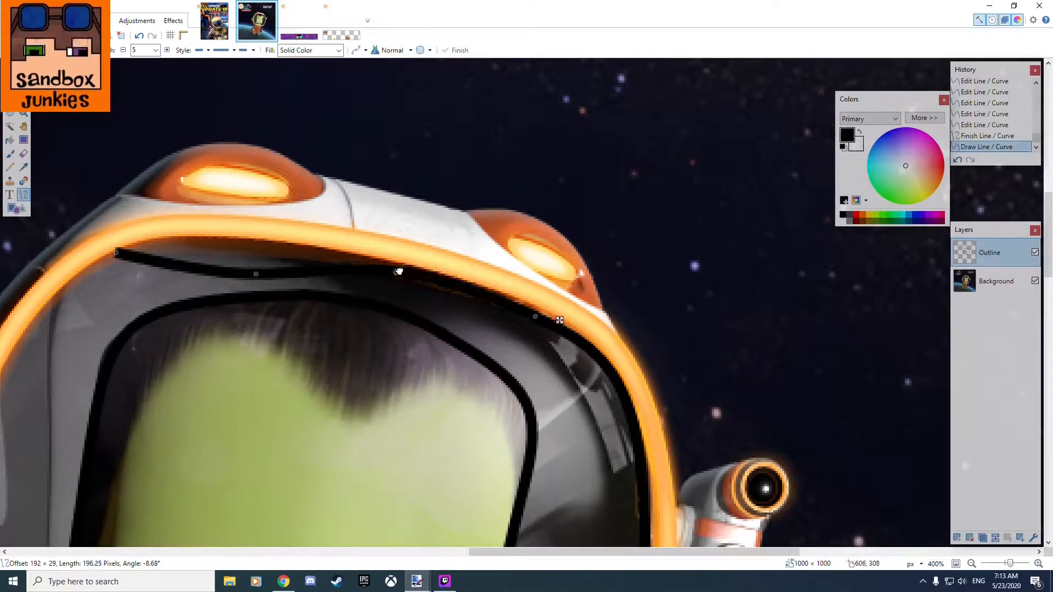
drag(255, 273, 258, 248)
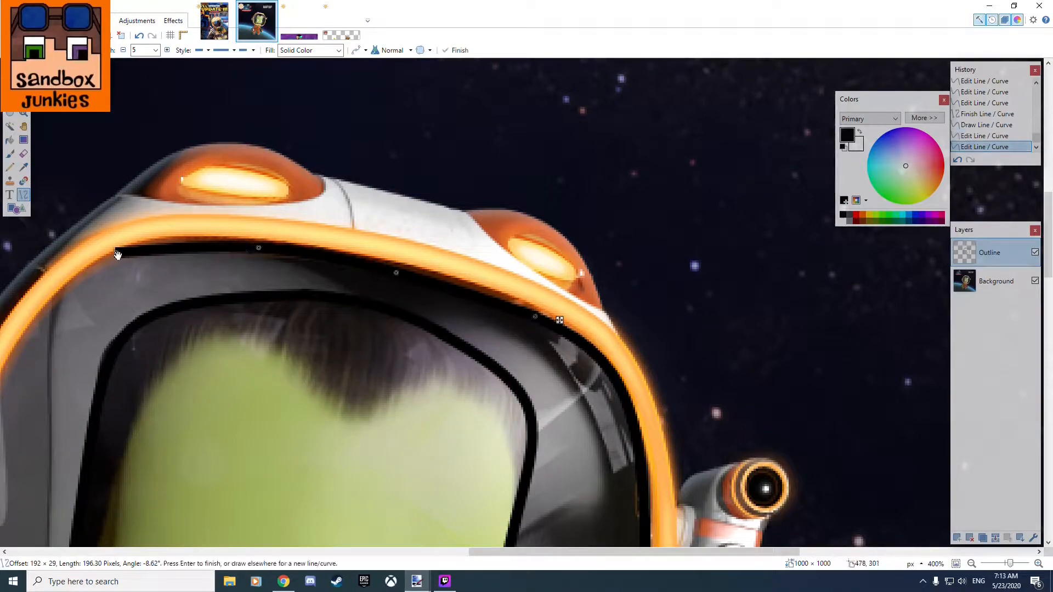
drag(117, 255, 182, 247)
Draw a black curve about 172 pixels long around the visor's upper left corner, joining the left end of the upper rim curve.
drag(97, 330, 638, 260)
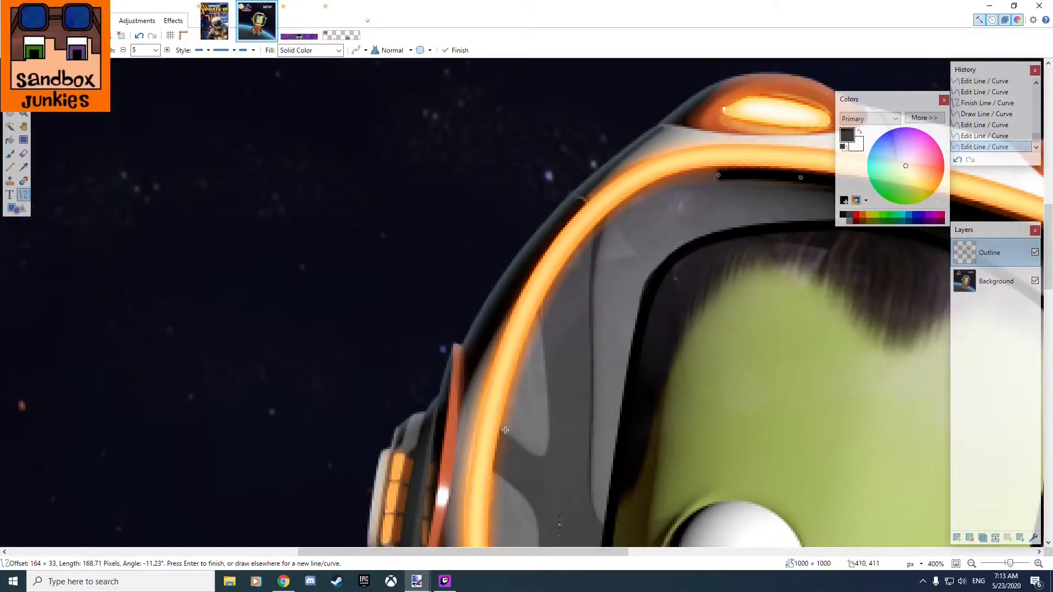
drag(496, 438, 724, 171)
drag(648, 261, 612, 215)
drag(724, 174, 724, 174)
drag(575, 347, 542, 309)
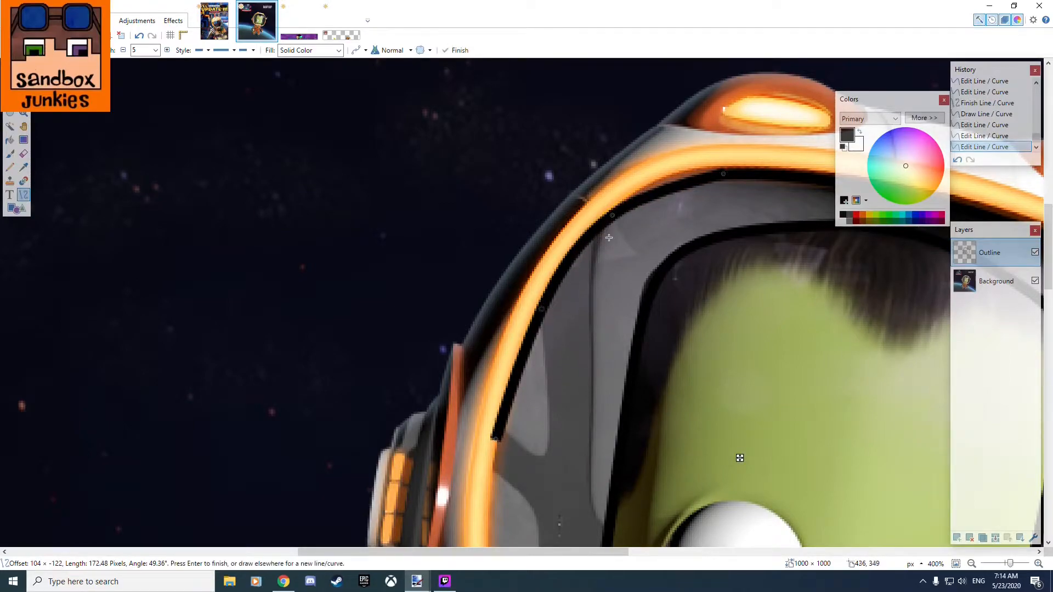
Shorten the corner curve's lower end to a length of about 148 pixels and refine its control points along the orange rim.
drag(612, 216, 640, 196)
drag(724, 176, 721, 175)
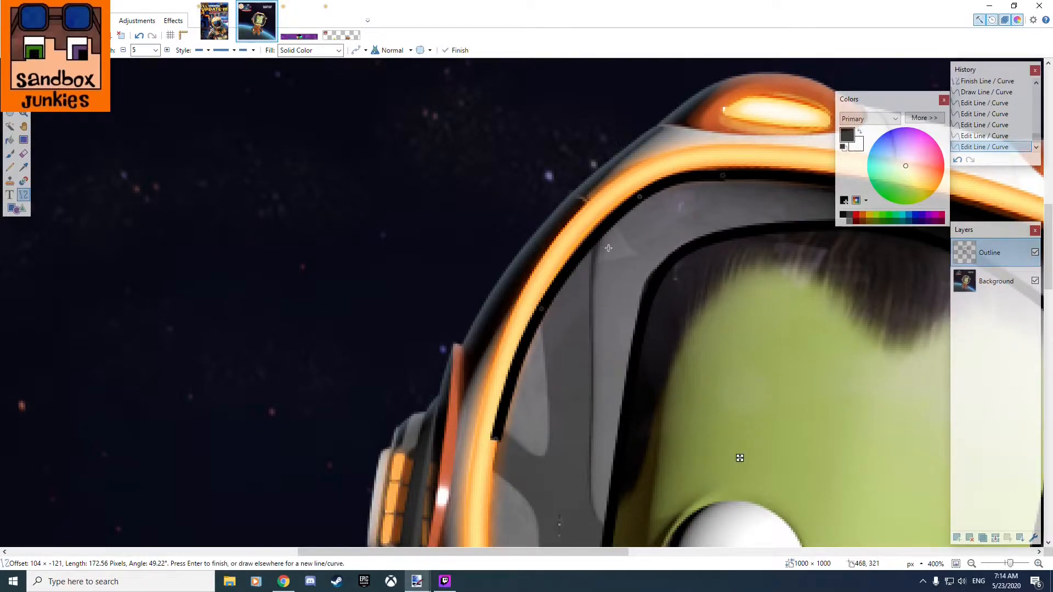
drag(545, 311, 559, 281)
drag(498, 436, 511, 391)
drag(561, 276, 561, 275)
drag(641, 197, 644, 198)
drag(722, 178, 722, 175)
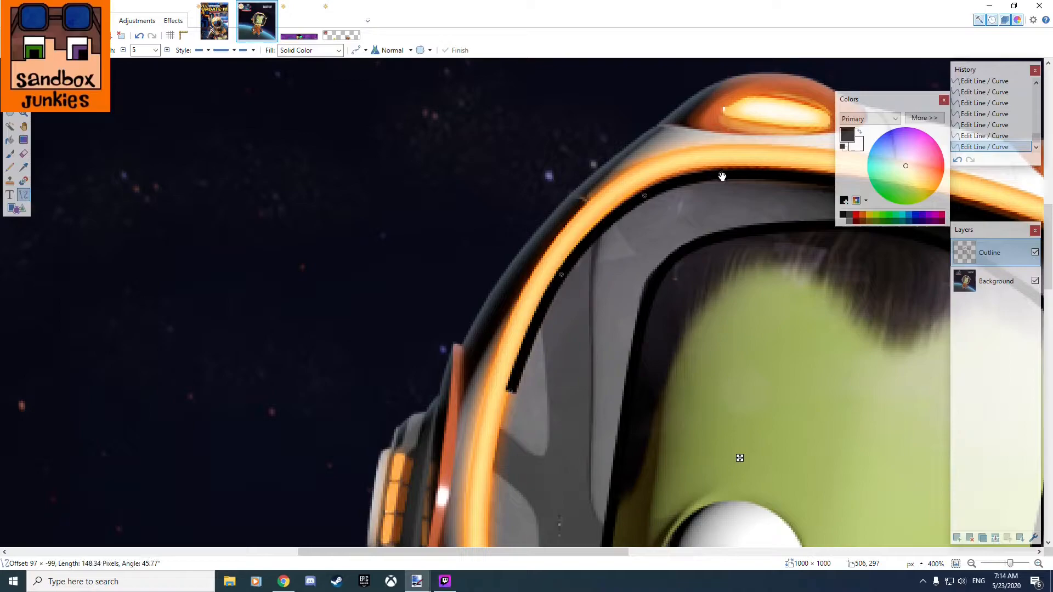
Draw a black curve about 183 pixels long along the visor's left inner rim, from the face outline's lower end to the corner curve.
scroll(644, 258, down, 3)
scroll(606, 412, up, 2)
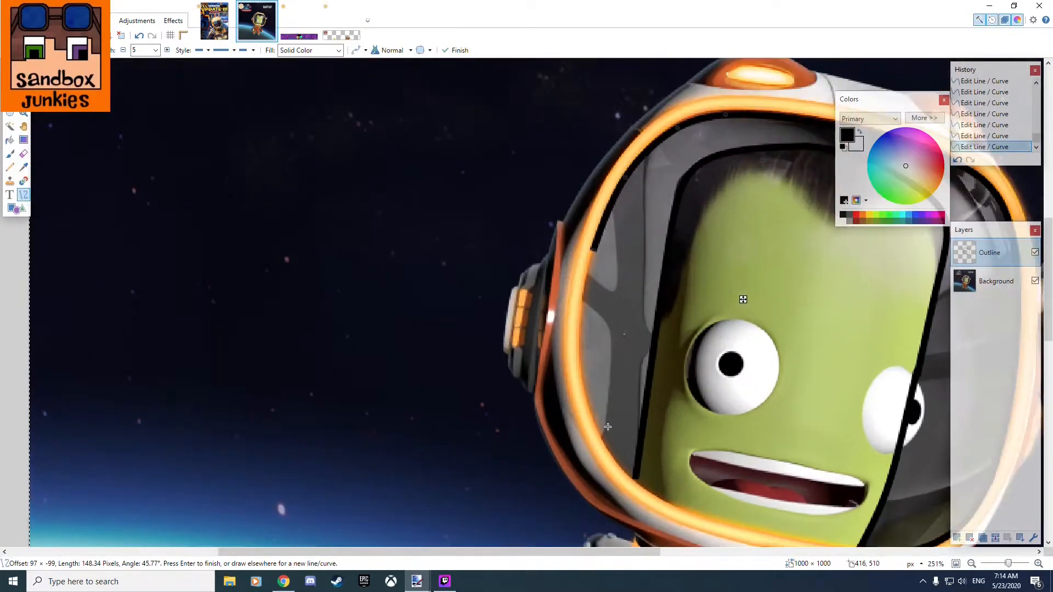
mouse_move(635, 484)
mouse_down()
mouse_move(596, 239)
mouse_move(592, 247)
mouse_up()
scroll(604, 300, up, 3)
drag(599, 357, 553, 379)
drag(576, 202, 581, 204)
scroll(596, 293, down, 4)
drag(593, 275, 543, 329)
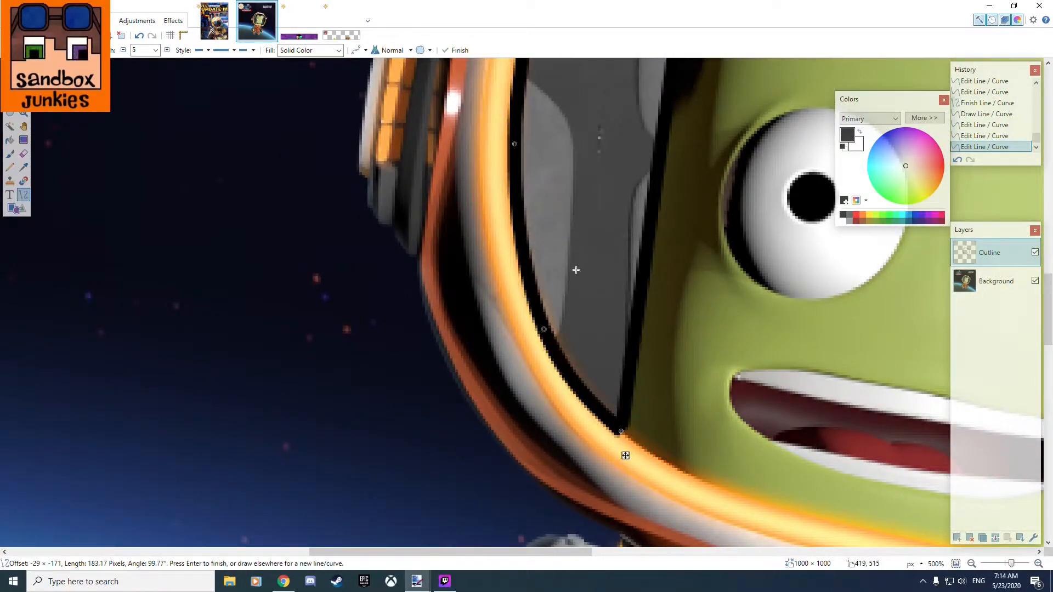
scroll(570, 286, down, 1)
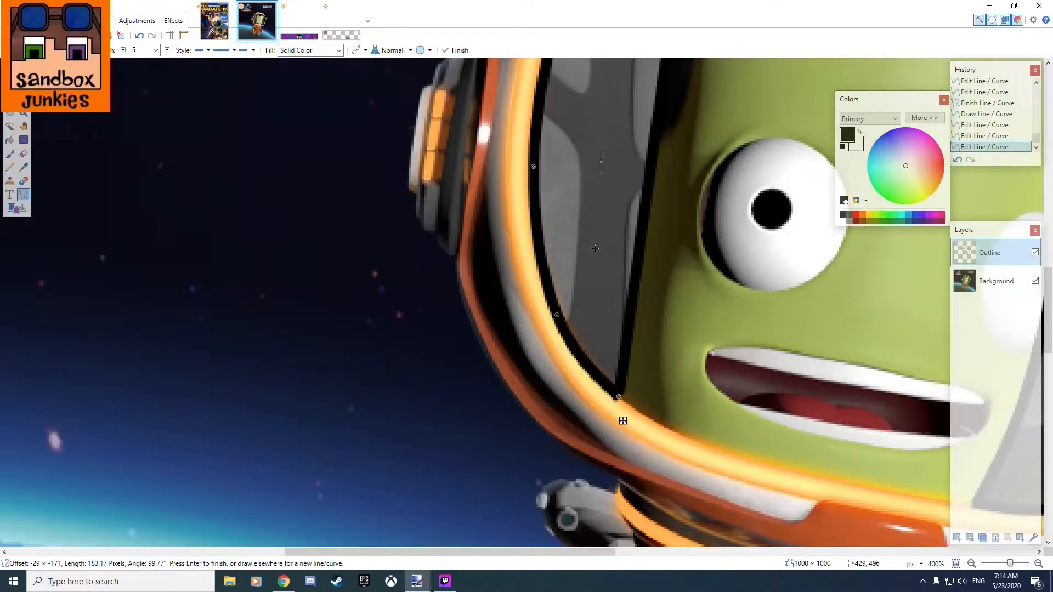
scroll(595, 249, down, 2)
scroll(623, 286, down, 1)
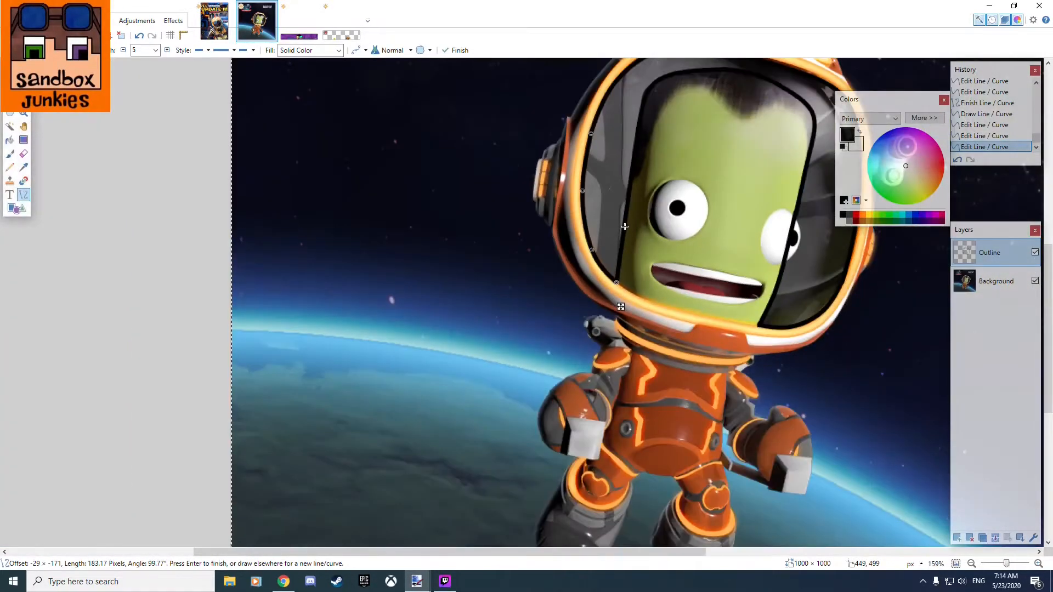
Fine-tune the upper control point of the curve on the visor's left inner rim, giving a length of about 182 pixels.
drag(625, 226, 525, 337)
scroll(499, 255, up, 7)
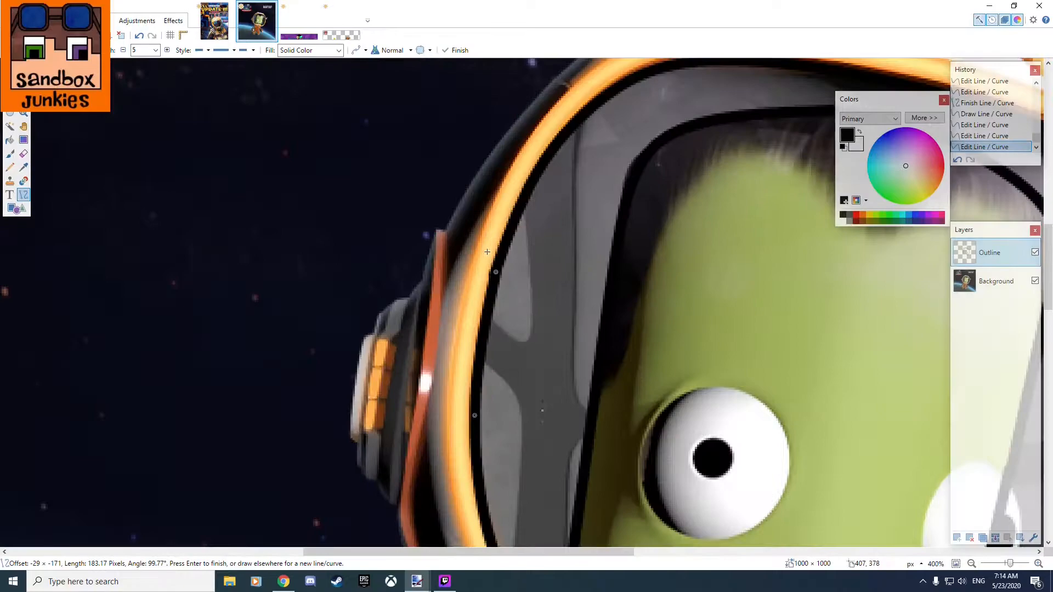
drag(507, 296, 505, 304)
scroll(601, 299, down, 4)
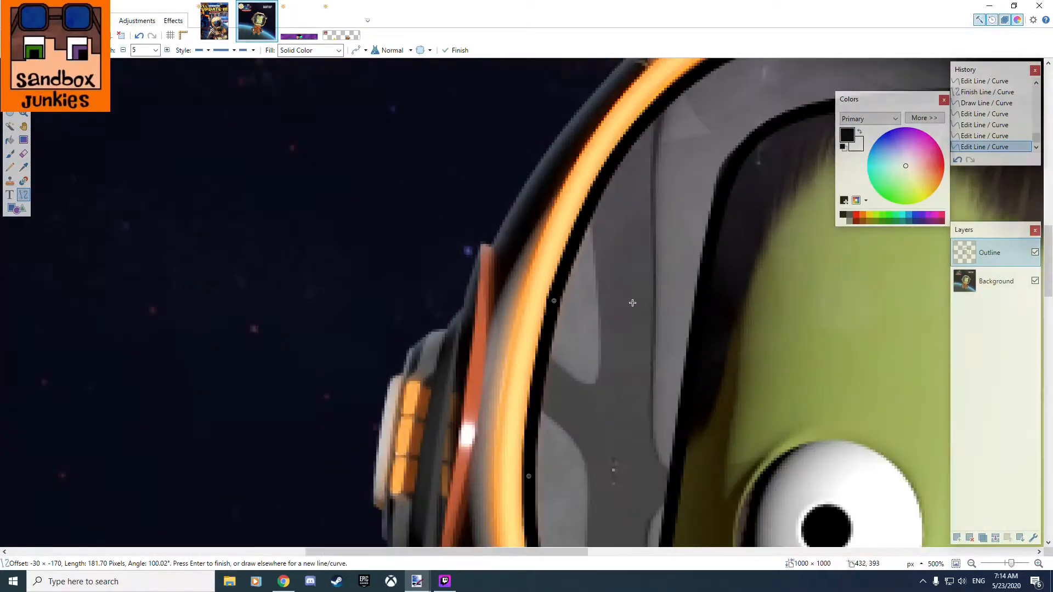
drag(606, 382, 373, 151)
drag(406, 384, 459, 348)
Draw a black curve about 174 pixels long along the visor's lower inner rim, connecting the lower ends of the two face side outlines.
scroll(581, 351, down, 3)
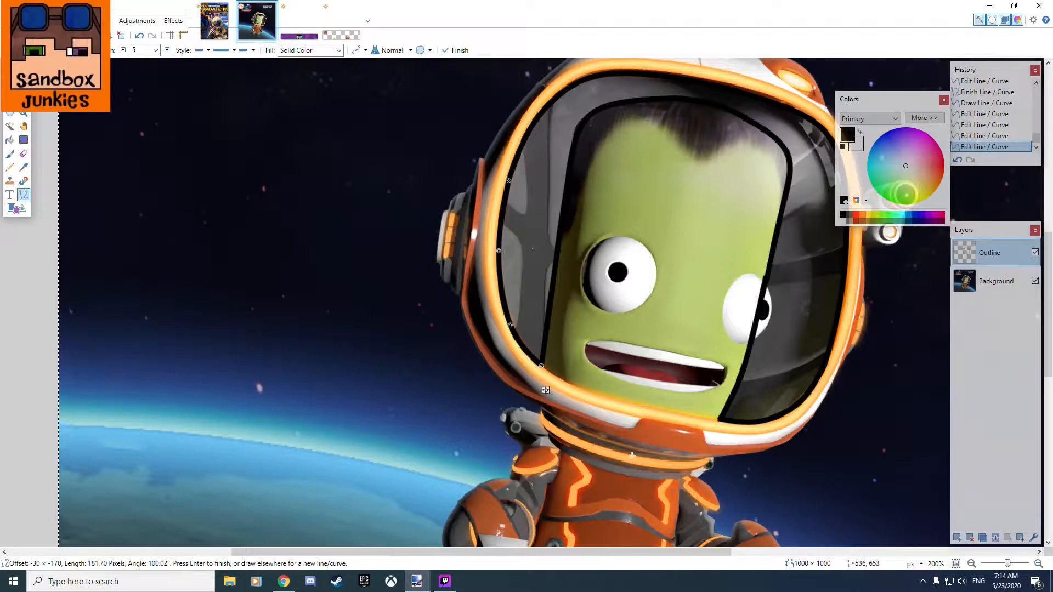
scroll(584, 428, up, 3)
drag(705, 410, 409, 427)
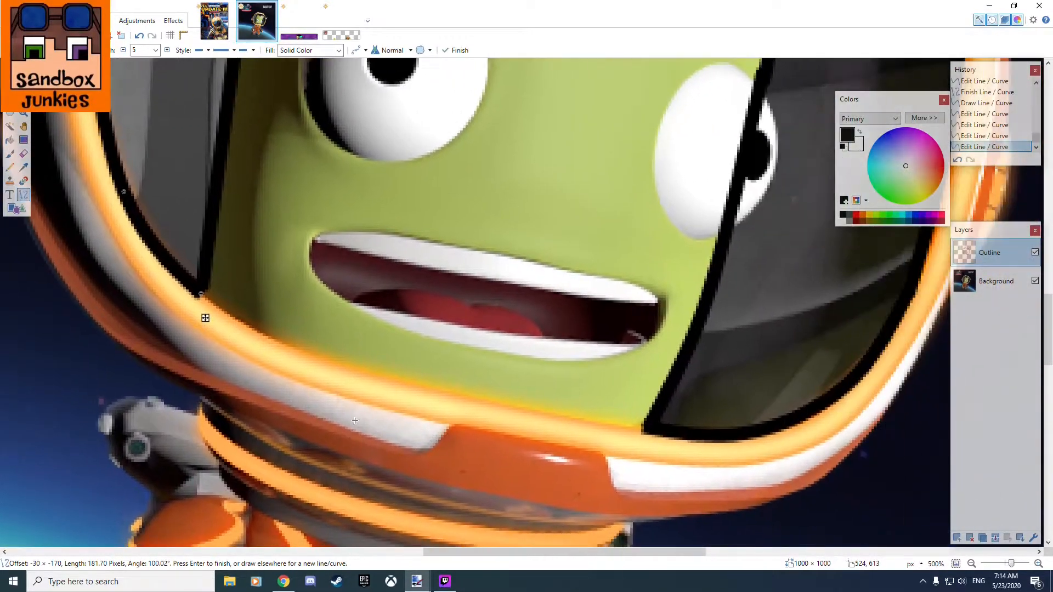
mouse_move(650, 428)
mouse_down()
mouse_move(207, 307)
mouse_move(201, 291)
mouse_up()
drag(354, 338, 321, 357)
drag(206, 292, 199, 292)
drag(499, 382, 497, 404)
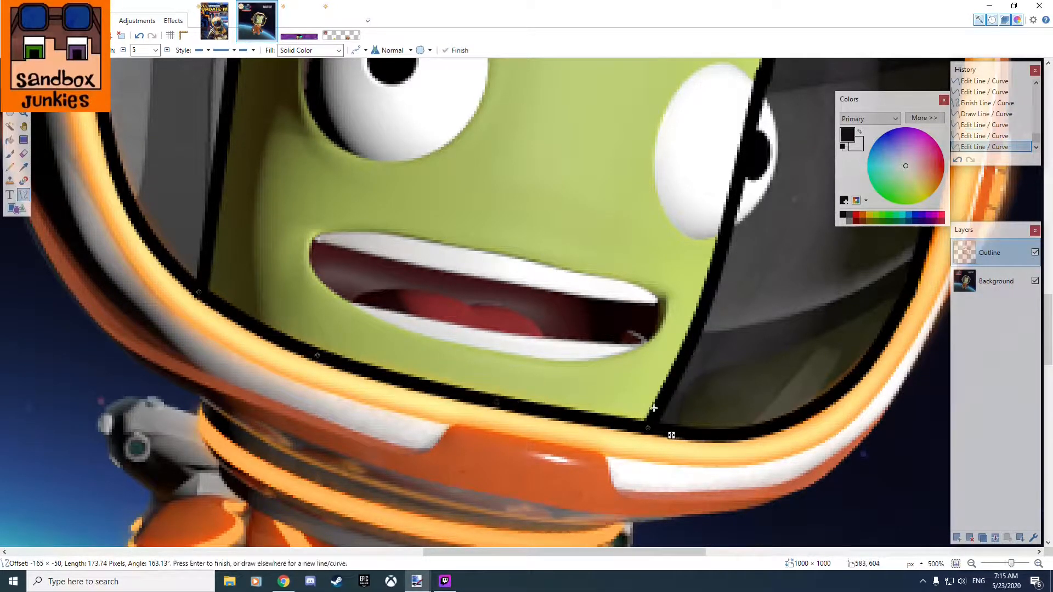
Hide the Background layer to check the drawn outlines on their own, and show it again.
scroll(665, 427, down, 3)
scroll(665, 427, down, 2)
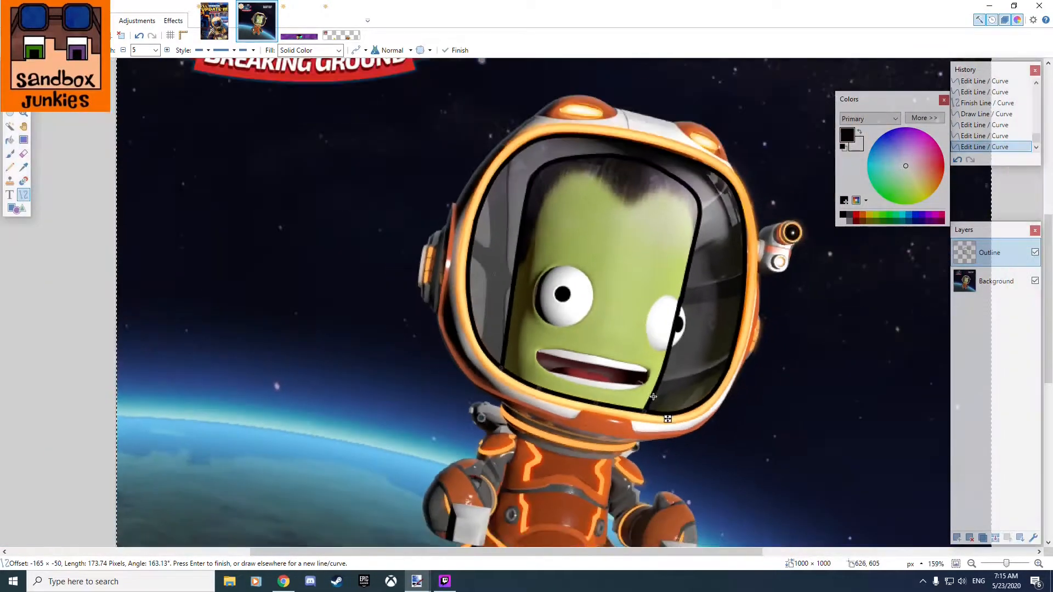
click(1035, 282)
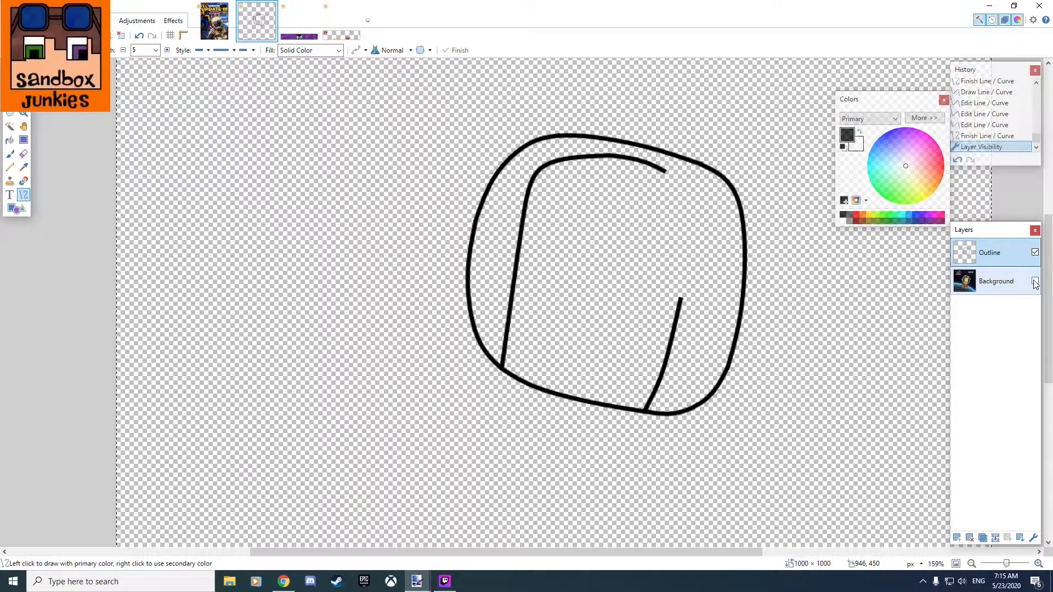
click(1035, 282)
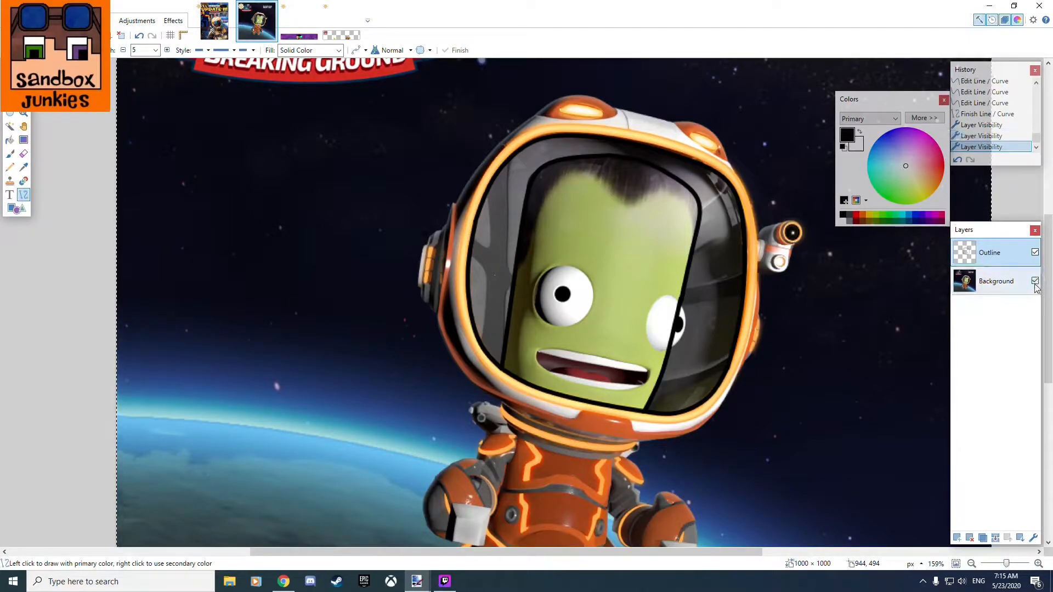
click(1035, 281)
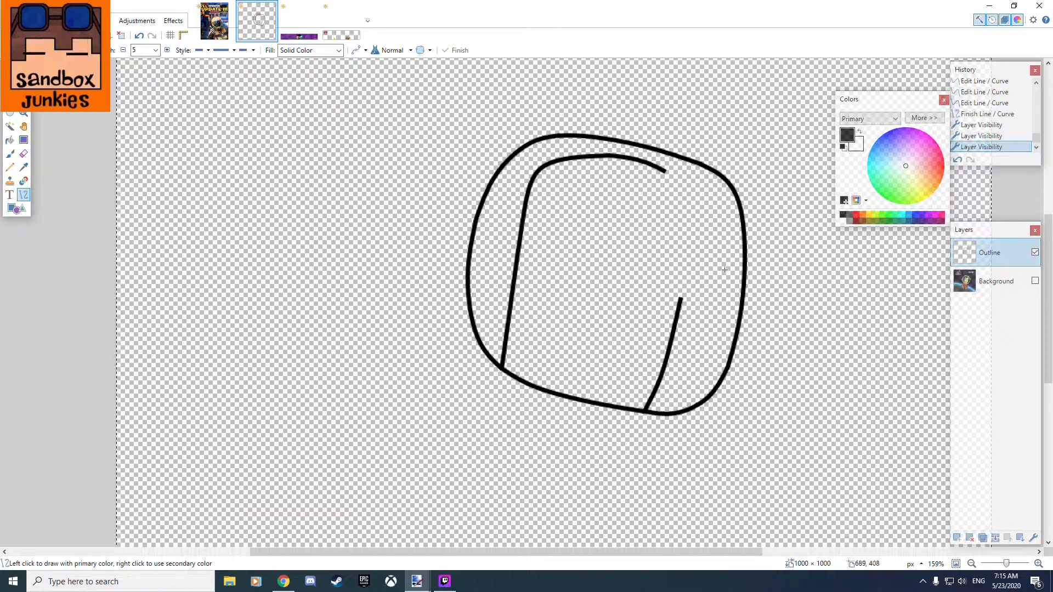
click(1035, 281)
Get a fresh copy of the astronaut picture from Chrome, erase the Background layer's content and paste the copy into that layer.
scroll(863, 268, up, 4)
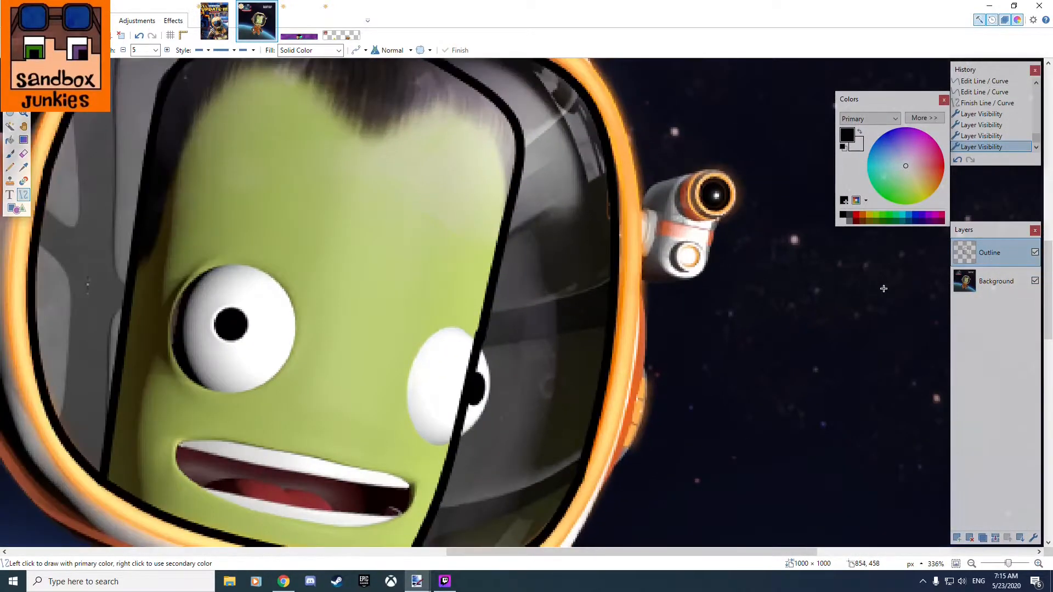
drag(779, 294, 870, 442)
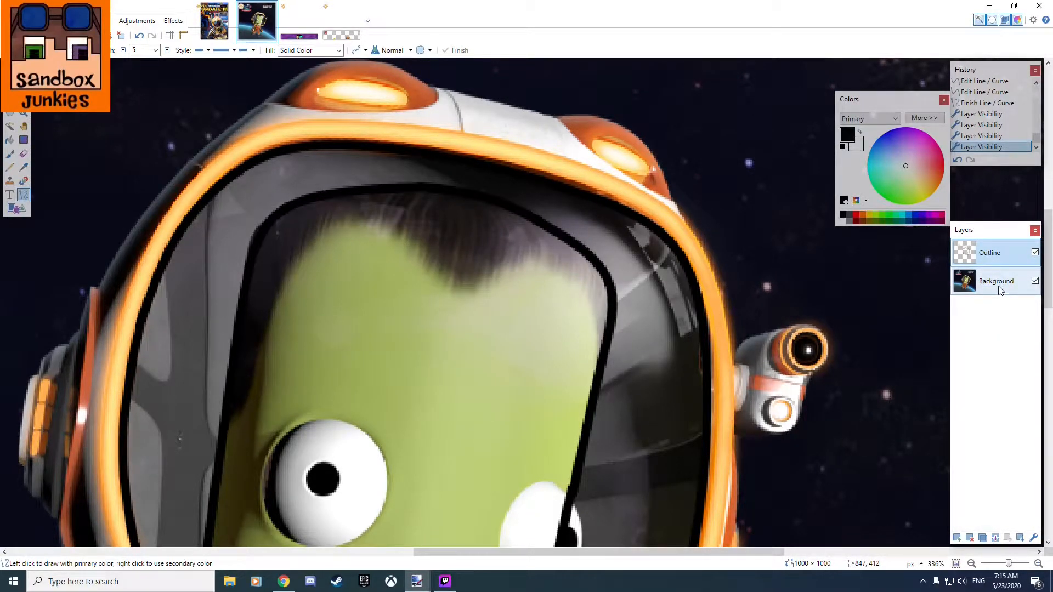
click(283, 581)
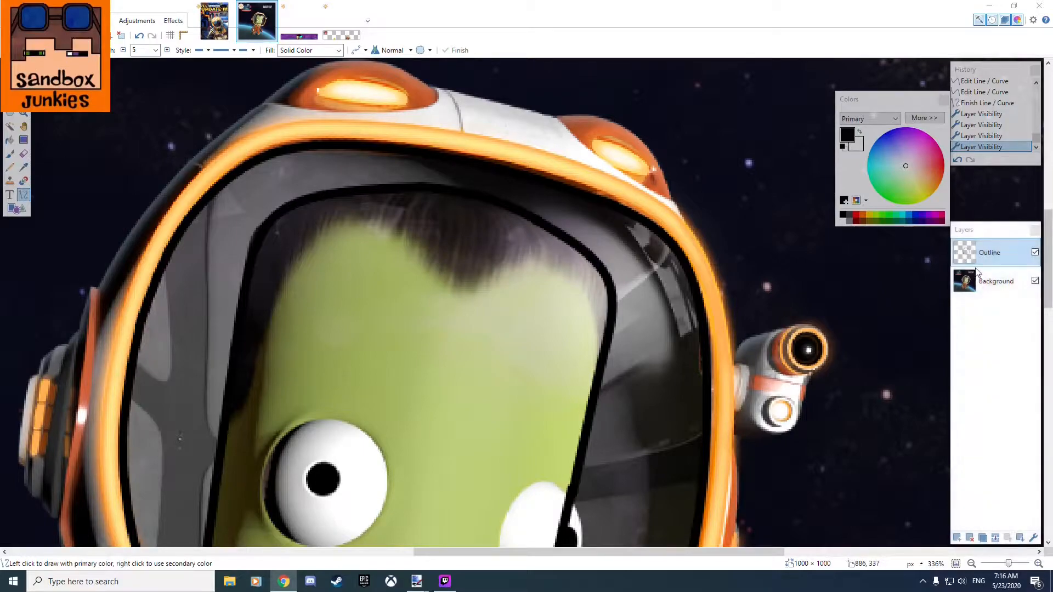
click(994, 282)
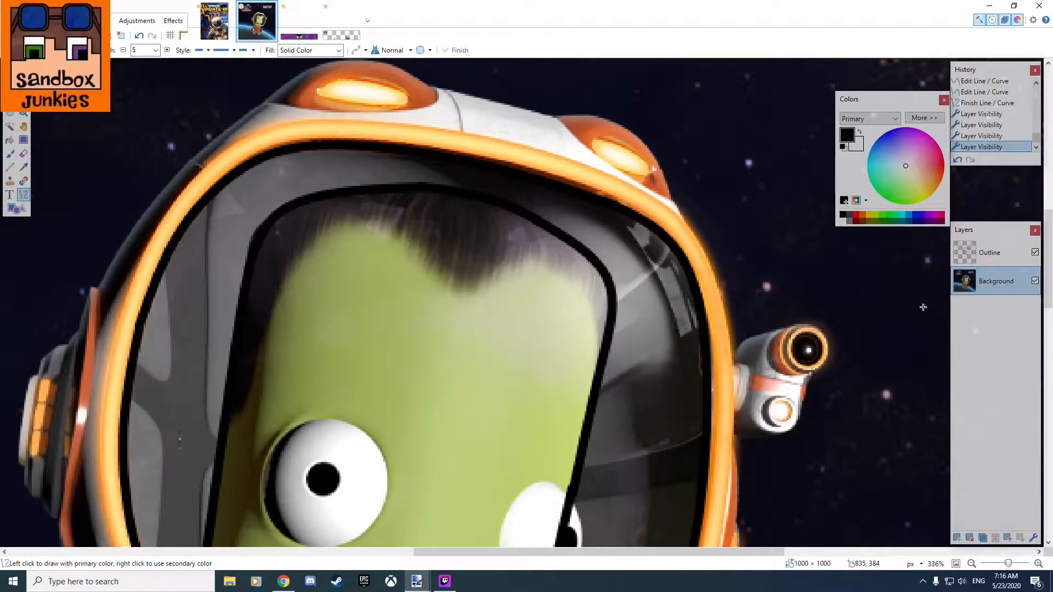
key(Delete)
key(ctrl+v)
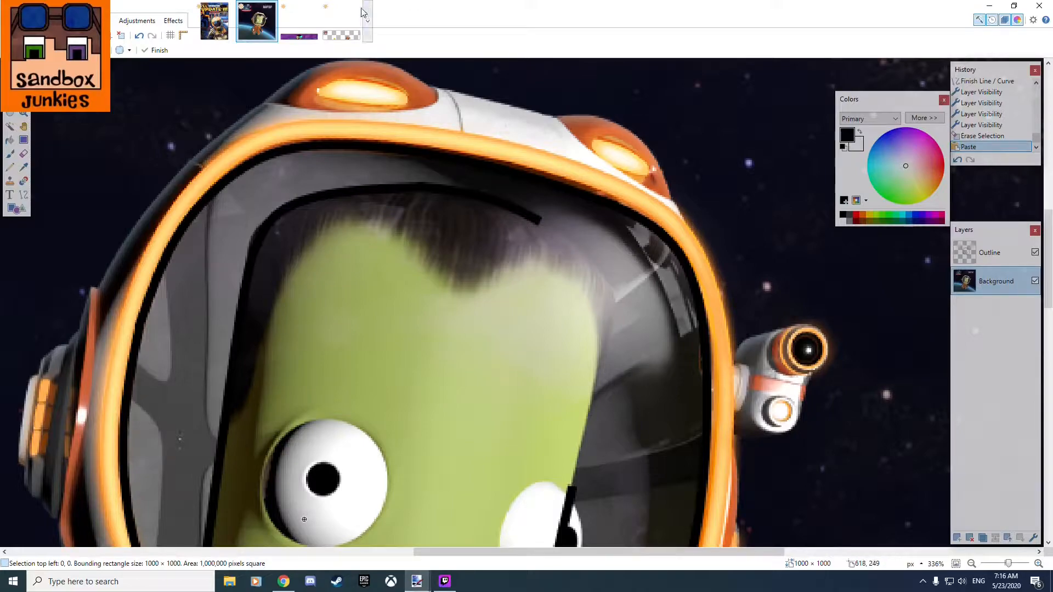
Create a new 1000 × 1000 pixel image and paste the astronaut picture into it.
click(31, 20)
click(66, 35)
click(11, 20)
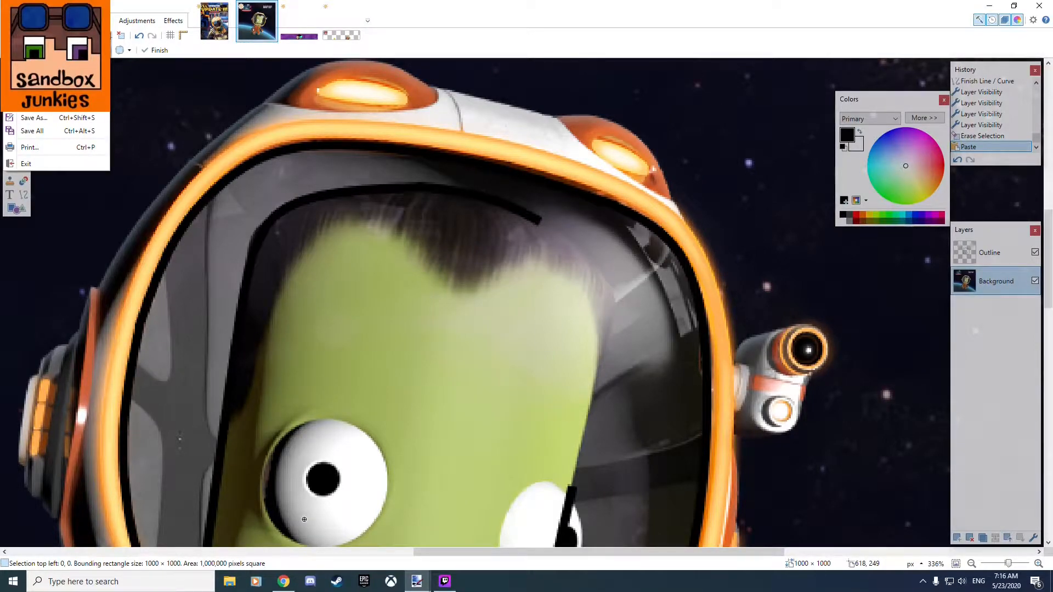
key(ctrl+n)
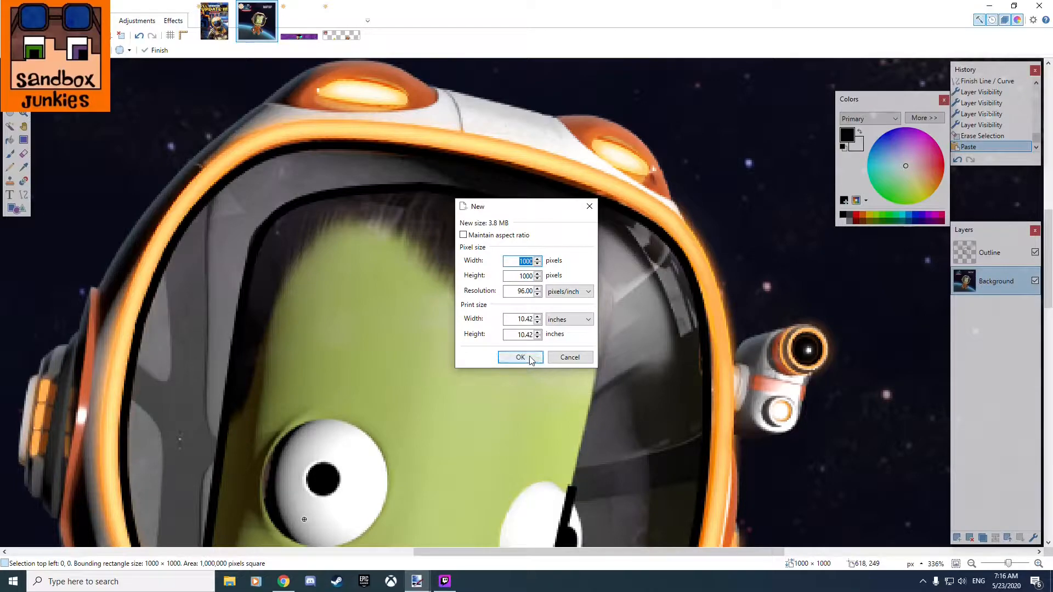
click(520, 358)
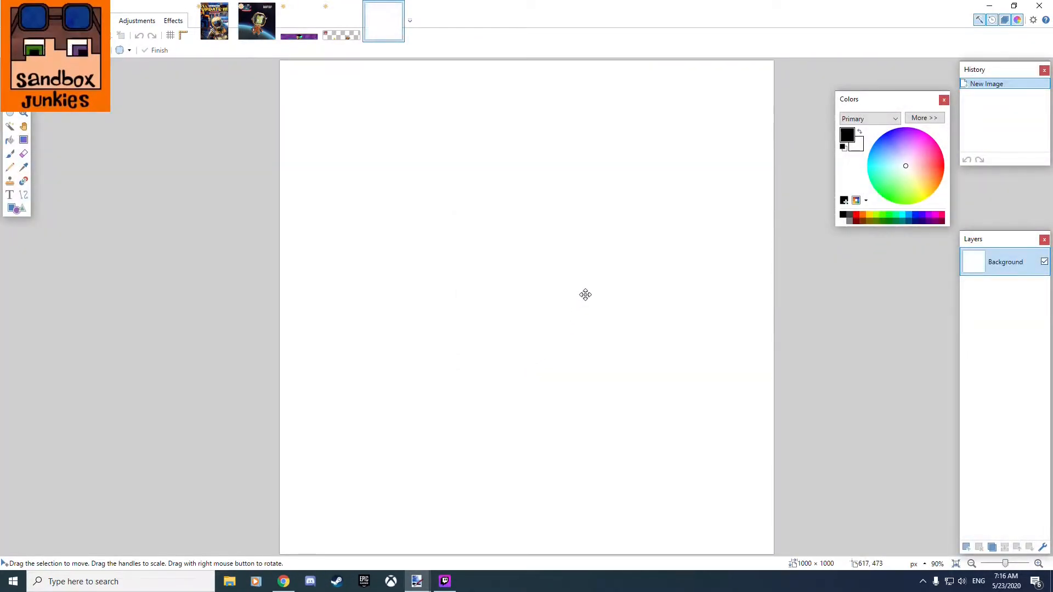
key(ctrl+v)
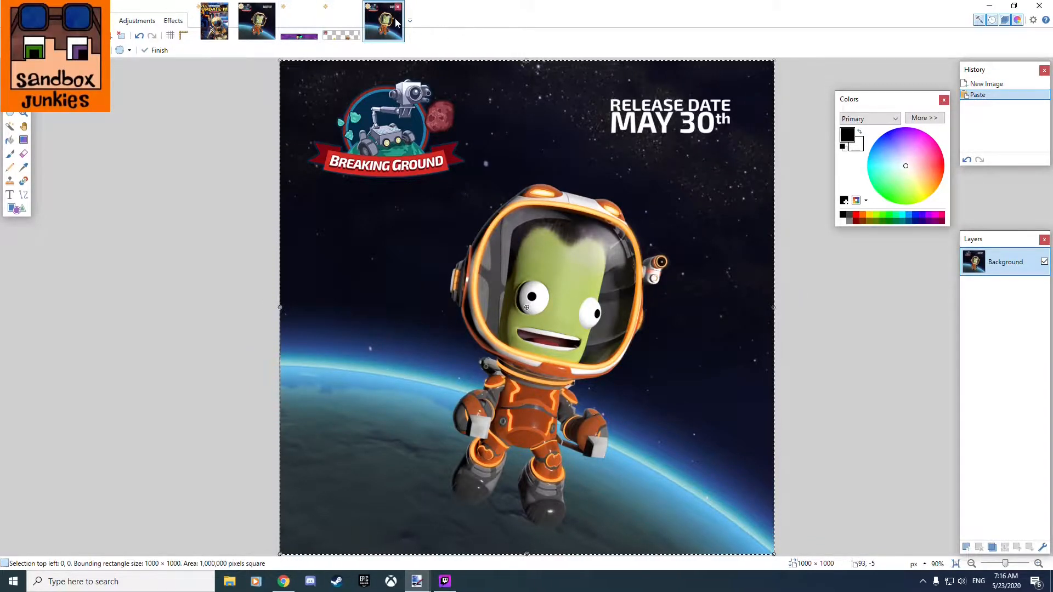
On the traced image's Outline layer, draw a black curve about 166 pixels long around the face's upper right corner, joining the top and side outlines.
click(258, 26)
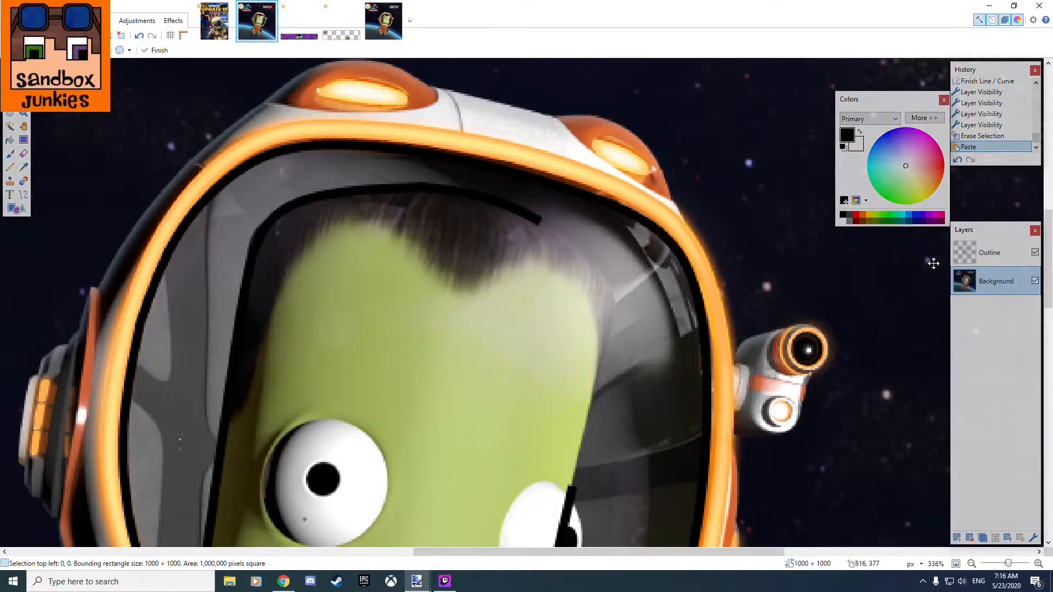
click(993, 257)
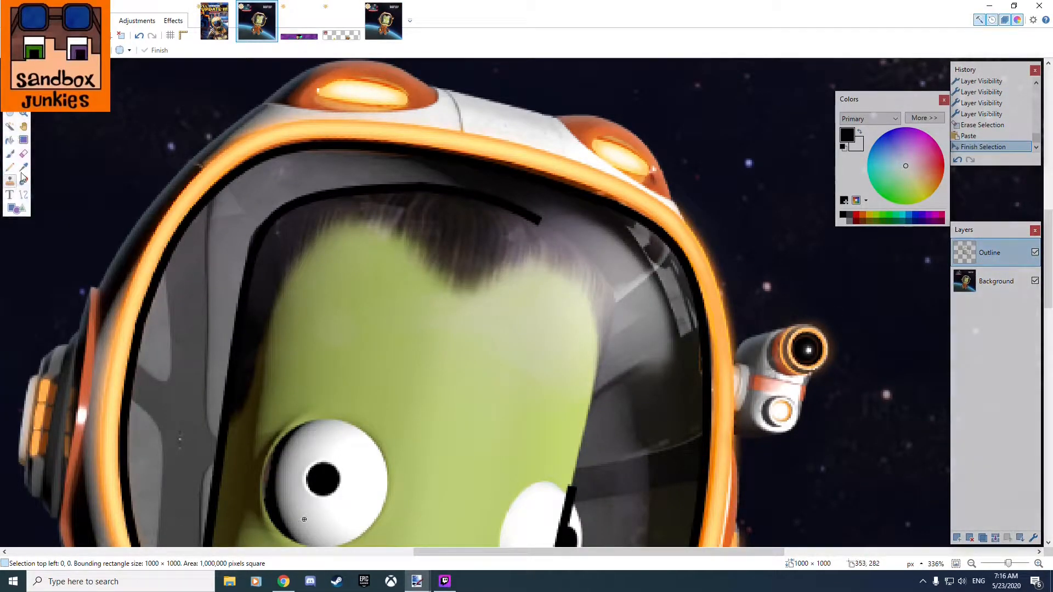
click(23, 194)
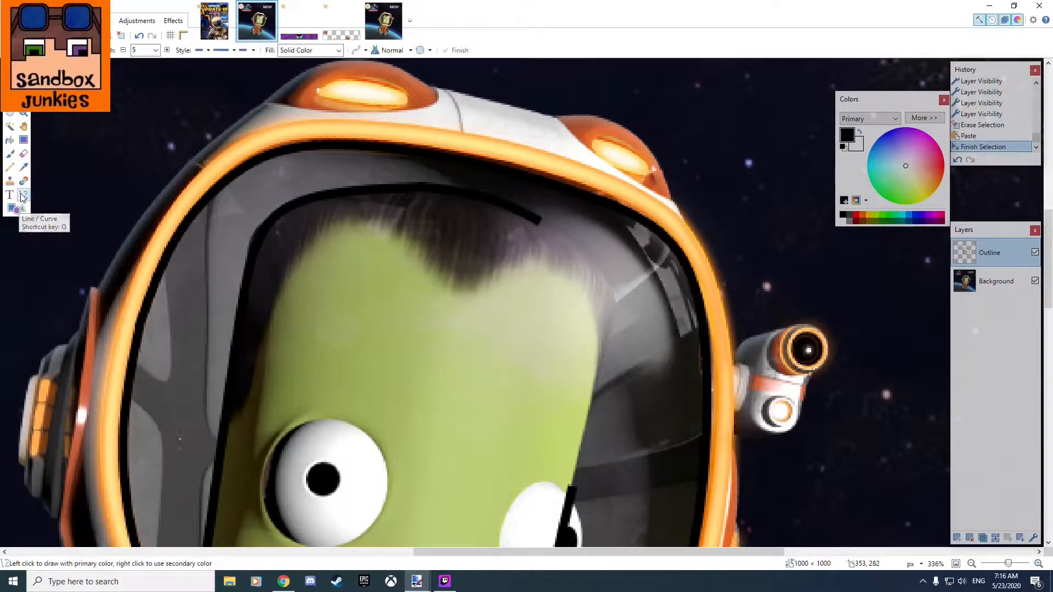
scroll(816, 292, up, 4)
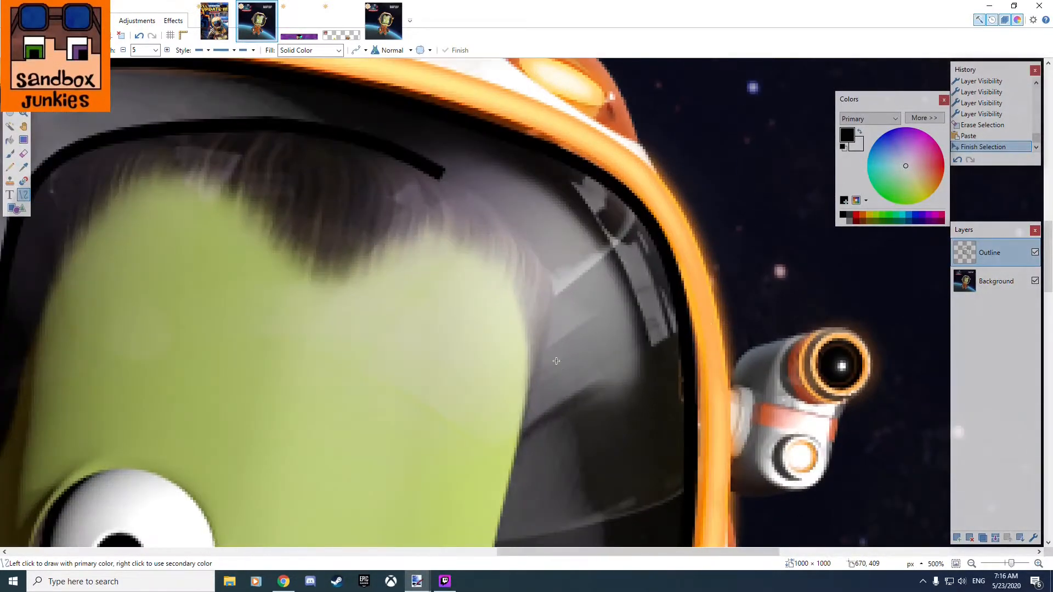
scroll(454, 177, up, 1)
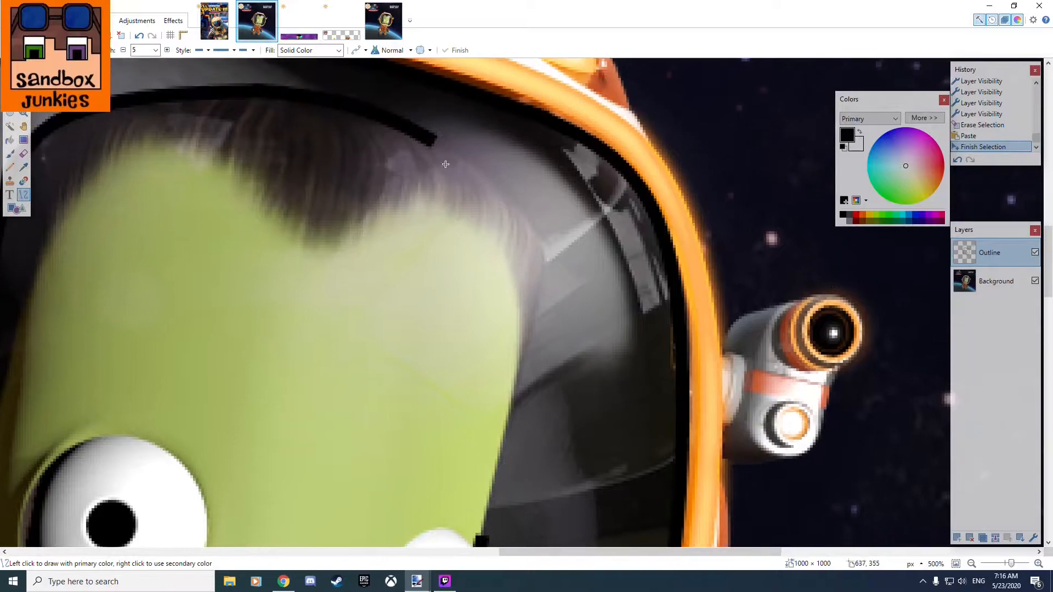
mouse_move(430, 140)
mouse_down()
mouse_move(494, 181)
mouse_move(483, 537)
mouse_up()
click(464, 404)
drag(449, 274, 540, 245)
drag(462, 410, 531, 314)
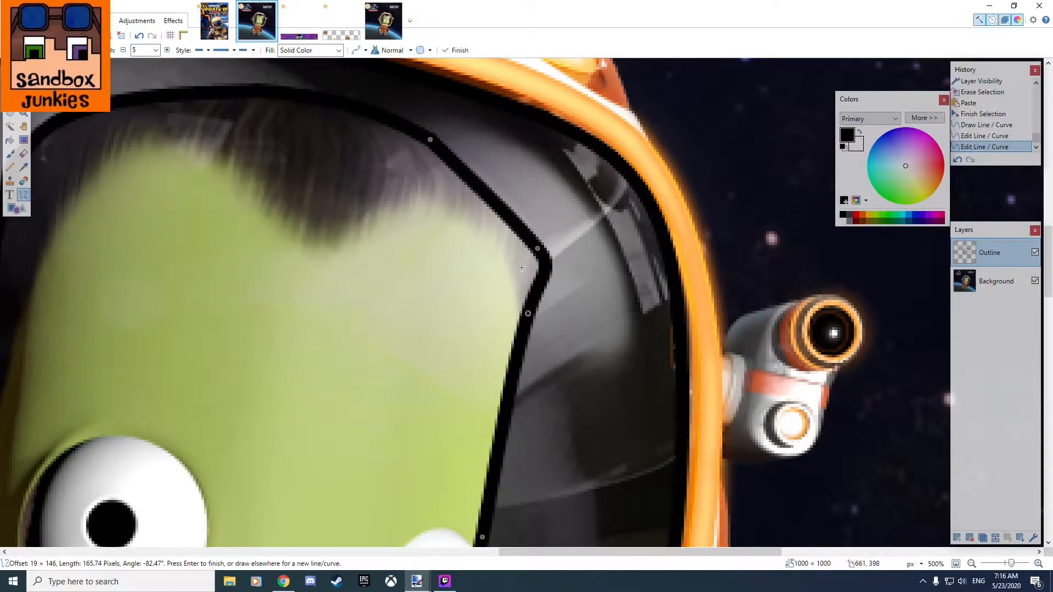
Smooth the face's upper right corner curve with its two middle control points, giving a length of about 167 pixels.
drag(537, 247, 521, 217)
mouse_move(526, 313)
mouse_down()
mouse_move(536, 301)
mouse_move(561, 305)
mouse_move(537, 306)
mouse_up()
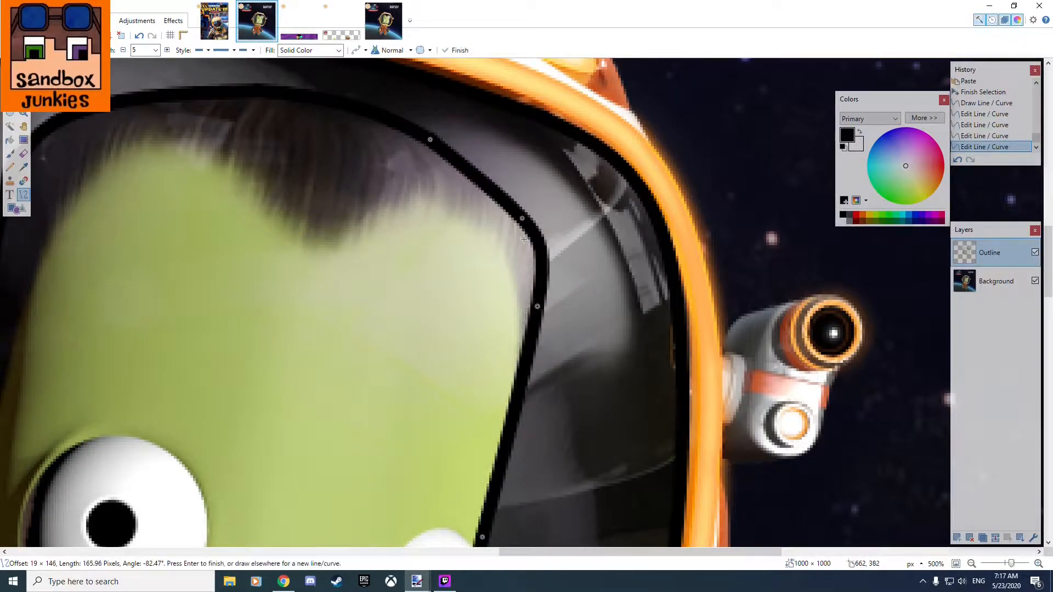
drag(522, 218, 520, 201)
scroll(562, 265, down, 3)
scroll(562, 265, up, 2)
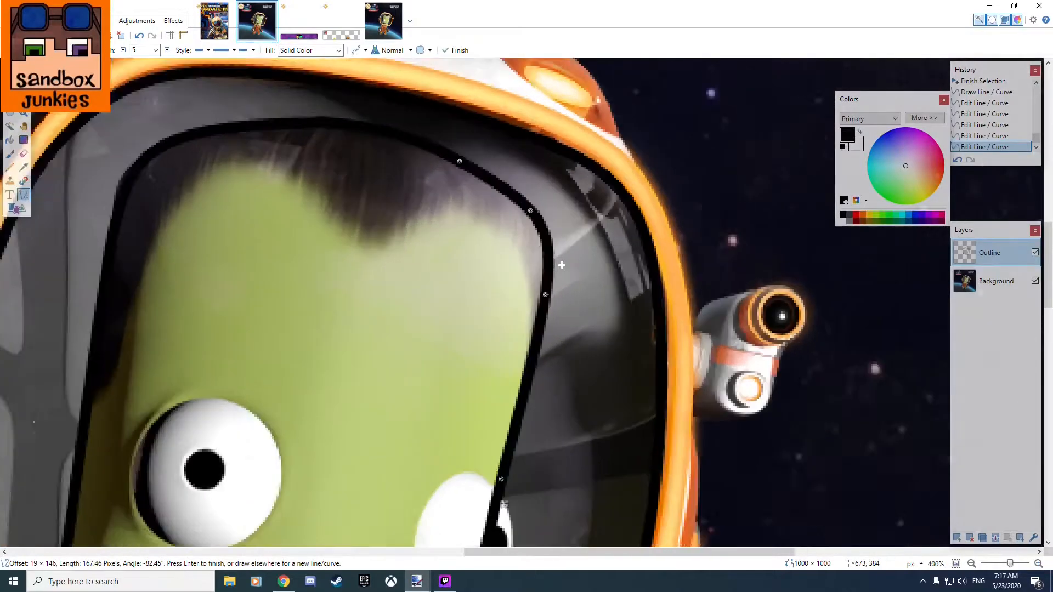
Hide the Background layer to check that the face and visor outlines are closed, and turn it back on.
click(1036, 281)
scroll(659, 315, down, 4)
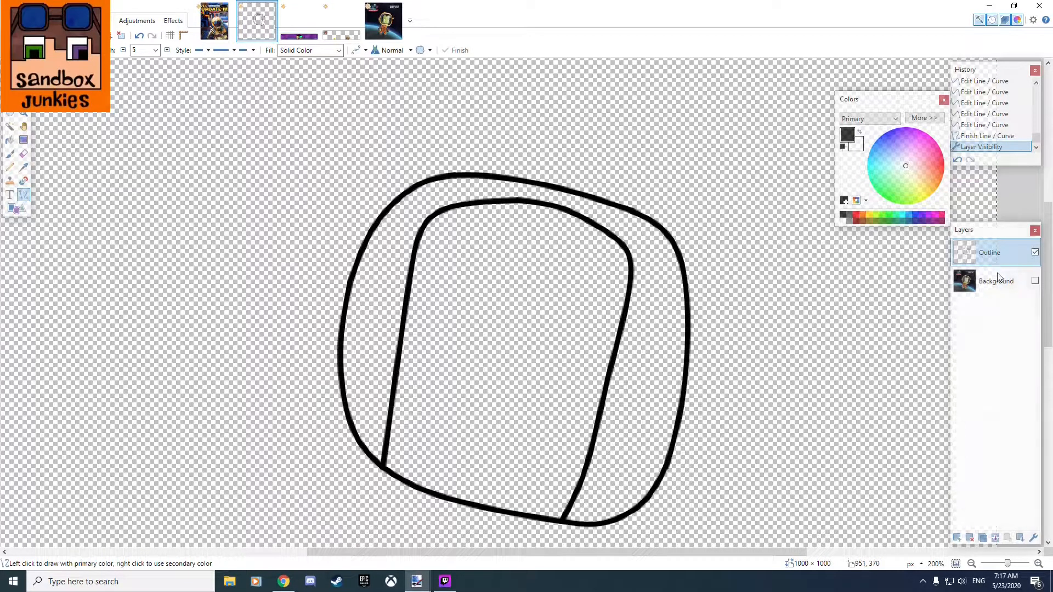
click(1035, 281)
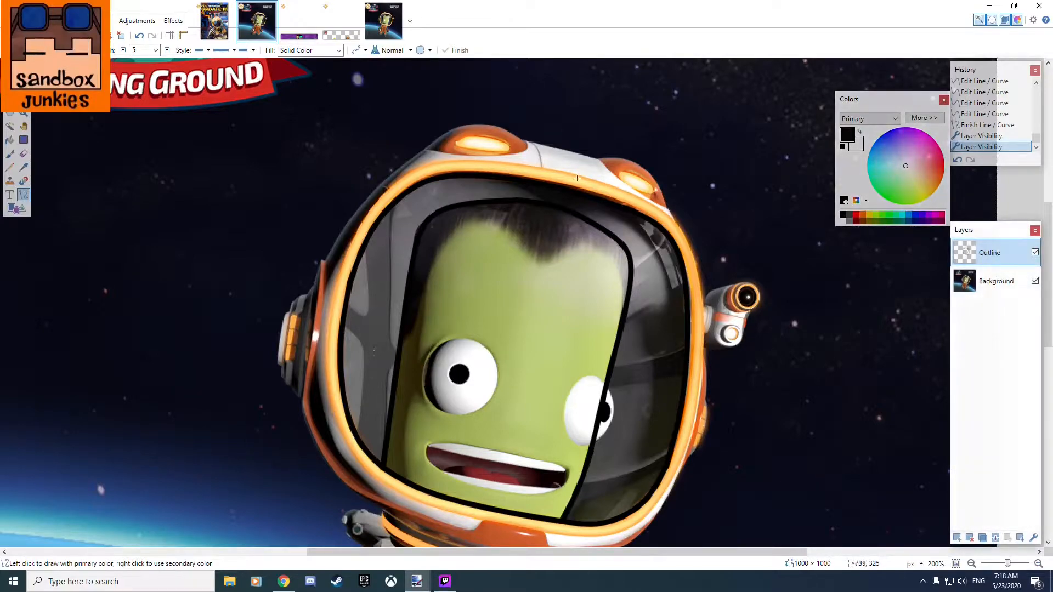
mouse_move(555, 482)
mouse_down()
mouse_move(433, 353)
mouse_move(413, 345)
mouse_up()
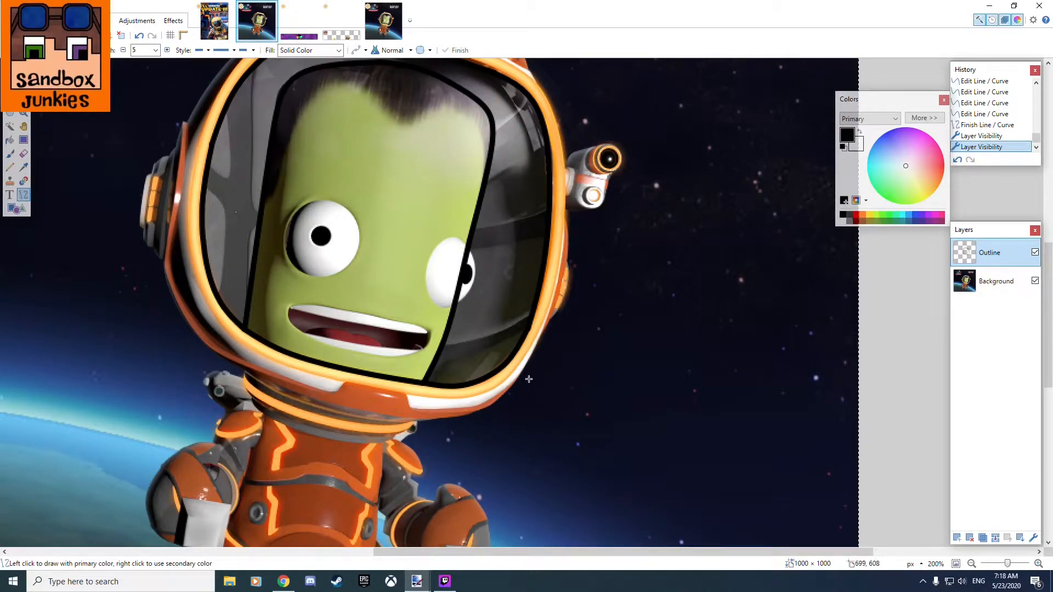
Switch to the banner image and make its Layer 2 and Background layers visible.
click(334, 29)
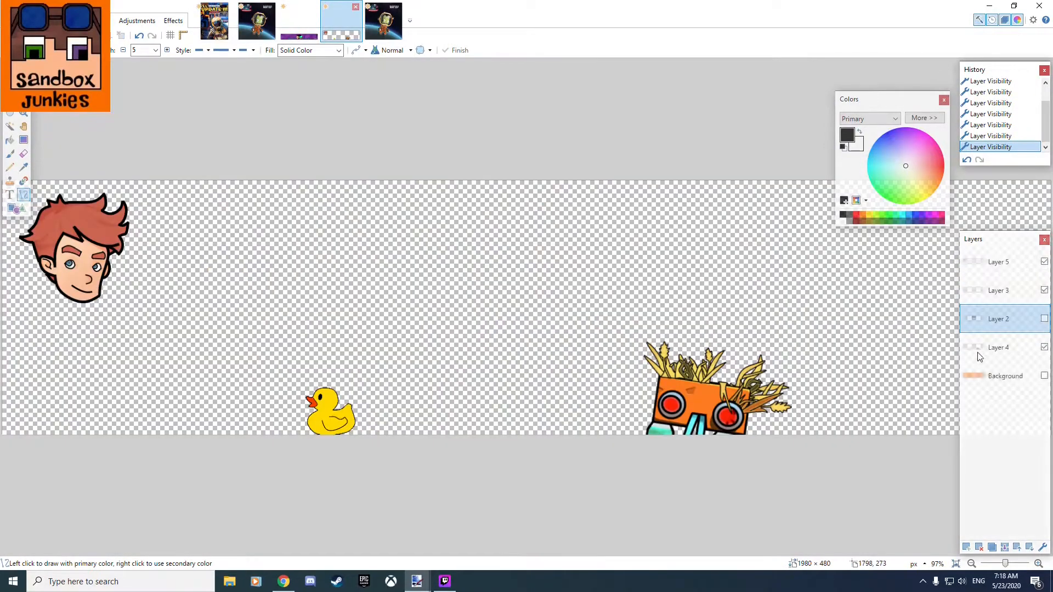
click(1044, 320)
click(1045, 319)
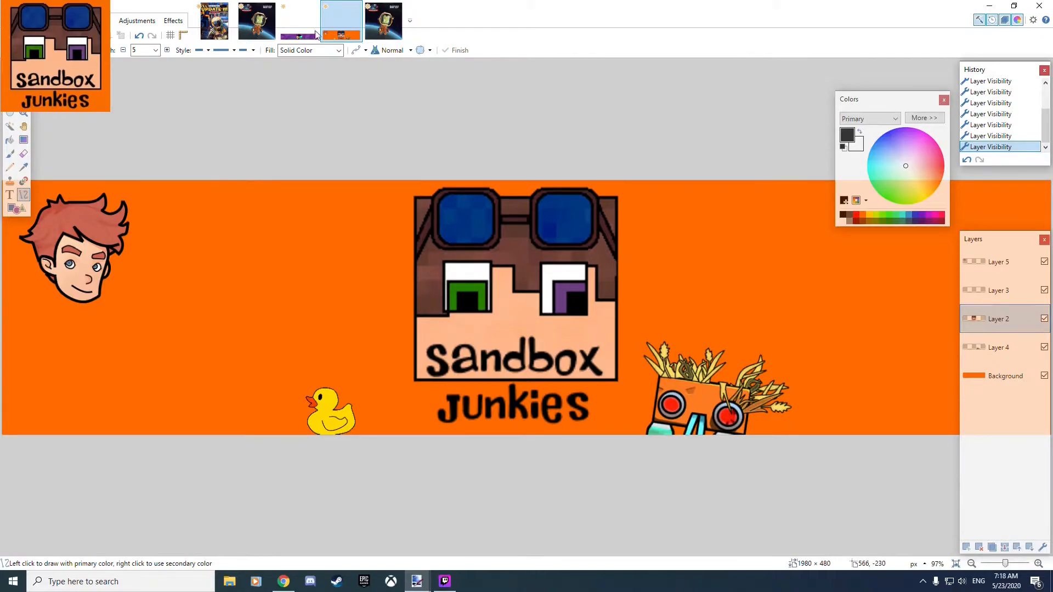
In the astronaut image, draw a black curve about 107 pixels long over the helmet's top left lamp on the Outline layer.
click(256, 22)
drag(400, 135, 577, 383)
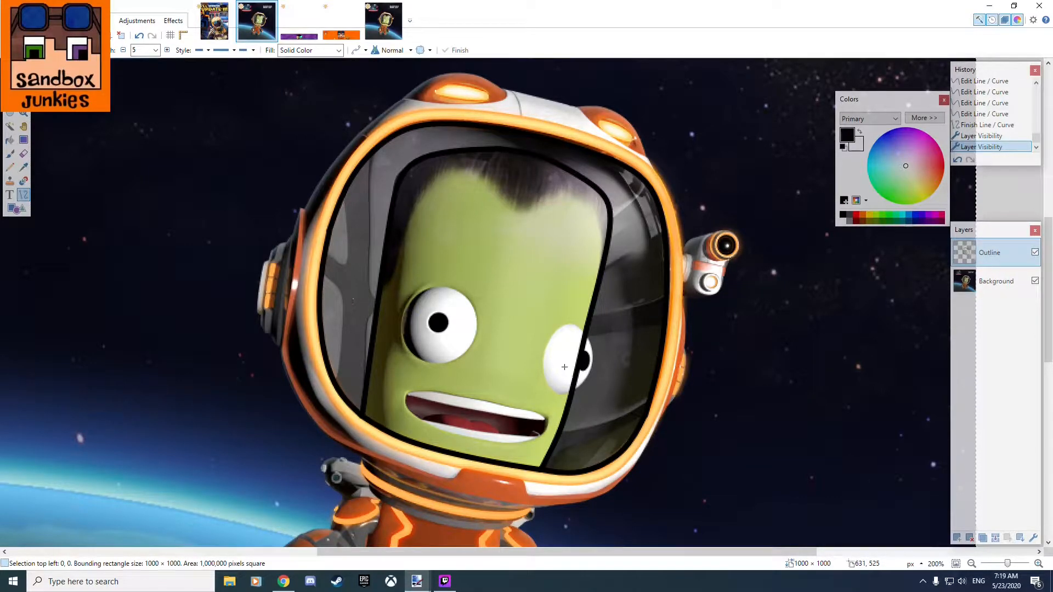
drag(458, 178, 487, 318)
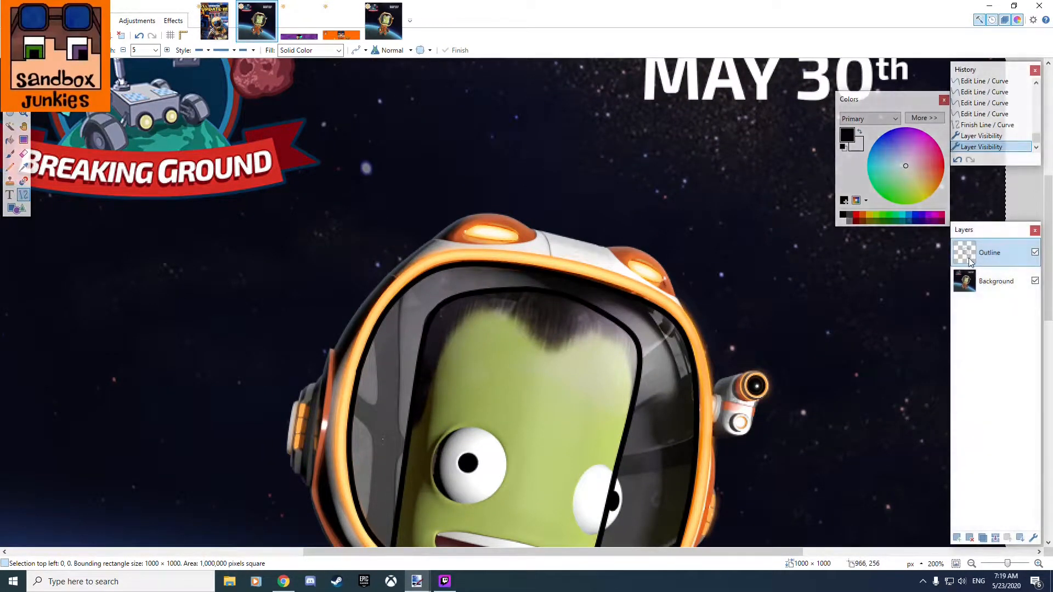
drag(431, 239, 537, 231)
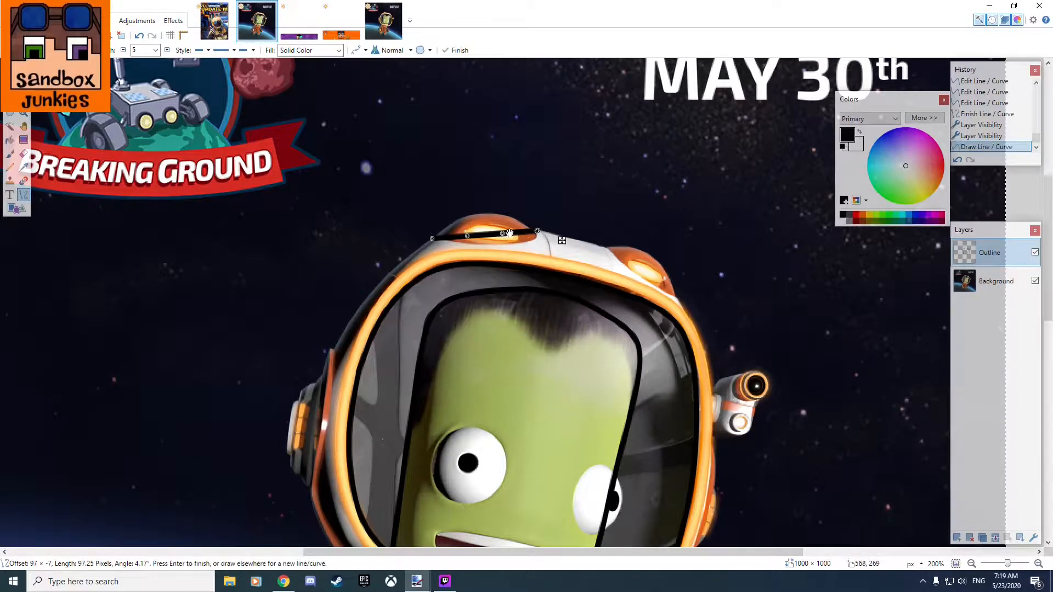
scroll(488, 217, up, 3)
scroll(499, 216, up, 3)
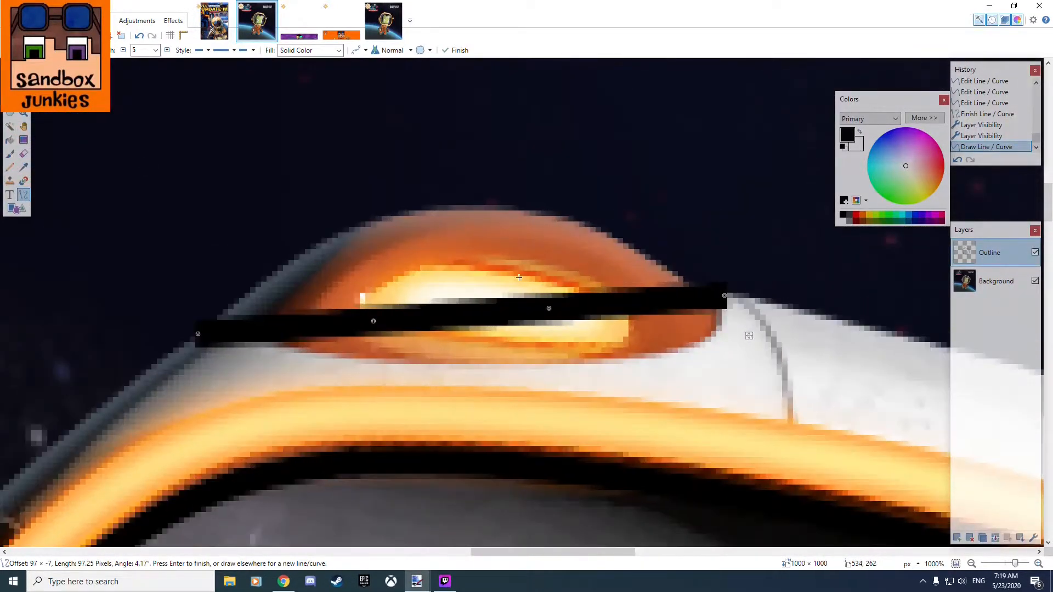
drag(545, 303, 543, 218)
drag(373, 321, 354, 222)
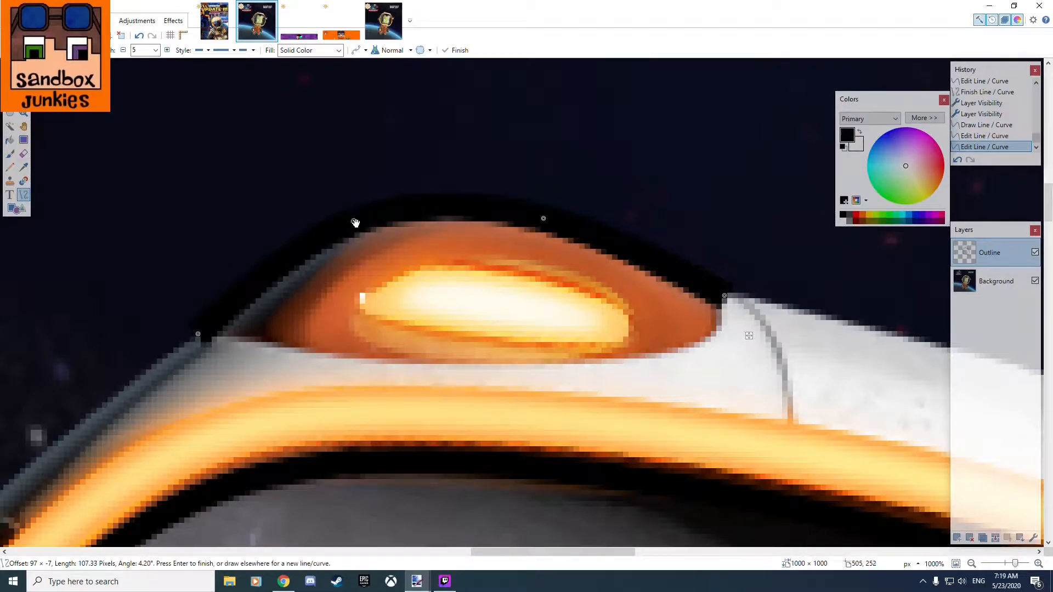
Draw a line about 68 pixels long along the helmet's white top edge, connecting the left lamp's outline to the right lamp.
drag(794, 353, 273, 293)
drag(549, 318, 198, 236)
drag(549, 318, 558, 314)
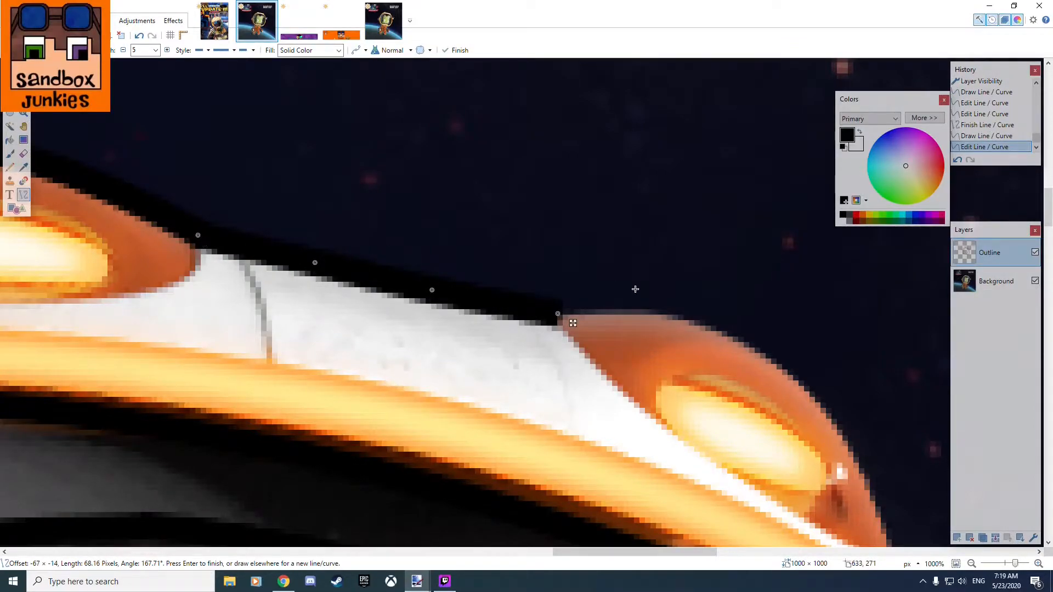
drag(285, 227, 240, 283)
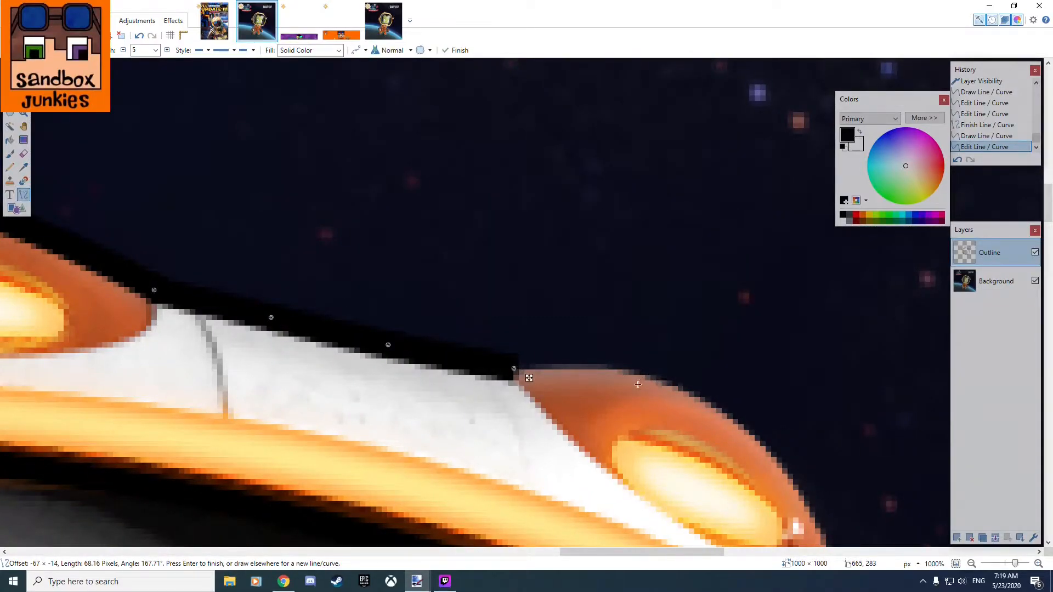
key(Return)
Draw a curve spanning about 66 by 46 pixels over the right lamp and bend it around the lamp's upper edge.
drag(674, 383, 460, 290)
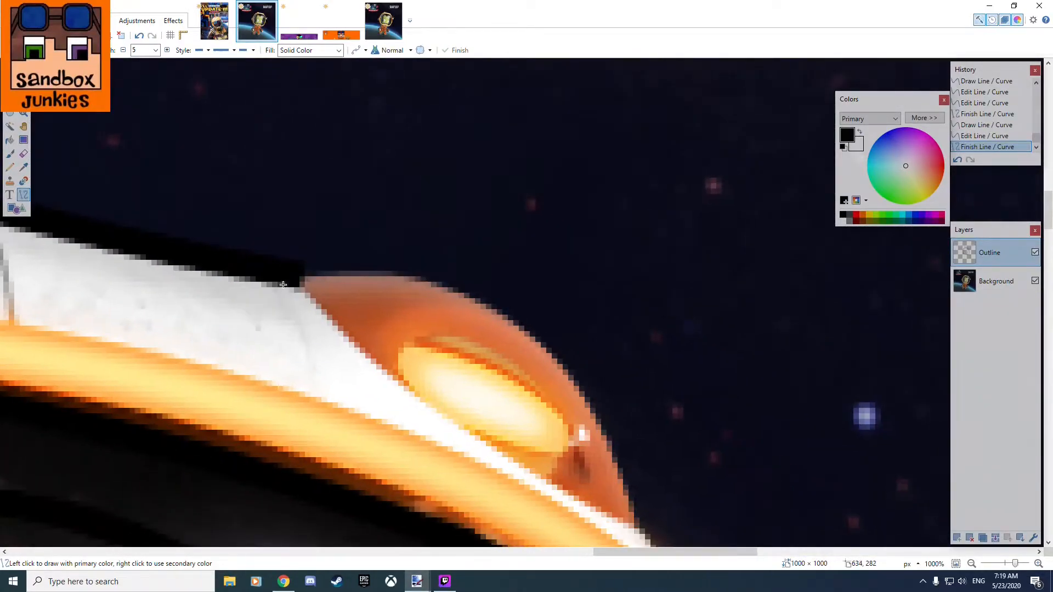
mouse_move(293, 277)
mouse_down()
mouse_move(637, 539)
mouse_move(648, 532)
mouse_up()
drag(413, 359, 447, 296)
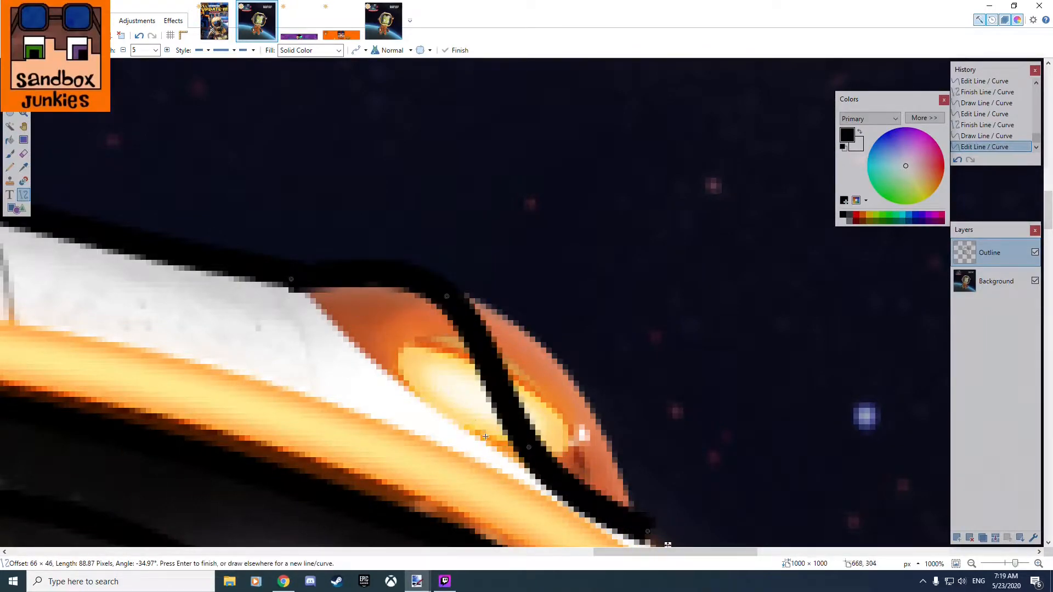
drag(531, 444, 573, 376)
Fine-tune both ends and the two middle control points of the right lamp's curve so it hugs the lamp.
drag(656, 386, 693, 491)
drag(252, 311, 260, 300)
mouse_move(410, 323)
mouse_down()
mouse_move(430, 270)
mouse_move(419, 311)
mouse_up()
mouse_move(529, 404)
mouse_down()
mouse_move(554, 400)
mouse_move(542, 407)
mouse_up()
drag(665, 456, 481, 269)
mouse_move(422, 378)
mouse_down()
mouse_move(446, 419)
mouse_move(437, 336)
mouse_move(414, 376)
mouse_move(413, 365)
mouse_up()
Draw a curve about 68 pixels long from the right lamp's lower end down the helmet's upper right rim.
drag(469, 460, 410, 360)
drag(573, 465, 483, 306)
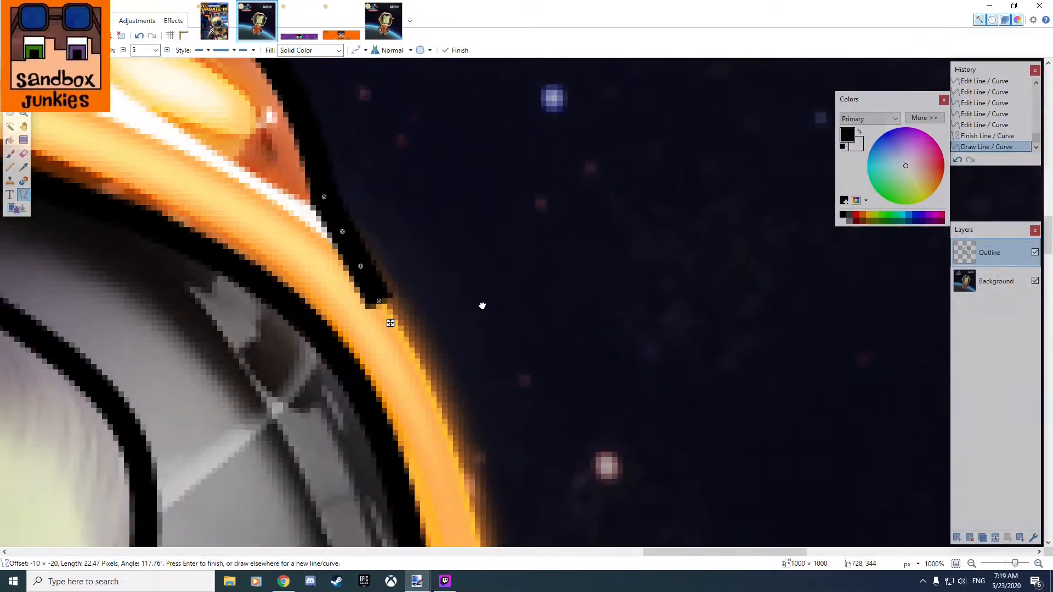
mouse_move(380, 299)
mouse_down()
mouse_move(431, 346)
mouse_move(479, 526)
mouse_up()
drag(357, 267, 423, 364)
drag(340, 229, 377, 283)
drag(329, 202, 325, 202)
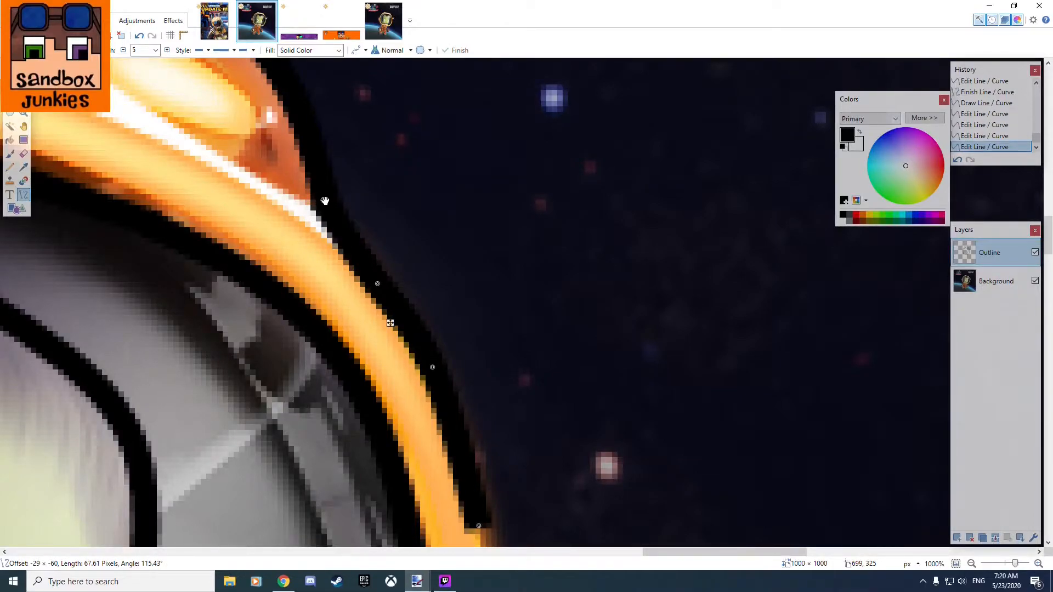
Fine-tune the control points and ends of the upper right rim curve to follow the outside of the orange rim.
drag(517, 414, 390, 251)
drag(354, 363, 361, 358)
drag(306, 204, 327, 236)
drag(347, 175, 485, 416)
drag(374, 322, 352, 292)
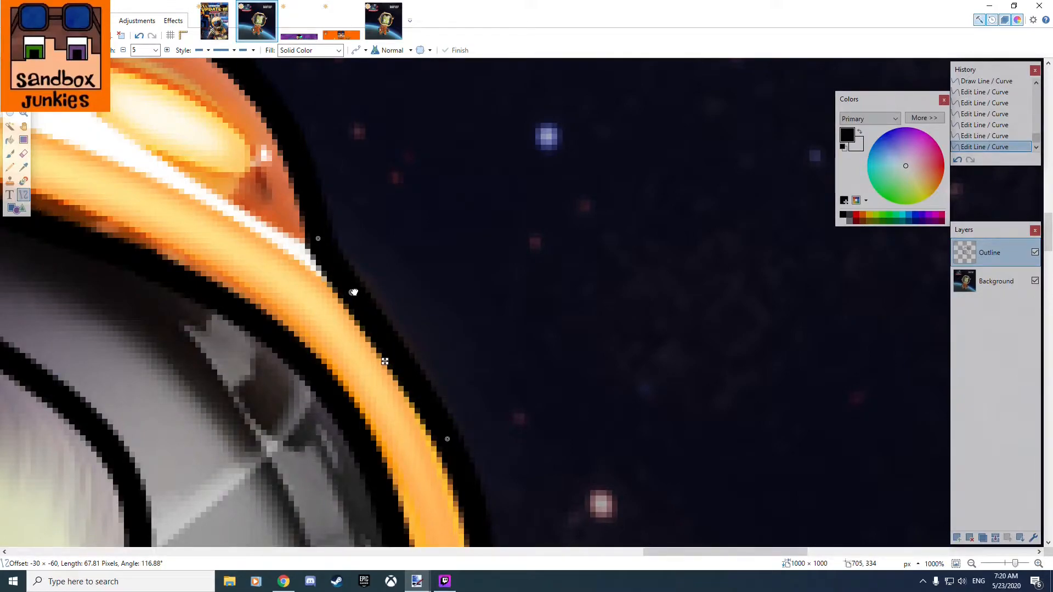
mouse_move(447, 439)
mouse_down()
mouse_move(447, 412)
mouse_move(436, 409)
mouse_up()
drag(533, 423, 454, 202)
mouse_move(393, 341)
mouse_down()
mouse_move(412, 331)
mouse_move(395, 338)
mouse_up()
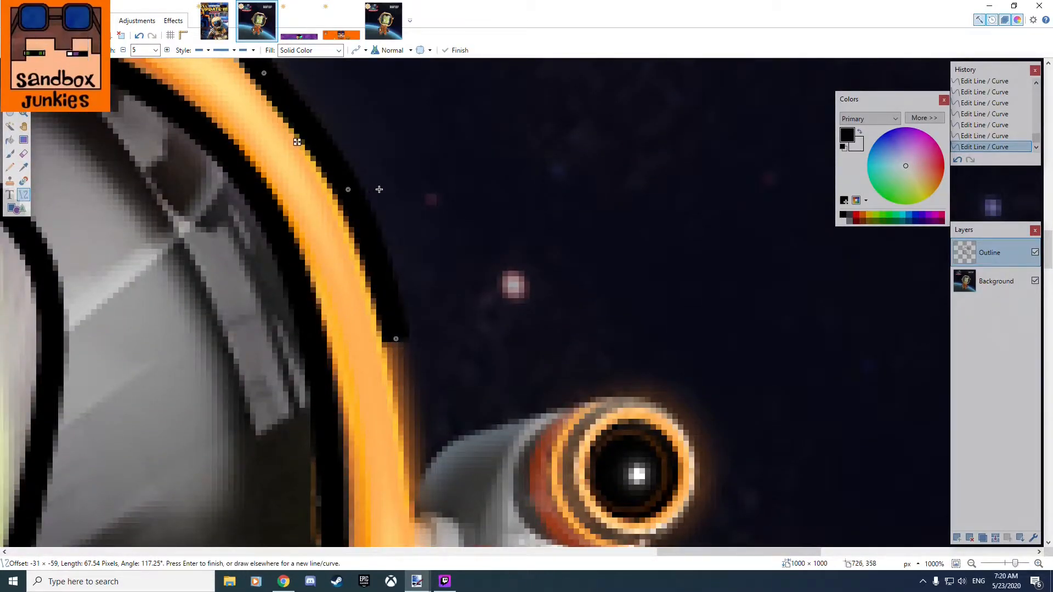
mouse_move(348, 190)
mouse_down()
mouse_move(391, 221)
mouse_move(426, 388)
mouse_move(413, 373)
mouse_up()
Examine the helmet's right edge and the camera attached to it to plan the next outline segment.
scroll(458, 314, down, 1)
scroll(457, 314, down, 4)
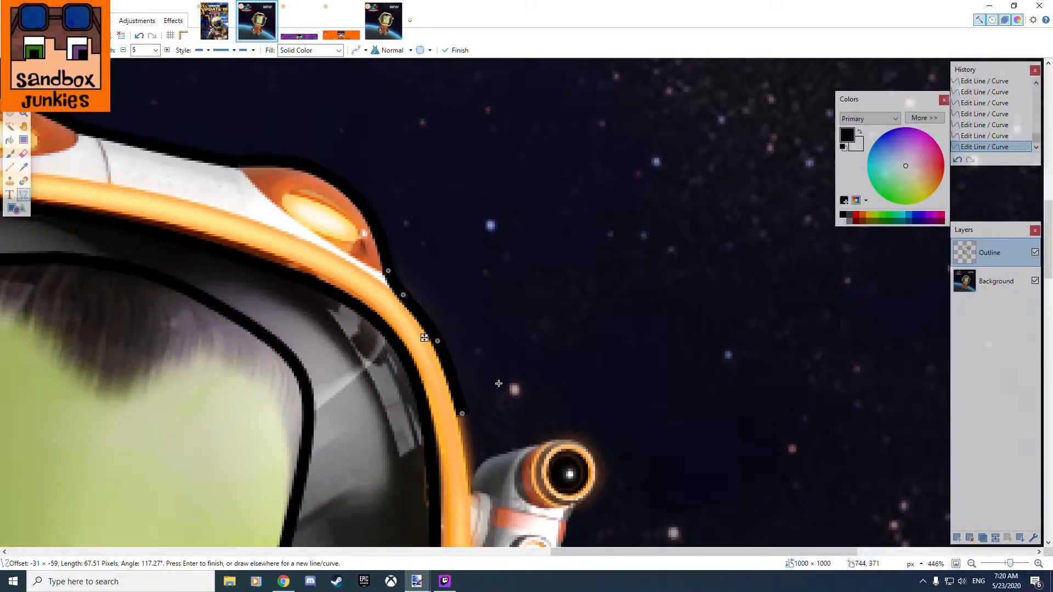
drag(550, 440, 541, 267)
scroll(497, 340, up, 5)
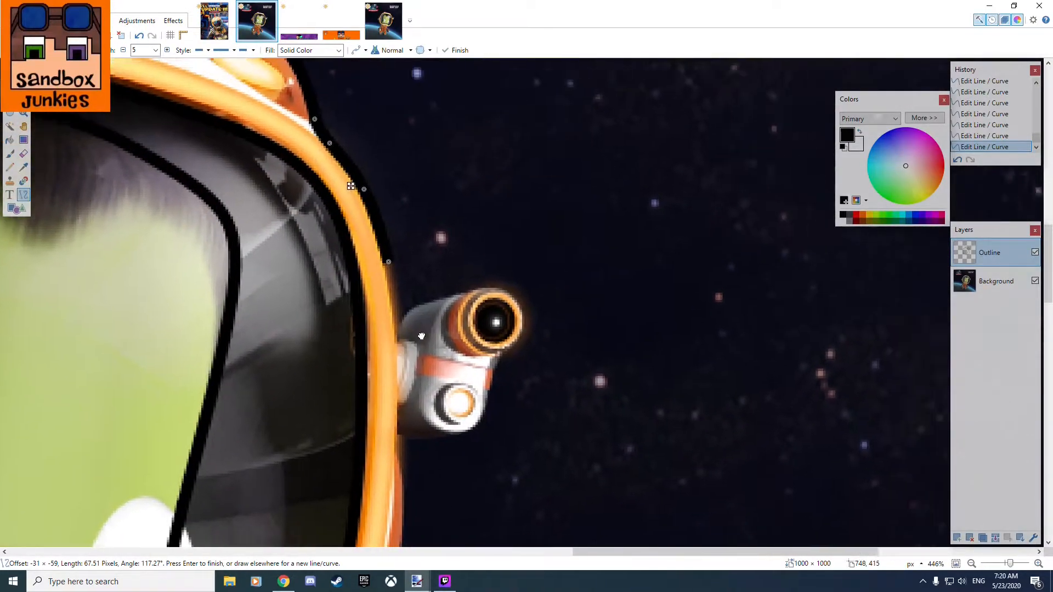
scroll(382, 288, up, 2)
scroll(382, 295, down, 2)
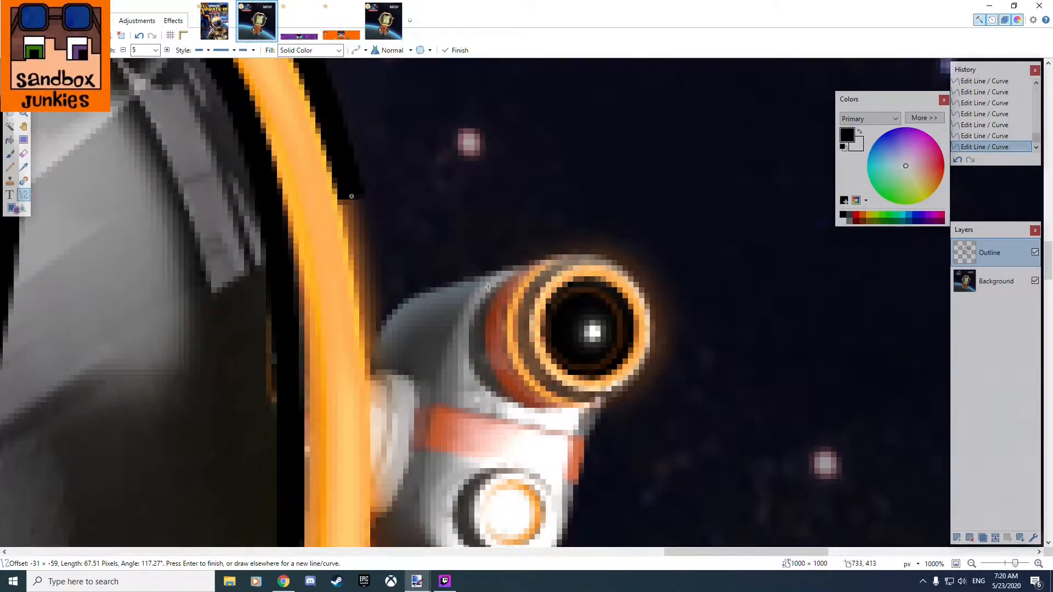
scroll(465, 377, down, 10)
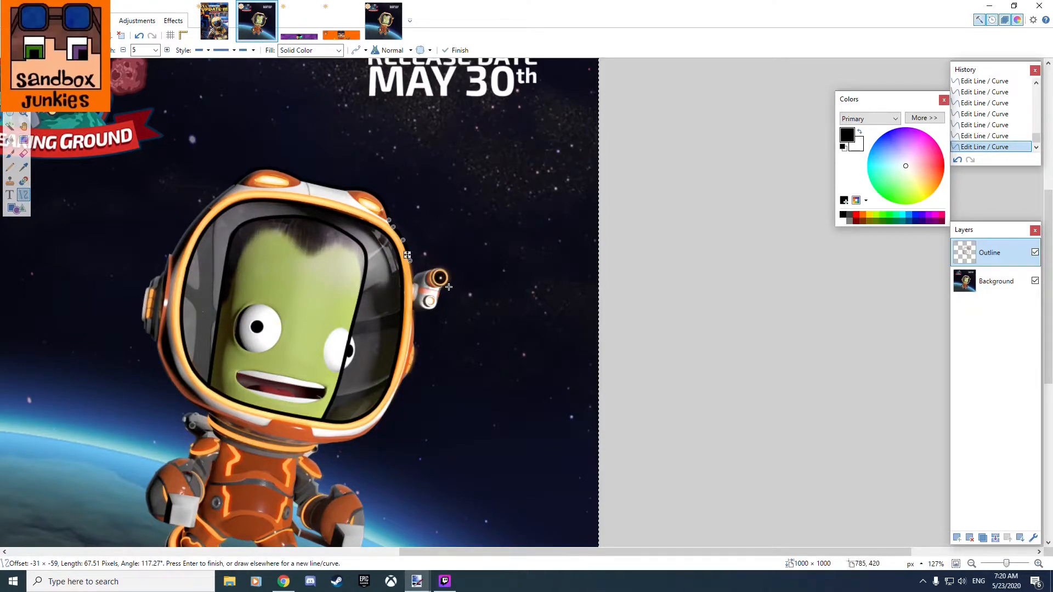
scroll(261, 441, up, 2)
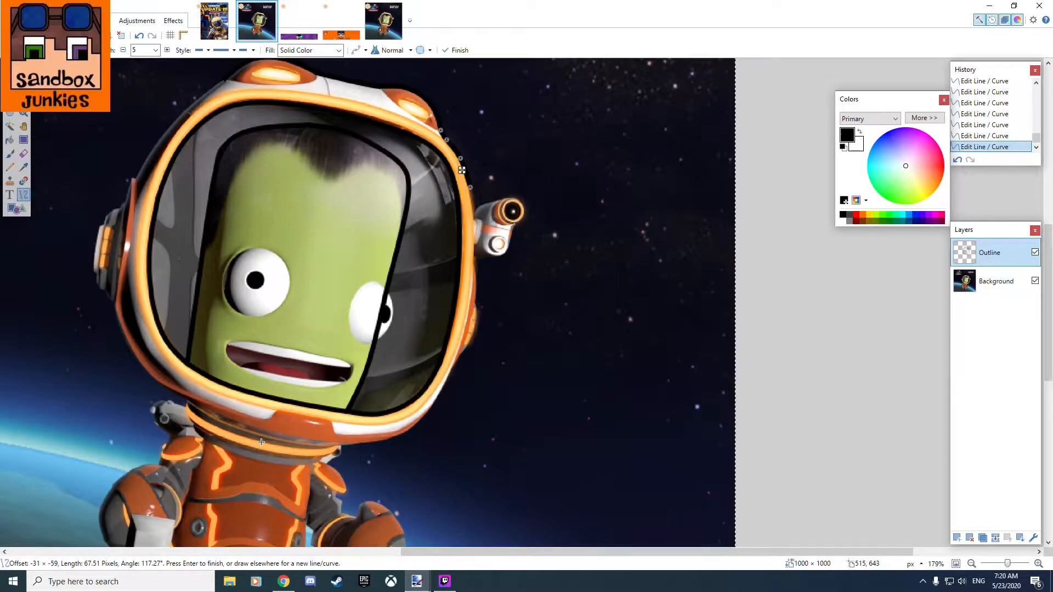
drag(526, 268, 289, 381)
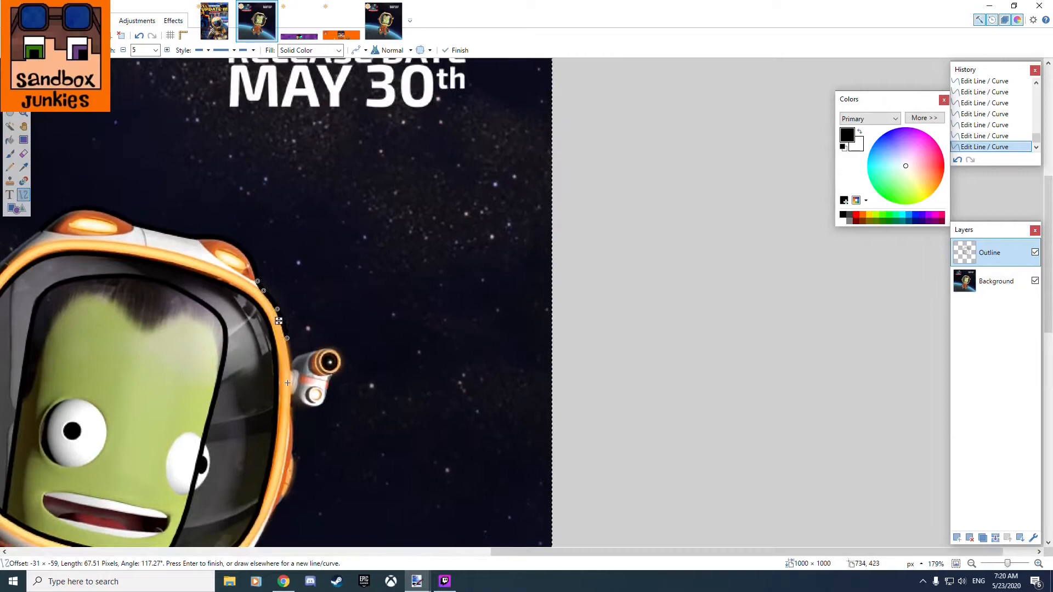
Draw a line about 81 pixels long down the helmet's right edge, past the attached camera's mount.
scroll(422, 398, up, 3)
drag(296, 290, 351, 330)
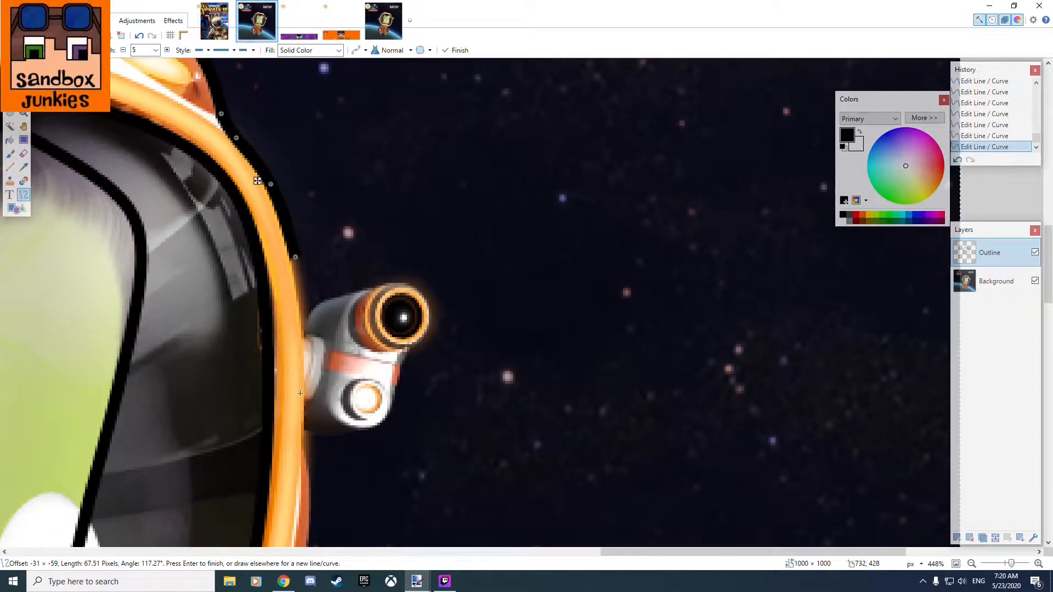
mouse_move(292, 254)
mouse_down()
mouse_move(310, 446)
mouse_move(302, 454)
mouse_up()
mouse_move(318, 210)
mouse_down()
mouse_move(397, 414)
mouse_move(465, 485)
mouse_up()
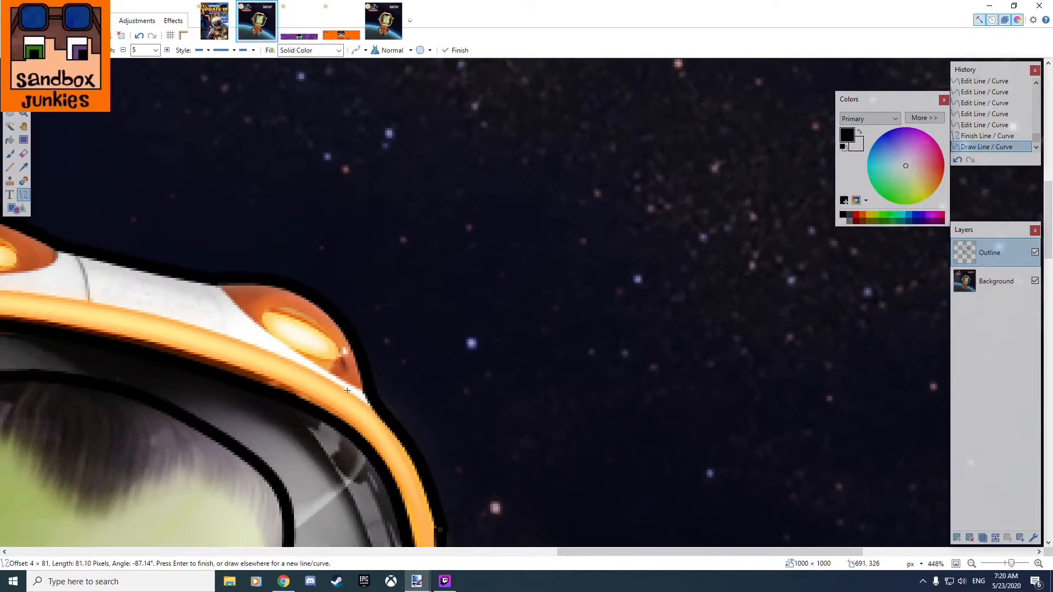
drag(432, 452, 388, 135)
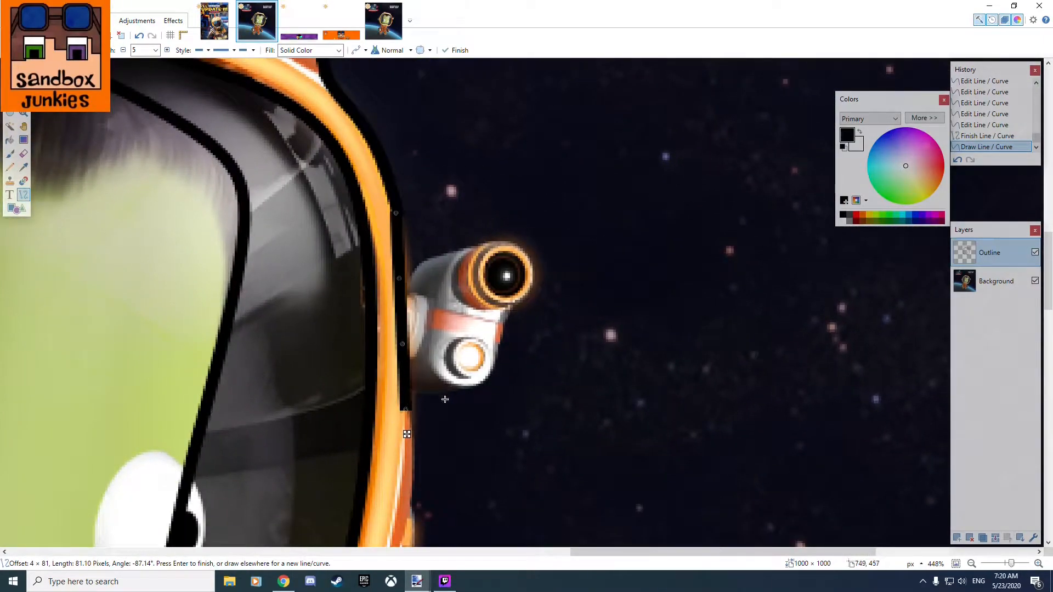
Extend and bend the line beside the camera to follow the helmet's right edge, giving a length of about 95 pixels.
drag(449, 457, 485, 300)
drag(479, 203, 481, 218)
drag(503, 128, 449, 259)
drag(455, 203, 364, 282)
scroll(411, 286, up, 5)
scroll(412, 310, down, 4)
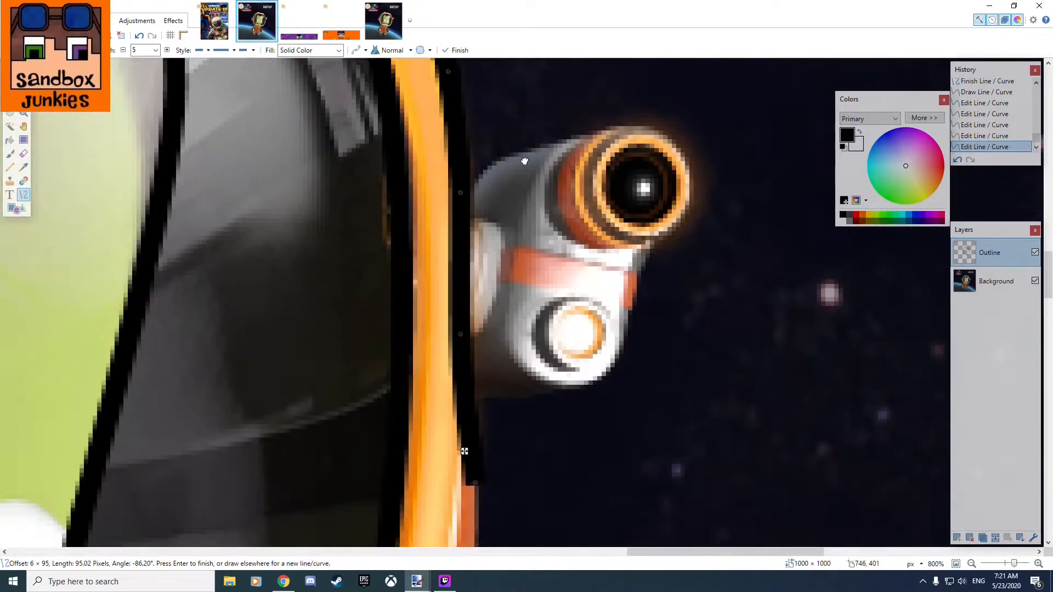
Refine the control points and lower end of the curve beside the camera, giving a length of about 97 pixels.
drag(524, 161, 509, 248)
mouse_move(446, 281)
mouse_down()
mouse_move(423, 282)
mouse_move(448, 277)
mouse_up()
drag(445, 426, 547, 196)
mouse_move(502, 340)
mouse_down()
mouse_move(520, 336)
mouse_move(505, 345)
mouse_up()
Draw a curve about 62 pixels long around the orange pad on the helmet's right side, continuing the edge outline downward.
drag(513, 448, 459, 294)
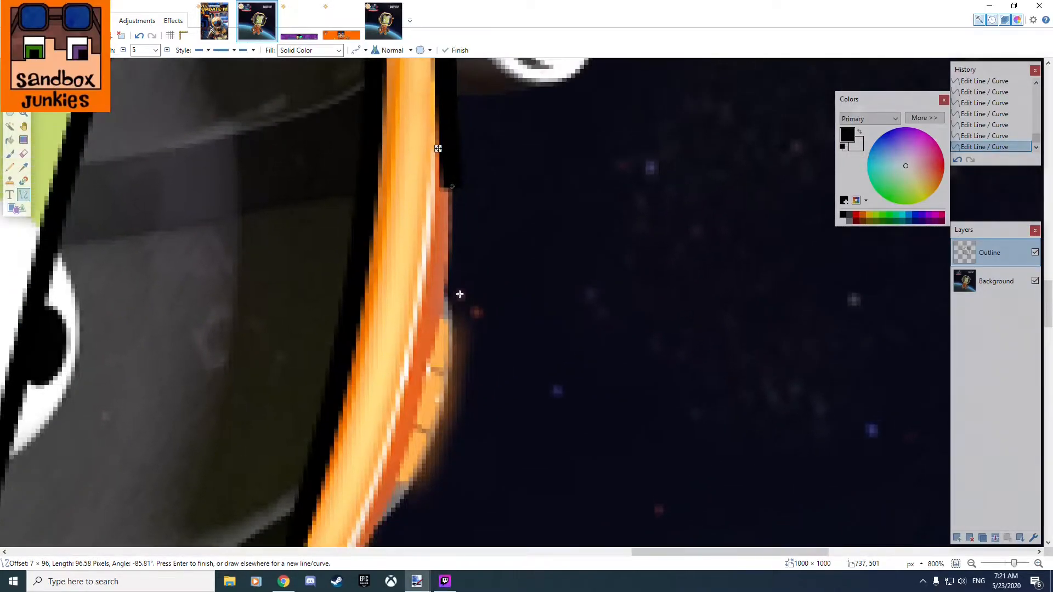
mouse_move(430, 452)
mouse_down()
mouse_move(439, 362)
mouse_move(426, 195)
mouse_move(454, 181)
mouse_up()
drag(440, 362, 460, 369)
mouse_move(449, 272)
mouse_down()
mouse_move(465, 273)
mouse_move(454, 272)
mouse_move(454, 292)
mouse_up()
drag(431, 447, 440, 449)
mouse_move(461, 368)
mouse_down()
mouse_move(471, 365)
mouse_move(456, 368)
mouse_up()
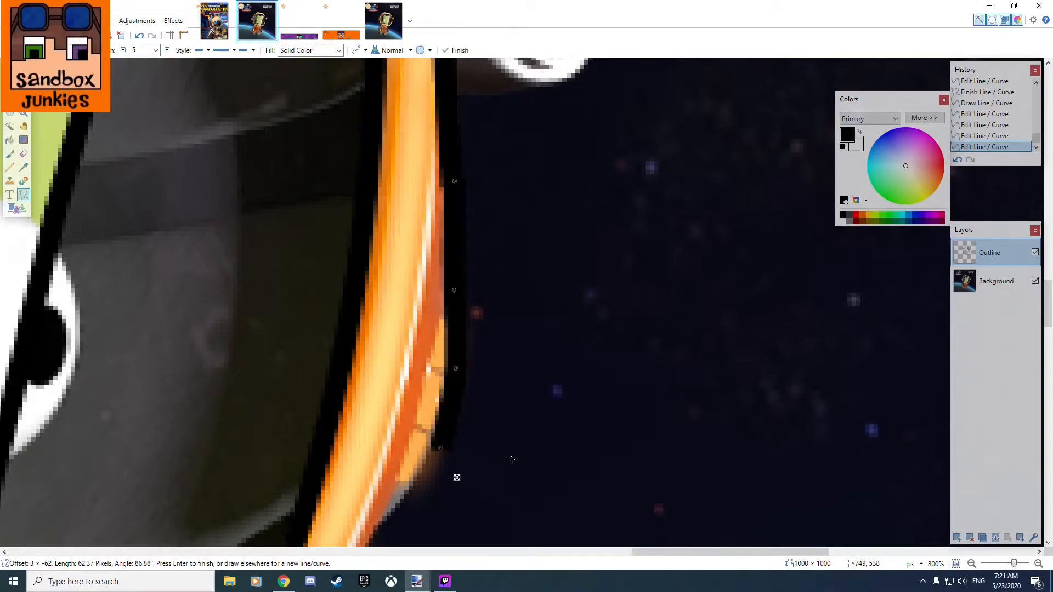
Draw a curve about 57 pixels long from below the orange side pad down along the helmet's lower right edge.
drag(530, 424, 627, 238)
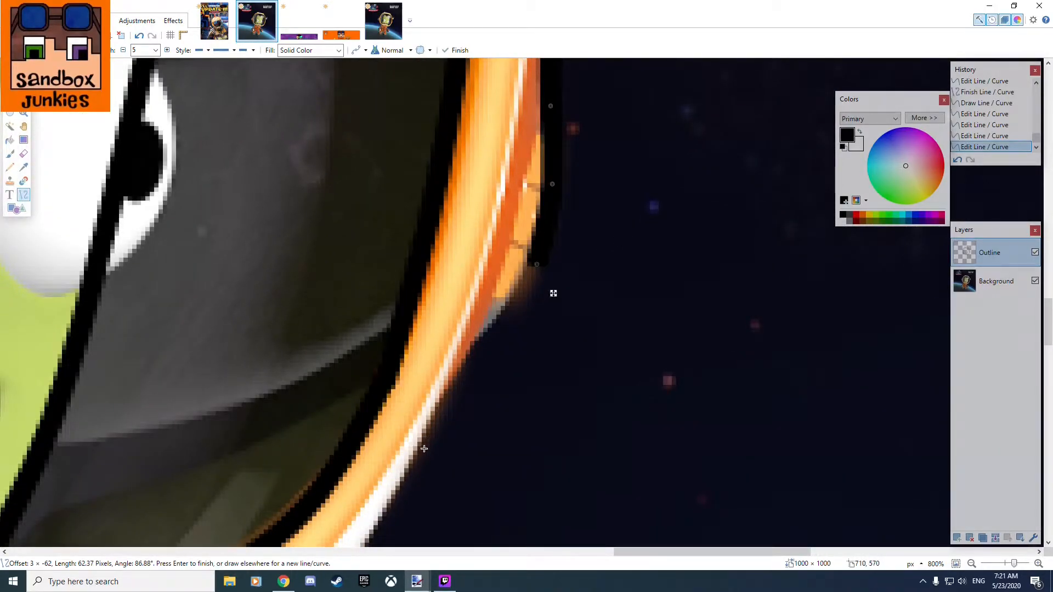
drag(409, 465, 538, 260)
mouse_move(496, 329)
mouse_down()
mouse_move(481, 341)
mouse_move(521, 302)
mouse_up()
drag(453, 398, 450, 334)
Hide the Background layer to check the helmet's outer outline, and turn it back on.
scroll(480, 347, up, 6)
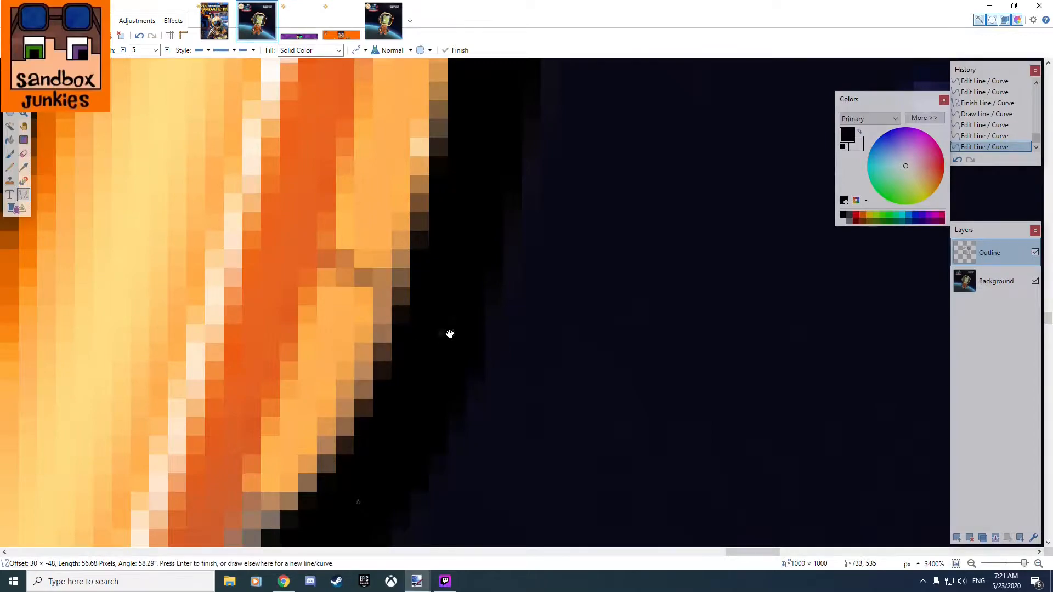
click(1035, 281)
scroll(599, 266, down, 15)
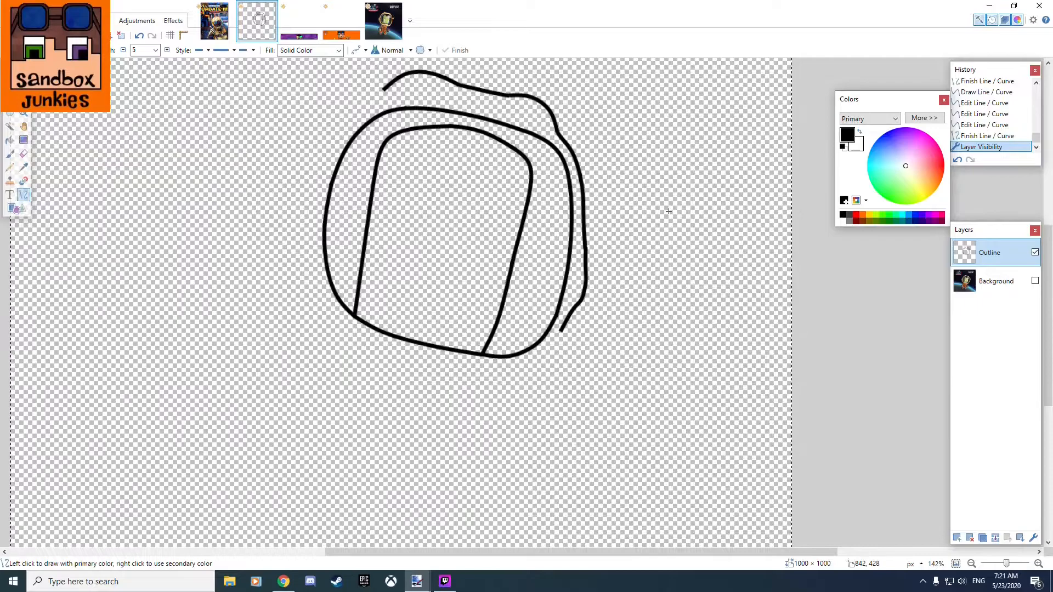
scroll(618, 266, up, 5)
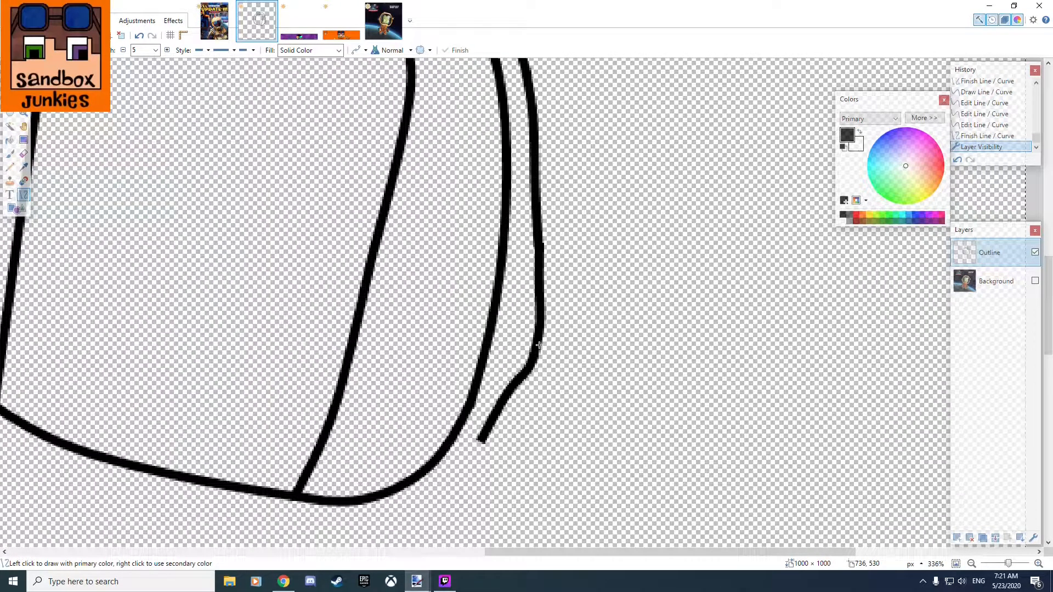
scroll(540, 345, down, 5)
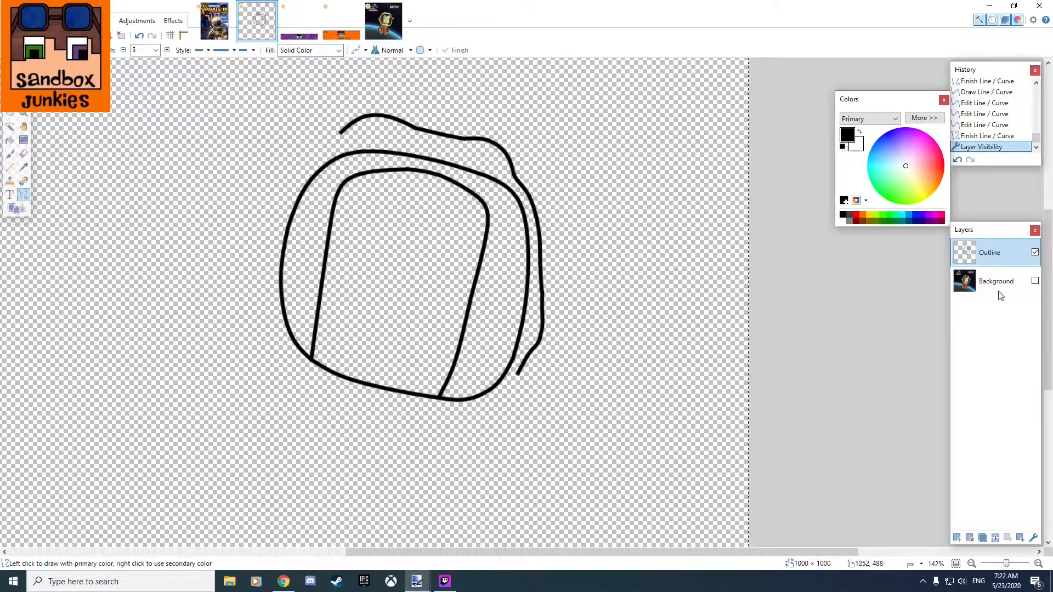
click(1035, 280)
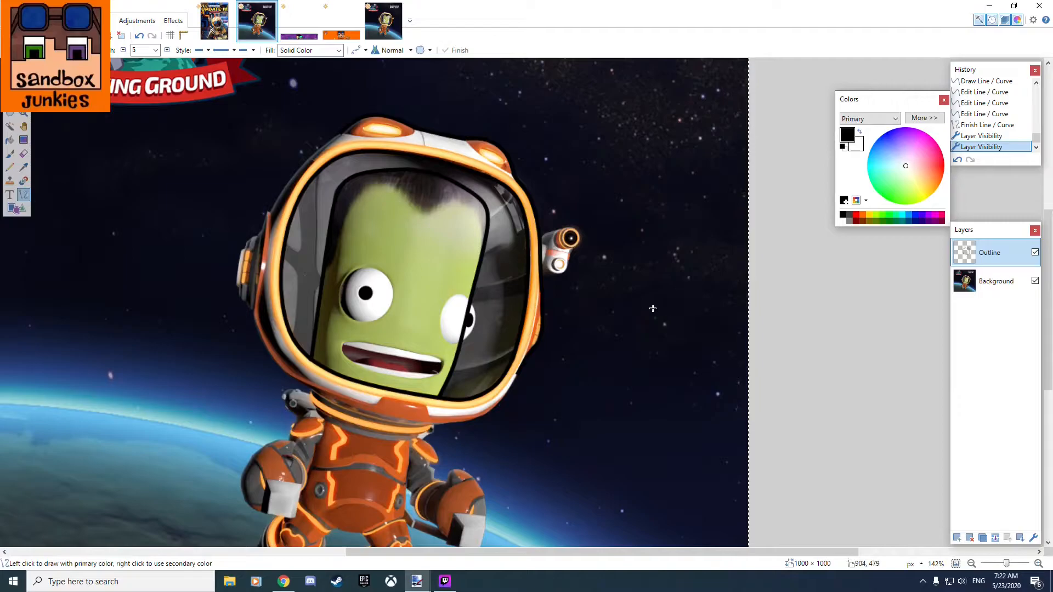
Undo back to the editable lower right curve and move its lower end closer to the helmet's edge.
scroll(527, 357, up, 10)
key(ctrl+z)
key(ctrl+z)
key(ctrl+z)
drag(448, 281, 453, 284)
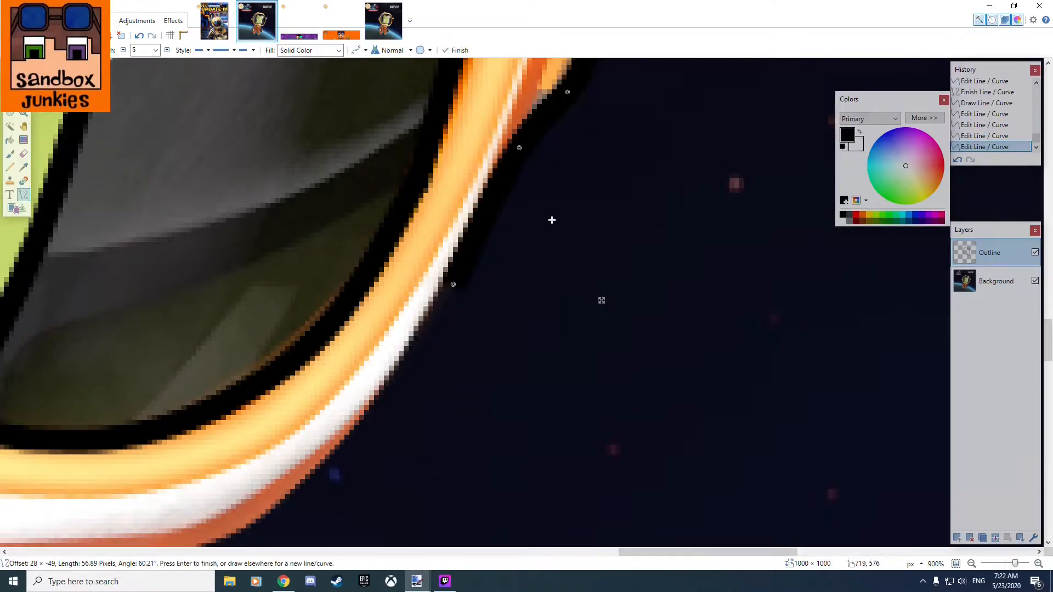
Draw a curve about 138 pixels long around the helmet's lower right corner, from the side outline to the collar.
scroll(552, 220, down, 6)
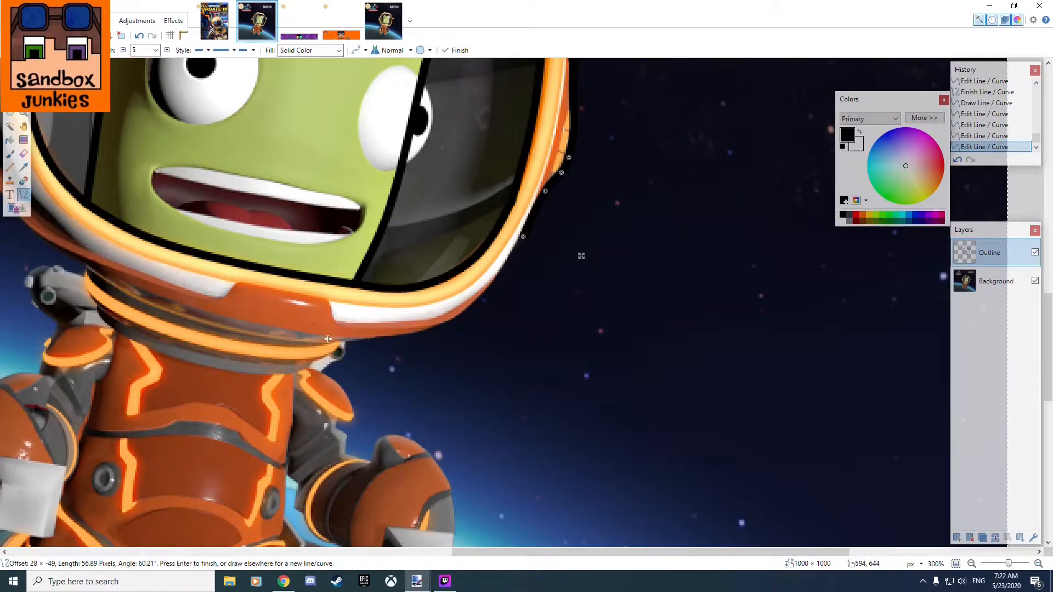
scroll(329, 339, up, 3)
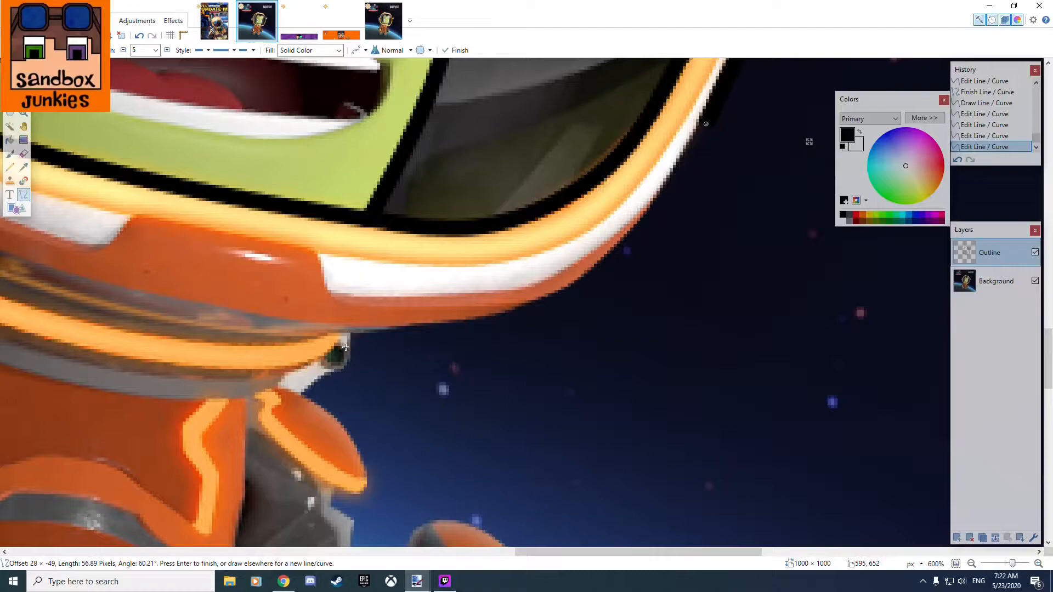
mouse_move(337, 335)
mouse_down()
mouse_move(623, 277)
mouse_move(670, 292)
mouse_move(715, 156)
mouse_move(666, 276)
mouse_move(623, 299)
mouse_move(715, 80)
mouse_move(739, 175)
mouse_move(729, 266)
mouse_up()
drag(737, 200, 500, 396)
drag(492, 462, 471, 315)
drag(363, 487, 365, 463)
drag(220, 476, 619, 292)
mouse_move(503, 366)
mouse_down()
mouse_move(537, 364)
mouse_move(506, 371)
mouse_move(518, 375)
mouse_up()
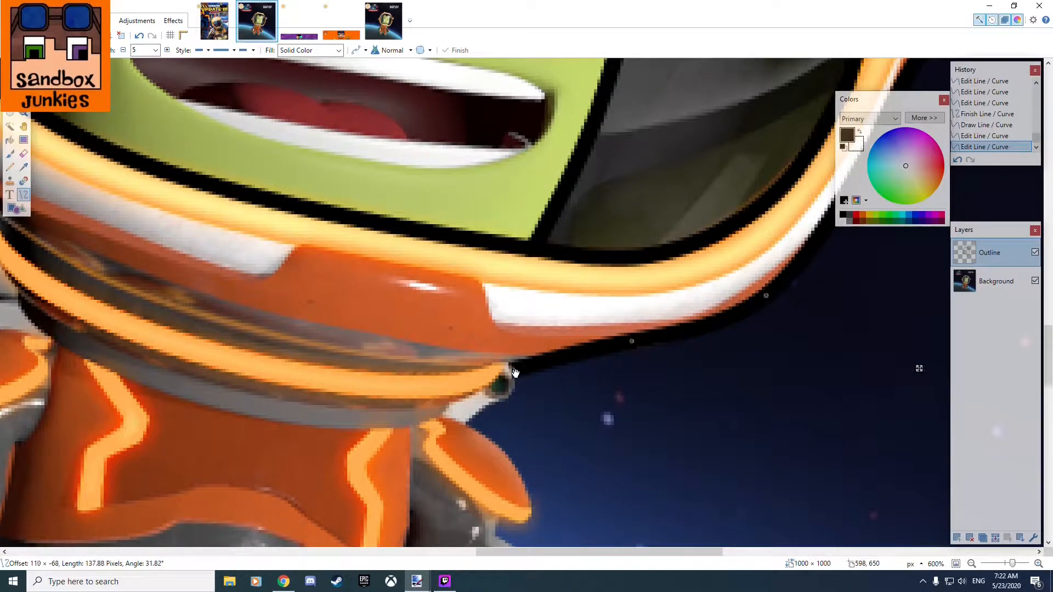
Reshape the curve around the helmet's lower right corner by moving its control points and collar end onto the helmet's edge.
drag(632, 341, 626, 356)
drag(517, 371, 518, 365)
mouse_move(767, 297)
mouse_down()
mouse_move(782, 302)
mouse_move(767, 295)
mouse_up()
Draw a curve about 29 pixels long around the small white backpack part, from the helmet's lower right edge to the orange shoulder.
drag(798, 328, 718, 295)
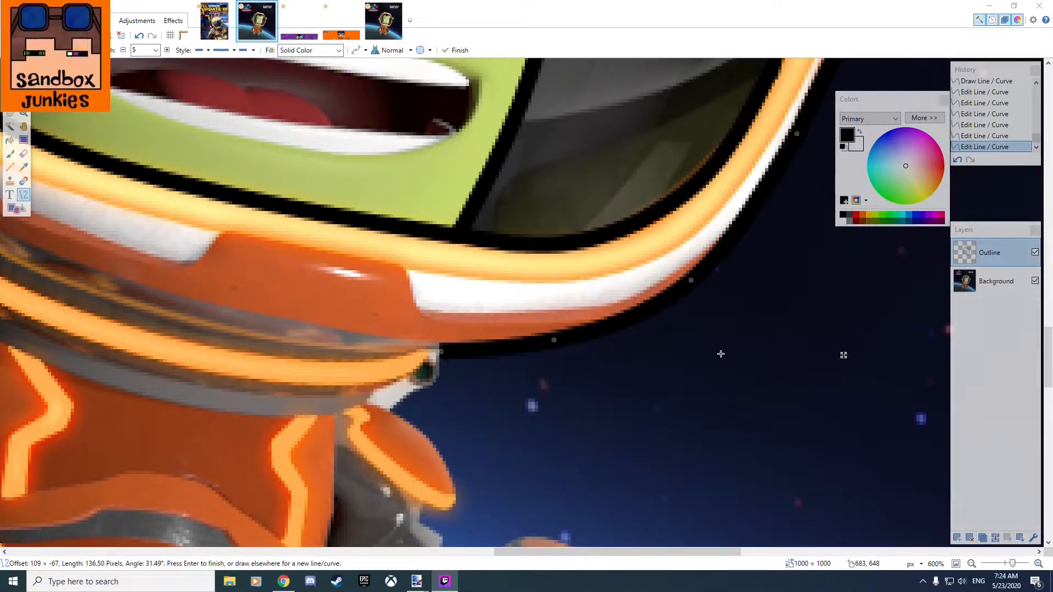
mouse_move(217, 385)
mouse_down()
mouse_move(454, 362)
mouse_move(466, 376)
mouse_up()
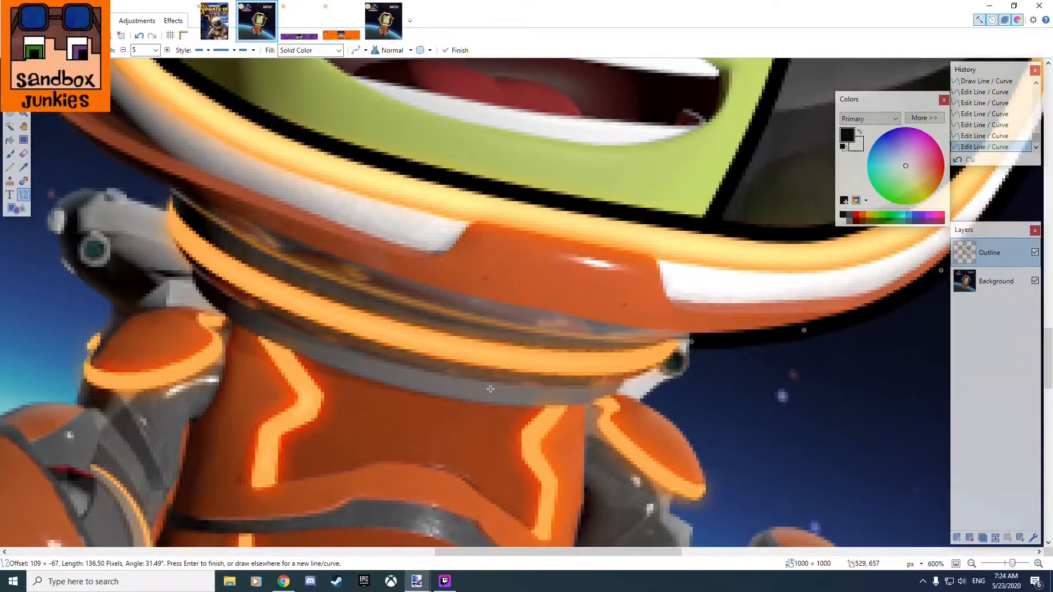
mouse_move(642, 402)
mouse_down()
mouse_move(716, 351)
mouse_move(694, 344)
mouse_move(685, 374)
mouse_move(637, 402)
mouse_up()
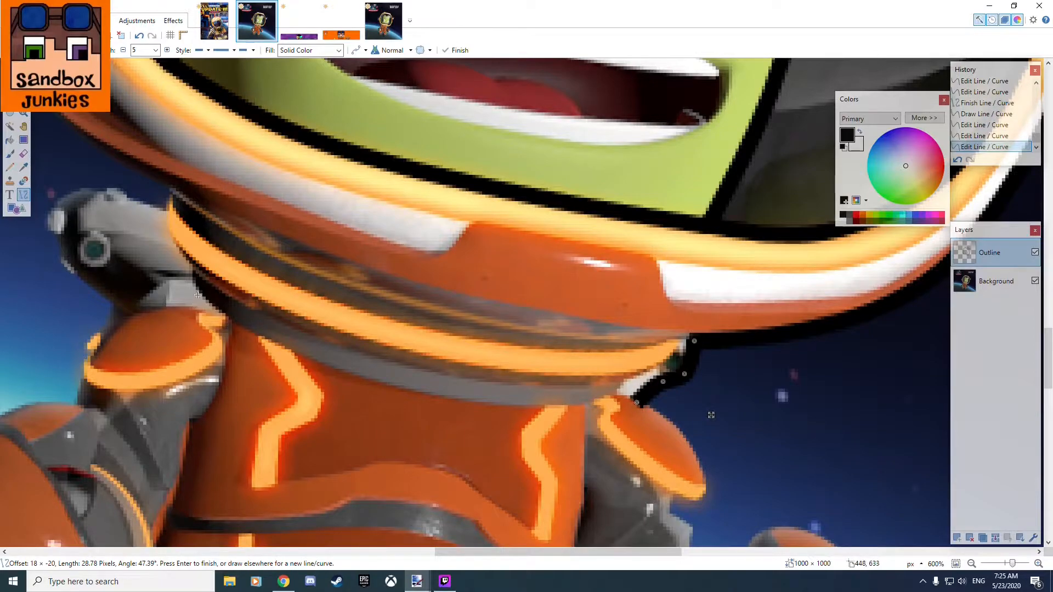
Draw a curve about 147 pixels long along the collar's lower edge and bend it to follow the grey rim.
mouse_move(189, 290)
mouse_down()
mouse_move(308, 359)
mouse_move(642, 400)
mouse_up()
mouse_move(491, 364)
mouse_down()
mouse_move(484, 413)
mouse_move(480, 404)
mouse_up()
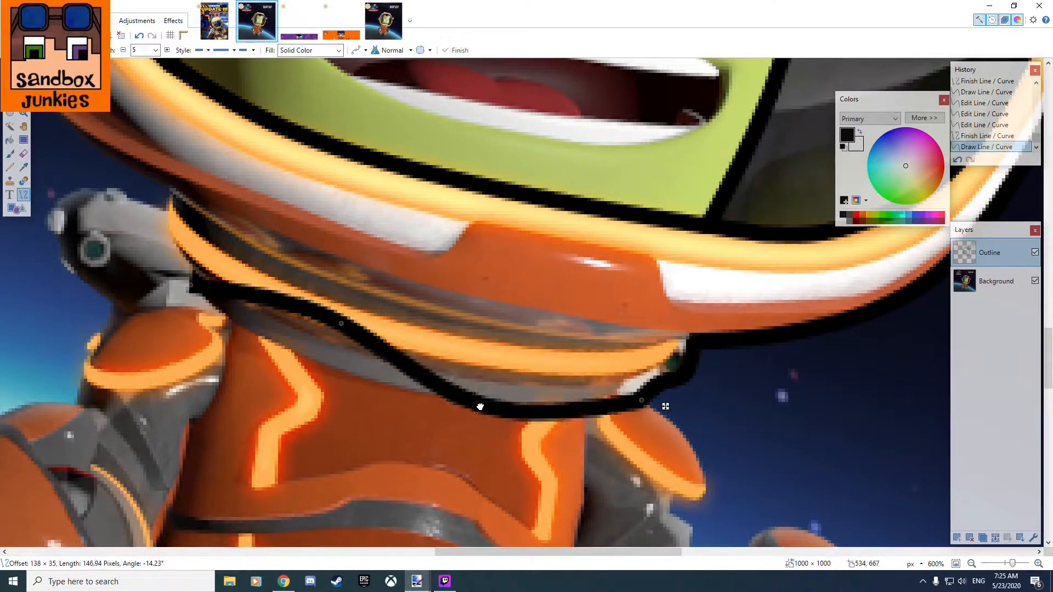
drag(340, 324, 304, 361)
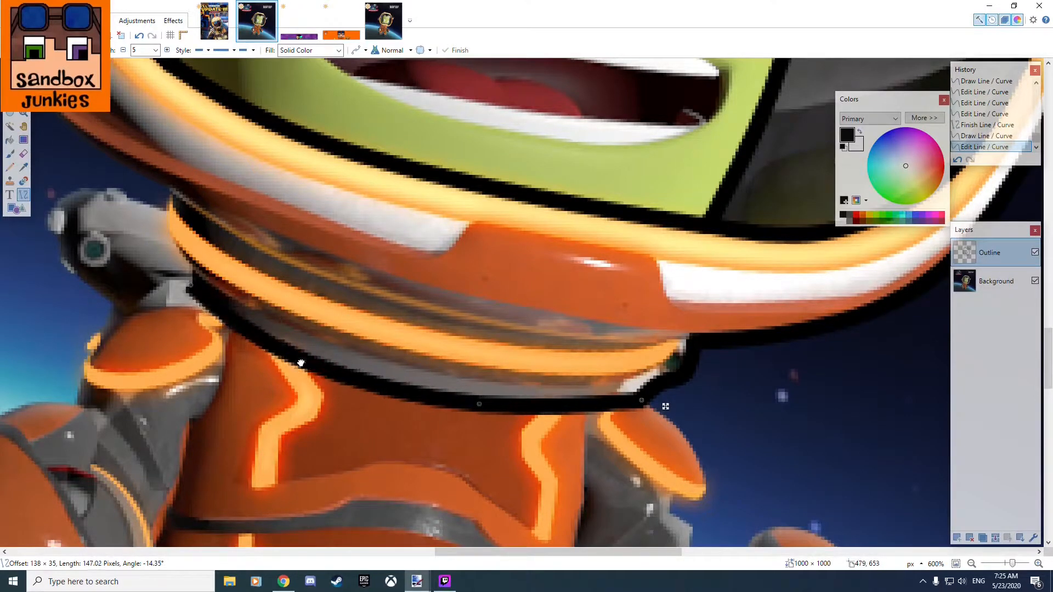
drag(190, 285, 187, 289)
mouse_move(641, 404)
mouse_down()
mouse_move(617, 397)
mouse_move(921, 487)
mouse_up()
key(Return)
key(Return)
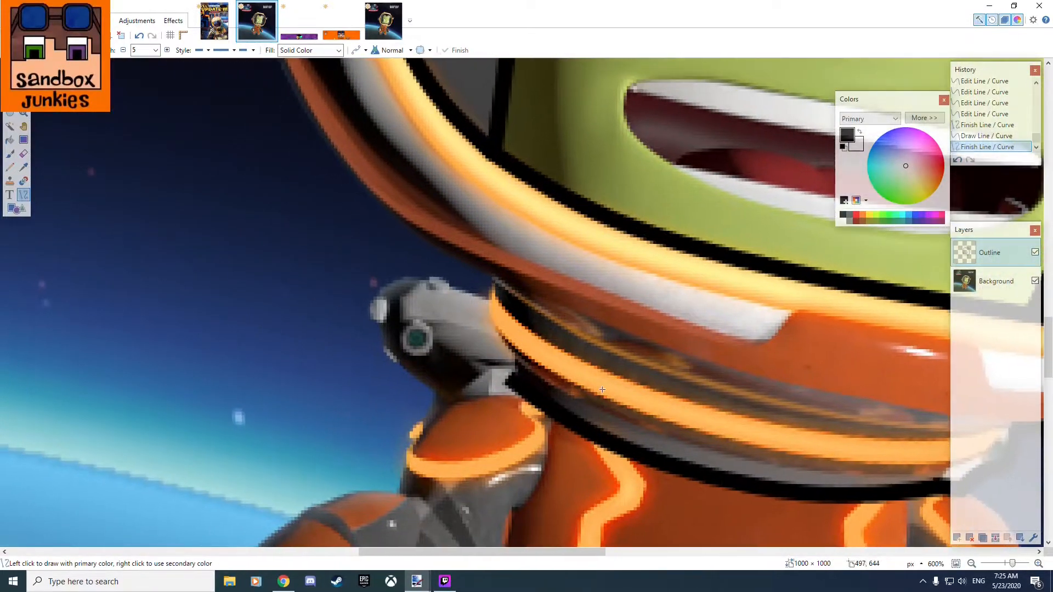
Draw a curve about 37 pixels long down the collar's left end, from the helmet to the lower collar outline.
mouse_move(487, 275)
mouse_down()
mouse_move(496, 361)
mouse_move(510, 381)
mouse_up()
drag(502, 345, 510, 365)
drag(495, 309, 490, 330)
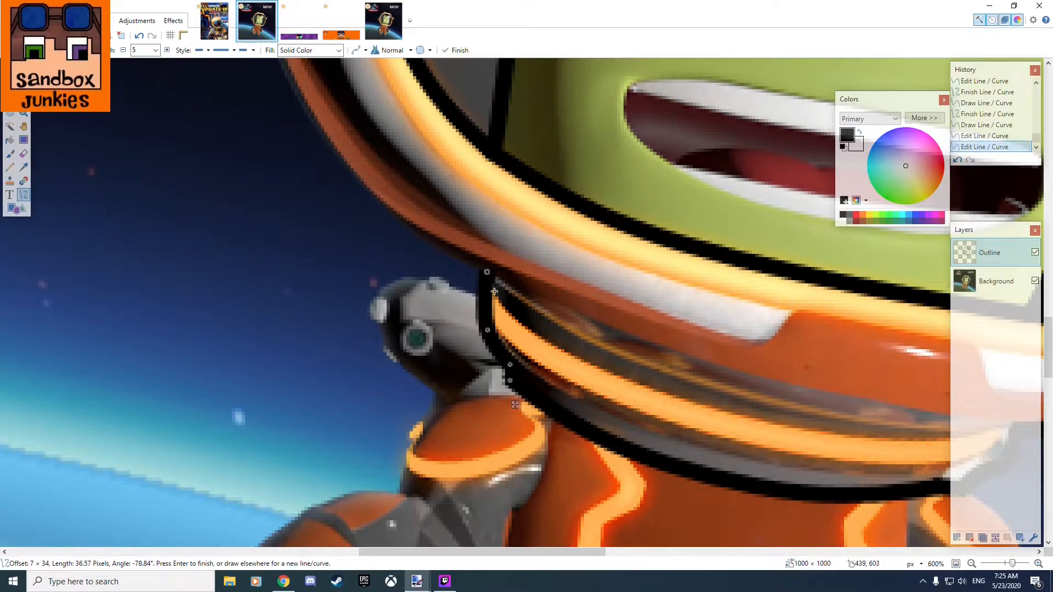
drag(510, 365, 485, 324)
drag(399, 307, 559, 412)
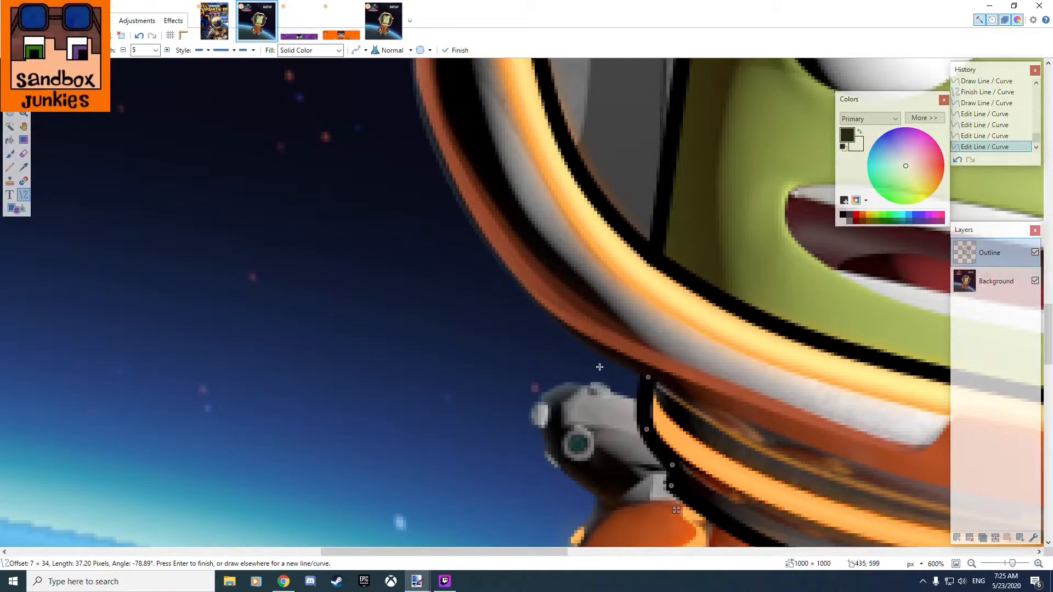
drag(645, 380, 639, 376)
key(Return)
Draw a curve about 131 pixels long around the helmet's lower left edge, from the left side pad down to the collar outline.
scroll(497, 213, down, 6)
scroll(497, 213, up, 8)
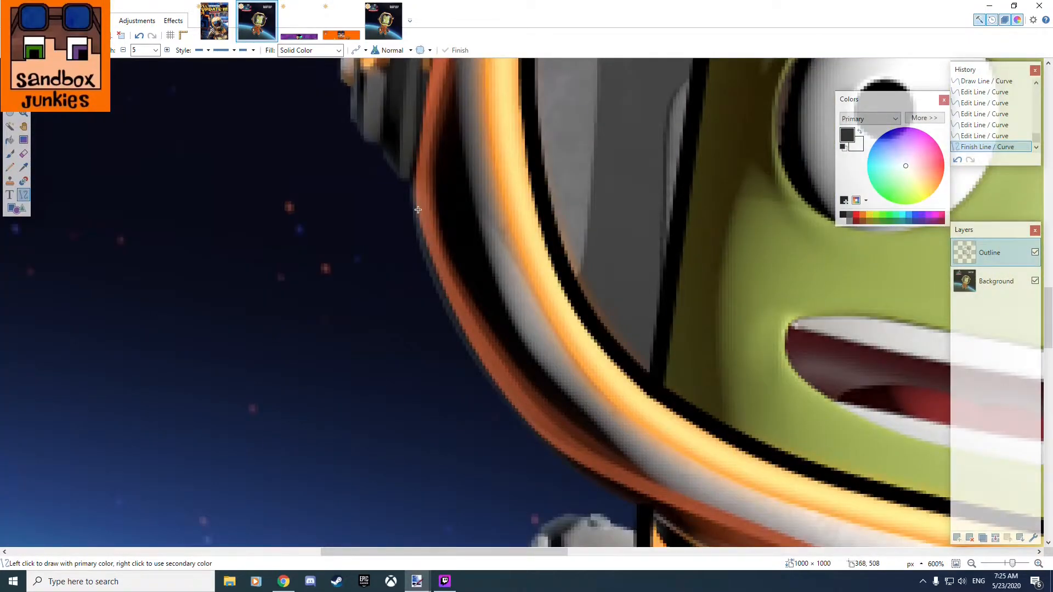
mouse_move(404, 176)
mouse_down()
mouse_move(609, 439)
mouse_move(645, 513)
mouse_up()
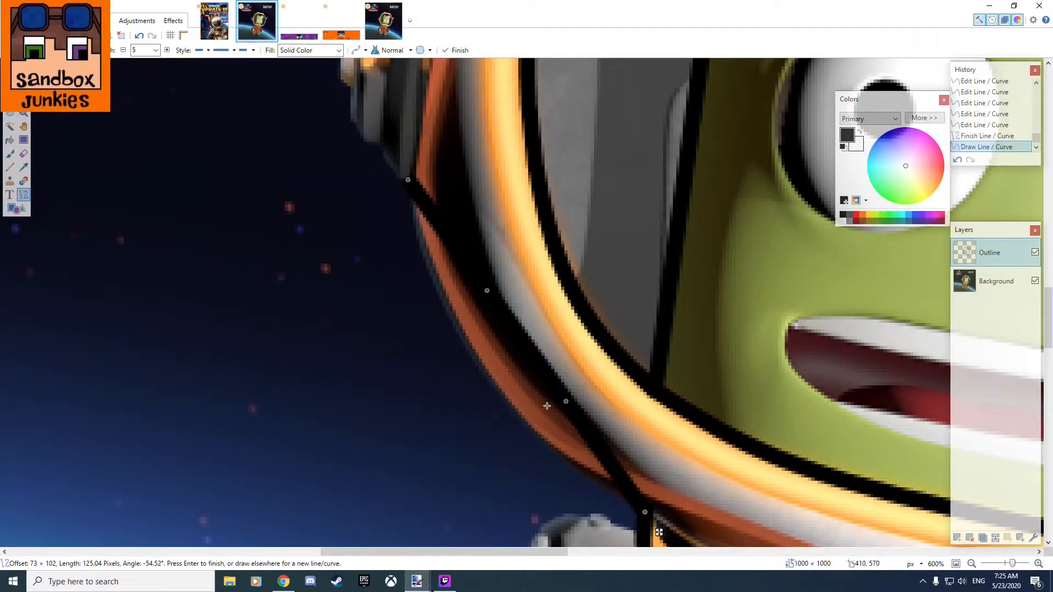
mouse_move(562, 404)
mouse_down()
mouse_move(527, 440)
mouse_move(537, 431)
mouse_up()
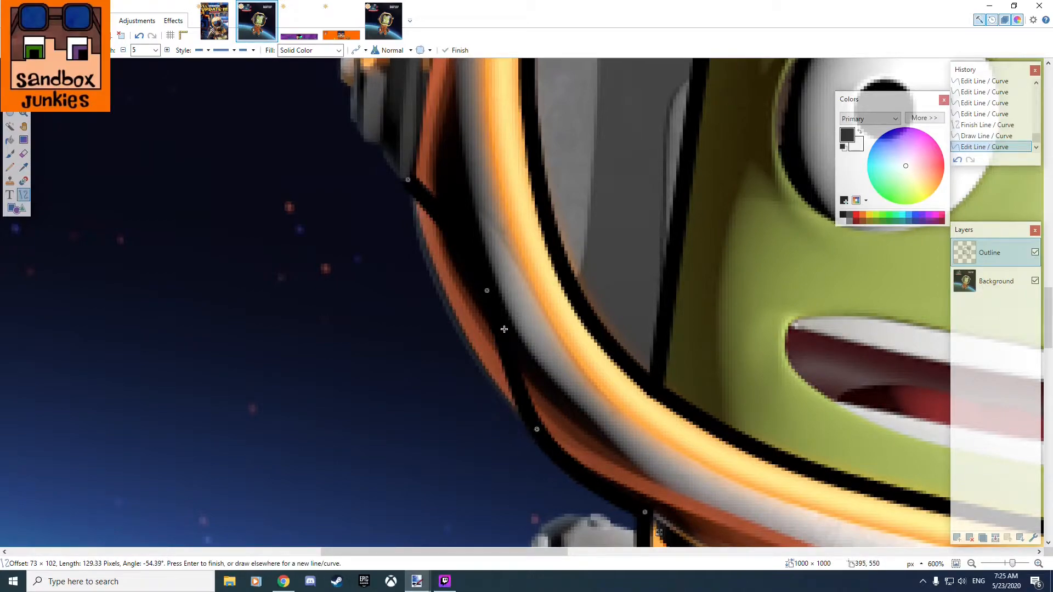
drag(487, 290, 447, 314)
drag(537, 430, 531, 436)
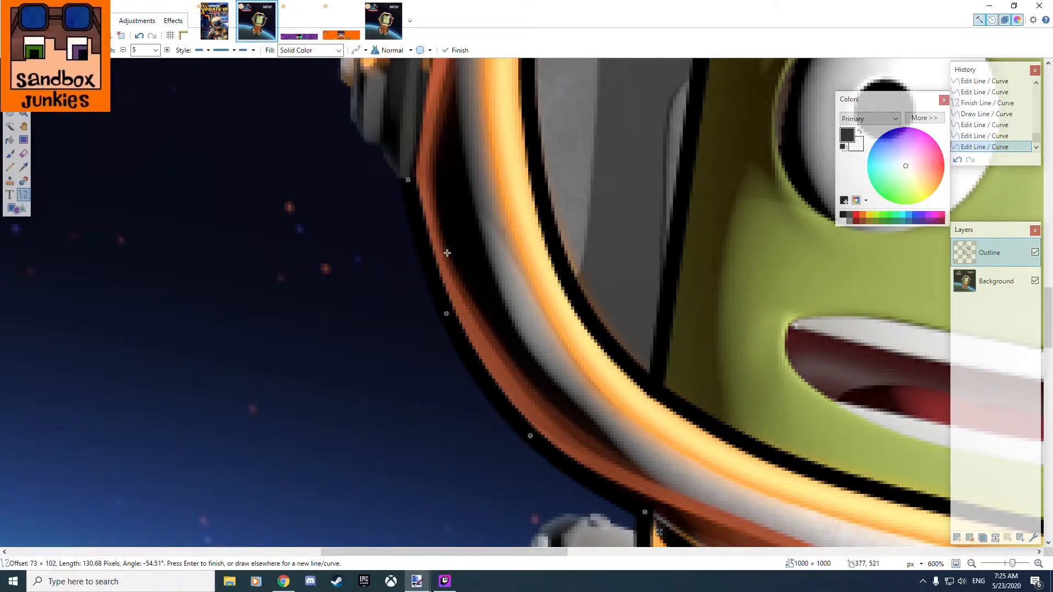
mouse_move(410, 178)
mouse_down()
mouse_move(393, 181)
mouse_move(405, 180)
mouse_up()
mouse_move(447, 313)
mouse_down()
mouse_move(428, 313)
mouse_move(440, 301)
mouse_move(426, 301)
mouse_move(438, 299)
mouse_up()
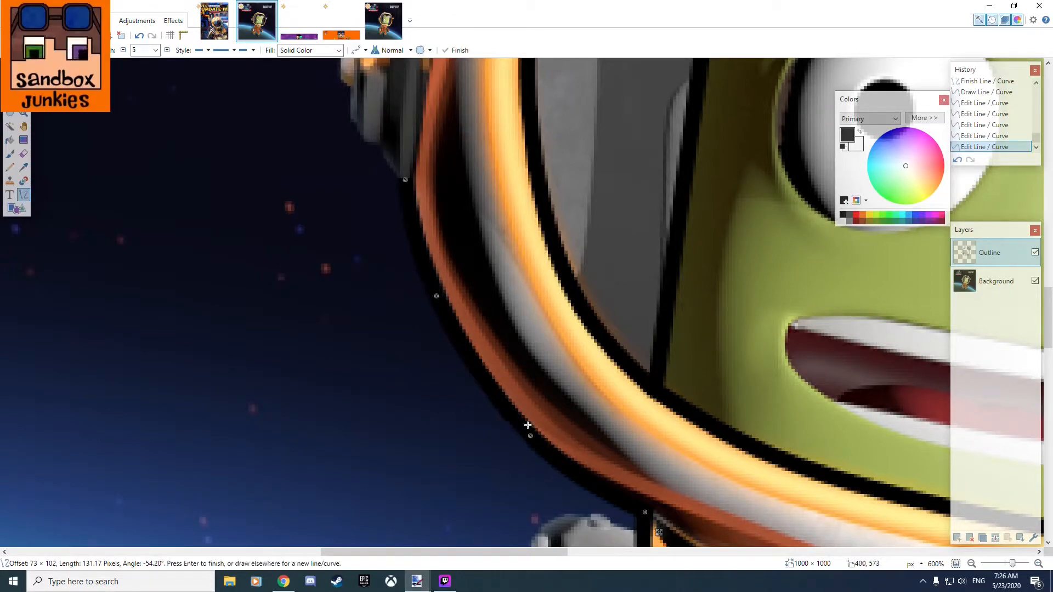
Draw a curve about 16 pixels long from the helmet outline up along the left side pad's lower edge.
drag(378, 290, 491, 499)
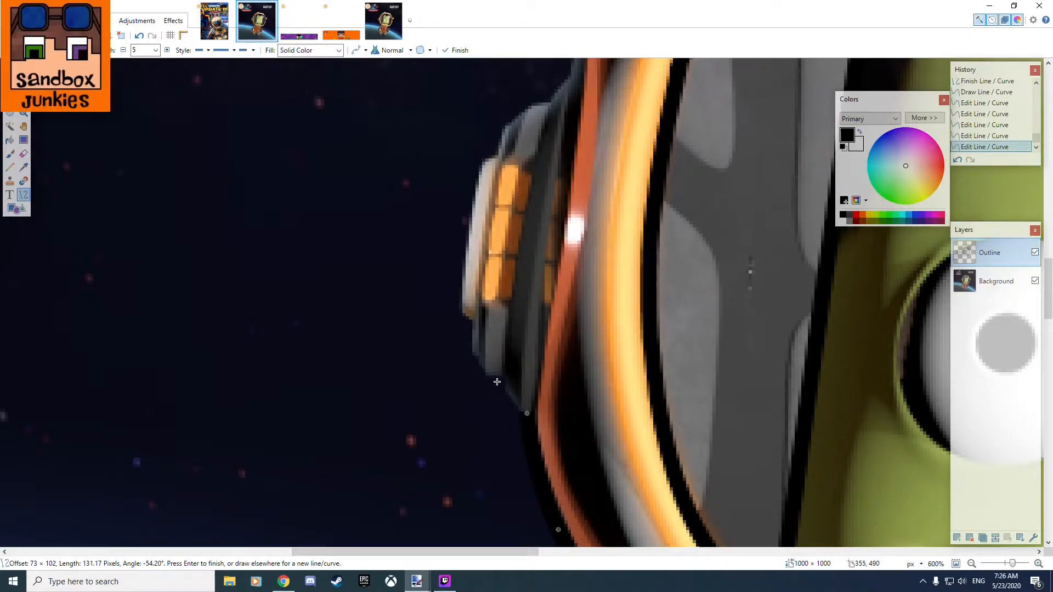
drag(502, 377, 523, 417)
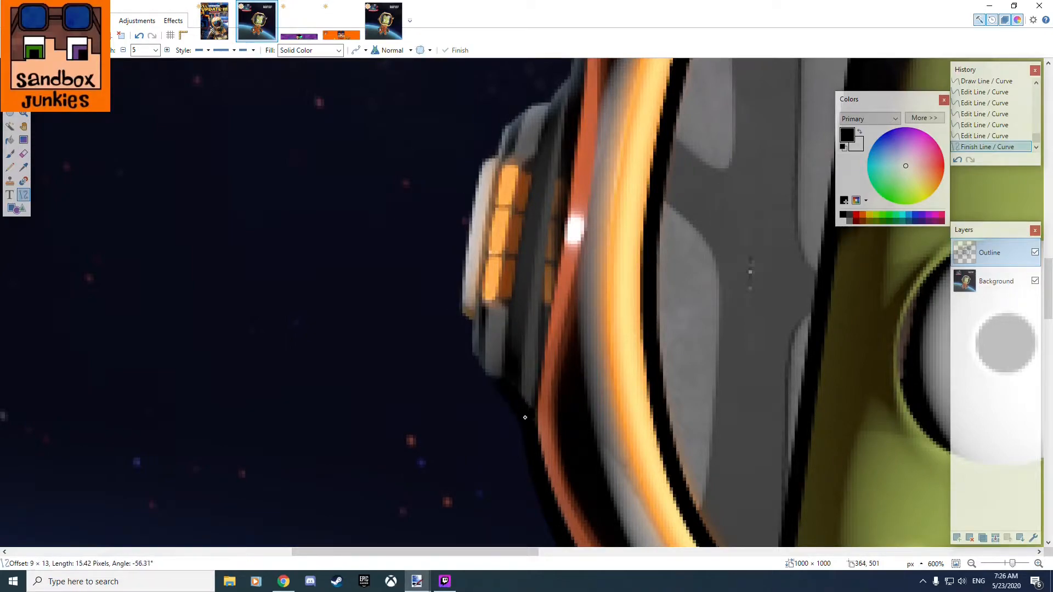
click(501, 377)
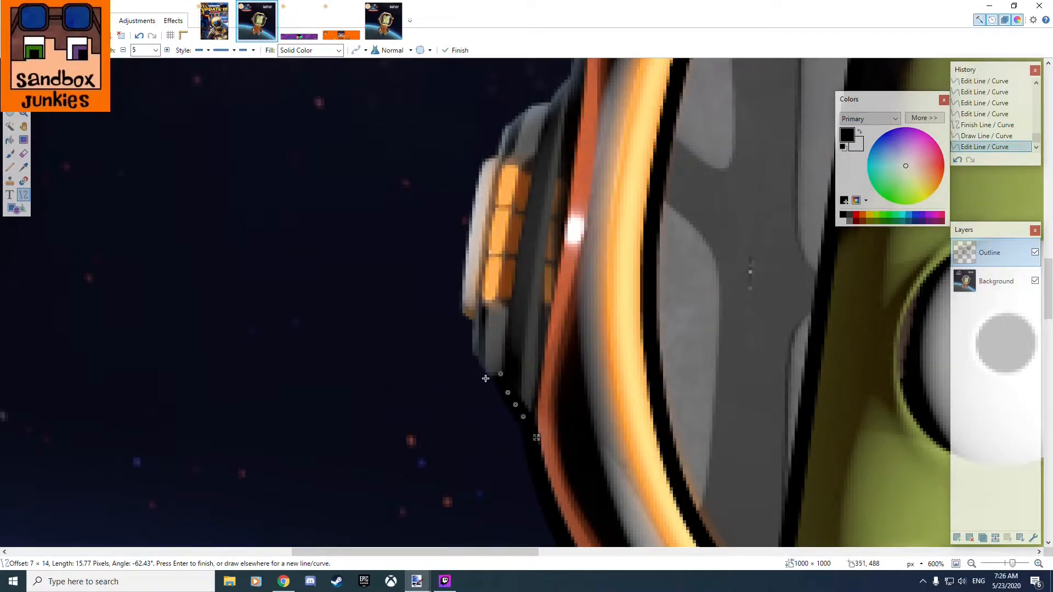
key(Return)
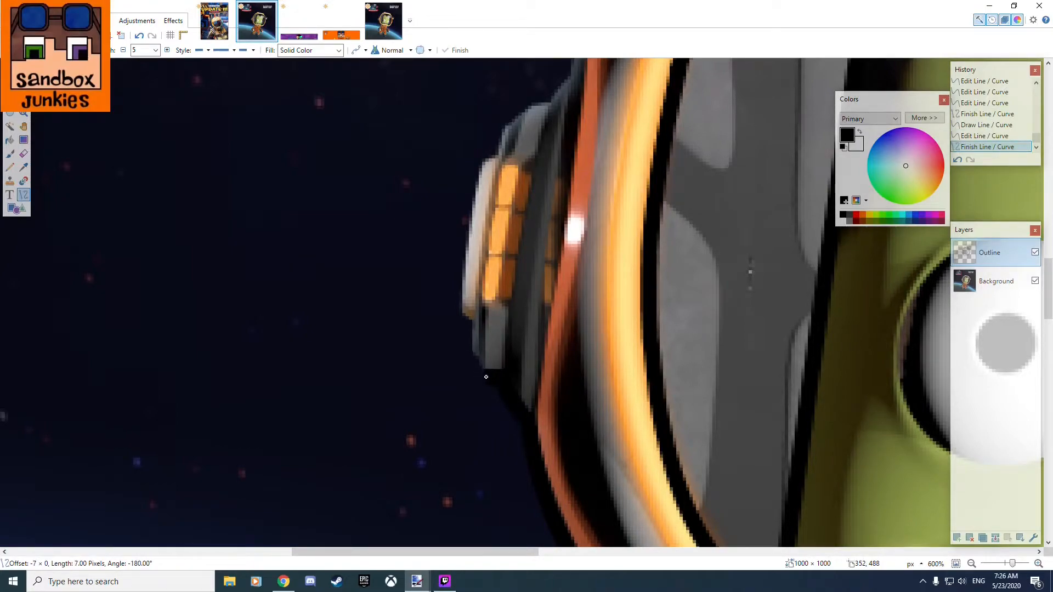
Continue around the left side pad's lower corner with a short diagonal line and a line about 14 pixels long.
drag(486, 378, 469, 355)
key(Return)
key(Return)
drag(468, 319, 470, 358)
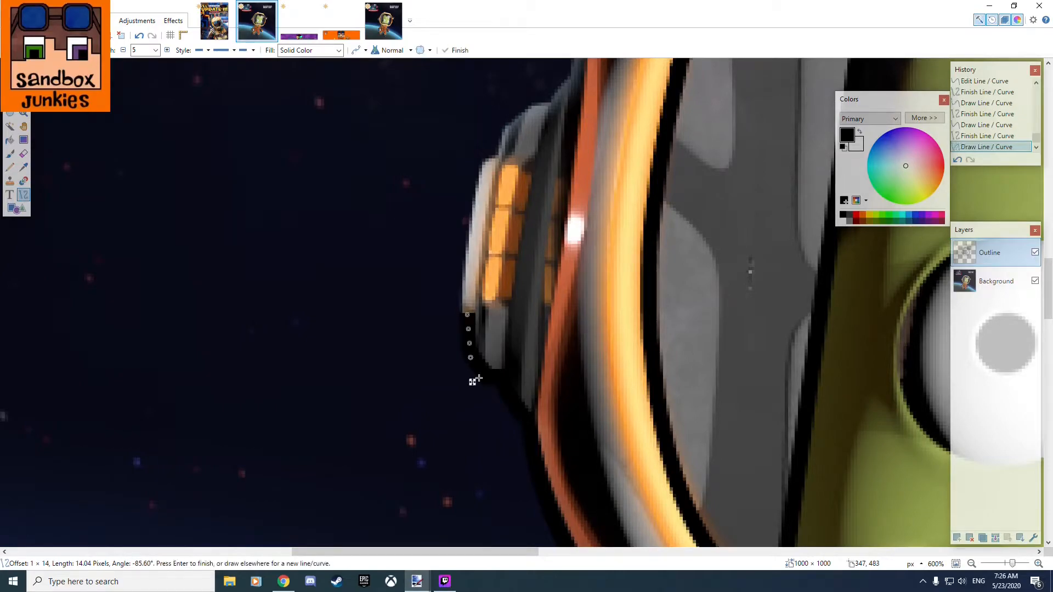
click(392, 377)
Draw a curve about 51 pixels long along the left side pad's white outer edge and fit its points to the bulge.
scroll(442, 353, up, 3)
scroll(462, 325, down, 1)
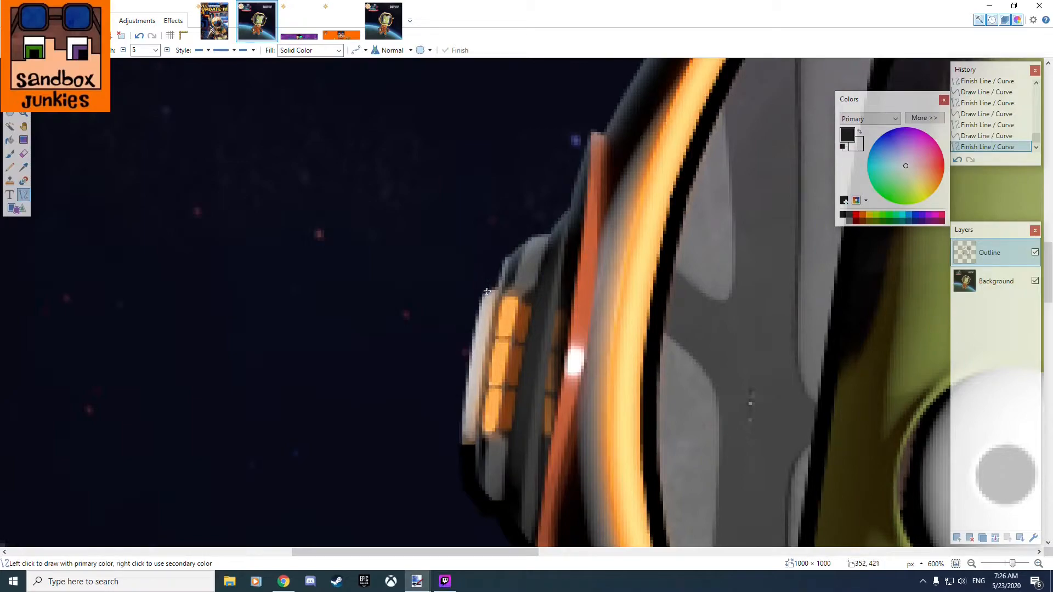
mouse_move(488, 290)
mouse_down()
mouse_move(445, 387)
mouse_move(461, 446)
mouse_up()
drag(470, 395, 458, 398)
drag(478, 341, 465, 341)
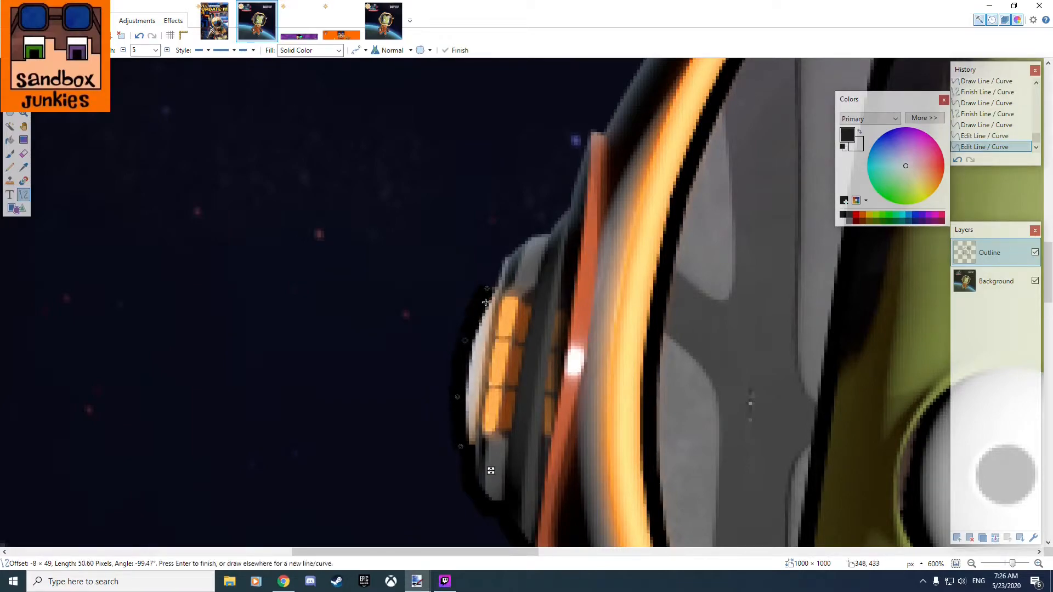
drag(488, 290, 482, 291)
mouse_move(458, 448)
mouse_down()
mouse_move(461, 463)
mouse_move(462, 452)
mouse_up()
drag(457, 399, 469, 451)
drag(468, 340, 465, 346)
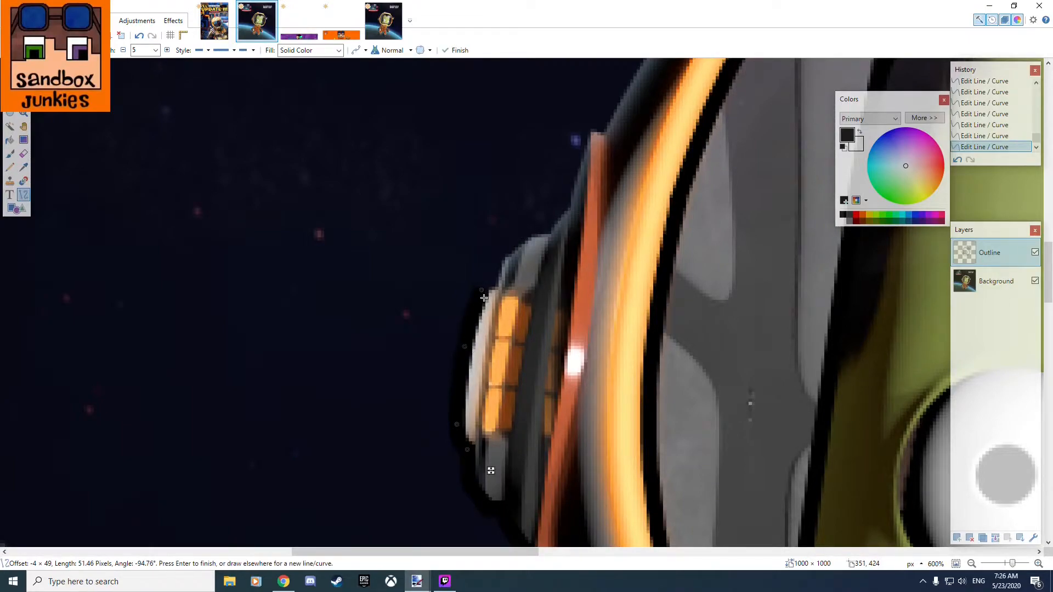
drag(482, 293, 482, 287)
Draw a curve about 19 pixels long over the left side pad's upper corner and bend it around the grey edge.
drag(539, 270, 454, 377)
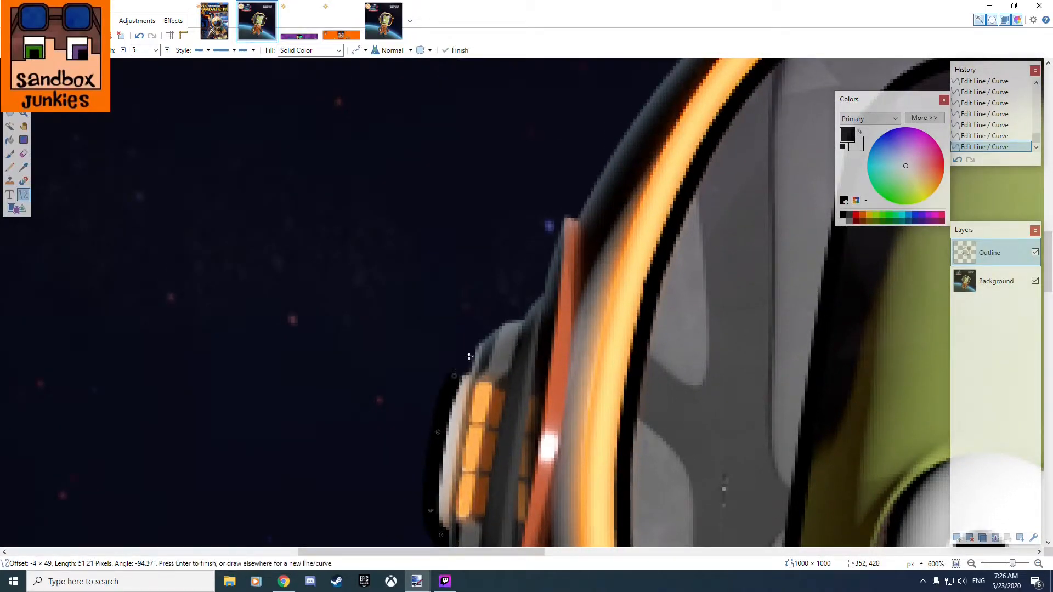
mouse_move(477, 341)
mouse_down()
mouse_move(455, 378)
mouse_move(492, 326)
mouse_move(516, 330)
mouse_move(481, 338)
mouse_up()
key(Return)
scroll(473, 358, up, 5)
scroll(479, 360, down, 4)
scroll(545, 409, up, 1)
scroll(544, 409, up, 9)
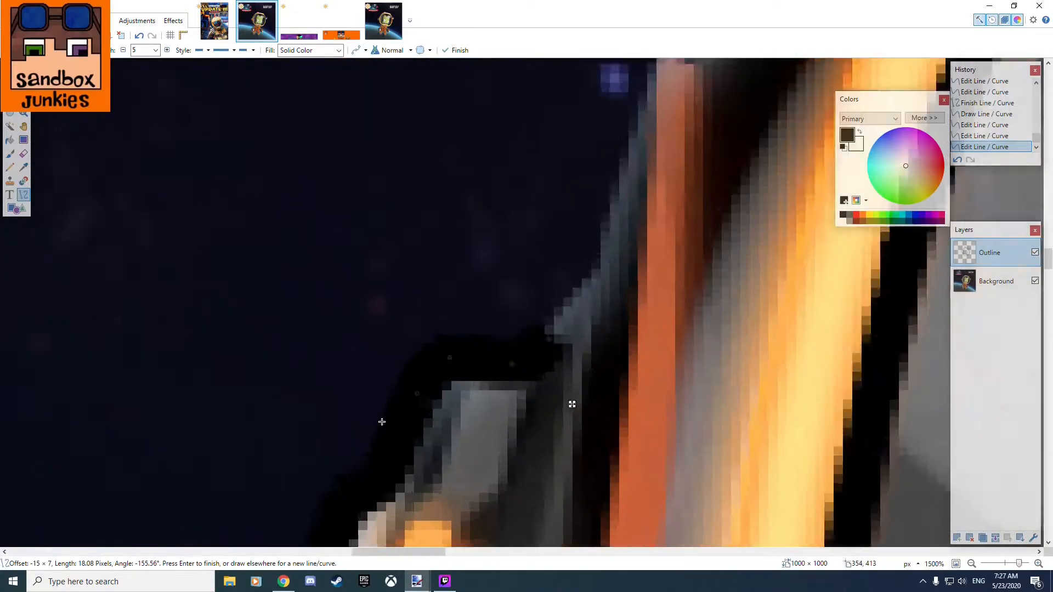
drag(460, 341, 448, 361)
drag(576, 215, 559, 231)
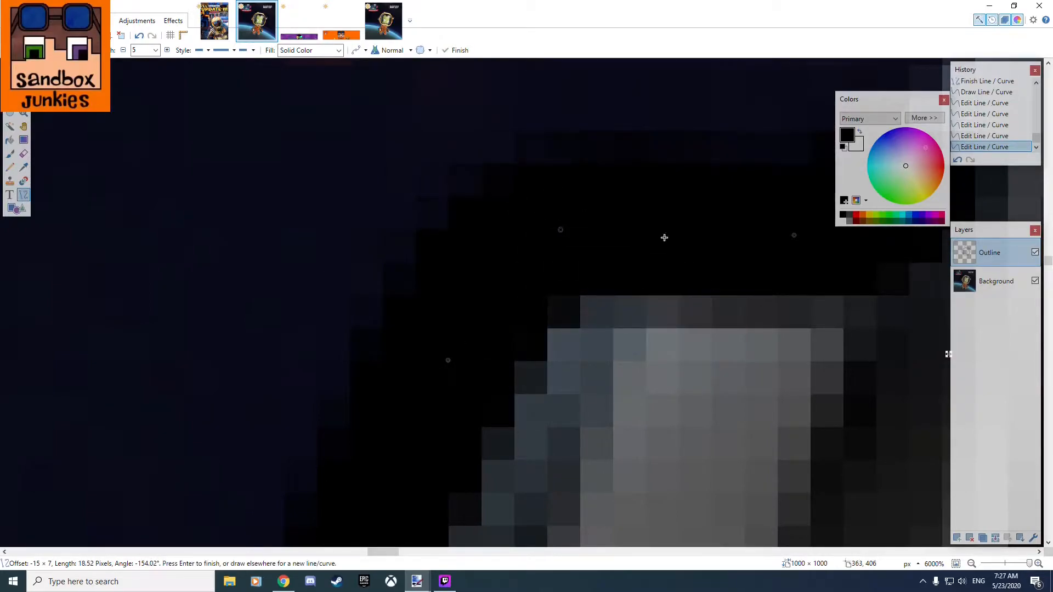
Draw a curve about 23 pixels long from above the left side pad up to the tip of the helmet's orange strip.
scroll(685, 357, down, 10)
drag(674, 366, 633, 381)
scroll(646, 392, up, 5)
scroll(642, 385, down, 5)
scroll(625, 282, up, 8)
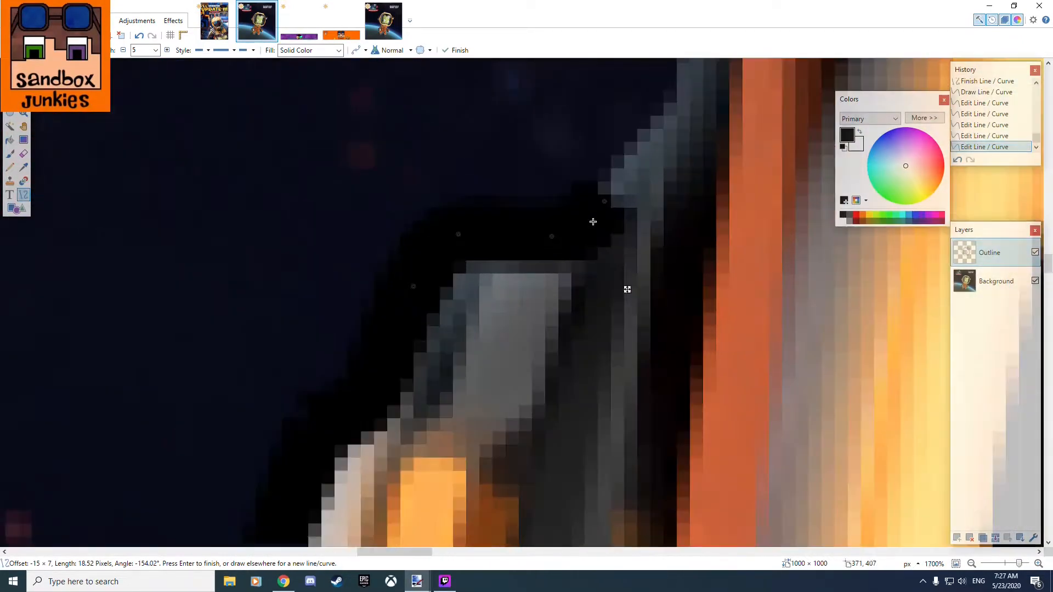
mouse_move(628, 287)
mouse_down()
mouse_move(581, 356)
mouse_move(637, 254)
mouse_move(649, 254)
mouse_move(629, 252)
mouse_move(546, 401)
mouse_up()
ctrl+scroll(670, 222, down, 4)
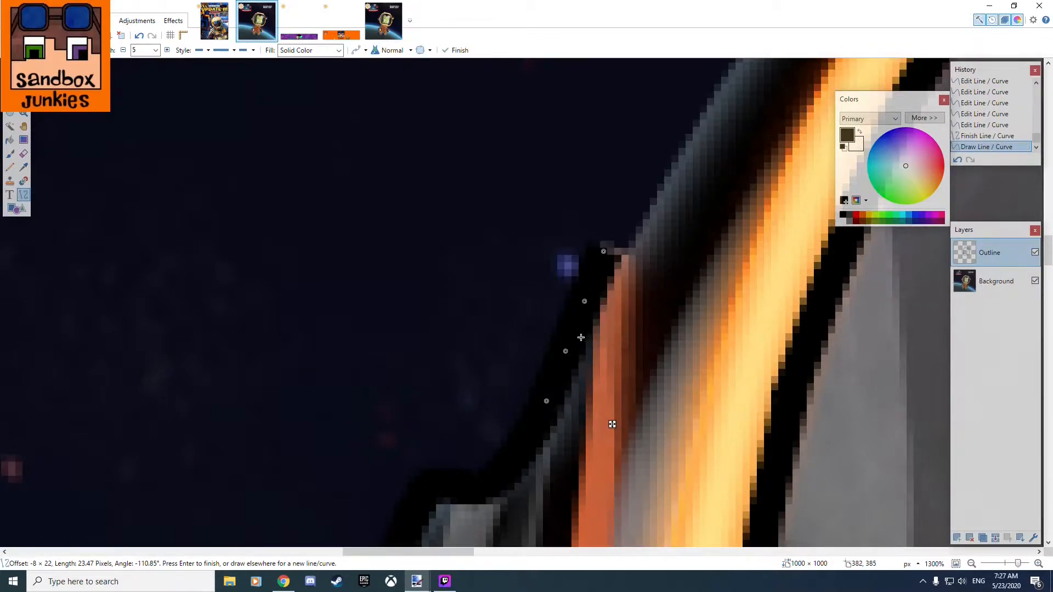
ctrl+scroll(604, 277, up, 4)
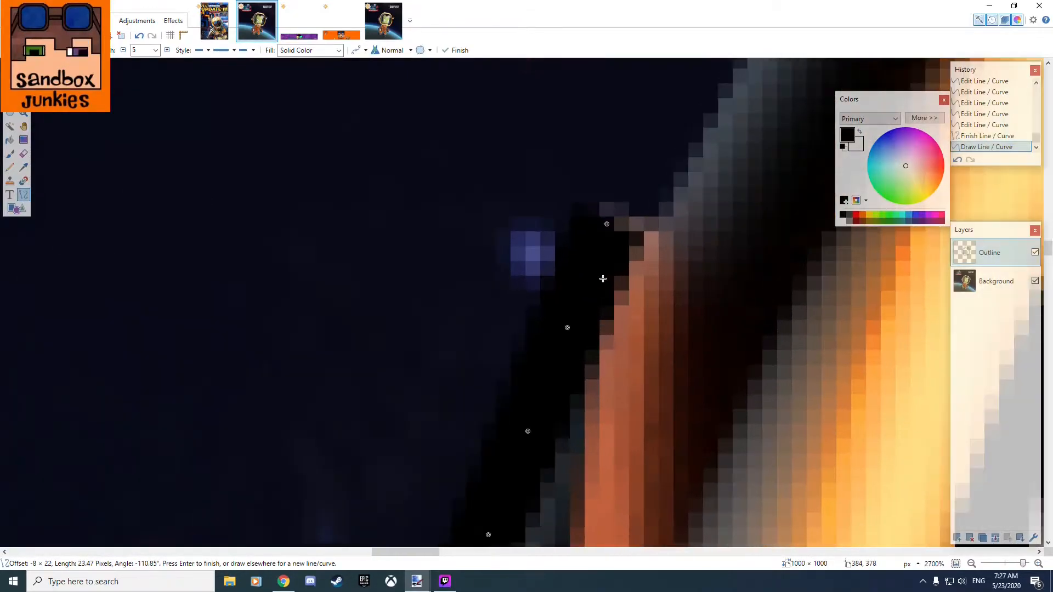
drag(526, 297, 571, 229)
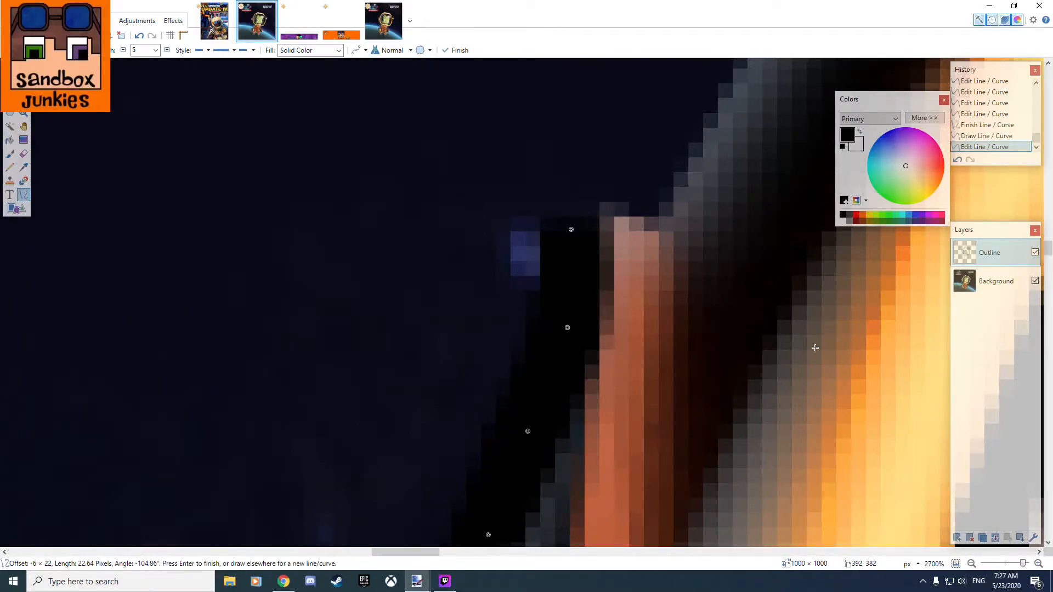
drag(565, 330, 564, 349)
Draw a curve about 34 pixels long from the orange strip's tip up along the helmet's dark upper left edge.
drag(690, 199, 555, 410)
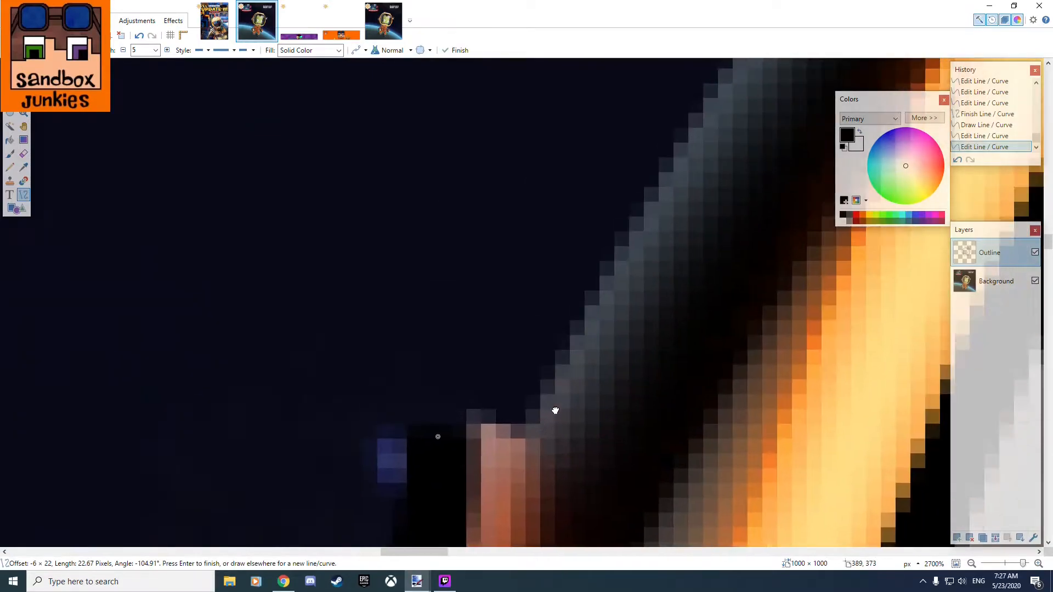
mouse_move(723, 63)
mouse_down()
mouse_move(517, 329)
mouse_move(520, 404)
mouse_move(429, 446)
mouse_up()
mouse_move(532, 313)
mouse_down()
mouse_move(530, 398)
mouse_move(537, 369)
mouse_move(540, 341)
mouse_move(522, 343)
mouse_move(518, 421)
mouse_up()
key(ctrl+z)
key(ctrl+z)
drag(614, 206, 576, 279)
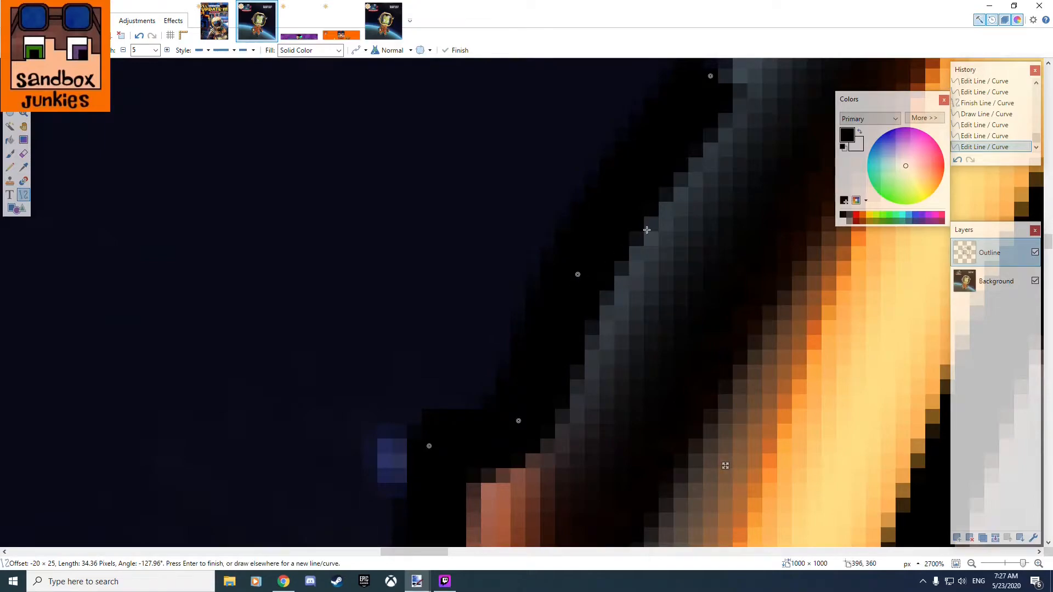
Extend the upper left helmet curve to about 45 pixels and move its control points along the dark edge.
drag(656, 232, 484, 467)
drag(553, 299, 627, 167)
scroll(583, 300, down, 3)
scroll(496, 405, up, 3)
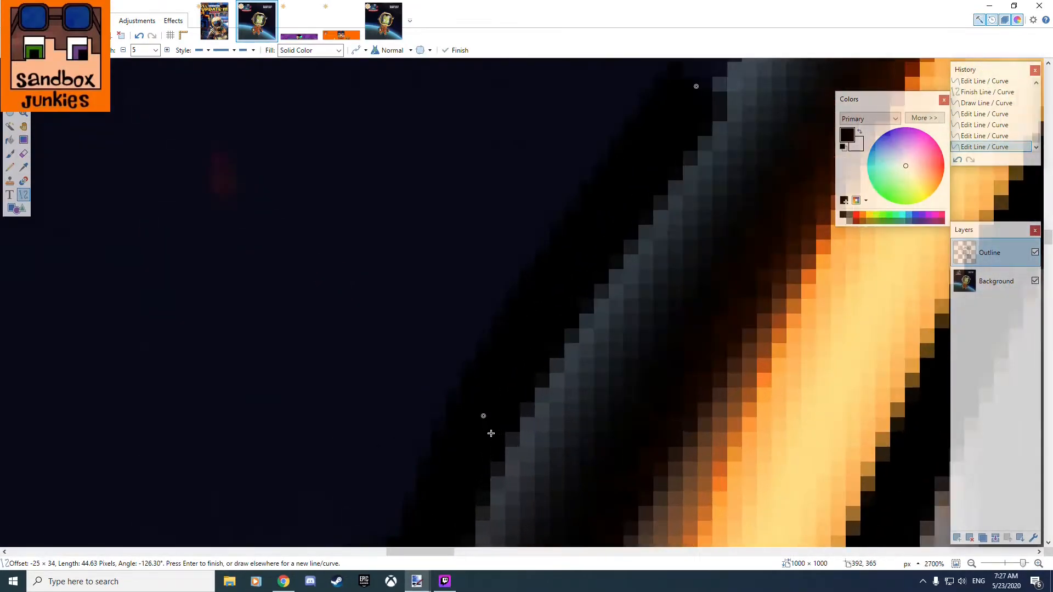
drag(487, 417, 513, 377)
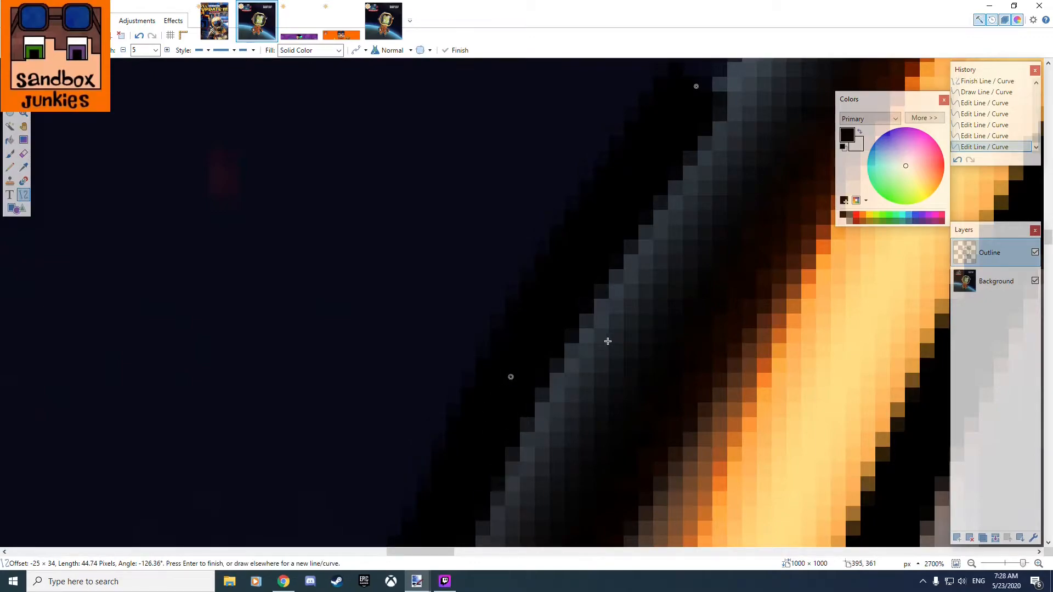
Draw a curve about 104 pixels long from the base of the helmet's upper left lamp down to the previous outline's end.
scroll(607, 339, down, 4)
drag(700, 246, 491, 442)
scroll(574, 326, down, 5)
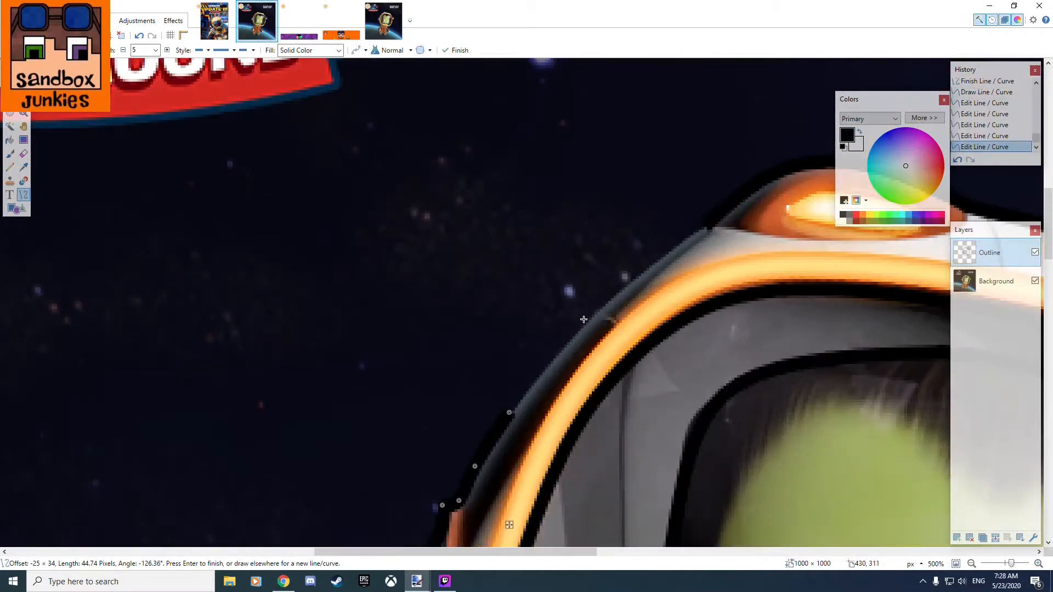
scroll(658, 279, up, 2)
drag(704, 211, 463, 447)
scroll(463, 446, up, 4)
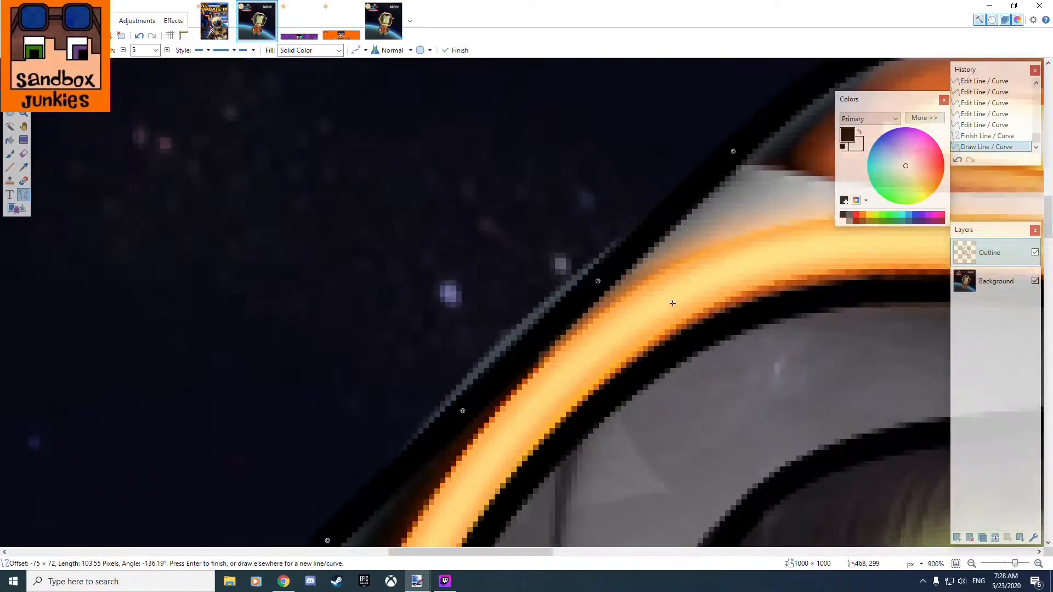
Bend the new upper left helmet curve outward by moving its two middle control points along the helmet's dark edge.
drag(403, 408, 404, 406)
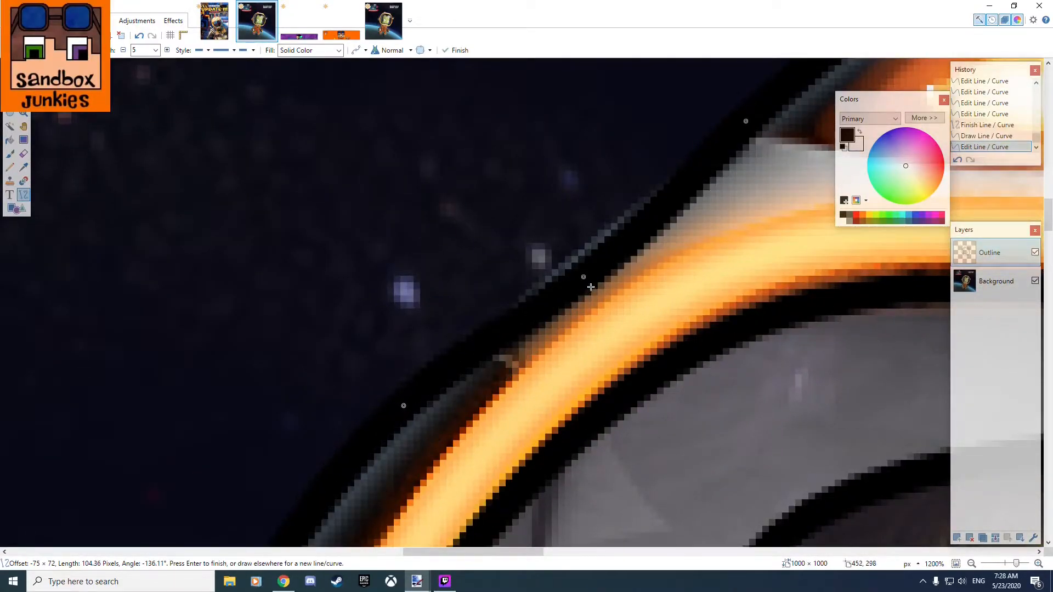
drag(583, 277, 572, 256)
drag(405, 405, 407, 407)
drag(575, 256, 579, 256)
drag(667, 230, 574, 414)
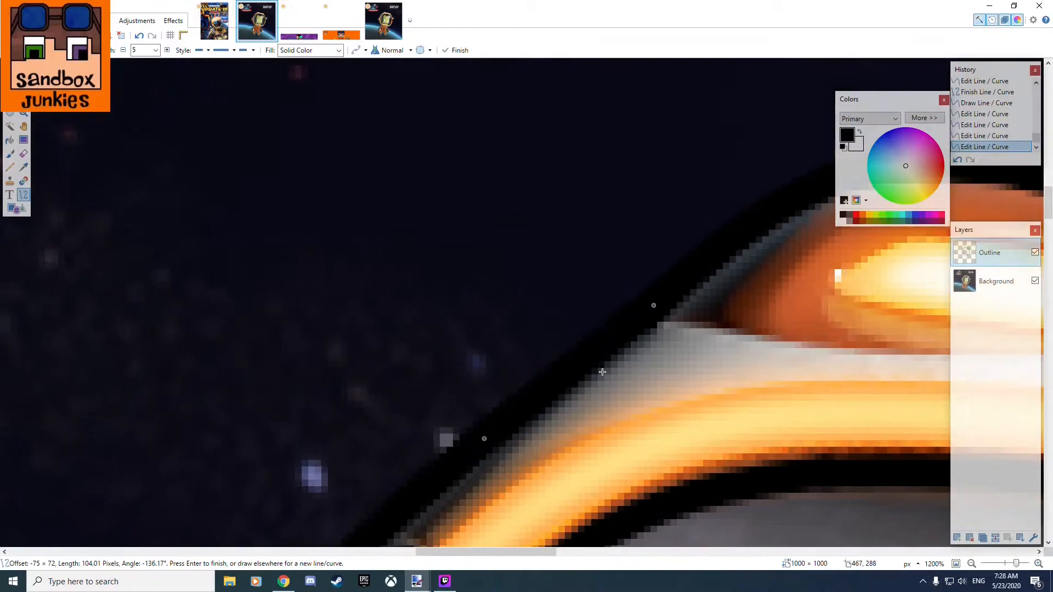
Examine the traced helmet outline overall and compare it with the artwork style in the orange channel banner image.
scroll(632, 328, down, 10)
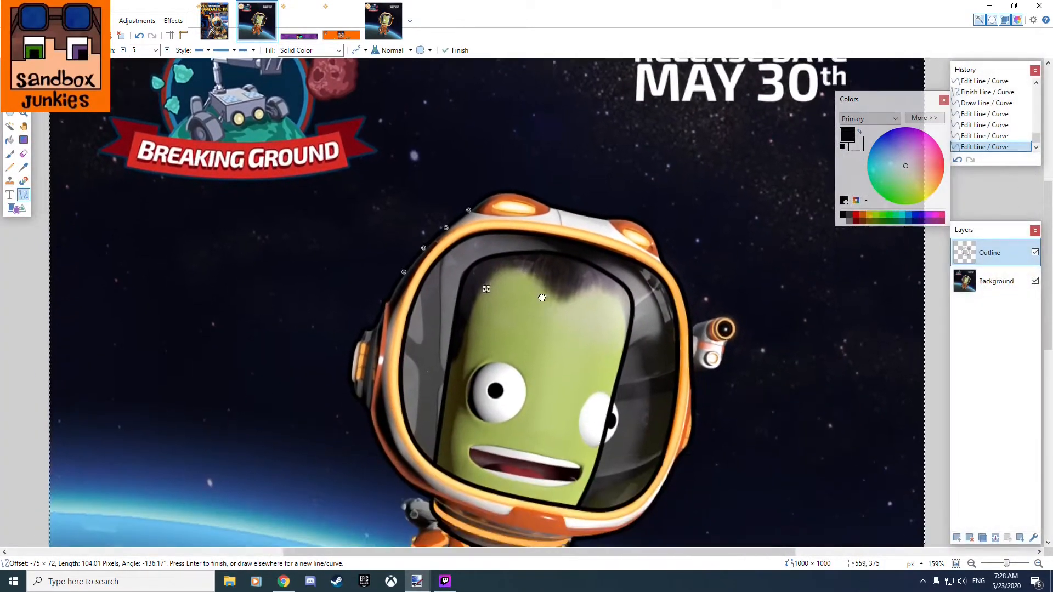
drag(542, 297, 546, 292)
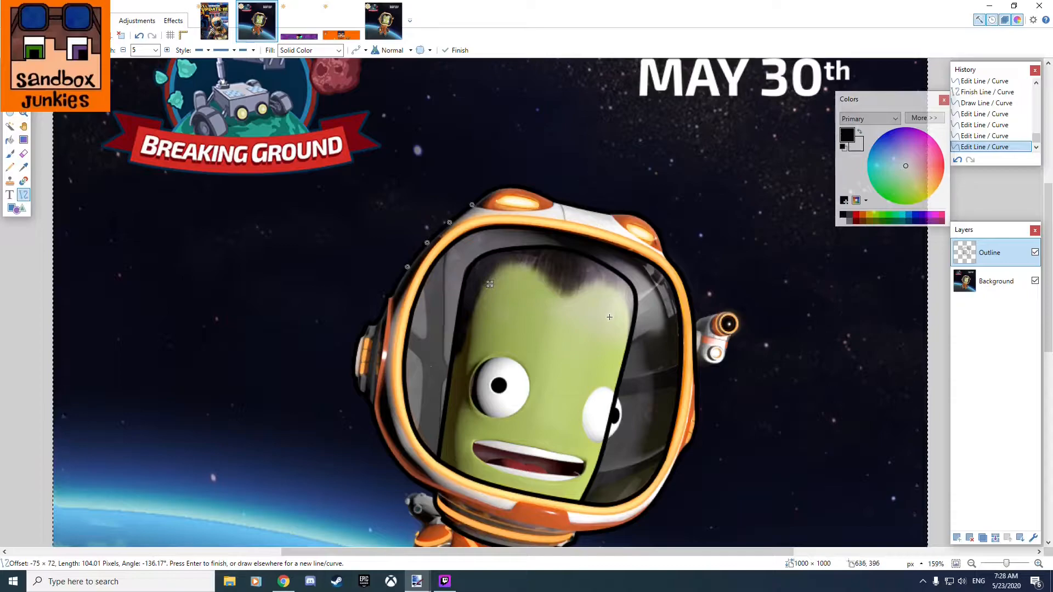
scroll(610, 315, up, 3)
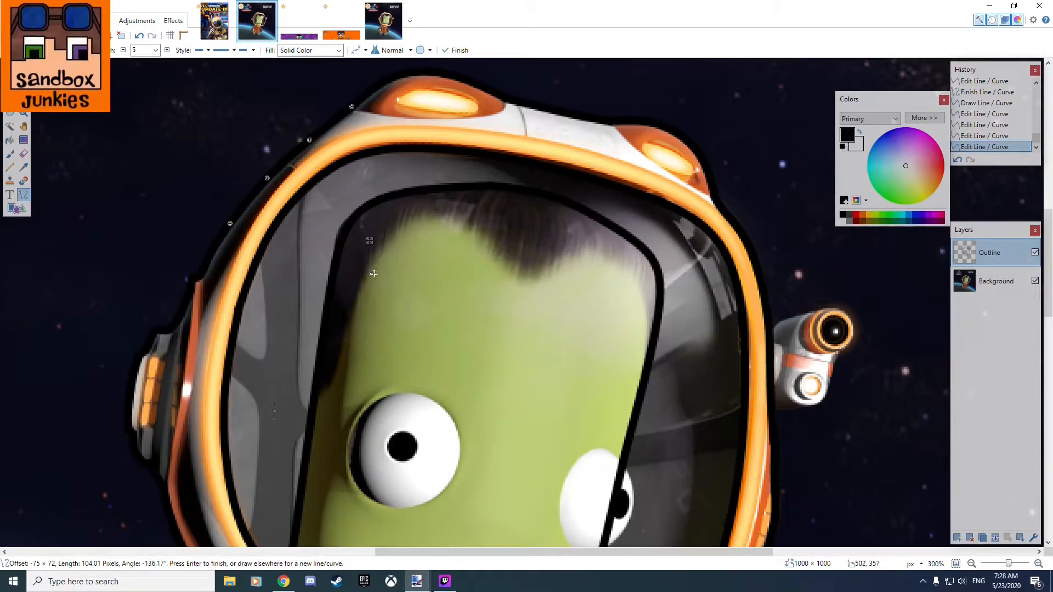
scroll(374, 274, up, 5)
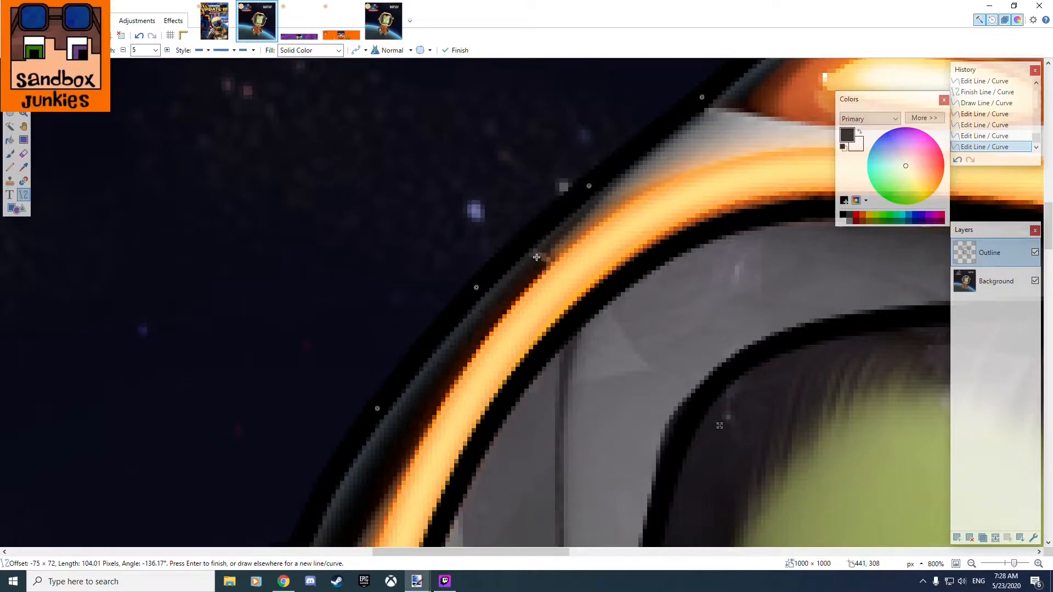
click(357, 29)
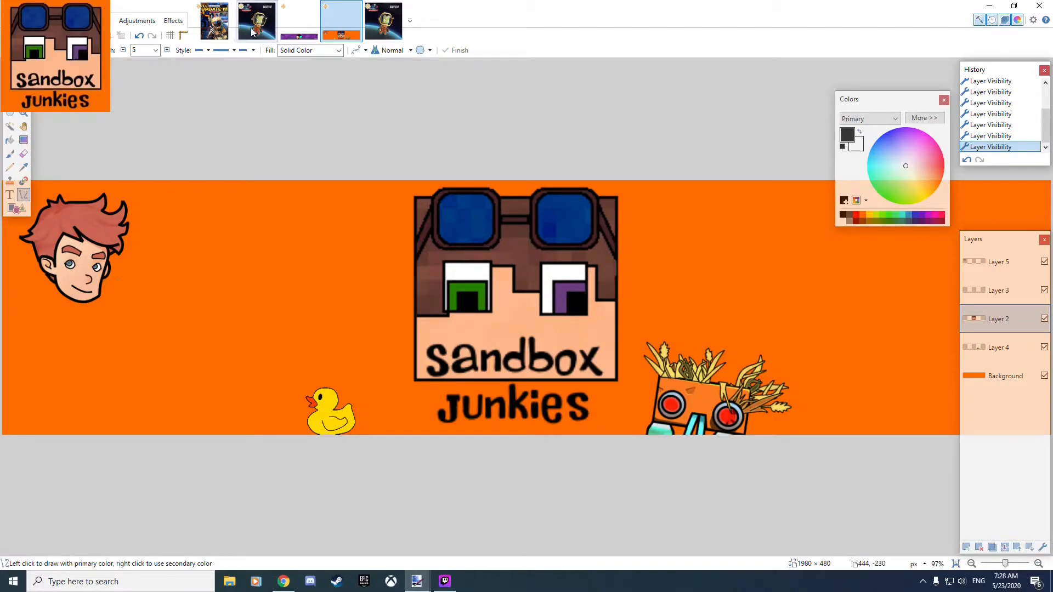
click(270, 26)
Hide the Background layer and examine the complete helmet outline on its own.
scroll(653, 349, down, 5)
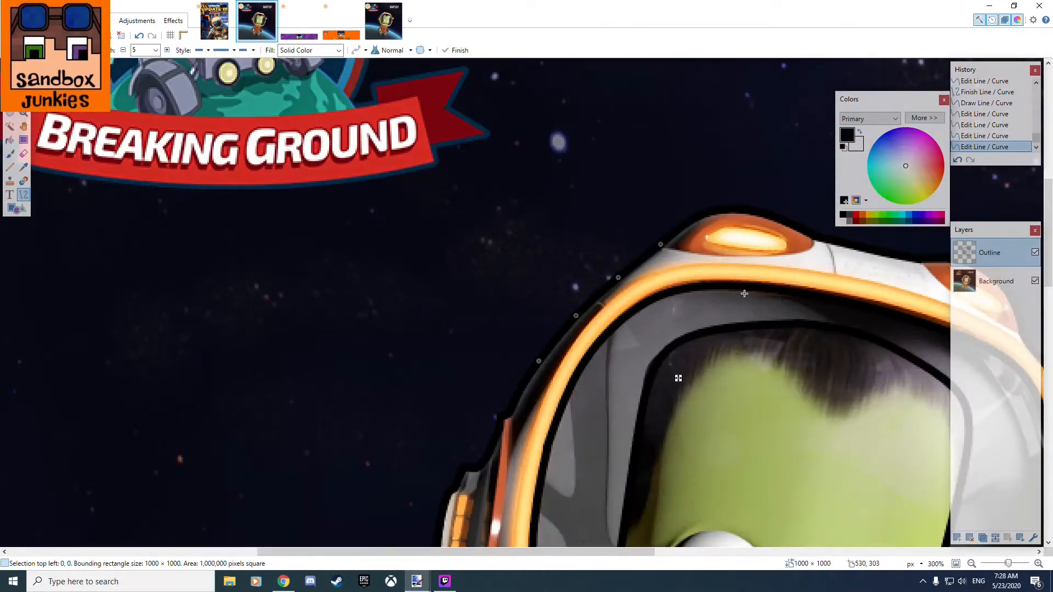
scroll(742, 294, up, 4)
click(1035, 281)
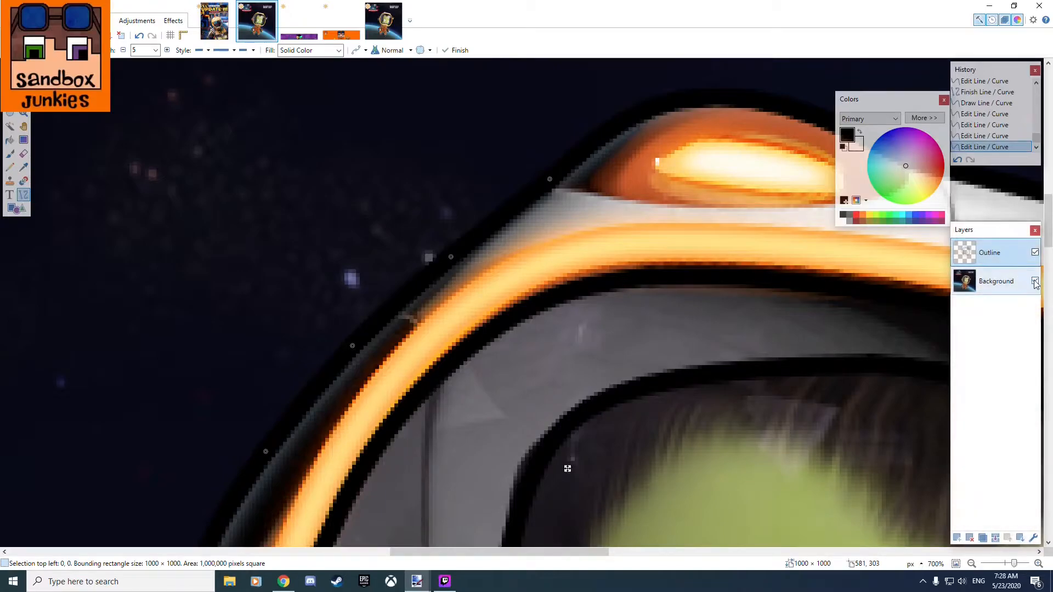
scroll(568, 345, down, 5)
scroll(568, 346, down, 4)
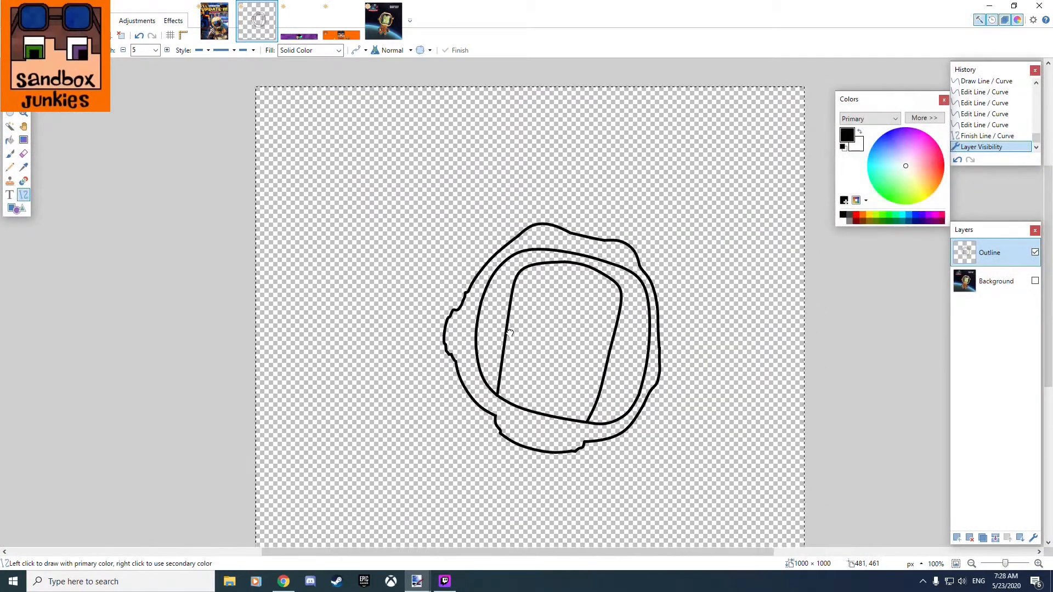
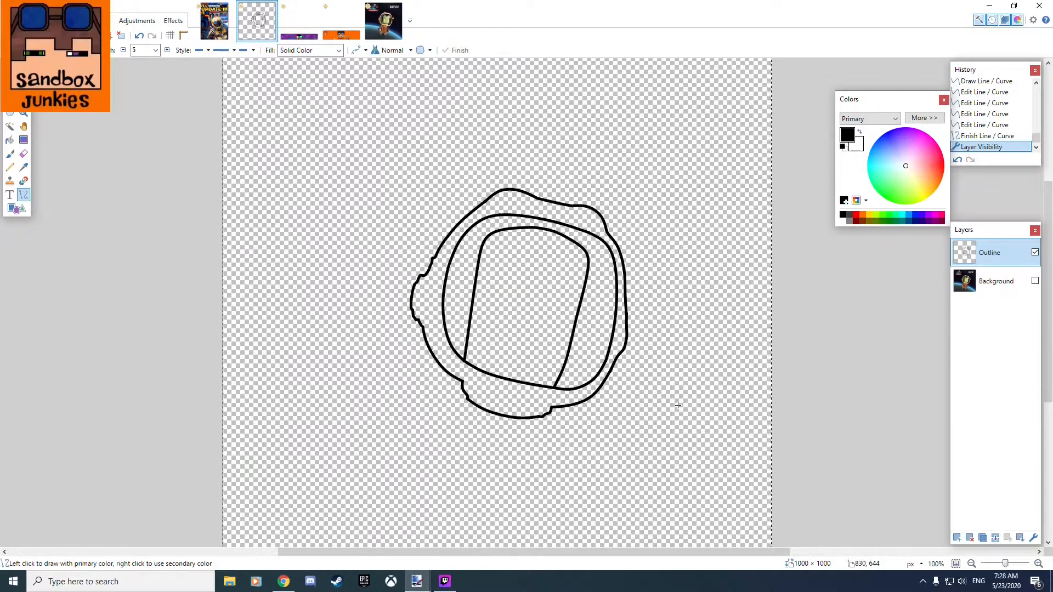
Show the Background layer again beneath the helmet outline.
click(1036, 281)
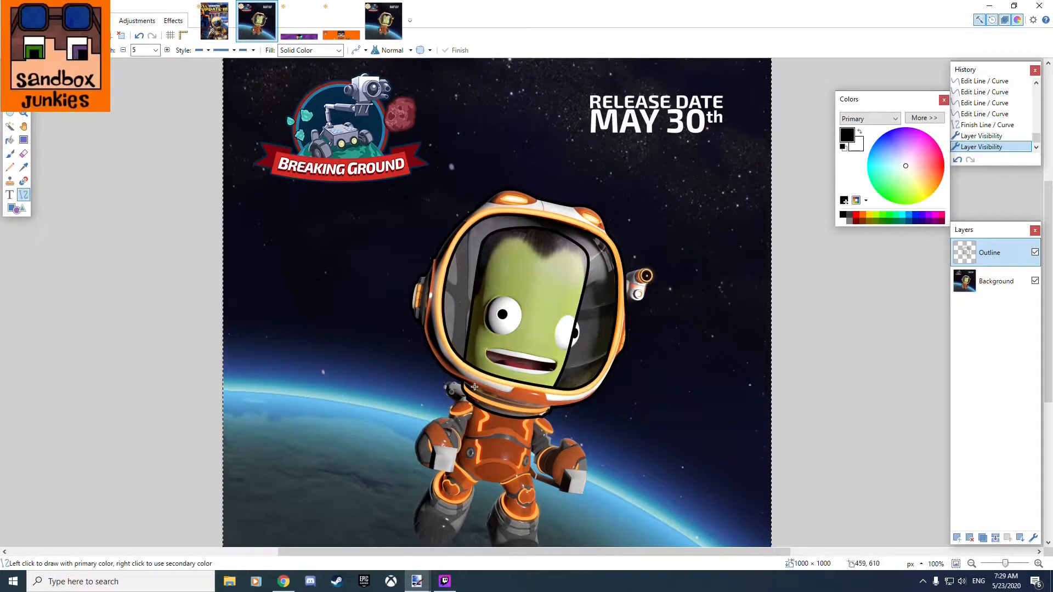
scroll(421, 383, up, 5)
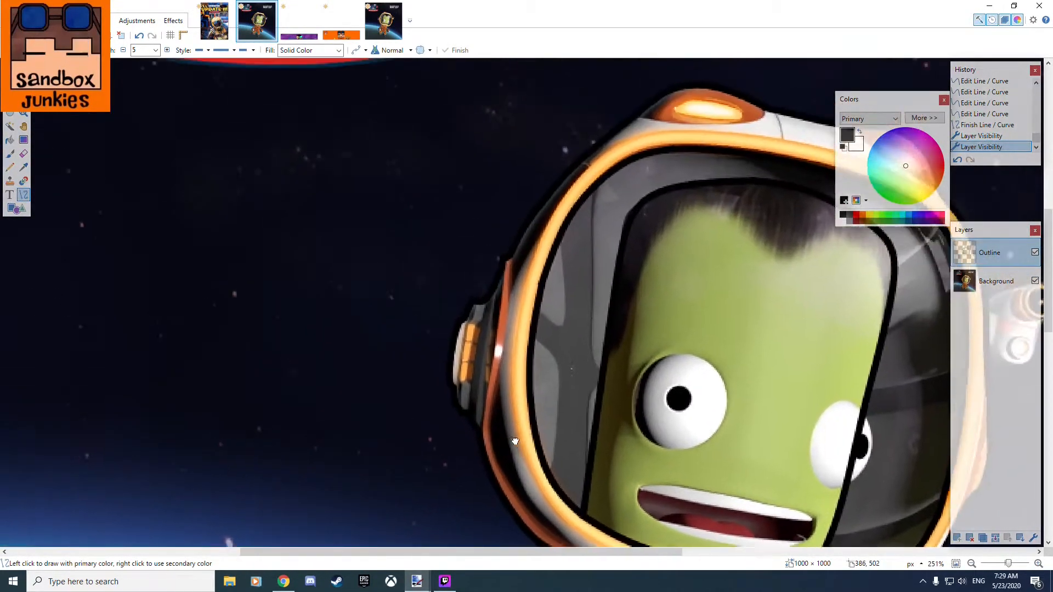
drag(662, 347, 361, 334)
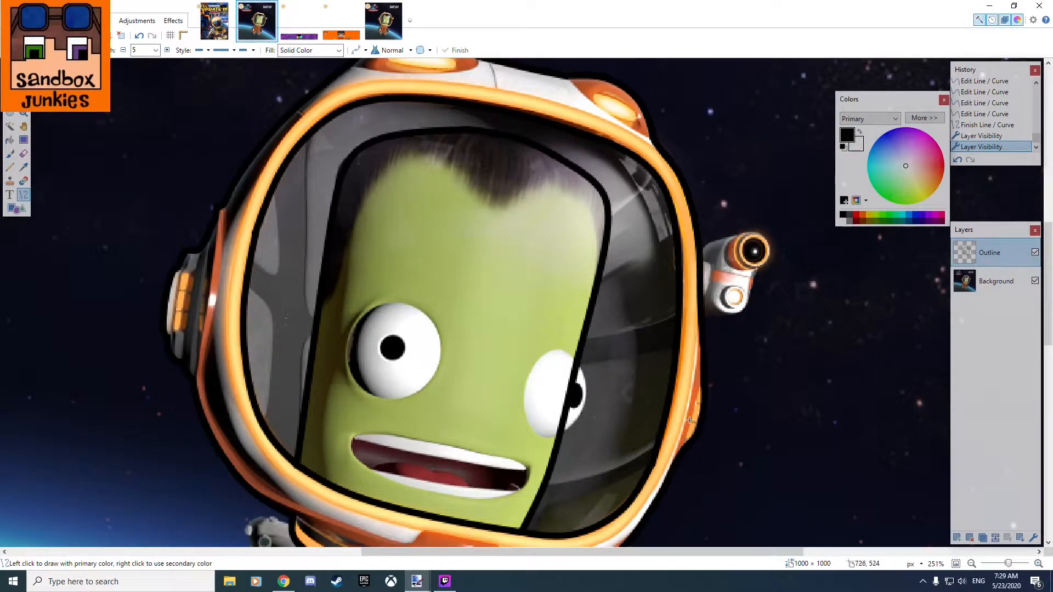
mouse_move(194, 383)
mouse_down()
mouse_move(482, 413)
mouse_move(519, 71)
mouse_up()
scroll(483, 412, up, 4)
scroll(549, 421, up, 4)
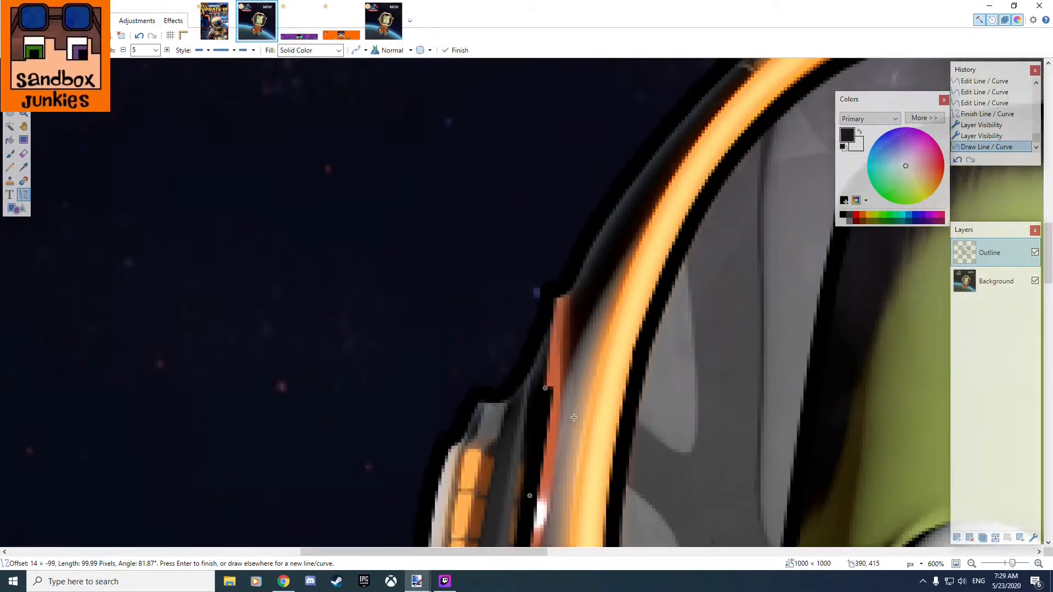
drag(547, 392, 553, 290)
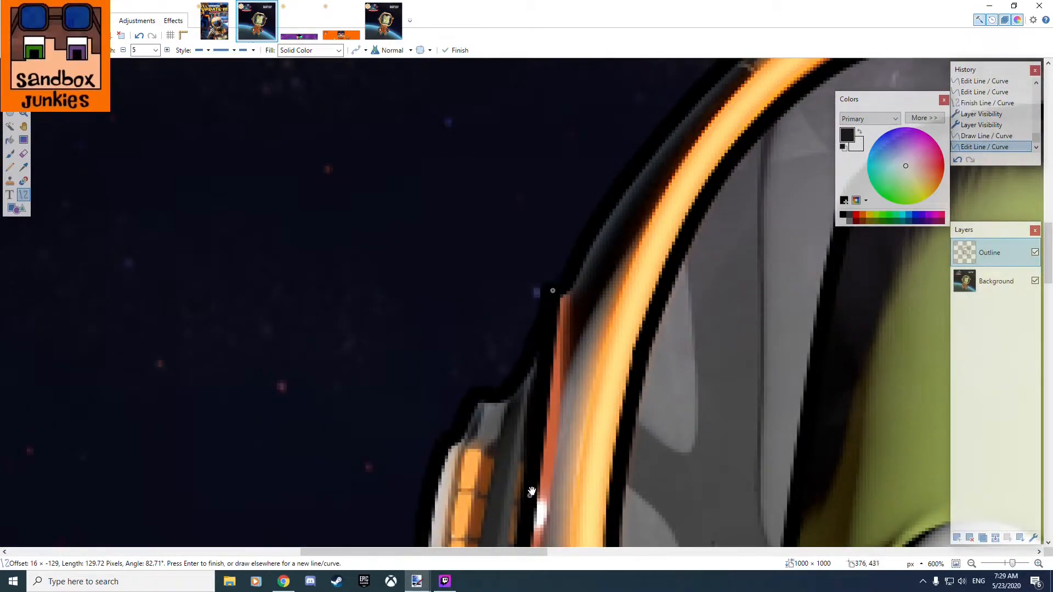
drag(531, 494, 536, 494)
scroll(549, 488, down, 5)
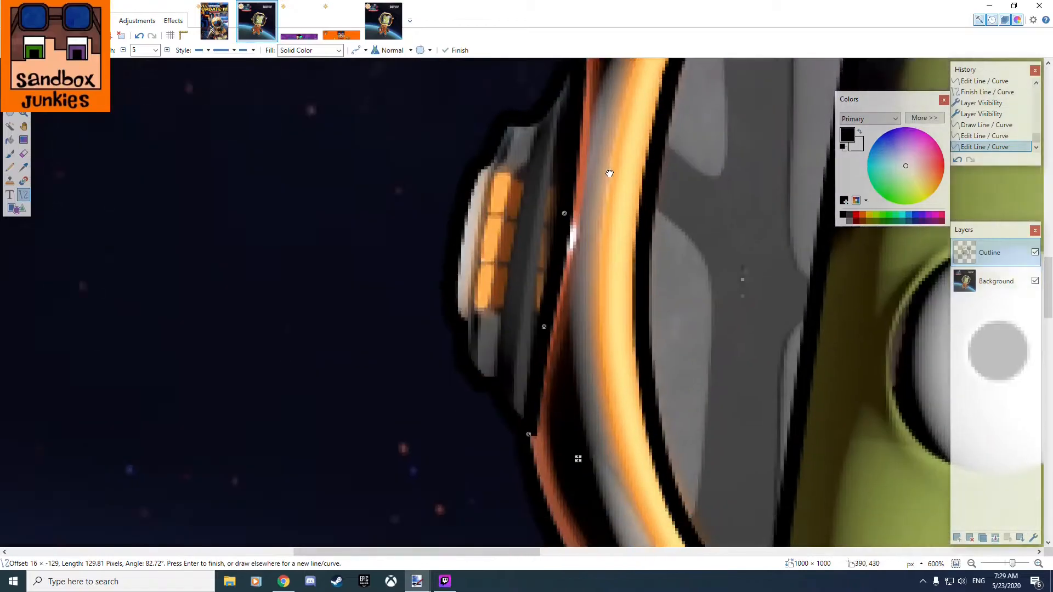
drag(533, 412, 526, 418)
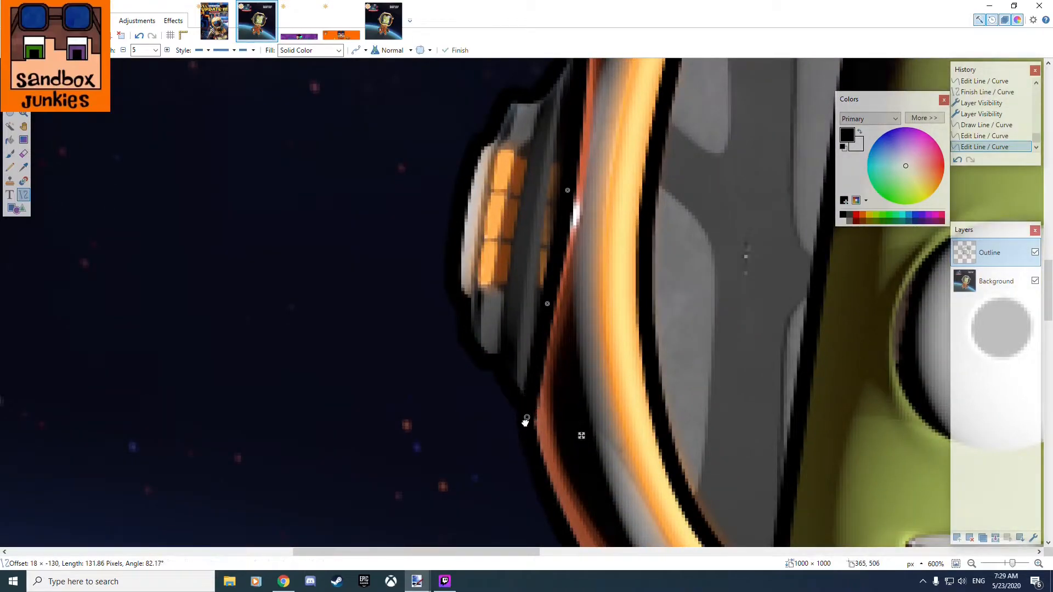
drag(550, 325, 546, 328)
scroll(606, 241, up, 3)
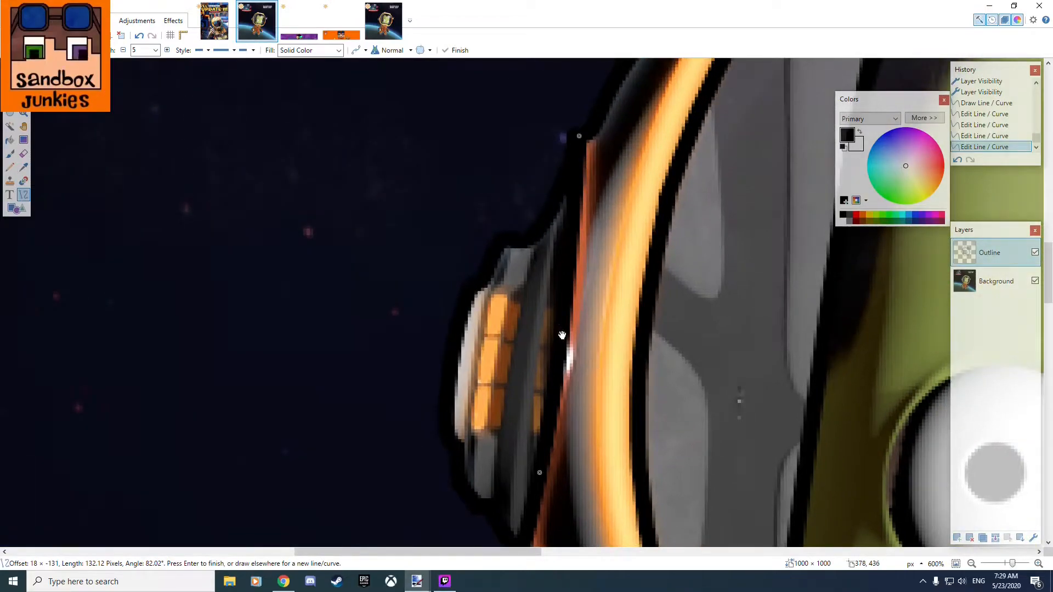
click(579, 235)
drag(576, 236, 571, 232)
drag(543, 473, 539, 473)
scroll(584, 288, down, 3)
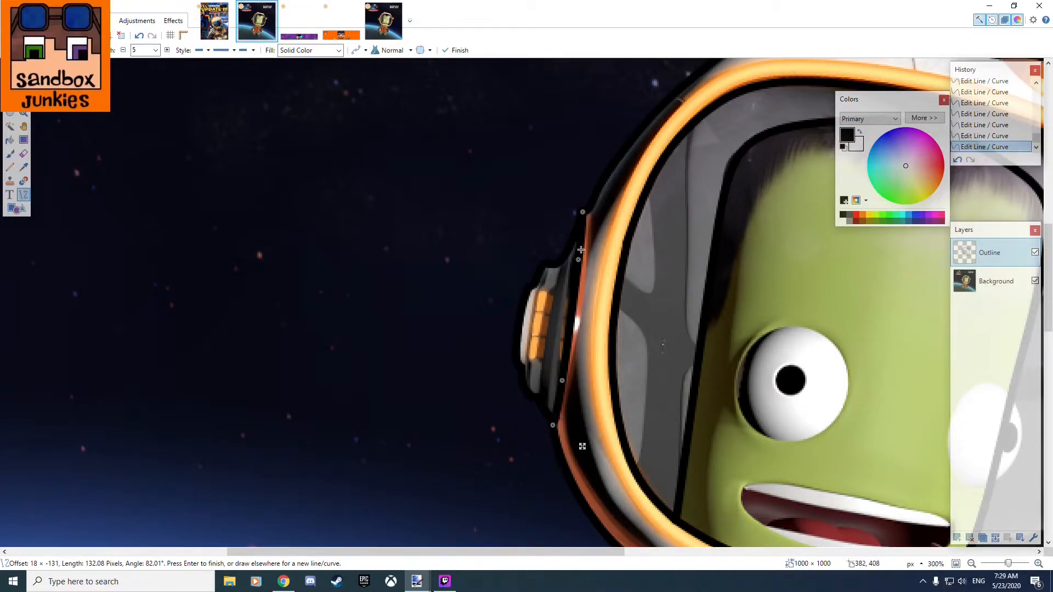
scroll(582, 343, up, 2)
key(ctrl+z)
key(ctrl+z)
key(ctrl+z)
key(ctrl+z)
key(ctrl+z)
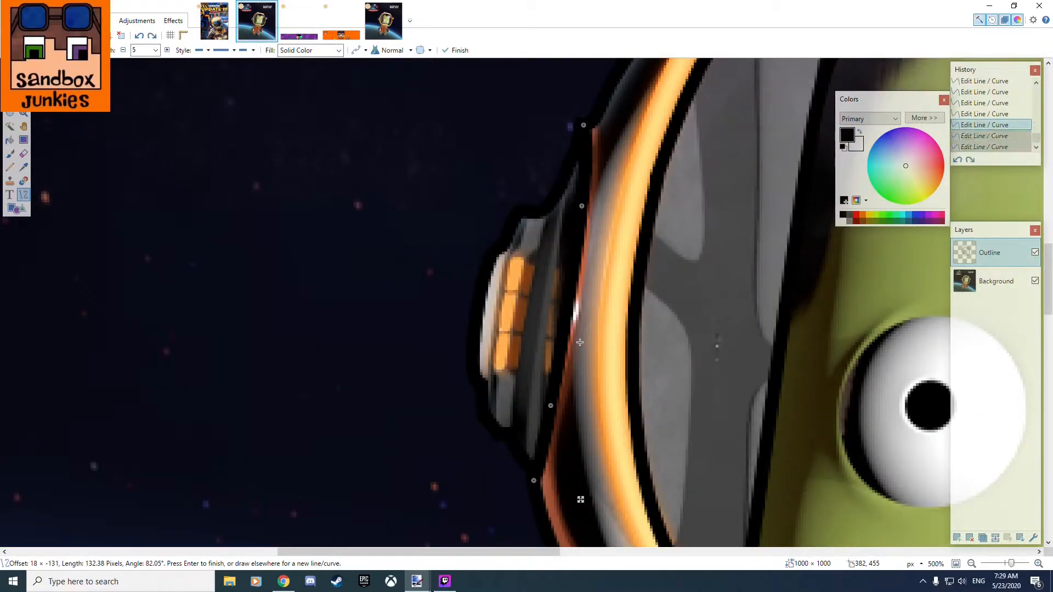
key(ctrl+z)
key(ctrl+z)
key(ctrl+z)
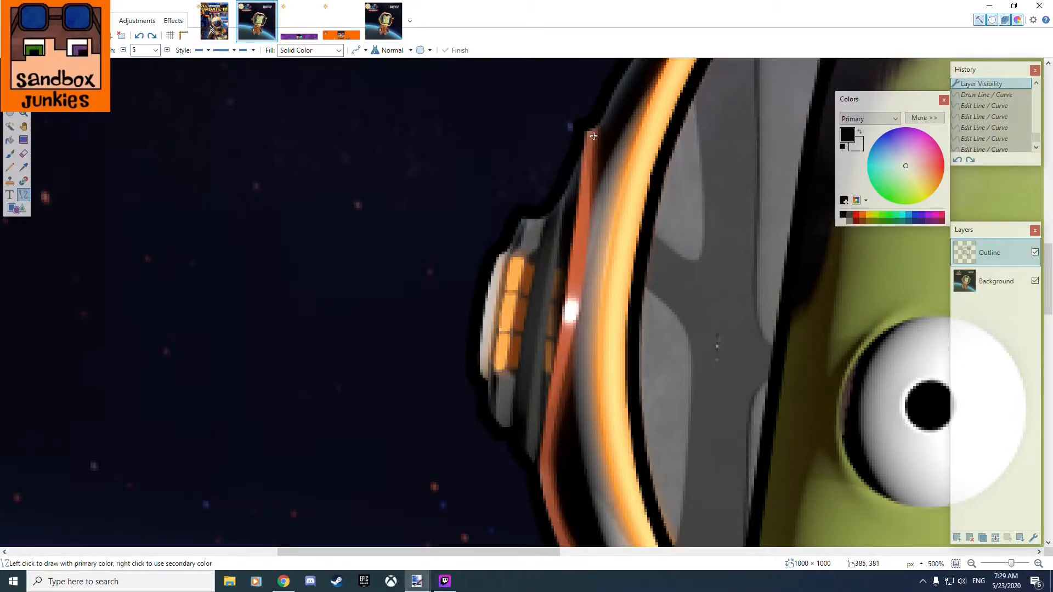
Draw a curve about 55 pixels long from the helmet's right edge over the top of the side-mounted lamp.
scroll(564, 477, down, 5)
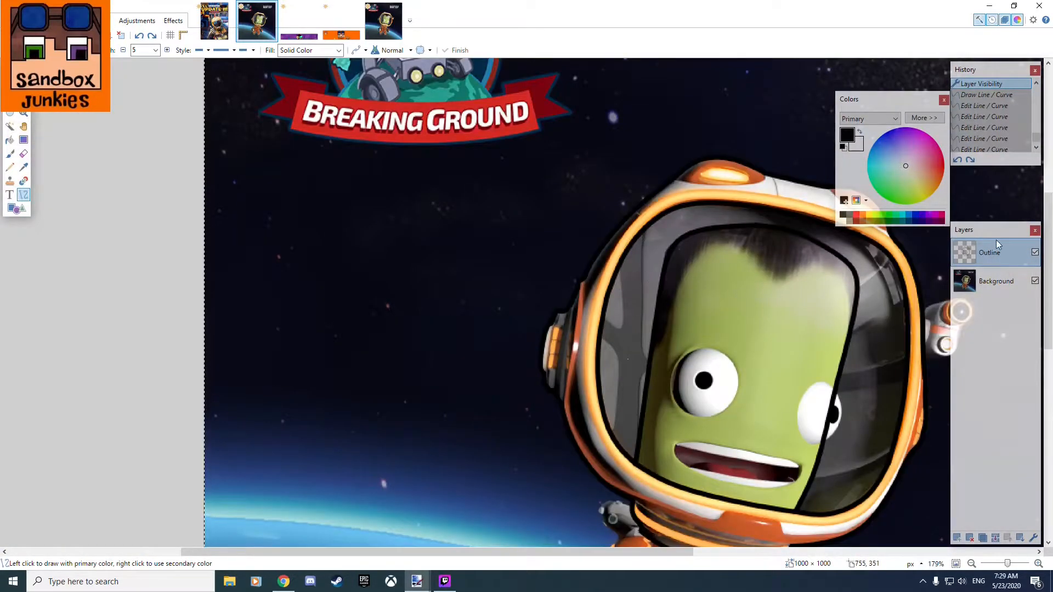
drag(674, 329, 633, 303)
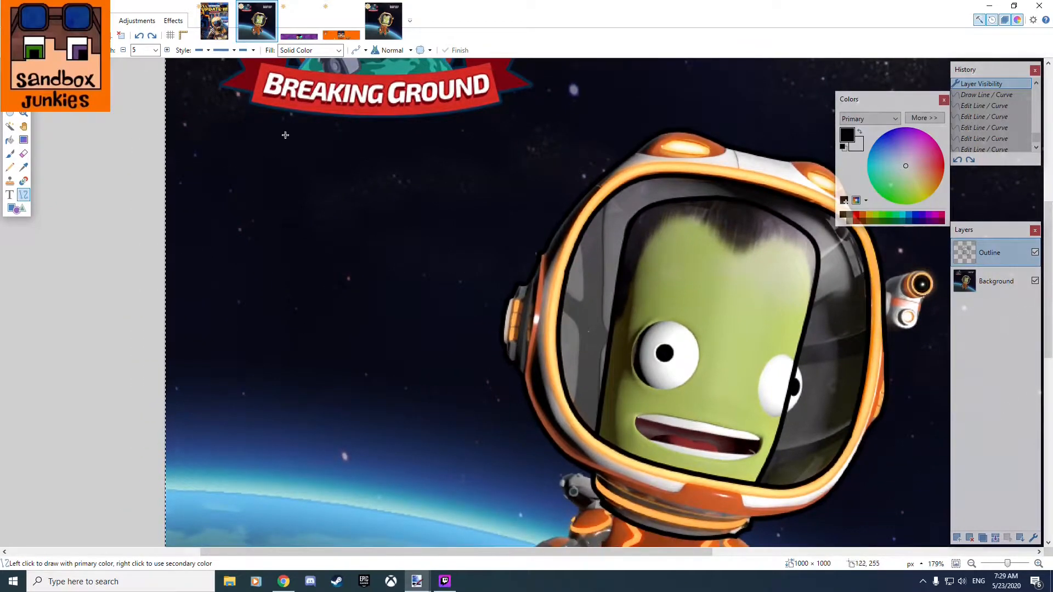
drag(475, 344, 249, 297)
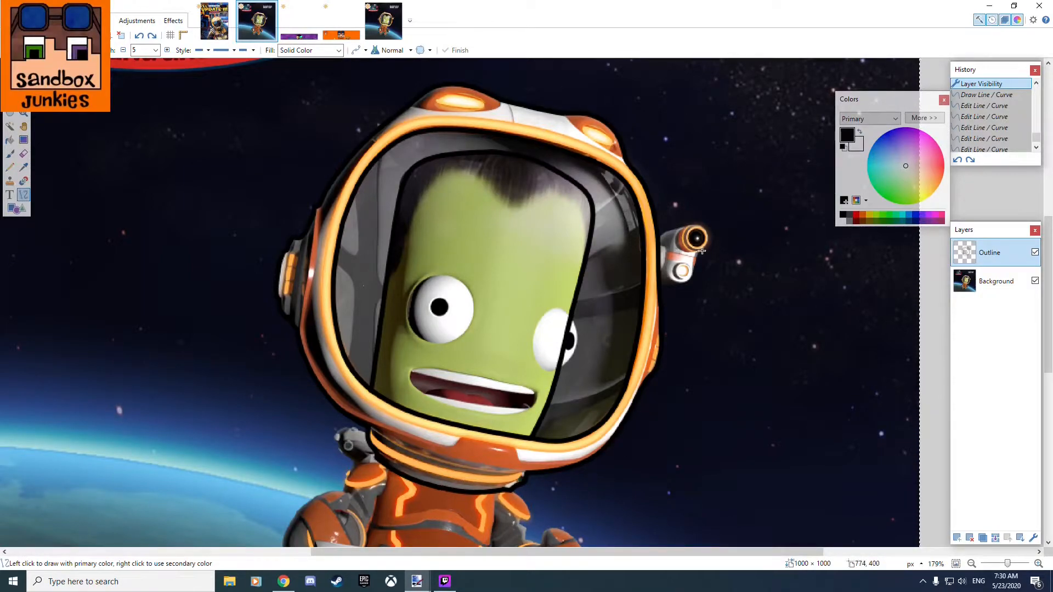
scroll(671, 239, up, 8)
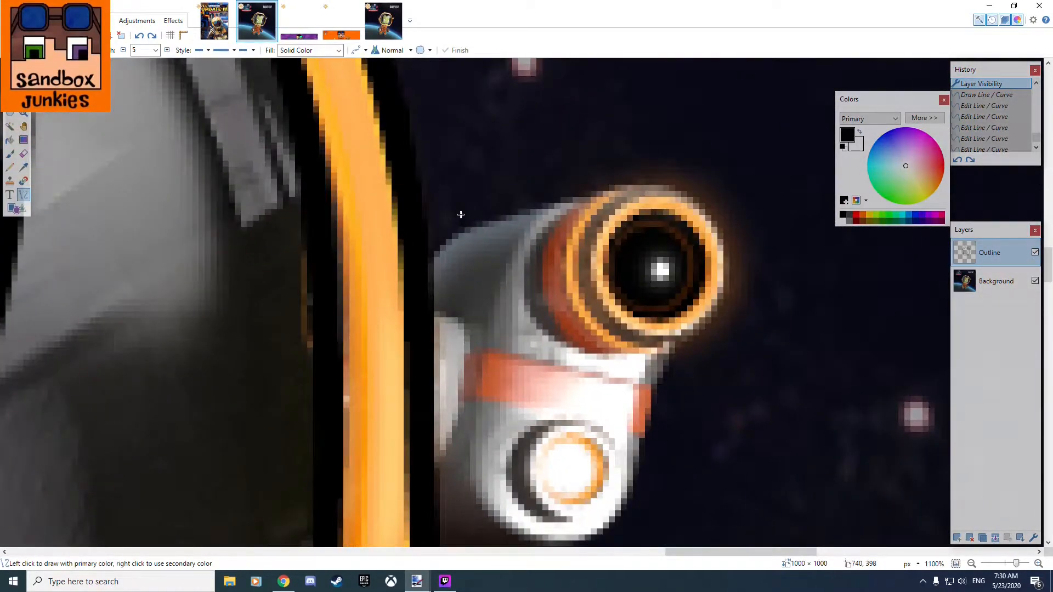
drag(461, 215, 373, 318)
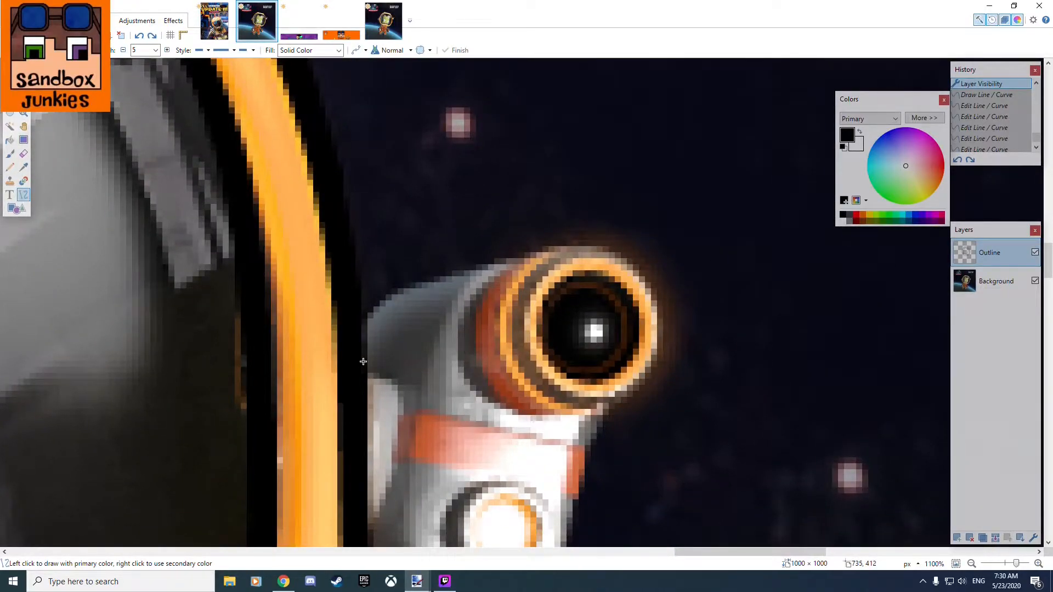
mouse_move(368, 376)
mouse_down()
mouse_move(386, 294)
mouse_move(576, 237)
mouse_move(610, 242)
mouse_move(605, 251)
mouse_up()
drag(524, 294, 521, 249)
drag(442, 320, 384, 287)
key(ctrl+z)
key(ctrl+z)
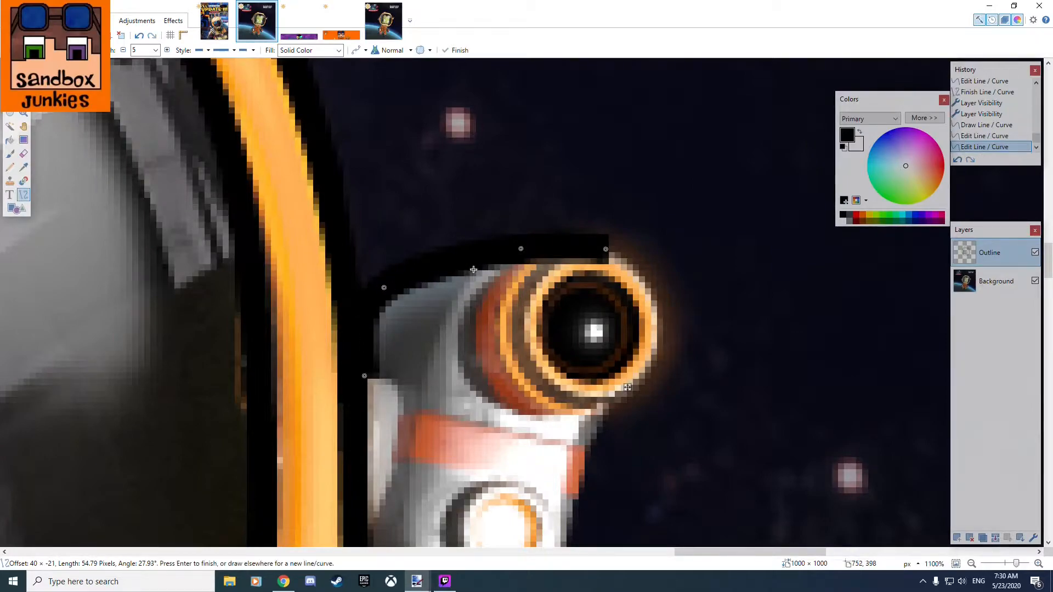
Refine the lamp's upper curve by moving its control points and raising its outer end, making it about 52 pixels long.
drag(524, 252, 495, 261)
drag(606, 250, 598, 235)
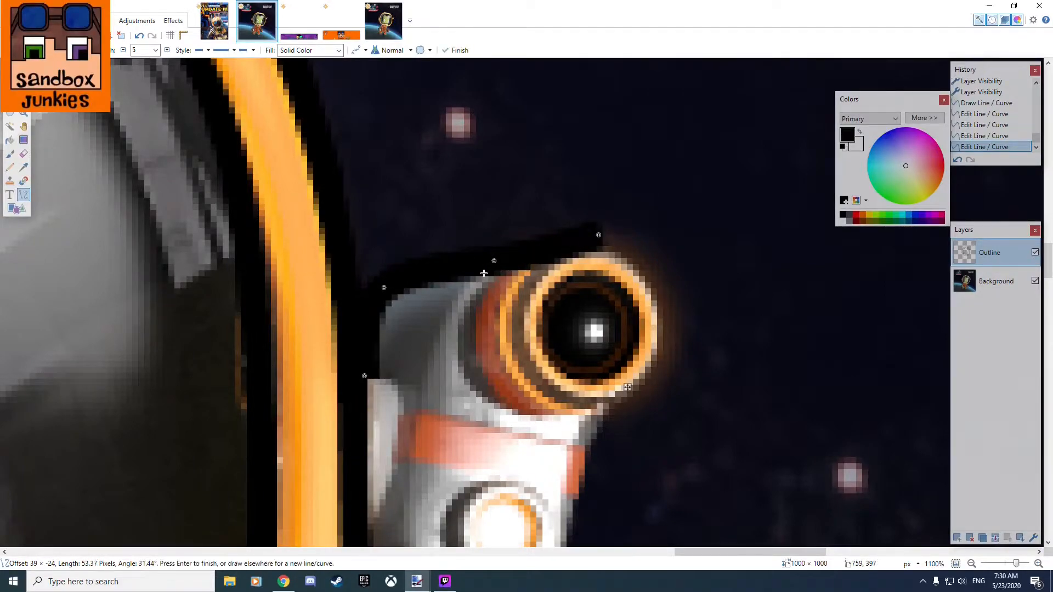
drag(385, 289, 397, 286)
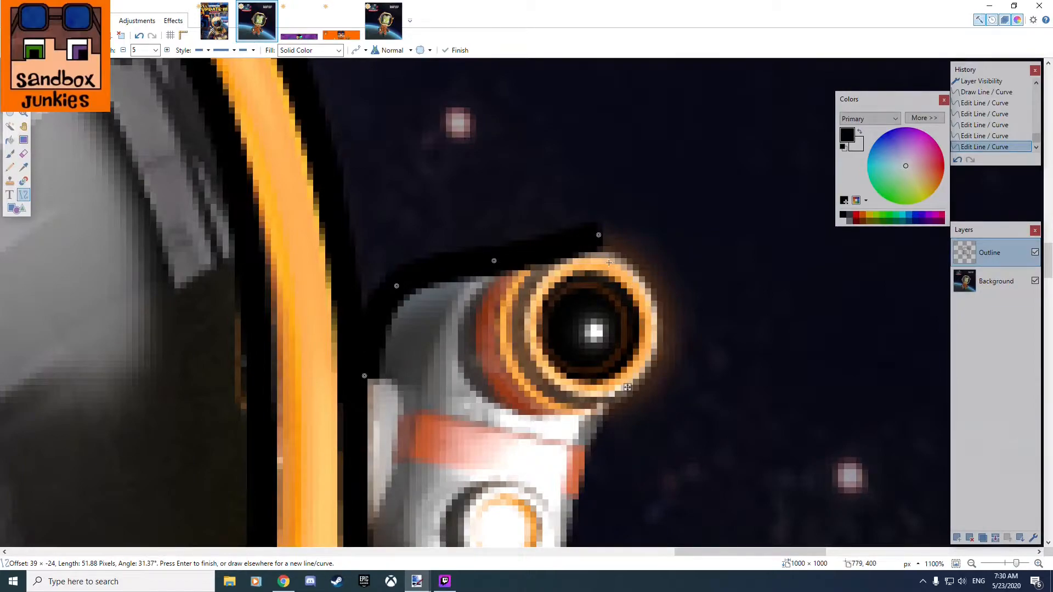
Draw a curve about 46 pixels long from the helmet's edge along the side lamp's underside, bending it up around the rounded lower end.
drag(588, 408, 480, 312)
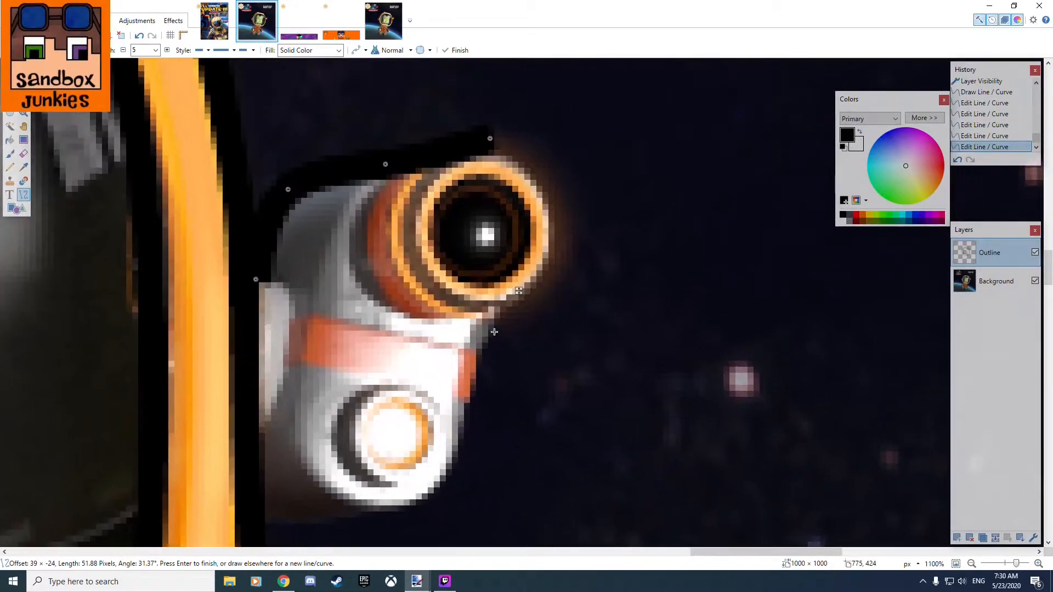
mouse_move(262, 523)
mouse_down()
mouse_move(451, 487)
mouse_move(501, 411)
mouse_move(412, 510)
mouse_move(431, 152)
mouse_up()
drag(501, 262, 458, 486)
mouse_move(273, 384)
mouse_down()
mouse_move(282, 435)
mouse_move(290, 396)
mouse_up()
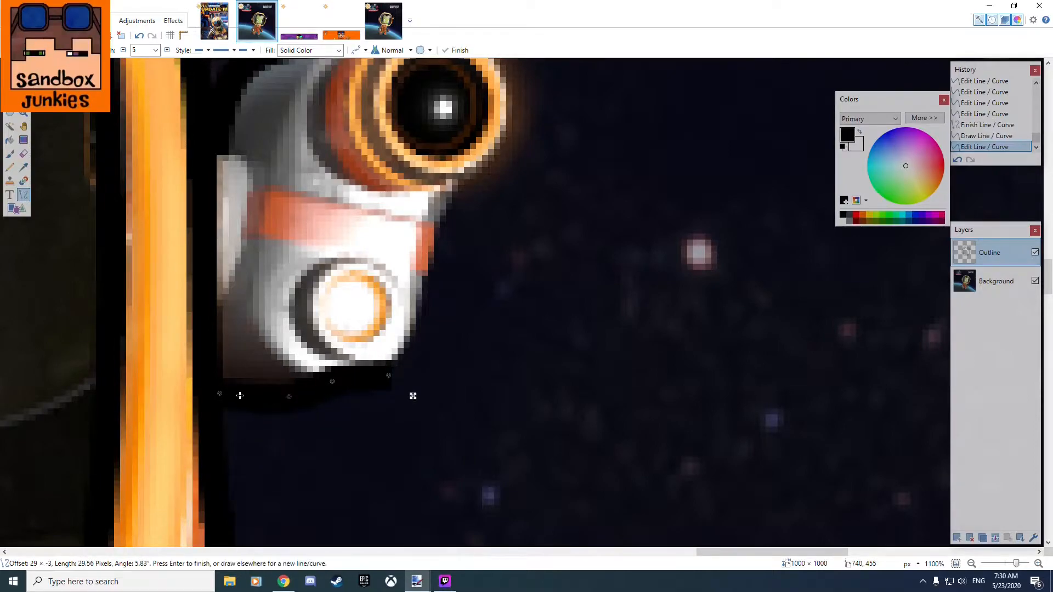
mouse_move(220, 393)
mouse_down()
mouse_move(223, 430)
mouse_move(215, 393)
mouse_up()
mouse_move(390, 378)
mouse_down()
mouse_move(432, 329)
mouse_move(422, 291)
mouse_up()
drag(333, 384, 394, 368)
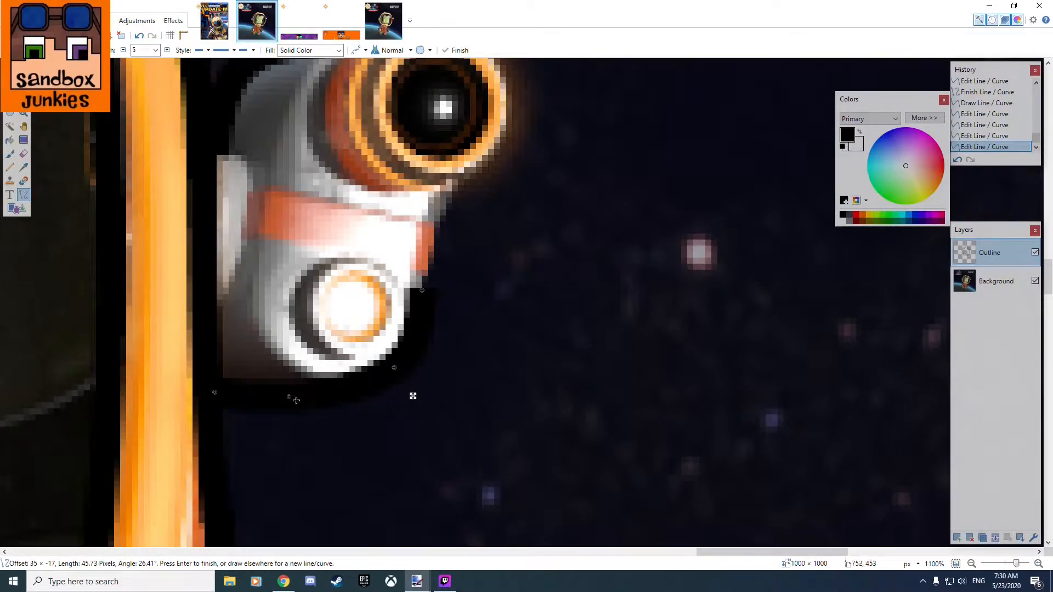
Draw a curve about 42 pixels long from the upper lamp outline's end, bending it around the outside of the round lens.
drag(476, 280, 416, 394)
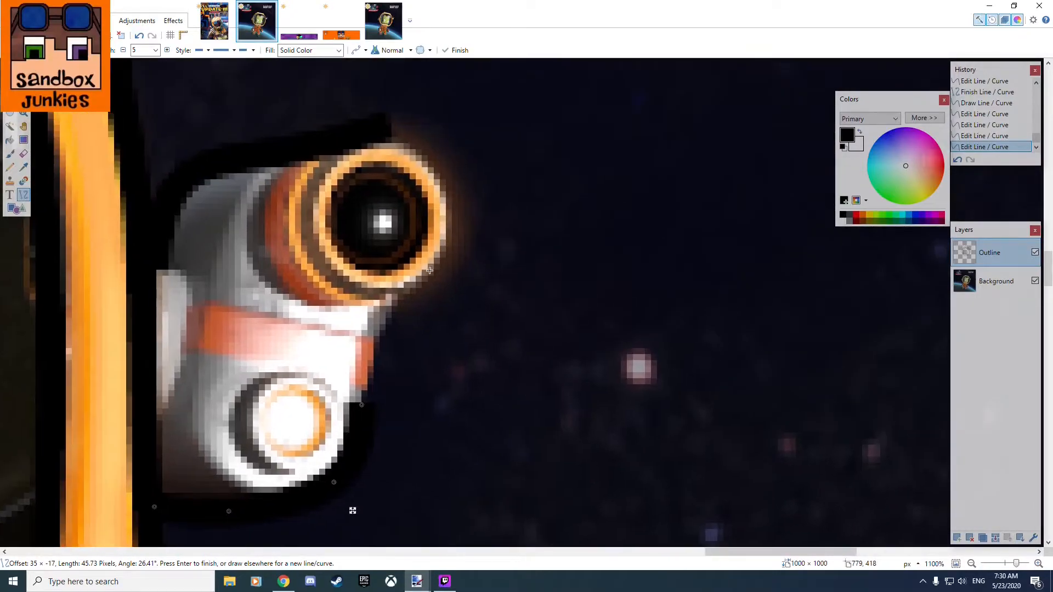
drag(515, 233, 497, 312)
mouse_move(373, 208)
mouse_down()
mouse_move(412, 376)
mouse_move(370, 388)
mouse_up()
drag(371, 267, 416, 232)
drag(370, 327, 441, 310)
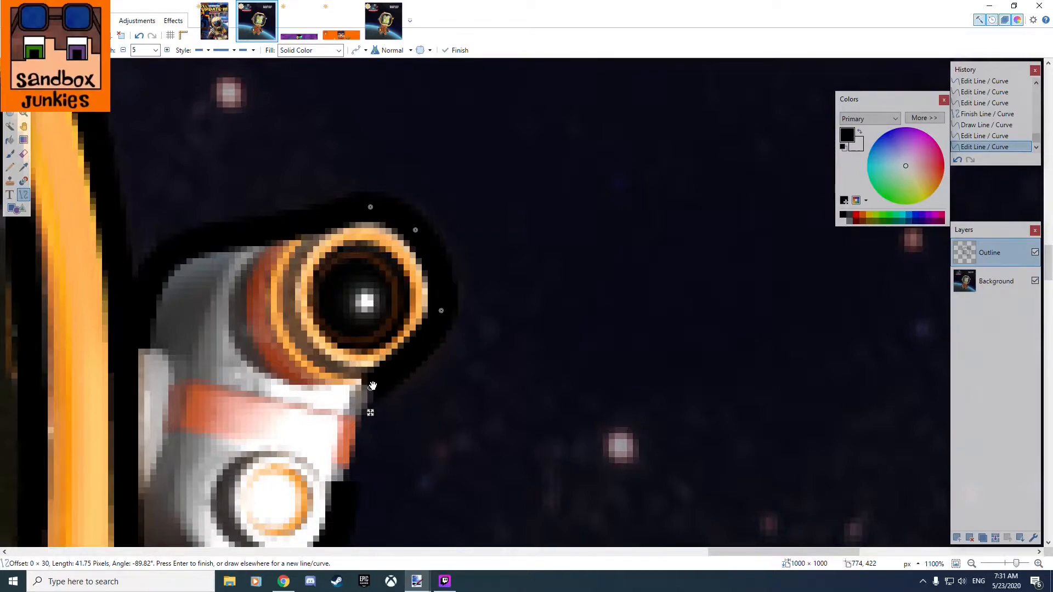
mouse_move(370, 388)
mouse_down()
mouse_move(409, 383)
mouse_move(369, 391)
mouse_up()
Refine the lens curve's start, lower bend and lower end to follow the orange ring, making it about 41 pixels long.
drag(453, 222, 557, 306)
scroll(506, 322, up, 5)
scroll(423, 235, up, 3)
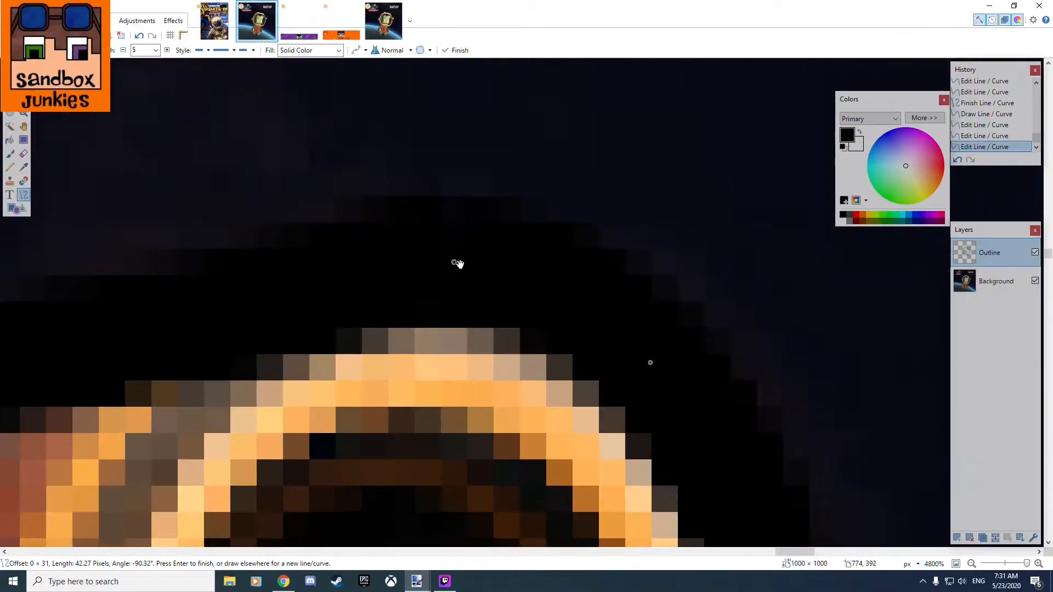
mouse_move(450, 265)
mouse_down()
mouse_move(511, 266)
mouse_move(433, 259)
mouse_up()
scroll(392, 287, down, 12)
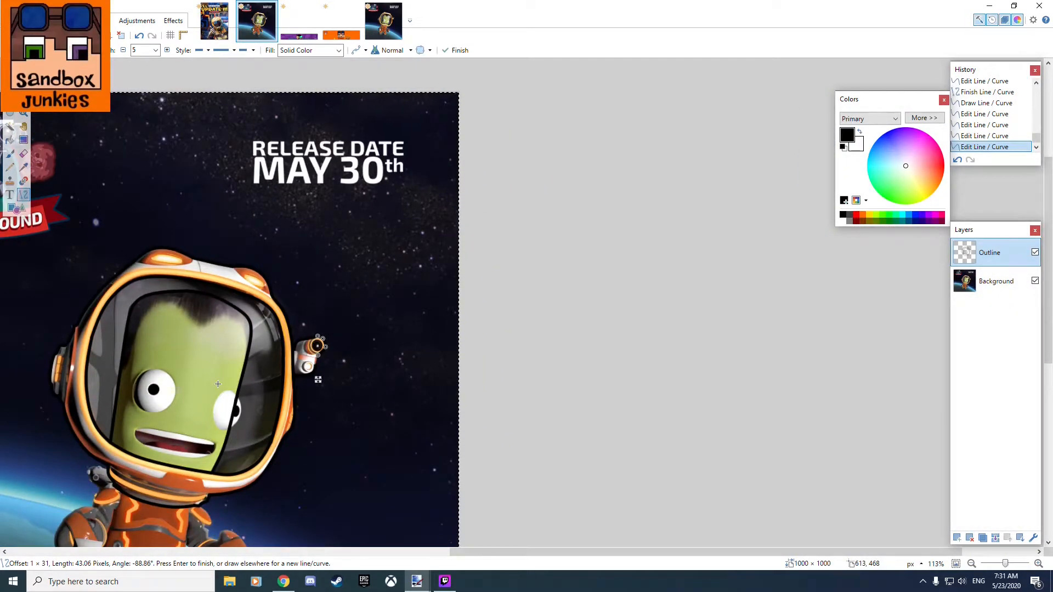
scroll(318, 345, up, 9)
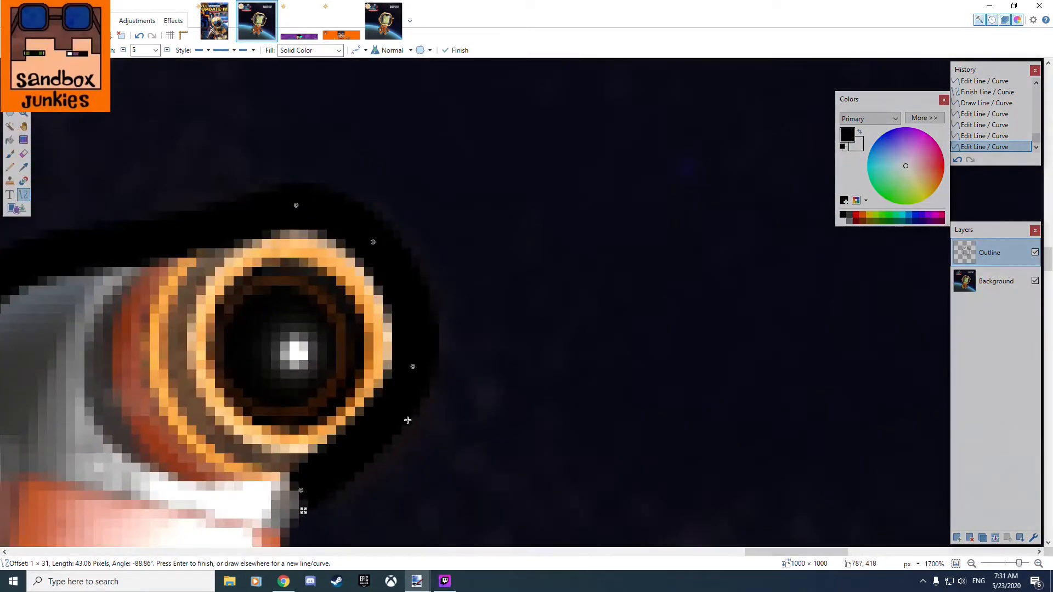
mouse_move(414, 366)
mouse_down()
mouse_move(447, 373)
mouse_move(411, 385)
mouse_up()
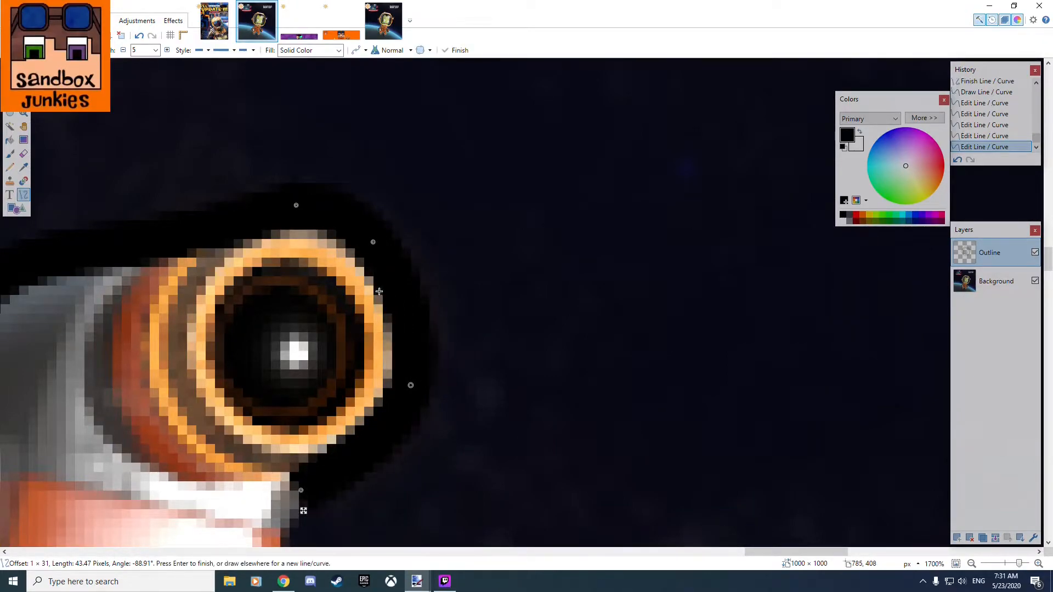
drag(343, 482, 392, 388)
Draw a curve about 23 pixels long joining the lamp's lower outline to the lens curve, bent inward along the lamp's edge.
drag(398, 481, 435, 360)
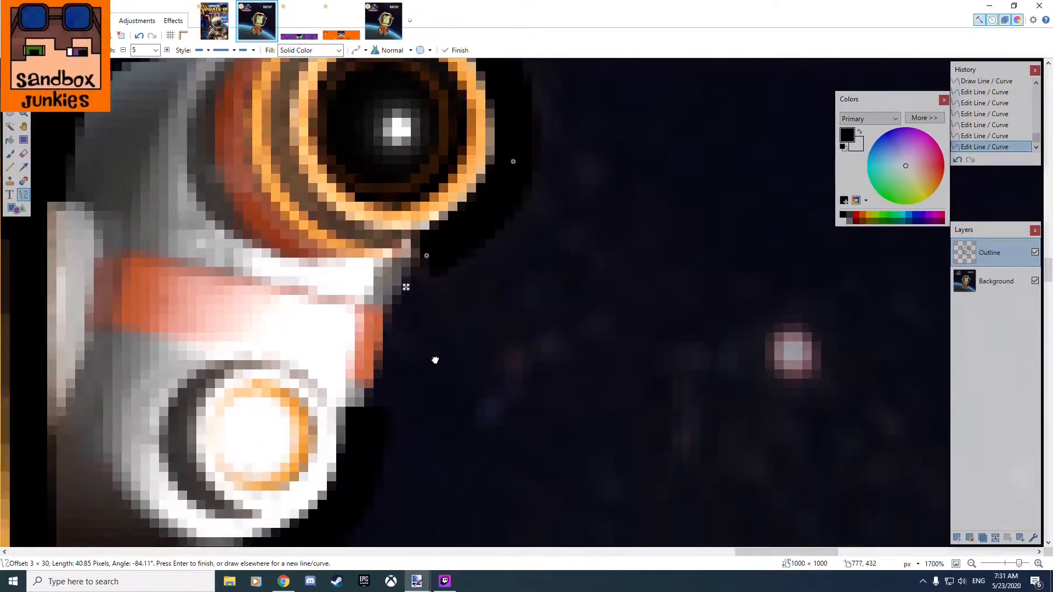
mouse_move(365, 438)
mouse_down()
mouse_move(421, 249)
mouse_move(453, 283)
mouse_move(443, 262)
mouse_up()
drag(419, 318, 389, 312)
drag(393, 375, 366, 380)
mouse_move(368, 430)
mouse_down()
mouse_move(353, 434)
mouse_move(362, 436)
mouse_up()
scroll(444, 402, down, 3)
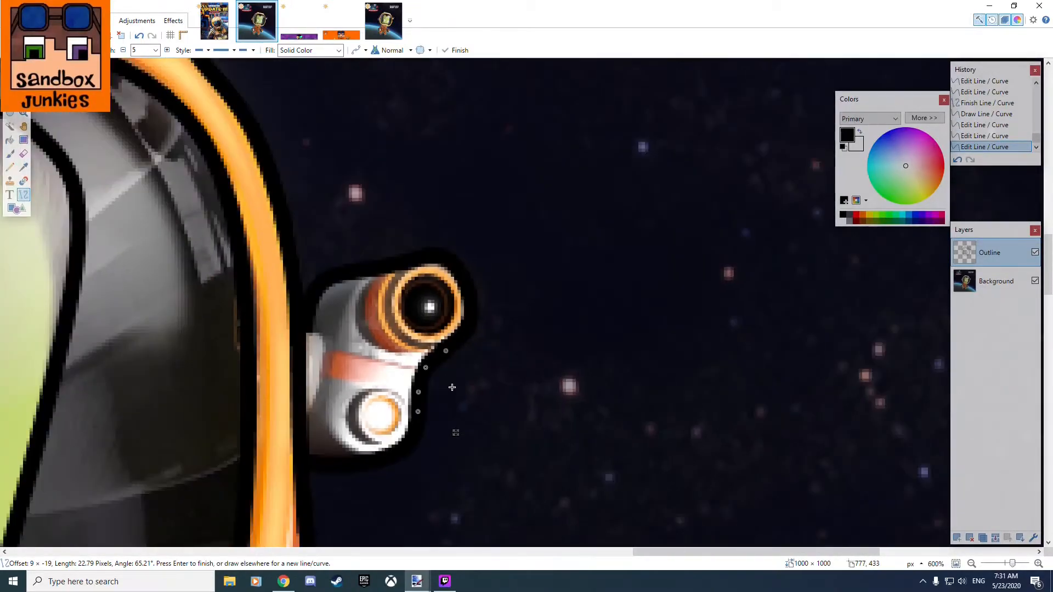
Hide the Background layer to examine the outline with the side lamp on its own, and show the layer again.
click(1036, 281)
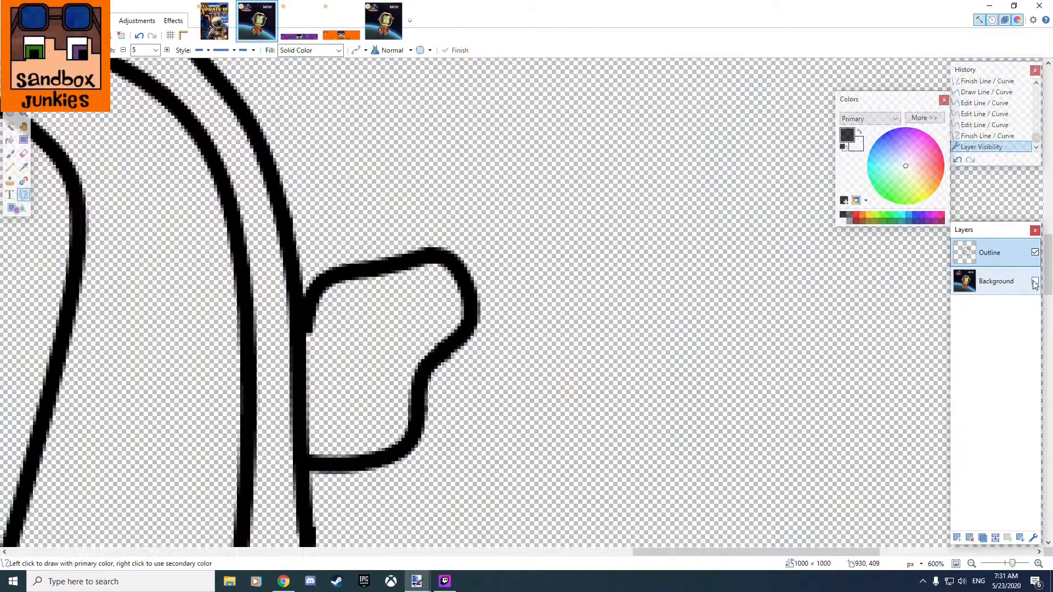
scroll(472, 250, down, 6)
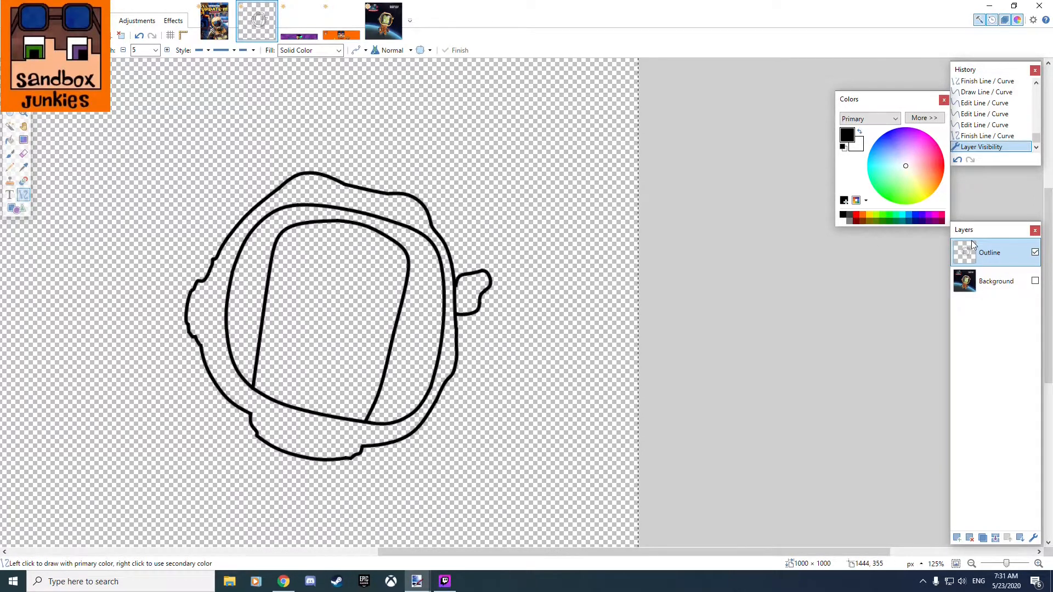
click(1036, 280)
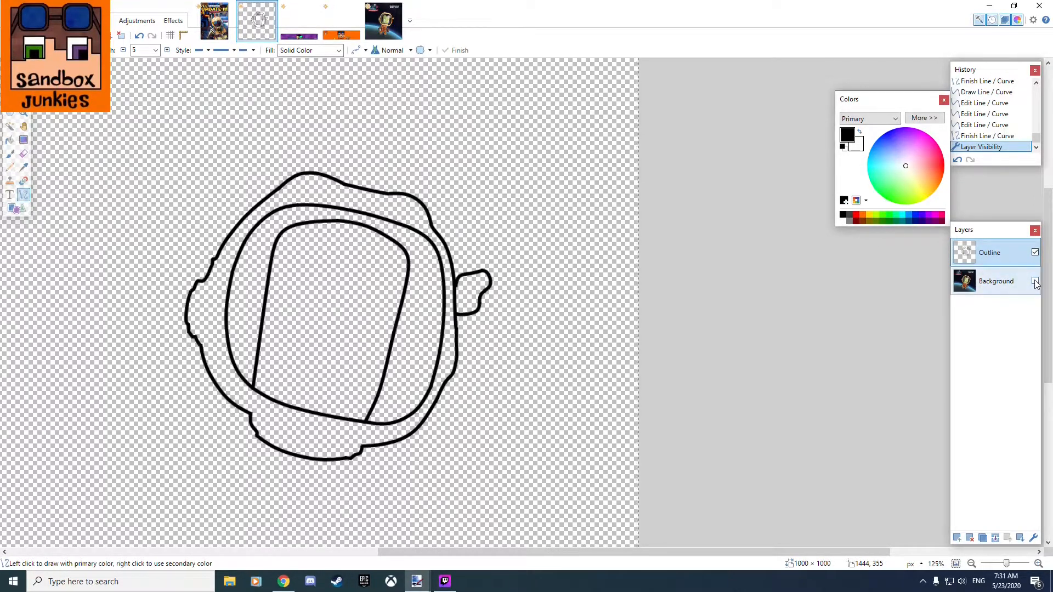
Add a new layer above the Outline layer.
scroll(293, 344, up, 5)
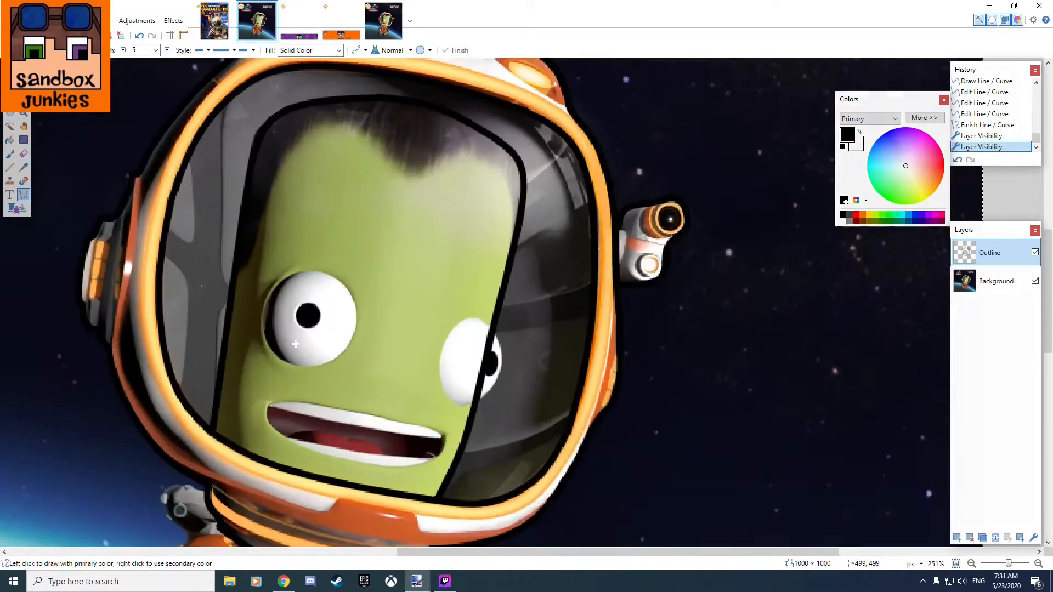
click(957, 539)
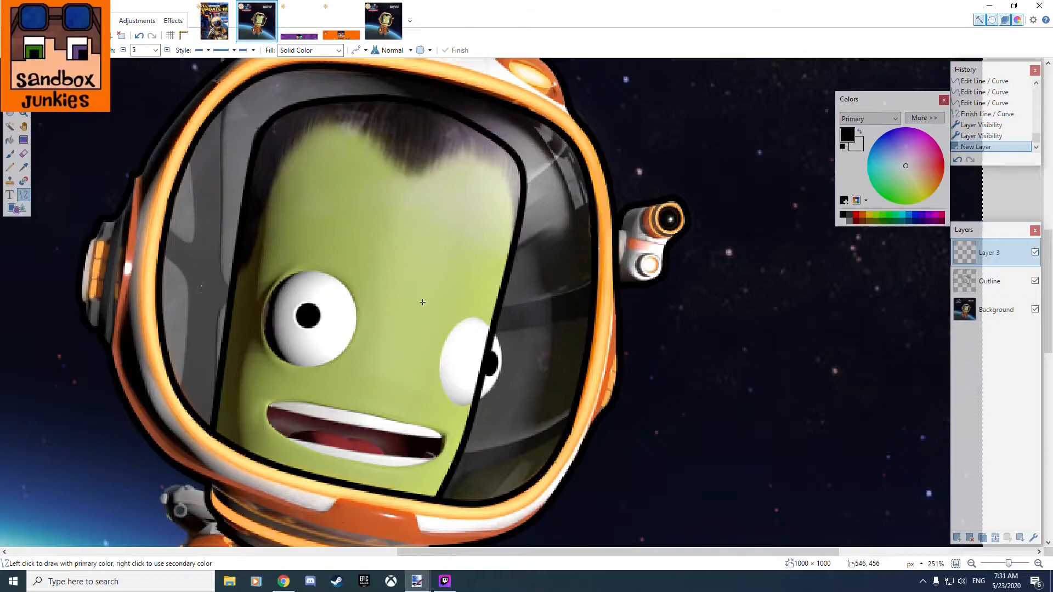
Trace the left edge of the partly covered right eye with a 2-pixel-wide curve about 81 pixels long, bent around the eyeball.
scroll(422, 303, up, 4)
scroll(430, 269, down, 3)
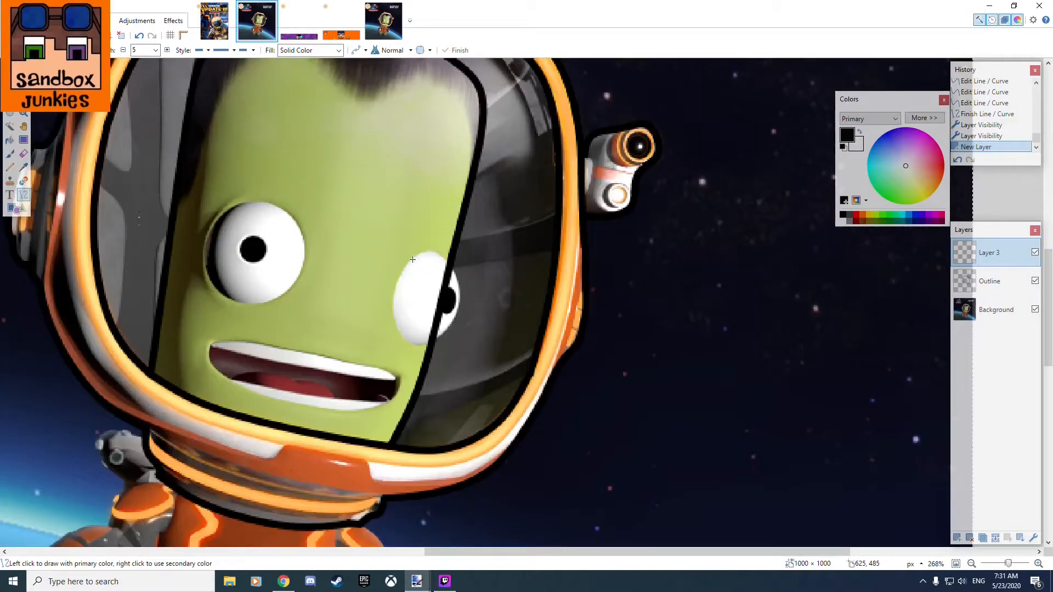
click(155, 50)
click(137, 70)
scroll(467, 263, up, 5)
mouse_move(506, 245)
mouse_down()
mouse_move(423, 278)
mouse_move(454, 541)
mouse_move(455, 497)
mouse_up()
drag(472, 412, 409, 428)
drag(492, 328, 419, 301)
drag(408, 427, 400, 421)
drag(508, 246, 488, 249)
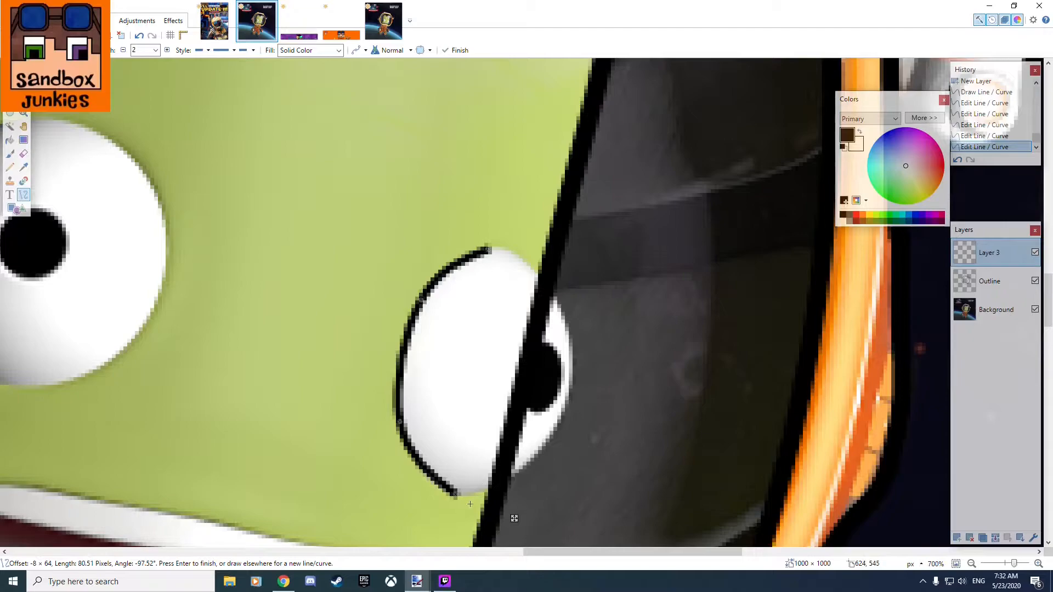
key(Return)
Try to trace the right eye's remaining edge with one curve about 93 pixels long, bent outward past the pupil.
drag(491, 249, 456, 496)
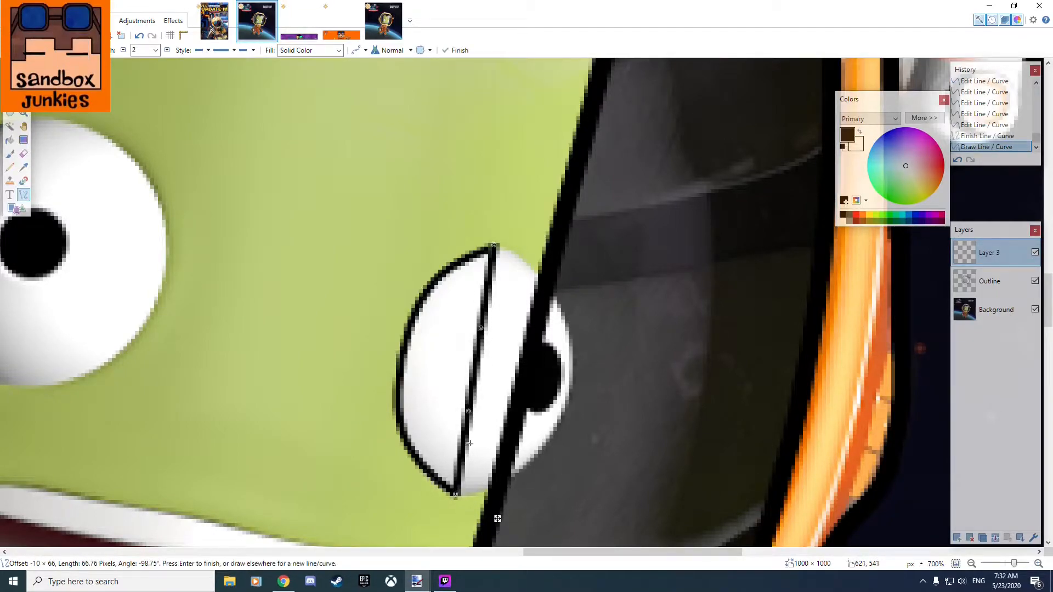
drag(467, 414, 553, 428)
drag(478, 329, 564, 317)
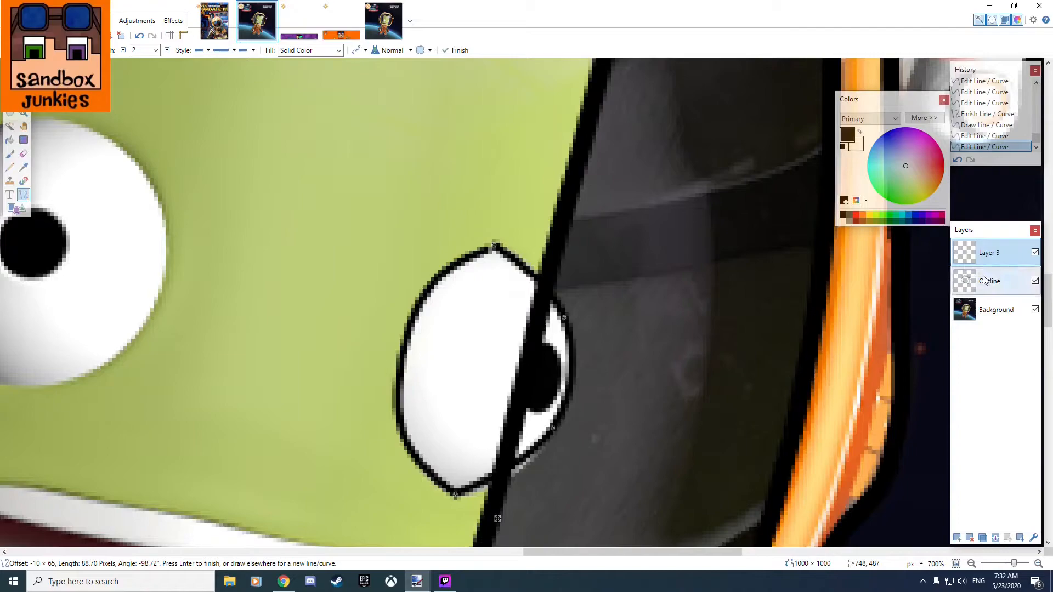
mouse_move(991, 311)
mouse_down()
mouse_move(994, 278)
mouse_move(994, 309)
mouse_up()
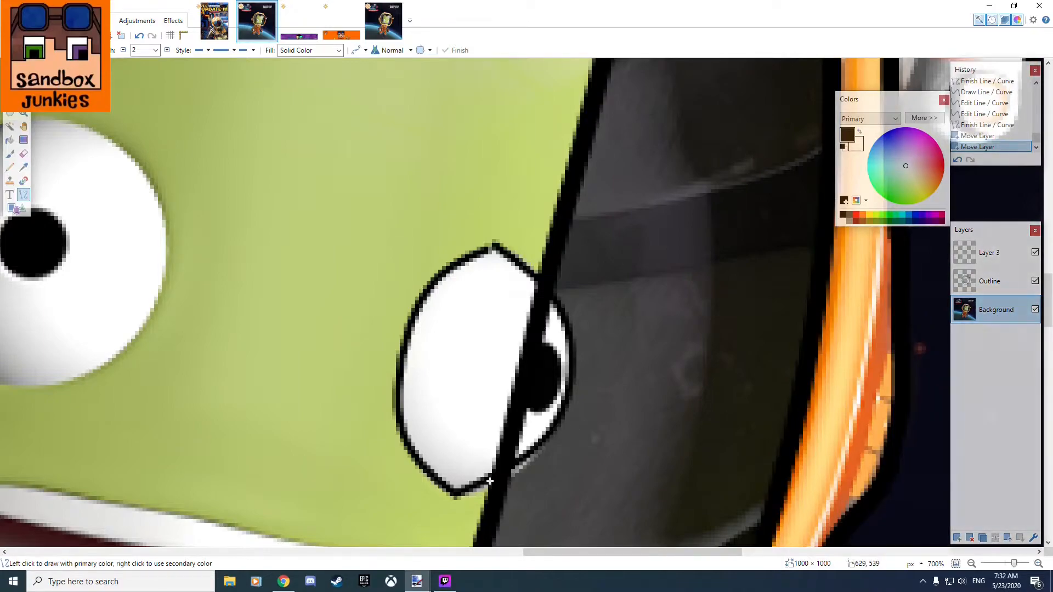
key(ctrl+z)
key(ctrl+z)
key(ctrl+z)
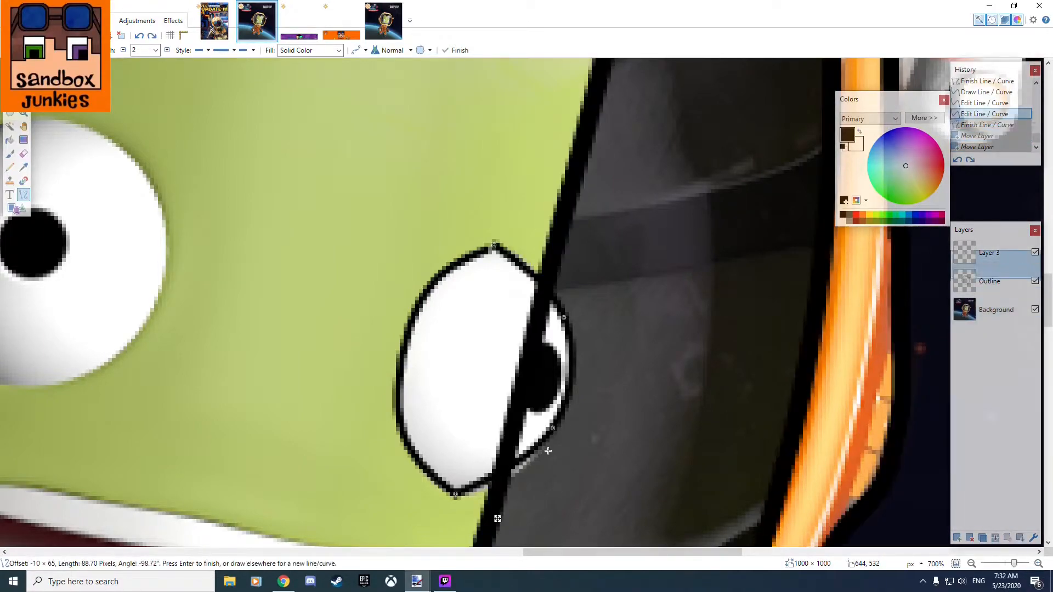
mouse_move(551, 431)
mouse_down()
mouse_move(537, 436)
mouse_move(555, 447)
mouse_up()
drag(456, 494, 453, 495)
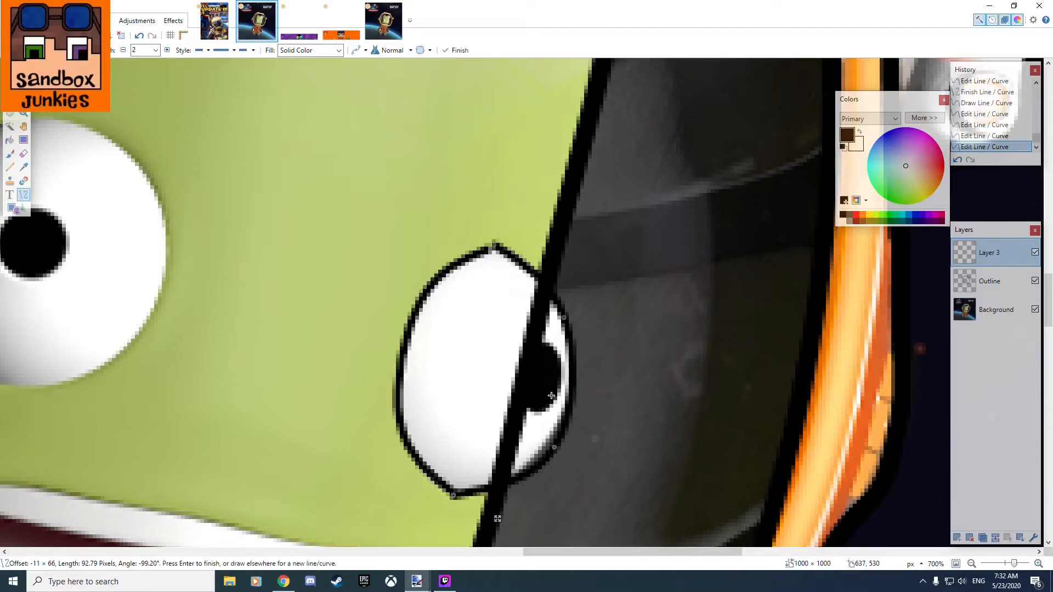
drag(571, 321, 571, 317)
drag(496, 246, 493, 250)
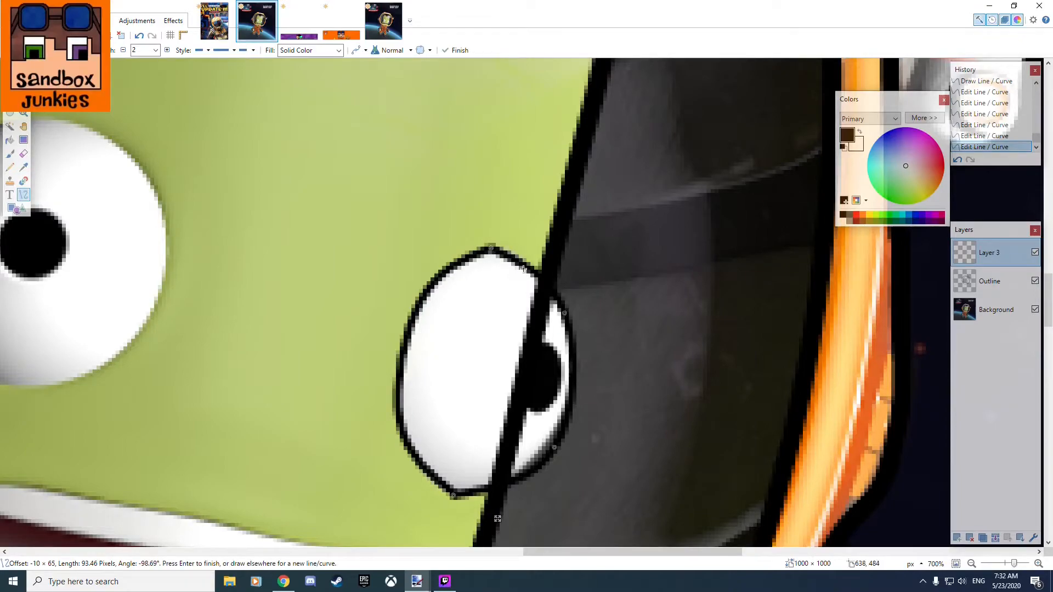
Undo the whole curve on the right eye's outer edge, keeping only the left-edge curve.
key(ctrl+z)
key(ctrl+z)
key(ctrl+z)
key(ctrl+z)
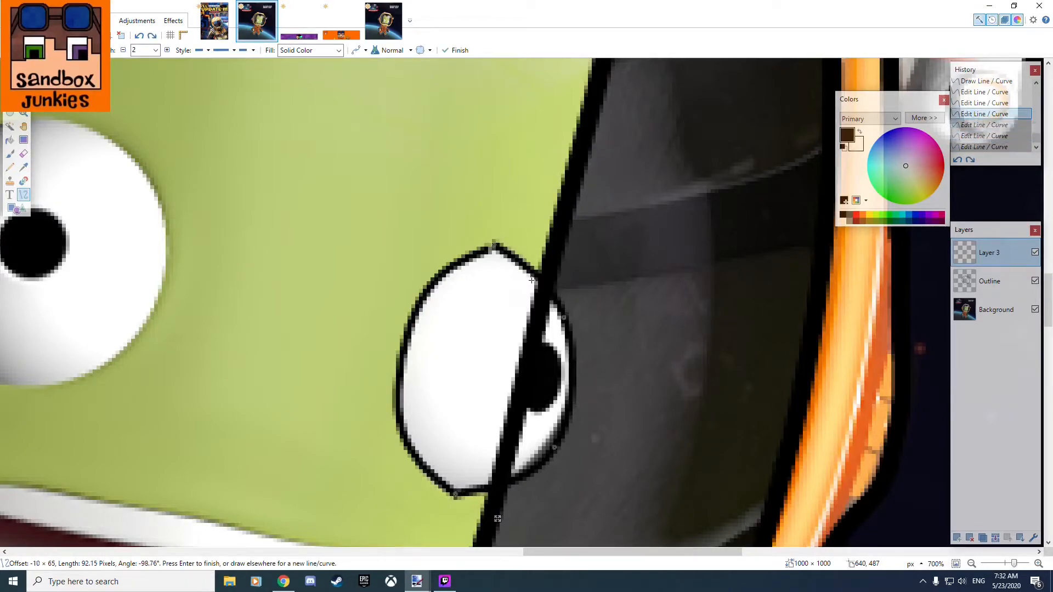
key(ctrl+z)
key(ctrl+z)
key(ctrl+z)
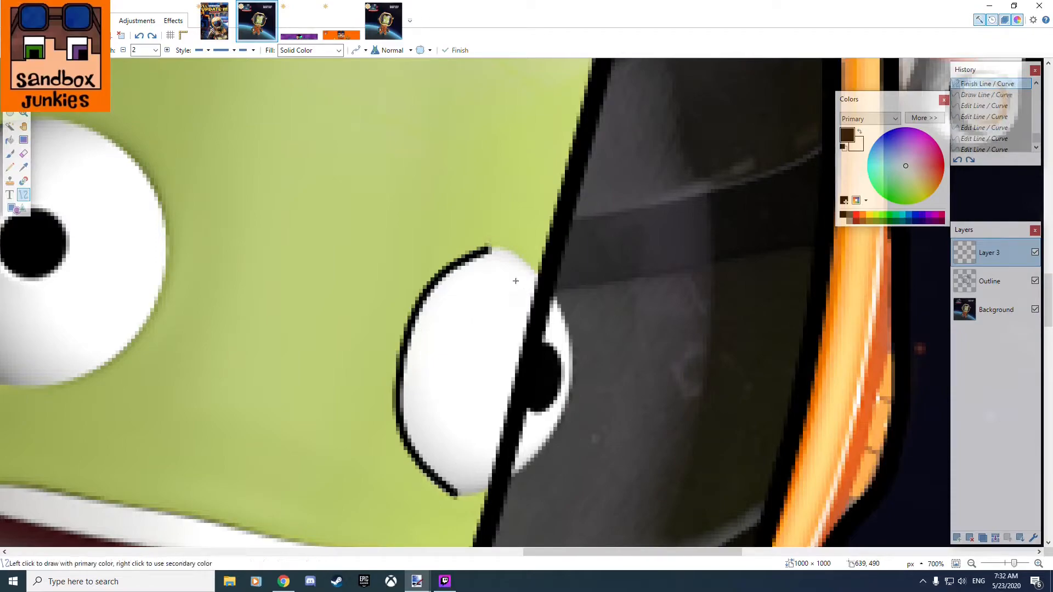
Trace the right eye's upper-right edge with a curve about 46 pixels long, its start blended into the left-edge curve.
drag(487, 248, 571, 379)
drag(517, 292, 523, 264)
drag(544, 335, 557, 307)
scroll(497, 255, up, 1)
scroll(500, 254, up, 4)
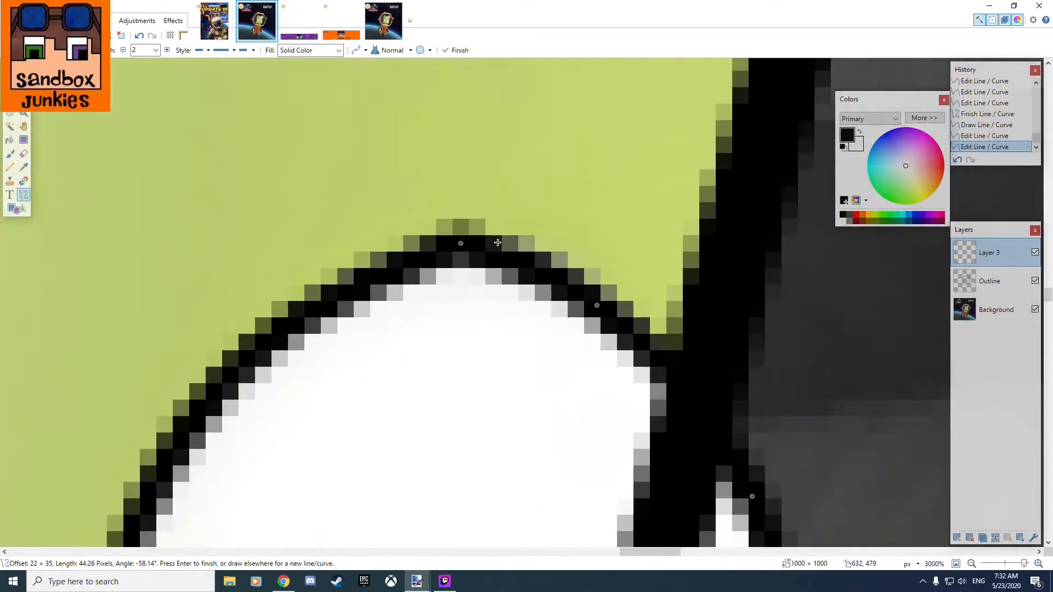
drag(463, 244, 436, 251)
drag(599, 307, 562, 274)
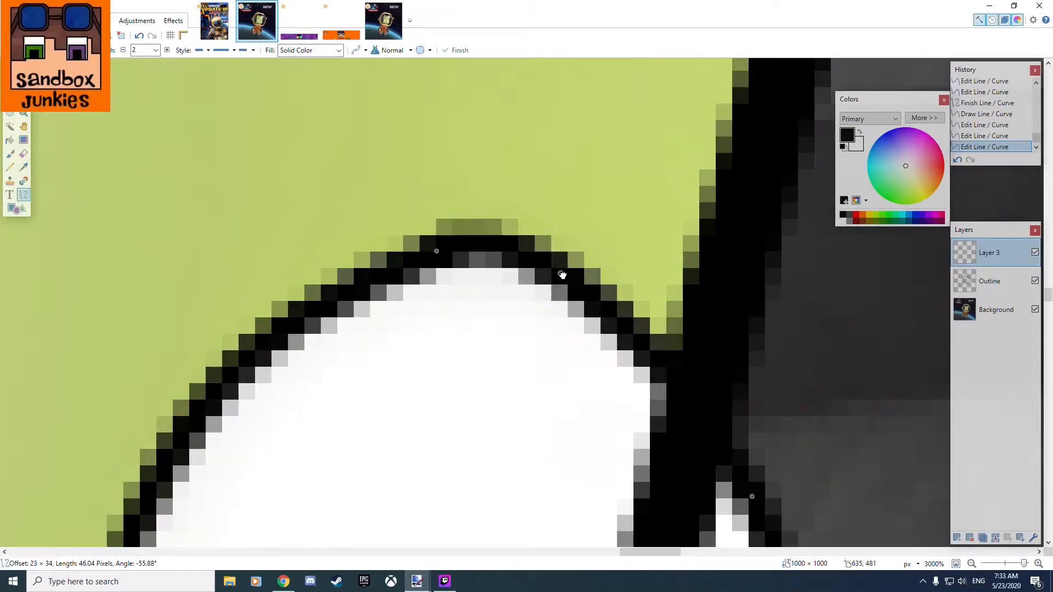
scroll(694, 360, down, 4)
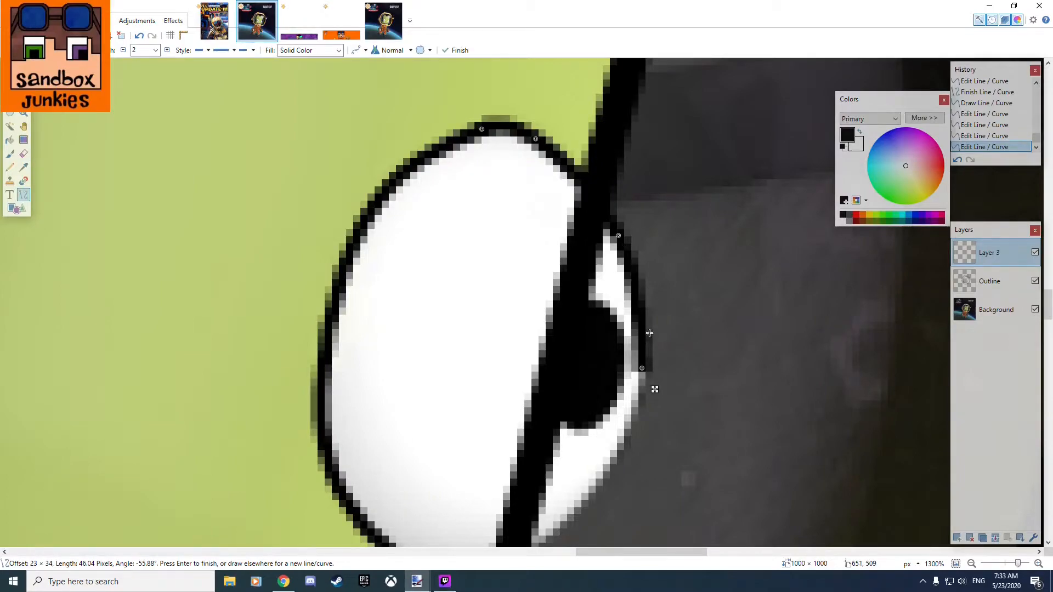
Close the right eye's outline with a curve about 47 pixels long, bent along the lower-right edge and joined to the upper curve.
scroll(652, 384, down, 4)
mouse_move(465, 362)
mouse_down()
mouse_move(571, 329)
mouse_move(684, 147)
mouse_up()
drag(528, 289, 514, 344)
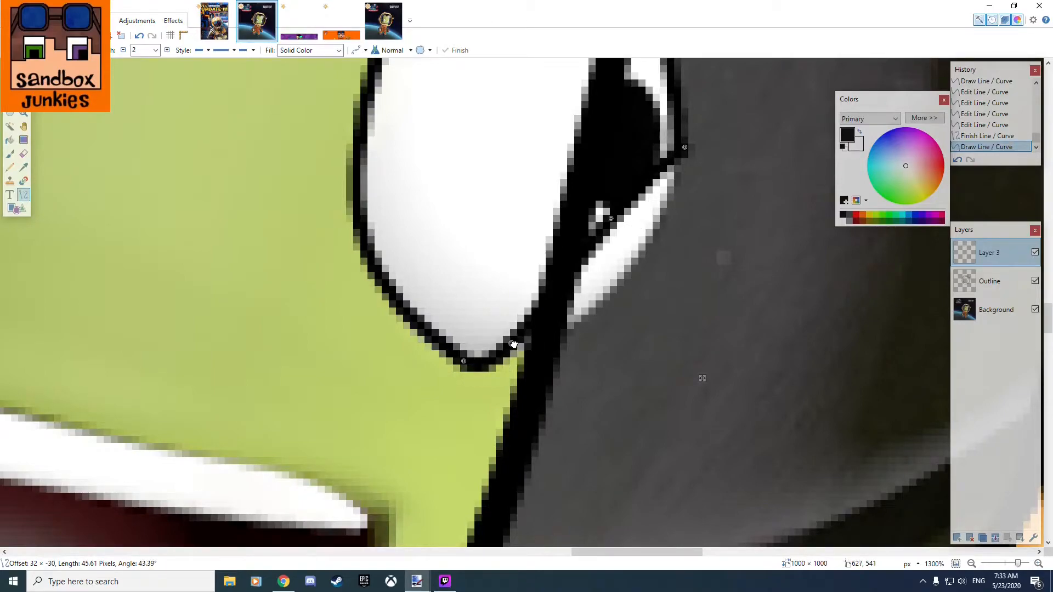
drag(611, 219, 637, 256)
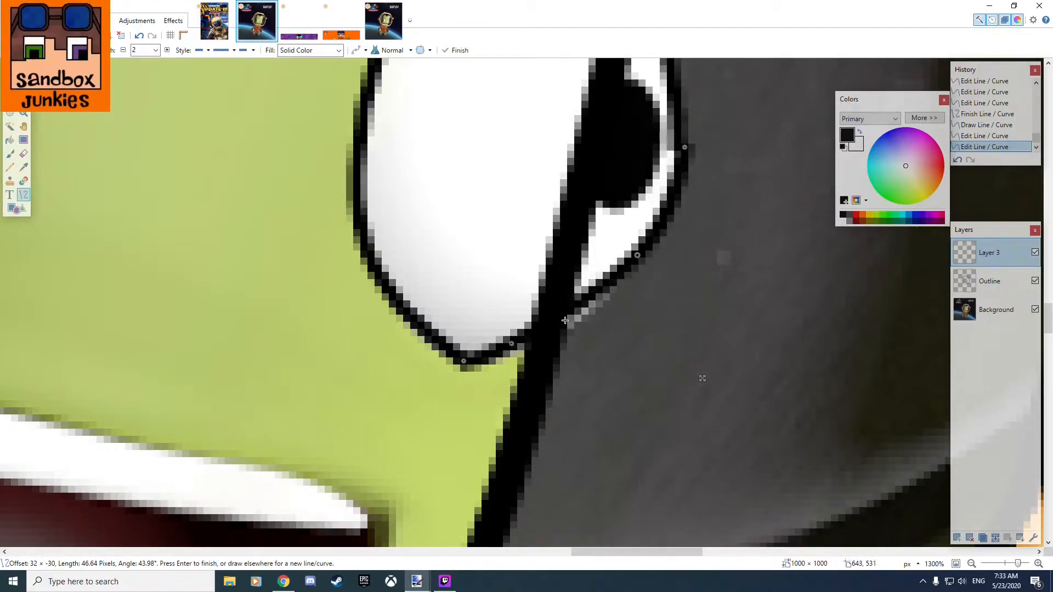
drag(507, 350, 522, 351)
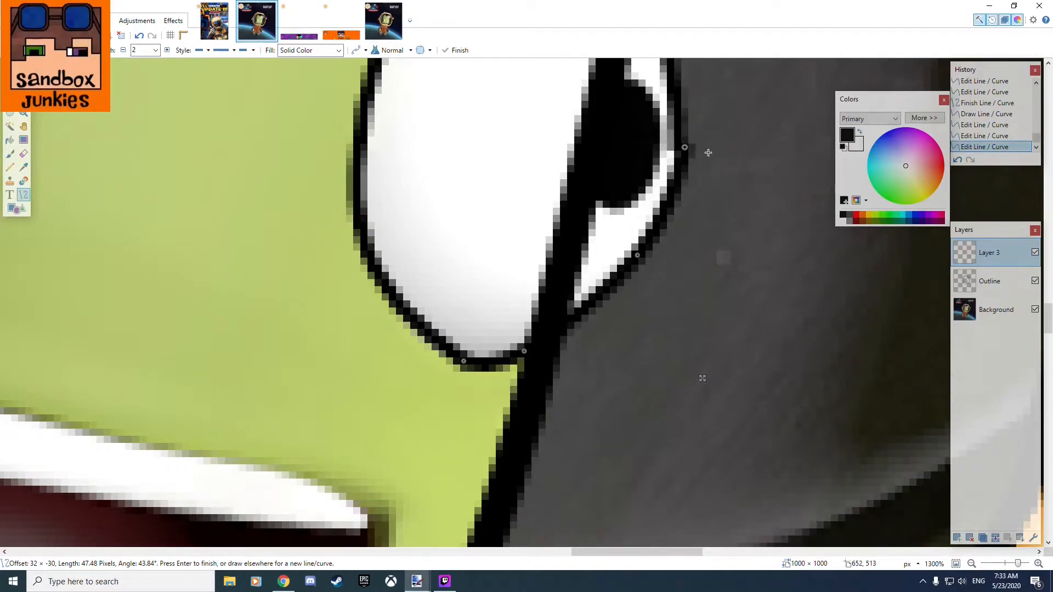
scroll(723, 155, up, 3)
drag(697, 164, 615, 313)
scroll(614, 312, up, 3)
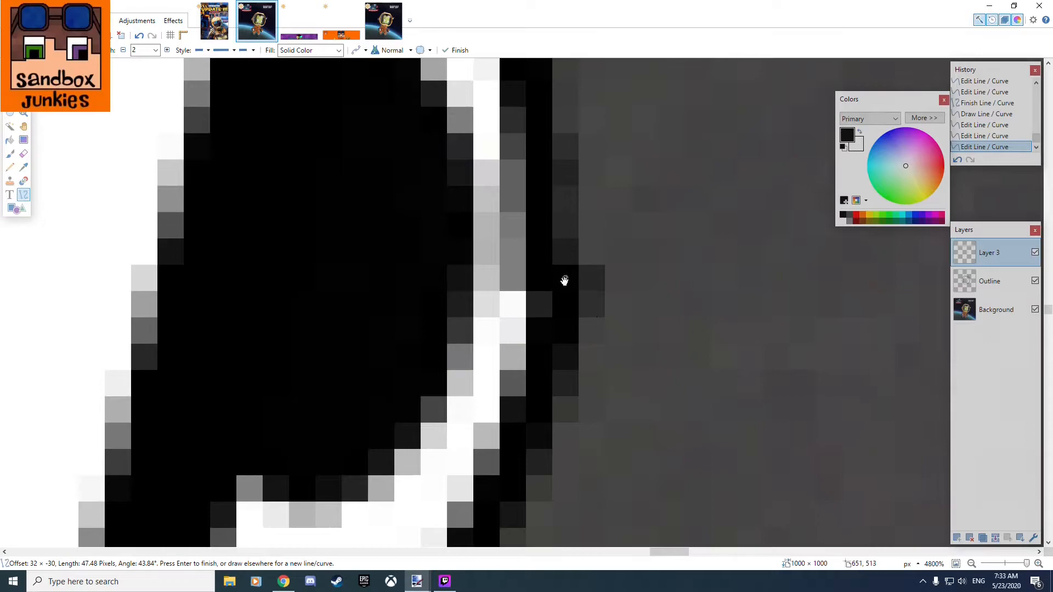
scroll(607, 292, down, 4)
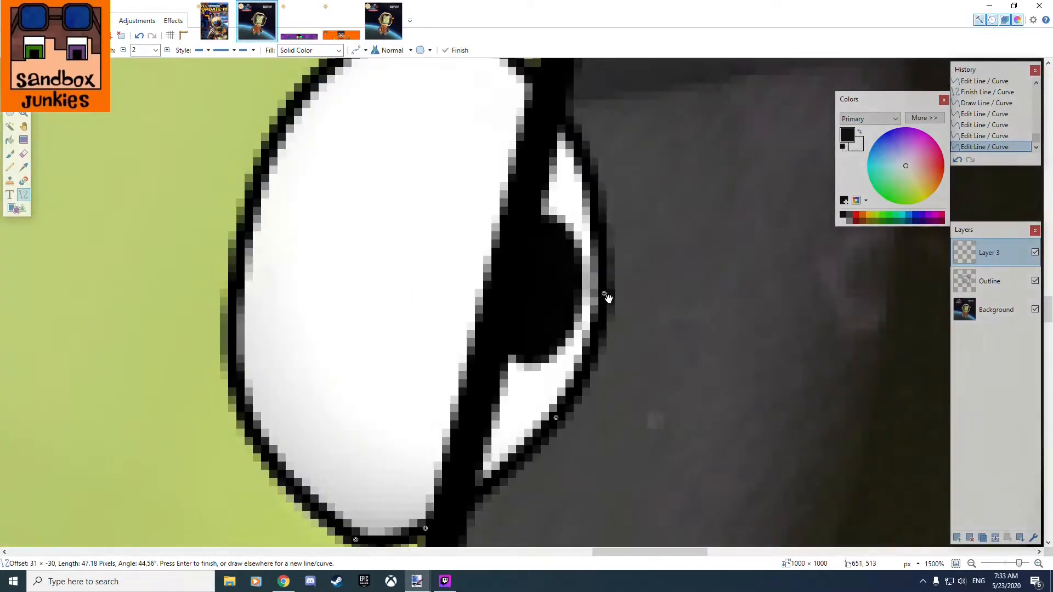
scroll(616, 341, down, 3)
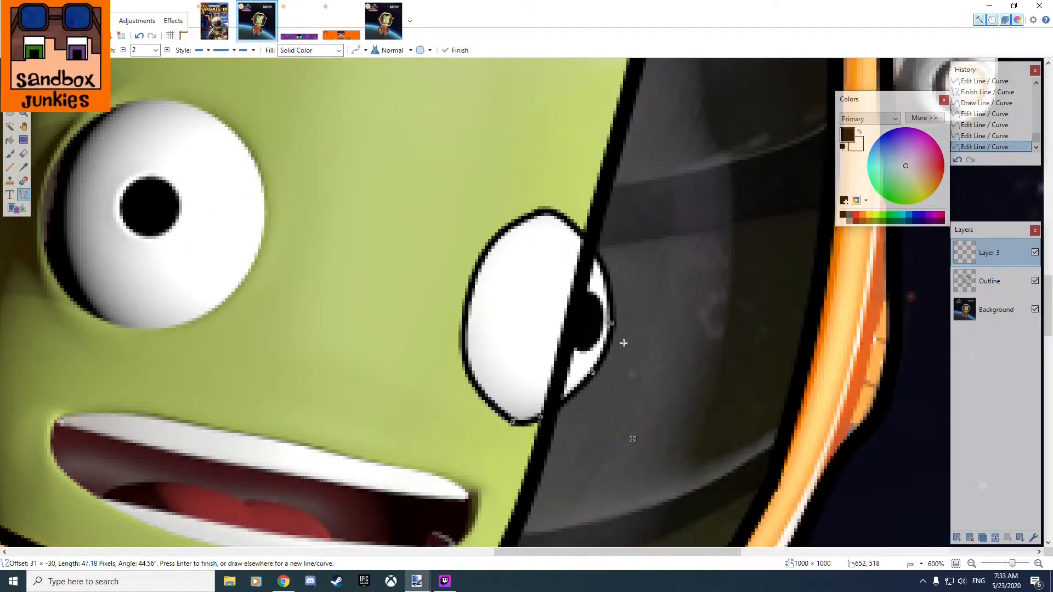
Draw an unfilled ellipse about 64 by 70 pixels around the left eye with the Shapes tool.
drag(628, 411, 766, 409)
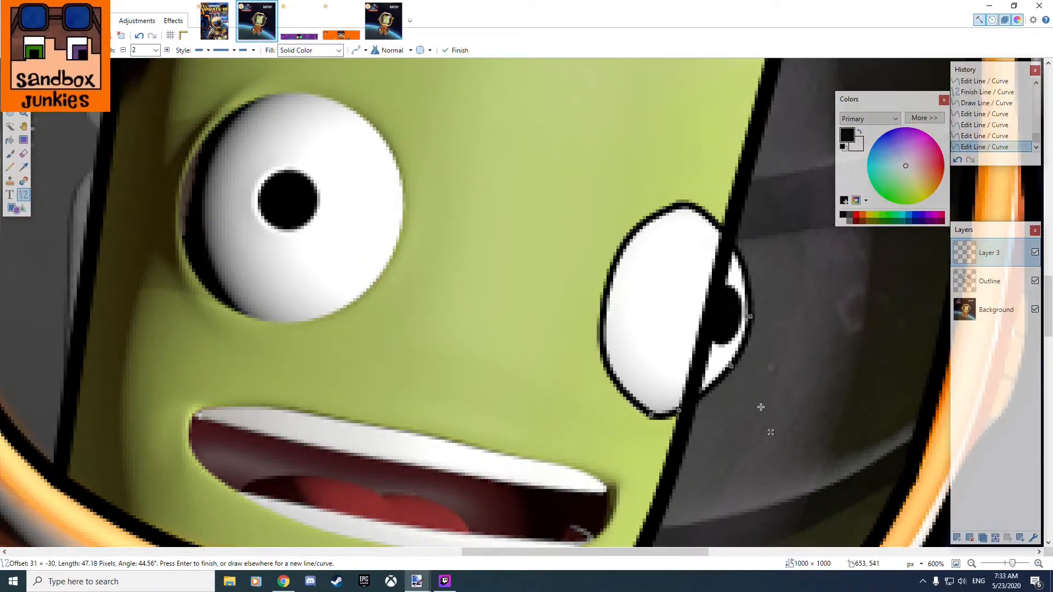
drag(404, 189, 664, 305)
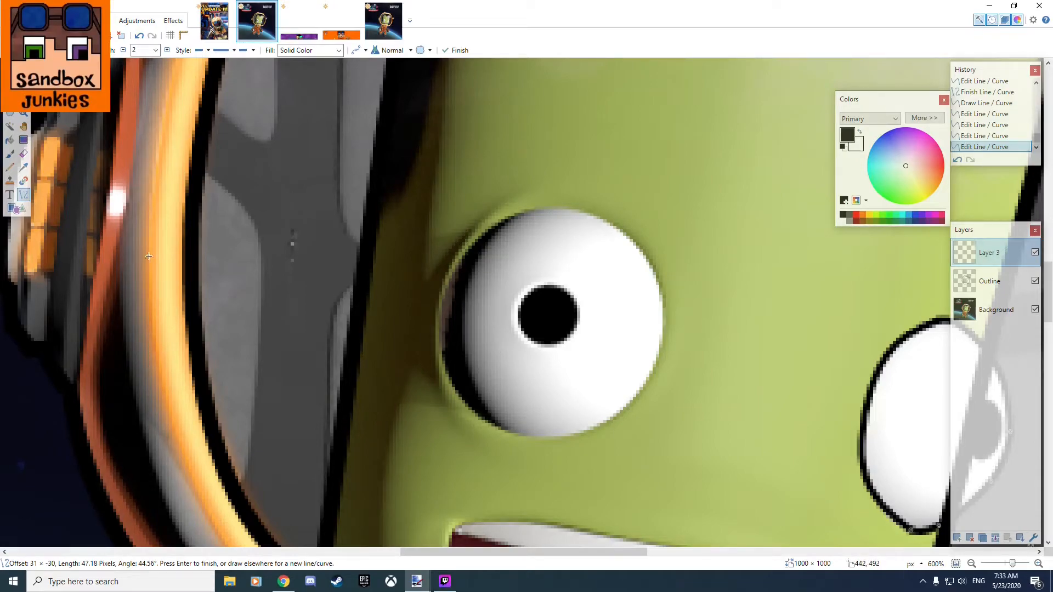
click(16, 209)
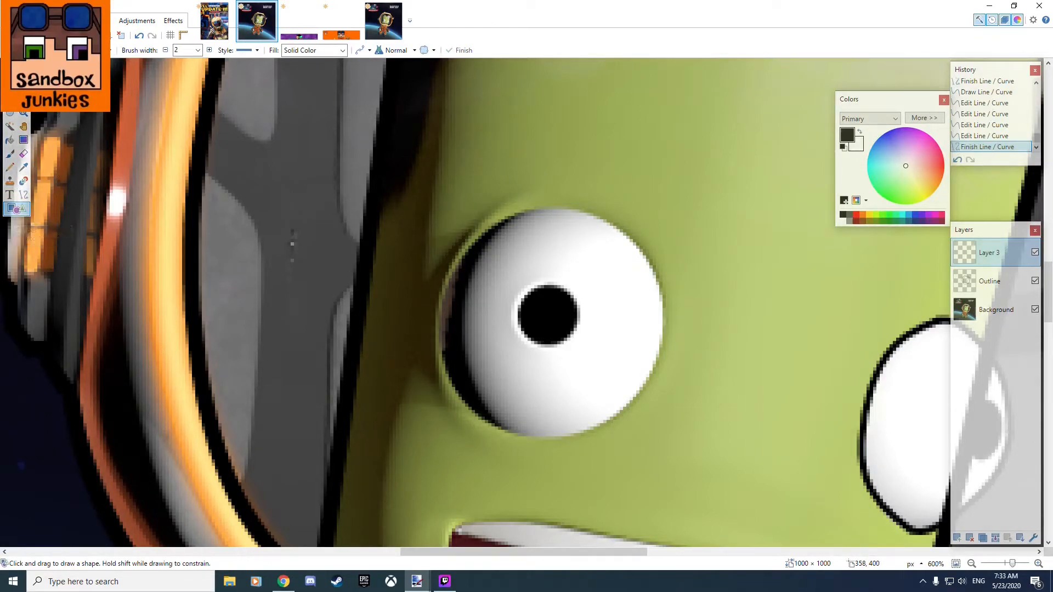
click(88, 50)
click(92, 77)
drag(457, 209, 666, 437)
key(Return)
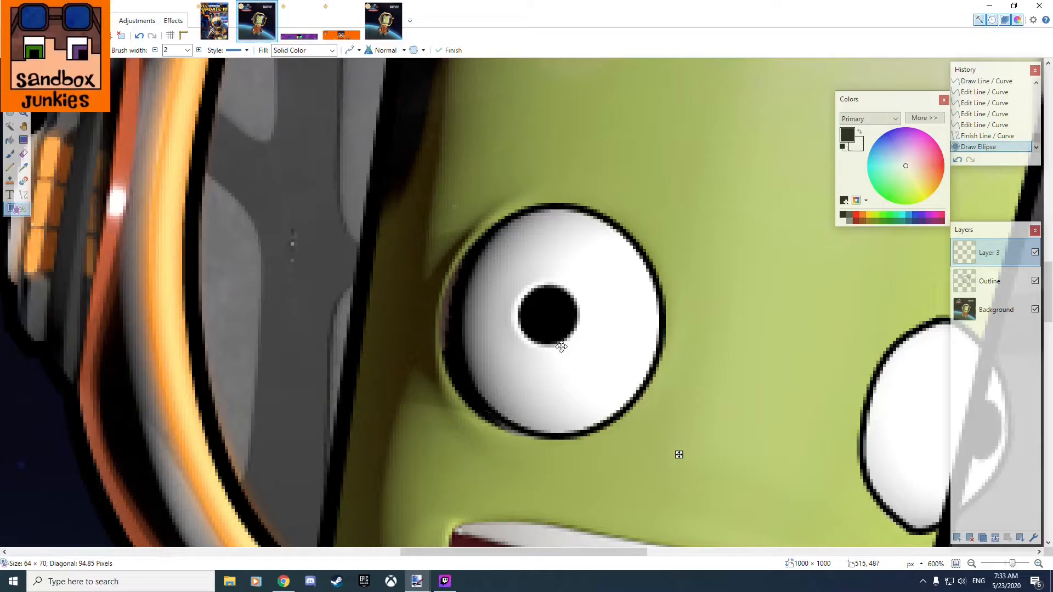
click(566, 346)
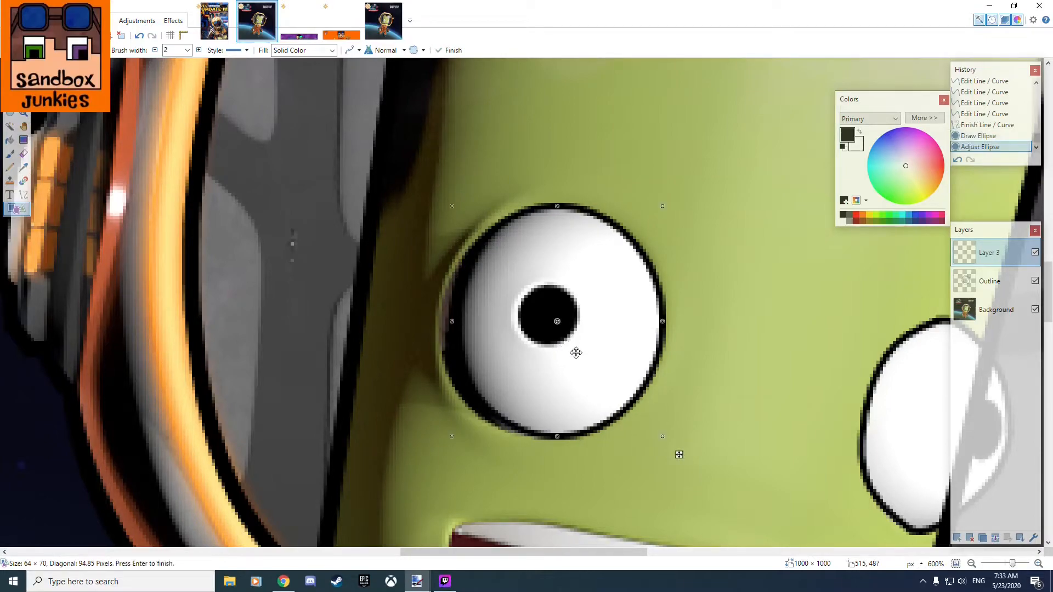
Stretch the left eye's ellipse to 66 by 70 pixels so it reaches the eyeball's dark left edge.
scroll(475, 362, up, 3)
mouse_move(454, 307)
mouse_down()
mouse_move(433, 308)
mouse_move(442, 307)
mouse_up()
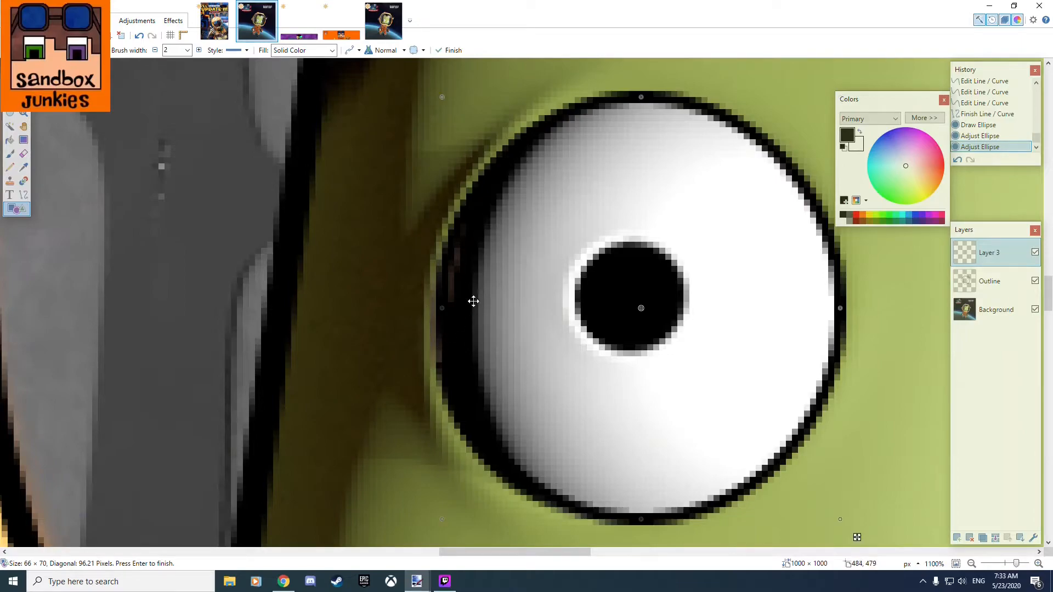
scroll(475, 300, down, 3)
scroll(476, 316, up, 4)
scroll(529, 324, down, 4)
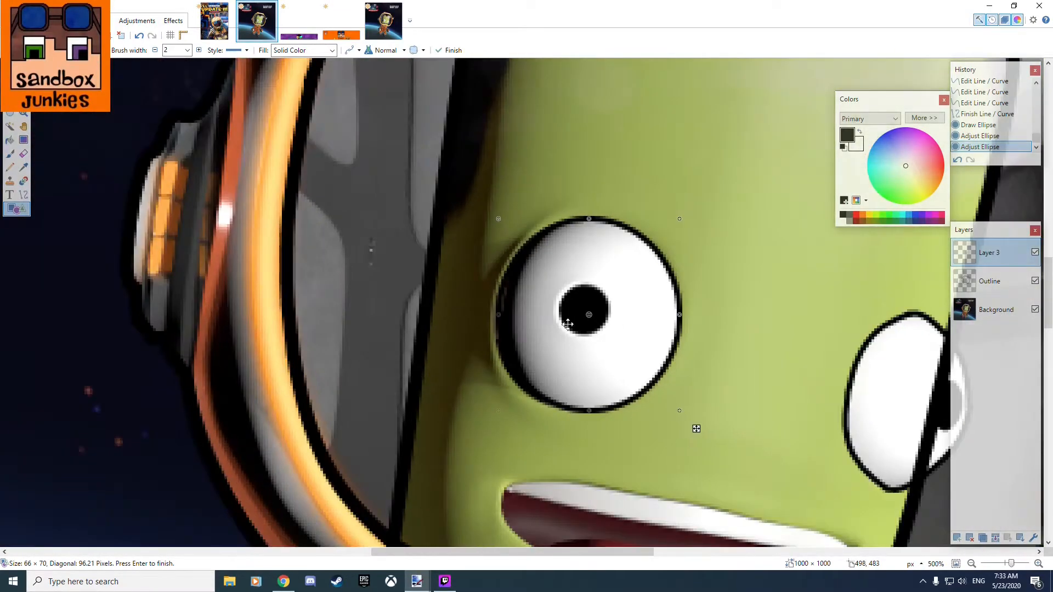
scroll(694, 430, up, 4)
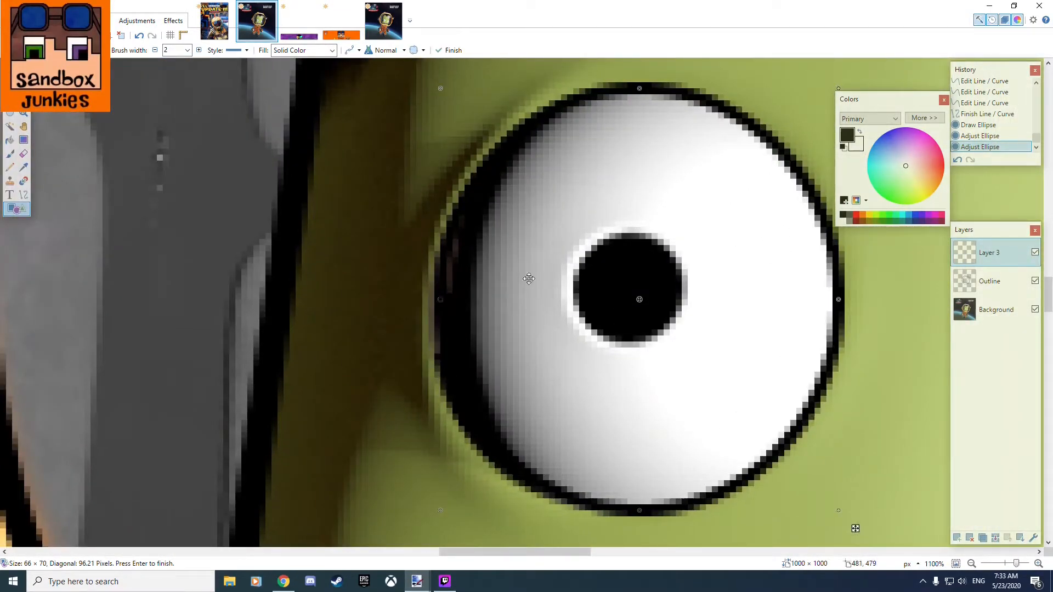
Hide the Background layer to examine the eye outlines on their own, and show the layer again.
click(1035, 309)
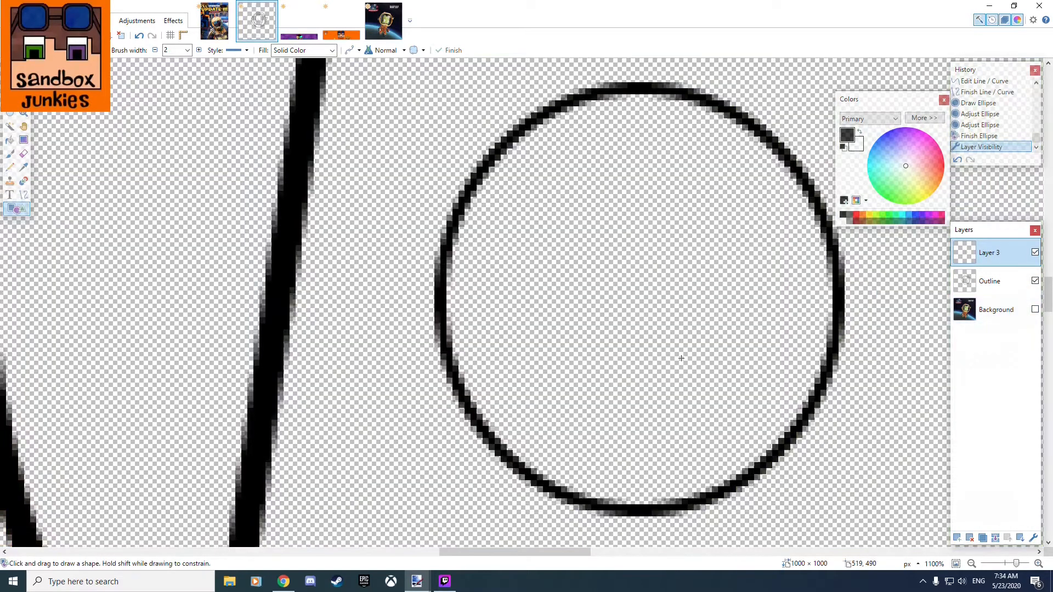
scroll(807, 414, down, 8)
scroll(808, 414, up, 2)
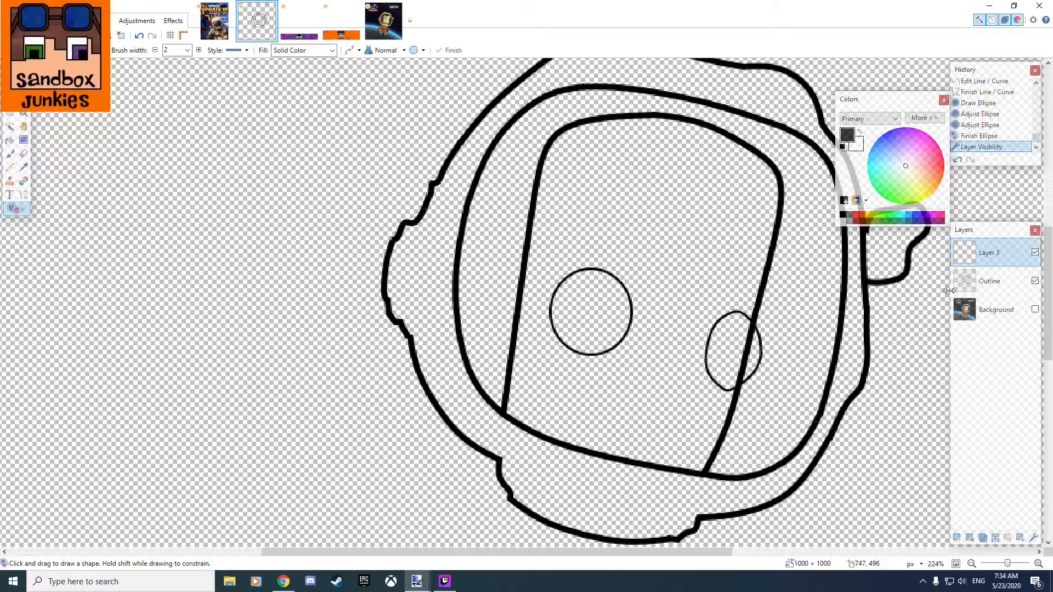
click(1035, 309)
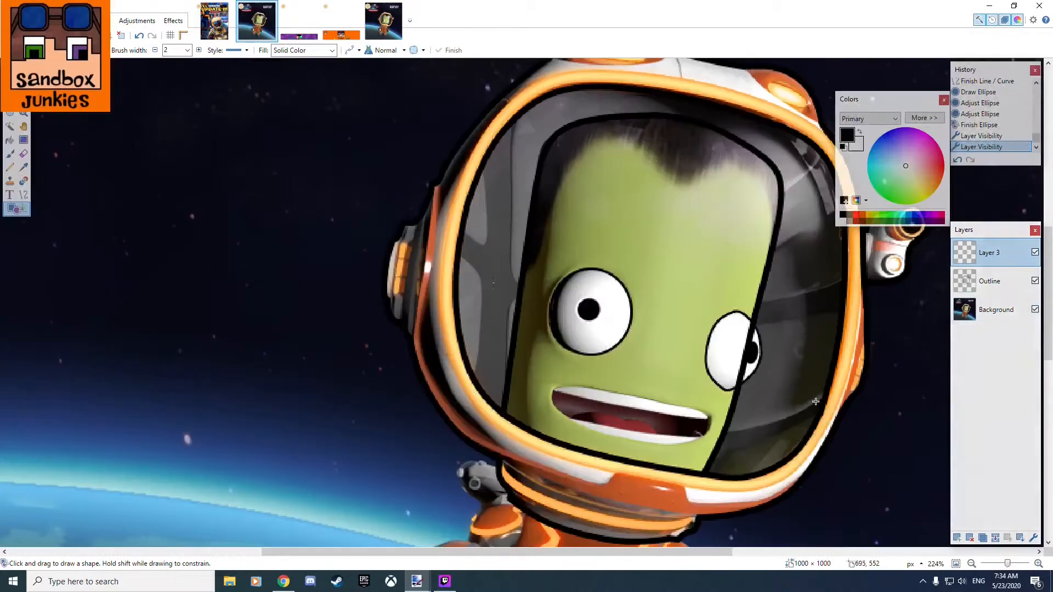
Outline the left eye's pupil with an ellipse about 18 by 18 pixels, nudged to fit the pupil.
scroll(716, 372, up, 3)
scroll(708, 360, down, 1)
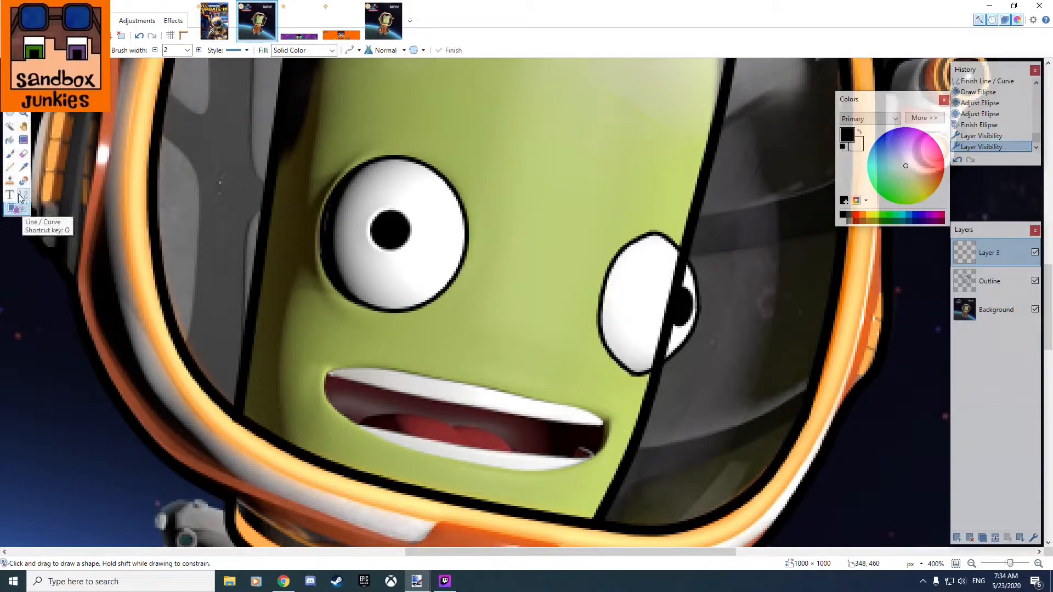
scroll(297, 235, up, 5)
scroll(396, 207, up, 3)
mouse_move(417, 178)
mouse_down()
mouse_move(587, 363)
mouse_move(566, 339)
mouse_up()
drag(497, 183, 497, 192)
Hide the Outline layer to uncover the right eye's whole pupil.
scroll(515, 277, down, 4)
drag(711, 312, 653, 310)
drag(799, 304, 341, 157)
scroll(570, 270, up, 3)
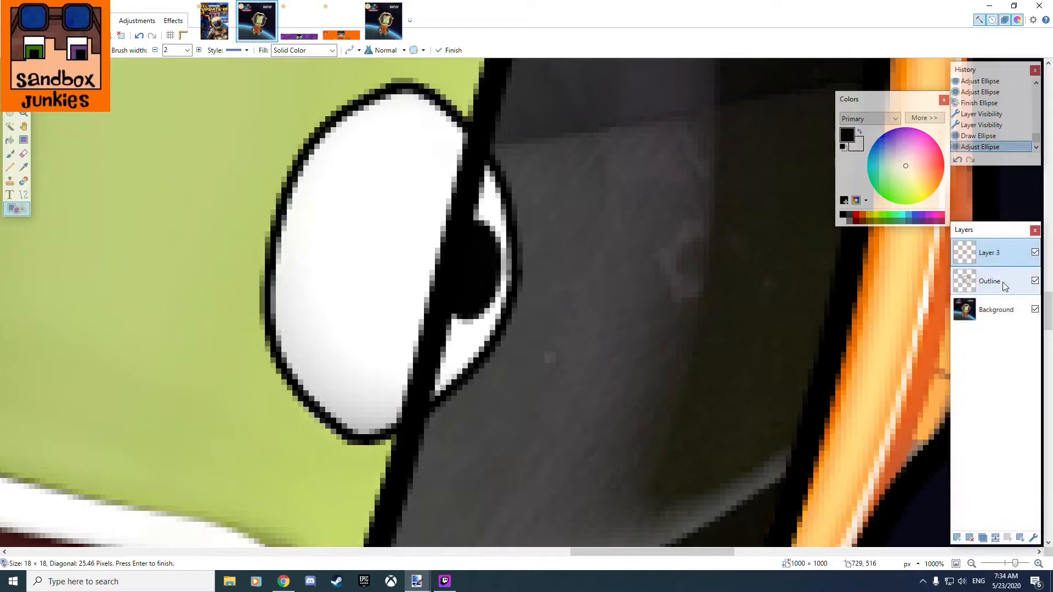
click(1035, 281)
scroll(443, 186, up, 3)
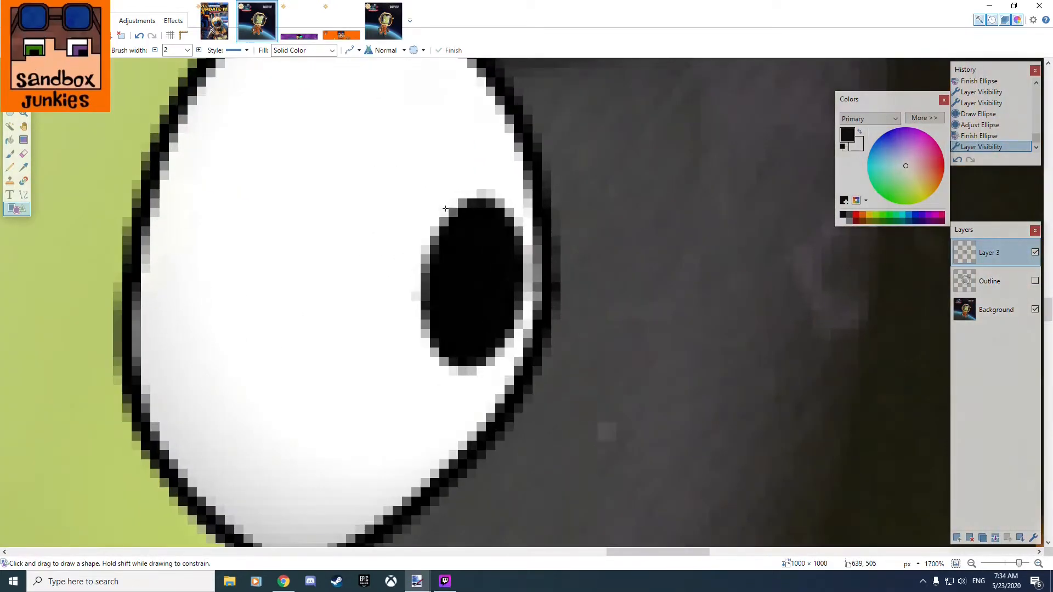
Fit an ellipse about 10 by 17 pixels to the right eye's pupil, and hide the Background layer to check it.
drag(416, 174, 508, 353)
drag(467, 181, 481, 197)
mouse_move(468, 249)
mouse_down()
mouse_move(501, 258)
mouse_move(482, 258)
mouse_up()
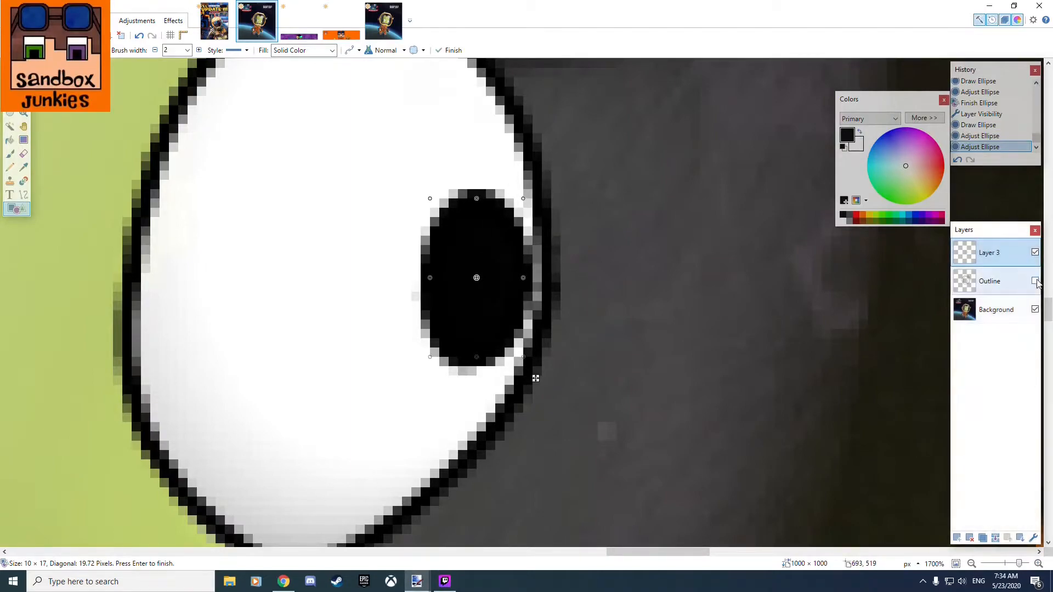
click(1035, 310)
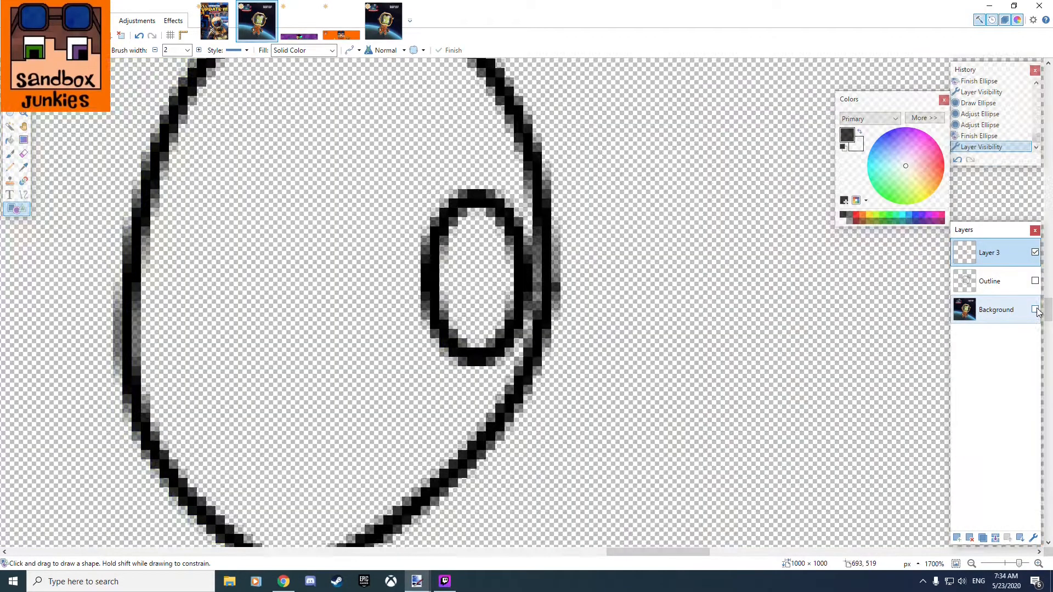
Examine the eye and pupil outlines on their own, and show the Outline and Background layers again.
scroll(567, 287, down, 5)
scroll(567, 287, down, 4)
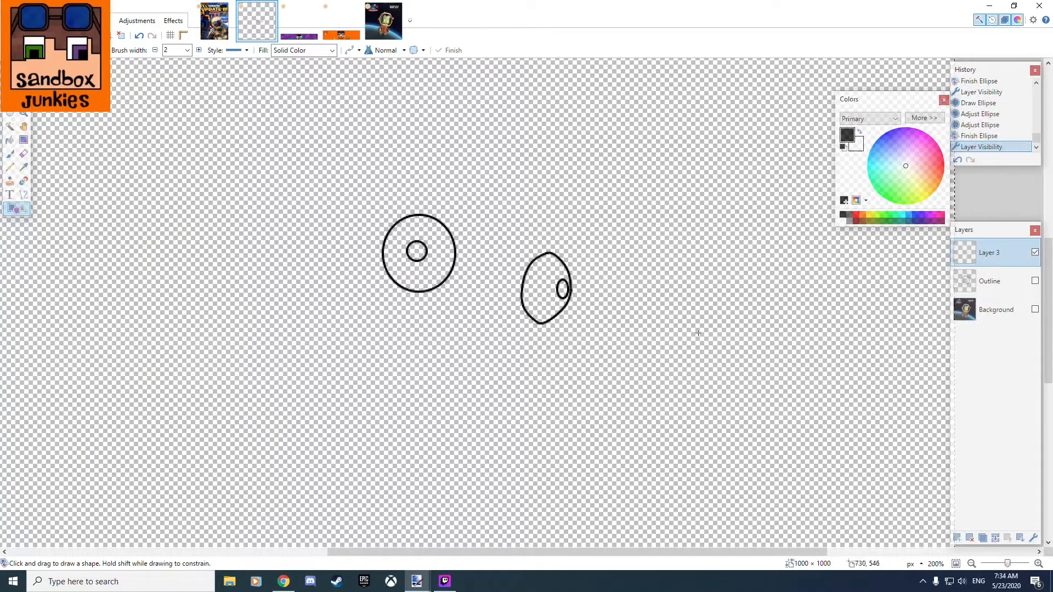
scroll(698, 333, up, 1)
click(1038, 286)
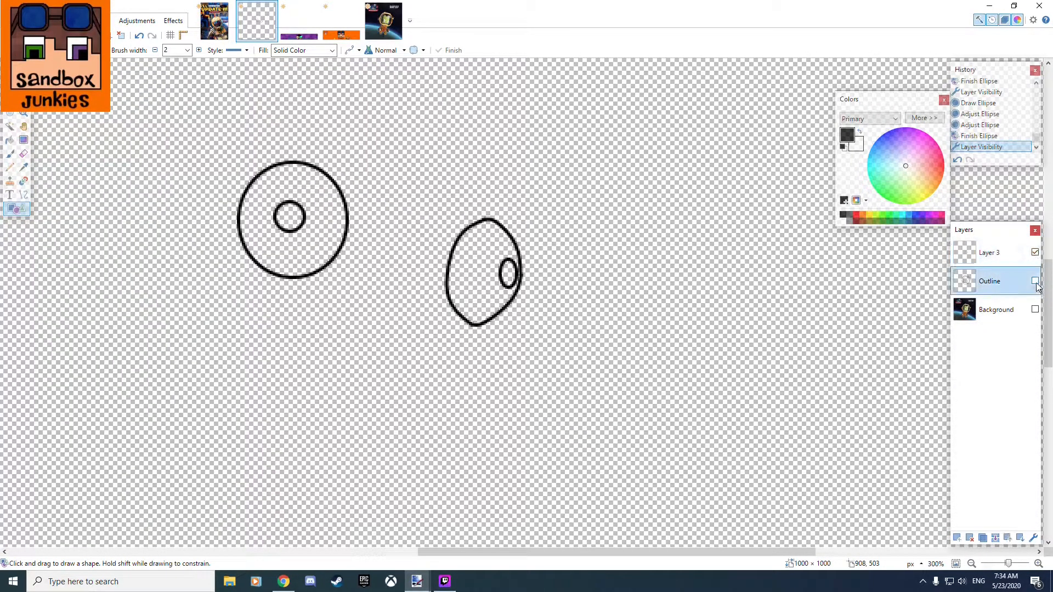
click(1036, 282)
click(1036, 282)
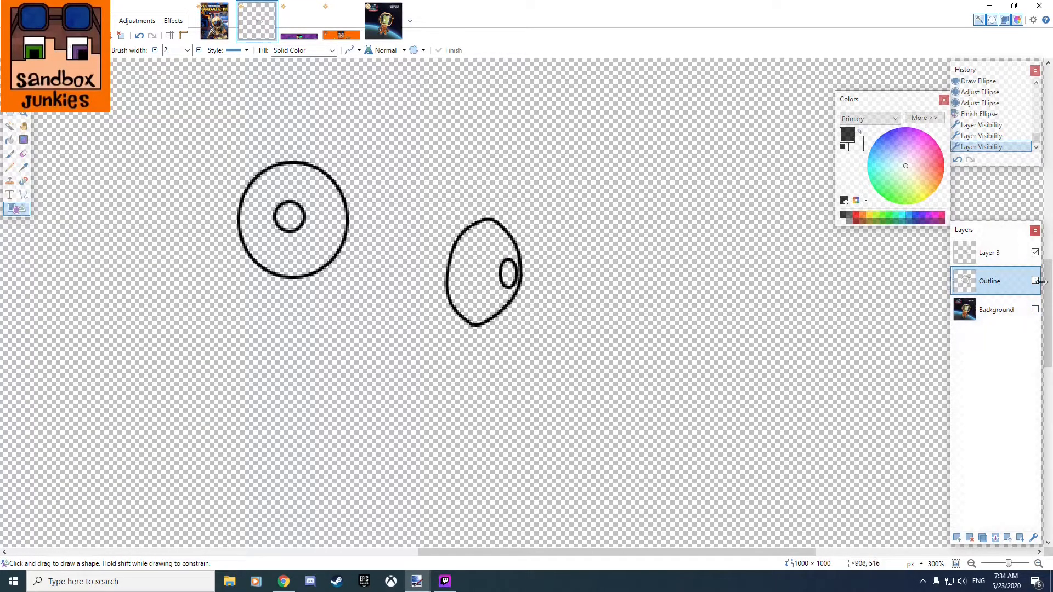
click(1036, 282)
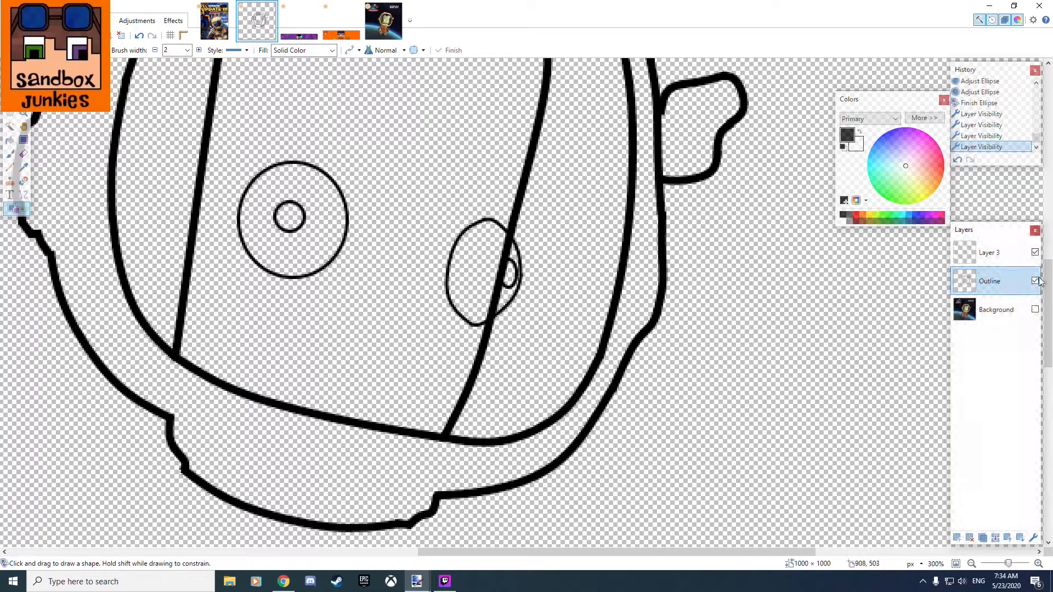
click(1035, 310)
Draw a 2-pixel-wide curve from the face outline's left edge up the hairline, curving its lower end around the sideburn.
scroll(560, 463, up, 5)
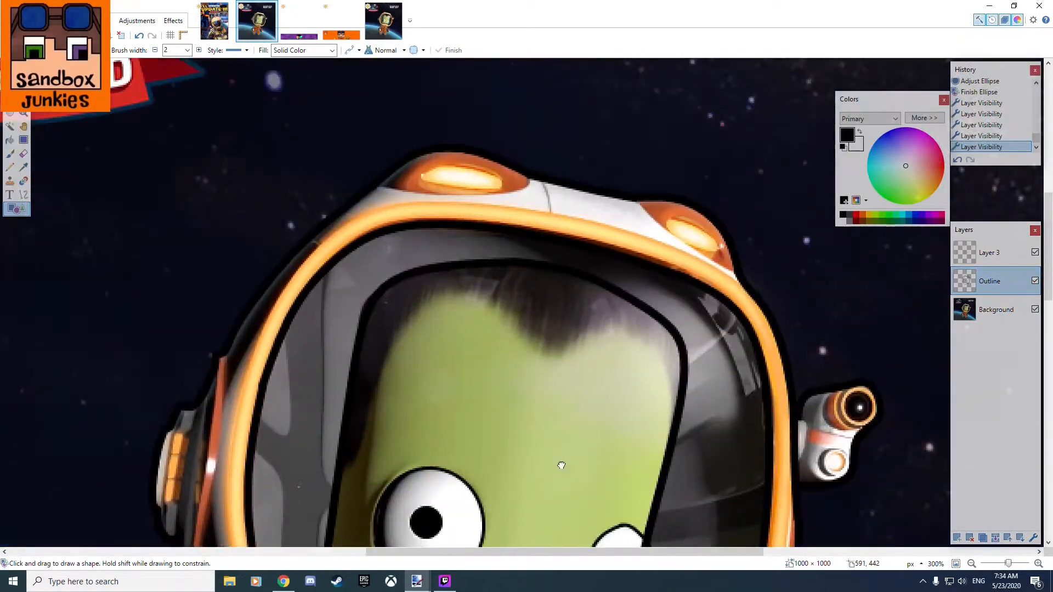
scroll(548, 432, left, 2)
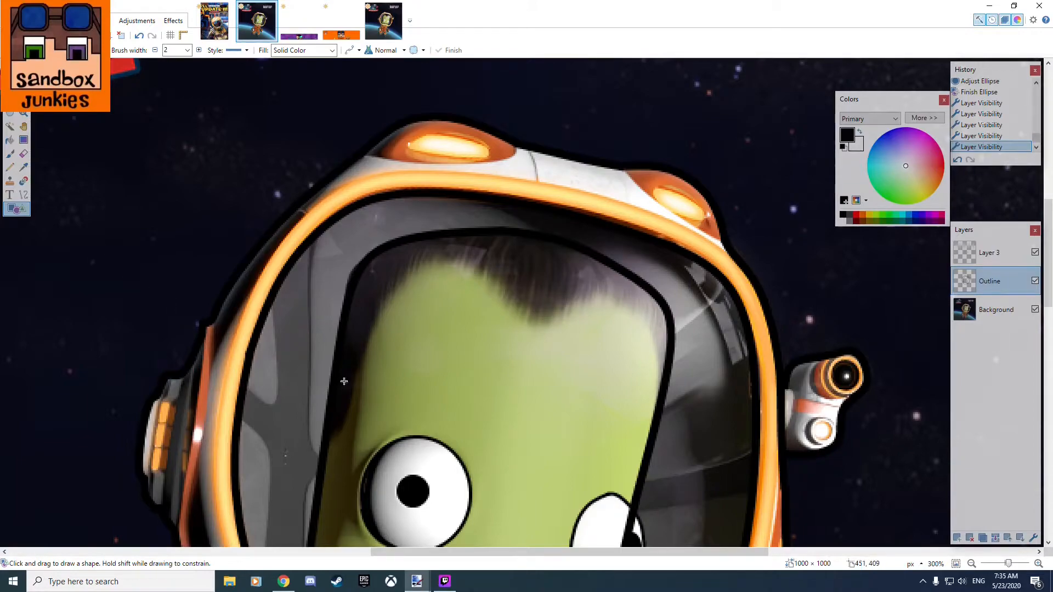
scroll(329, 379, down, 5)
scroll(446, 263, left, 1)
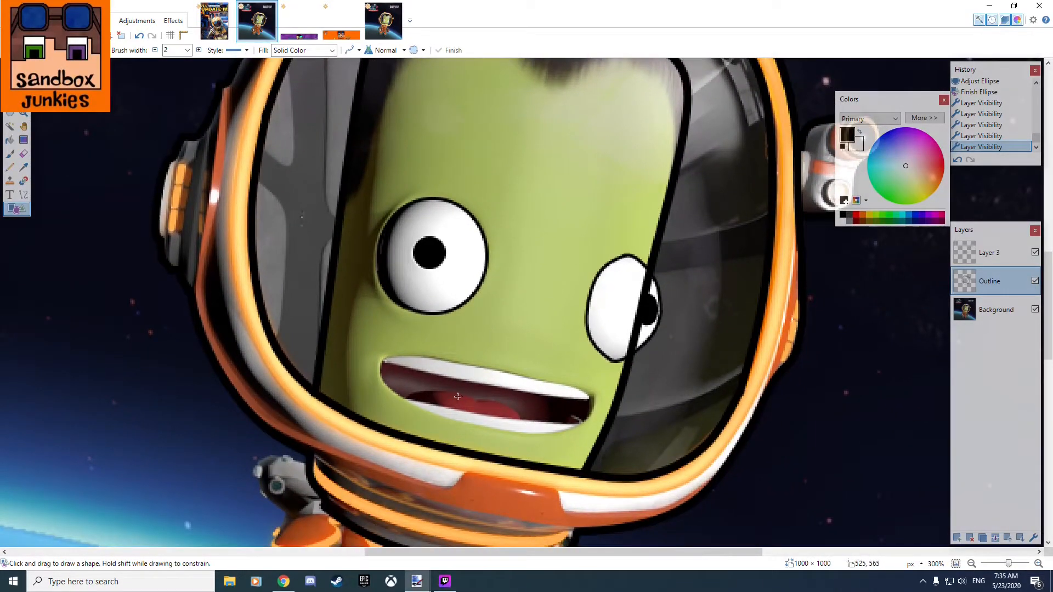
scroll(472, 219, up, 5)
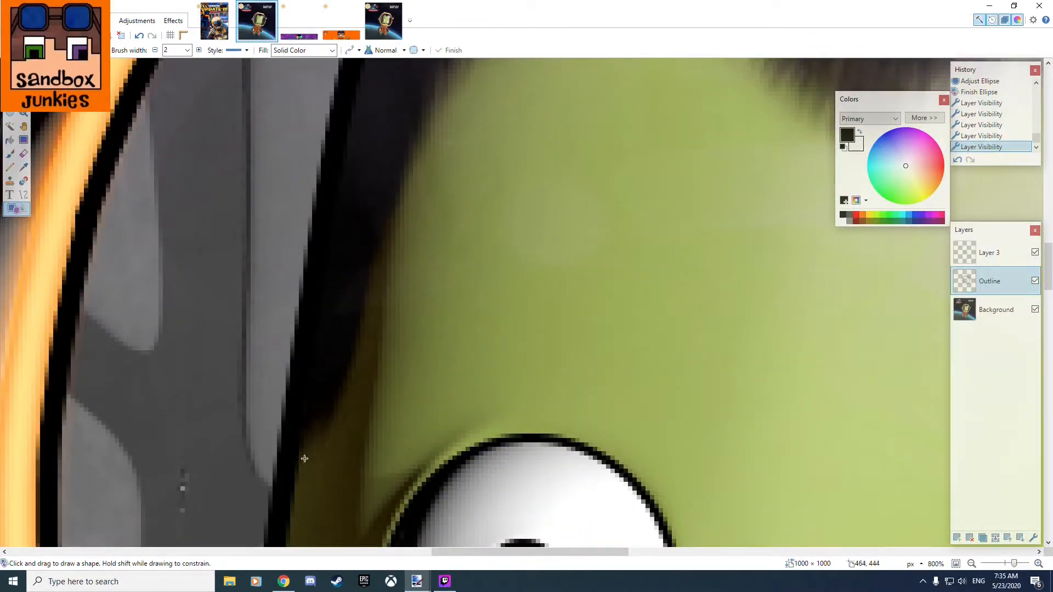
mouse_move(292, 457)
mouse_down()
mouse_move(423, 353)
mouse_move(505, 189)
mouse_move(501, 217)
mouse_up()
key(ctrl+z)
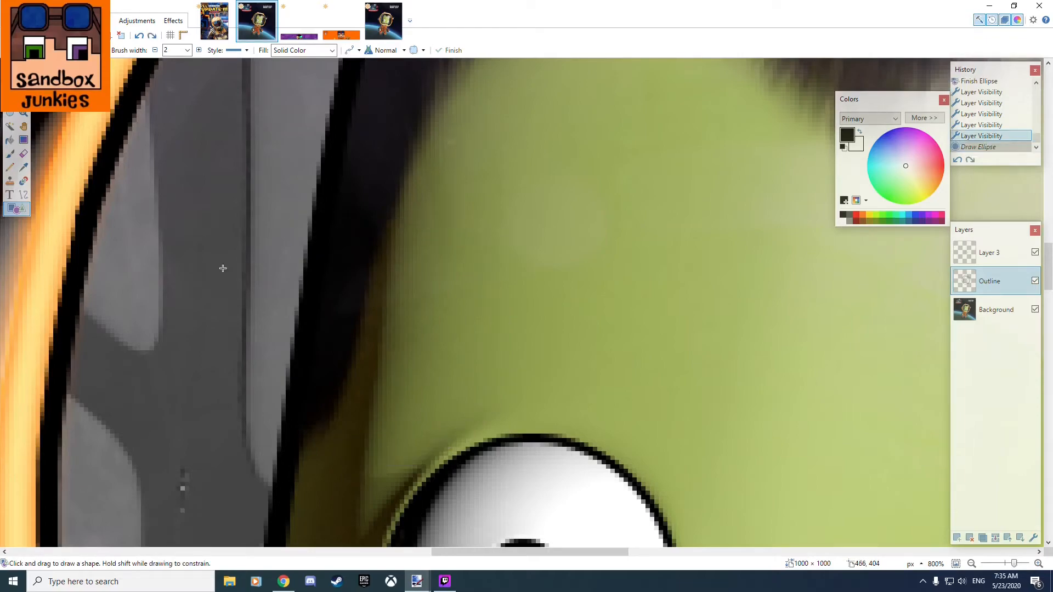
click(23, 195)
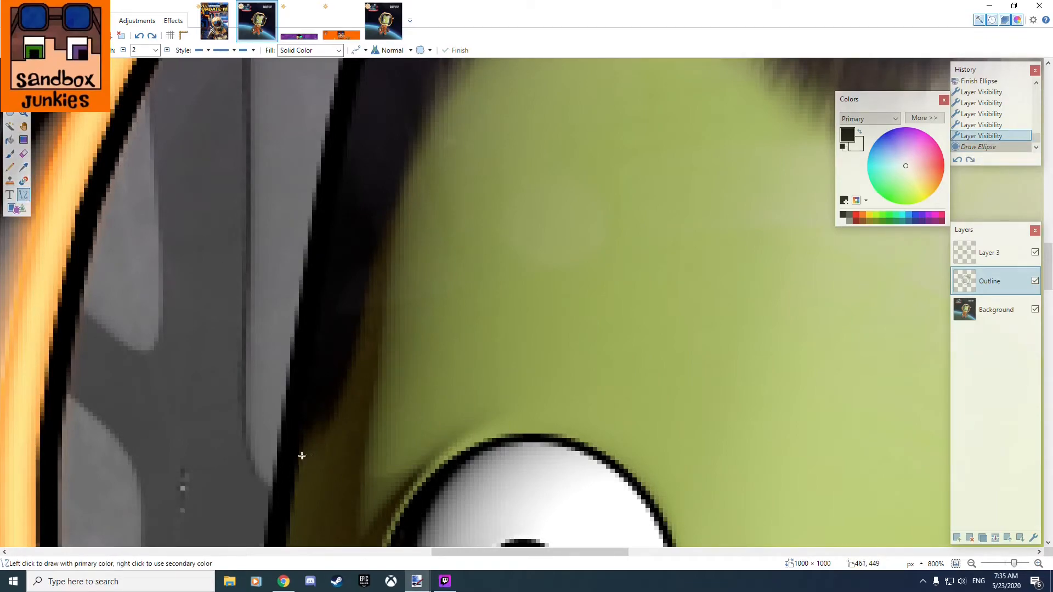
mouse_move(296, 449)
mouse_down()
mouse_move(635, 63)
mouse_move(564, 333)
mouse_move(574, 326)
mouse_up()
scroll(564, 411, down, 5)
scroll(393, 400, up, 1)
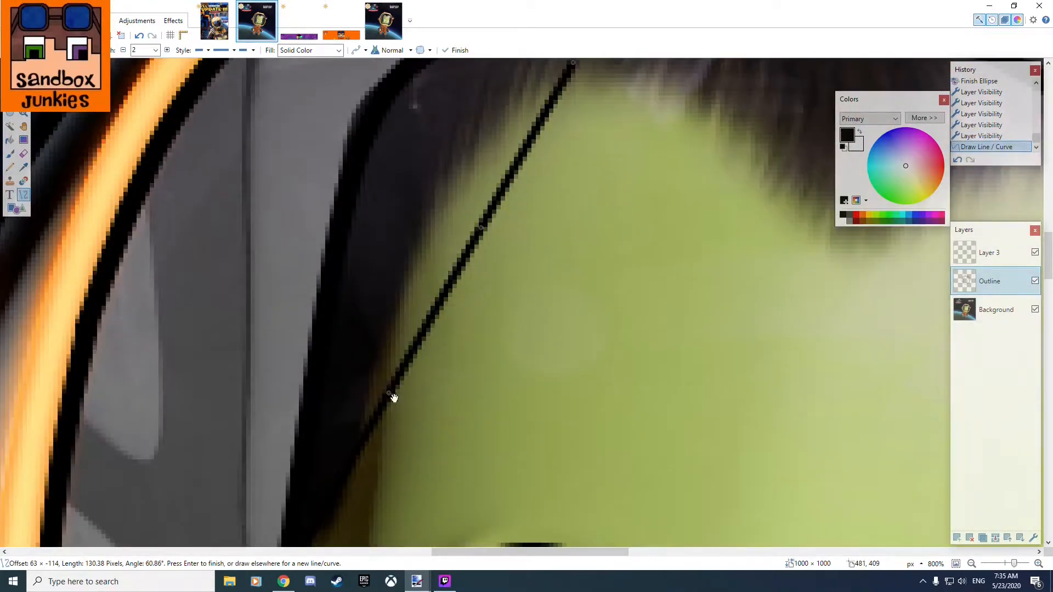
drag(375, 385, 374, 372)
scroll(357, 384, down, 4)
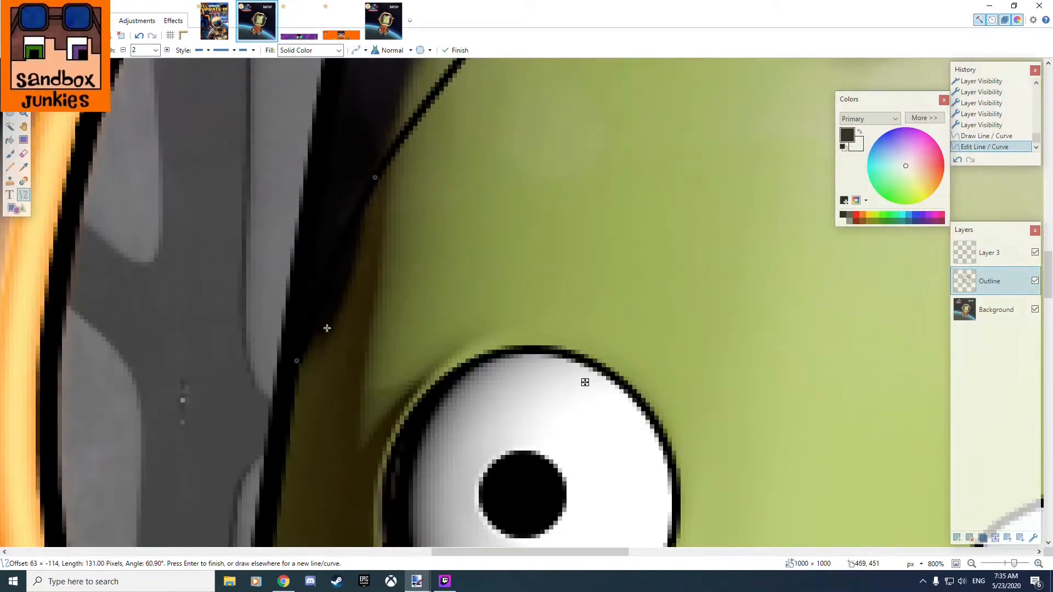
drag(375, 177, 354, 294)
drag(296, 364, 294, 348)
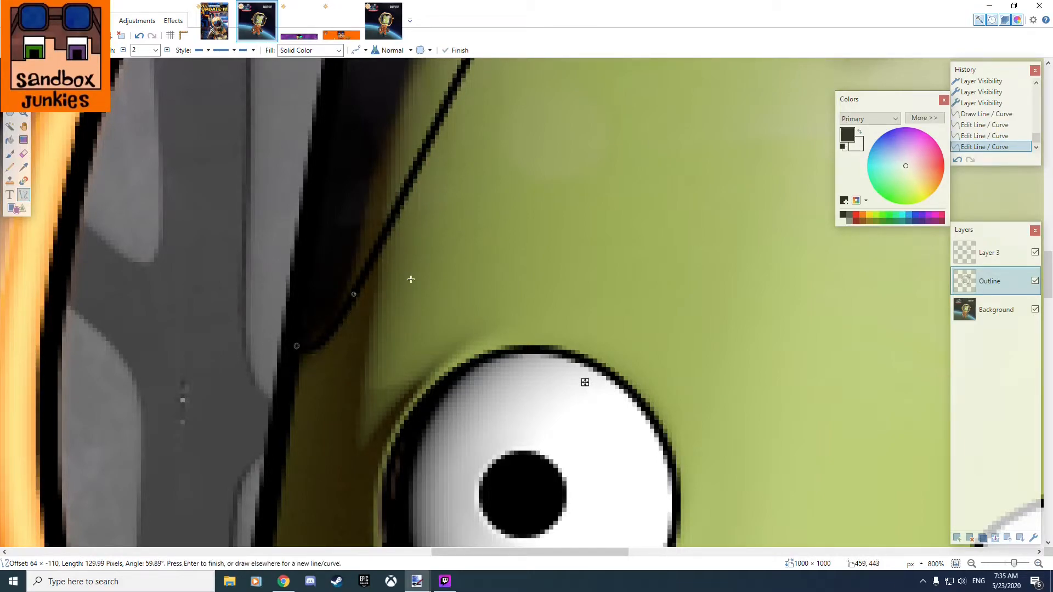
Shorten the left hairline curve to about 86 pixels and fit its points to the edge between hair and skin.
scroll(517, 407, up, 5)
drag(511, 516, 506, 498)
drag(491, 292, 404, 383)
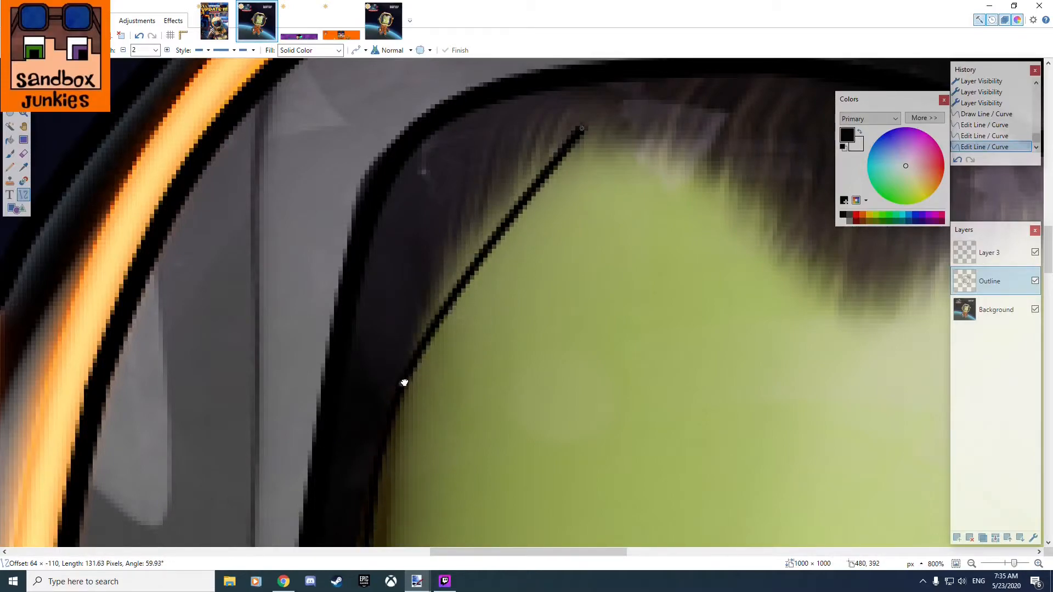
drag(582, 129, 446, 275)
drag(468, 404, 551, 257)
drag(481, 241, 468, 280)
click(433, 413)
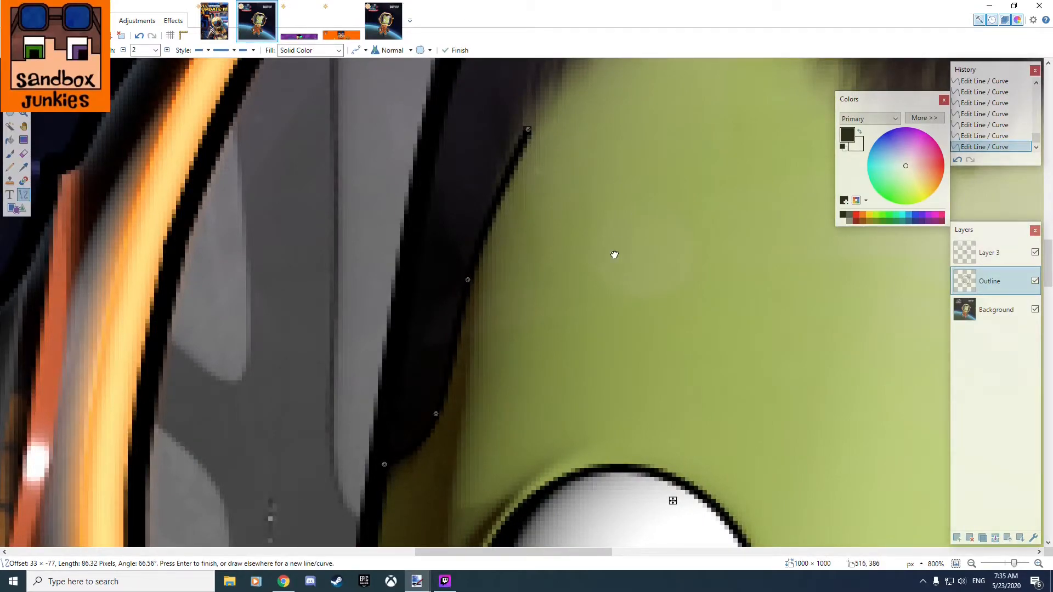
drag(630, 230, 391, 401)
drag(375, 364, 368, 361)
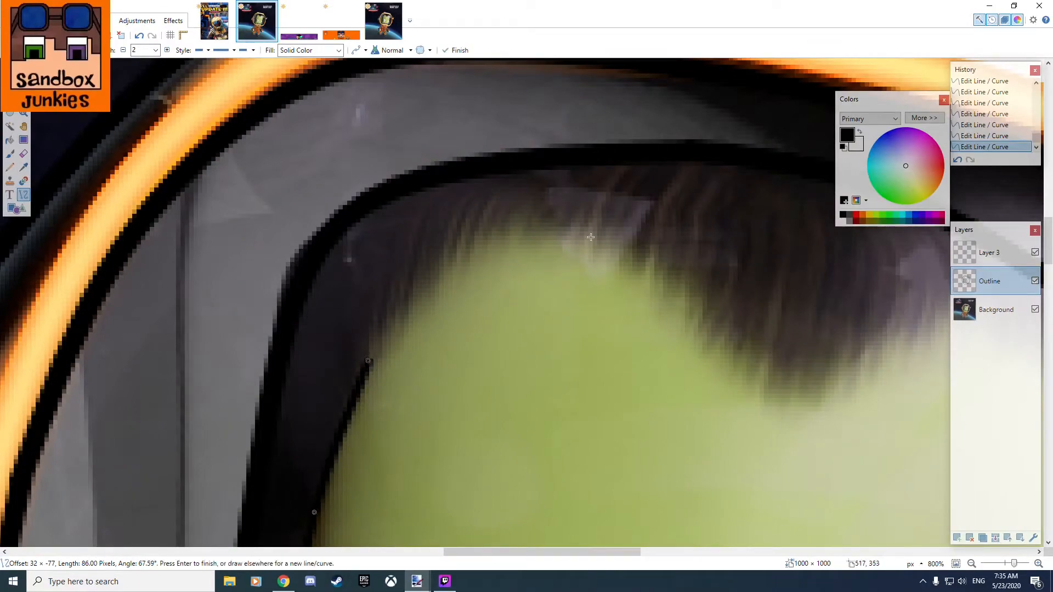
Trace the rounded left half of the forehead hairline with a curve spanning about 94 by 7 pixels to the hair's central point.
mouse_move(755, 378)
mouse_down()
mouse_move(476, 254)
mouse_move(377, 369)
mouse_move(367, 364)
mouse_up()
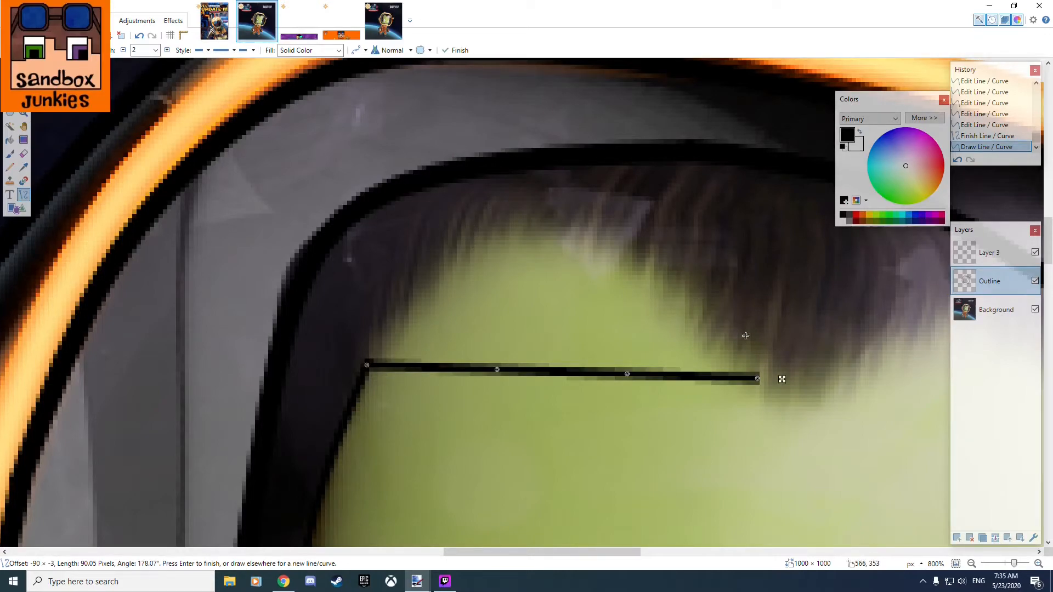
drag(500, 373, 495, 244)
drag(634, 379, 631, 256)
drag(497, 247, 461, 260)
mouse_move(643, 265)
mouse_down()
mouse_move(654, 277)
mouse_move(651, 268)
mouse_up()
drag(662, 363, 327, 363)
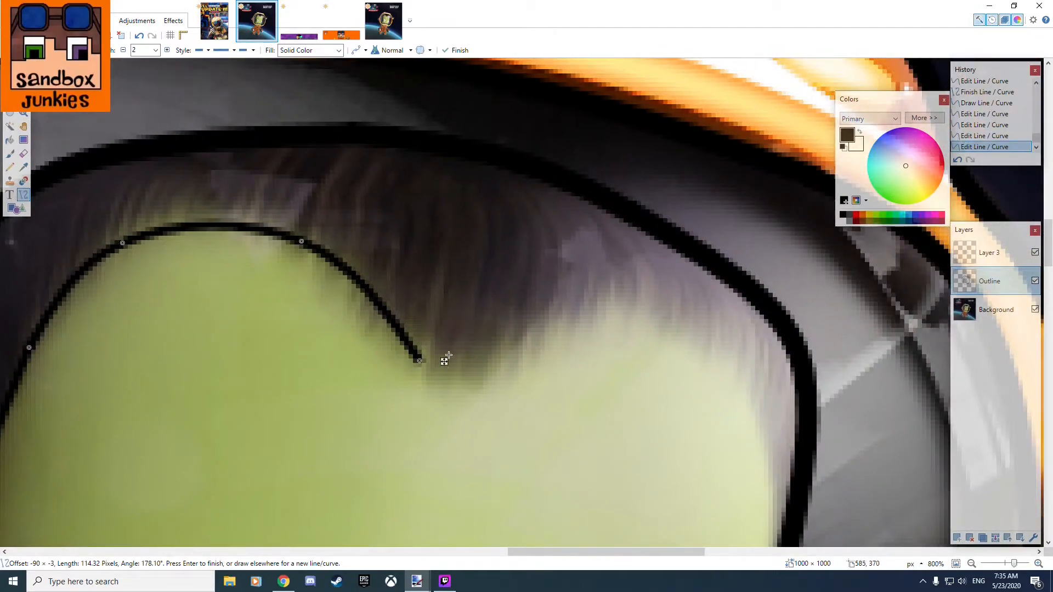
drag(420, 361, 440, 379)
Trace the right half of the forehead hairline with a curve spanning about 69 by 43 pixels, ending at the face outline.
drag(672, 412, 602, 373)
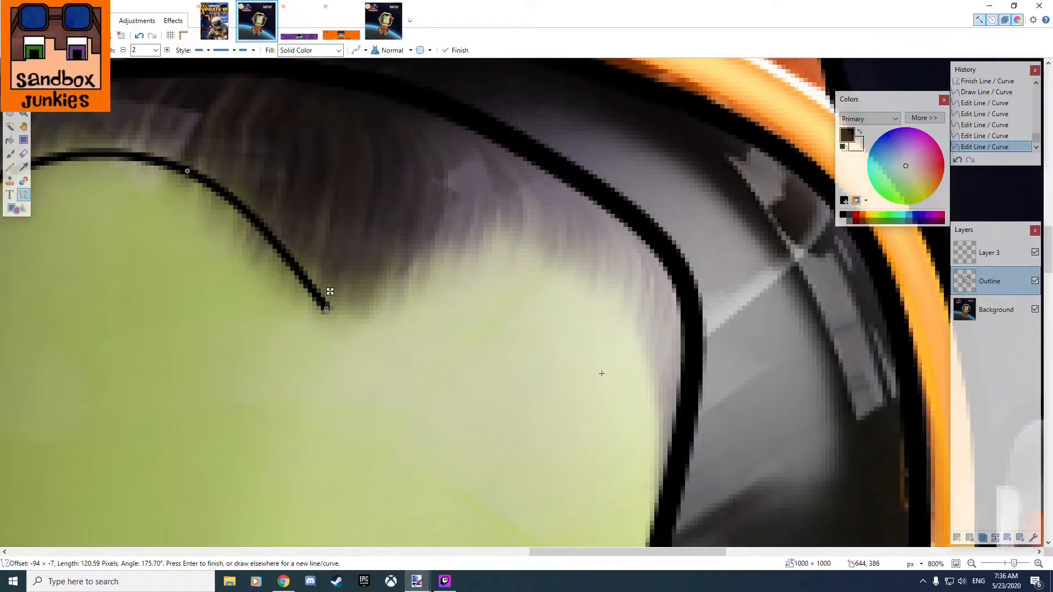
drag(660, 500, 325, 305)
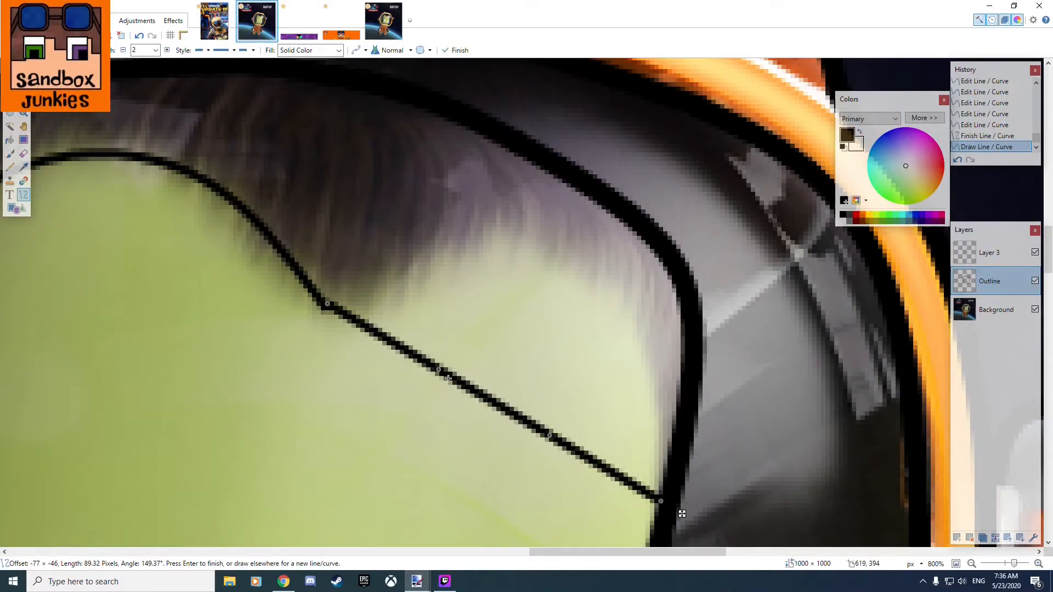
drag(438, 373, 512, 248)
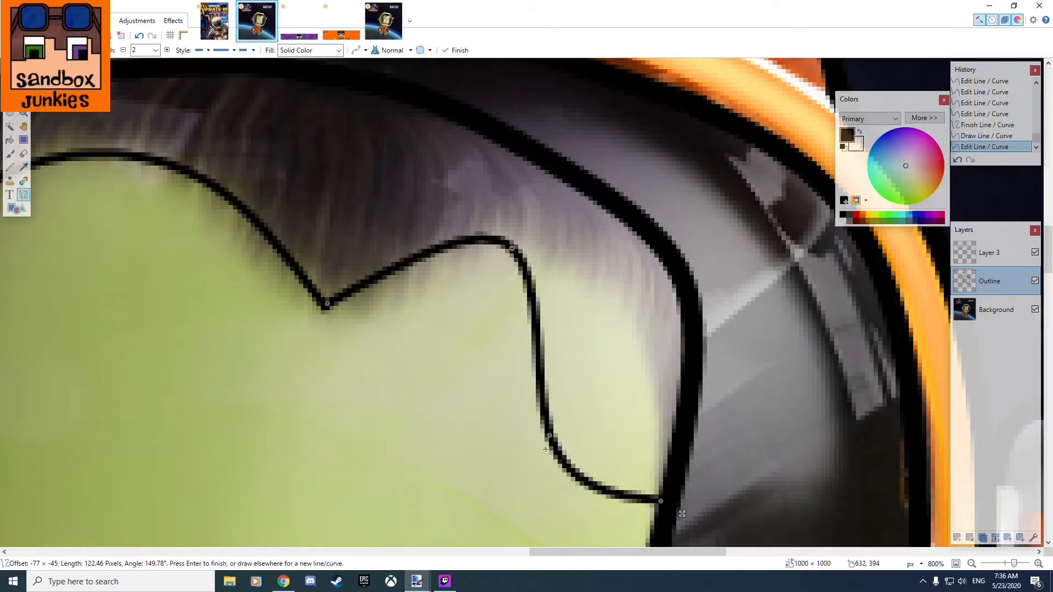
drag(558, 437, 630, 314)
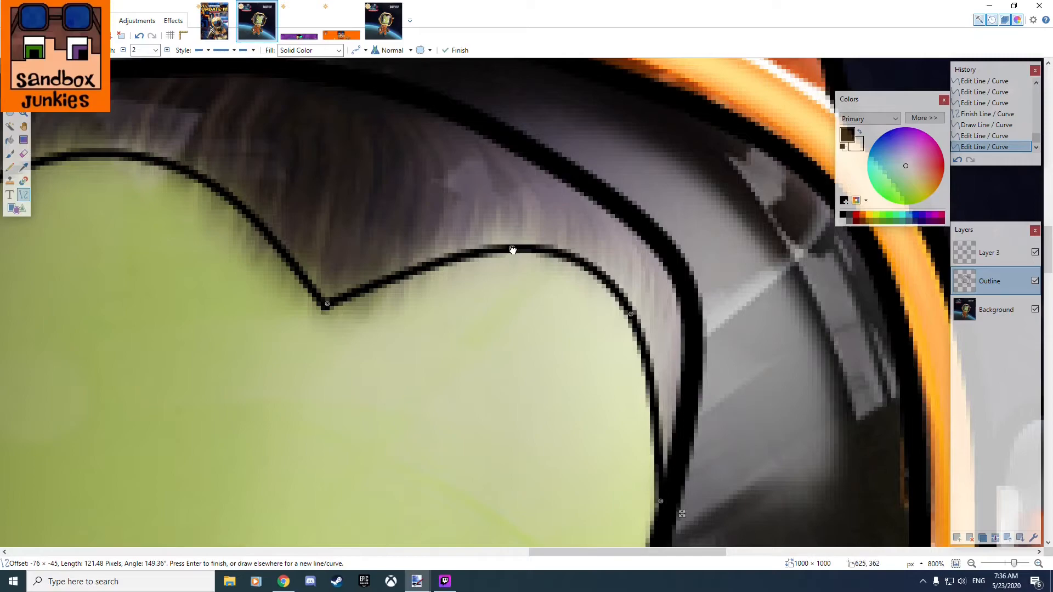
drag(512, 250, 499, 248)
drag(327, 304, 359, 314)
drag(500, 247, 488, 244)
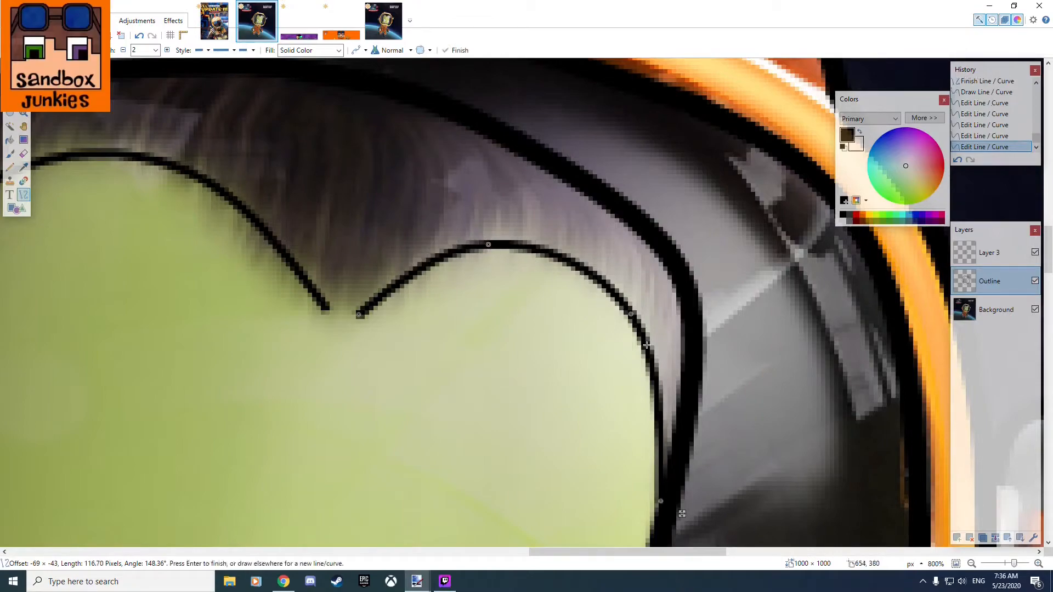
key(Return)
Join the two forehead curves at the hair's central point with a rounded curve spanning about 10 by 2 pixels.
mouse_move(325, 311)
mouse_down()
mouse_move(367, 313)
mouse_move(325, 305)
mouse_move(349, 317)
mouse_move(334, 320)
mouse_up()
scroll(326, 353, down, 3)
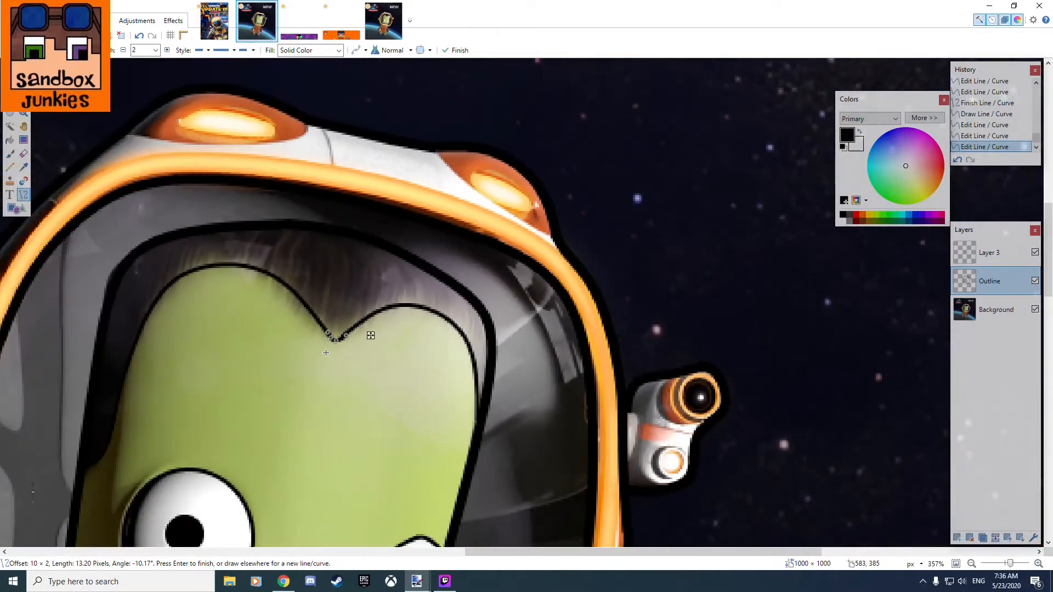
drag(294, 413, 532, 366)
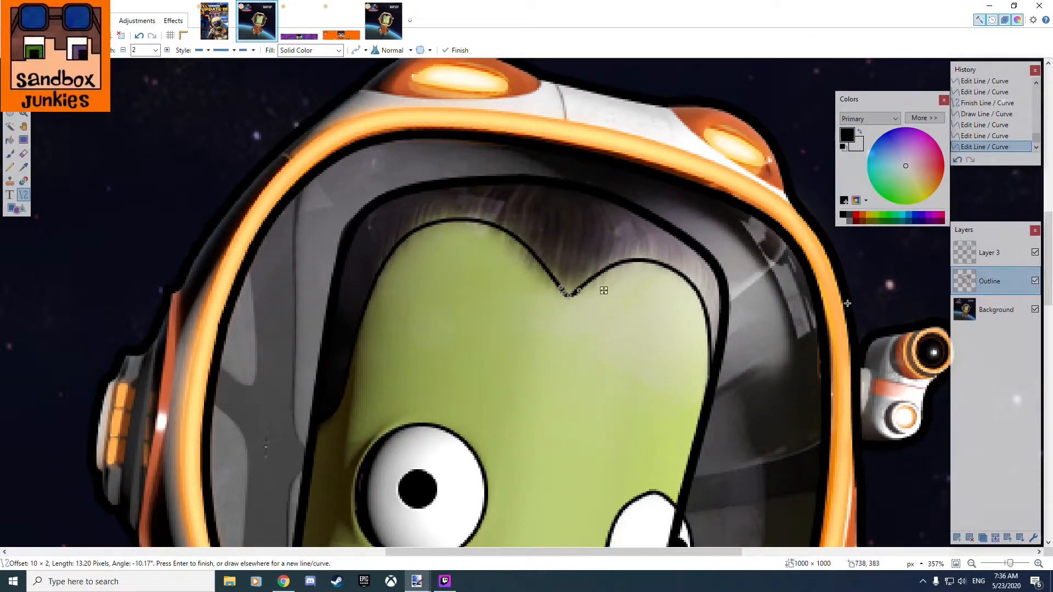
Toggle the visibility of the Outline layer and Layer 3 to compare the traced lines with the picture.
click(1036, 282)
click(1036, 282)
click(1035, 282)
click(1035, 282)
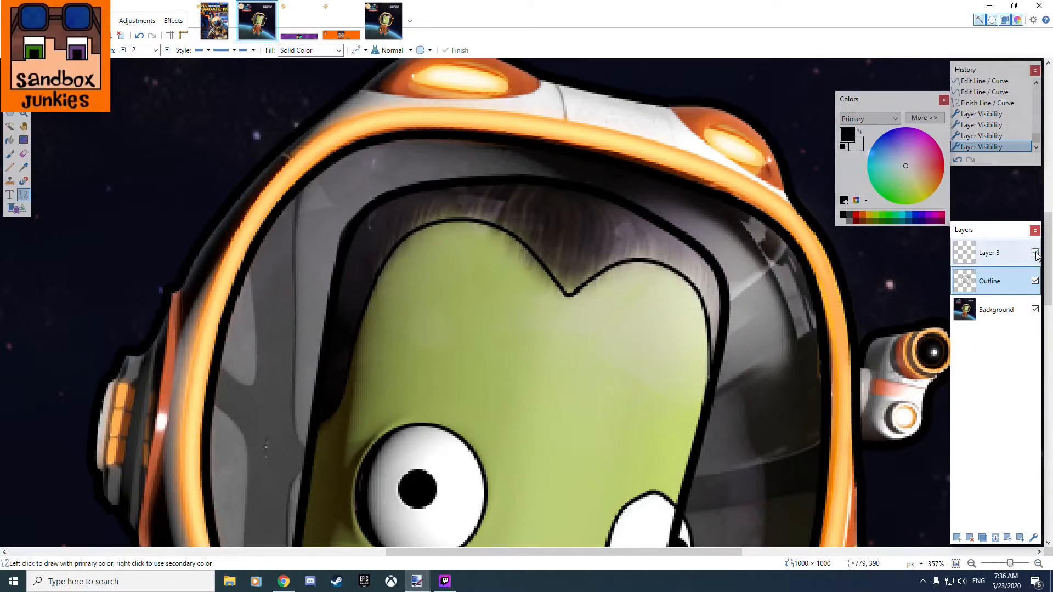
click(1035, 252)
click(1035, 252)
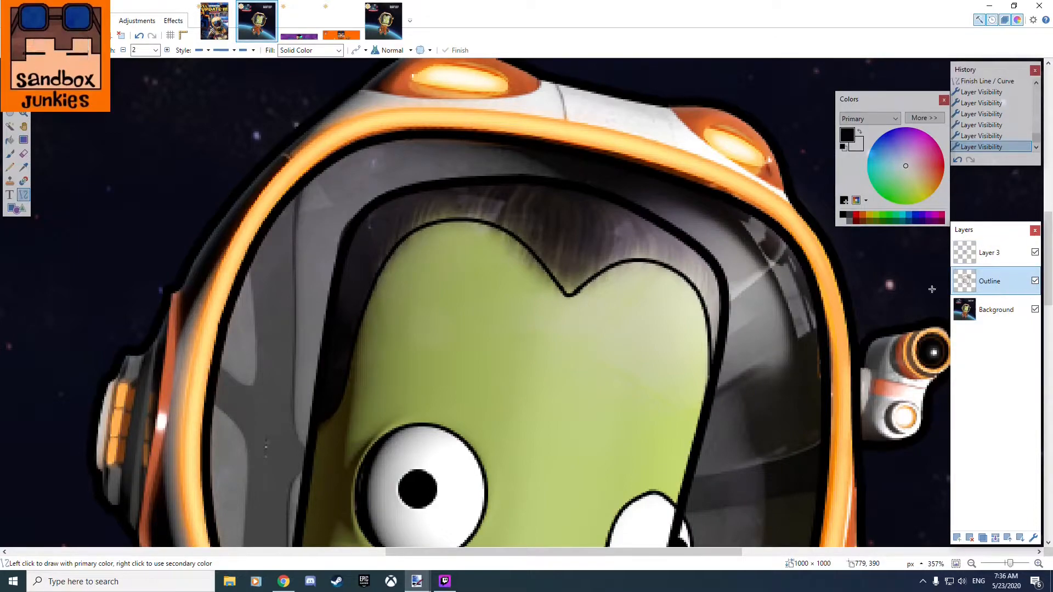
Make Layer 3 the active layer for outlining the mouth.
drag(558, 367, 618, 372)
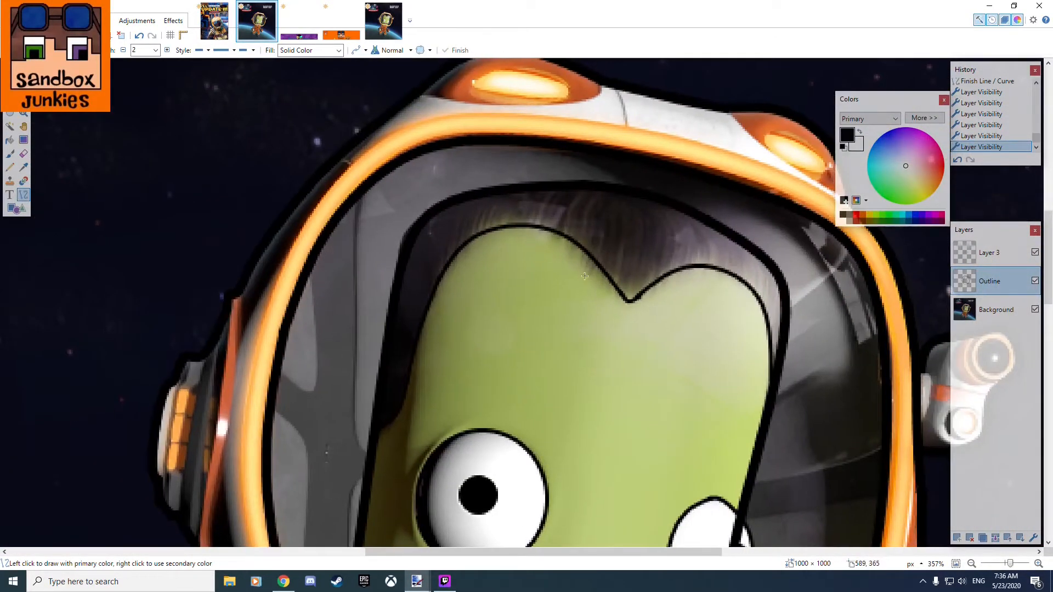
drag(702, 333, 641, 266)
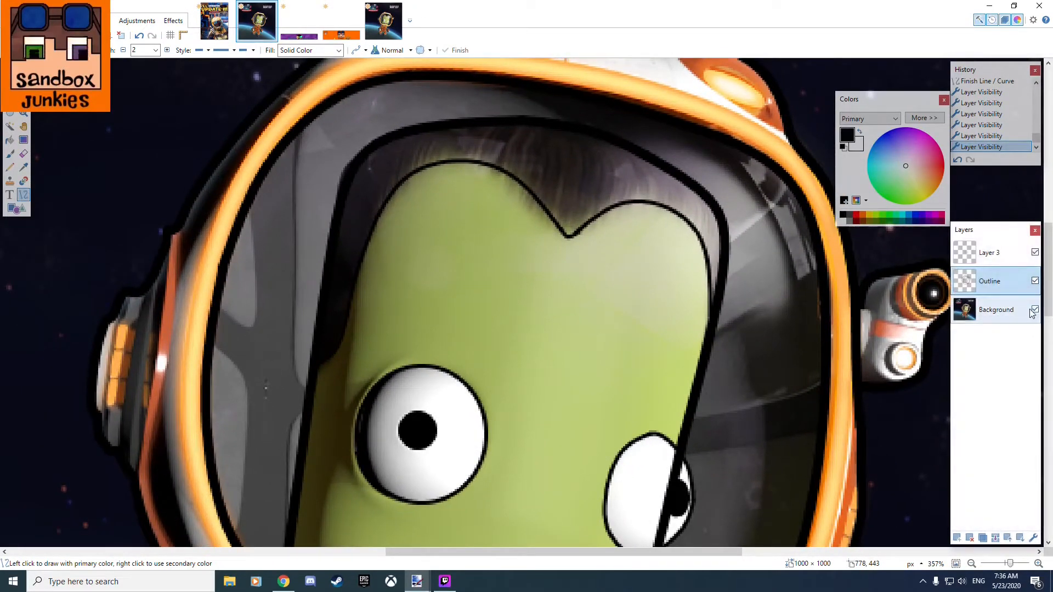
drag(642, 331, 696, 150)
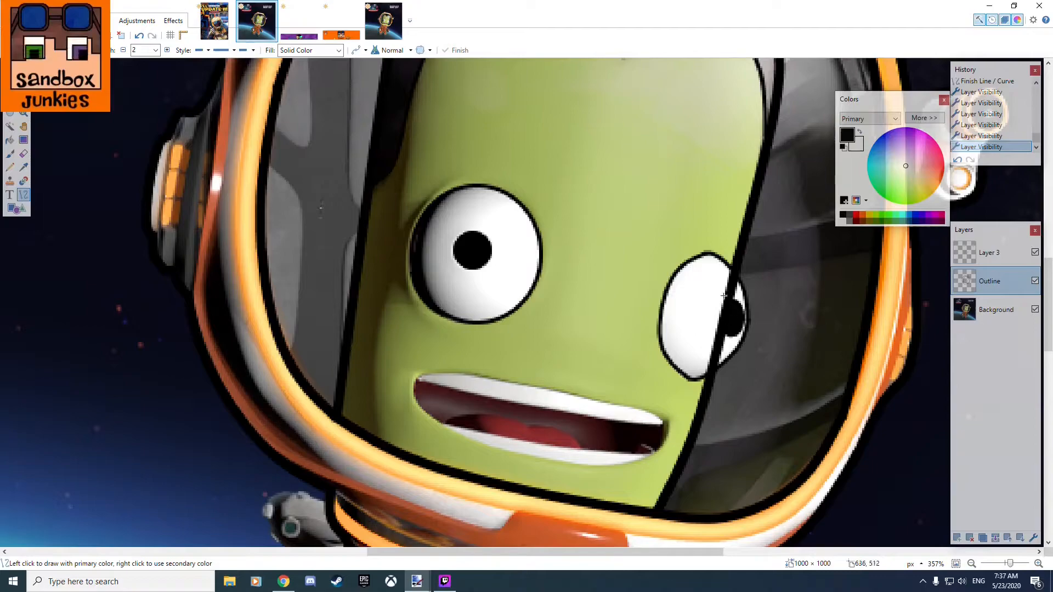
click(992, 260)
click(991, 281)
scroll(667, 417, up, 4)
drag(567, 439, 759, 386)
scroll(308, 291, up, 2)
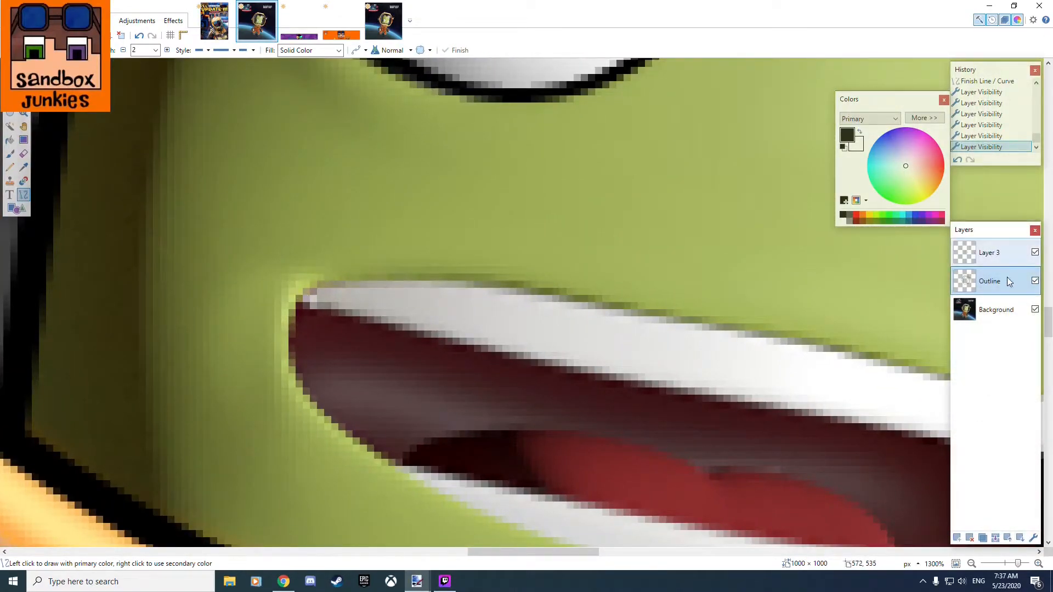
click(989, 257)
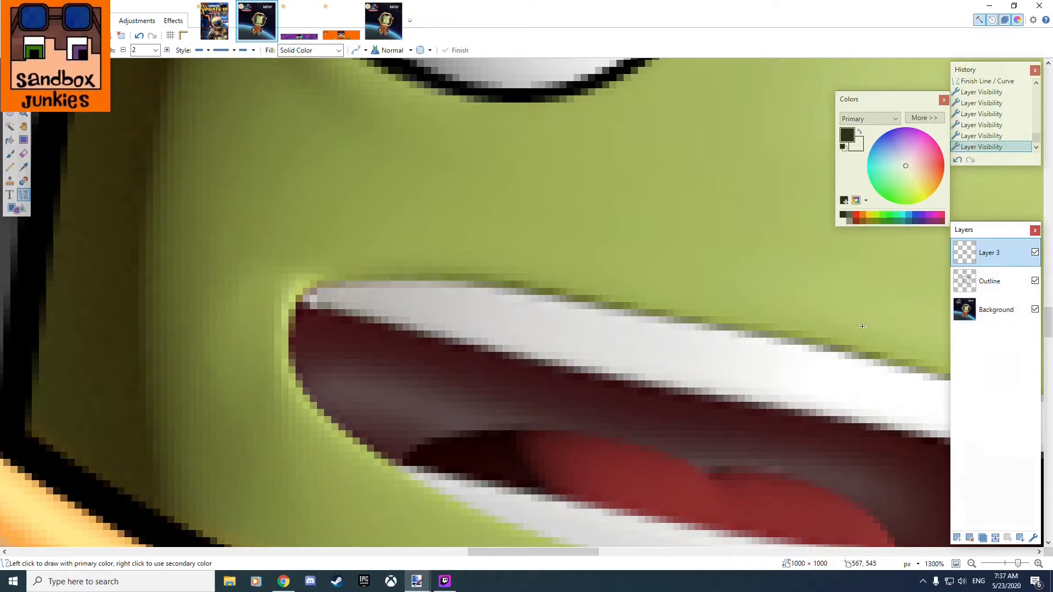
Trace the mouth's upper edge with a curve spanning about 130 by 23 pixels between its corners, bent to follow the upper teeth.
scroll(313, 299, down, 3)
scroll(433, 332, up, 2)
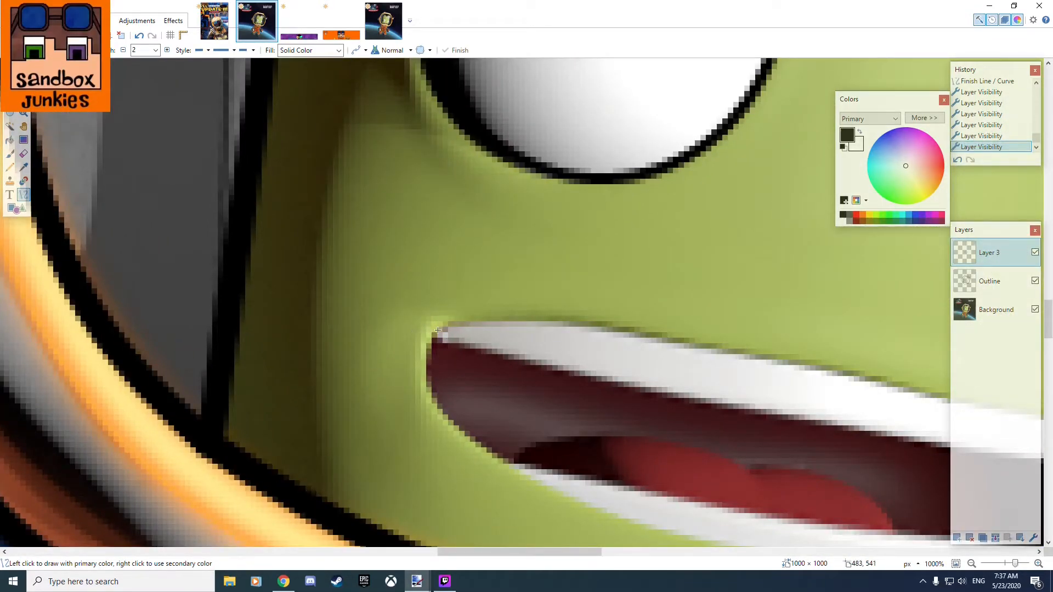
drag(649, 377, 353, 277)
scroll(405, 298, down, 2)
scroll(404, 298, up, 2)
mouse_move(137, 235)
mouse_down()
mouse_move(518, 294)
mouse_move(845, 362)
mouse_up()
drag(375, 285, 289, 228)
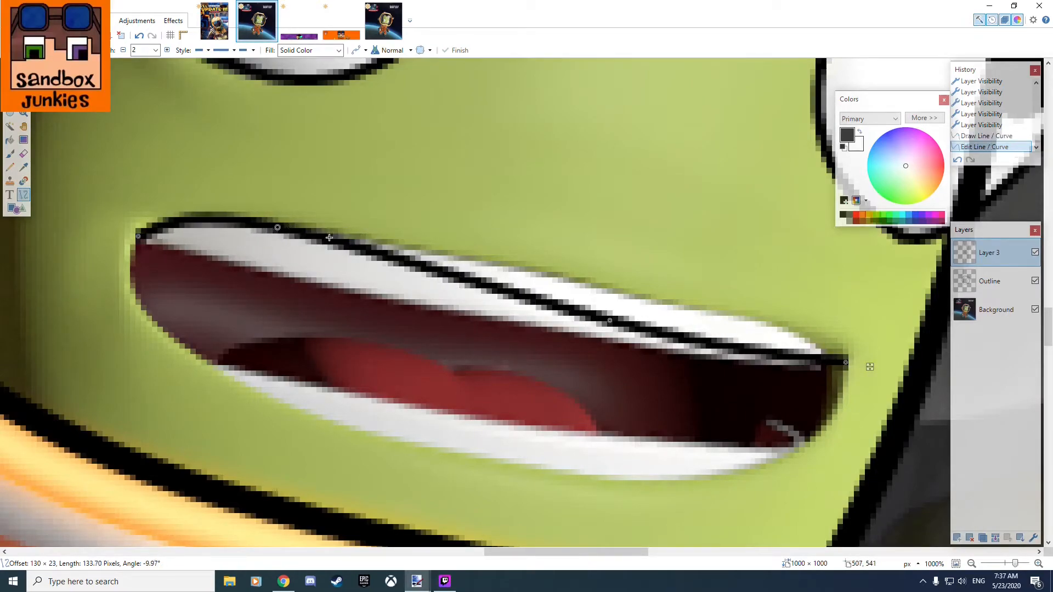
drag(610, 320, 724, 312)
mouse_move(278, 227)
mouse_down()
mouse_move(293, 267)
mouse_move(278, 225)
mouse_up()
key(Return)
Trace the mouth's left corner and lower left edge with a curve spanning about 56 by 40 pixels.
mouse_move(139, 236)
mouse_down()
mouse_move(359, 403)
mouse_move(445, 450)
mouse_up()
drag(341, 378, 255, 381)
drag(240, 308, 137, 301)
drag(252, 382, 254, 392)
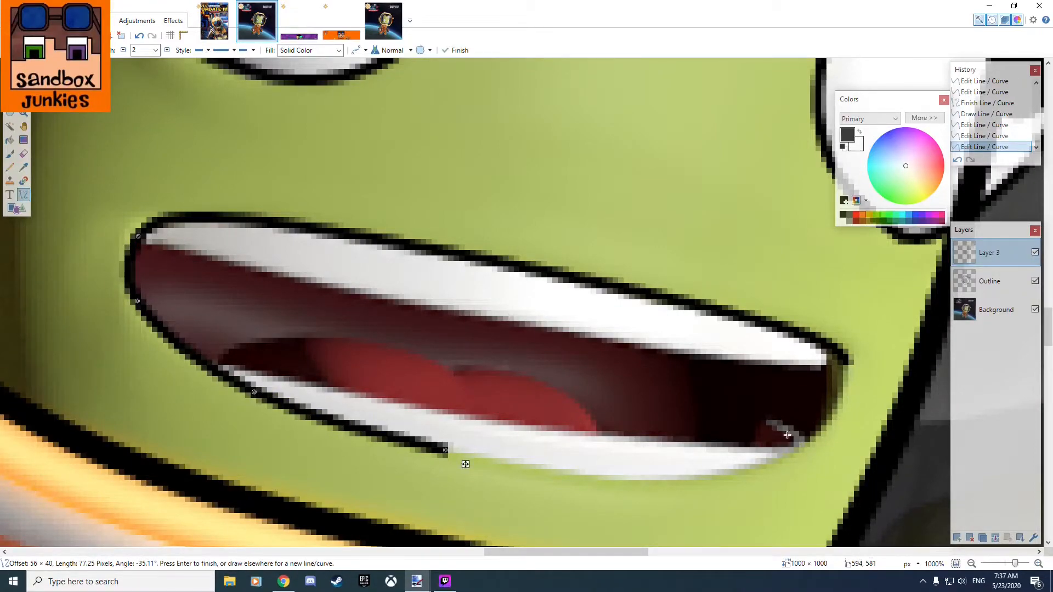
Trace the mouth's lower right edge up to the right corner with a curve spanning about 75 by 16 pixels, bent along the lip.
mouse_move(850, 361)
mouse_down()
mouse_move(446, 438)
mouse_move(445, 450)
mouse_up()
drag(581, 427, 643, 476)
drag(716, 393, 793, 456)
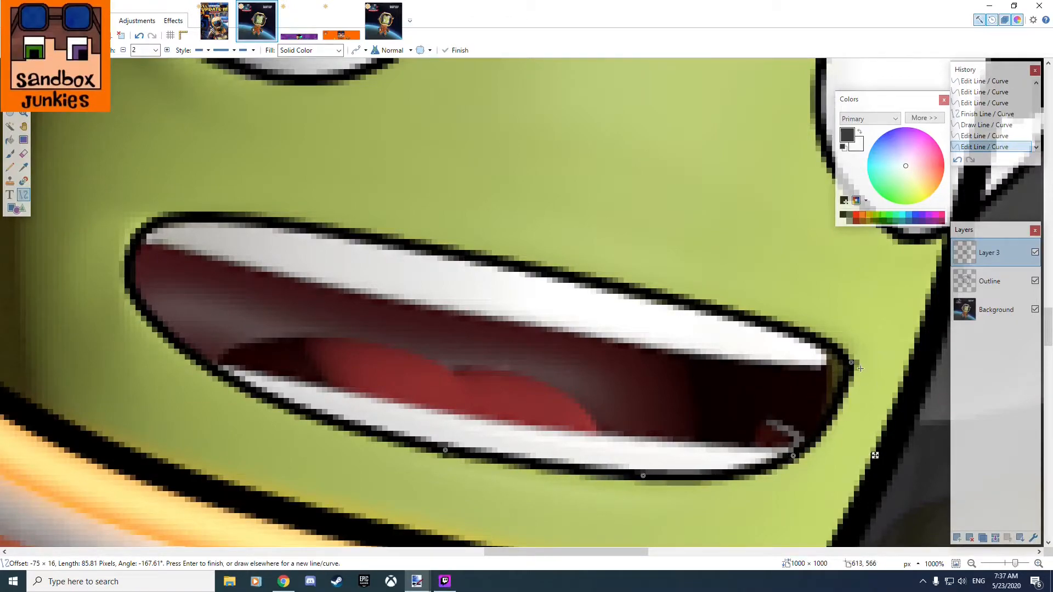
drag(853, 365, 619, 333)
Select and erase the overhanging end of the upper lip line at the mouth's right corner.
click(10, 85)
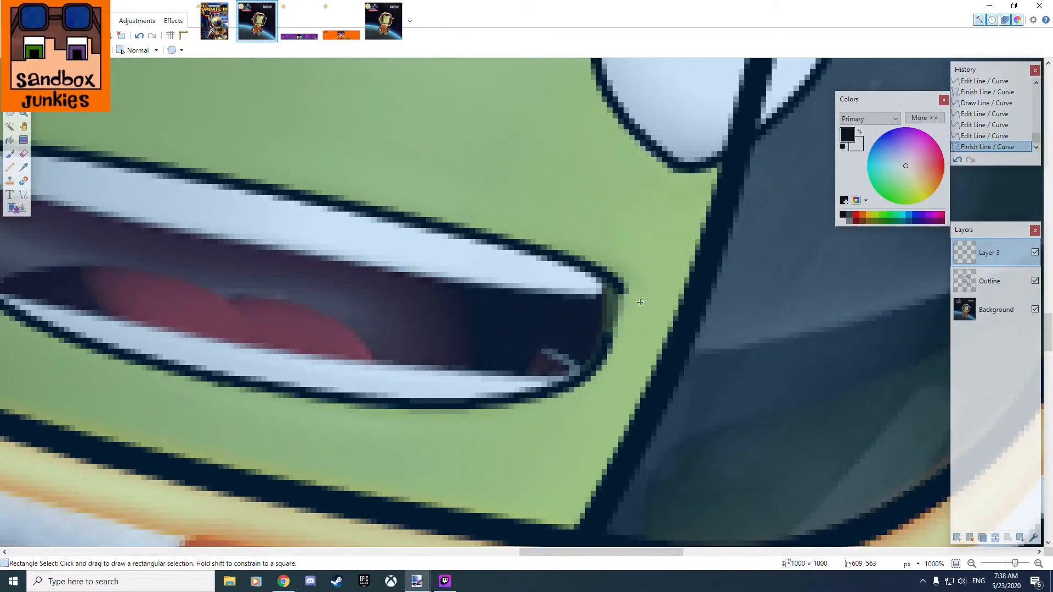
scroll(631, 336, up, 3)
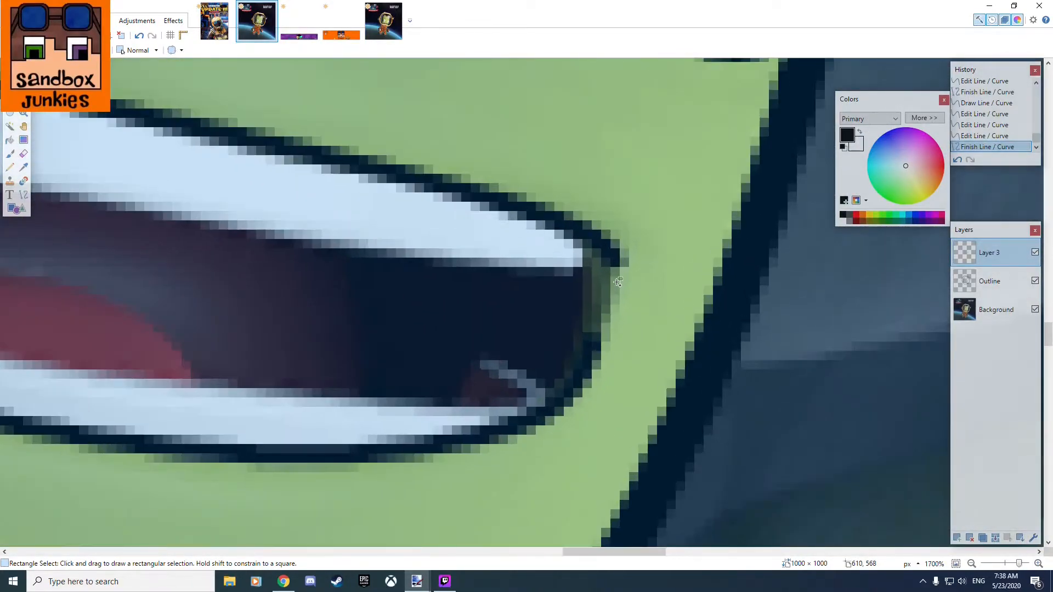
drag(597, 216, 650, 289)
key(Delete)
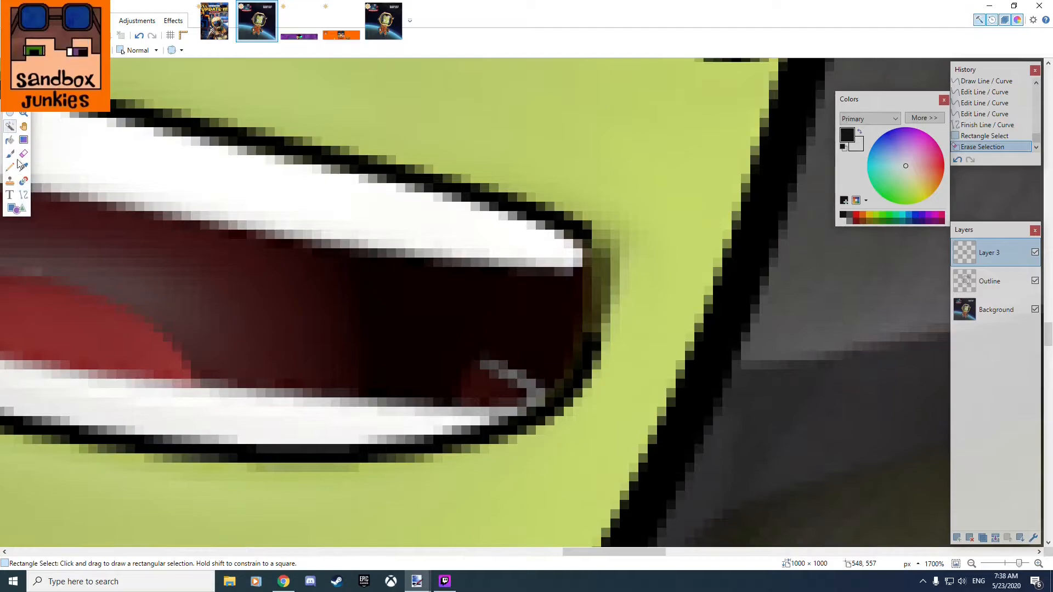
Close the mouth's right corner with a curve about 14 pixels tall, bulging outward between the upper and lower lip lines.
click(23, 195)
drag(588, 237, 599, 371)
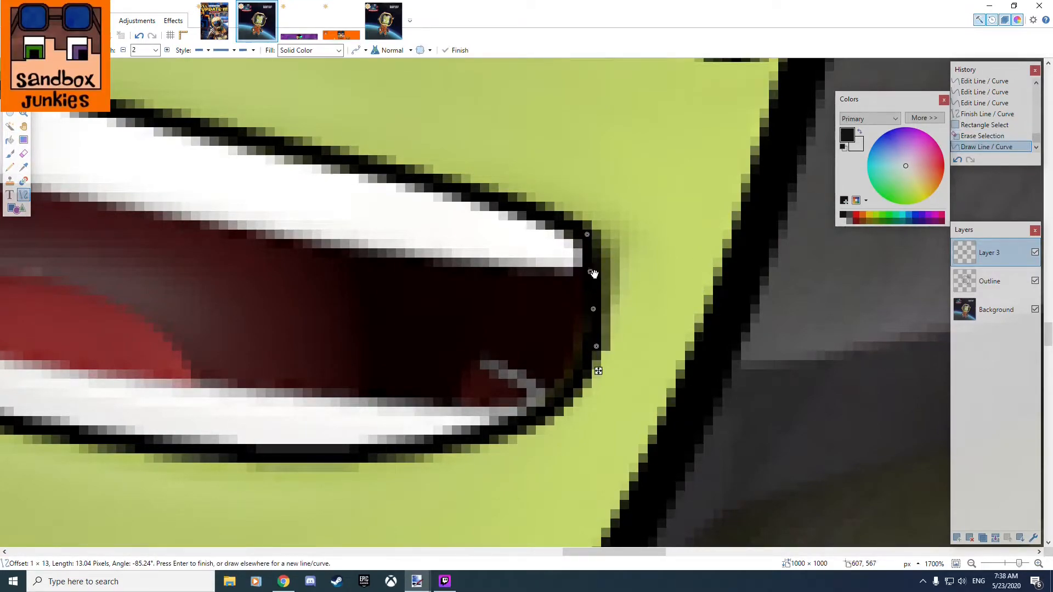
drag(589, 270, 609, 265)
drag(593, 309, 606, 309)
mouse_move(596, 349)
mouse_down()
mouse_move(617, 329)
mouse_move(588, 357)
mouse_up()
Trace the lower edge of the upper teeth with a curve spanning about 129 by 24 pixels between the mouth's corners.
scroll(467, 312, down, 3)
drag(372, 333, 641, 445)
scroll(154, 294, up, 1)
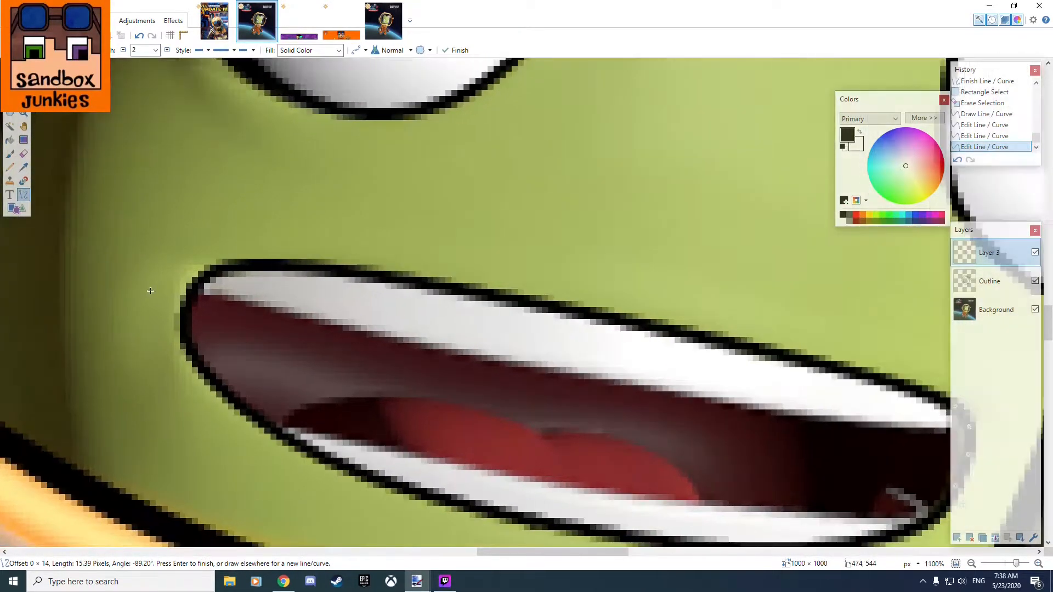
scroll(150, 291, up, 1)
mouse_move(207, 289)
mouse_down()
mouse_move(512, 381)
mouse_move(1043, 483)
mouse_move(730, 494)
mouse_move(636, 461)
mouse_move(619, 442)
mouse_up()
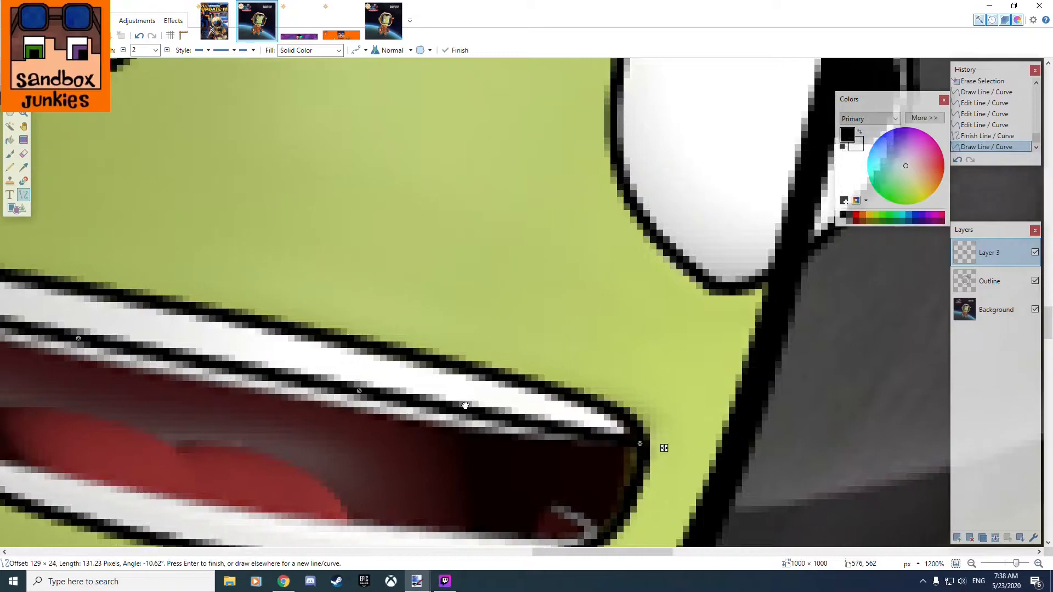
drag(466, 405, 693, 410)
drag(615, 391, 612, 407)
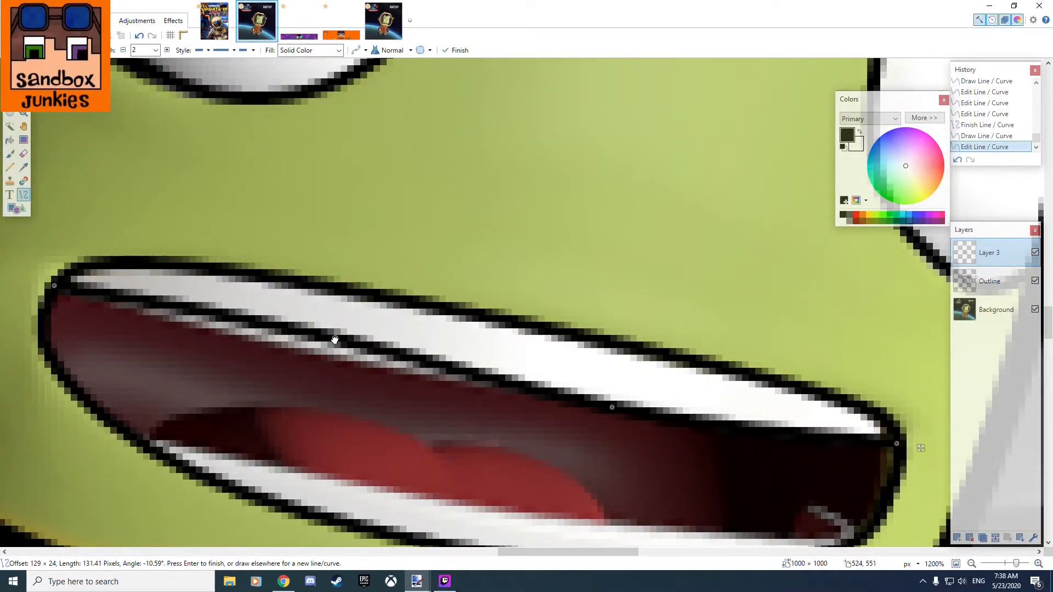
drag(335, 341, 325, 360)
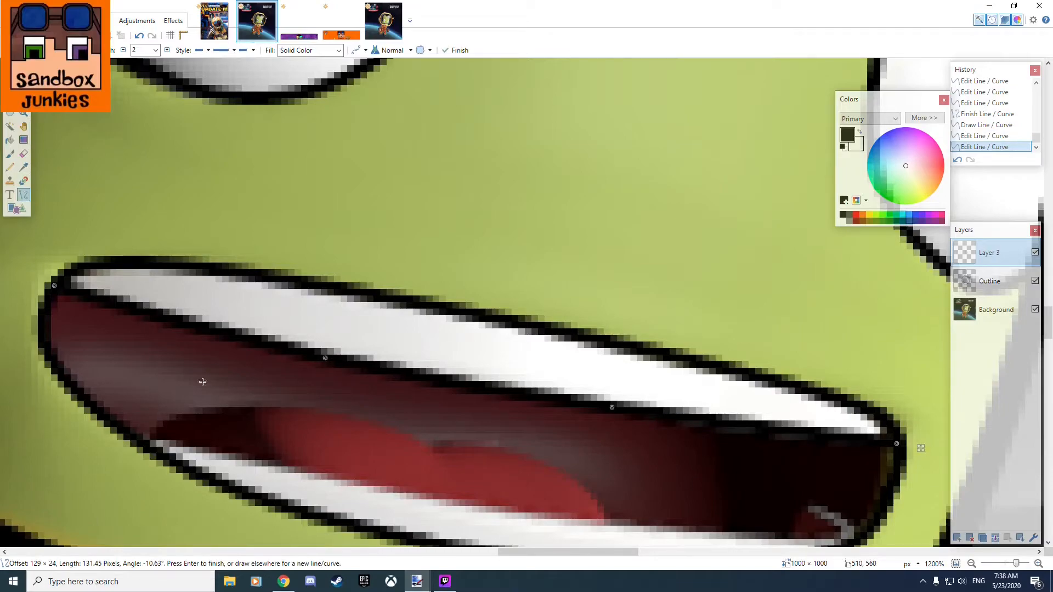
Trace the upper edge of the lower teeth with a curve spanning about 108 by 14 pixels, bent to follow the teeth.
drag(459, 432, 483, 316)
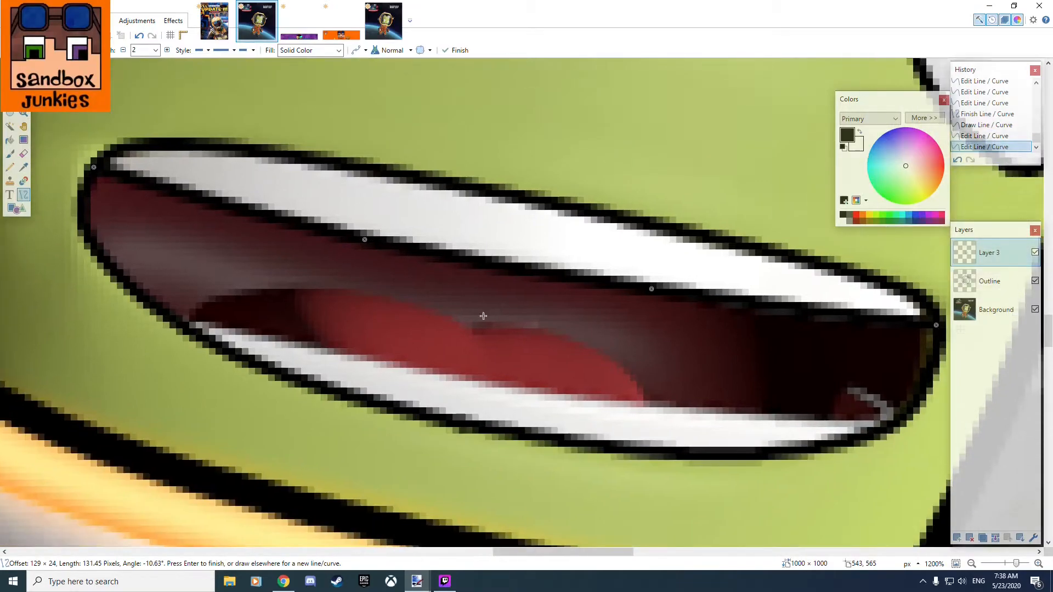
mouse_move(184, 324)
mouse_down()
mouse_move(752, 377)
mouse_move(891, 428)
mouse_move(890, 417)
mouse_up()
drag(656, 388, 656, 408)
drag(421, 355, 424, 376)
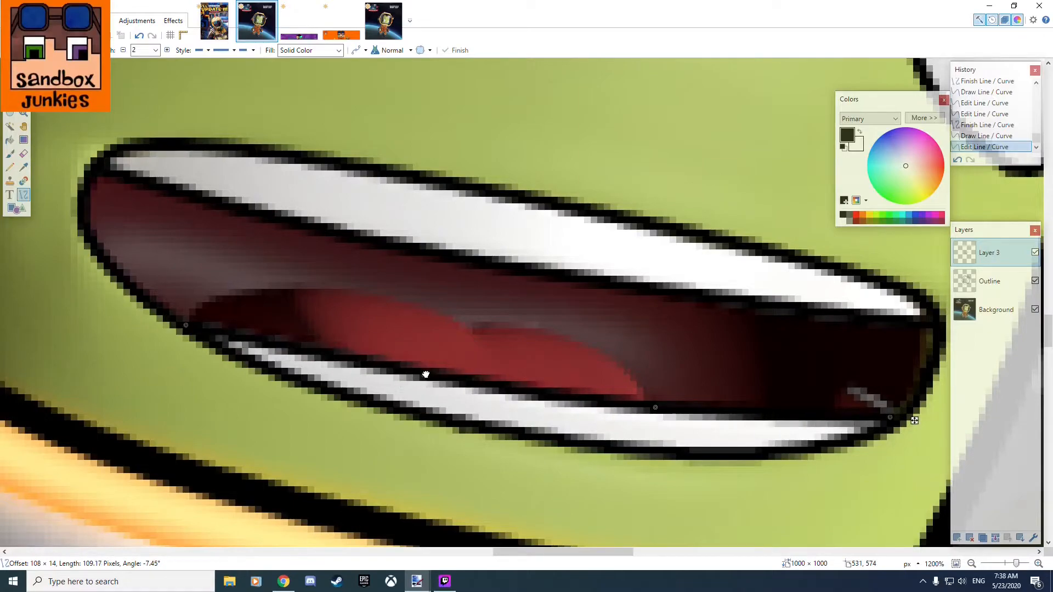
drag(655, 409, 682, 412)
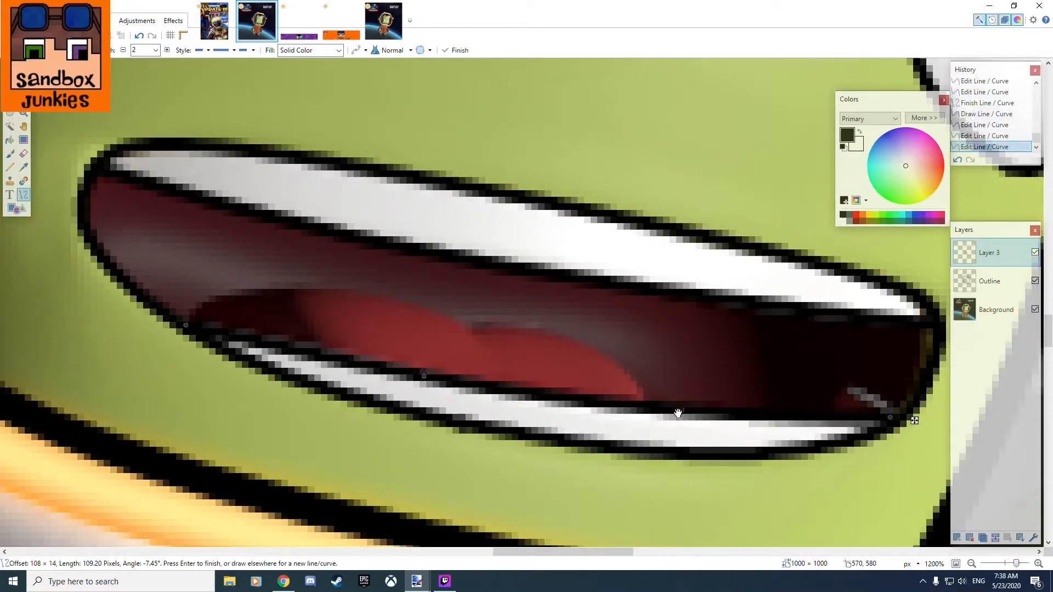
Trace the small grey detail inside the mouth's lower right corner with a short curve spanning about 6 by 4 pixels.
mouse_move(846, 386)
mouse_down()
mouse_move(892, 419)
mouse_move(890, 409)
mouse_up()
click(867, 395)
drag(850, 391, 849, 390)
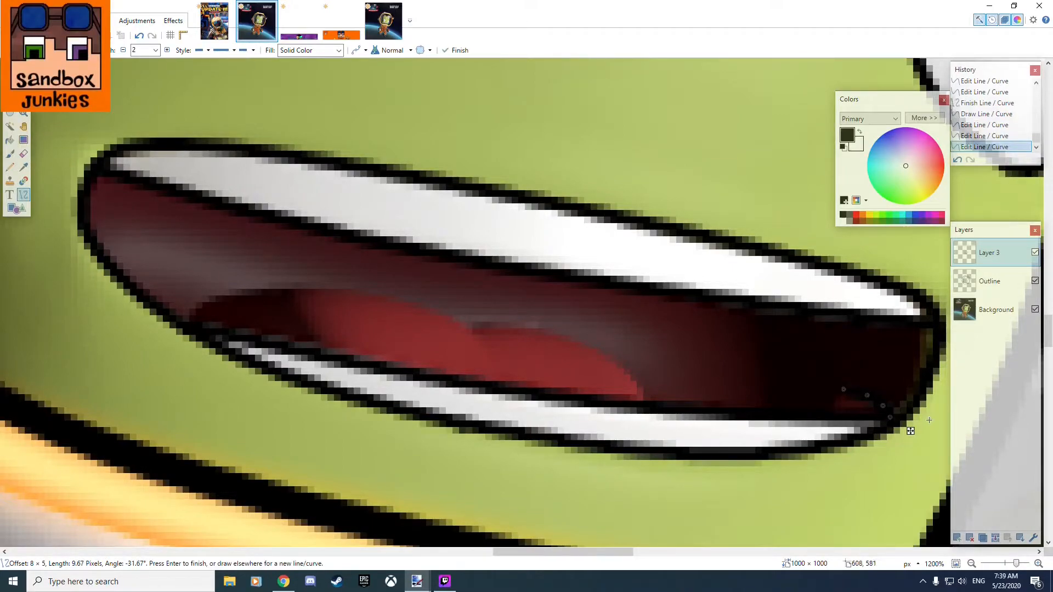
scroll(878, 411, up, 2)
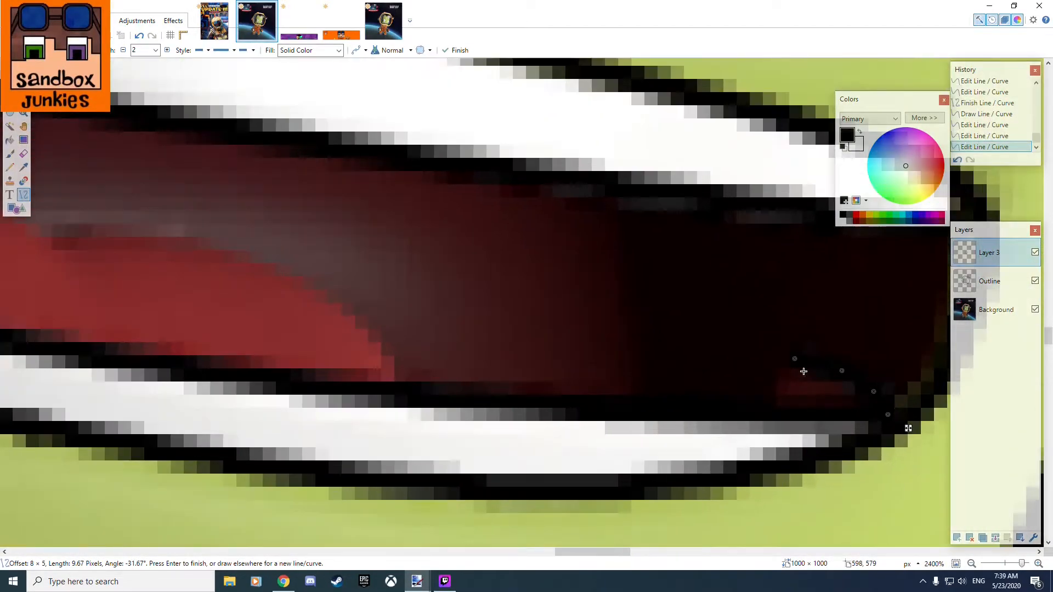
scroll(847, 388, up, 5)
mouse_move(795, 348)
mouse_down()
mouse_move(781, 371)
mouse_move(794, 355)
mouse_up()
drag(667, 314, 709, 328)
drag(777, 430, 496, 324)
mouse_move(640, 365)
mouse_down()
mouse_move(606, 357)
mouse_move(585, 273)
mouse_move(607, 347)
mouse_move(627, 352)
mouse_up()
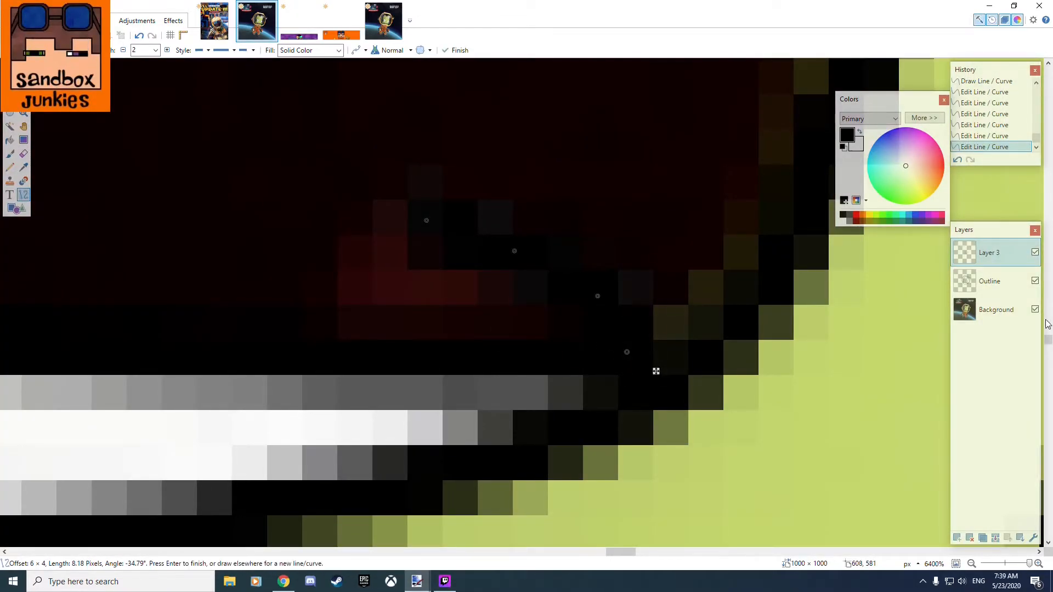
Hide the Background layer to inspect the mouth and face outlines on their own, and show the layer again.
click(1035, 310)
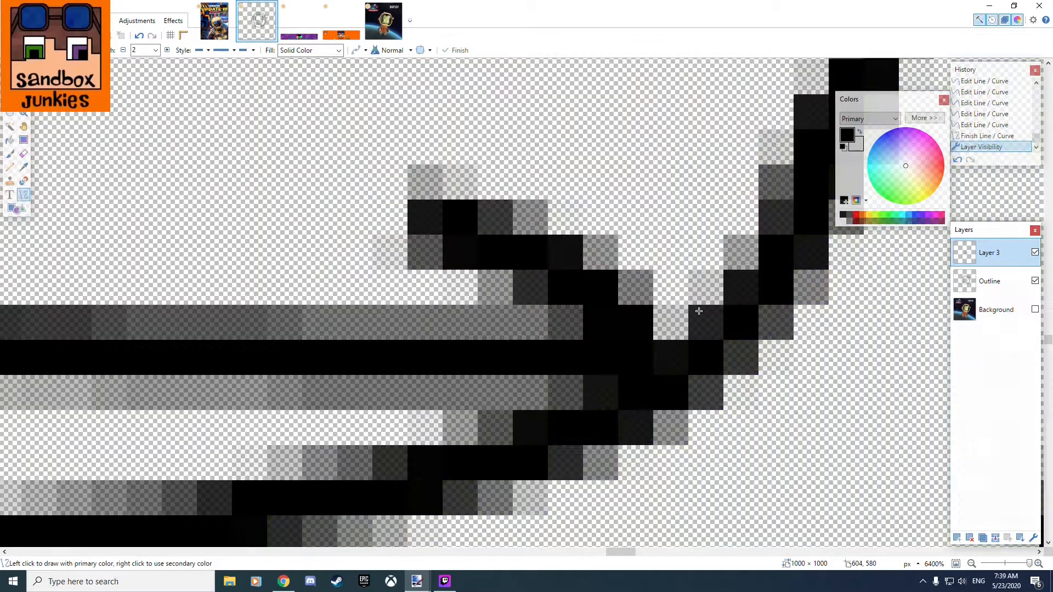
scroll(464, 305, down, 10)
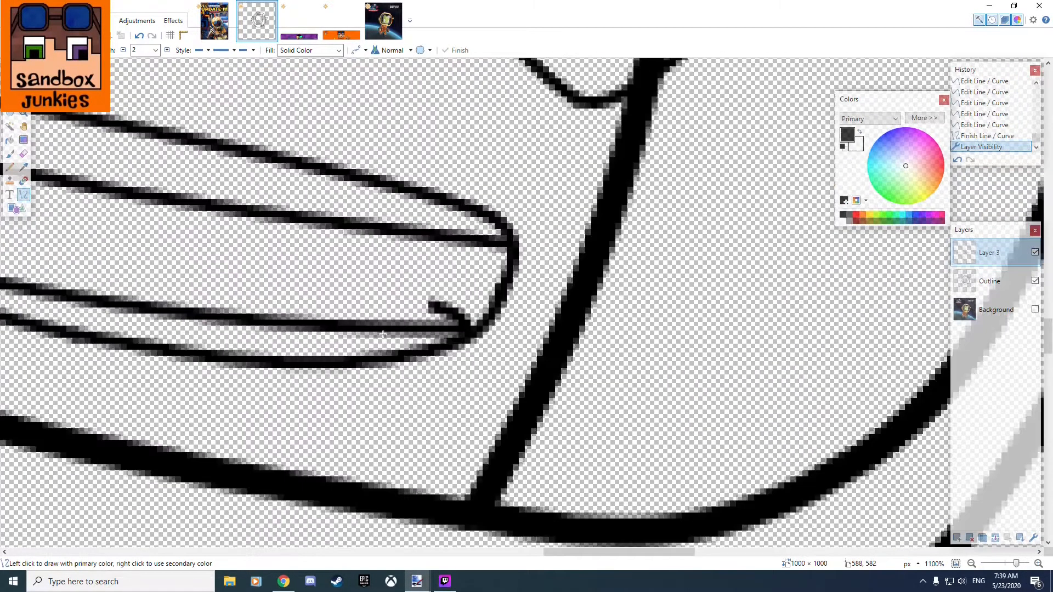
scroll(503, 342, down, 4)
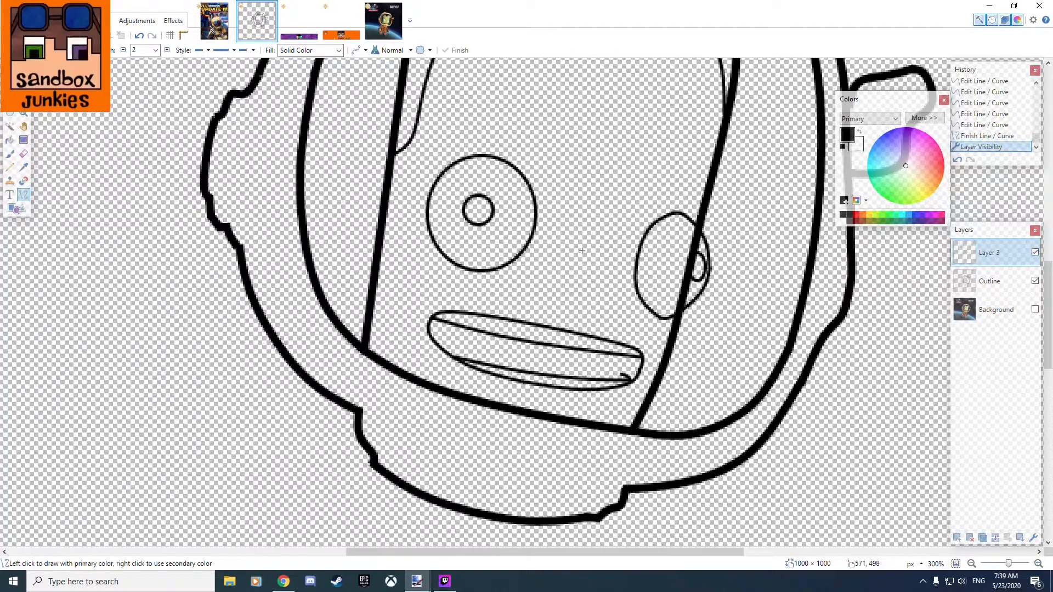
scroll(548, 413, up, 3)
drag(544, 416, 569, 327)
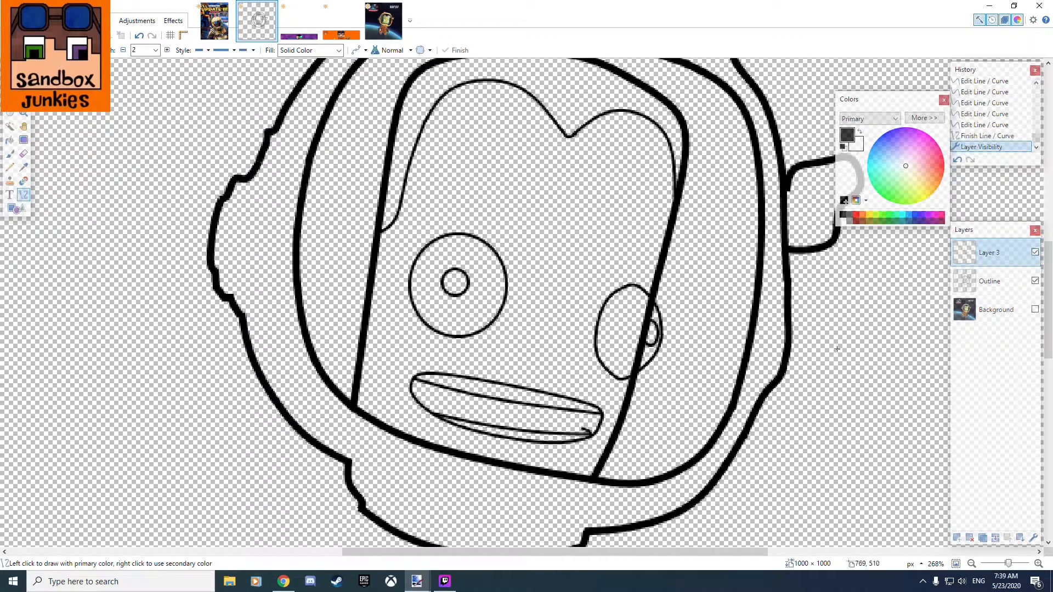
click(1036, 309)
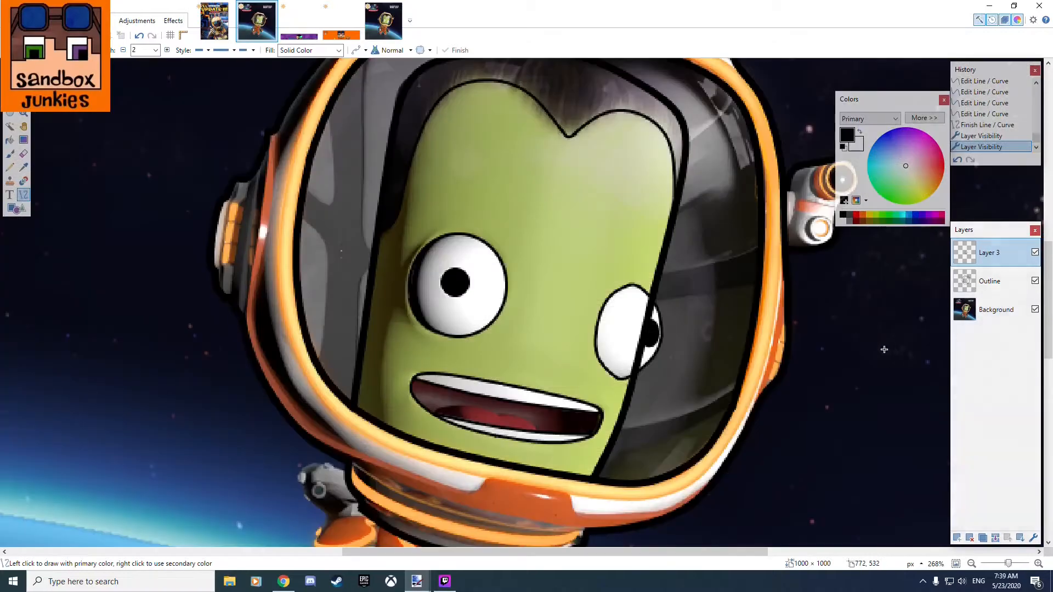
Trace the upper edge of the dark area left of the tongue with an arched curve spanning about 17 by 5 pixels.
scroll(512, 431, up, 8)
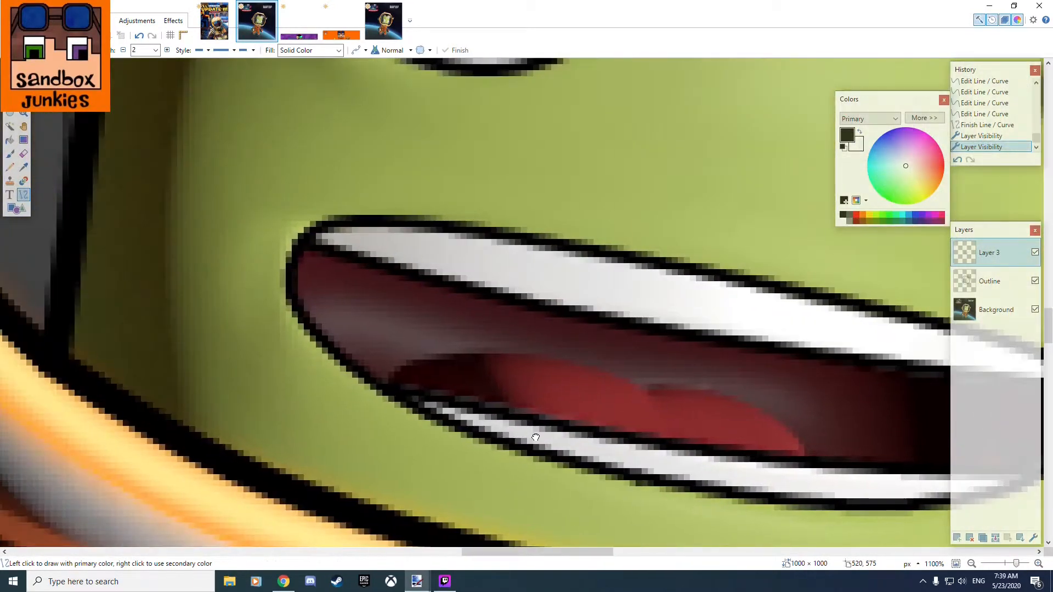
mouse_move(384, 386)
mouse_down()
mouse_move(444, 356)
mouse_move(482, 357)
mouse_up()
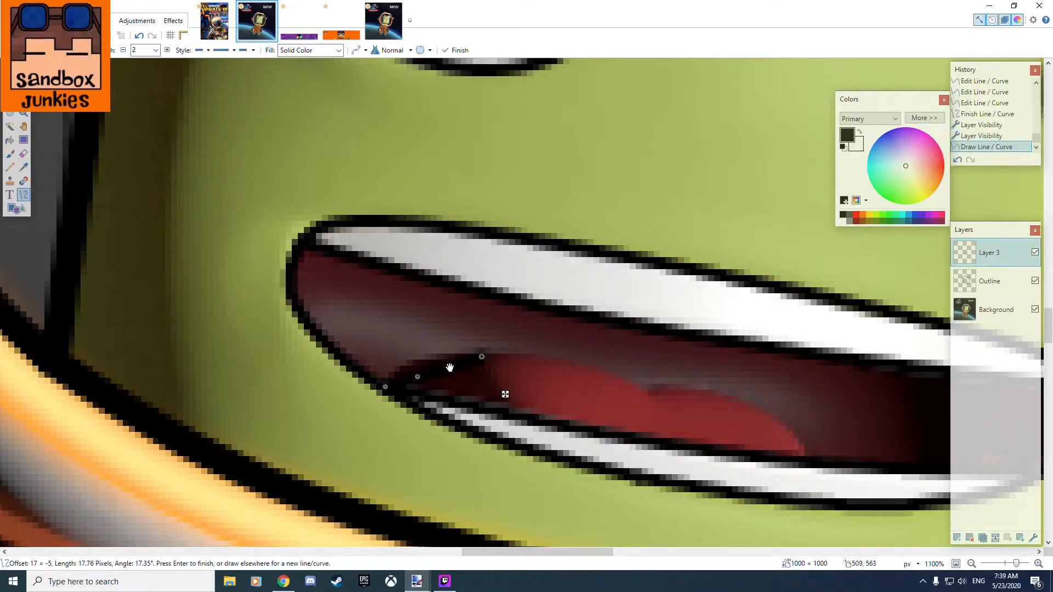
mouse_move(417, 377)
mouse_down()
mouse_move(412, 359)
mouse_move(449, 353)
mouse_up()
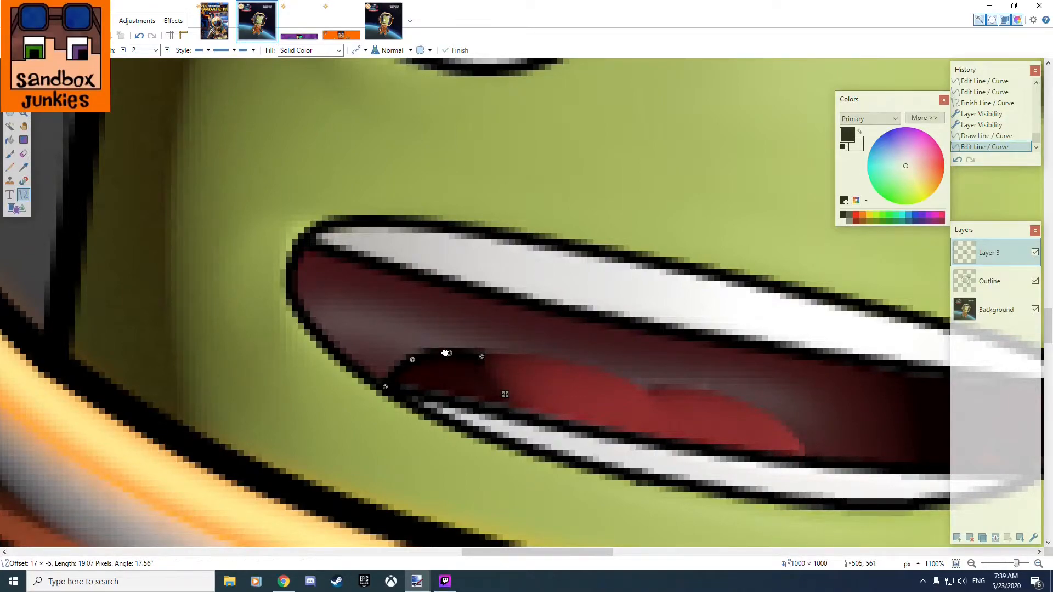
Trace the tongue's right lobe from the lower teeth to the centre notch with a curve spanning about 26 by 11 pixels.
mouse_move(811, 458)
mouse_down()
mouse_move(729, 390)
mouse_move(483, 354)
mouse_move(656, 399)
mouse_move(711, 393)
mouse_up()
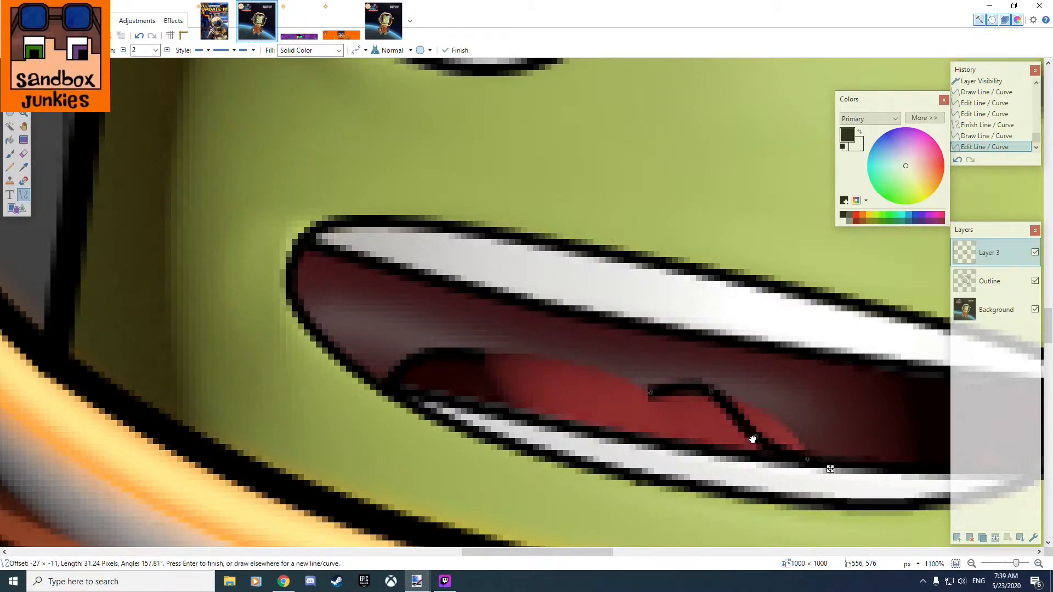
drag(756, 438, 775, 417)
drag(655, 395, 656, 395)
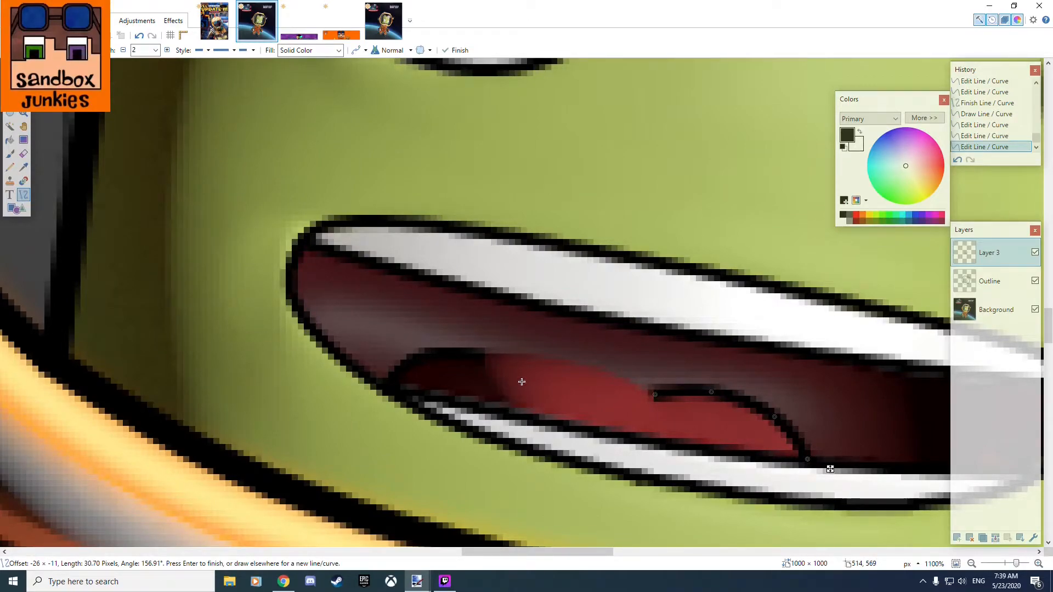
key(Return)
Trace the tongue's left lobe with a curve spanning about 38 by 11 pixels, ending just inside the centre notch.
mouse_move(657, 395)
mouse_down()
mouse_move(640, 381)
mouse_move(481, 357)
mouse_up()
drag(542, 369, 544, 360)
drag(597, 383, 679, 417)
drag(613, 378, 623, 377)
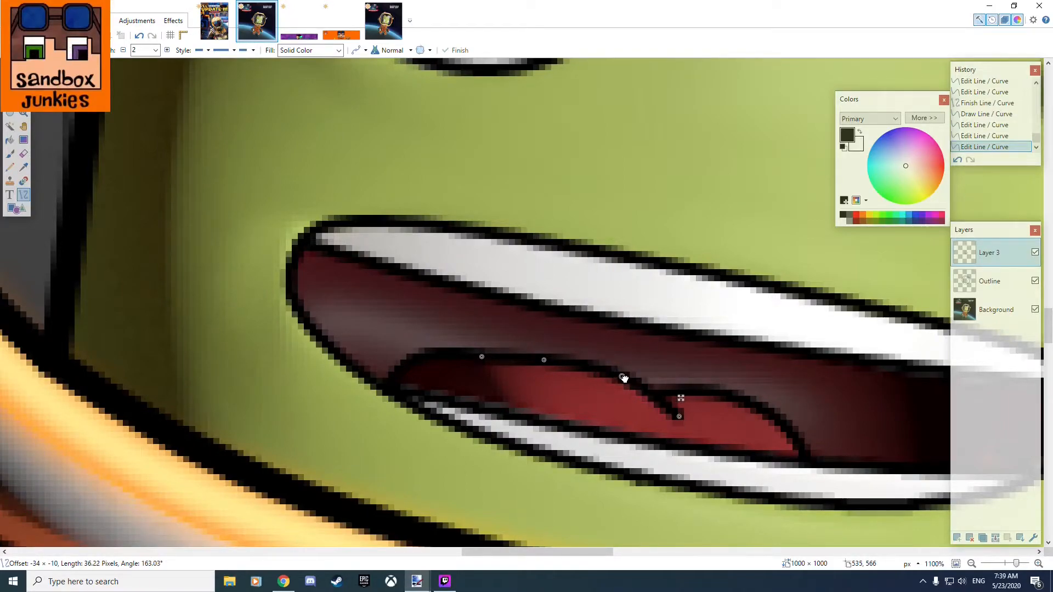
drag(545, 365, 455, 354)
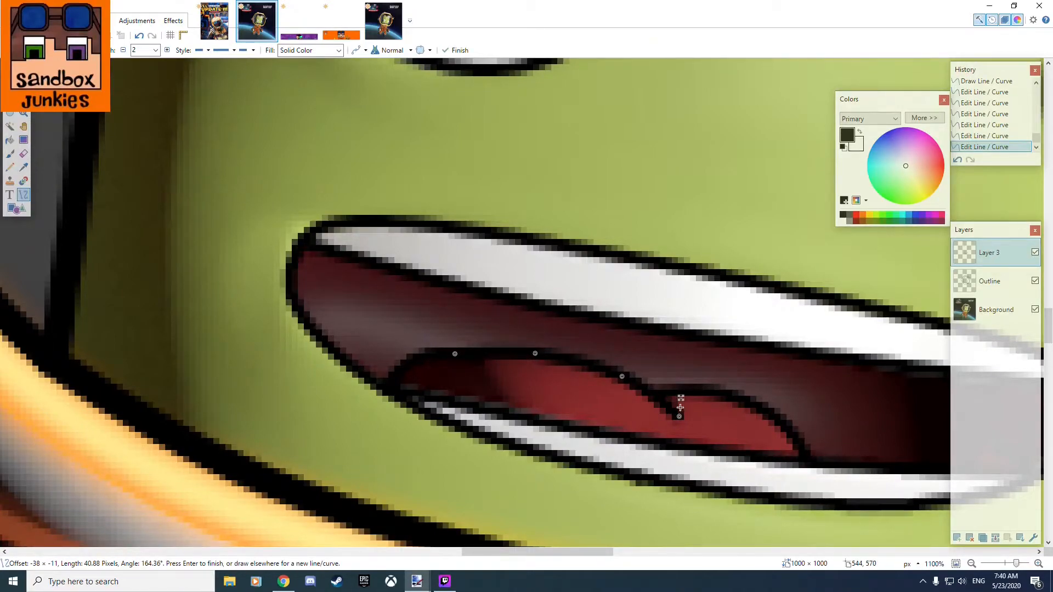
Toggle the visibility of Layer 3 and the Background layer to compare the finished mouth outline with the picture, and examine the whole face.
scroll(680, 408, down, 5)
drag(620, 384, 459, 359)
scroll(535, 379, up, 3)
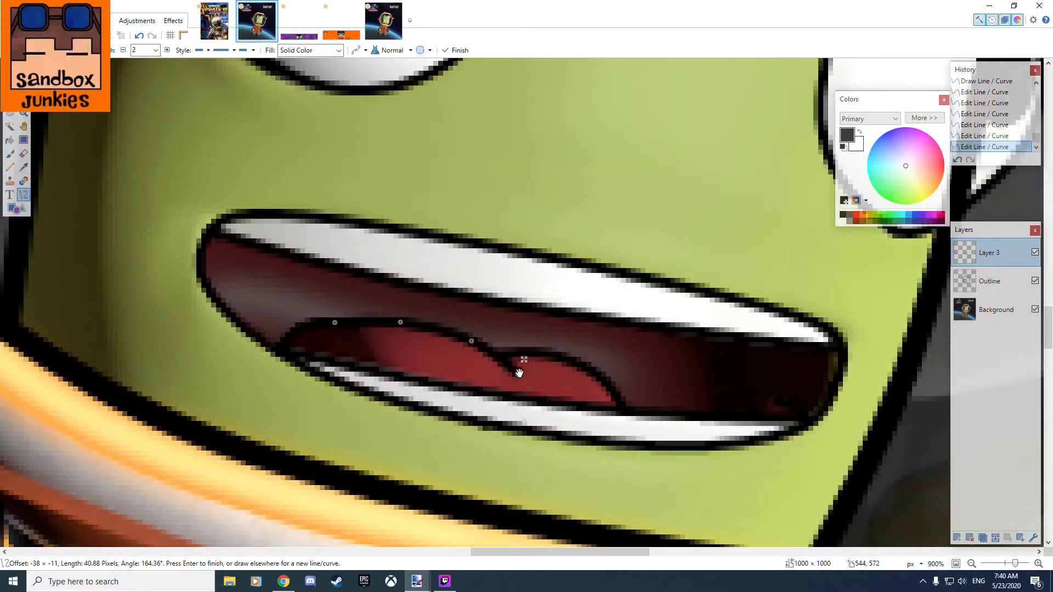
click(1035, 252)
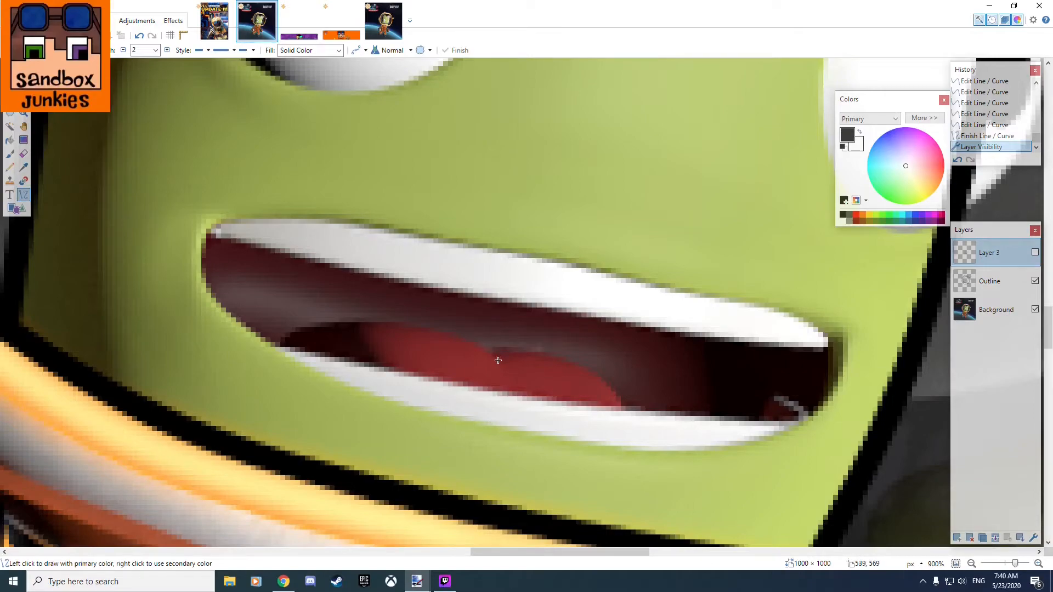
click(1035, 253)
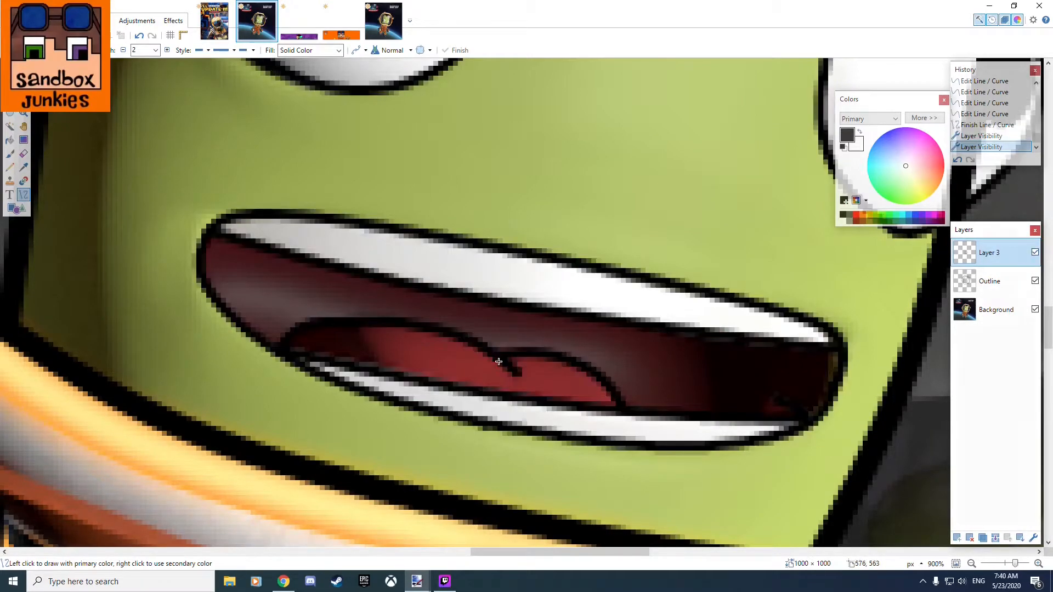
click(1035, 310)
scroll(642, 392, down, 4)
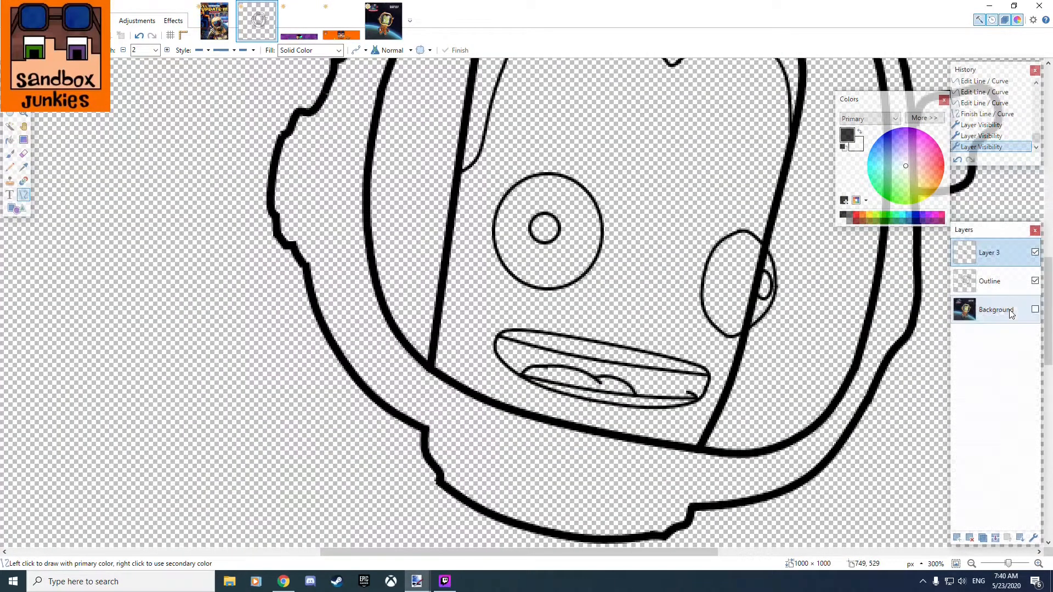
click(1036, 310)
scroll(777, 360, down, 4)
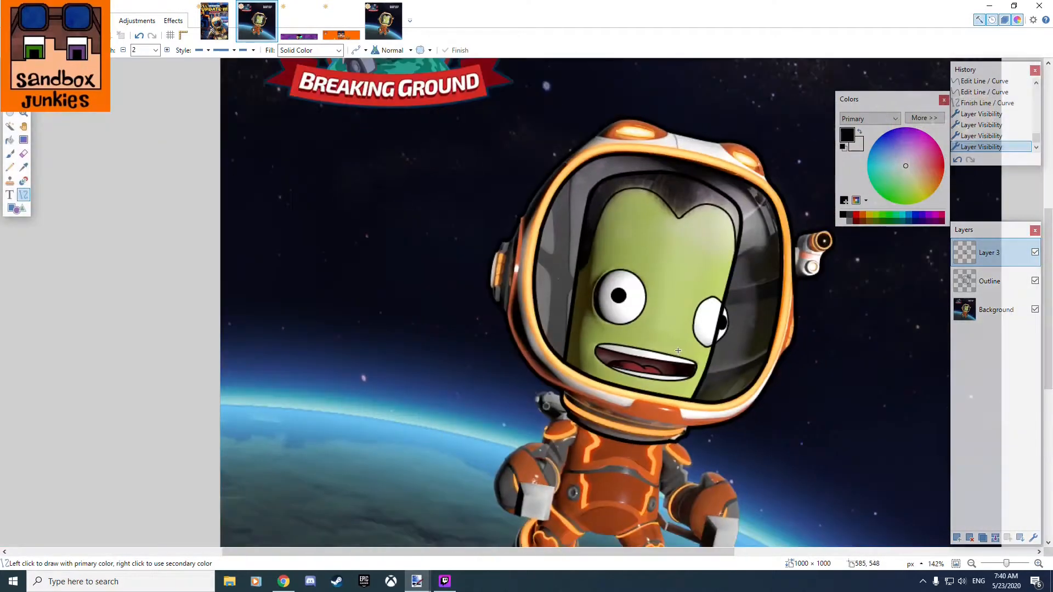
scroll(677, 337, up, 3)
drag(672, 284, 619, 350)
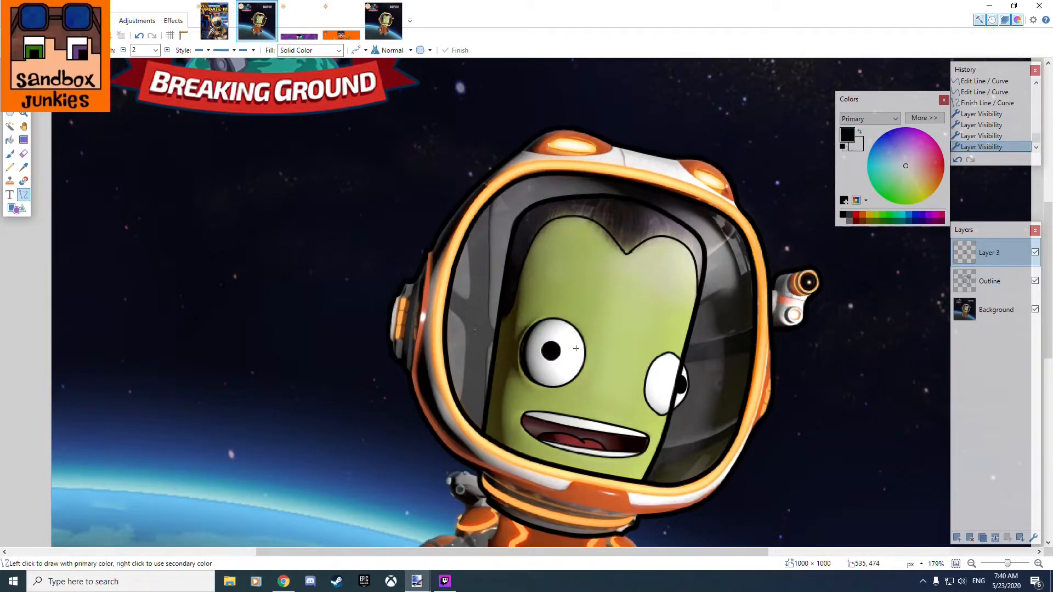
scroll(568, 390, up, 3)
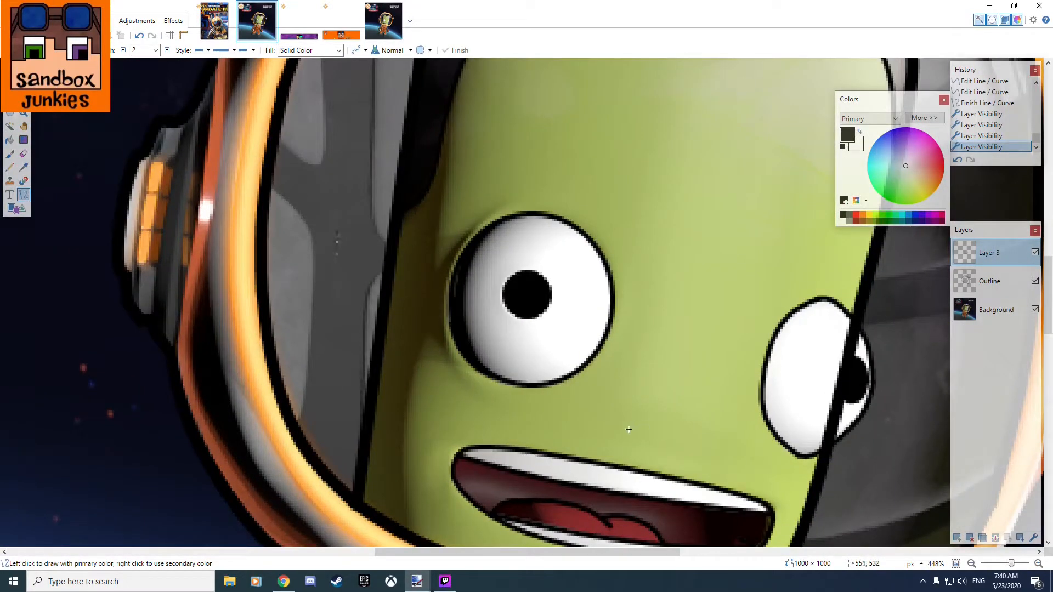
scroll(629, 429, down, 3)
drag(661, 407, 553, 384)
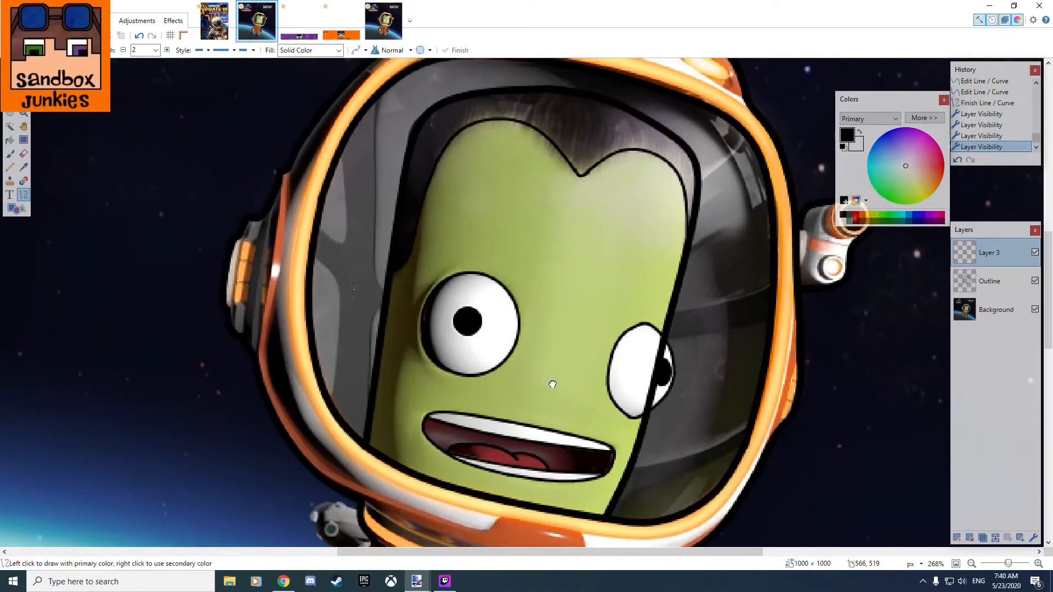
Toggle the visibility of the Outline and Background layers to check the traced linework on its own.
click(1035, 281)
click(1035, 281)
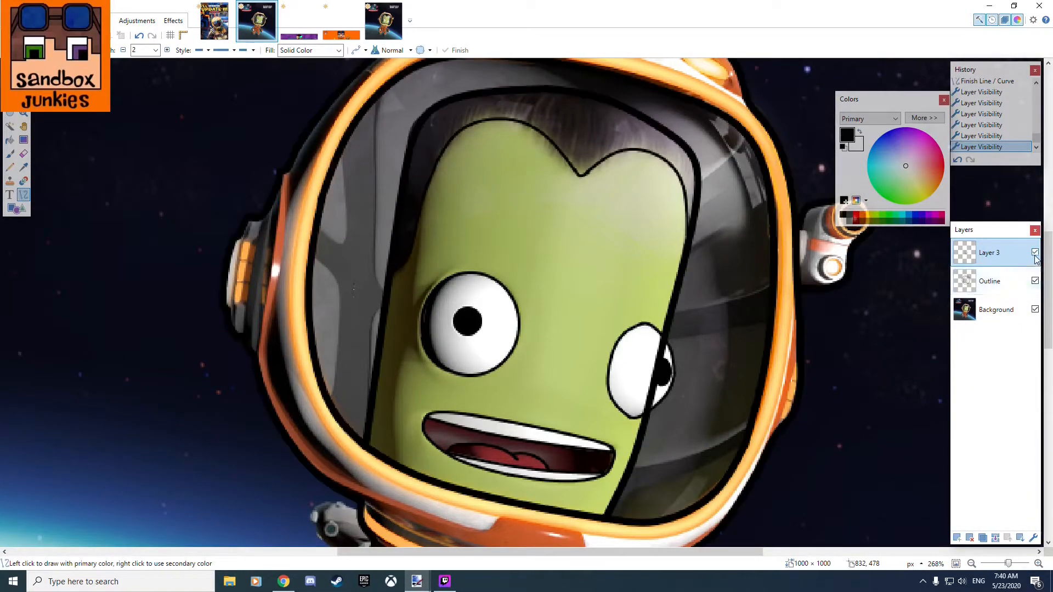
click(1035, 310)
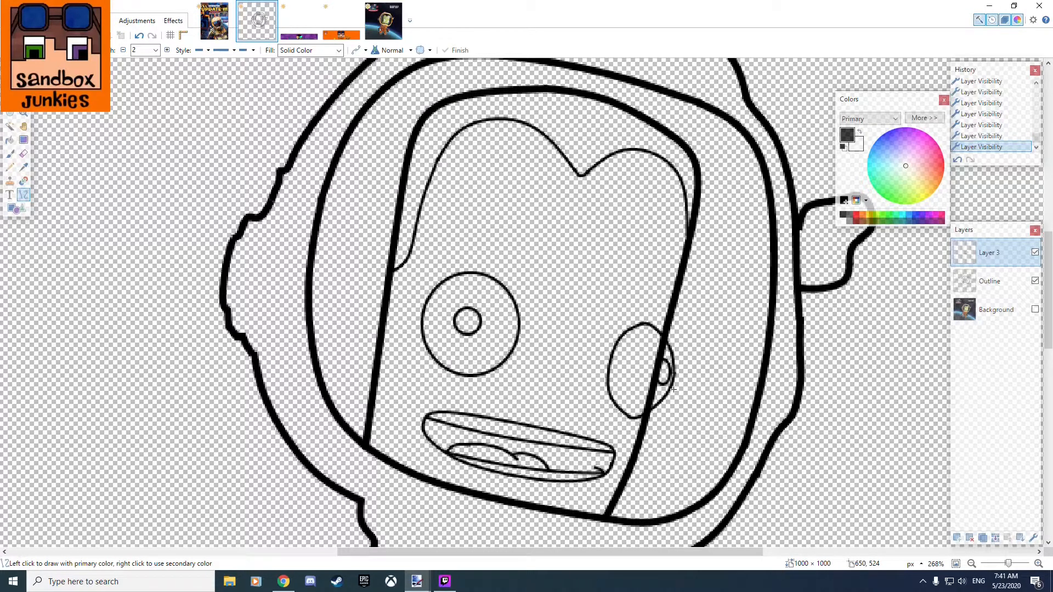
click(1036, 309)
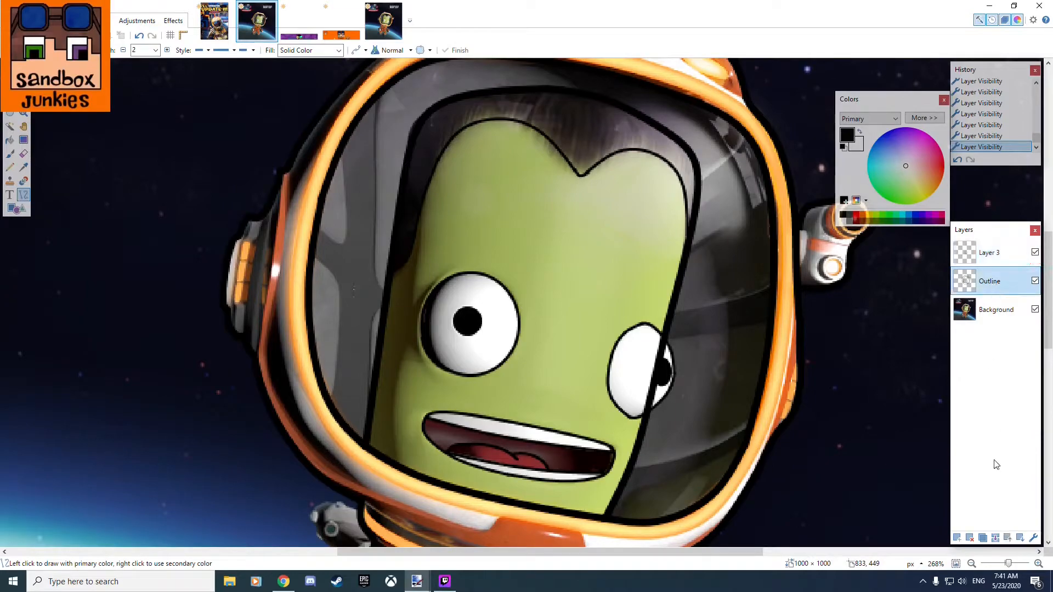
Add a new layer directly above the Outline layer and rename Layer 3 as "Face Detail Outline".
click(957, 538)
double_click(997, 254)
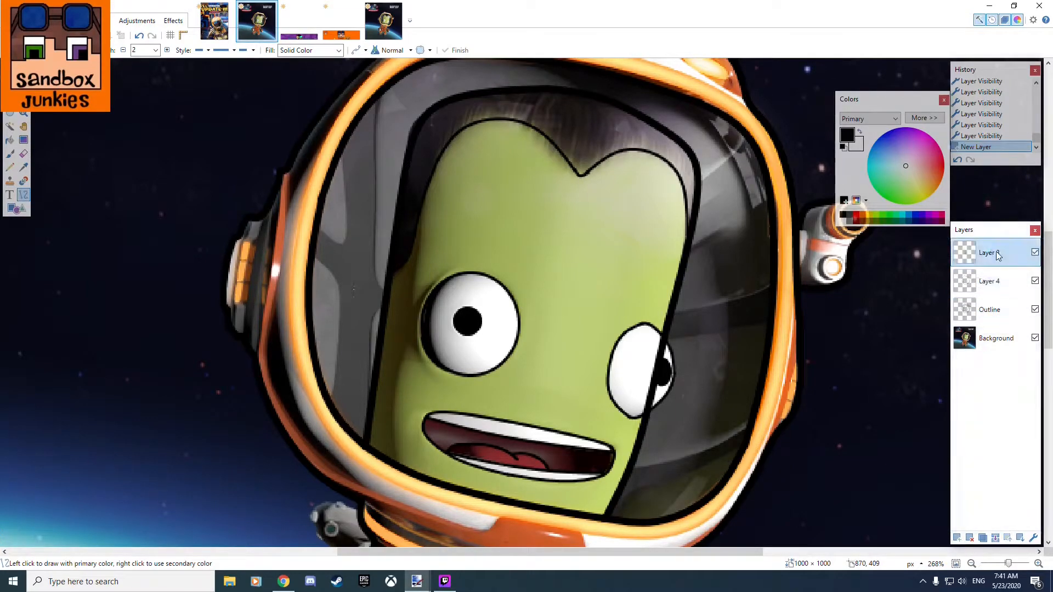
text(Fac)
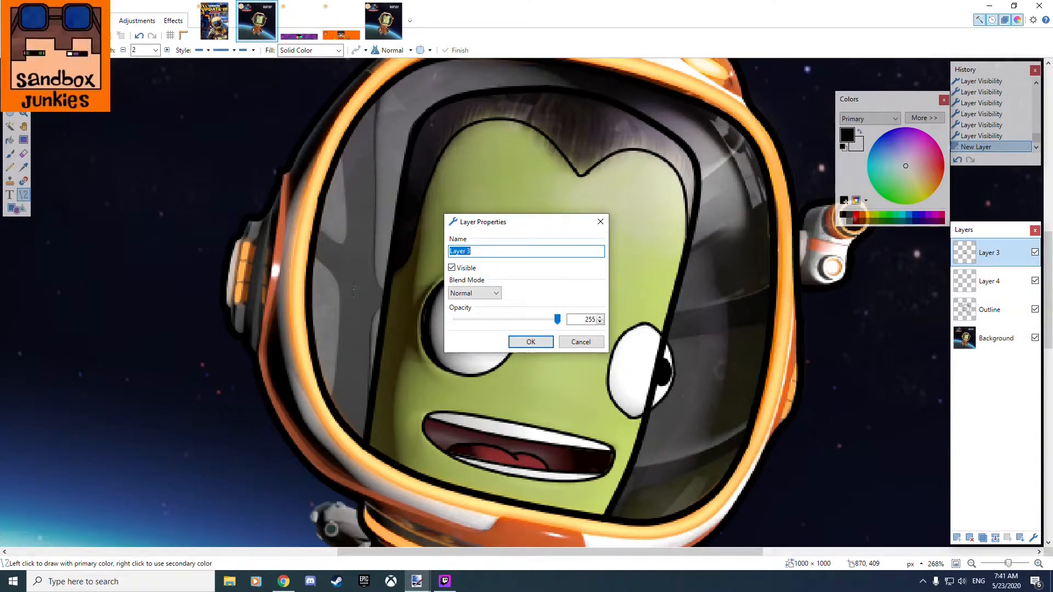
text(e Detail Outline)
key(Return)
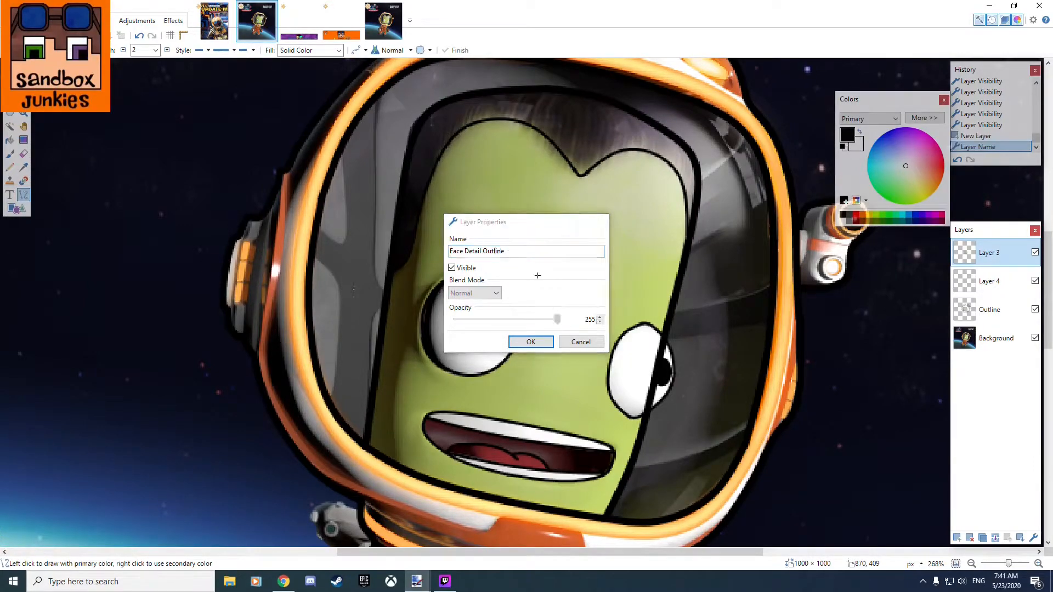
Rename the new empty layer above Outline as "Face Color".
double_click(987, 283)
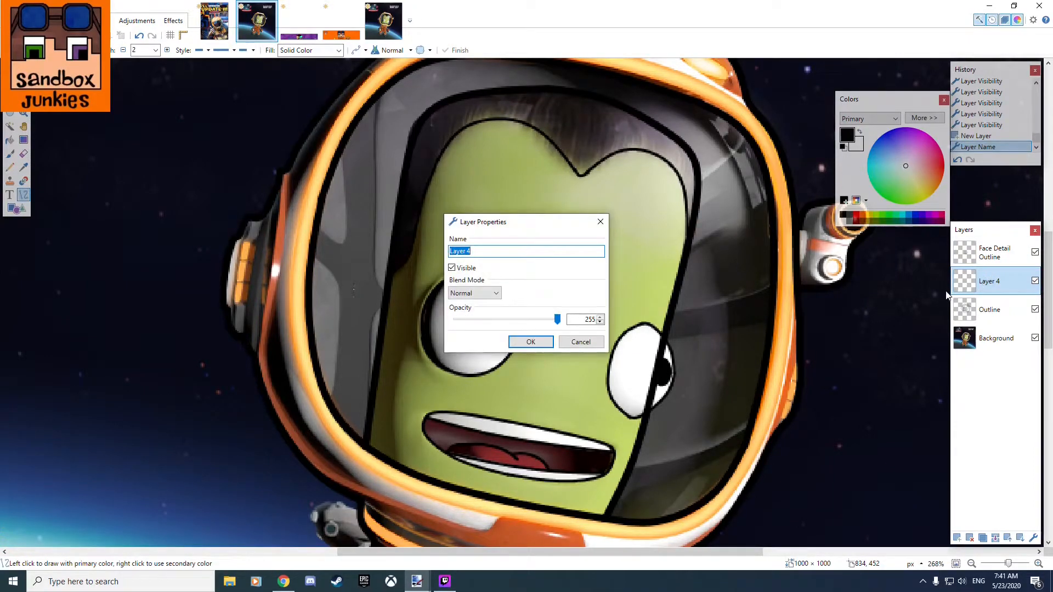
text(Face Color)
key(Return)
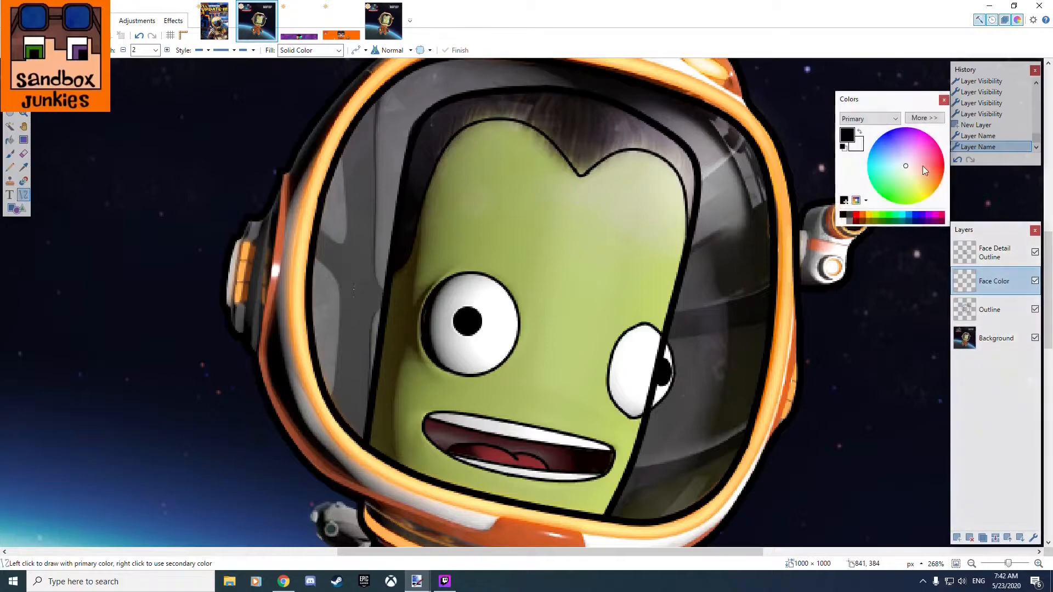
Sample the light green of the face from the Background layer as primary color and make Face Color the active layer.
key(k)
click(983, 344)
click(596, 270)
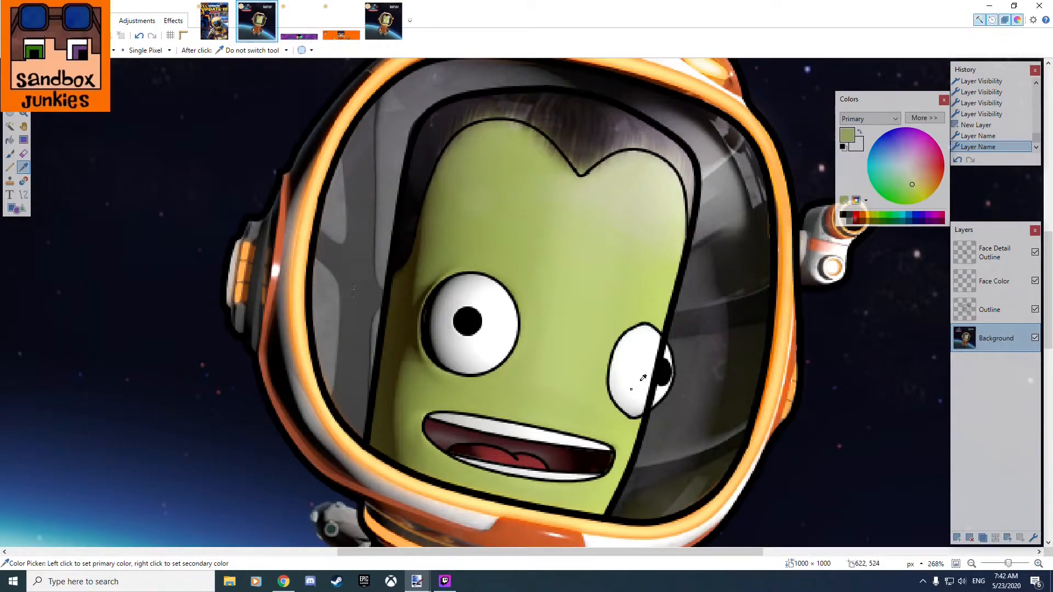
click(1000, 283)
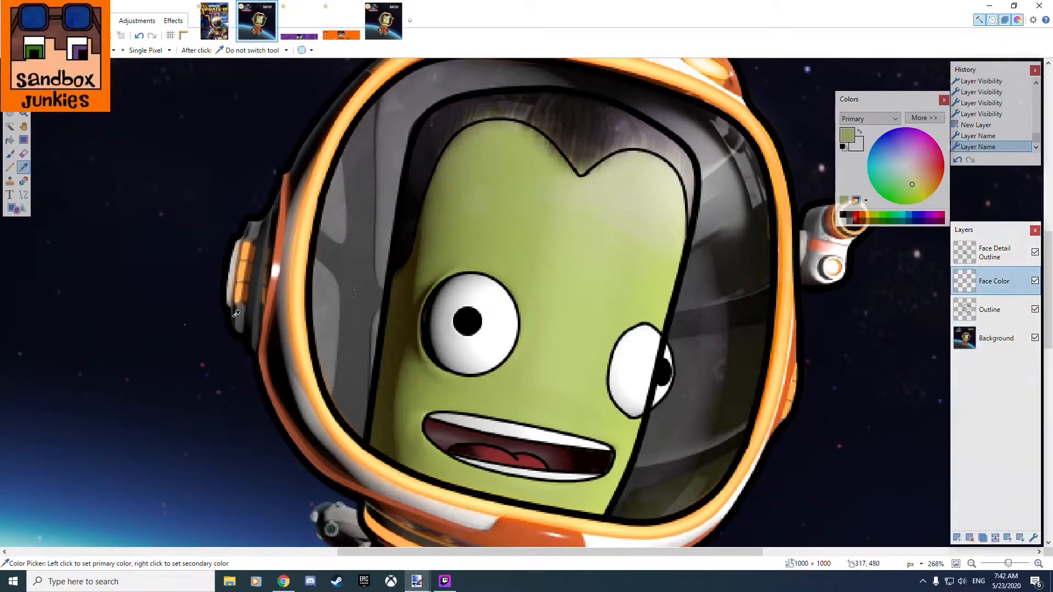
Select the face area enclosed by the linework on the Outline layer with the Magic Wand at 50% tolerance.
click(10, 126)
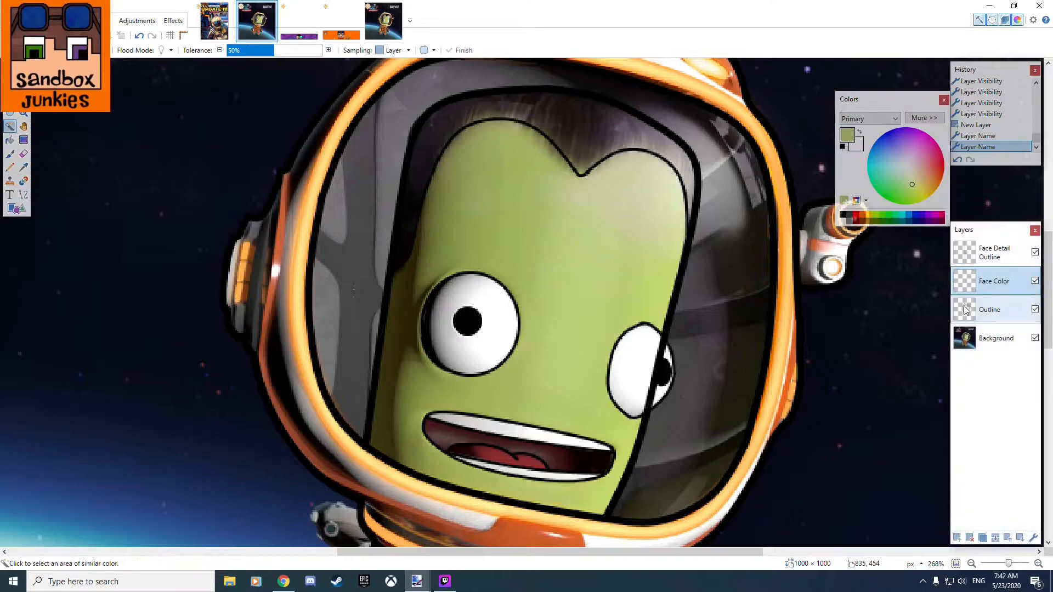
click(993, 310)
click(584, 245)
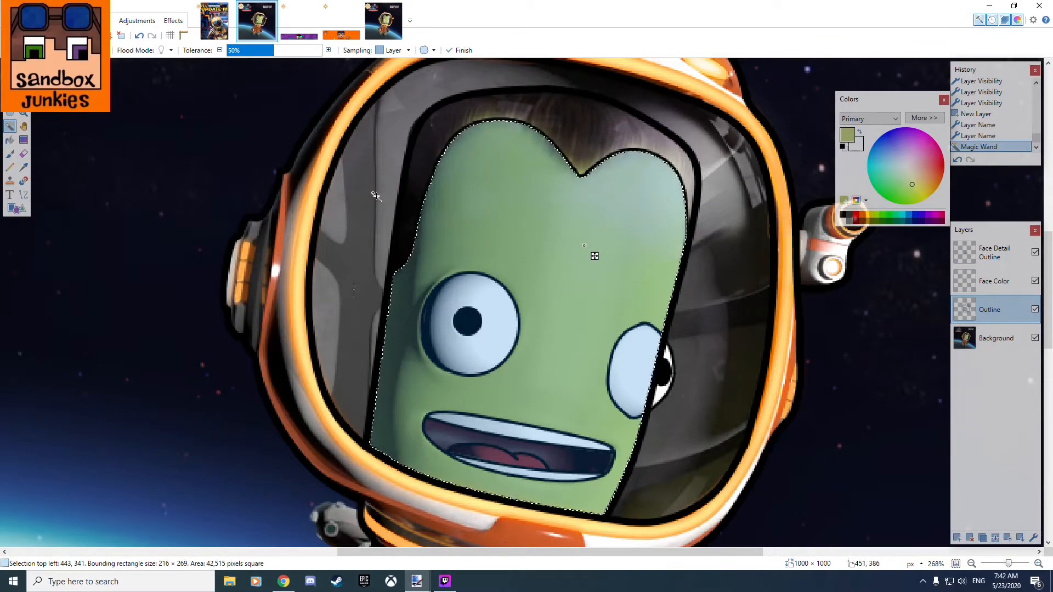
scroll(416, 219, up, 10)
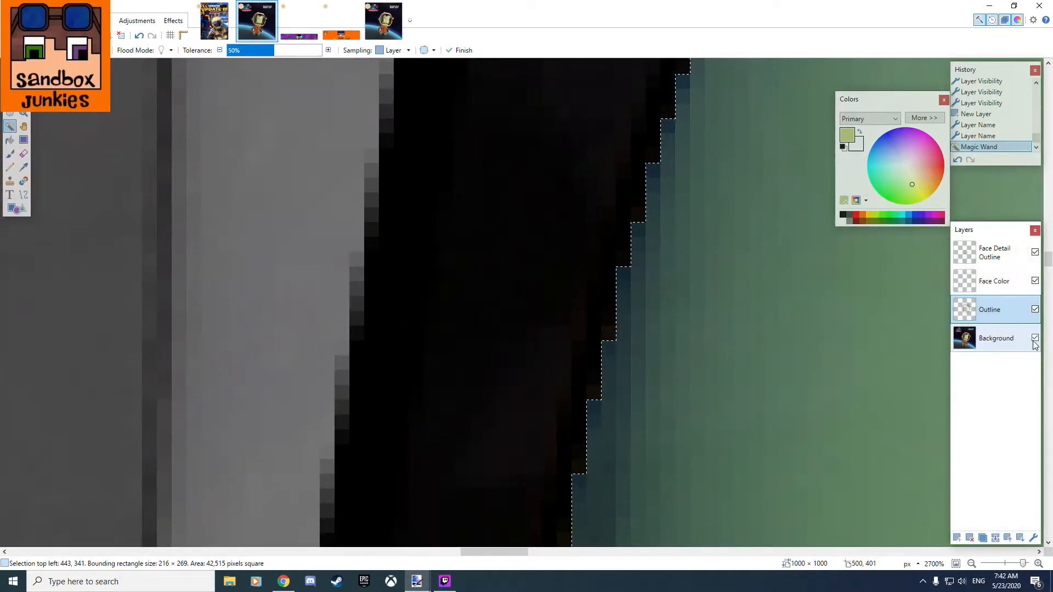
Hide the Background layer and reselect the face area with the Magic Wand tolerance raised to 68%.
click(1036, 338)
scroll(585, 212, up, 2)
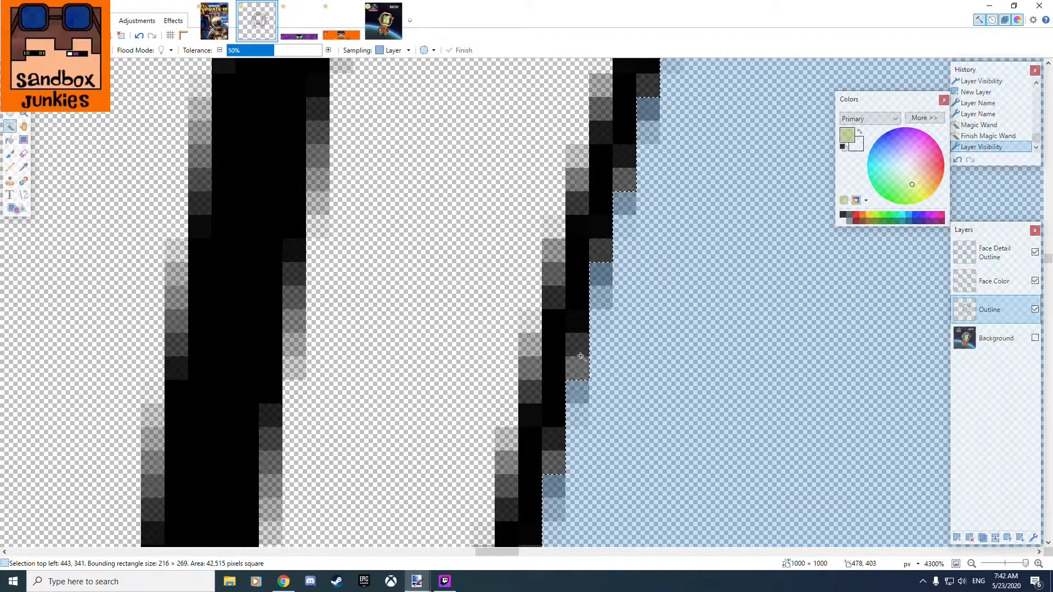
scroll(582, 351, down, 6)
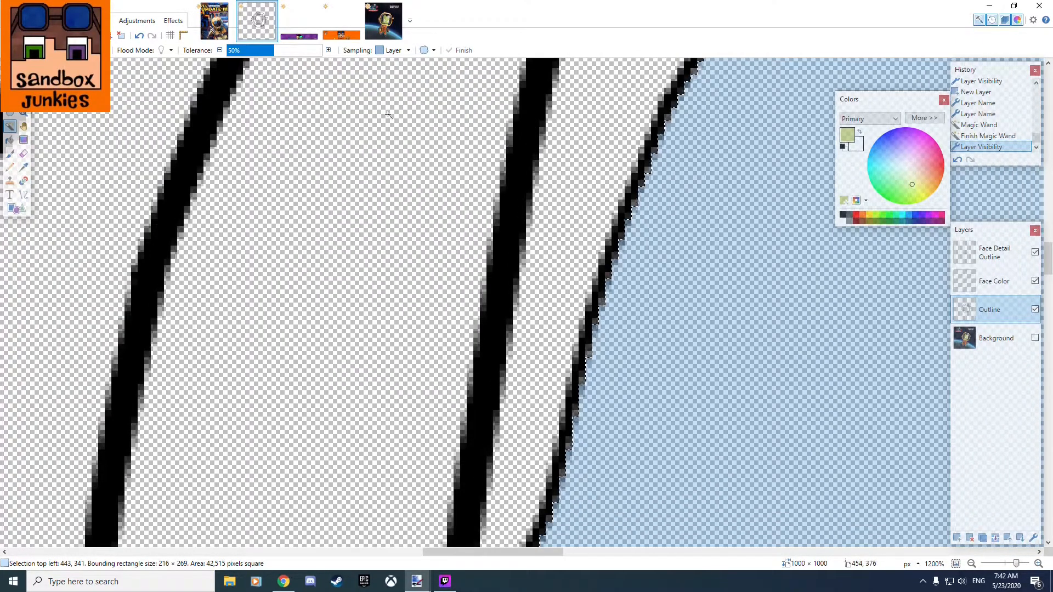
scroll(591, 363, up, 3)
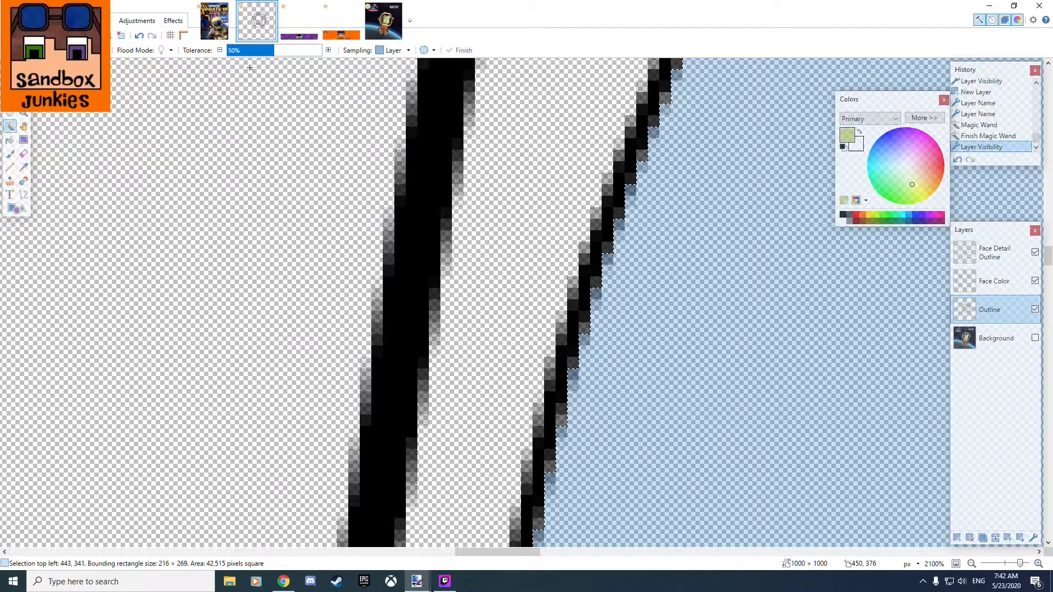
mouse_move(276, 52)
mouse_down()
mouse_move(307, 54)
mouse_move(292, 53)
mouse_up()
click(709, 308)
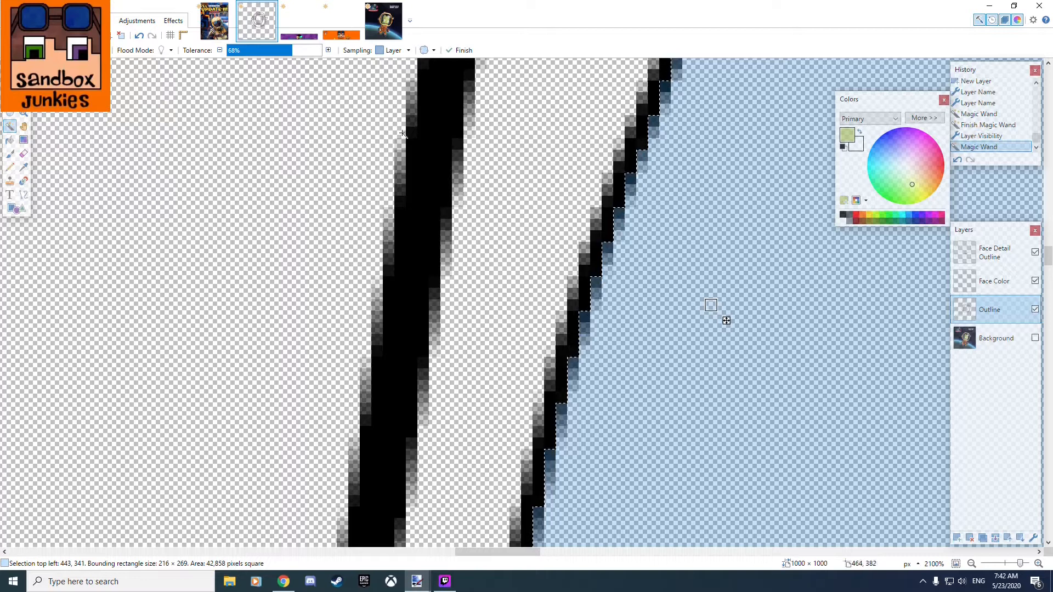
Check the selection edge along the outline, and fill the selected face area with light green on the Face Color layer.
ctrl+scroll(606, 352, up, 3)
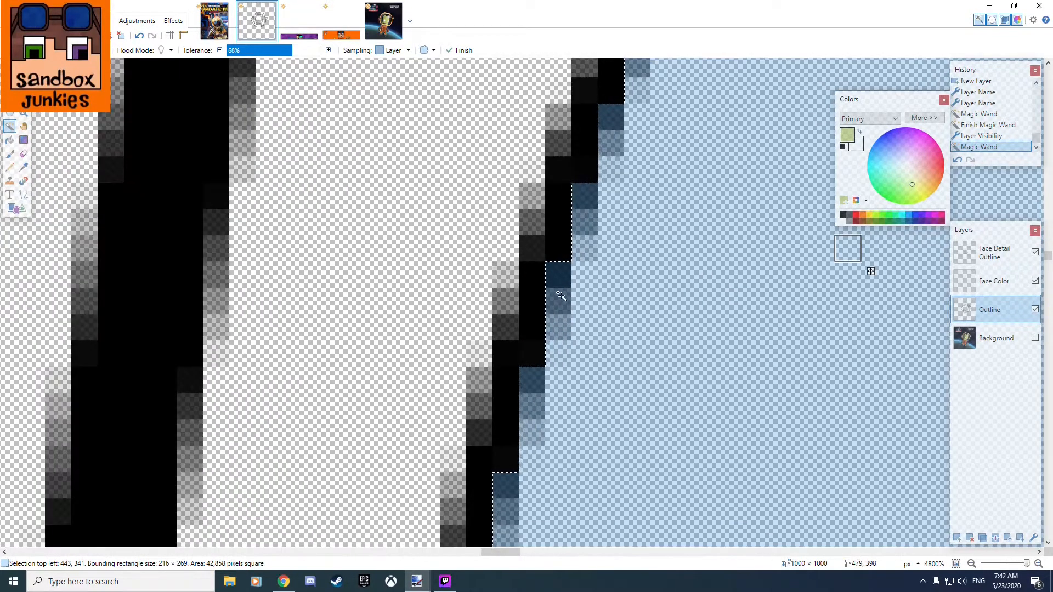
ctrl+scroll(473, 498, down, 3)
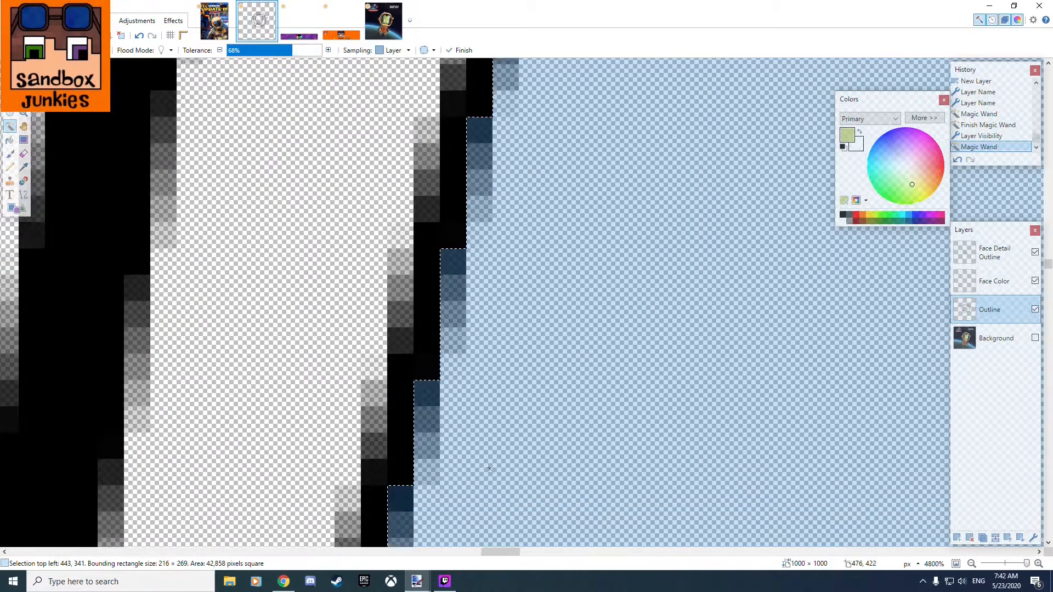
ctrl+scroll(413, 148, down, 8)
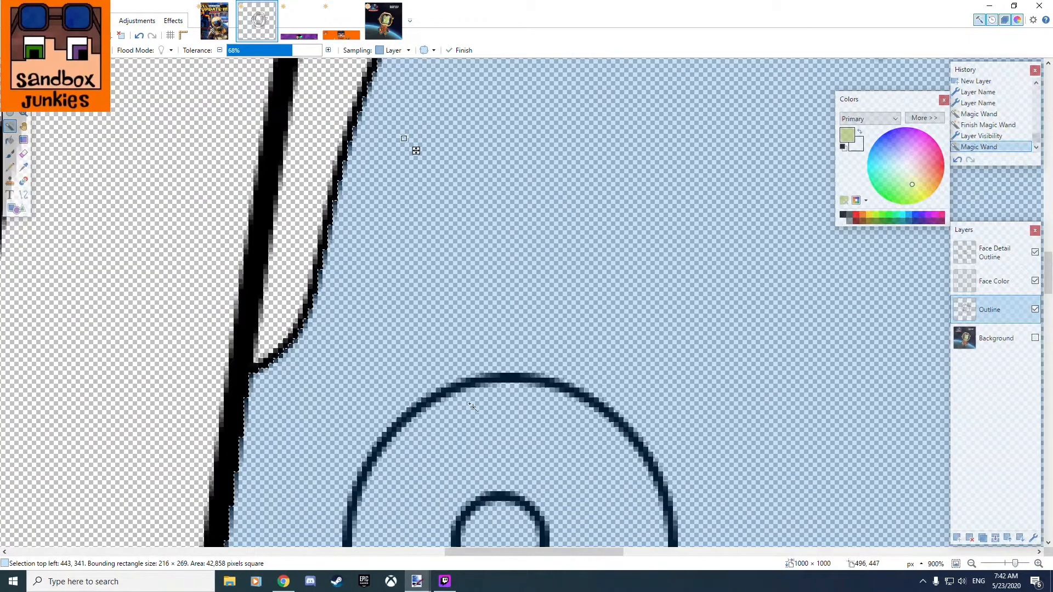
ctrl+scroll(645, 430, up, 3)
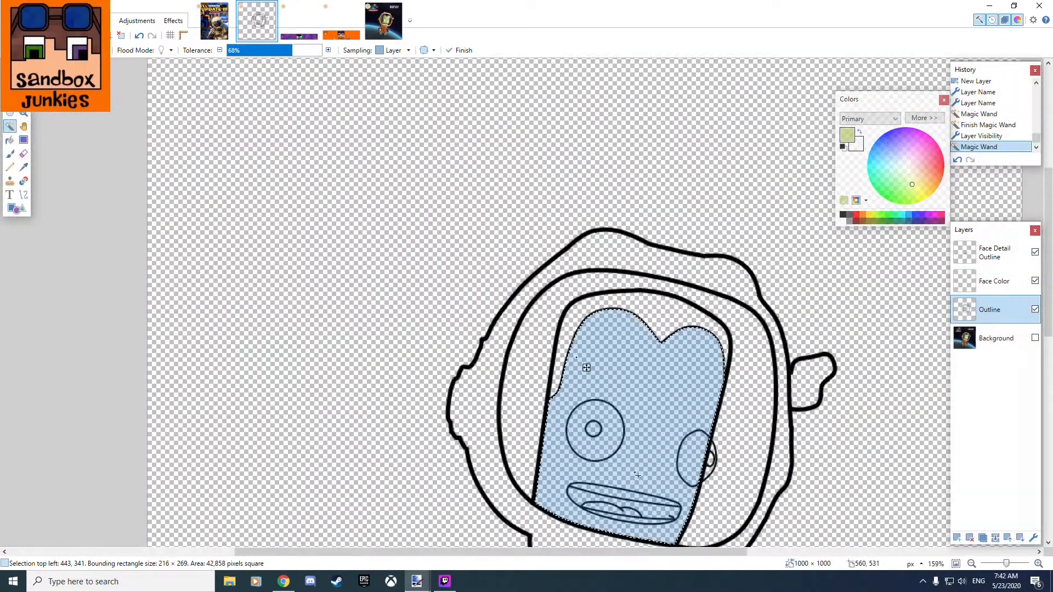
click(994, 282)
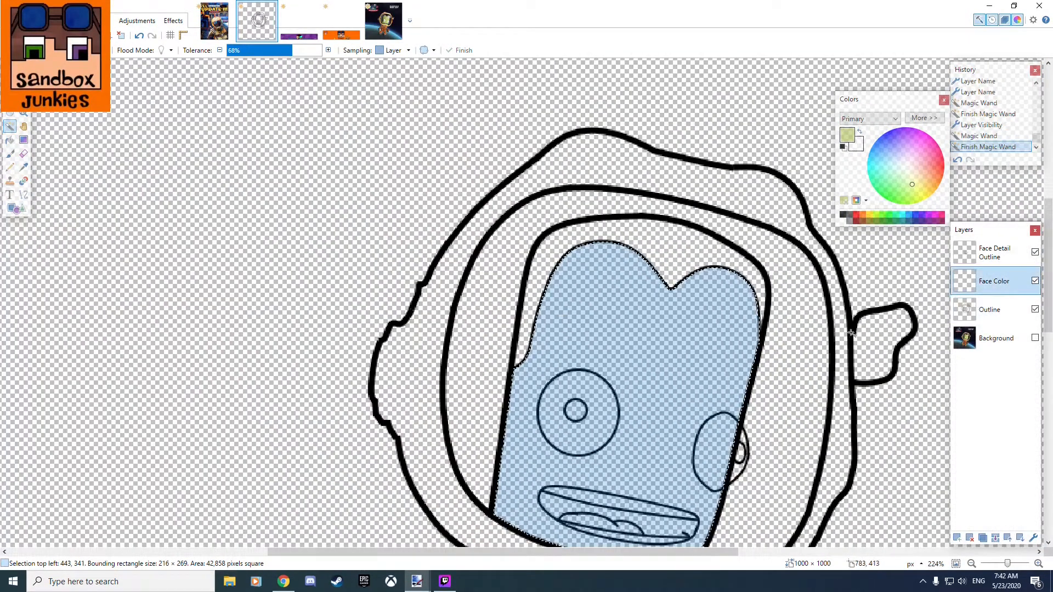
click(10, 139)
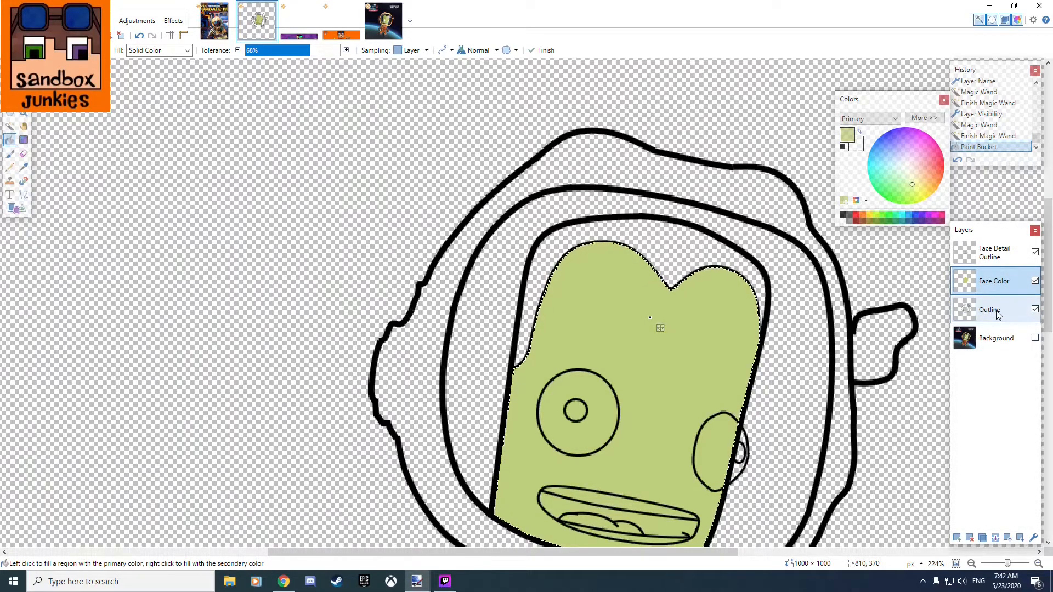
Select the hair area between the hairline and the head outline on the Outline layer with the Magic Wand.
click(10, 126)
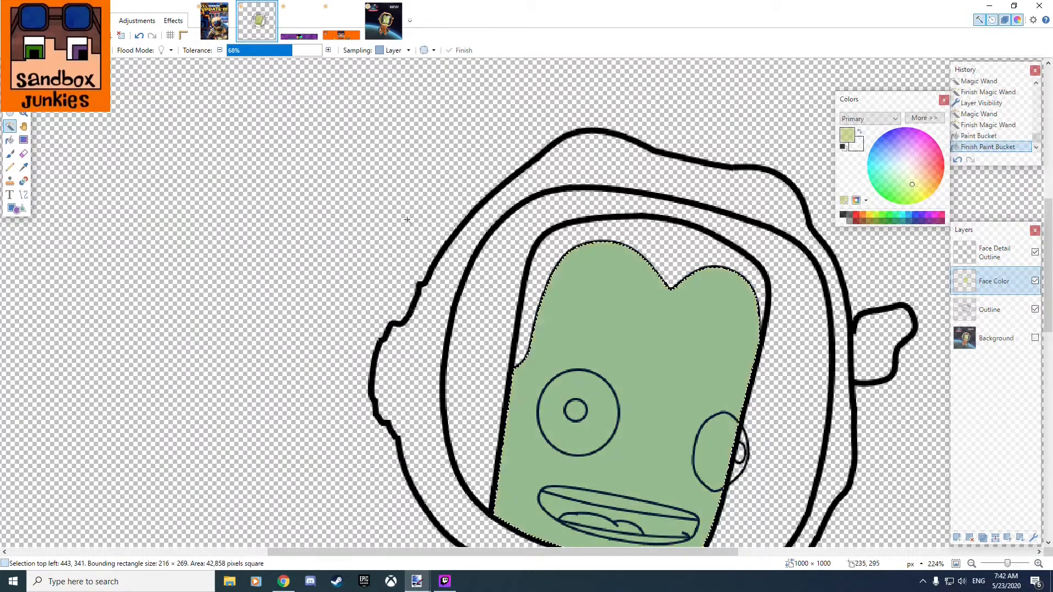
click(991, 309)
click(673, 250)
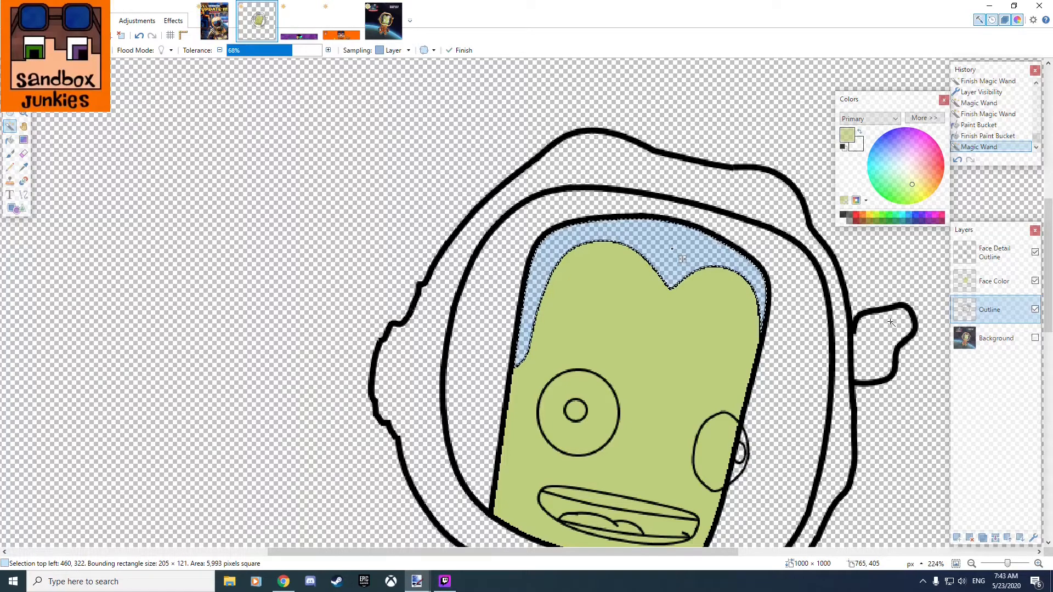
Show the Background layer and sample a dark brown-black from the astronaut's hair as the primary color.
click(990, 340)
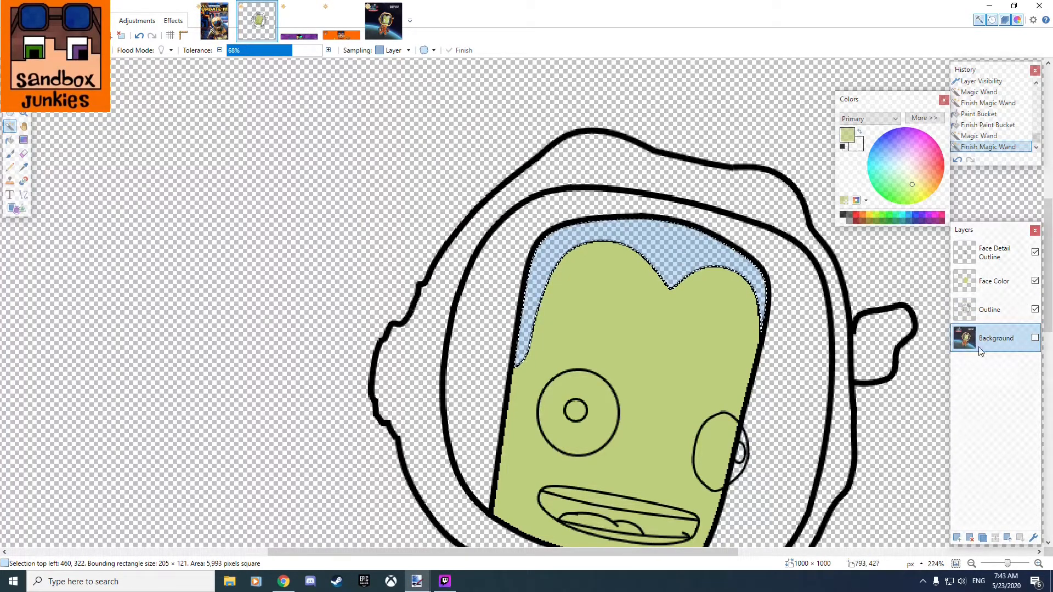
click(1035, 338)
scroll(691, 281, up, 2)
scroll(691, 281, up, 4)
drag(643, 201, 599, 336)
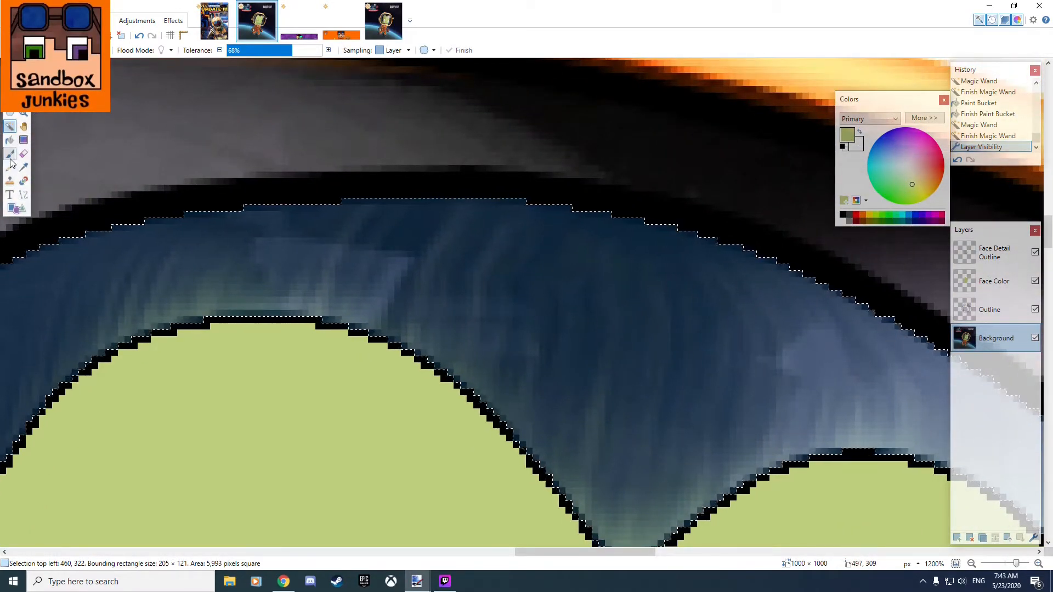
key(k)
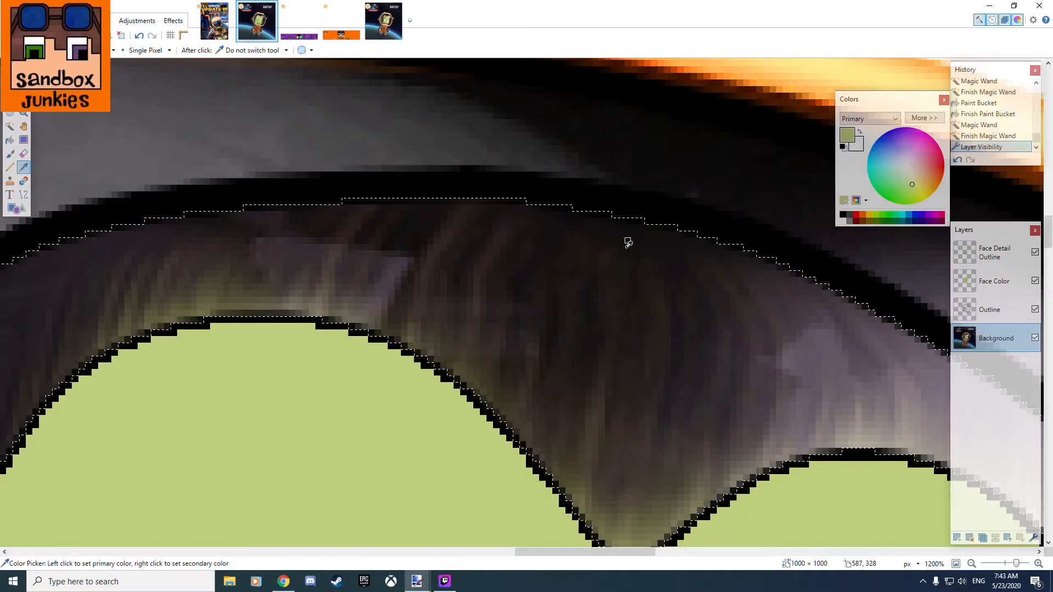
scroll(735, 284, down, 6)
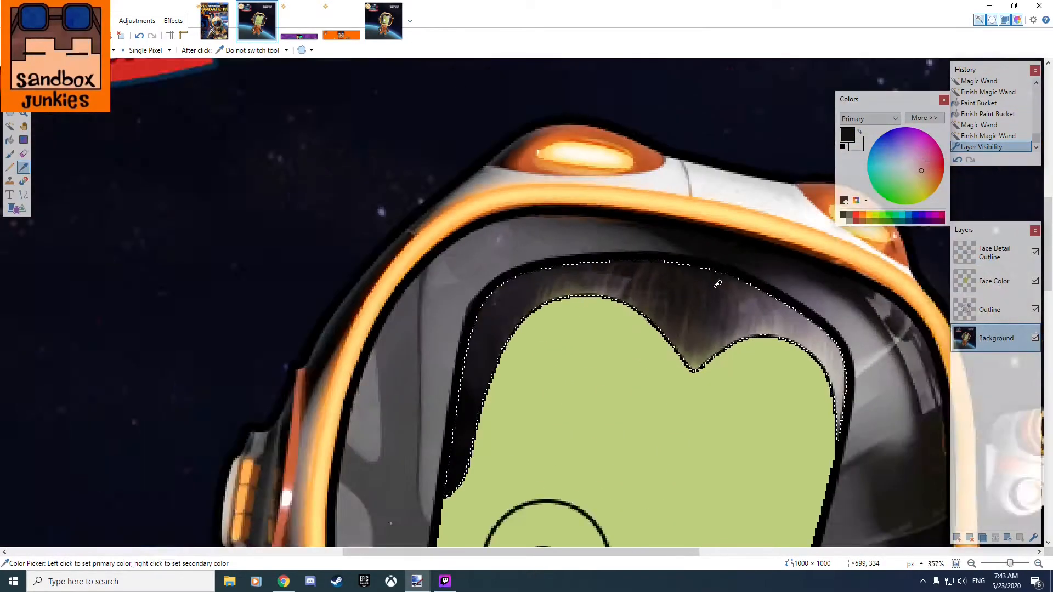
Hide the Background layer and fill the selected hair area with the sampled dark color on the Face Color layer.
click(996, 281)
click(9, 140)
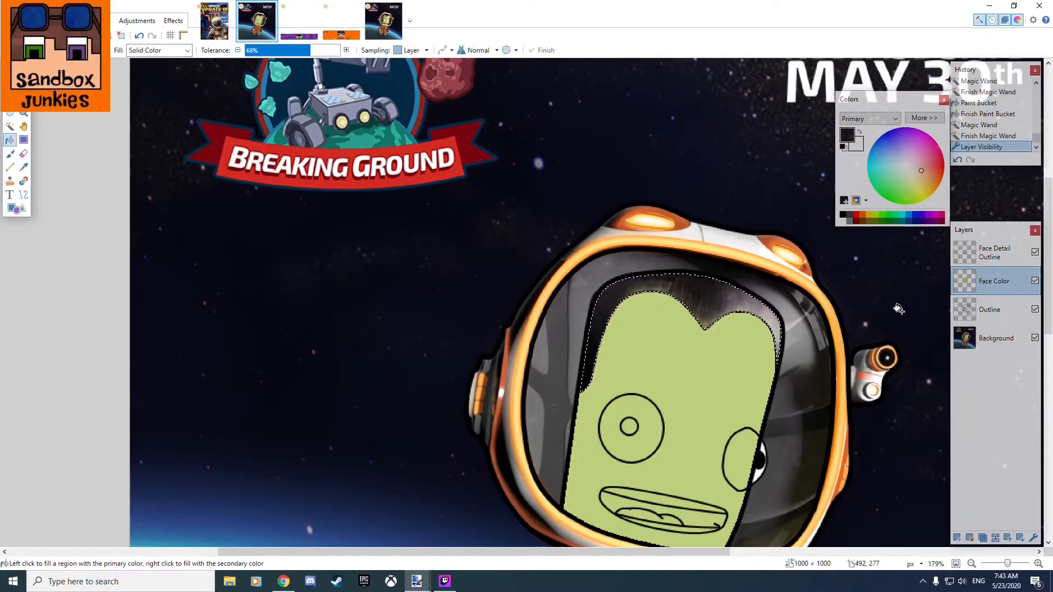
click(1036, 338)
scroll(675, 307, up, 3)
click(674, 303)
scroll(697, 337, down, 3)
scroll(664, 357, up, 2)
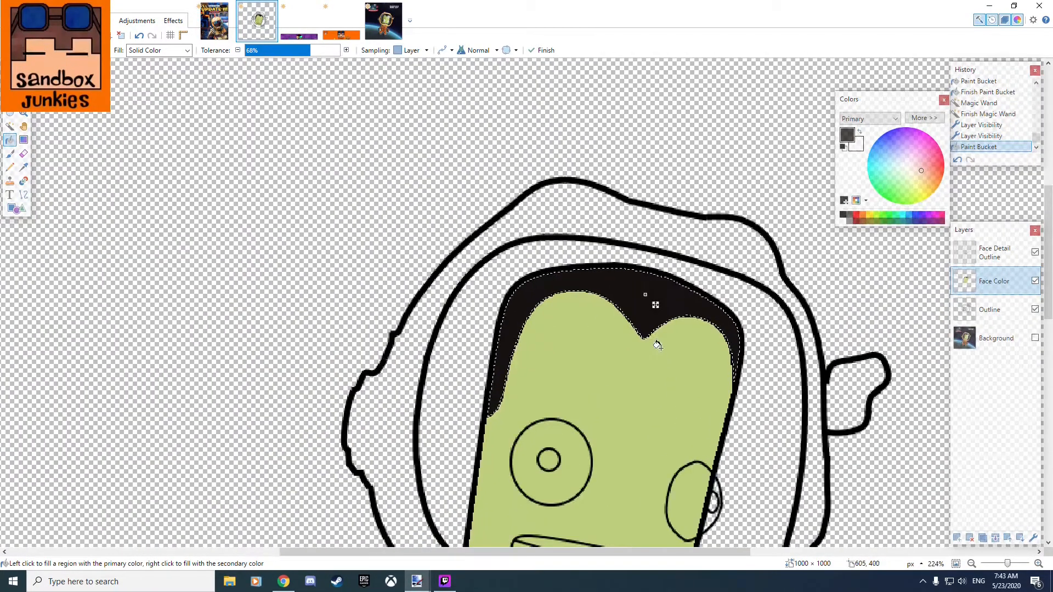
Show the Background layer, move it to the top of the layer stack, and activate the Color Picker over the original hair.
scroll(661, 357, up, 2)
scroll(659, 322, up, 2)
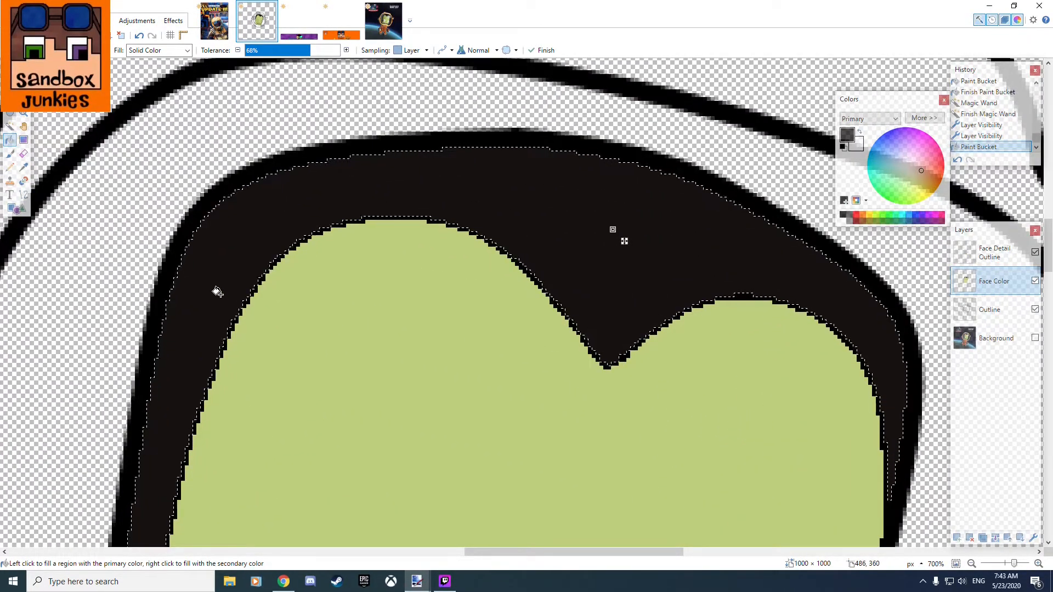
click(10, 156)
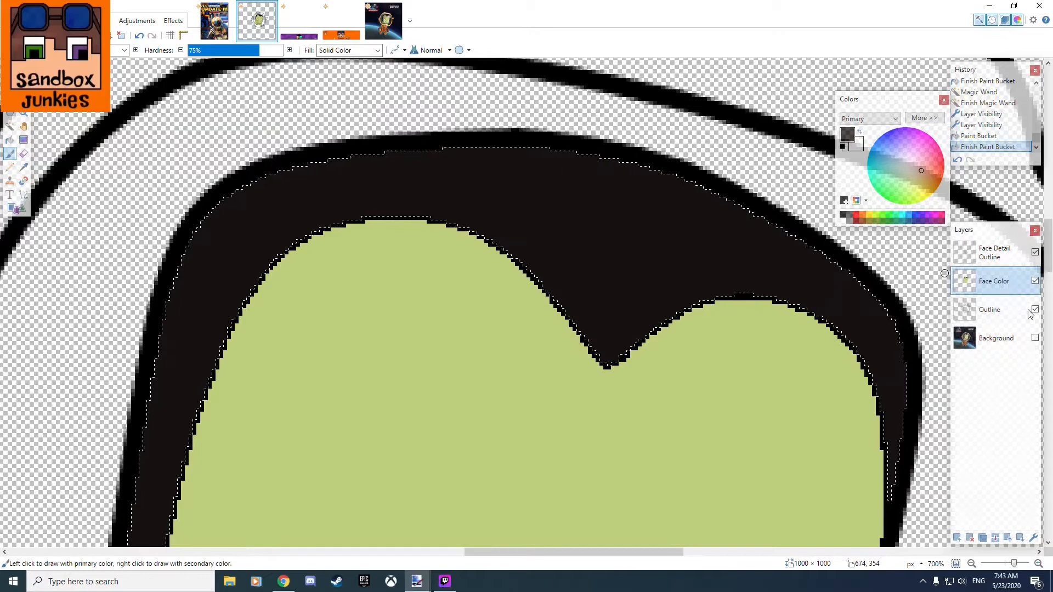
click(1004, 340)
click(1036, 338)
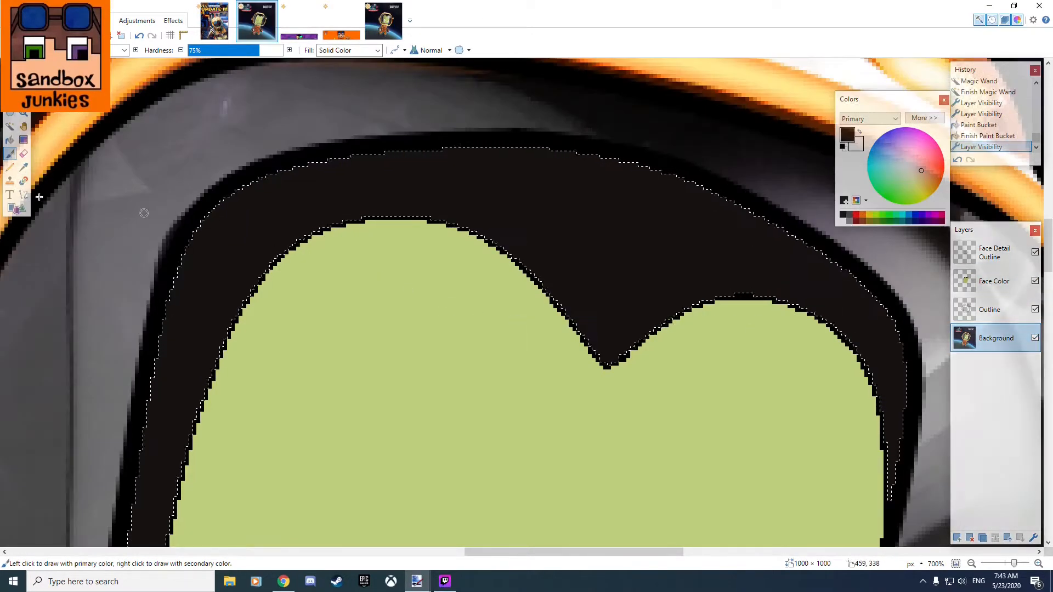
click(23, 167)
drag(1013, 342, 996, 254)
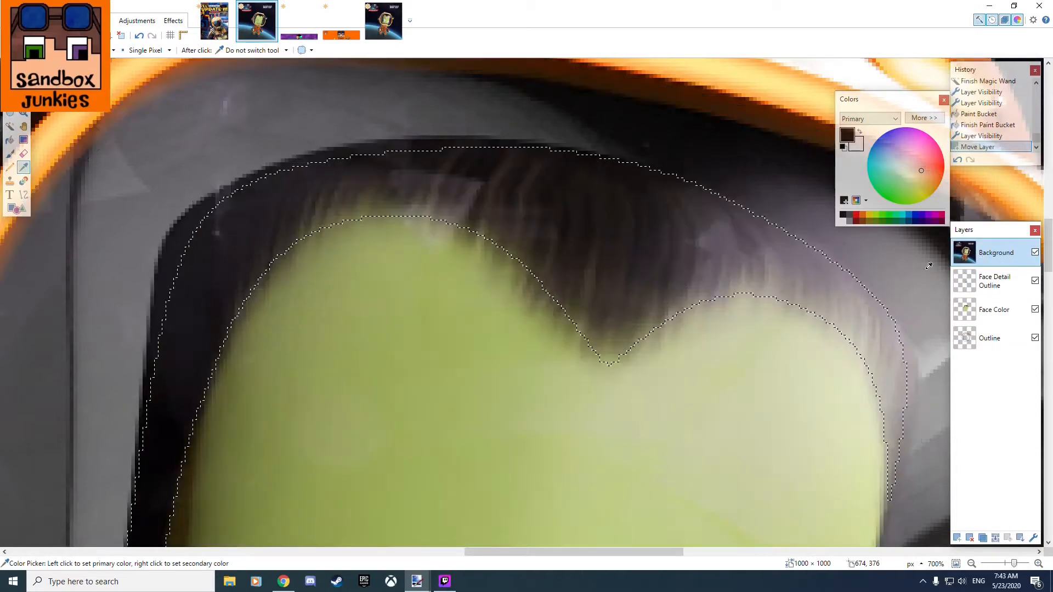
Sample lighter grey-brown tones from the astronaut's hair strands as the primary and secondary colors.
scroll(636, 271, up, 3)
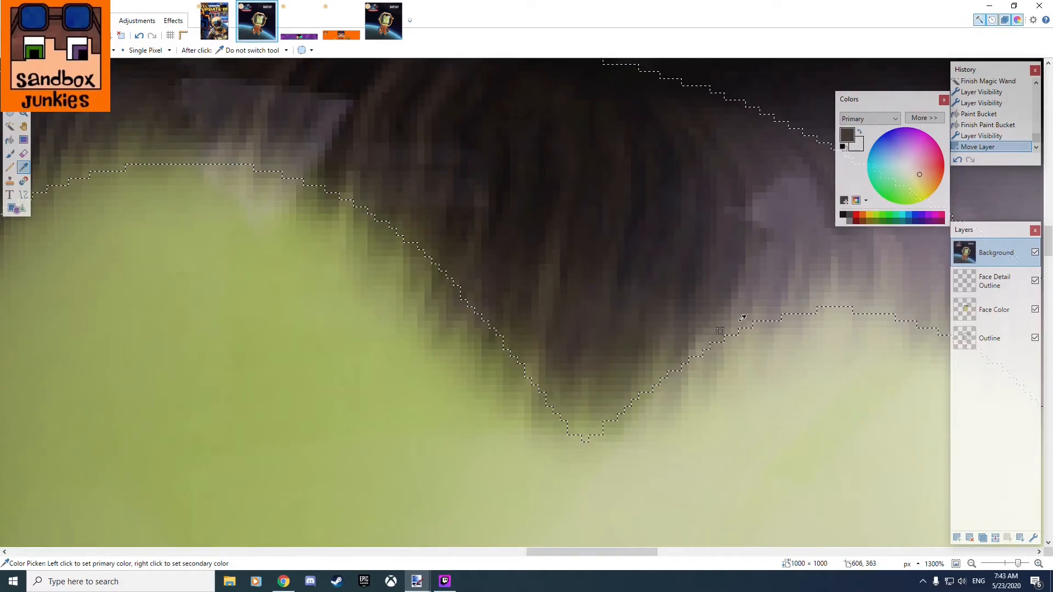
scroll(528, 235, down, 3)
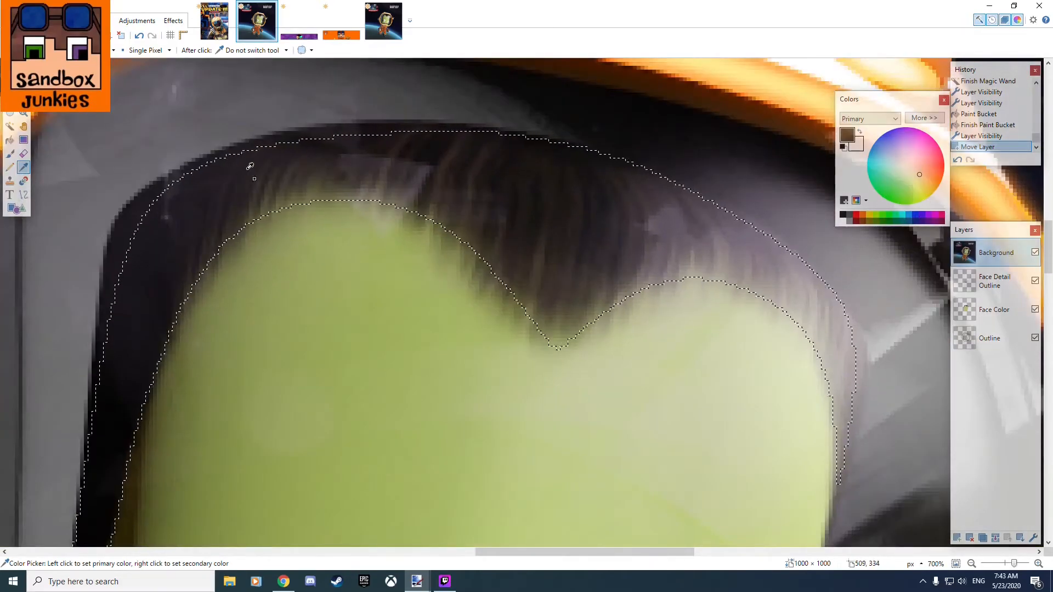
scroll(253, 169, up, 4)
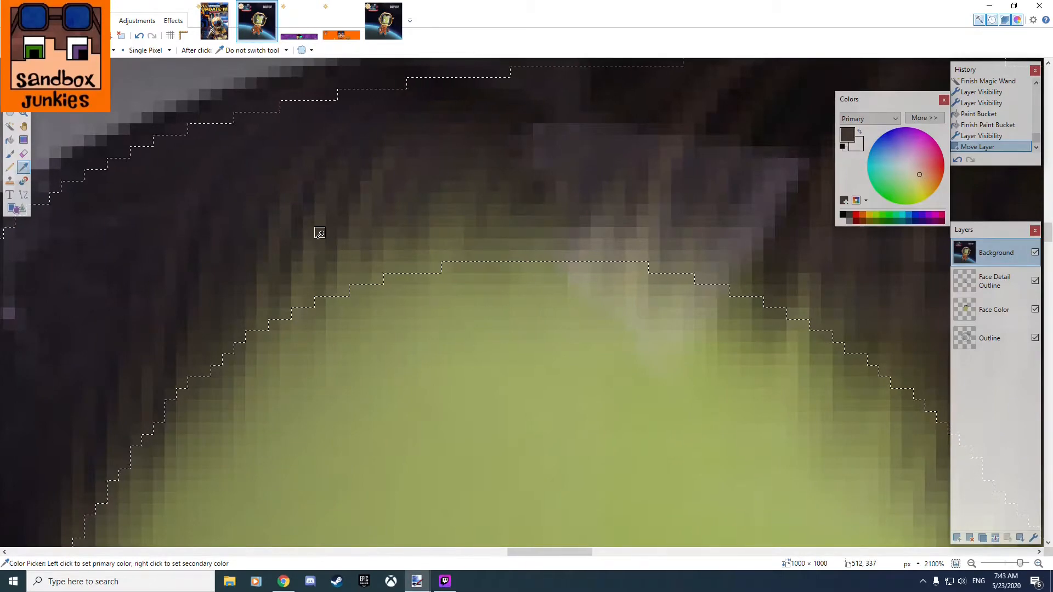
right_click(320, 221)
scroll(594, 259, down, 3)
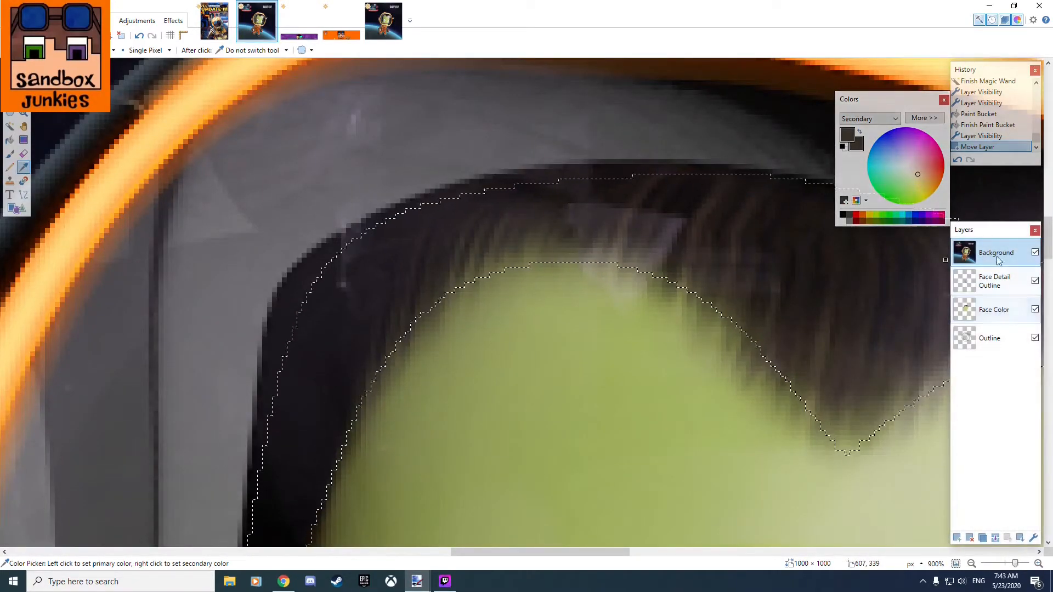
Activate the Face Color layer and hide the Background layer.
click(1006, 315)
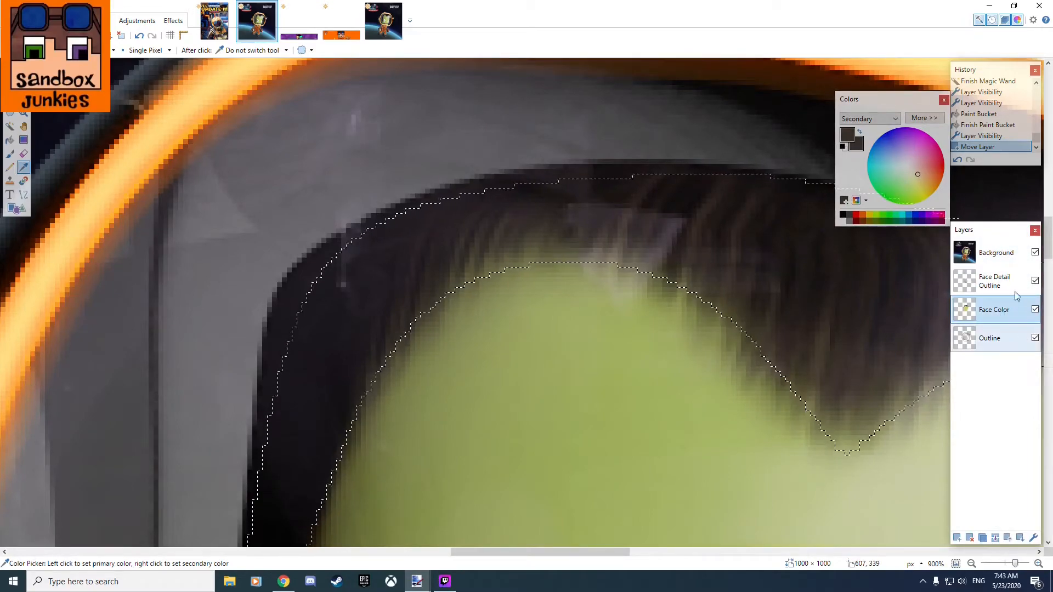
click(1035, 252)
scroll(306, 242, down, 3)
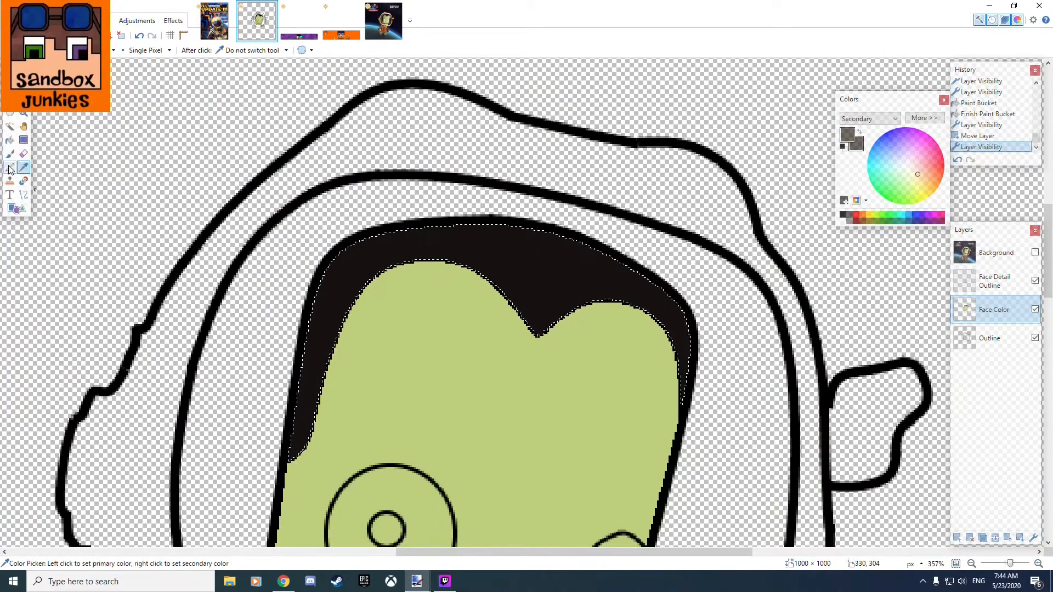
Paint short grey-brown hair strands with the Paintbrush, rising from the hairline between its left curve and the widow's peak.
click(11, 156)
scroll(465, 268, up, 5)
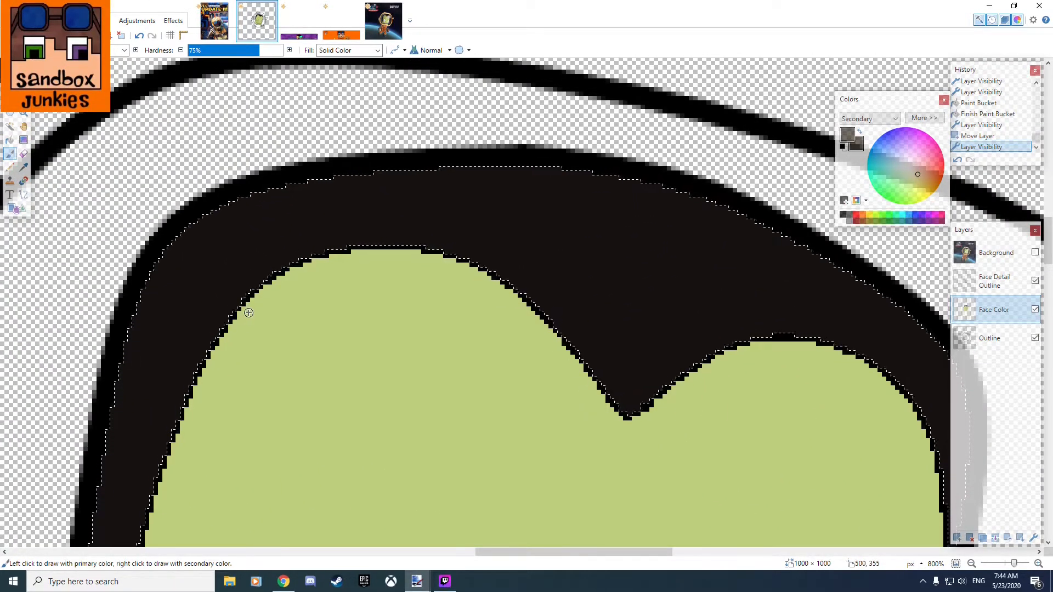
mouse_move(227, 317)
mouse_down()
mouse_move(192, 278)
mouse_move(244, 226)
mouse_up()
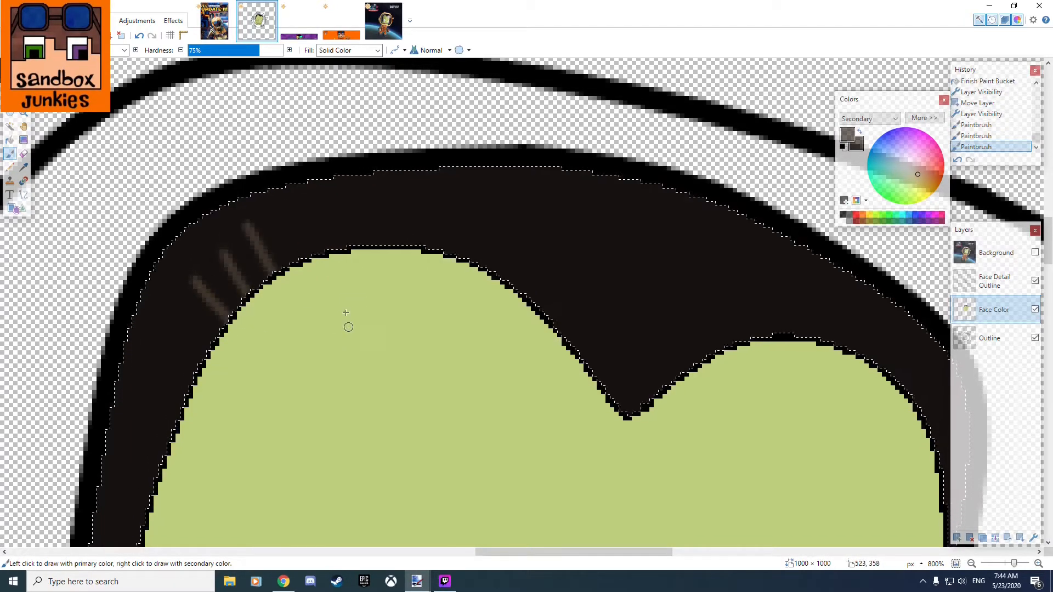
drag(303, 256, 273, 190)
drag(337, 246, 310, 185)
mouse_move(384, 244)
mouse_down()
mouse_move(365, 195)
mouse_move(400, 183)
mouse_up()
drag(437, 244, 431, 197)
drag(473, 261, 466, 184)
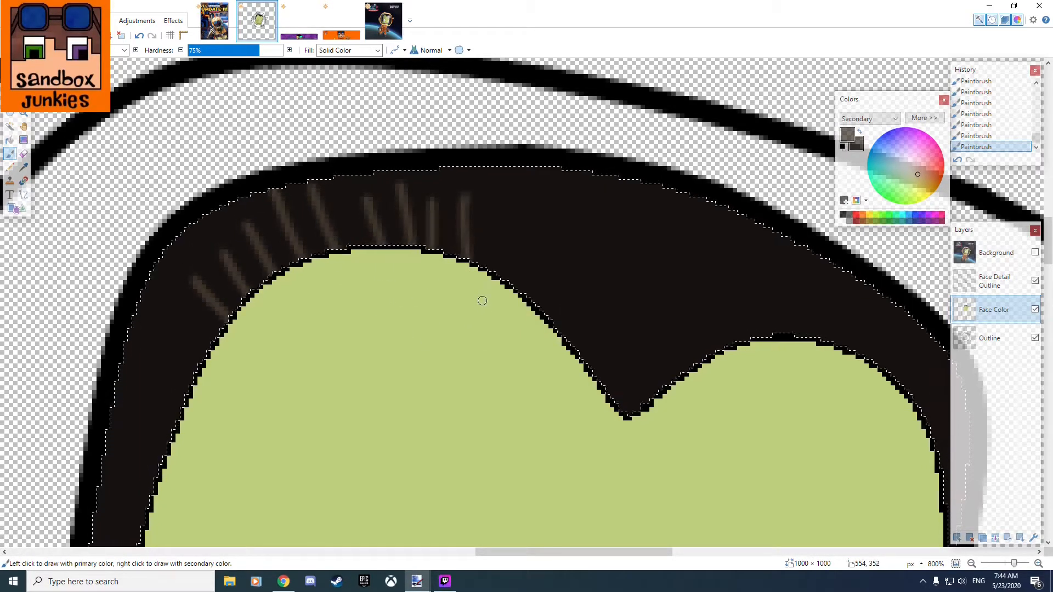
drag(521, 288, 515, 213)
drag(493, 273, 487, 227)
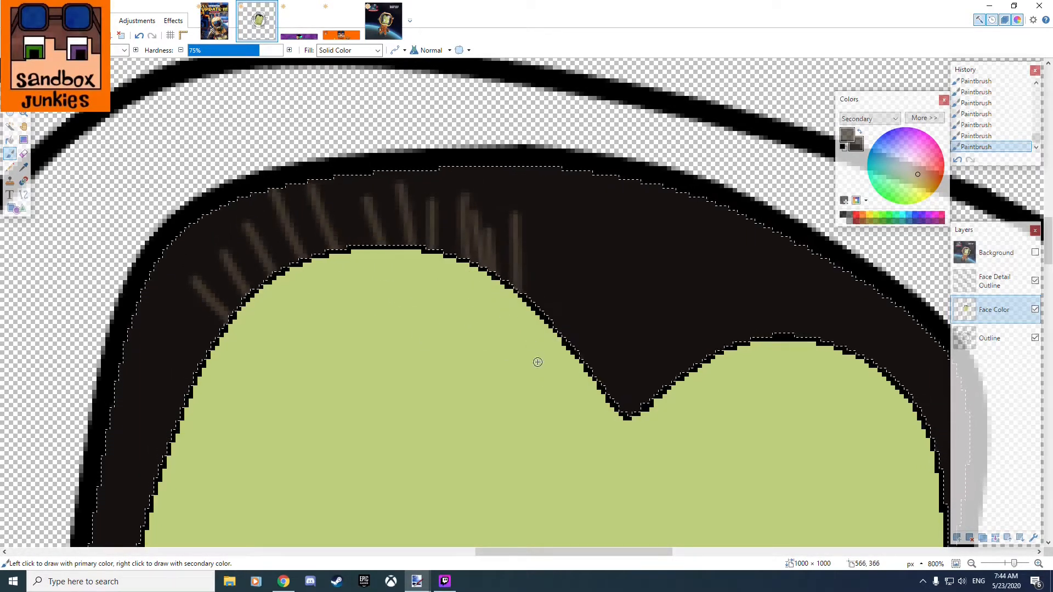
drag(533, 306, 528, 224)
drag(553, 327, 549, 250)
drag(576, 351, 573, 237)
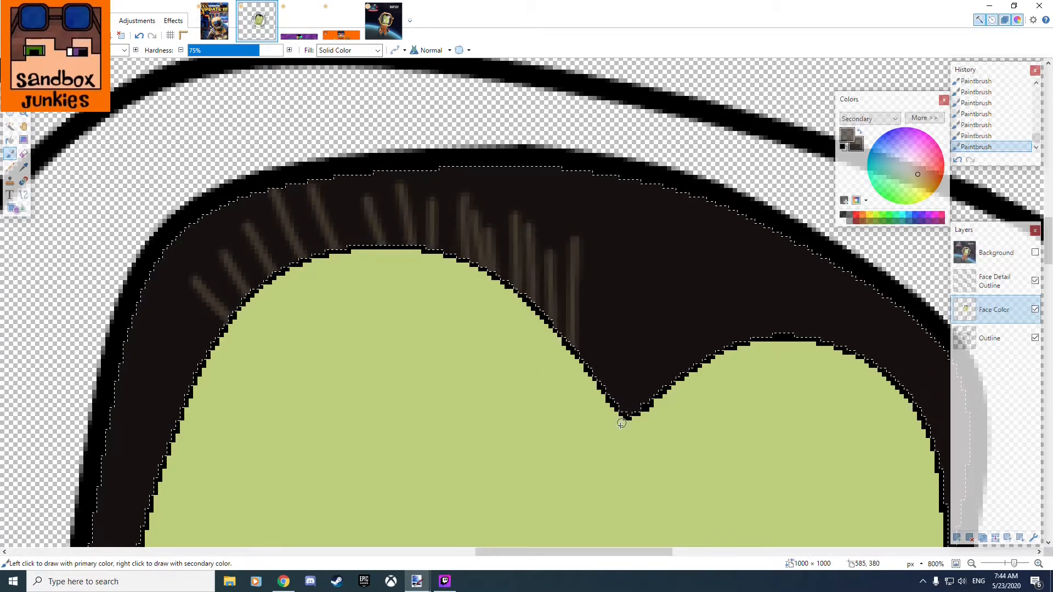
drag(607, 387, 604, 281)
drag(589, 375, 583, 309)
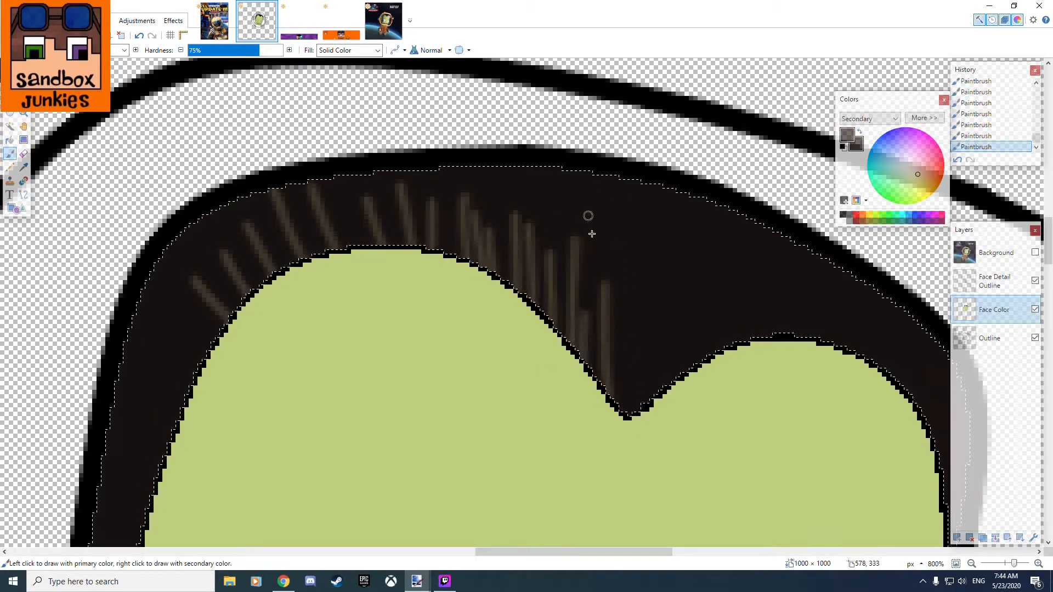
mouse_move(630, 409)
mouse_down()
mouse_move(616, 270)
mouse_move(652, 279)
mouse_up()
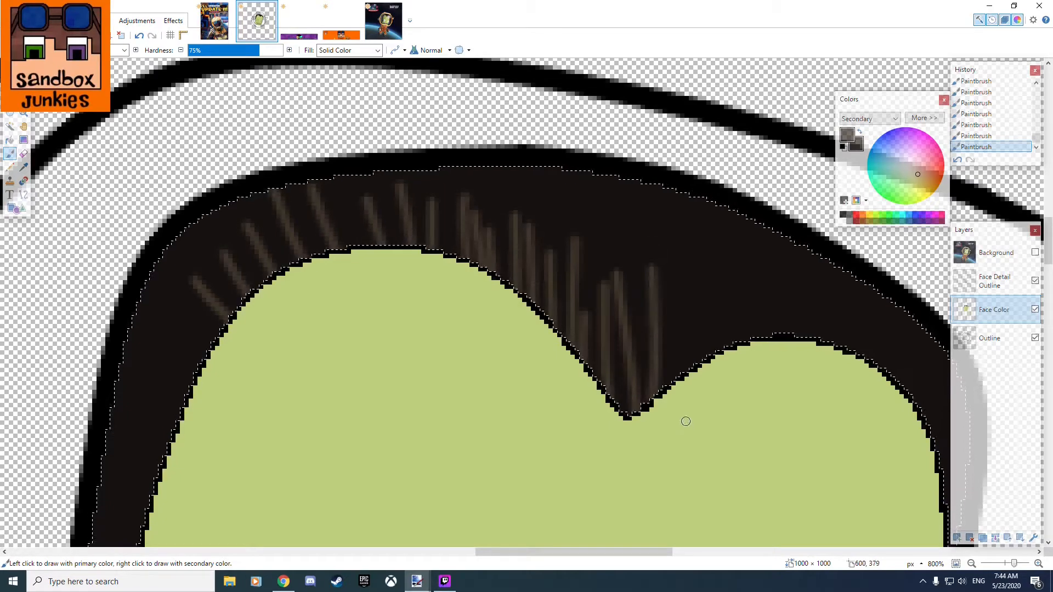
Paint grey-brown strands above the widow's peak and across the right part of the hair, down to its narrow tip.
mouse_move(719, 405)
mouse_down()
mouse_move(536, 373)
mouse_move(514, 249)
mouse_up()
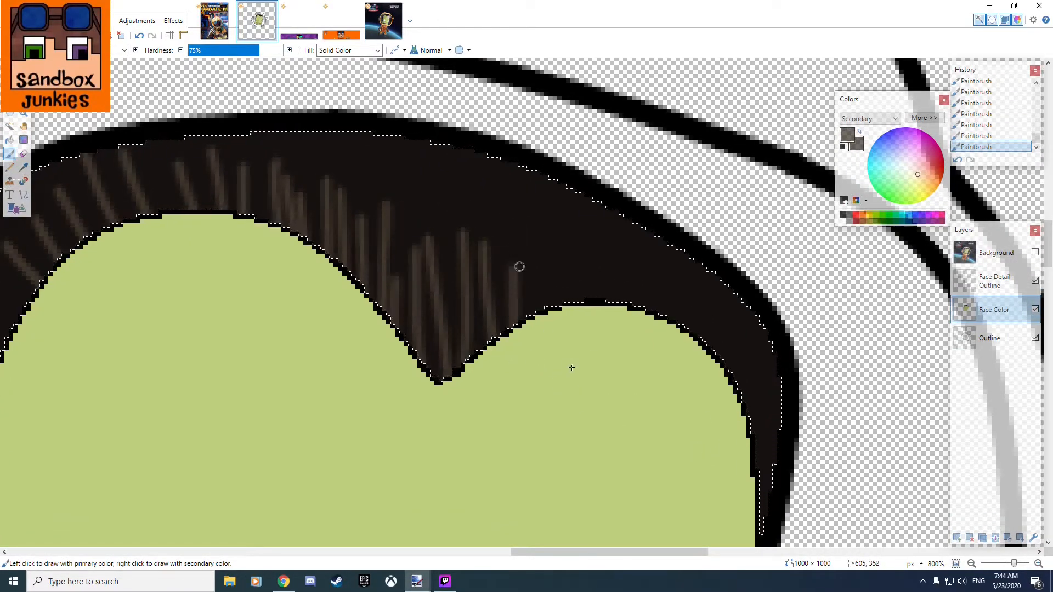
drag(563, 365, 535, 226)
drag(445, 144, 440, 264)
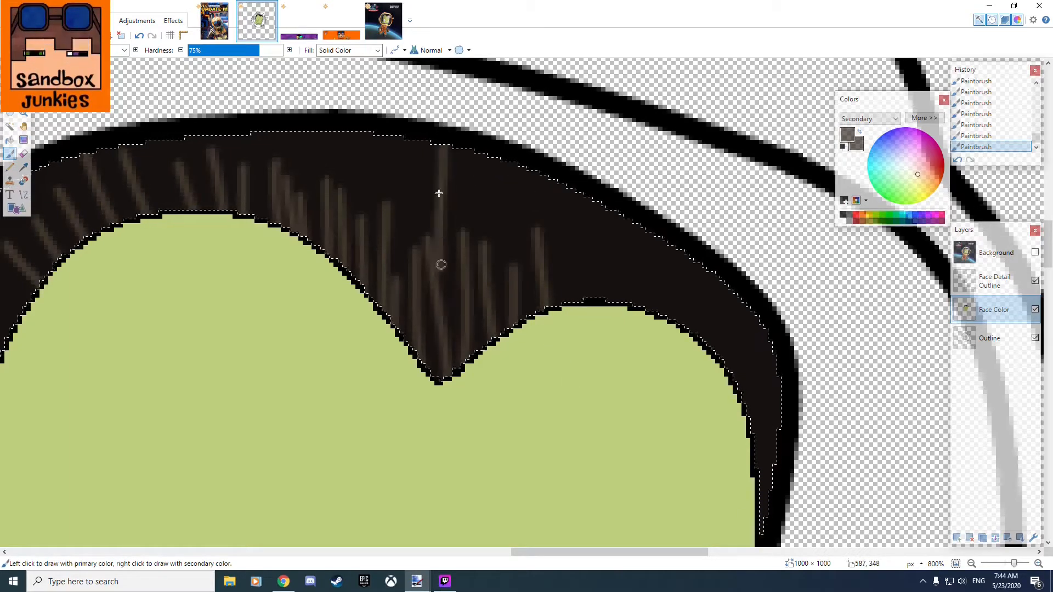
drag(465, 158, 469, 247)
drag(496, 143, 496, 256)
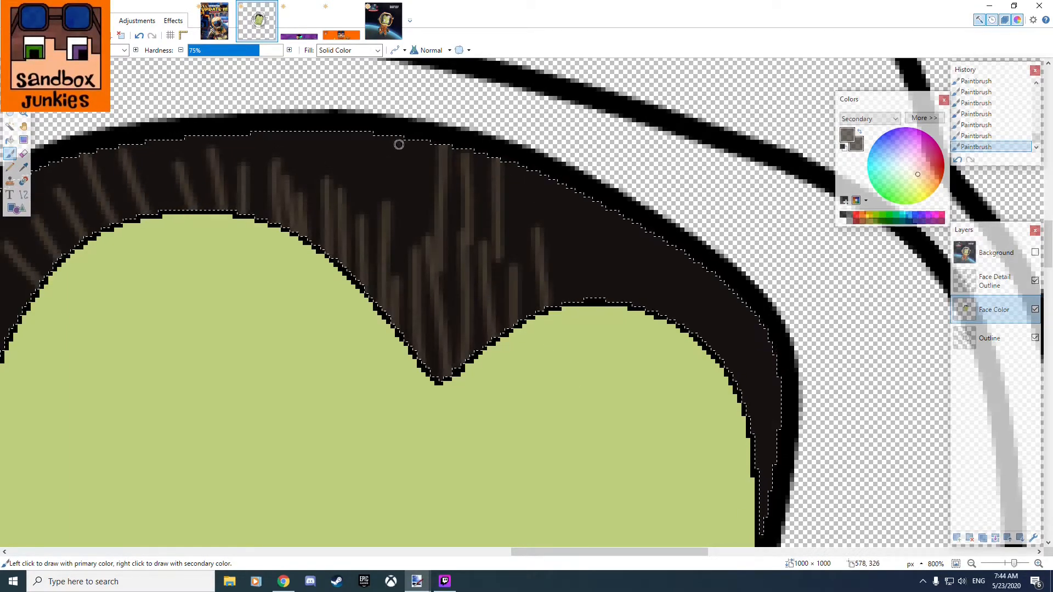
drag(399, 144, 391, 263)
drag(360, 134, 362, 247)
drag(310, 130, 304, 215)
mouse_move(565, 321)
mouse_down()
mouse_move(554, 219)
mouse_move(518, 193)
mouse_up()
drag(592, 301, 585, 233)
mouse_move(628, 307)
mouse_down()
mouse_move(630, 243)
mouse_move(639, 347)
mouse_move(645, 289)
mouse_move(651, 344)
mouse_move(692, 267)
mouse_move(659, 267)
mouse_move(648, 226)
mouse_up()
mouse_move(711, 266)
mouse_down()
mouse_move(704, 327)
mouse_move(684, 295)
mouse_up()
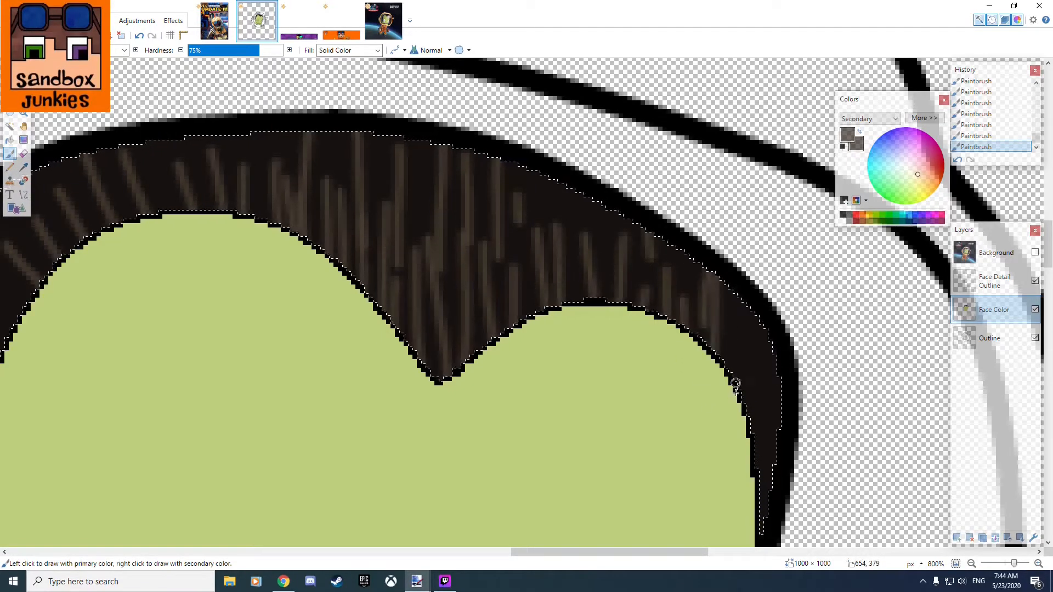
drag(735, 391, 736, 319)
mouse_move(750, 437)
mouse_down()
mouse_move(769, 300)
mouse_move(771, 407)
mouse_up()
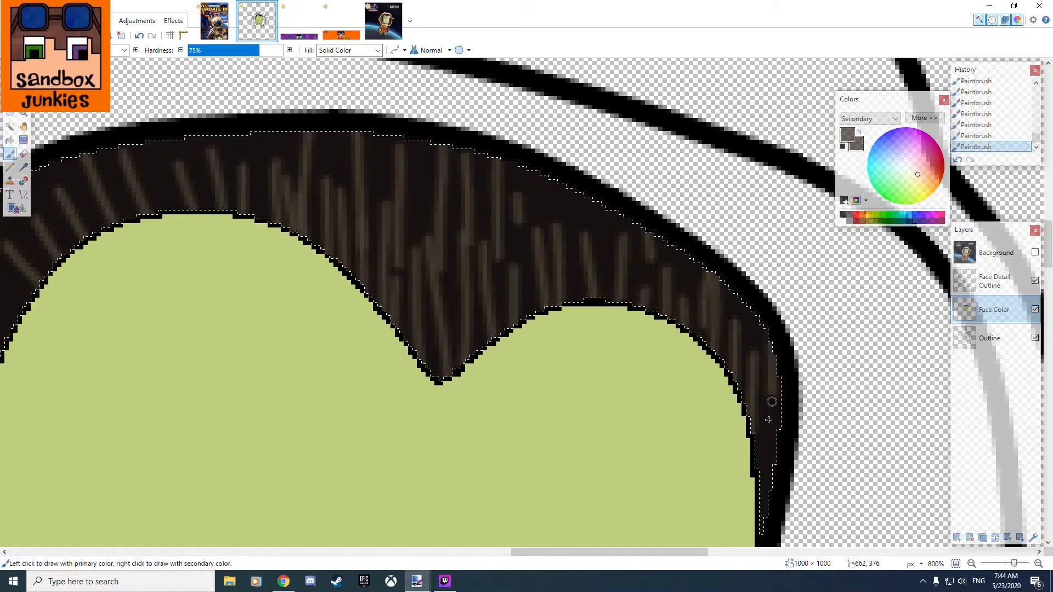
drag(759, 480, 762, 450)
Paint grey-brown strands through the hair's left corner and down the left sideburn to its lower end.
scroll(558, 412, down, 3)
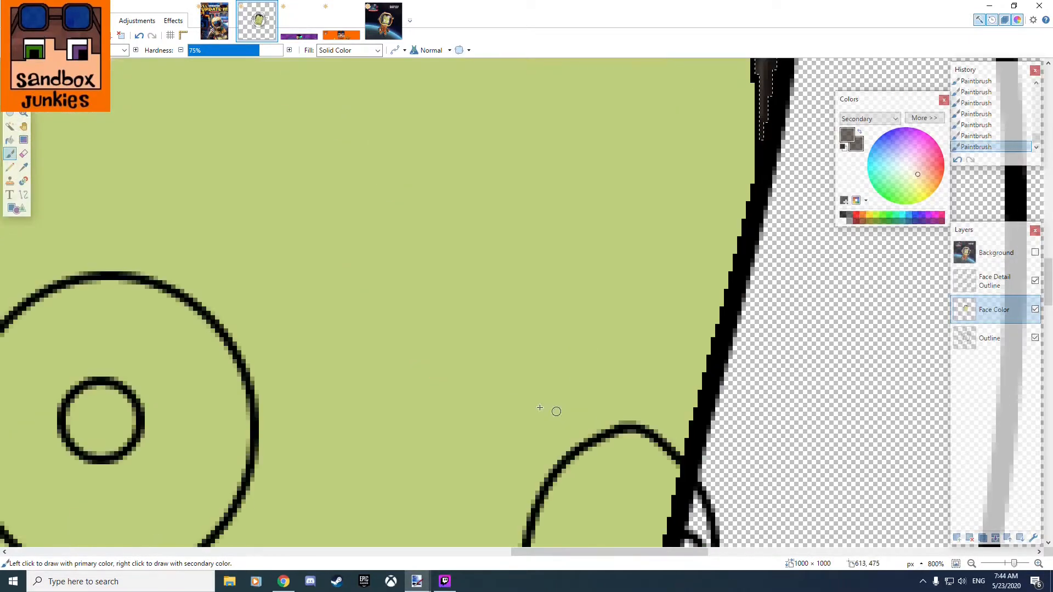
scroll(536, 395, up, 1)
drag(491, 297, 827, 498)
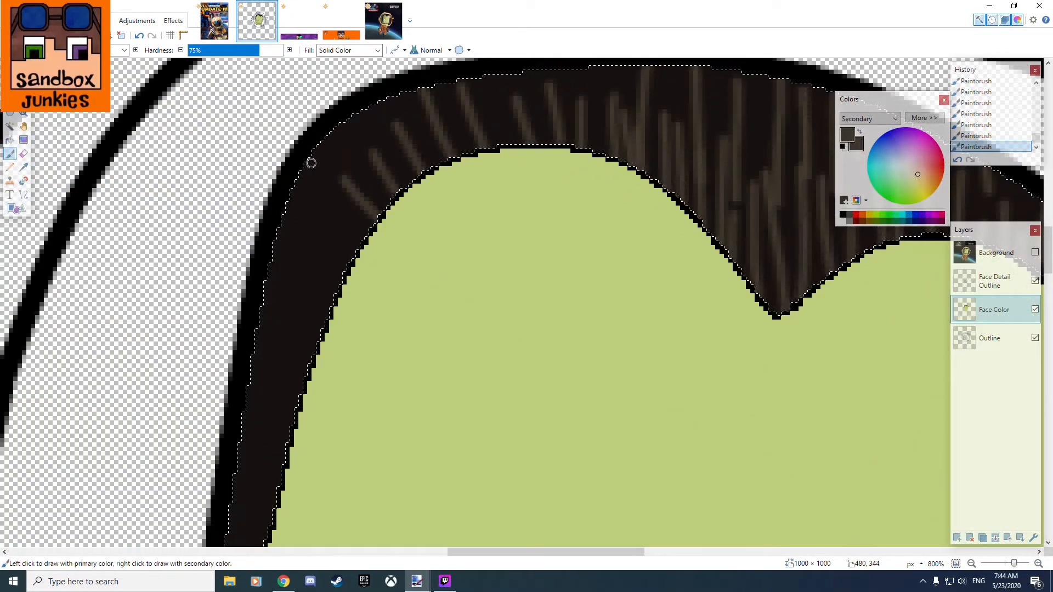
drag(311, 160, 336, 294)
drag(290, 209, 299, 387)
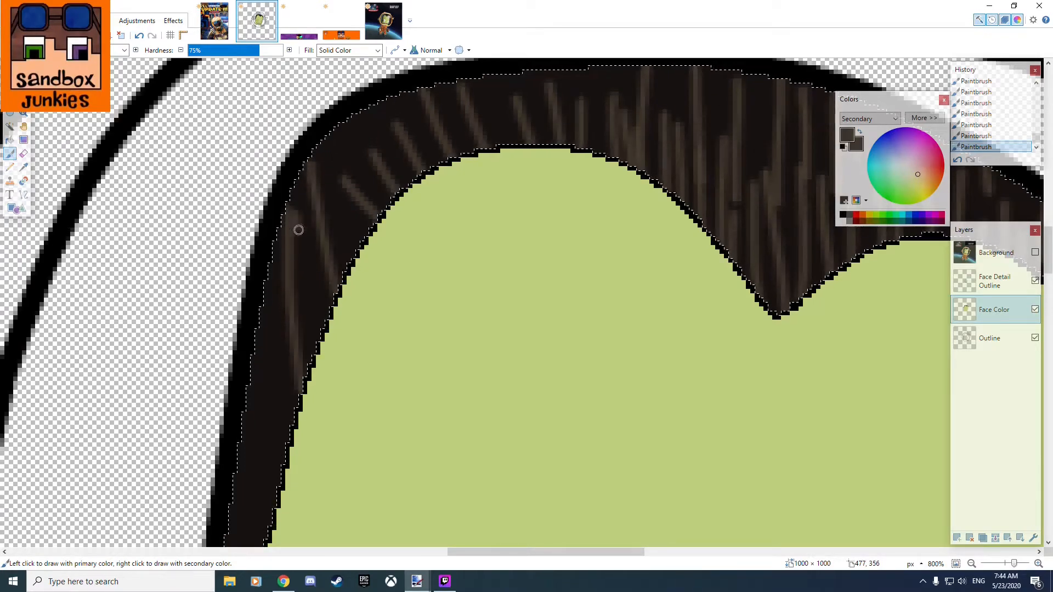
drag(296, 228, 319, 342)
drag(342, 149, 329, 258)
drag(339, 119, 379, 212)
drag(377, 111, 385, 162)
drag(327, 390, 577, 245)
drag(495, 201, 566, 284)
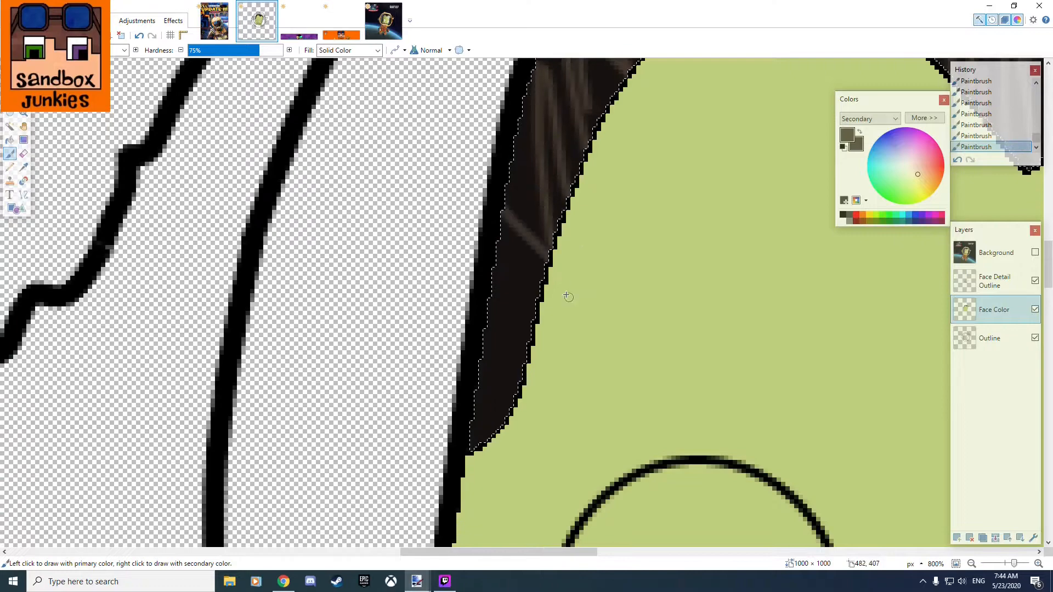
drag(483, 245, 542, 305)
drag(508, 159, 548, 250)
drag(483, 279, 533, 344)
mouse_move(475, 322)
mouse_down()
mouse_move(533, 423)
mouse_move(471, 382)
mouse_move(503, 433)
mouse_up()
drag(475, 365, 512, 406)
drag(483, 285, 527, 357)
scroll(568, 386, down, 5)
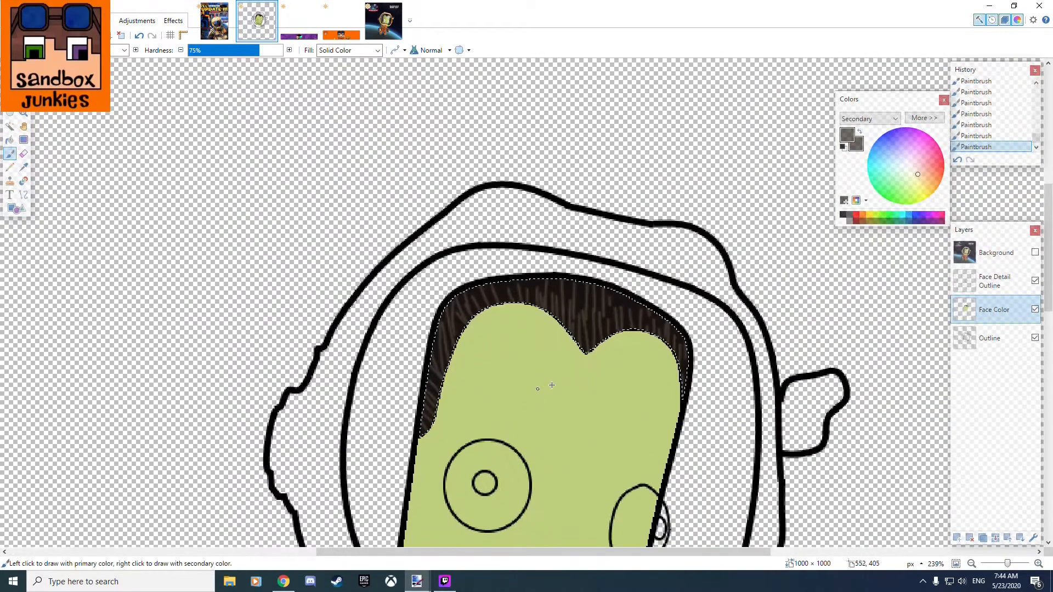
click(174, 22)
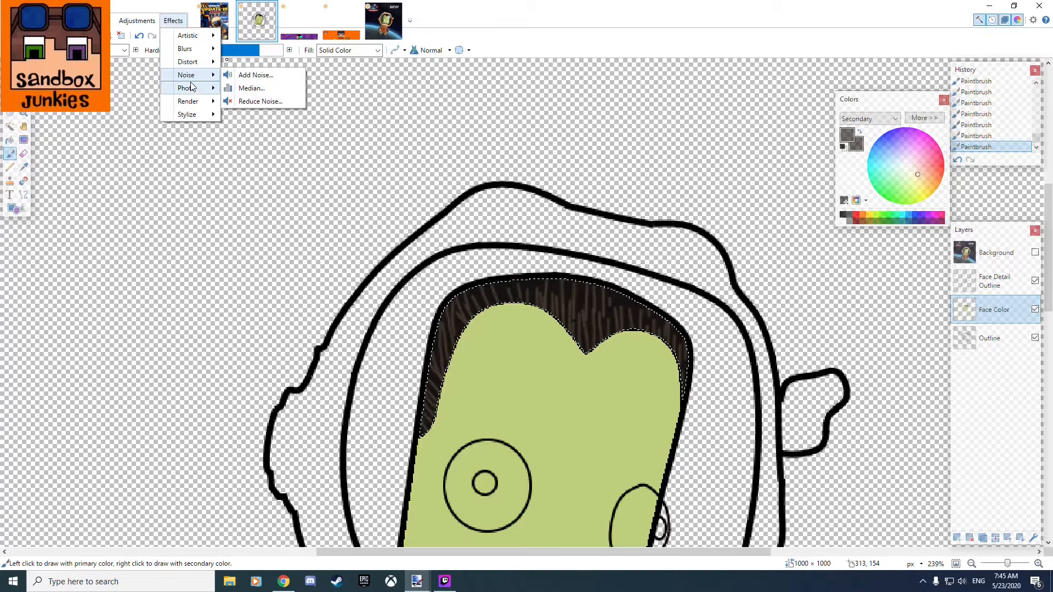
mouse_move(196, 67)
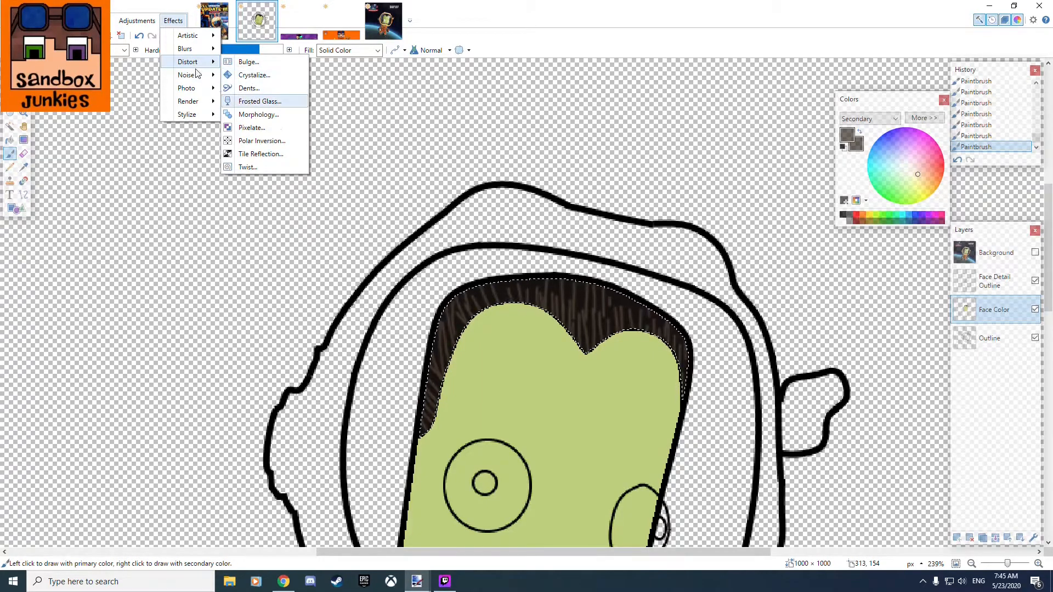
click(247, 104)
drag(503, 230, 712, 238)
mouse_move(668, 269)
mouse_down()
mouse_move(696, 270)
mouse_move(678, 271)
mouse_up()
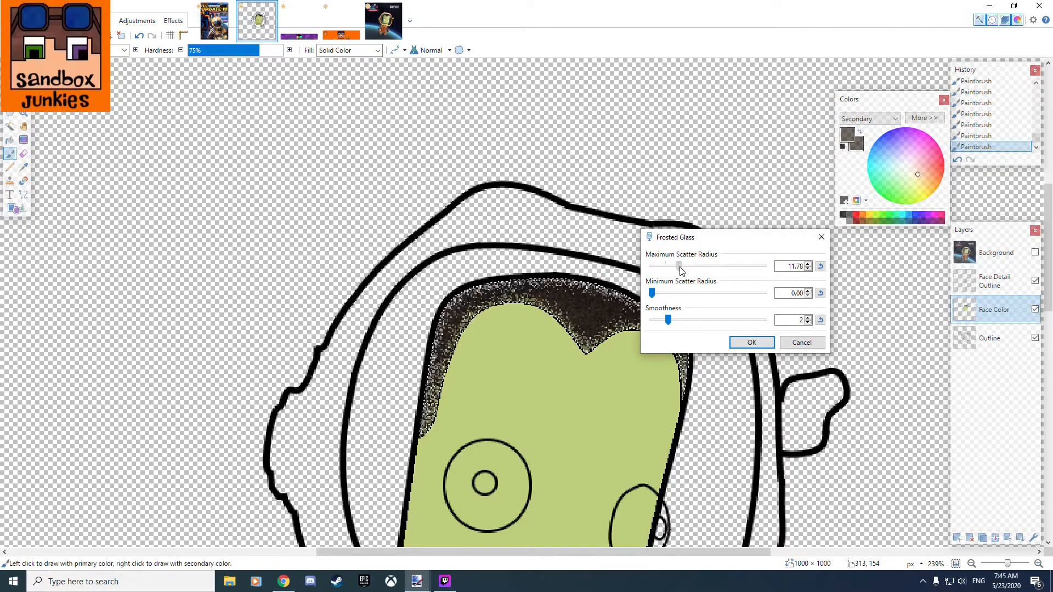
drag(653, 294, 625, 294)
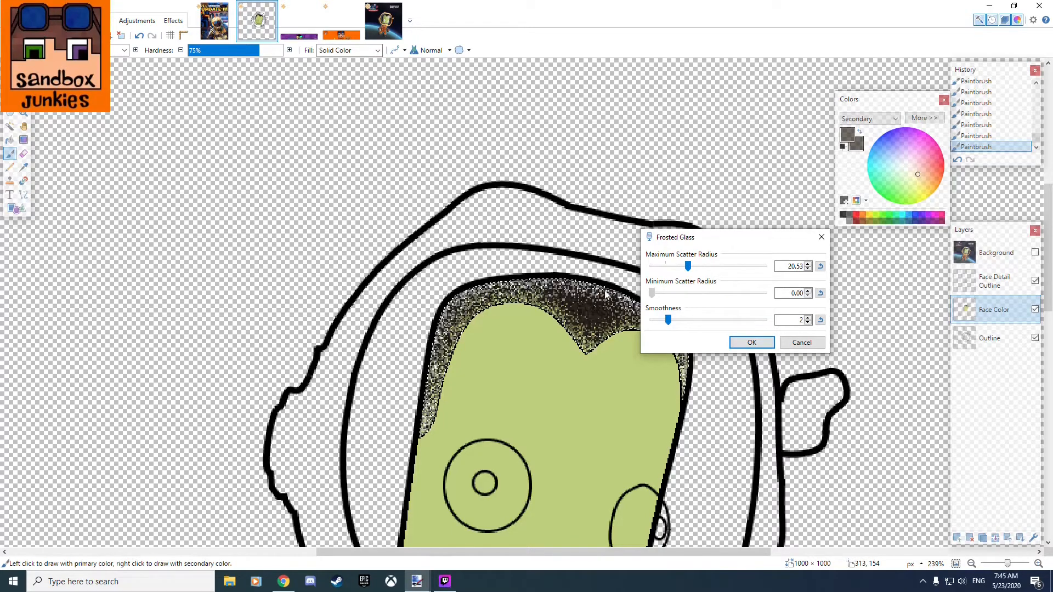
click(803, 342)
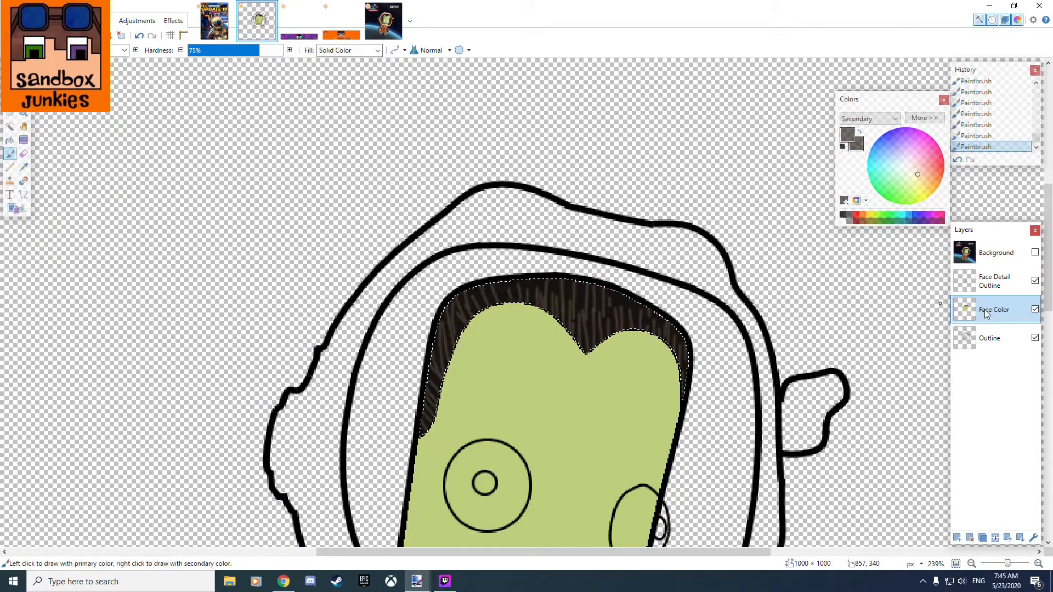
Erase the selected hair from the Face Color layer and fill a new layer above it with the sampled grey-brown.
key(Delete)
click(957, 538)
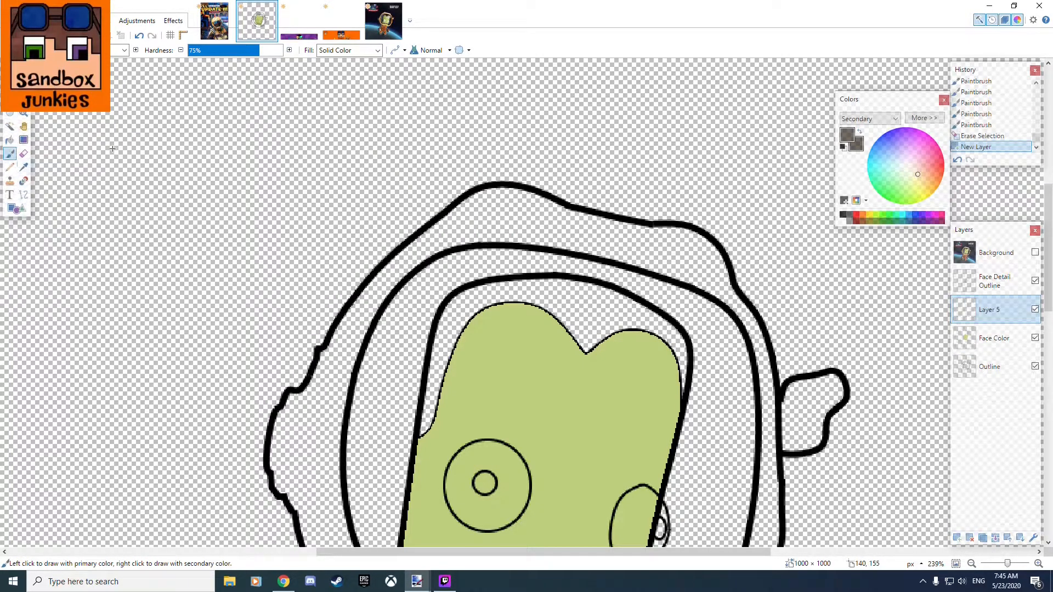
click(10, 140)
click(311, 180)
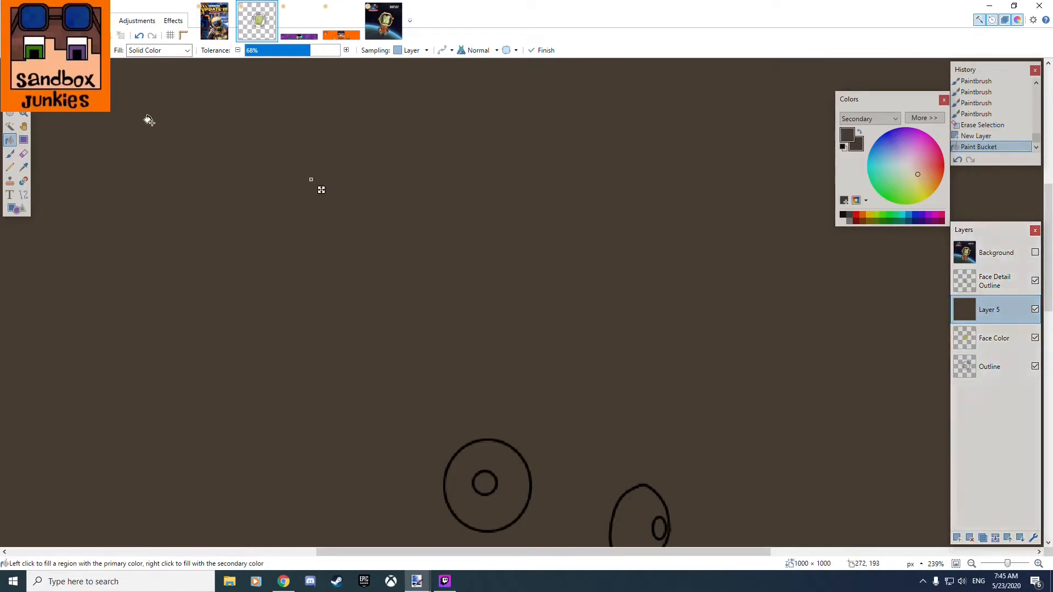
Hide the brown-filled layer and select the empty hair area on the Outline layer with the Magic Wand.
click(1001, 343)
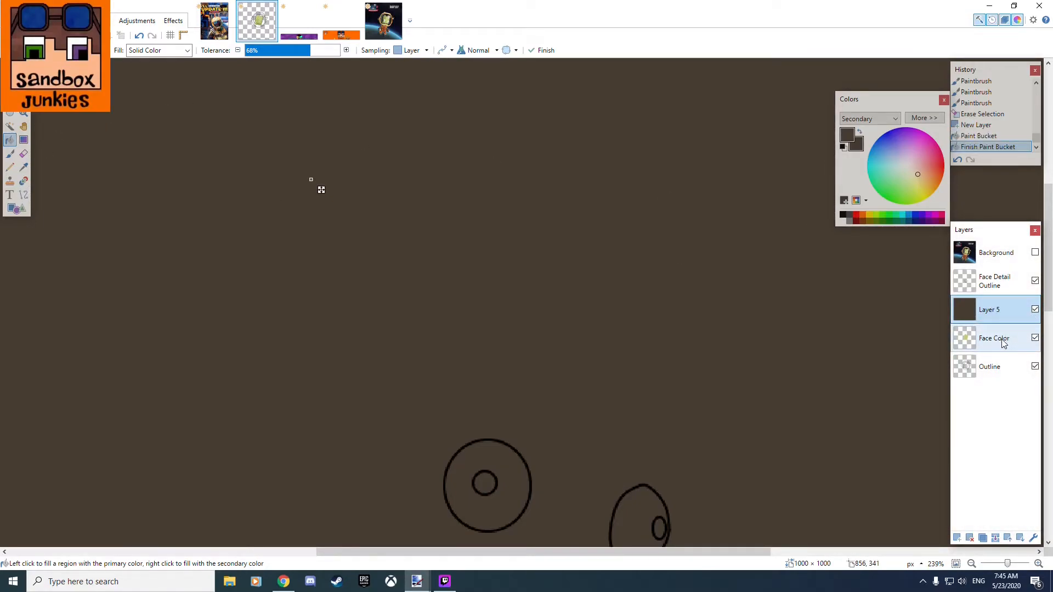
click(1004, 368)
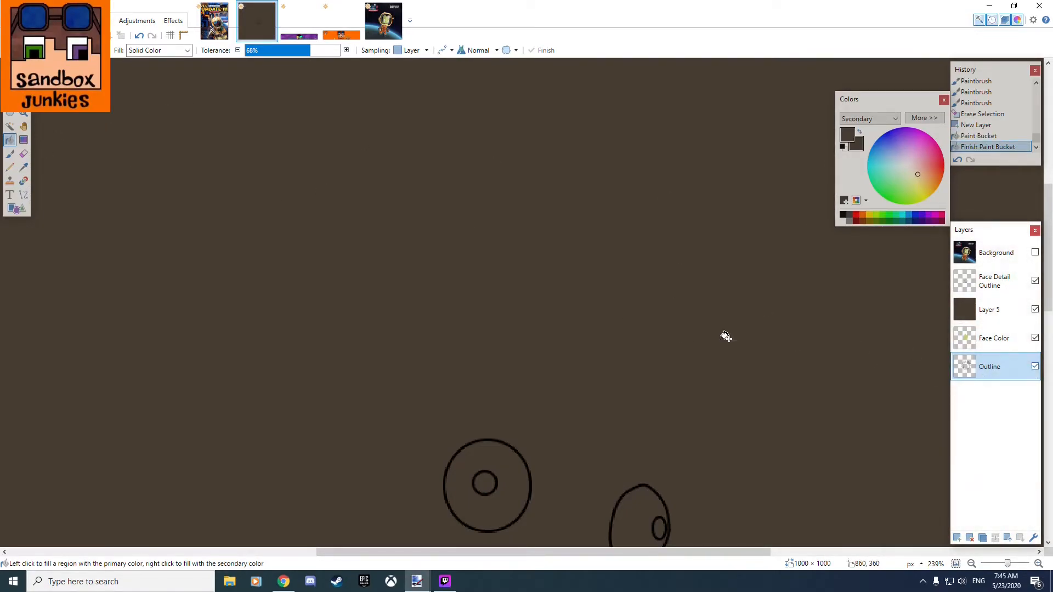
click(23, 167)
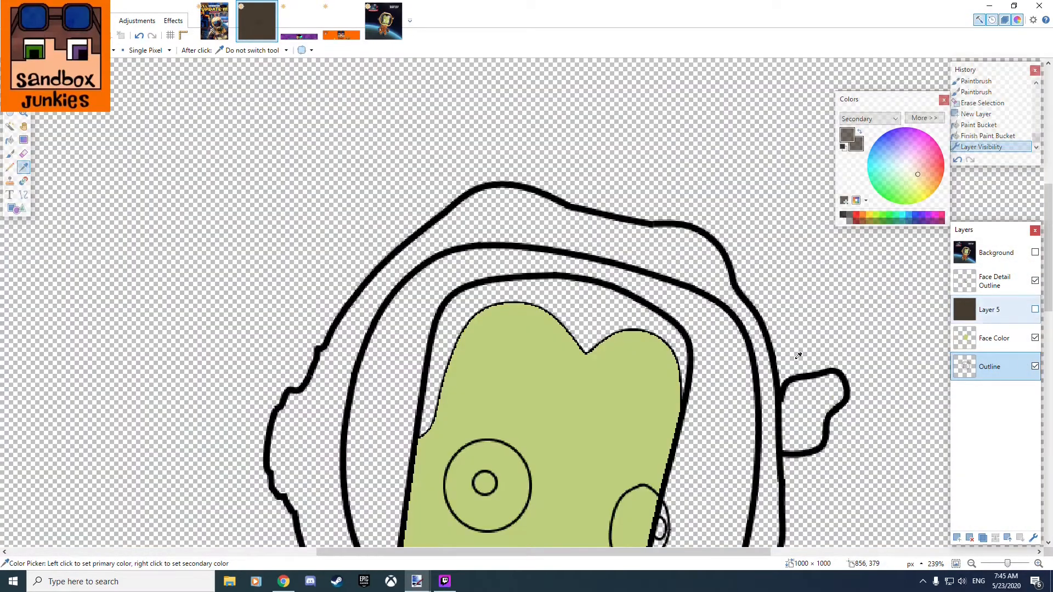
click(1035, 309)
click(783, 355)
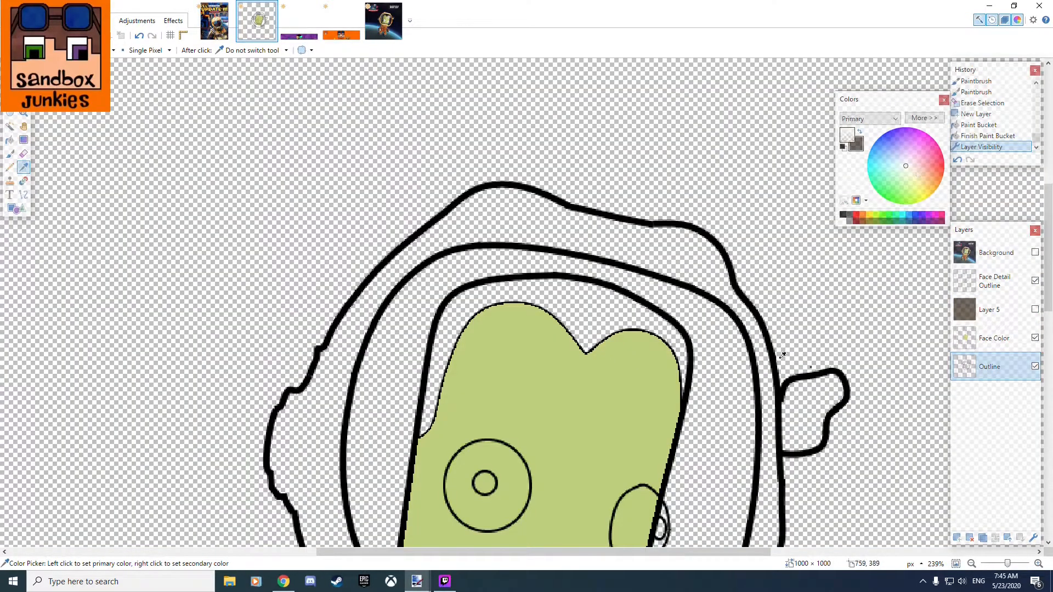
click(10, 126)
click(596, 314)
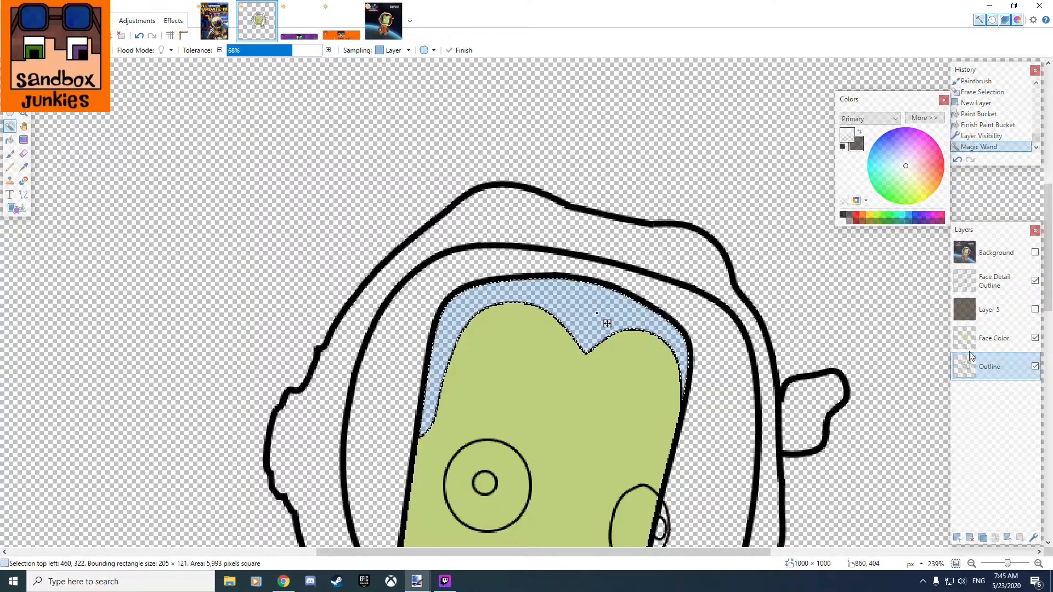
Show the Background layer and sample a dark brown as primary and a near-black brown as secondary color from the hair.
click(996, 258)
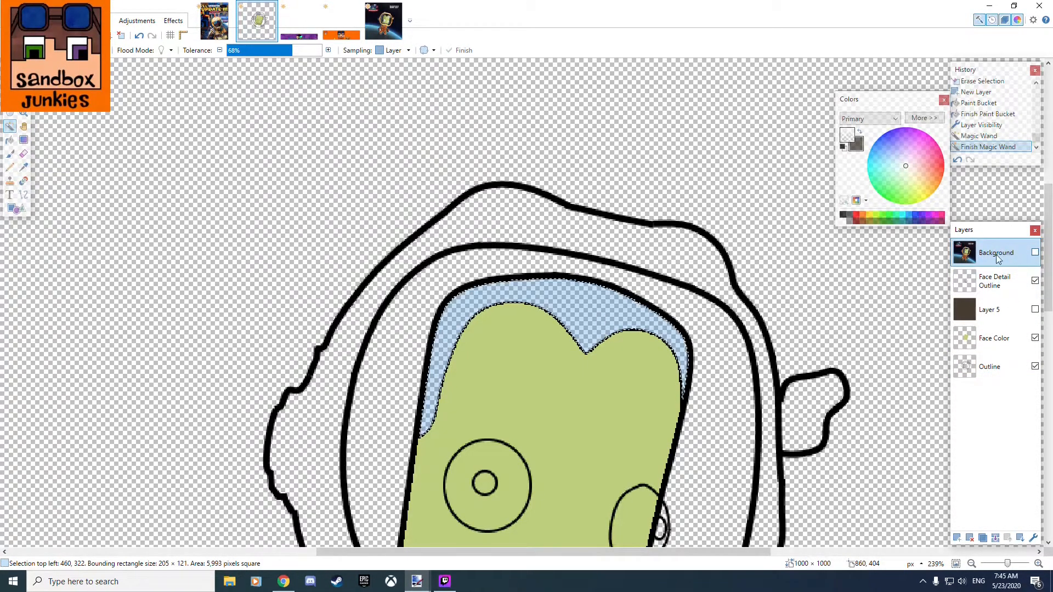
click(1036, 253)
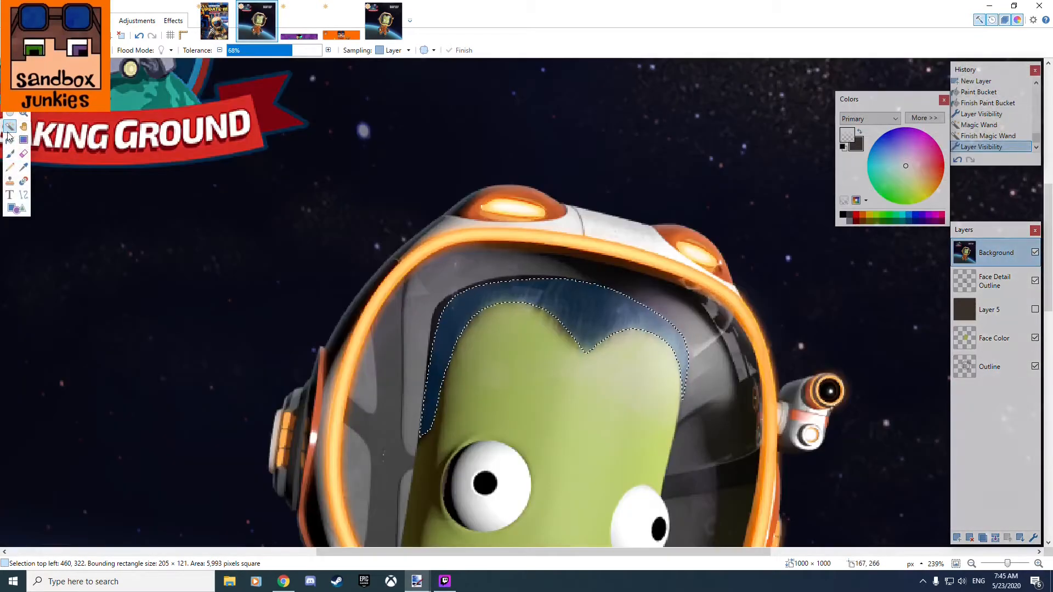
click(23, 170)
scroll(512, 275, up, 5)
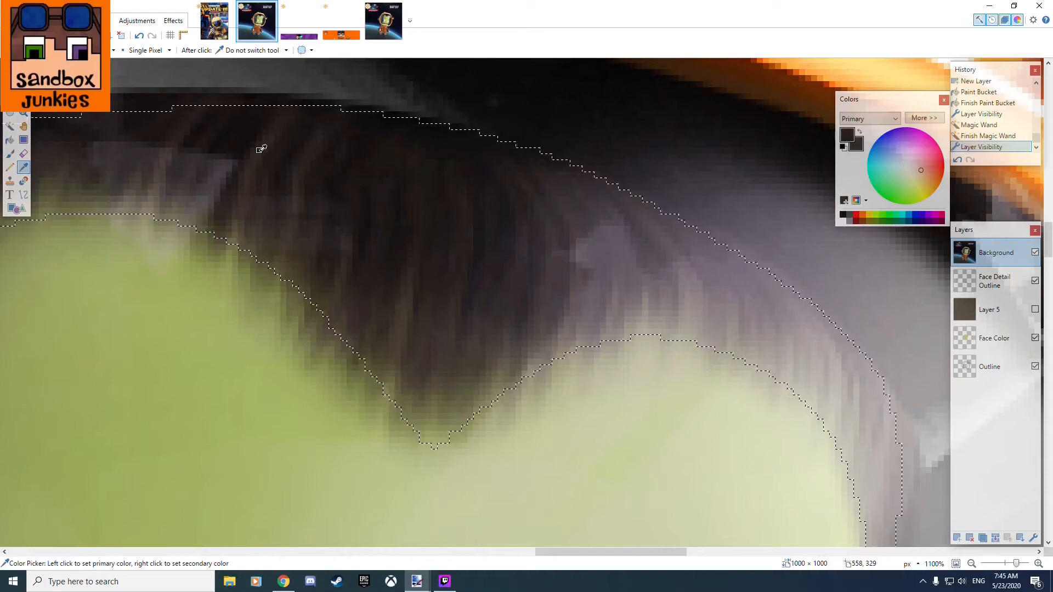
click(212, 193)
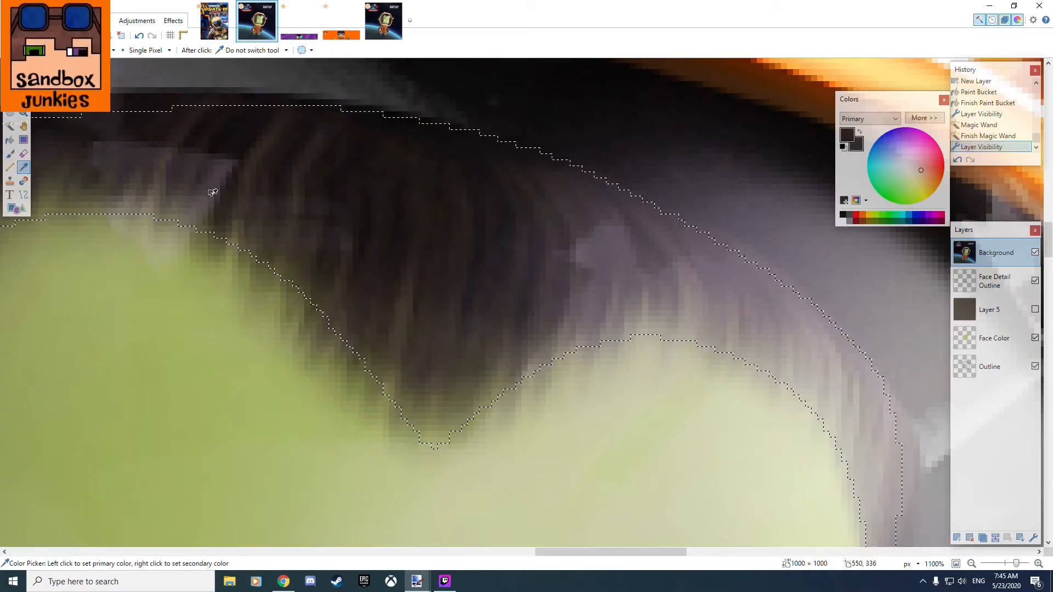
right_click(448, 137)
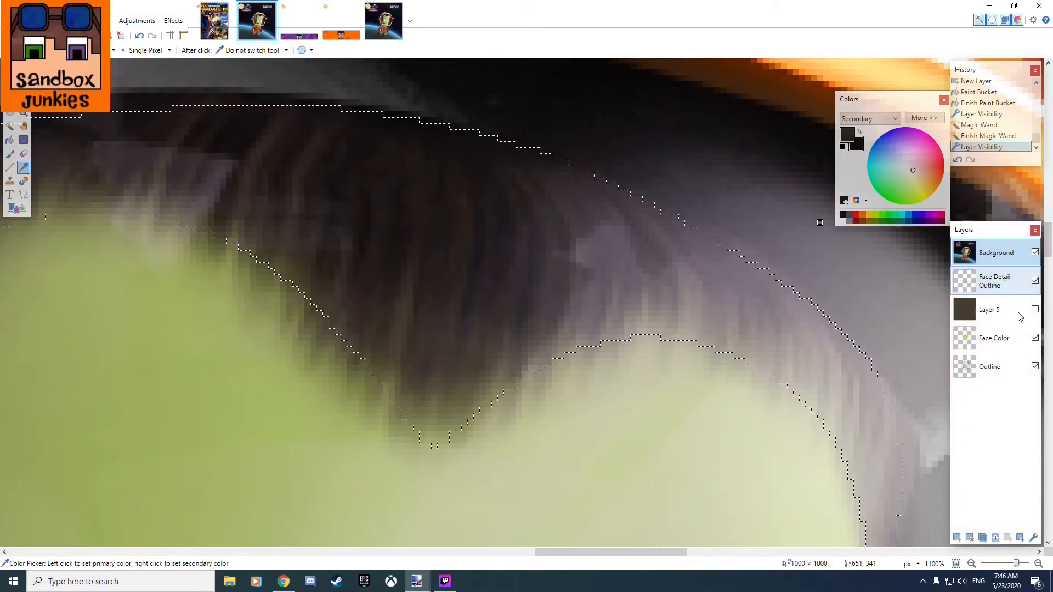
Show the brown-filled Layer 5, hide the Background layer, and make Layer 5 the active layer.
click(1036, 310)
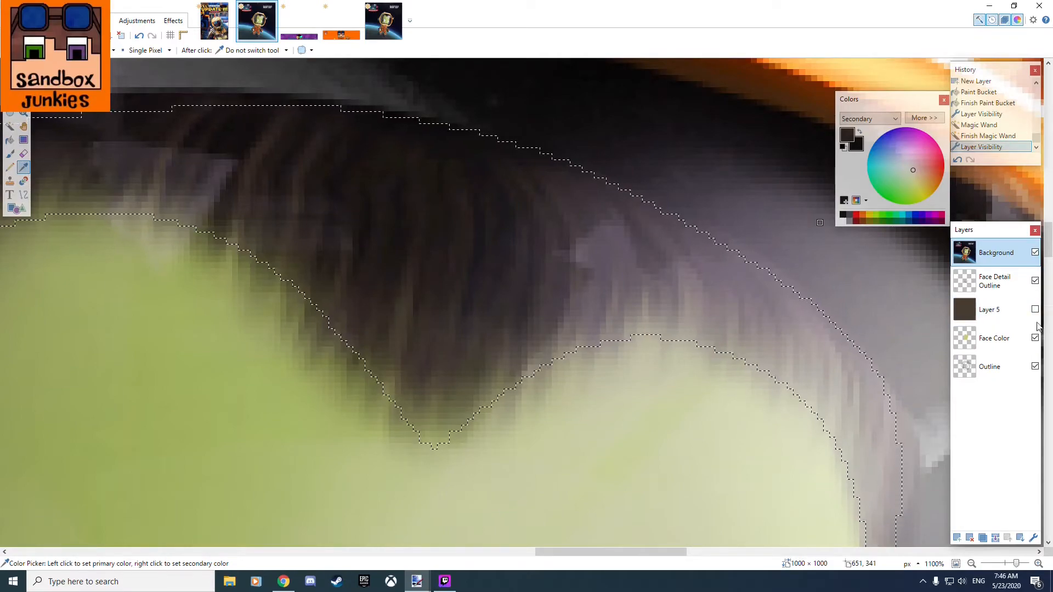
click(1035, 253)
click(990, 310)
scroll(499, 286, down, 6)
scroll(499, 286, down, 5)
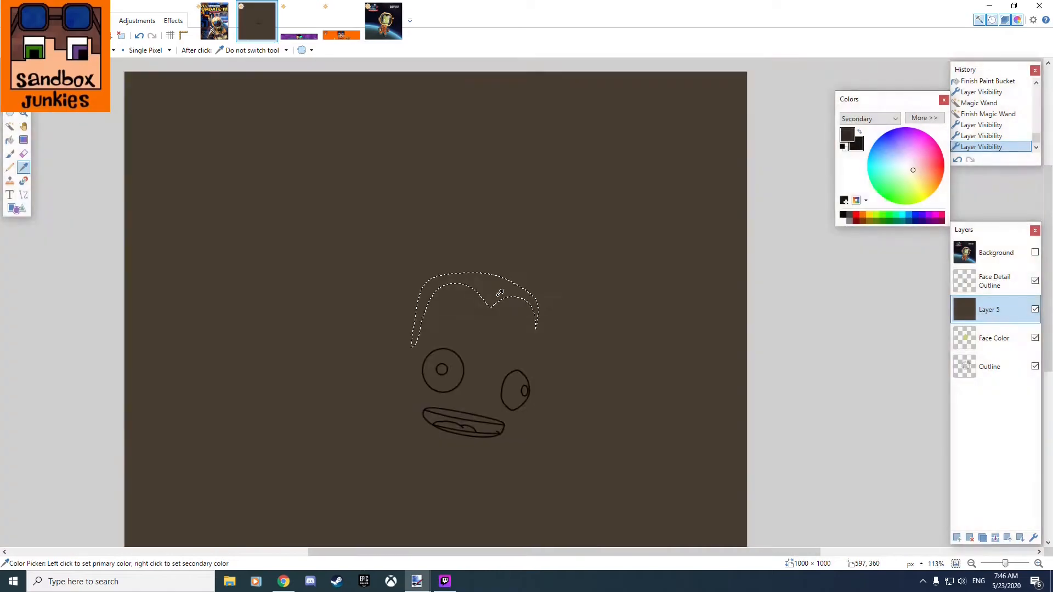
Paint short dark strands along the crown inside the hair selection with the Paintbrush, and extend the selection to the whole canvas.
click(10, 154)
scroll(385, 242, up, 6)
scroll(478, 266, down, 5)
scroll(478, 266, up, 3)
mouse_move(496, 279)
mouse_down()
mouse_move(509, 302)
mouse_move(510, 279)
mouse_move(529, 301)
mouse_move(521, 279)
mouse_move(534, 277)
mouse_move(558, 305)
mouse_move(545, 275)
mouse_up()
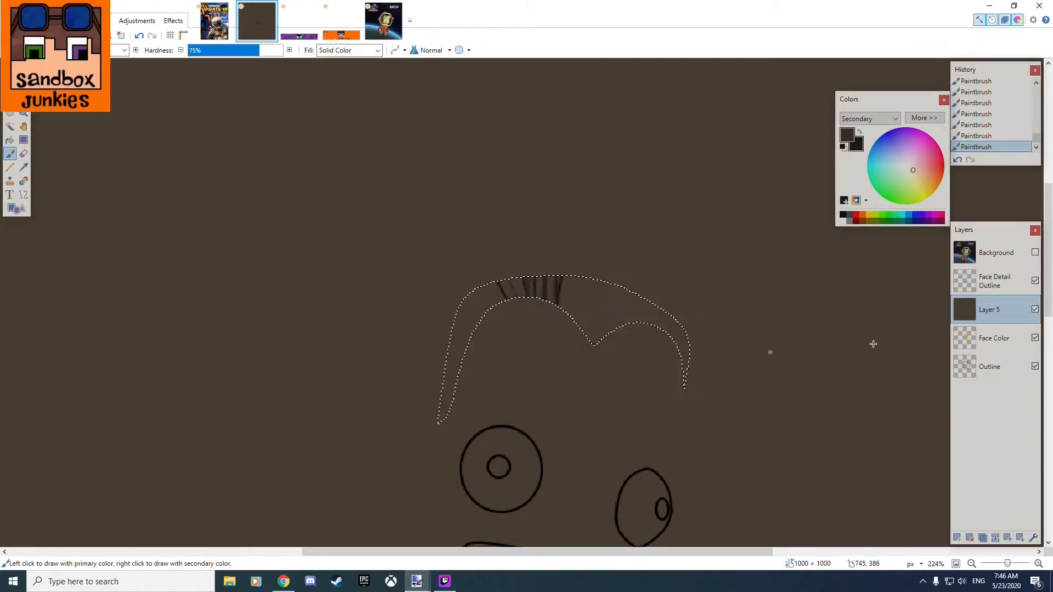
key(ctrl+a)
drag(517, 333, 496, 235)
mouse_move(496, 234)
mouse_down()
mouse_move(508, 339)
mouse_move(488, 225)
mouse_up()
drag(479, 248, 494, 341)
drag(518, 333, 445, 213)
drag(462, 268, 526, 335)
drag(519, 332, 426, 292)
drag(408, 279, 519, 329)
drag(424, 293, 537, 326)
mouse_move(375, 321)
mouse_down()
mouse_move(471, 337)
mouse_move(460, 364)
mouse_move(409, 345)
mouse_move(498, 337)
mouse_move(468, 319)
mouse_move(381, 316)
mouse_move(340, 291)
mouse_move(417, 317)
mouse_move(617, 265)
mouse_move(574, 264)
mouse_move(564, 320)
mouse_move(533, 344)
mouse_move(433, 297)
mouse_move(532, 264)
mouse_move(648, 297)
mouse_move(683, 235)
mouse_move(589, 319)
mouse_move(685, 309)
mouse_move(688, 276)
mouse_up()
key(ctrl+z)
key(ctrl+z)
key(ctrl+z)
key(ctrl+z)
key(ctrl+z)
key(ctrl+z)
key(ctrl+z)
key(ctrl+z)
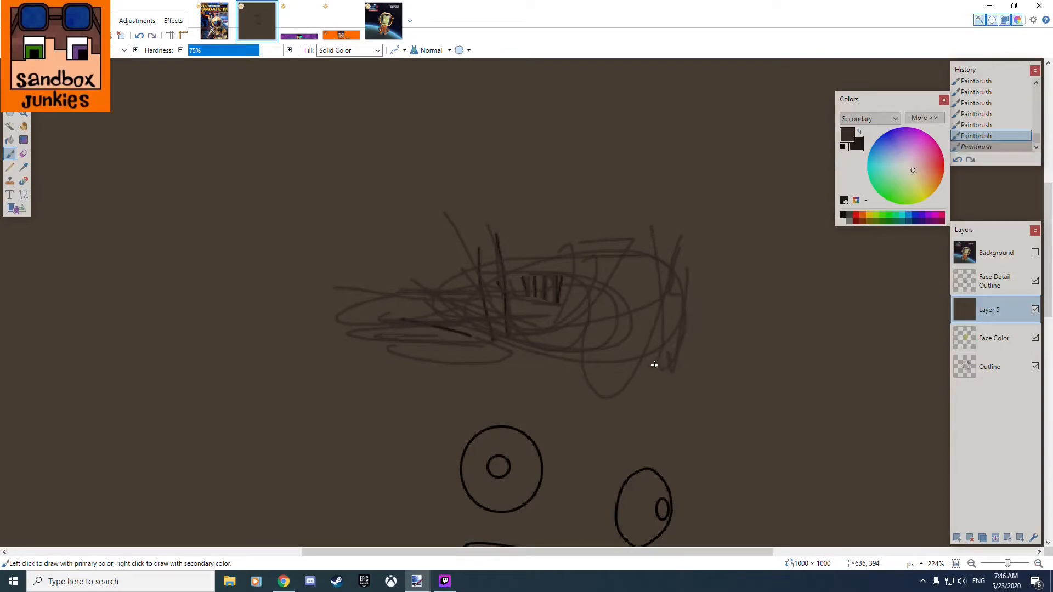
key(ctrl+z)
key(ctrl+z)
key(ctrl+z)
key(ctrl+z)
key(ctrl+z)
key(ctrl+z)
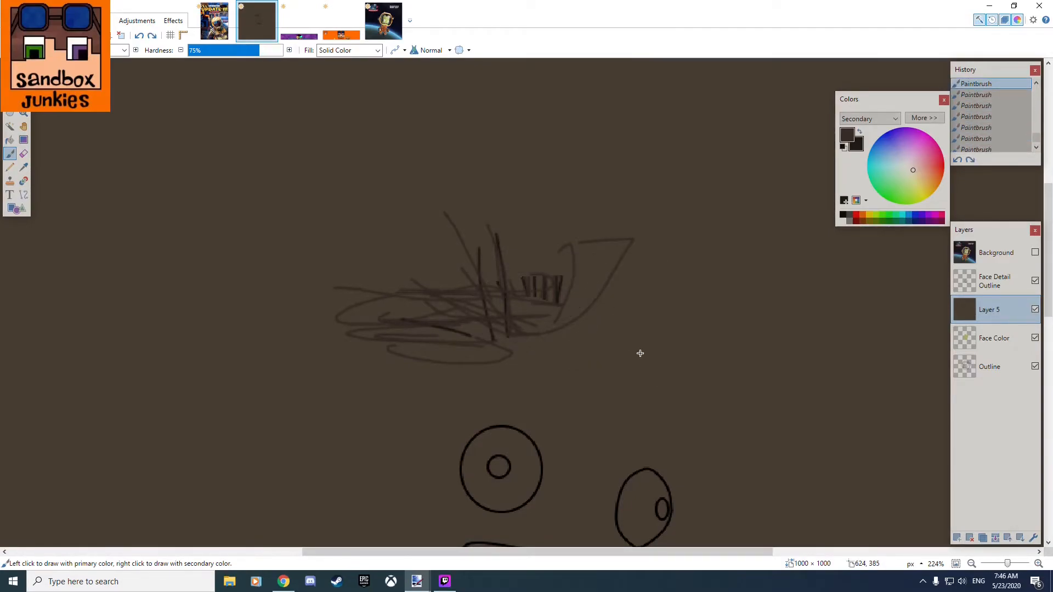
key(ctrl+z)
key(ctrl+z)
key(ctrl+z)
key(ctrl+z)
key(ctrl+z)
key(ctrl+z)
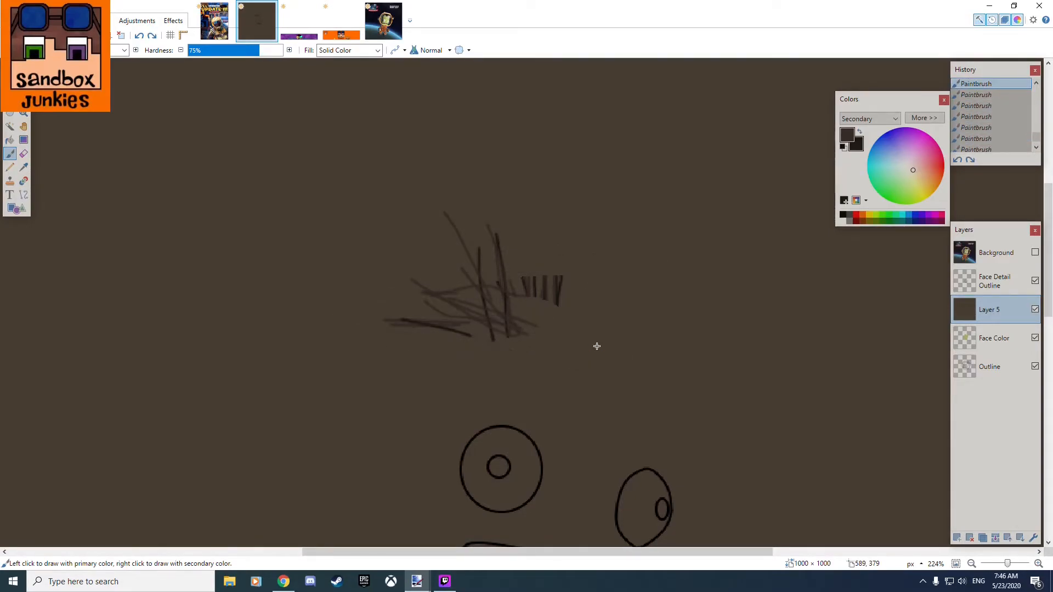
key(ctrl+z)
key(ctrl+z)
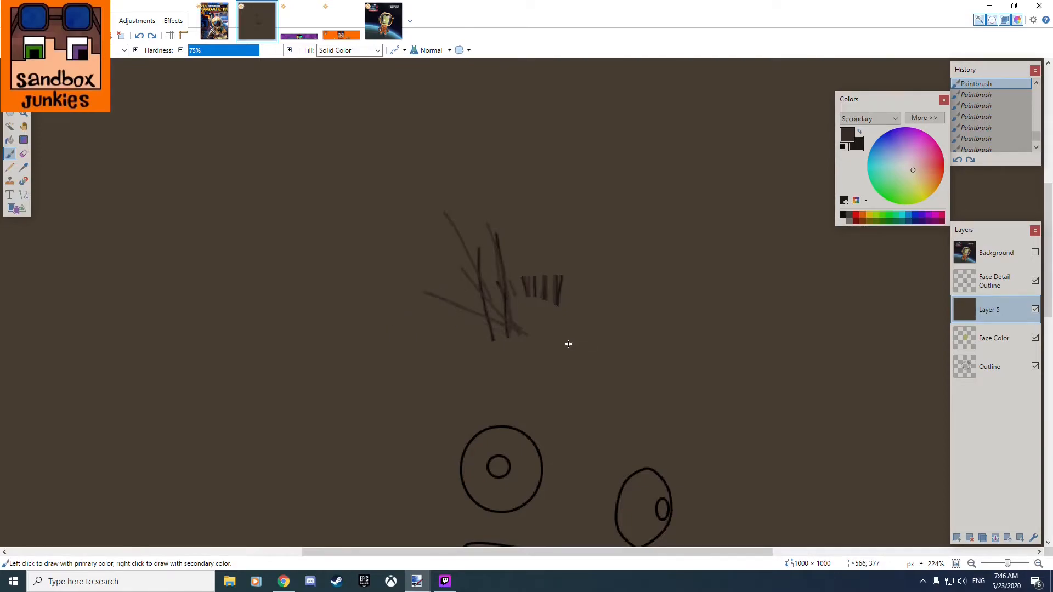
key(ctrl+z)
key(ctrl+z)
key(ctrl+z)
key(ctrl+z)
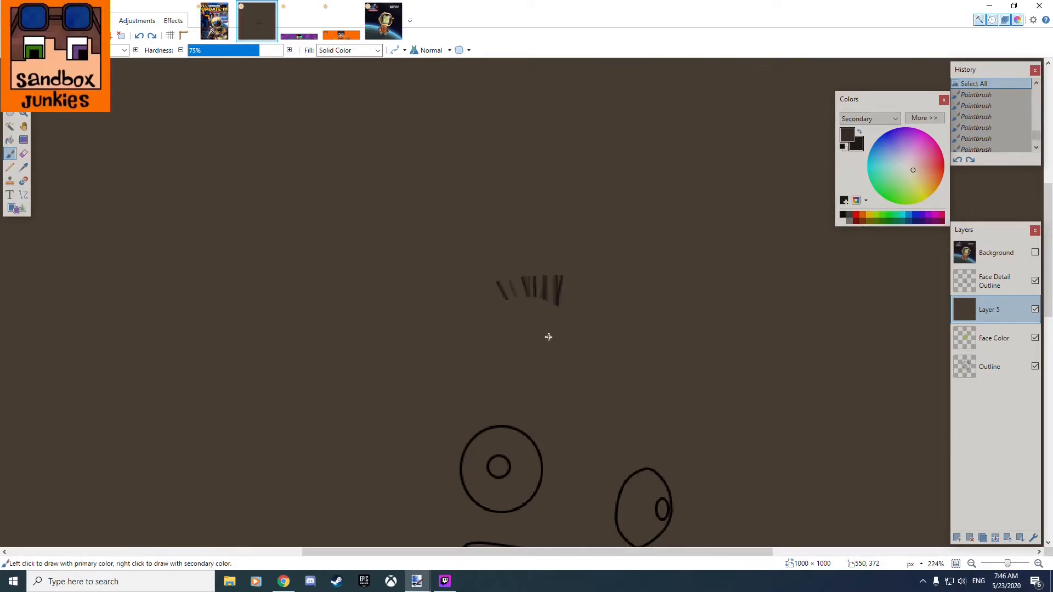
Paint a fan of long dark strands on Layer 5, radiating outward from above the left eye around to the head's right side.
drag(498, 359, 496, 357)
drag(436, 236, 519, 351)
drag(465, 247, 519, 352)
drag(481, 205, 536, 350)
mouse_move(487, 228)
mouse_down()
mouse_move(529, 379)
mouse_move(537, 349)
mouse_up()
mouse_move(548, 214)
mouse_down()
mouse_move(551, 359)
mouse_move(567, 354)
mouse_up()
mouse_move(597, 243)
mouse_down()
mouse_move(572, 371)
mouse_move(599, 349)
mouse_up()
drag(664, 222, 607, 351)
mouse_move(671, 269)
mouse_down()
mouse_move(613, 385)
mouse_move(626, 366)
mouse_up()
drag(718, 331, 637, 393)
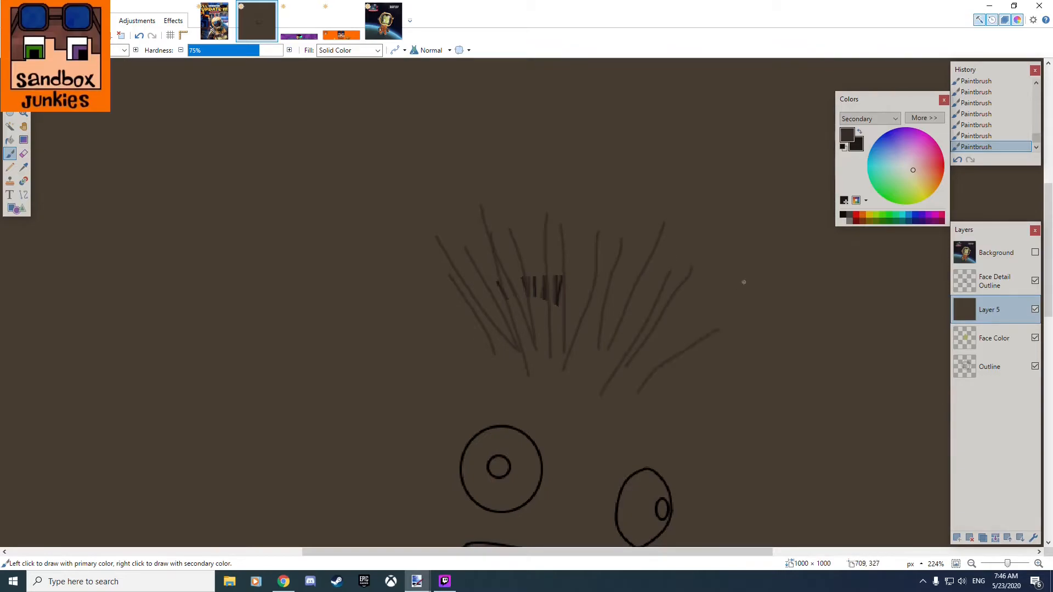
drag(739, 363, 651, 399)
drag(790, 359, 725, 412)
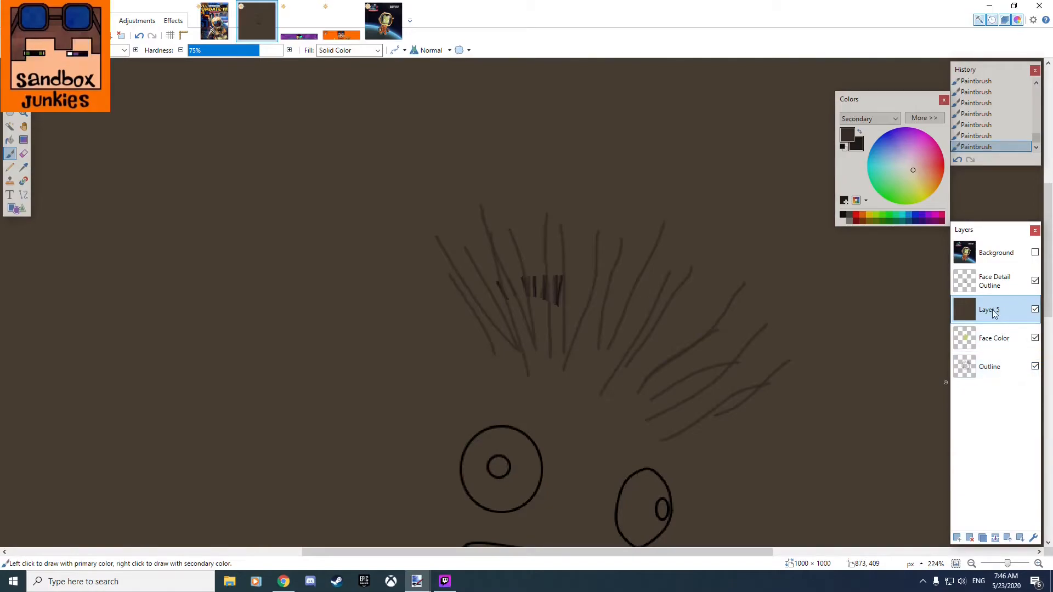
Move Layer 5 below the Outline layer and paint more dark strands over the hair's right side, widow's peak and left edge.
drag(994, 313, 994, 367)
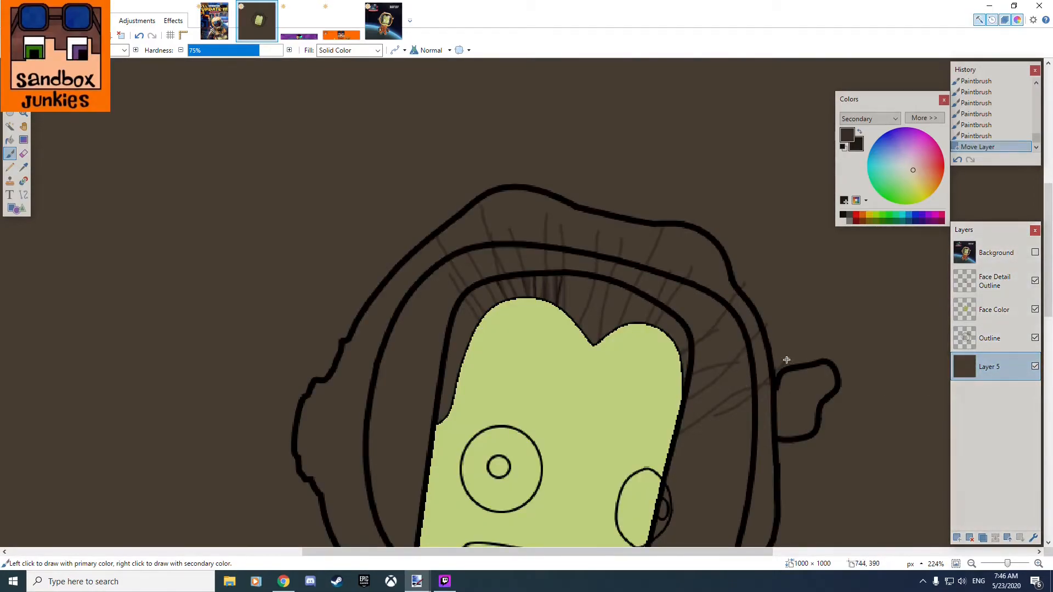
drag(700, 317, 679, 345)
drag(752, 273, 697, 329)
mouse_move(656, 268)
mouse_down()
mouse_move(635, 314)
mouse_move(648, 321)
mouse_up()
drag(715, 300, 653, 357)
drag(689, 282, 656, 332)
drag(437, 298, 469, 333)
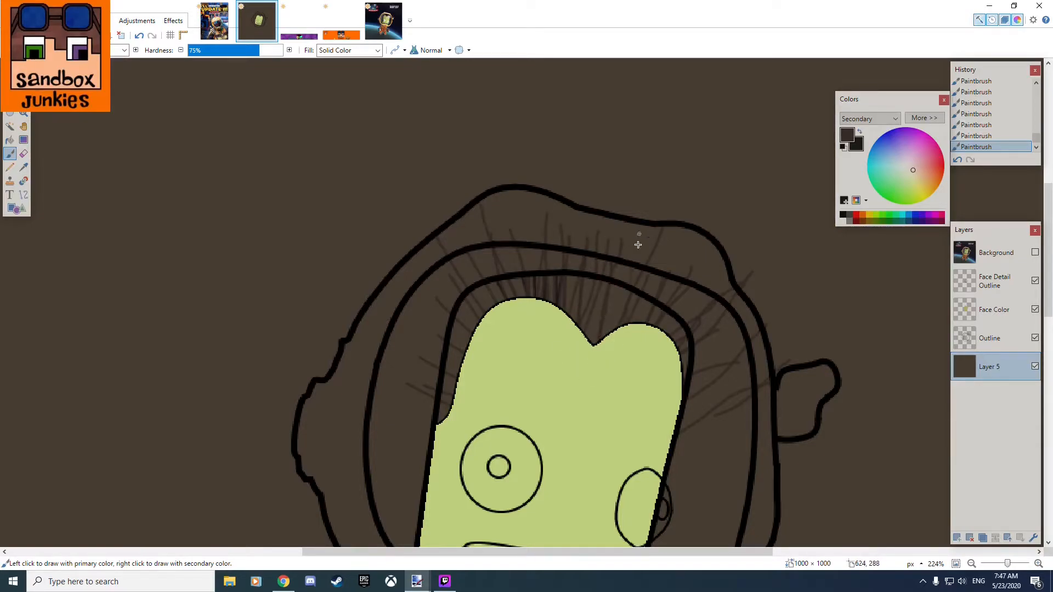
drag(659, 260, 644, 320)
drag(707, 293, 668, 313)
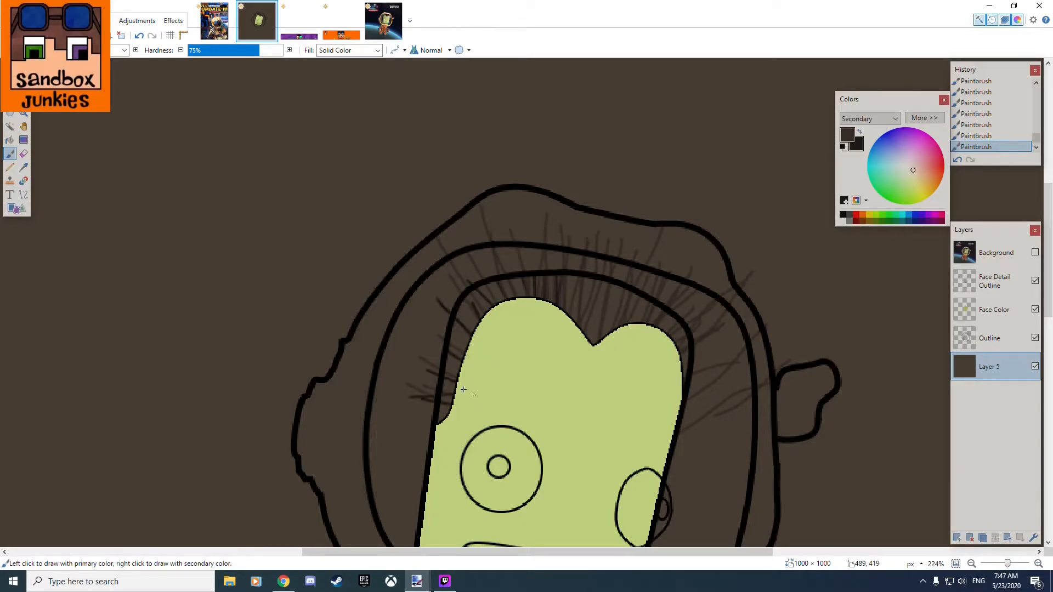
Fill the remaining gaps with dark strands from the left sideburn over the crown and widow's peak to the right corner.
drag(401, 333, 502, 363)
drag(422, 288, 483, 330)
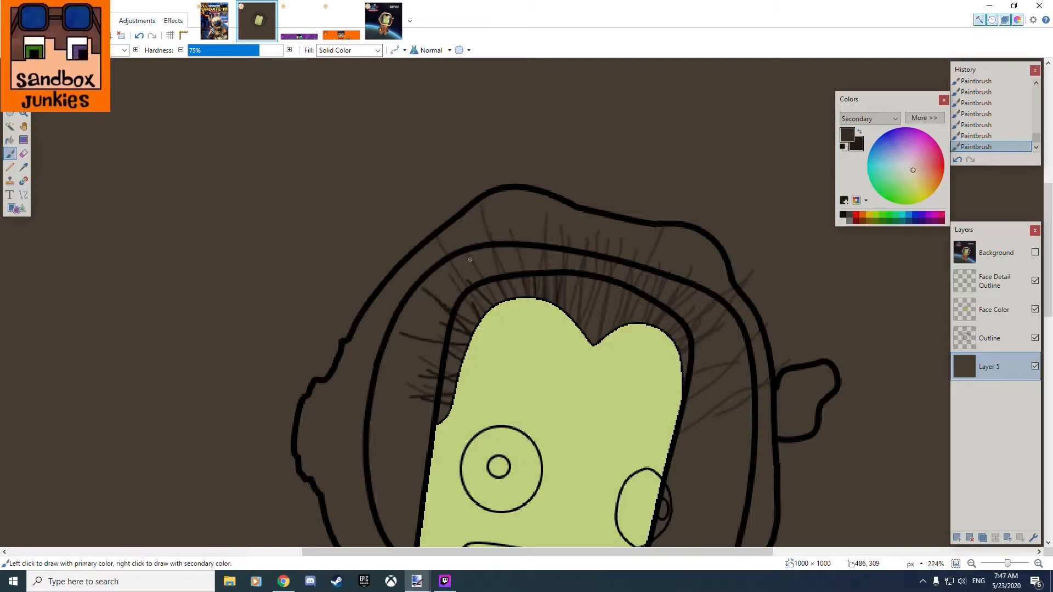
drag(565, 246, 567, 313)
drag(598, 263, 585, 337)
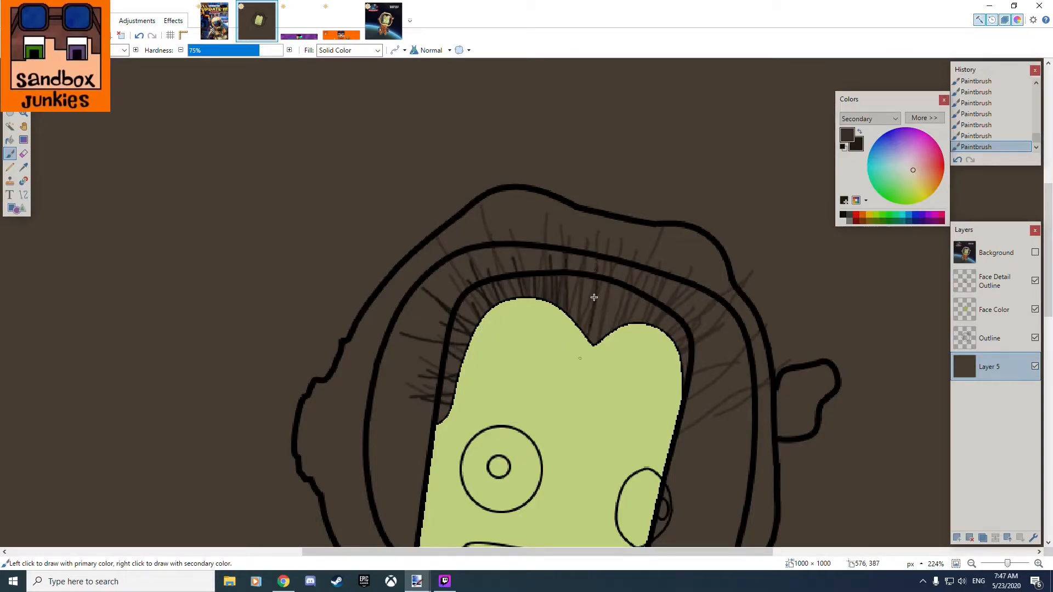
drag(628, 290, 601, 333)
drag(658, 284, 646, 323)
drag(723, 307, 683, 357)
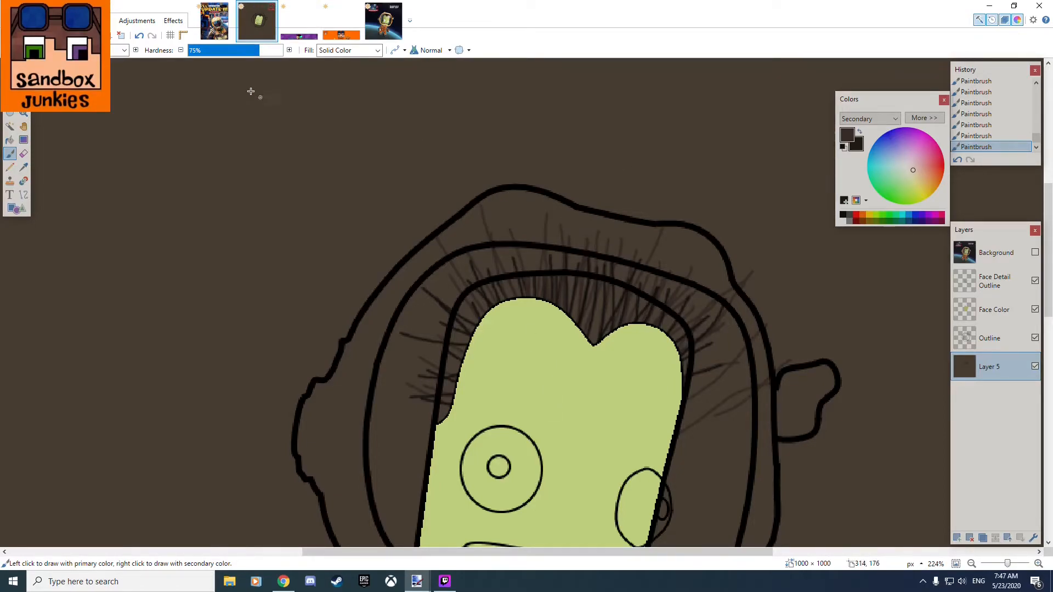
drag(431, 251, 557, 368)
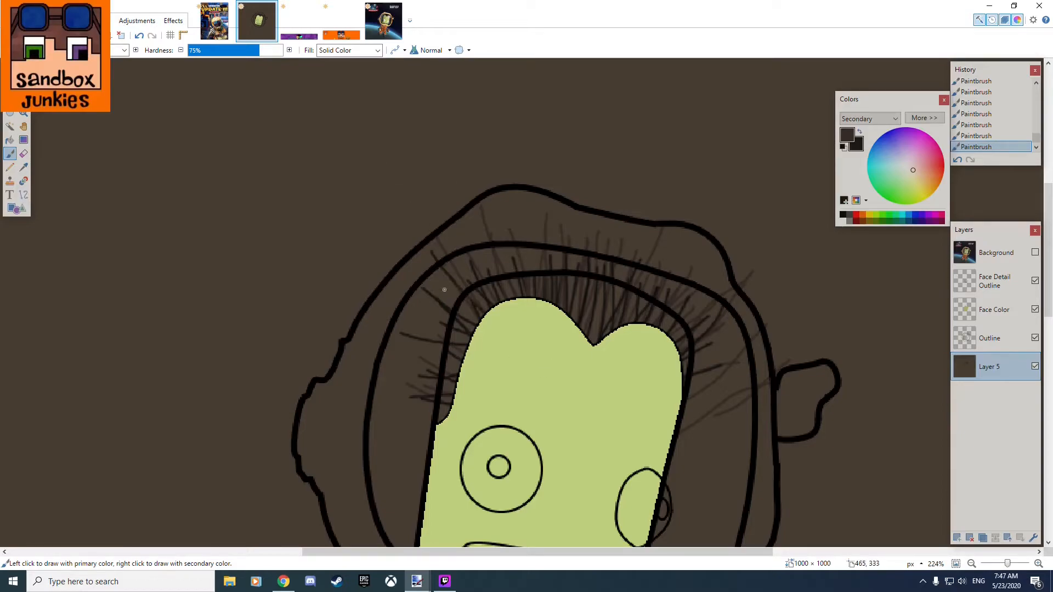
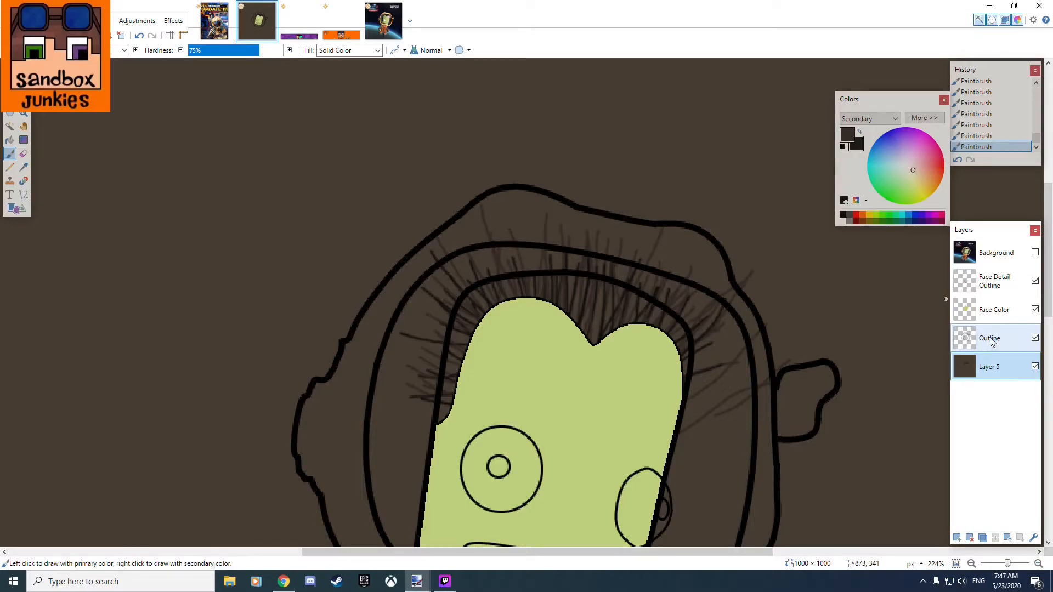
Apply the Frosted Glass distortion to the hair strands on Layer 5 with a maximum scatter radius of about 3.44.
click(175, 22)
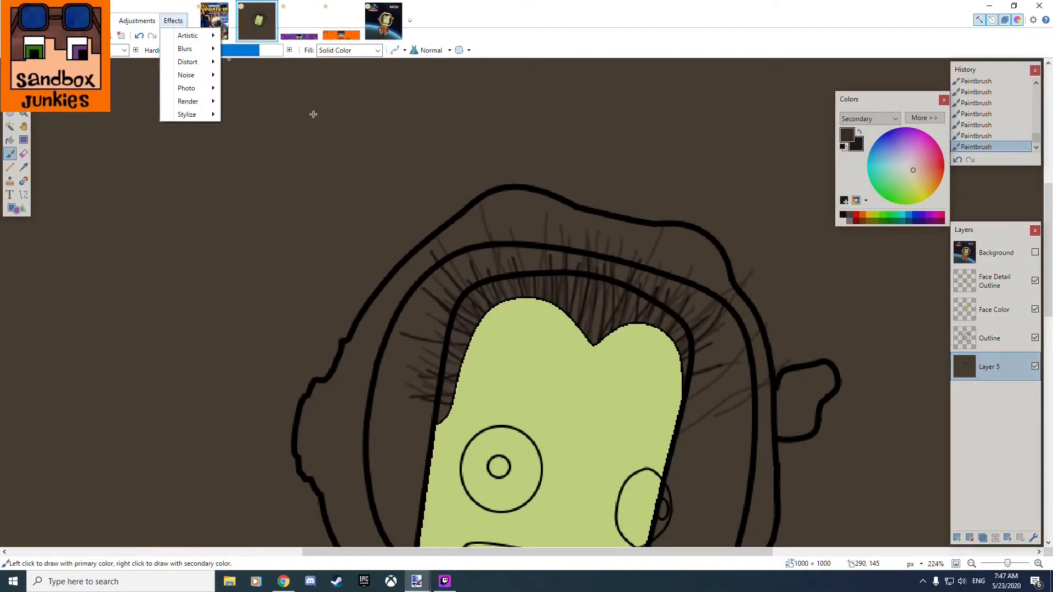
mouse_move(195, 62)
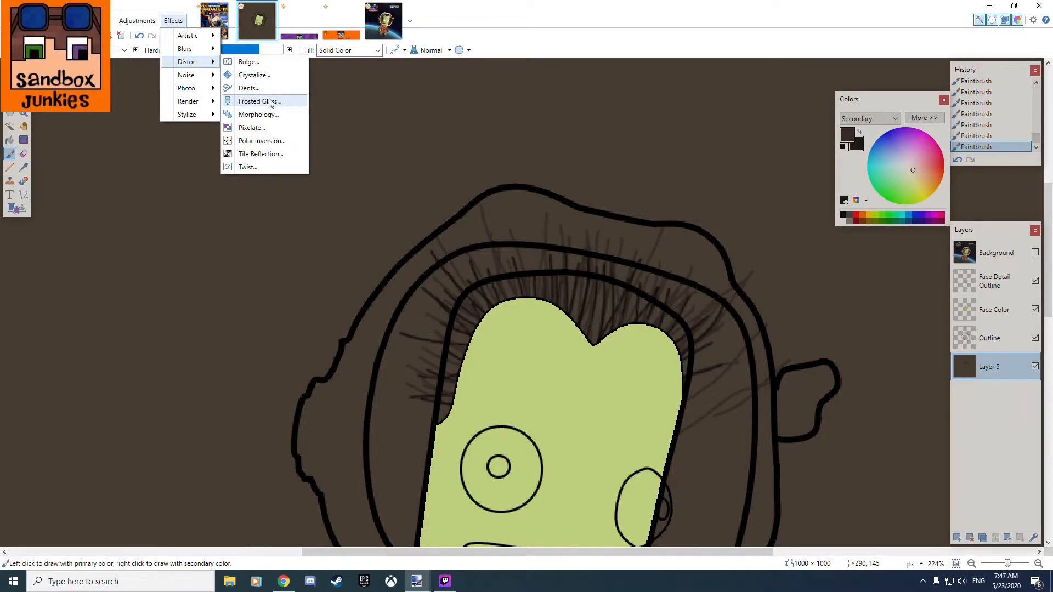
click(259, 102)
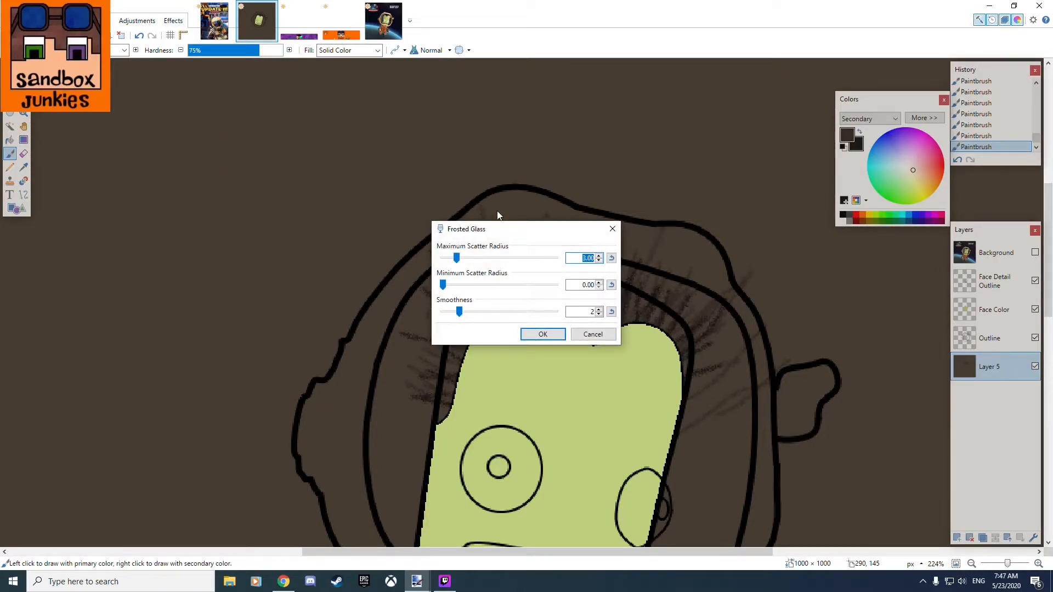
mouse_move(589, 248)
mouse_down()
mouse_move(643, 247)
mouse_move(587, 248)
mouse_up()
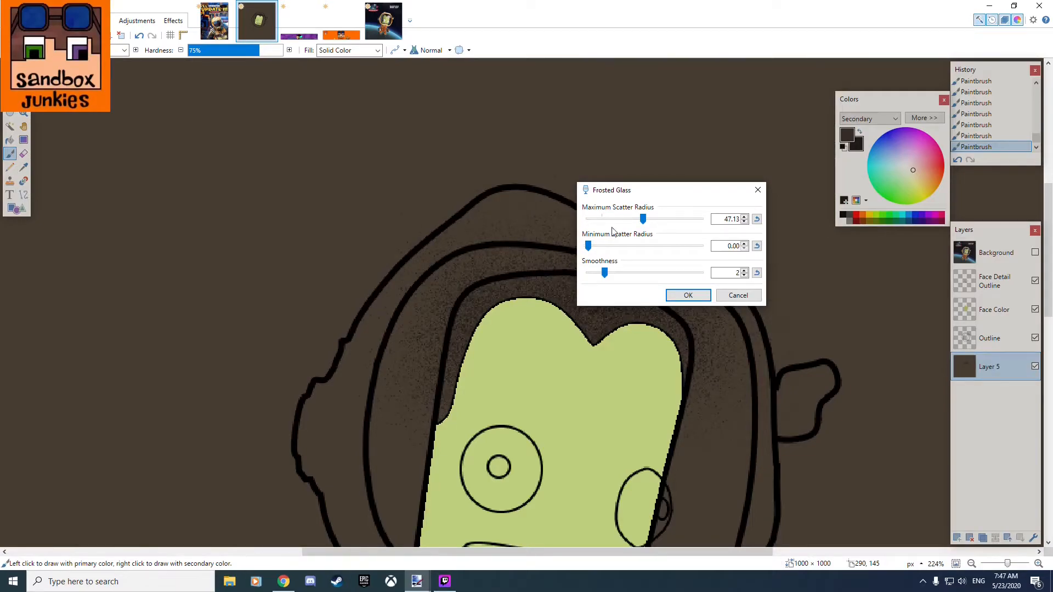
drag(643, 220, 604, 225)
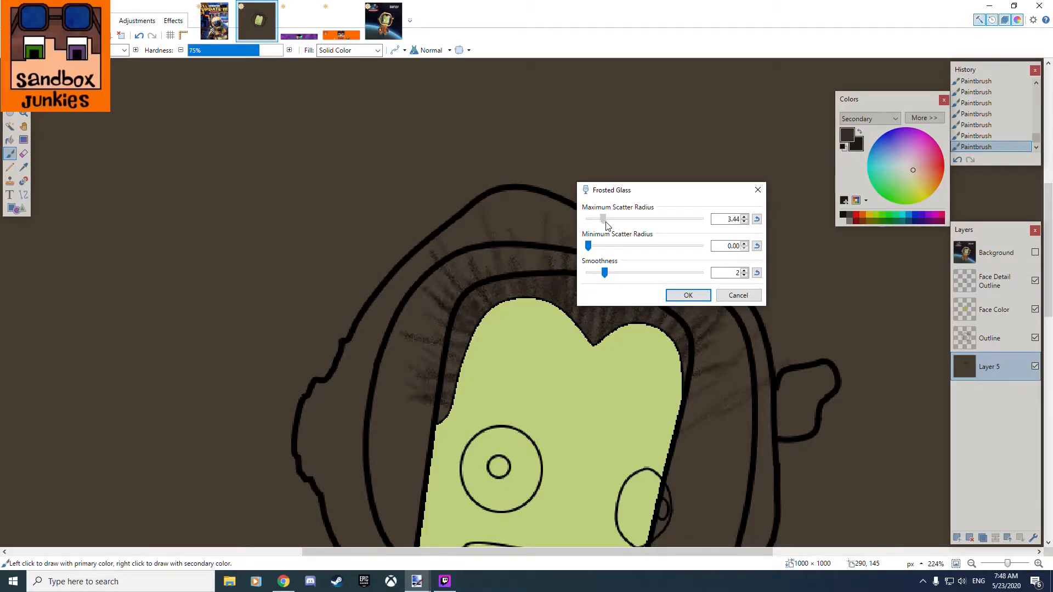
click(690, 295)
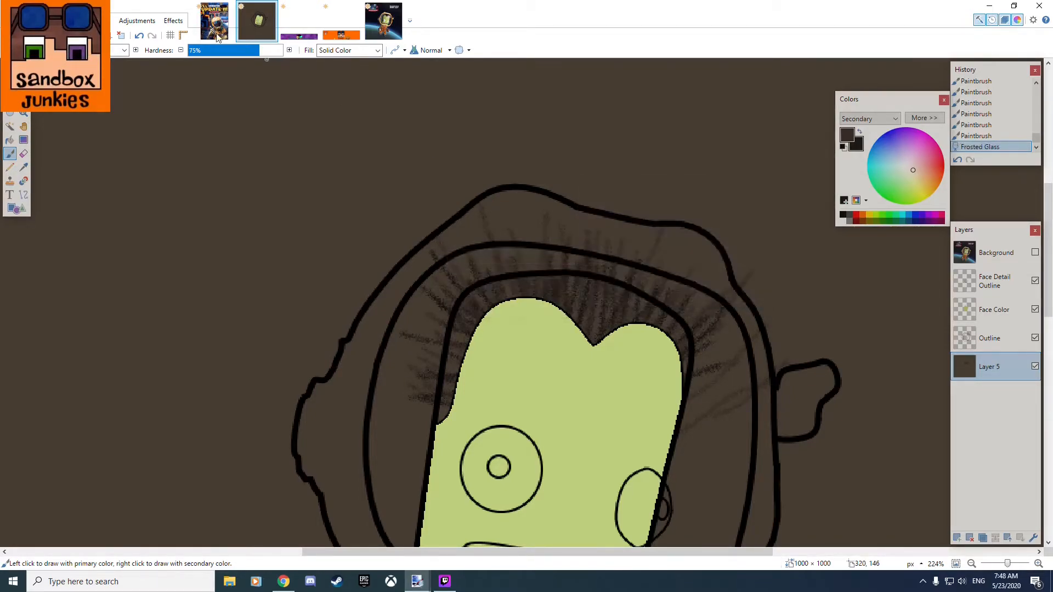
Apply the Fragment blur to Layer 5's hair strands with a fragment count of 4 and a distance of 48.
click(173, 20)
mouse_move(216, 65)
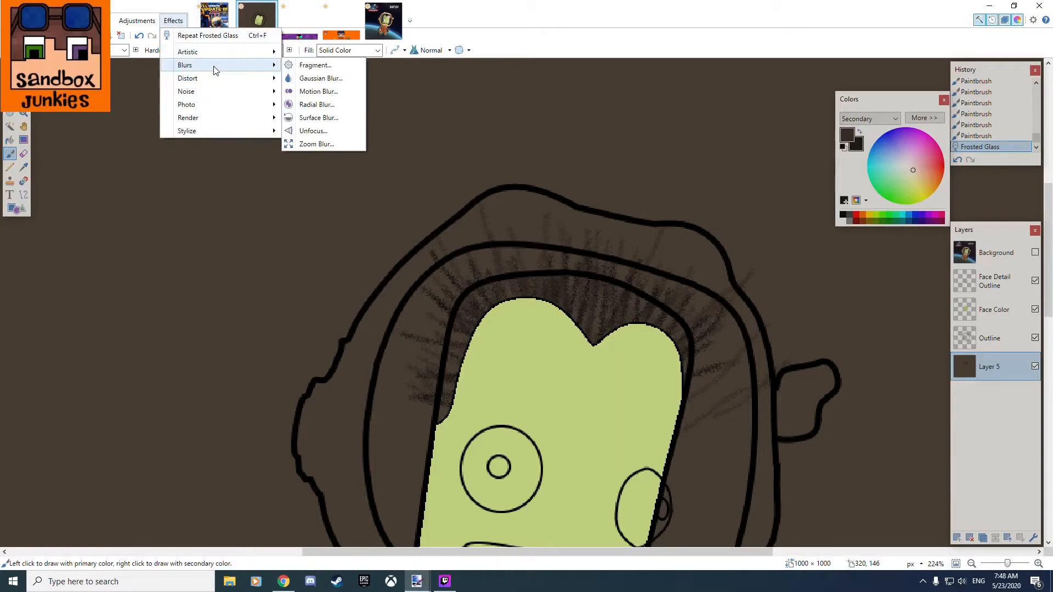
click(332, 70)
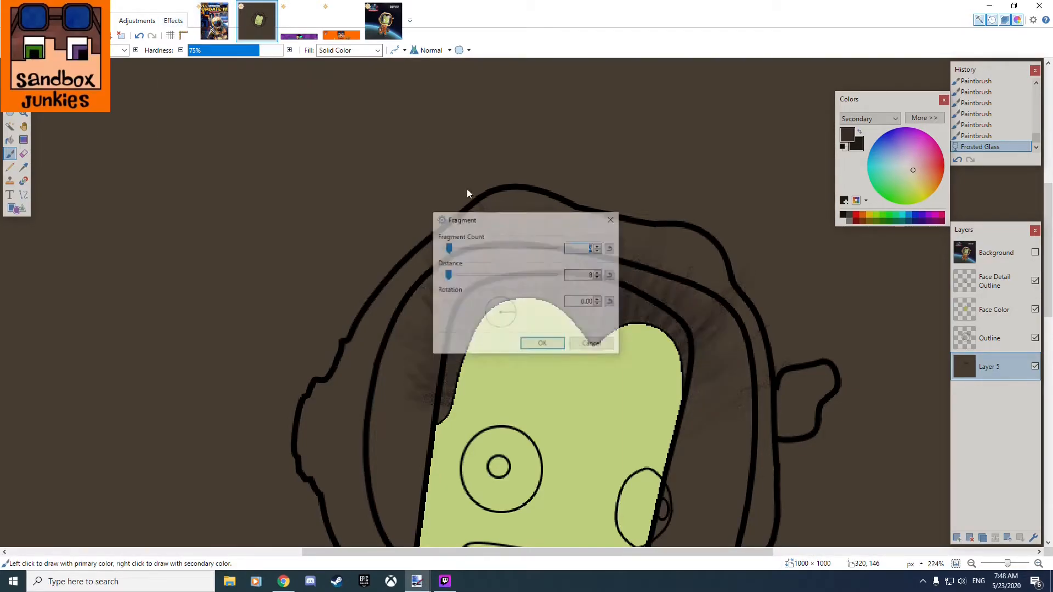
drag(627, 215, 651, 163)
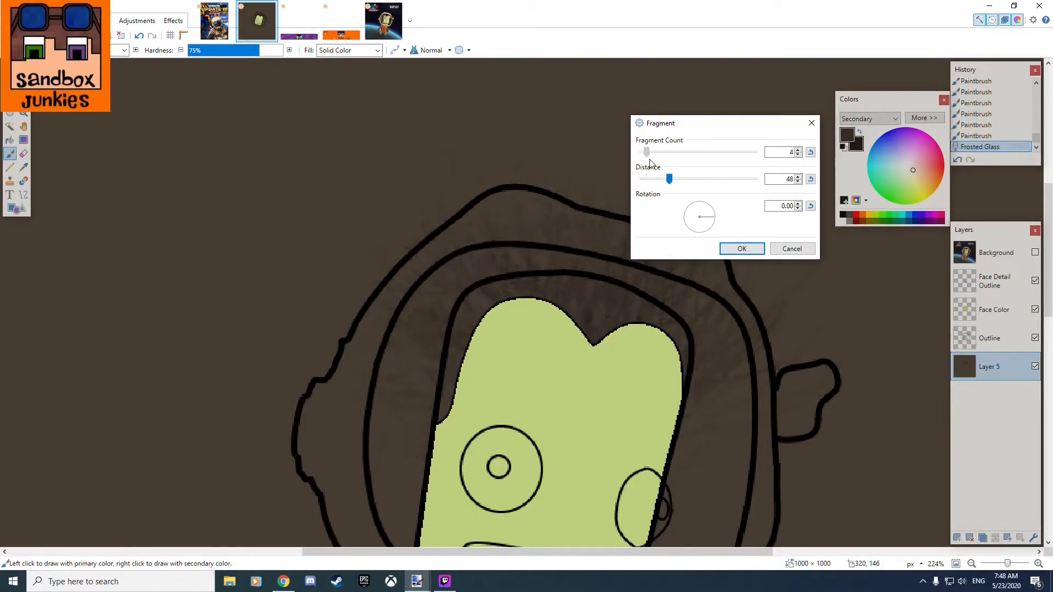
click(742, 249)
Soften the hair texture on Layer 5 with a Gaussian Blur of radius 4.
click(174, 22)
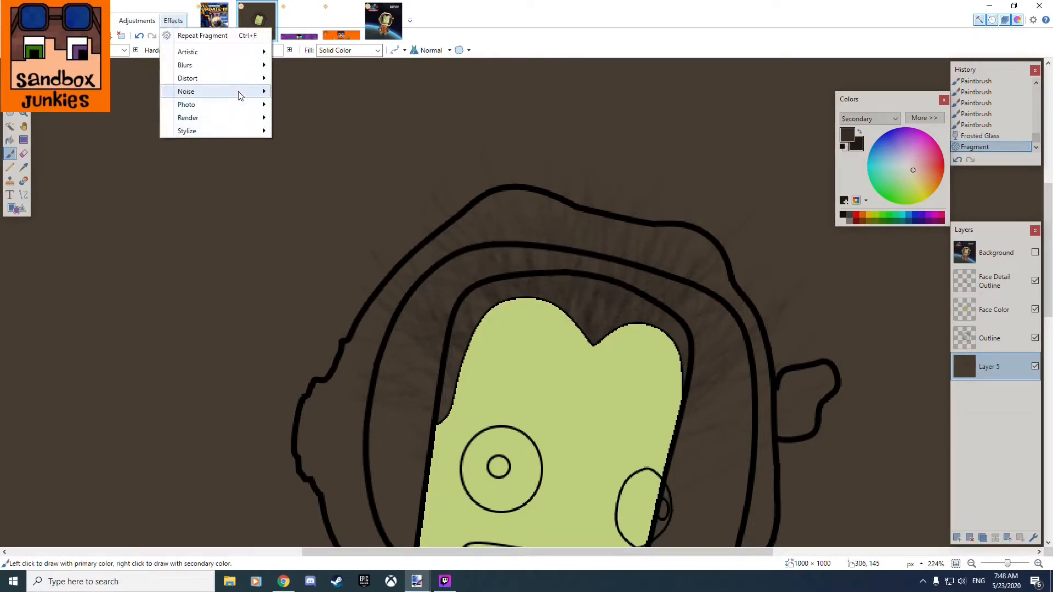
mouse_move(238, 67)
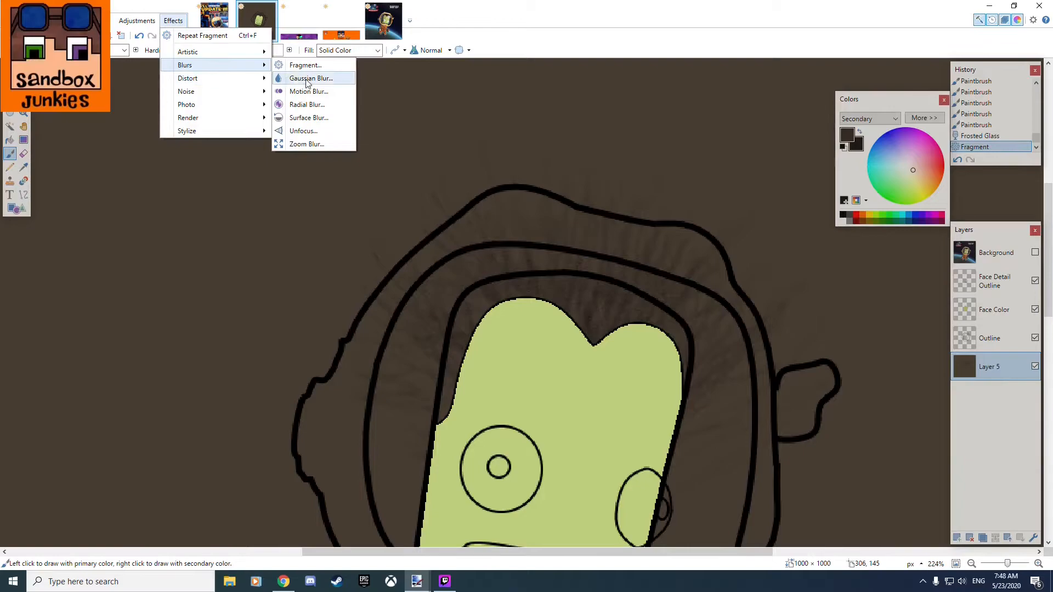
click(305, 79)
drag(528, 256, 708, 179)
mouse_move(625, 209)
mouse_down()
mouse_move(634, 207)
mouse_move(627, 213)
mouse_up()
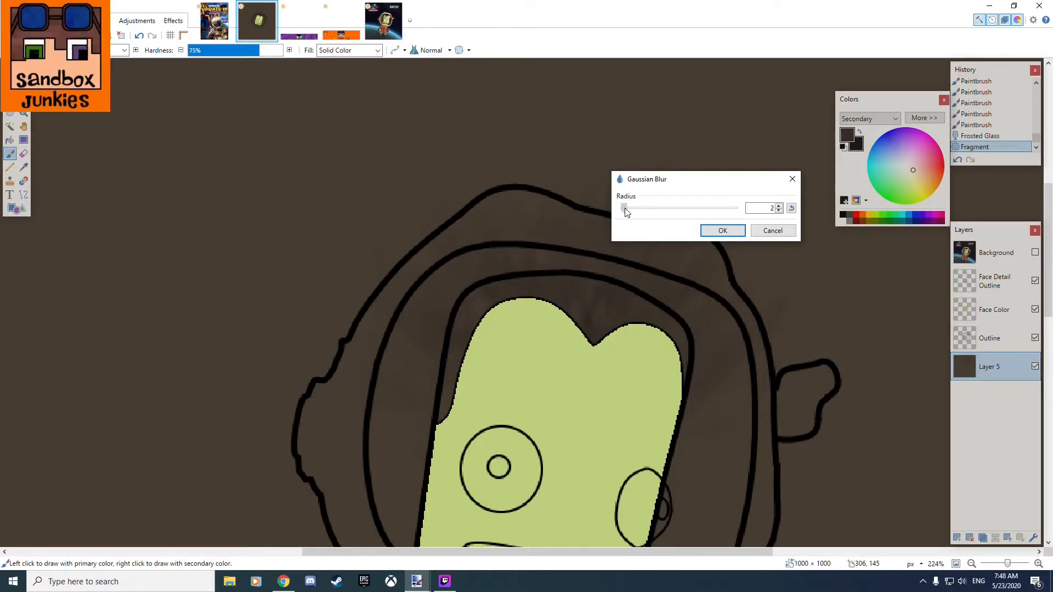
click(723, 231)
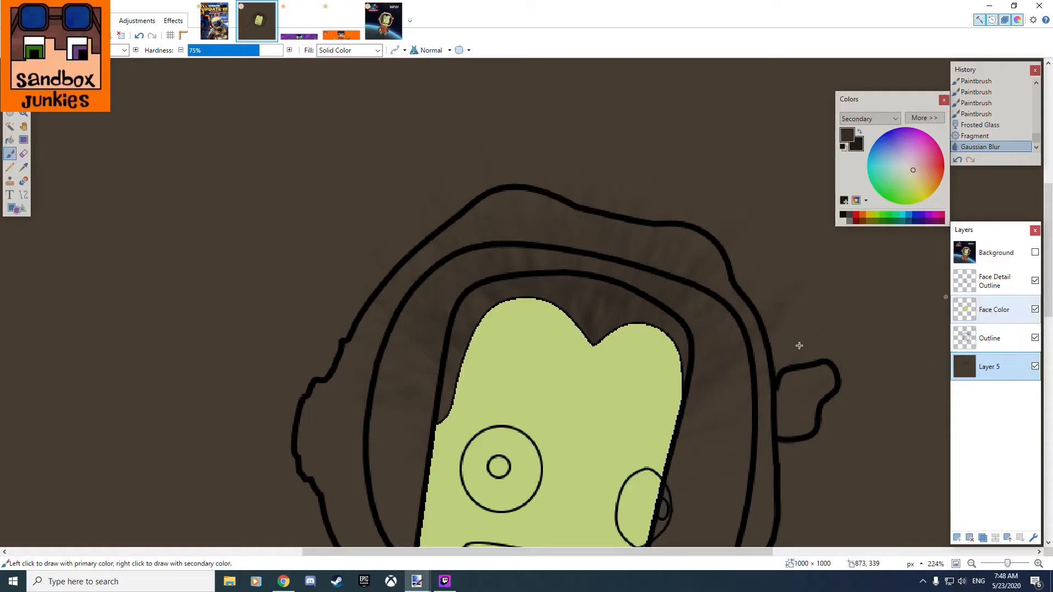
Sharpen the blurred hair texture on Layer 5 with an amount of 20.
ctrl+scroll(647, 336, up, 4)
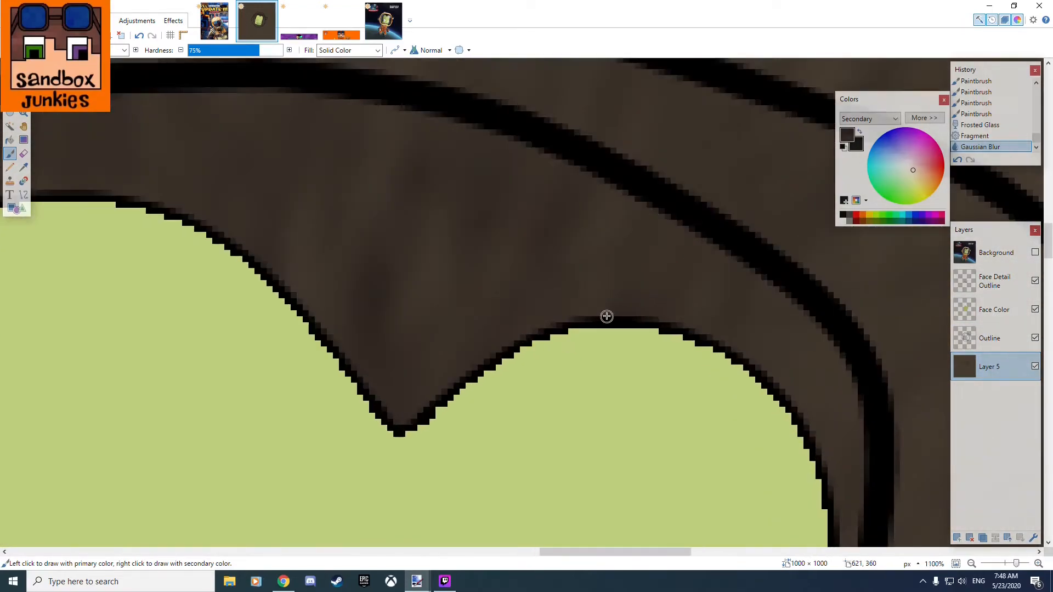
ctrl+scroll(525, 285, down, 1)
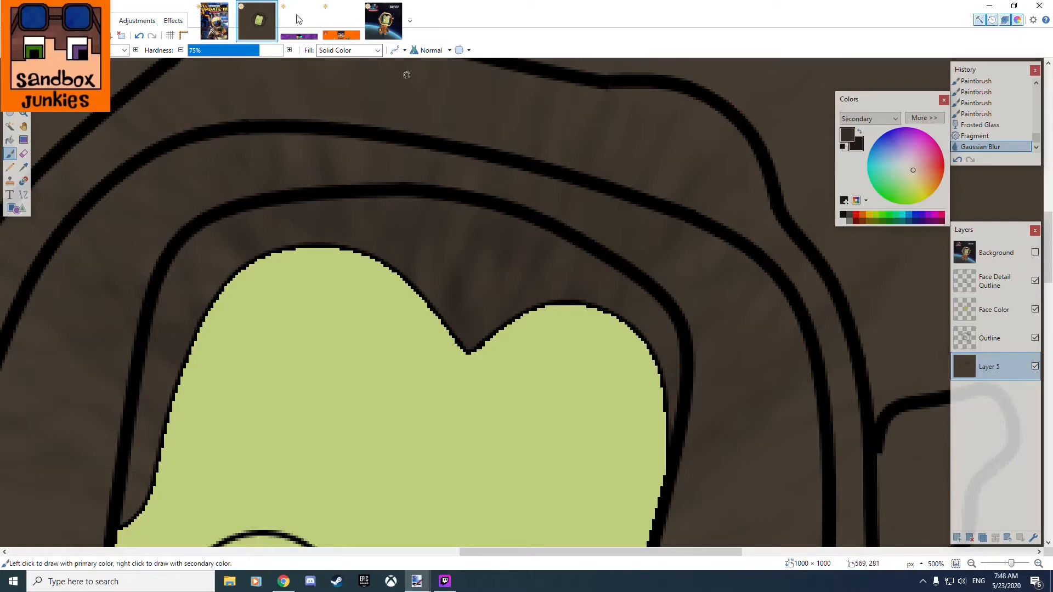
click(166, 23)
mouse_move(222, 57)
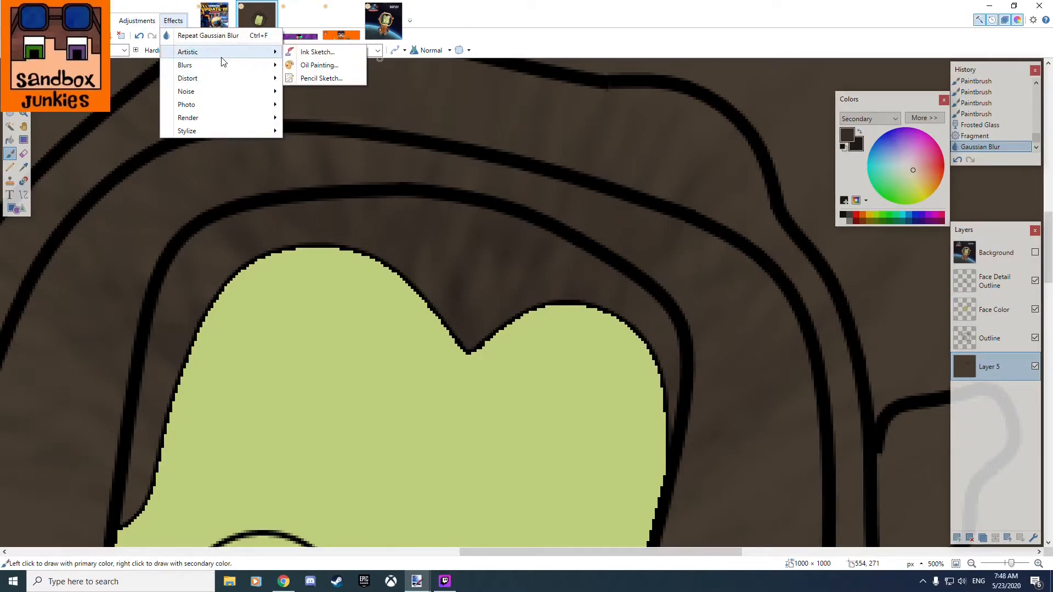
mouse_move(213, 110)
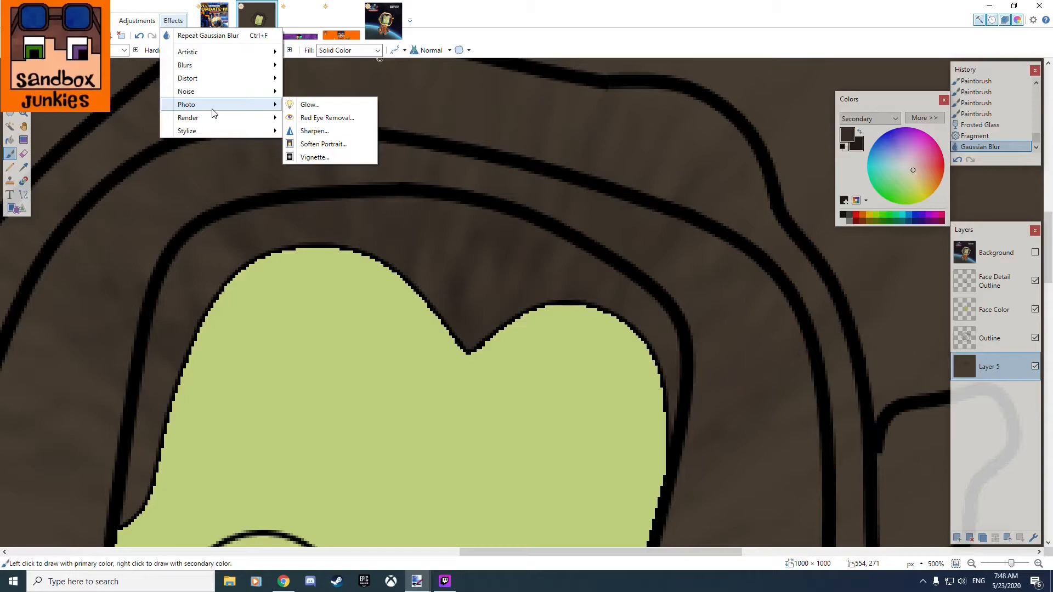
click(317, 130)
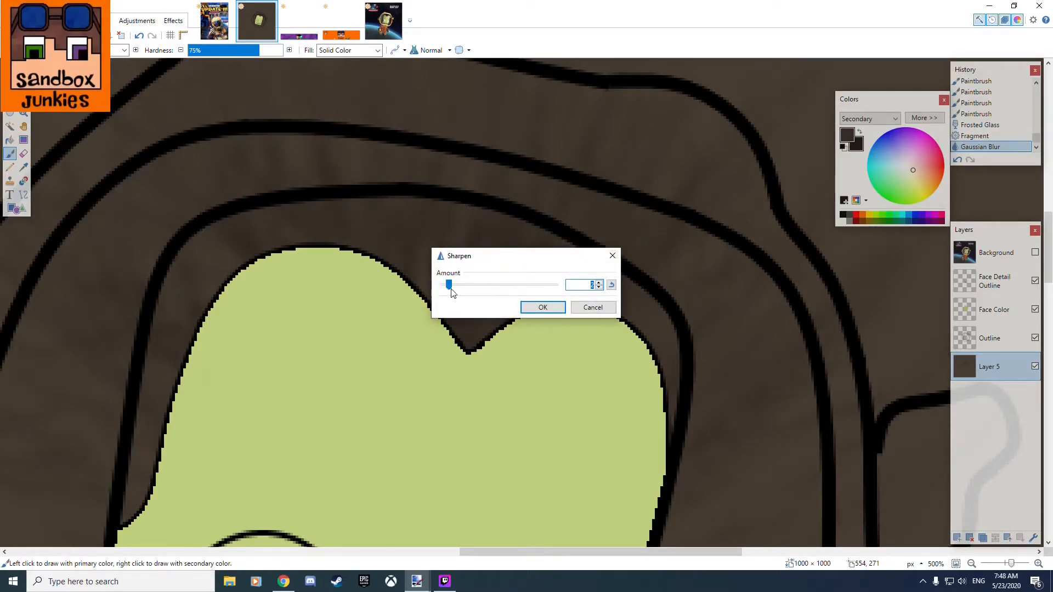
drag(467, 288, 620, 286)
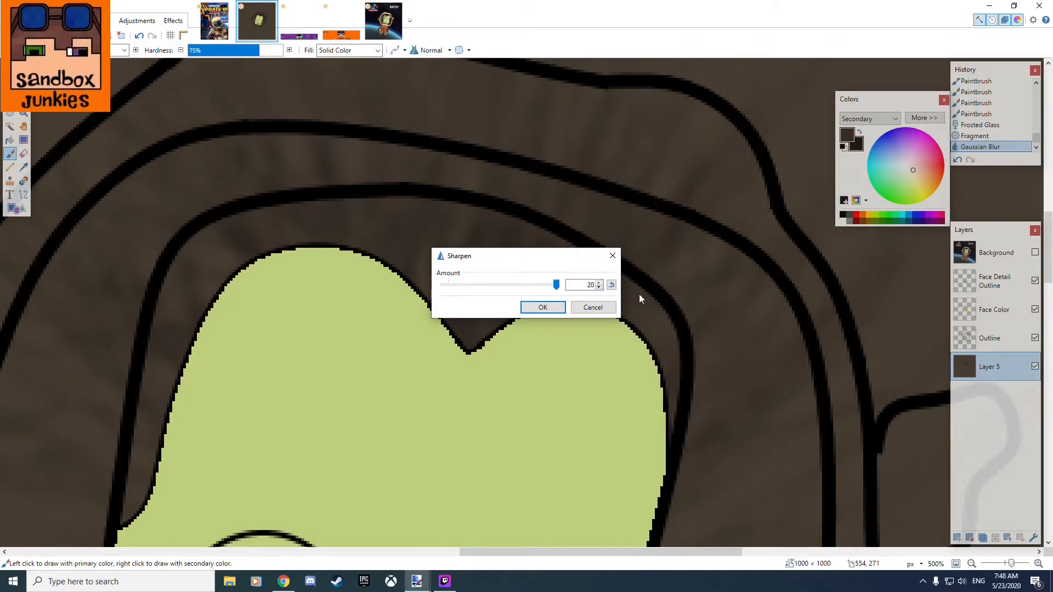
click(555, 308)
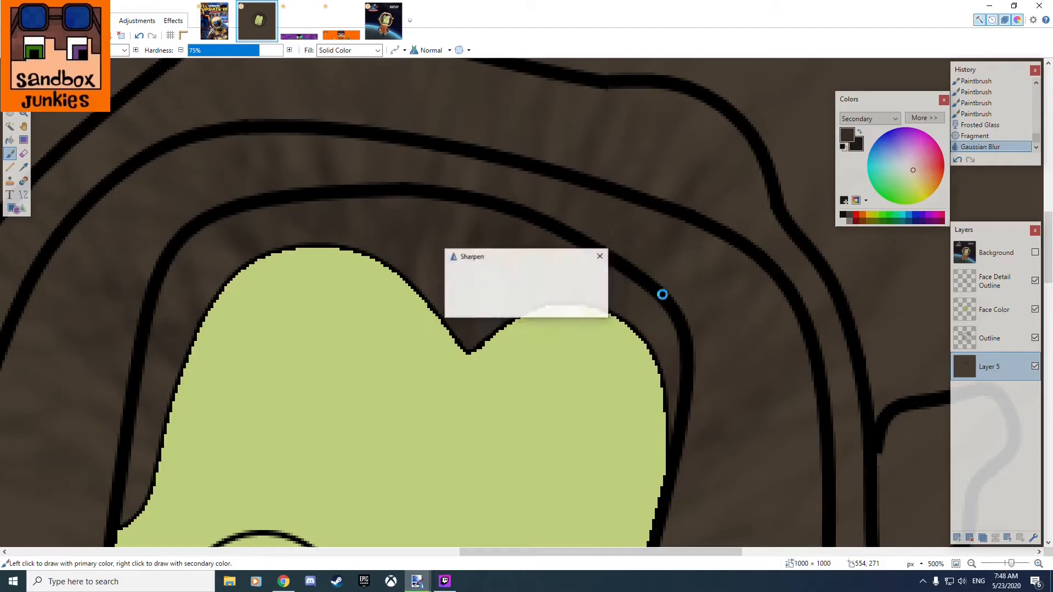
Apply Soften Portrait to Layer 5 with softness 0, lighting 20 and warmth 20.
click(173, 21)
mouse_move(218, 106)
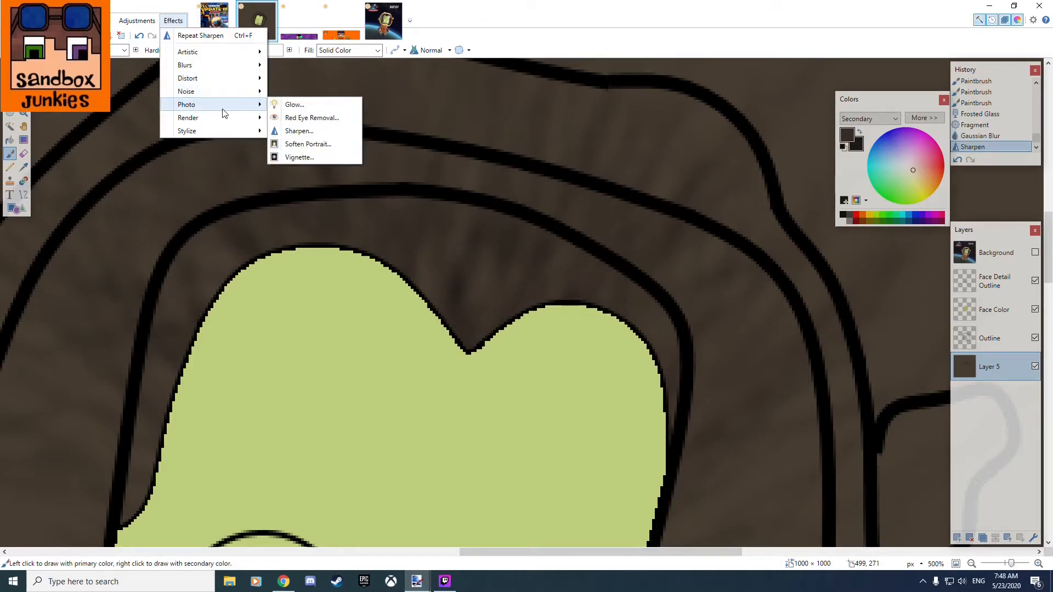
click(311, 149)
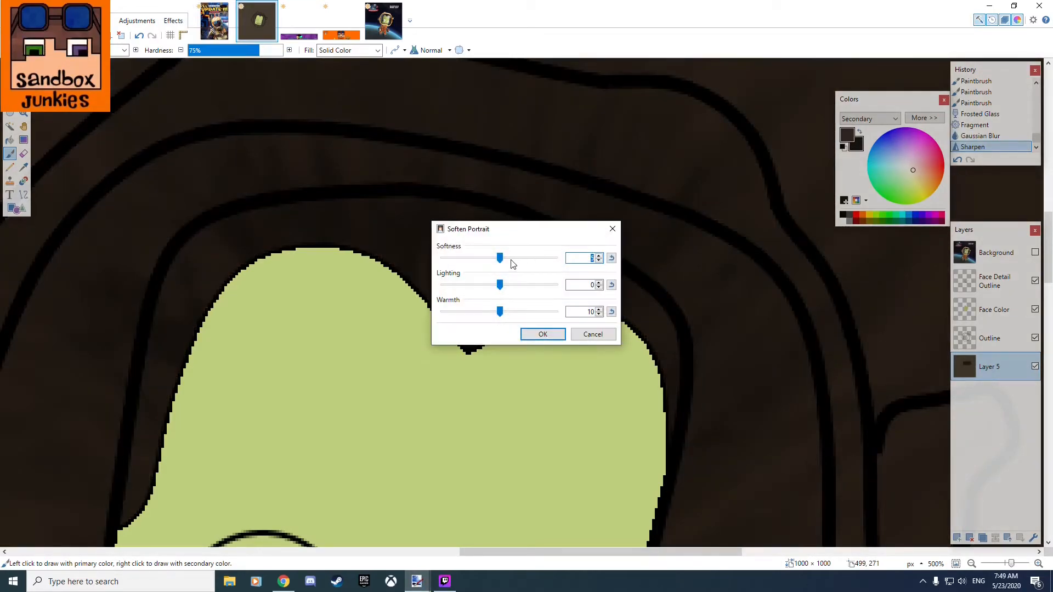
drag(499, 258, 557, 285)
drag(499, 311, 556, 311)
drag(537, 264, 417, 272)
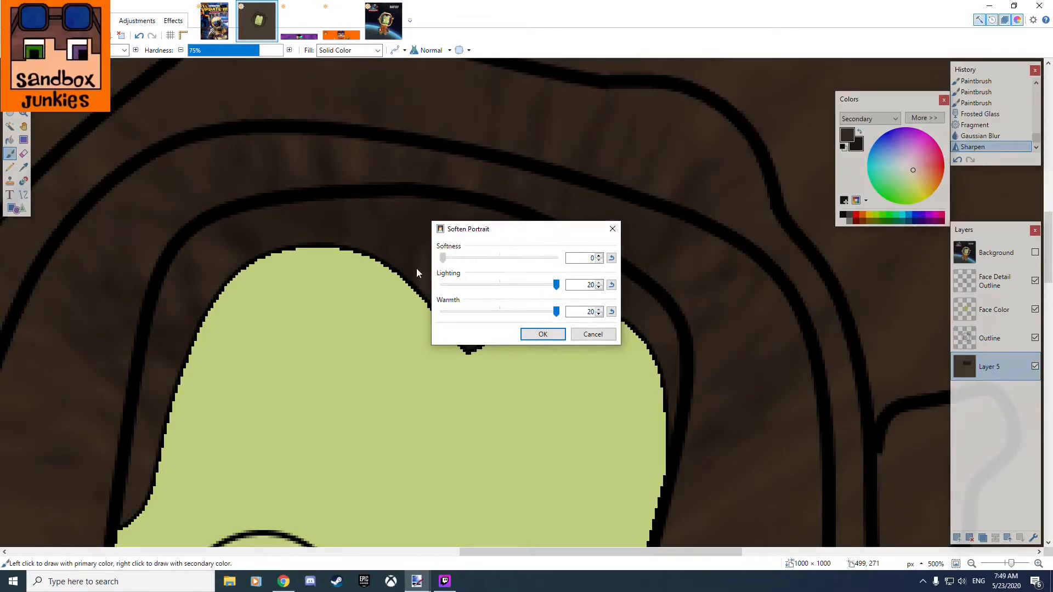
click(542, 335)
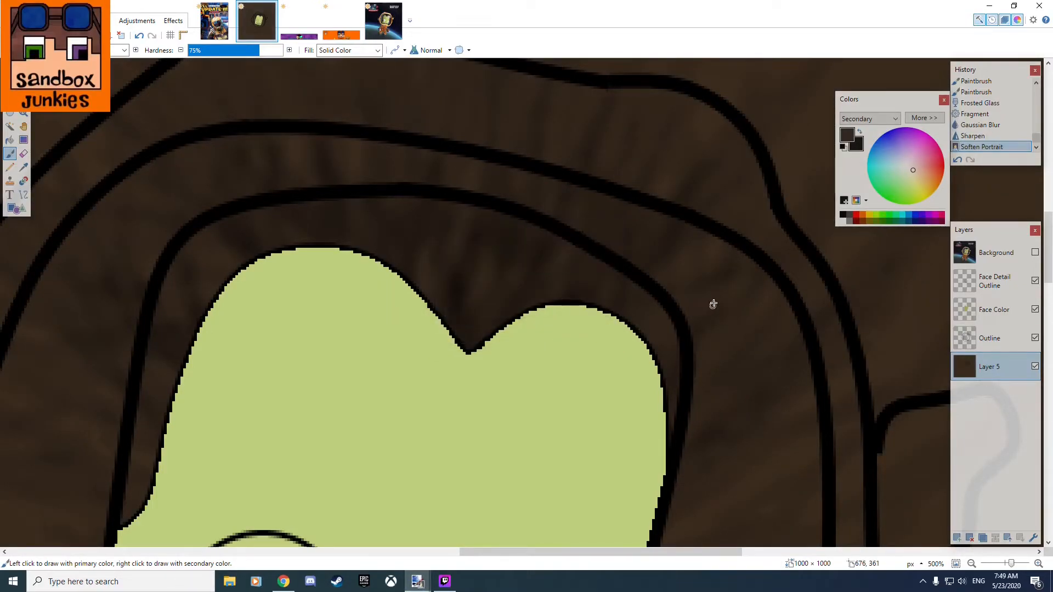
Select the hair area between the face and the inner helmet line on the Outline layer with the Magic Wand.
scroll(653, 239, down, 3)
scroll(644, 248, up, 2)
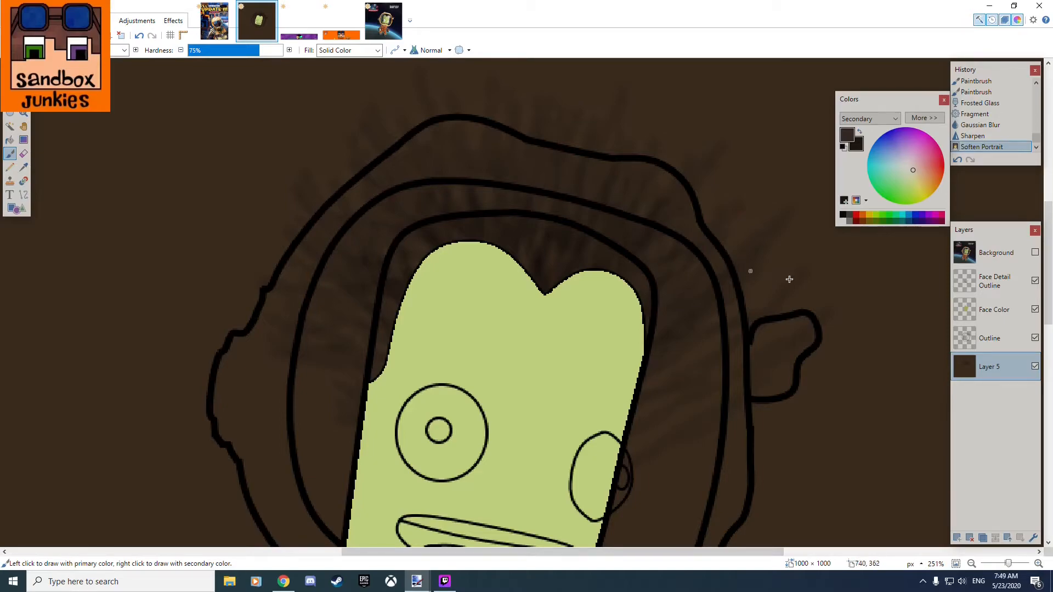
click(999, 343)
click(9, 126)
click(544, 241)
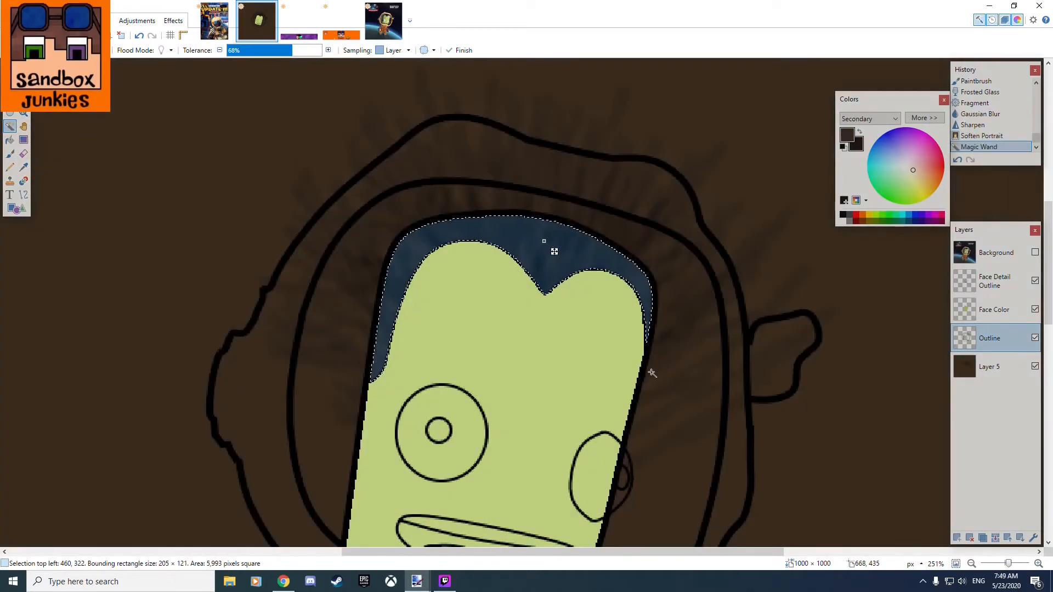
Invert the hair selection and erase everything outside the hair from Layer 5.
click(1001, 361)
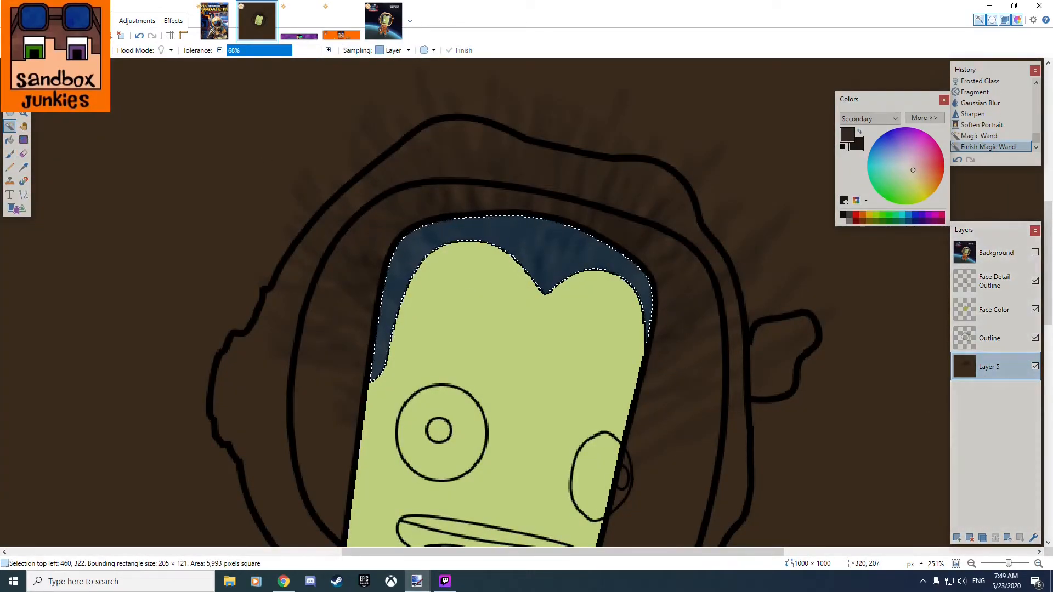
click(34, 21)
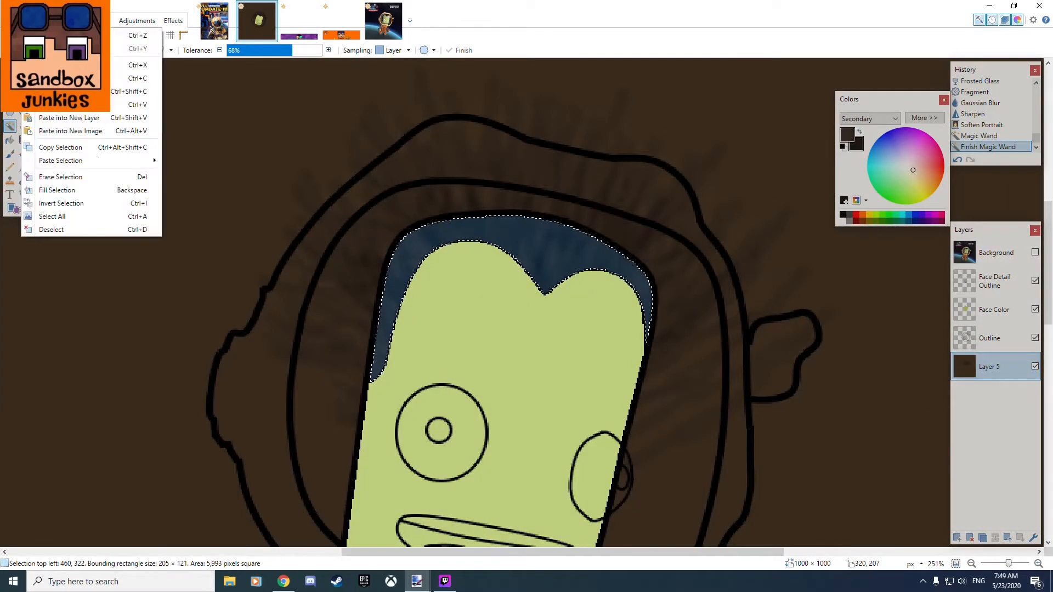
click(71, 203)
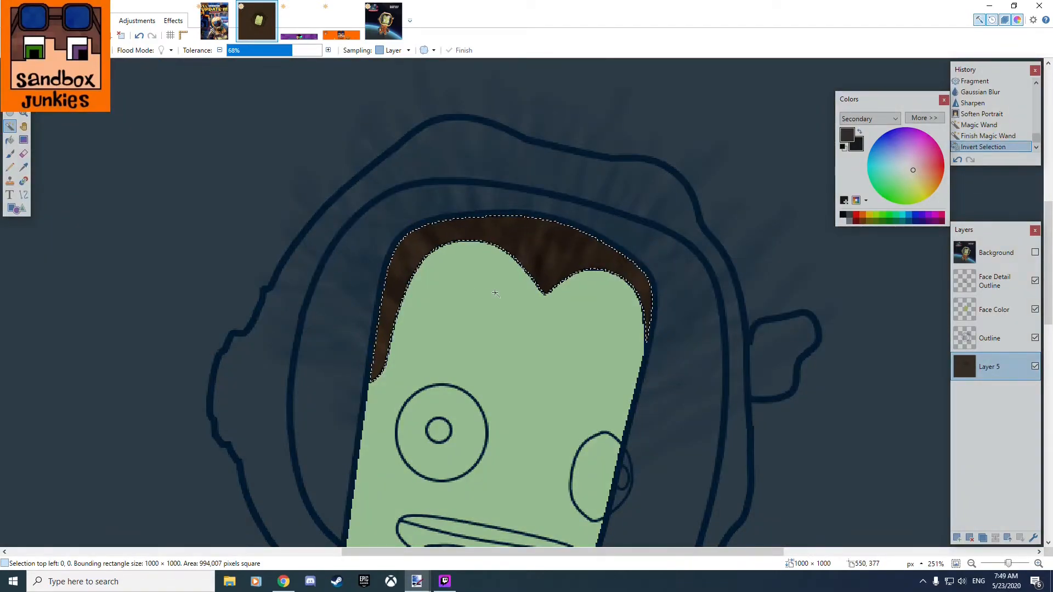
key(Delete)
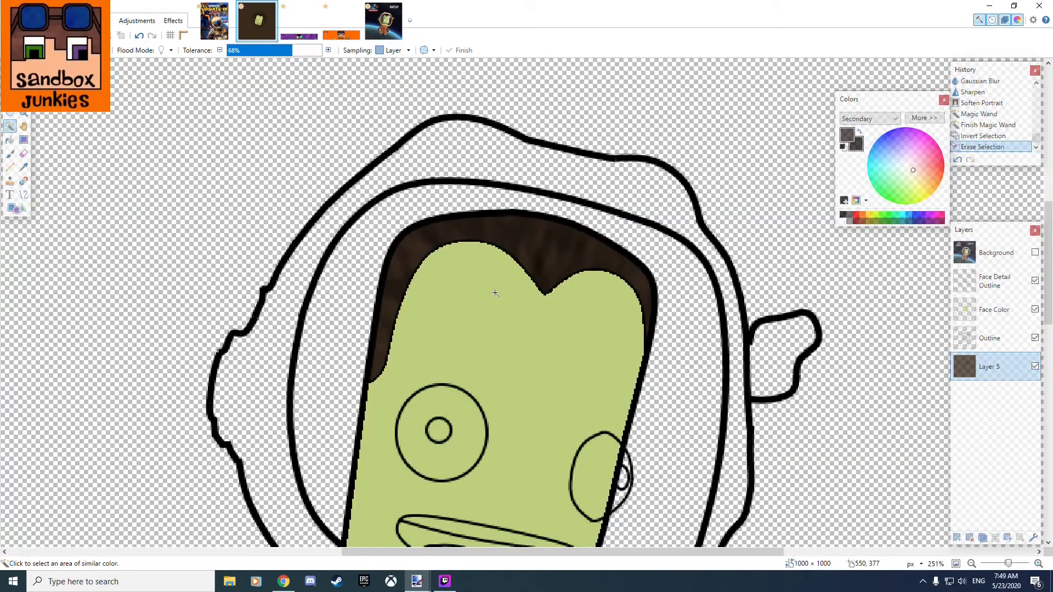
Move Layer 5 above the Face Color layer and switch to the Rectangle Select tool.
drag(993, 364, 996, 320)
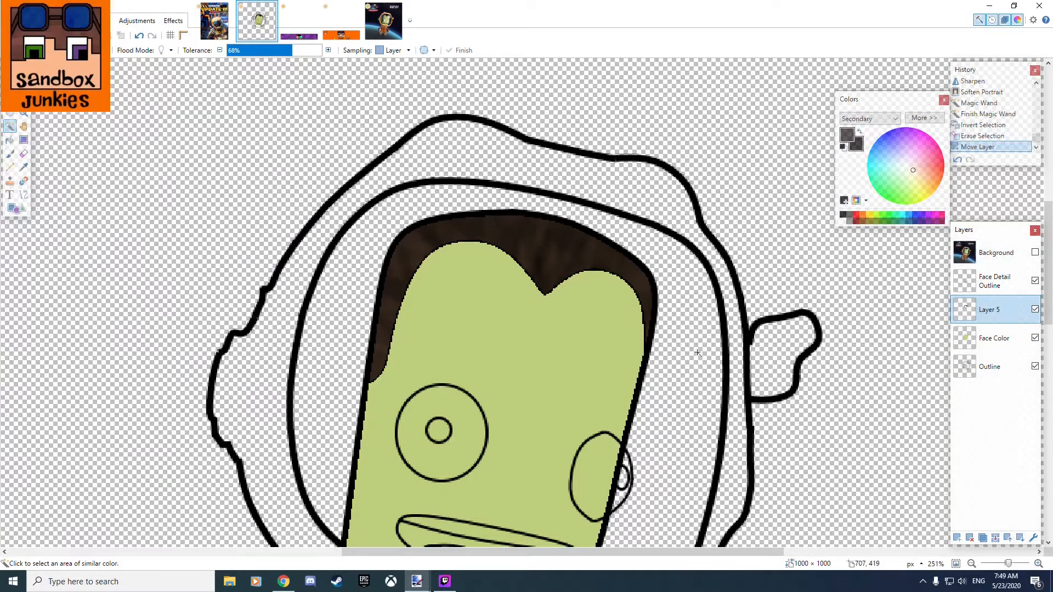
click(10, 85)
click(132, 187)
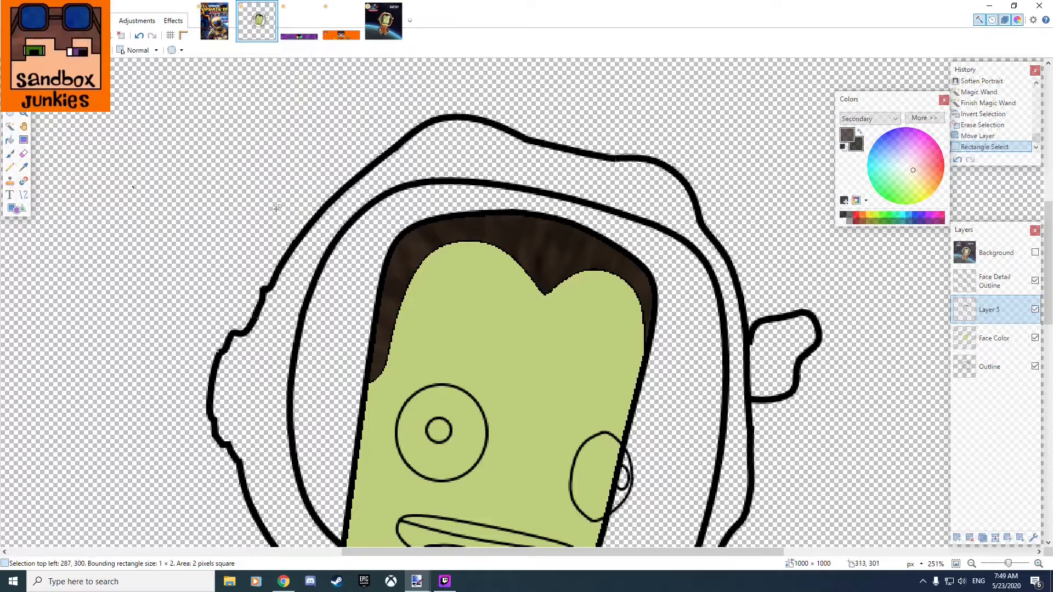
Inspect the trimmed hair texture and its edges against the face and the black outline.
scroll(386, 253, down, 9)
scroll(494, 336, up, 7)
scroll(353, 229, up, 4)
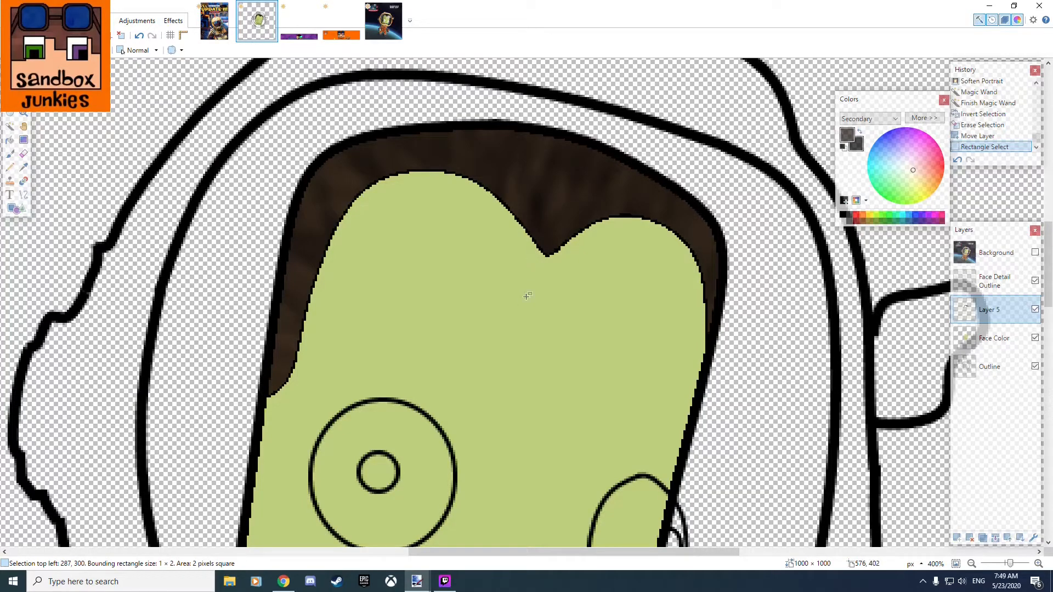
scroll(533, 286, down, 7)
scroll(510, 242, down, 1)
drag(476, 187, 454, 525)
drag(557, 154, 553, 270)
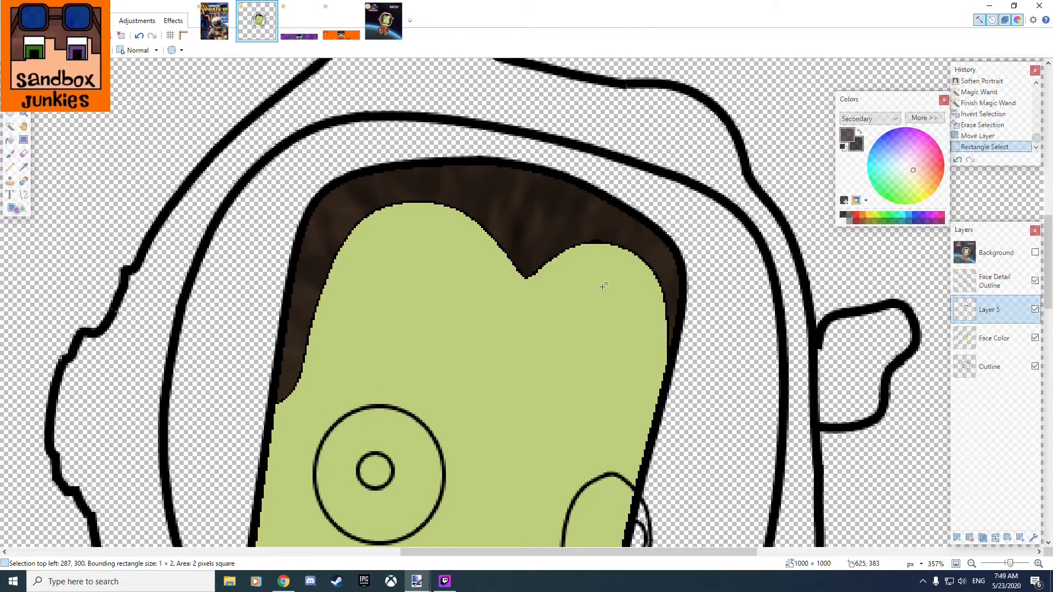
scroll(621, 239, up, 6)
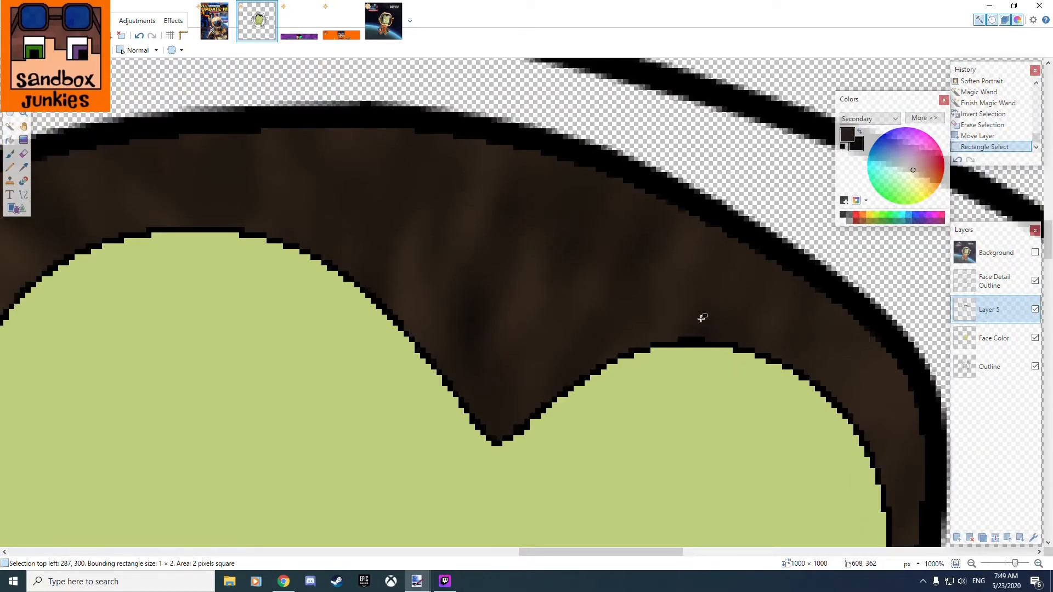
Toggle the Background layer's visibility to compare the hair and face with the original artwork.
click(1035, 253)
click(1035, 253)
click(1035, 253)
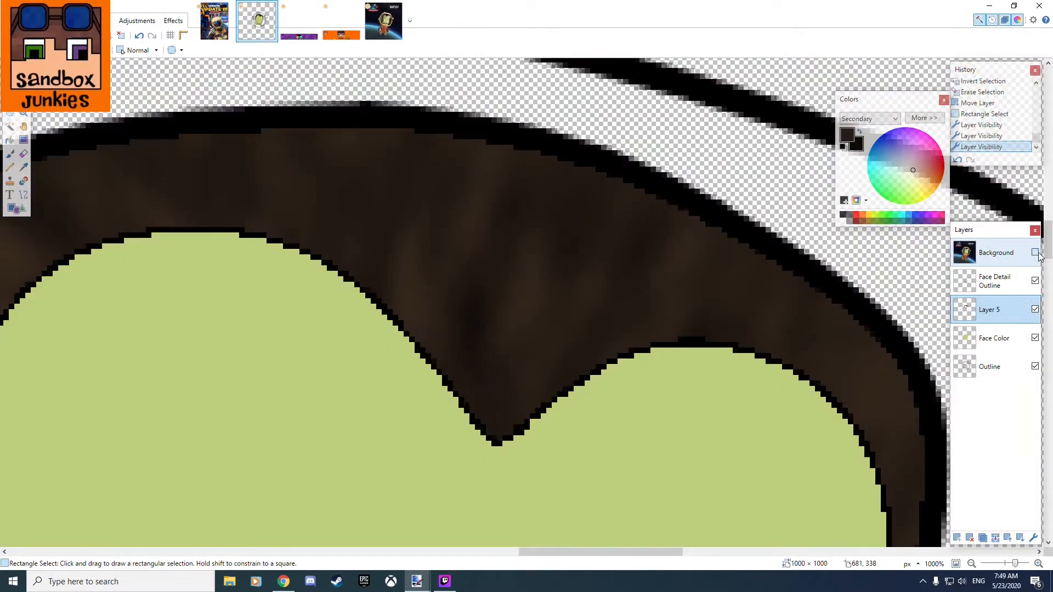
click(1035, 253)
scroll(667, 302, down, 6)
drag(681, 396, 583, 276)
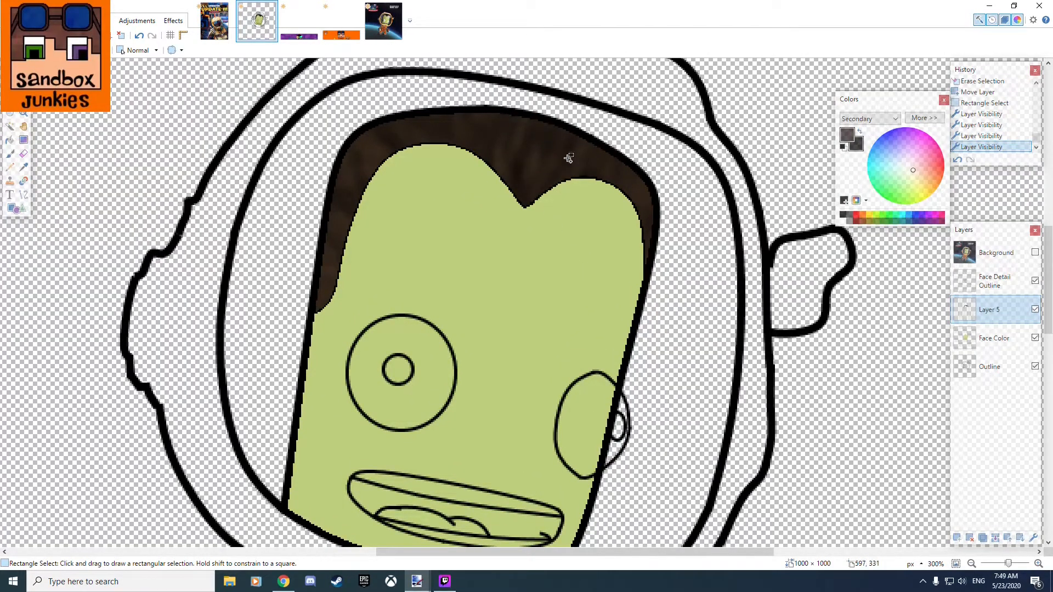
drag(452, 261, 512, 167)
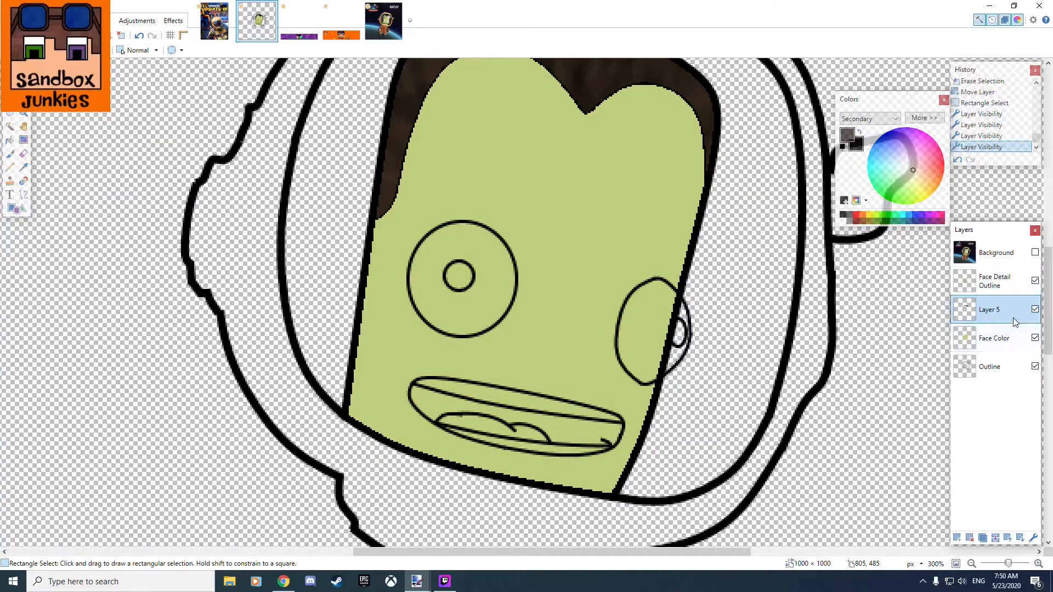
Select the whites of both eyes, excluding the pupils, on the Face Detail Outline layer with the Magic Wand.
click(994, 281)
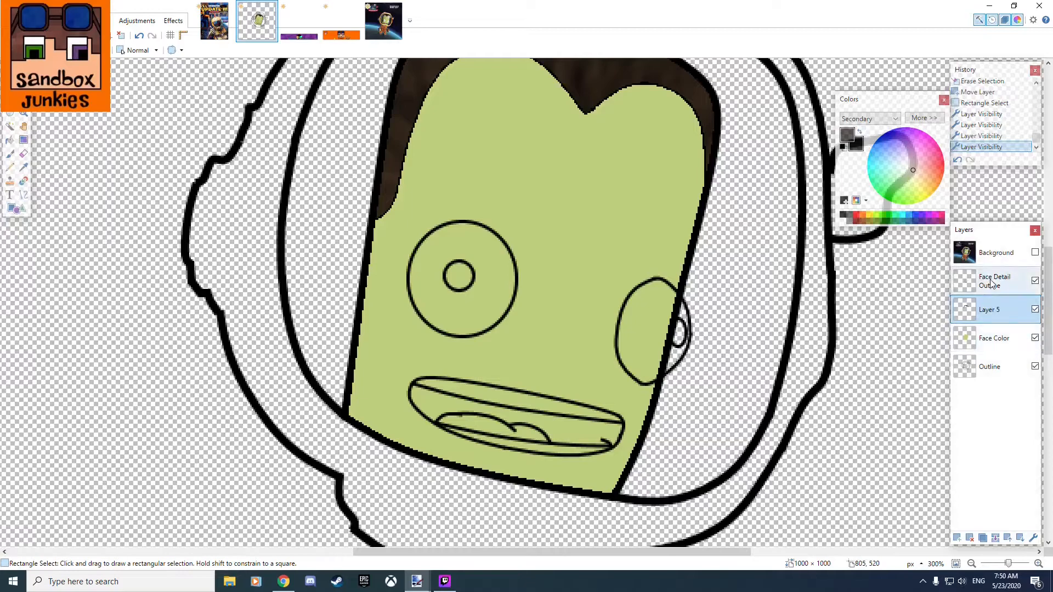
click(24, 167)
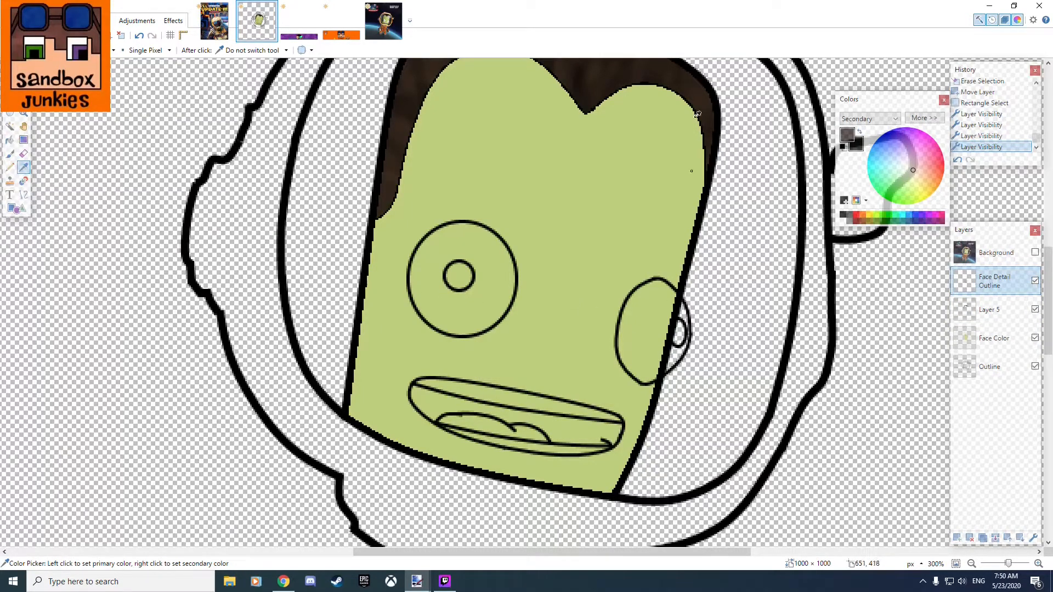
click(1035, 253)
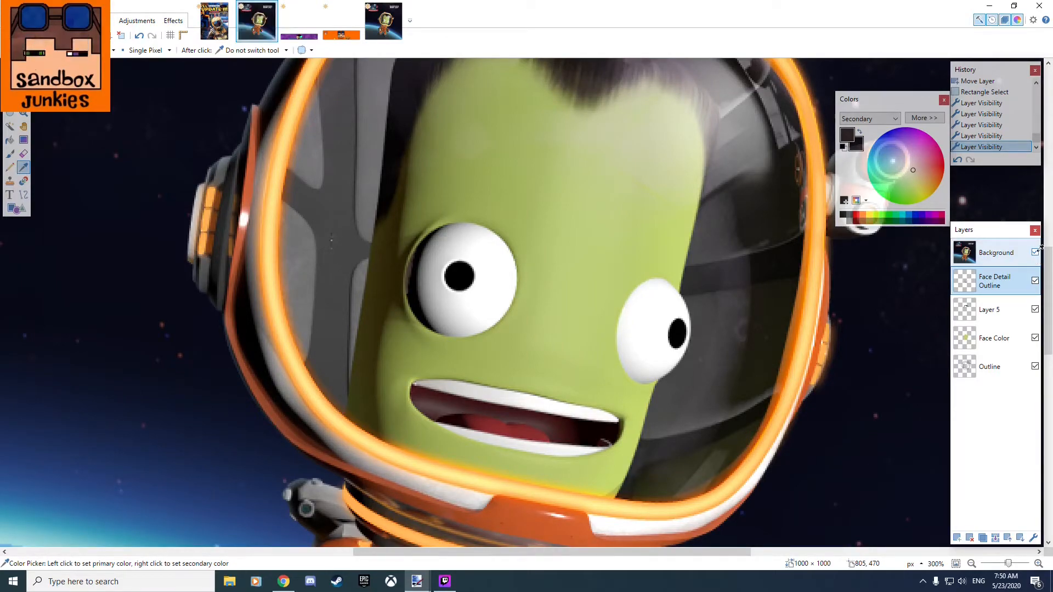
click(1036, 253)
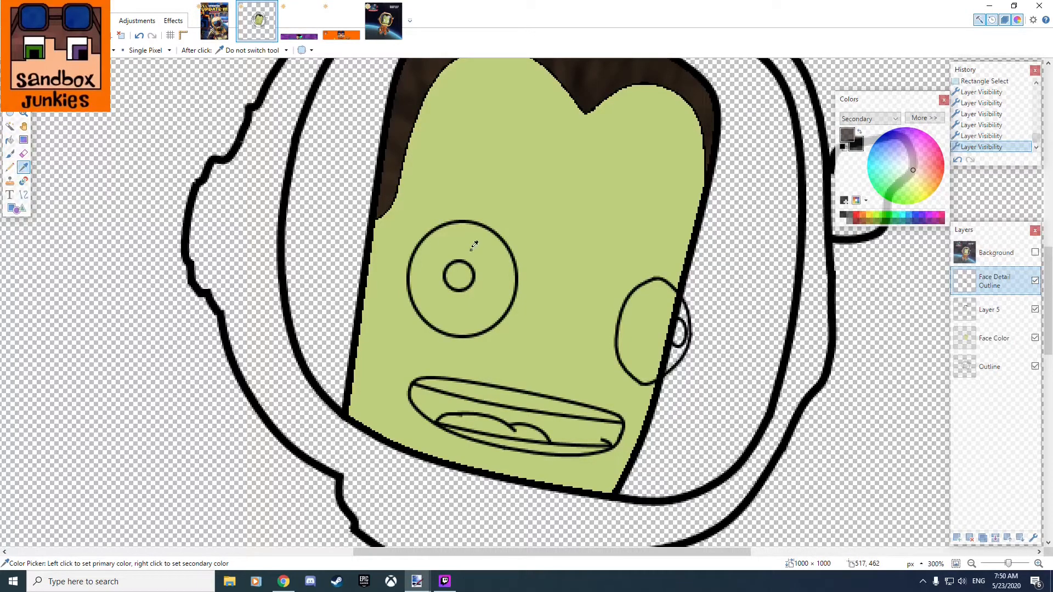
click(10, 126)
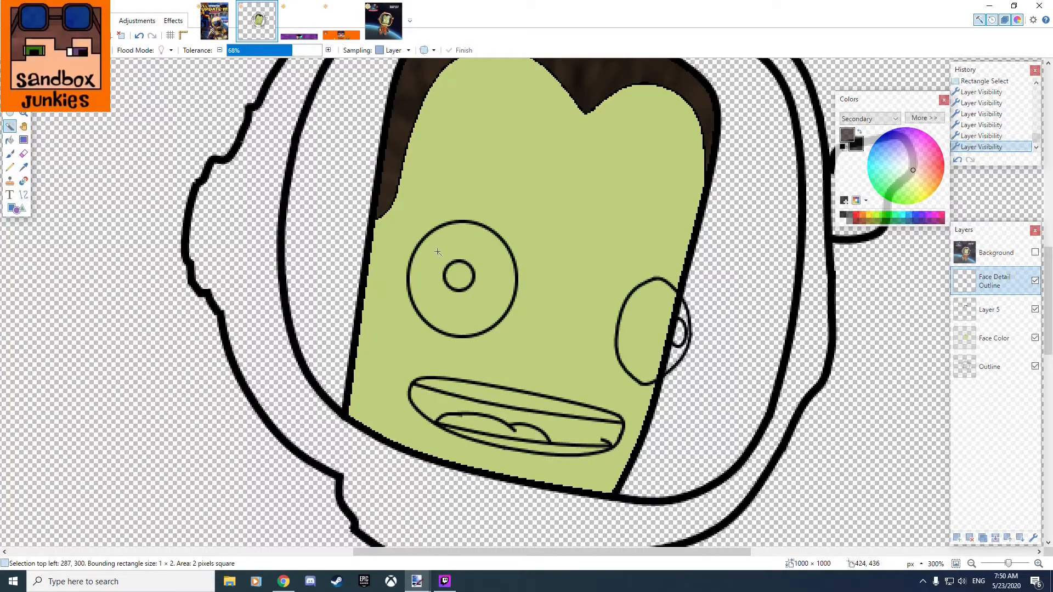
click(487, 252)
ctrl+click(655, 298)
scroll(714, 318, up, 6)
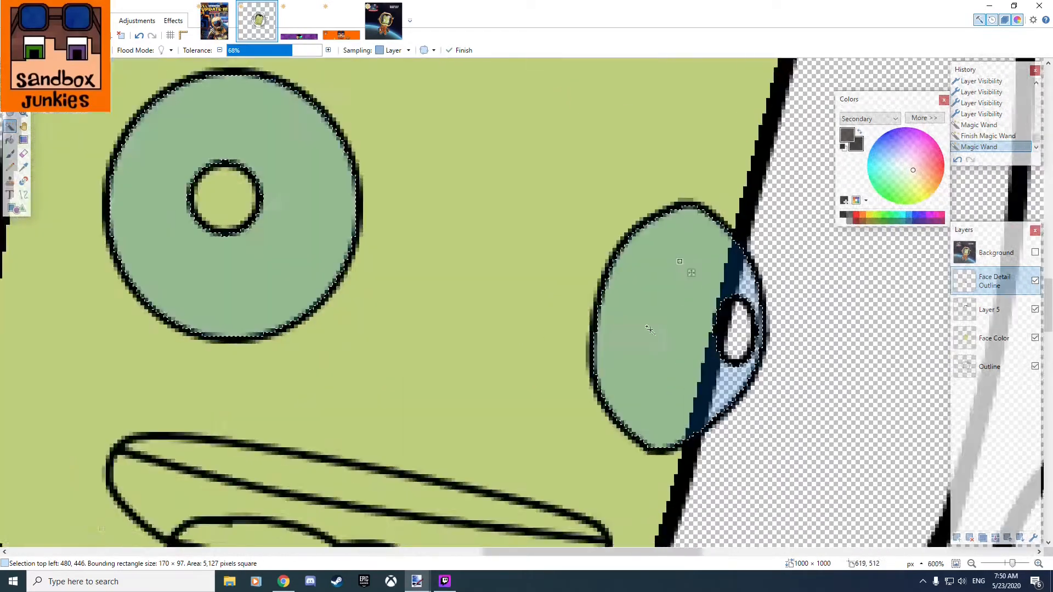
scroll(608, 325, up, 3)
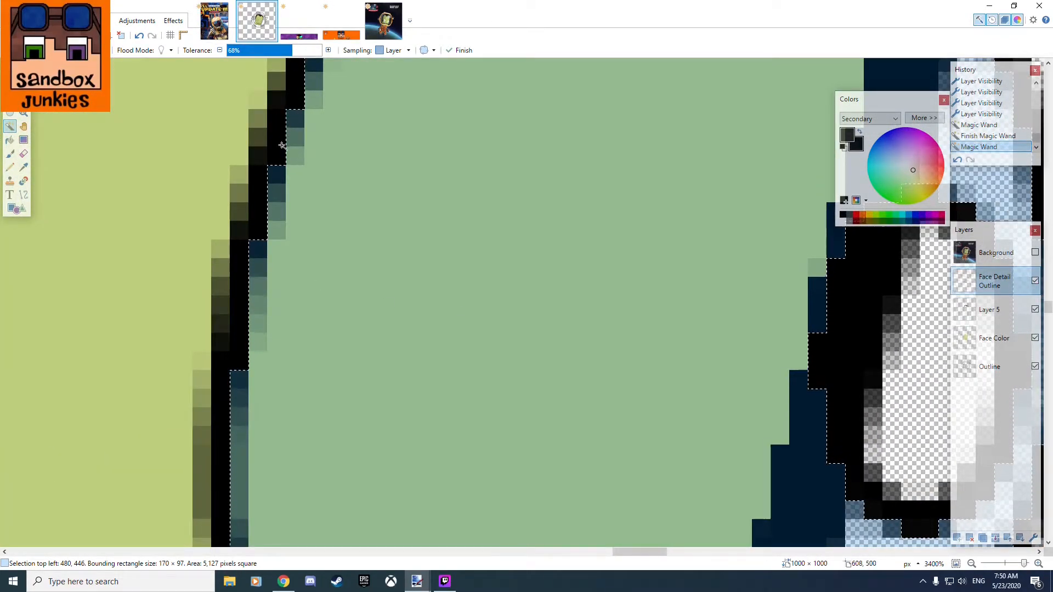
scroll(442, 305, down, 4)
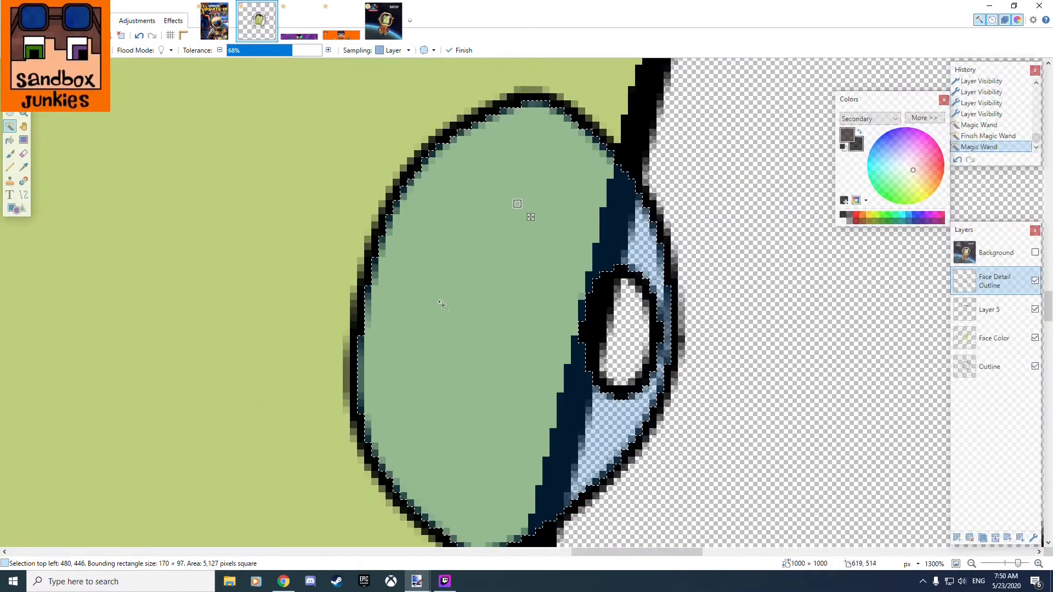
scroll(442, 305, down, 6)
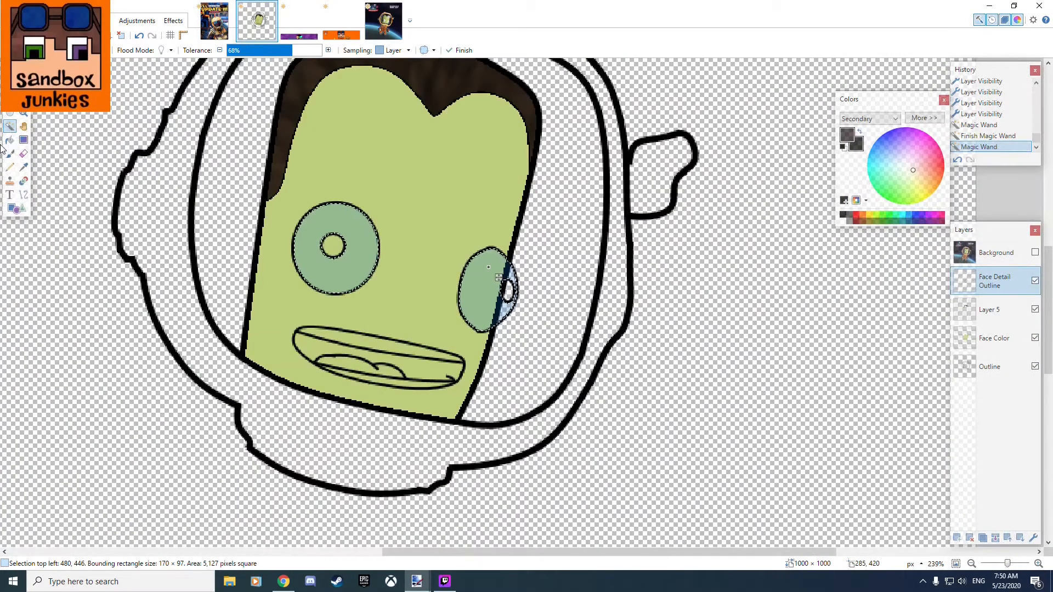
Fill the selected eye areas with solid white using the Paint Bucket and clear the selection.
click(10, 140)
right_click(842, 219)
click(487, 283)
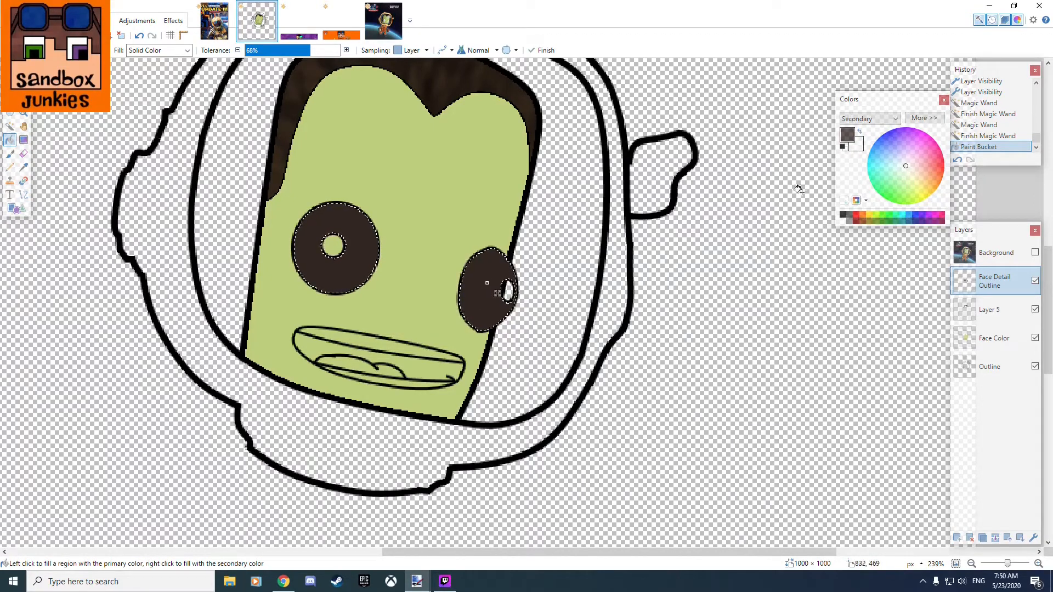
click(465, 283)
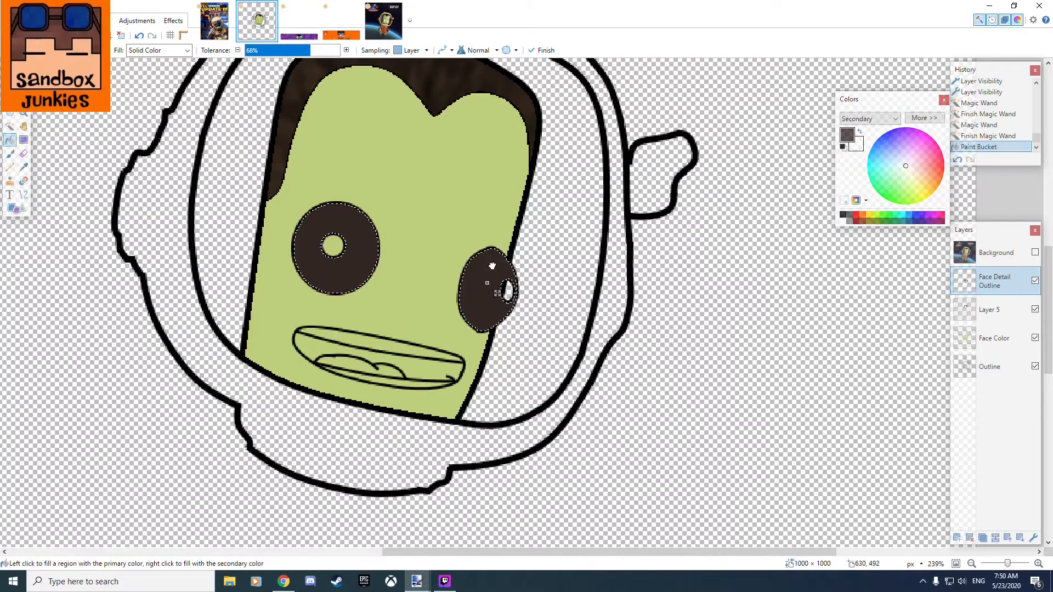
key(ctrl+z)
key(ctrl+z)
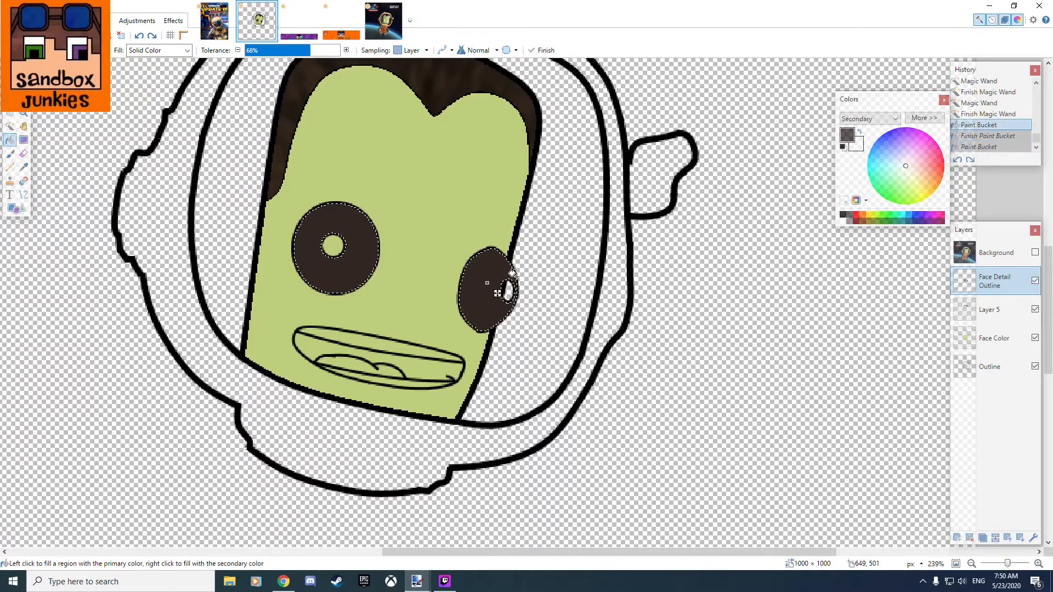
click(860, 132)
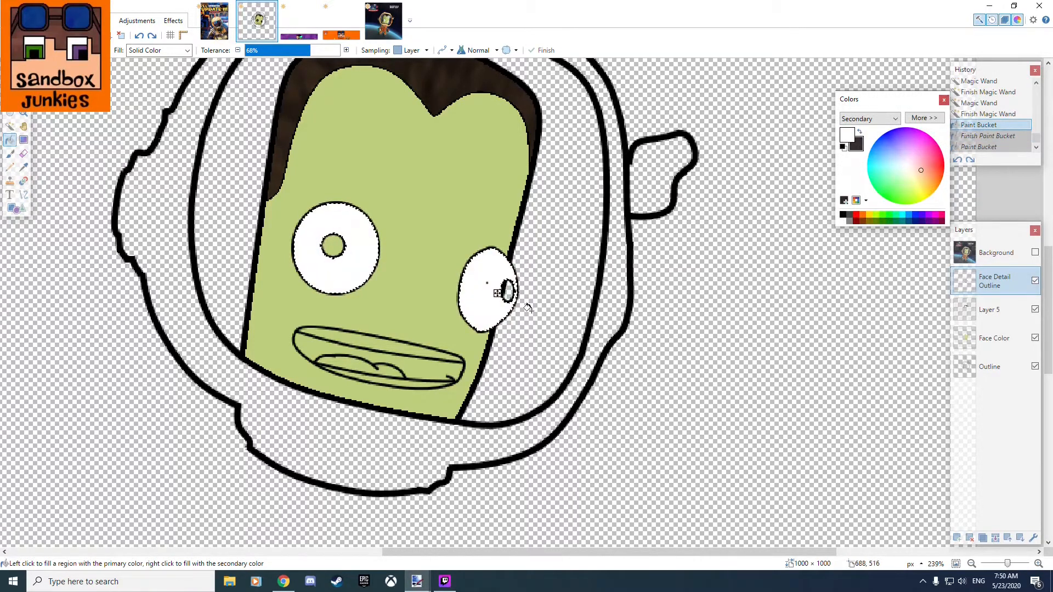
key(s)
click(388, 226)
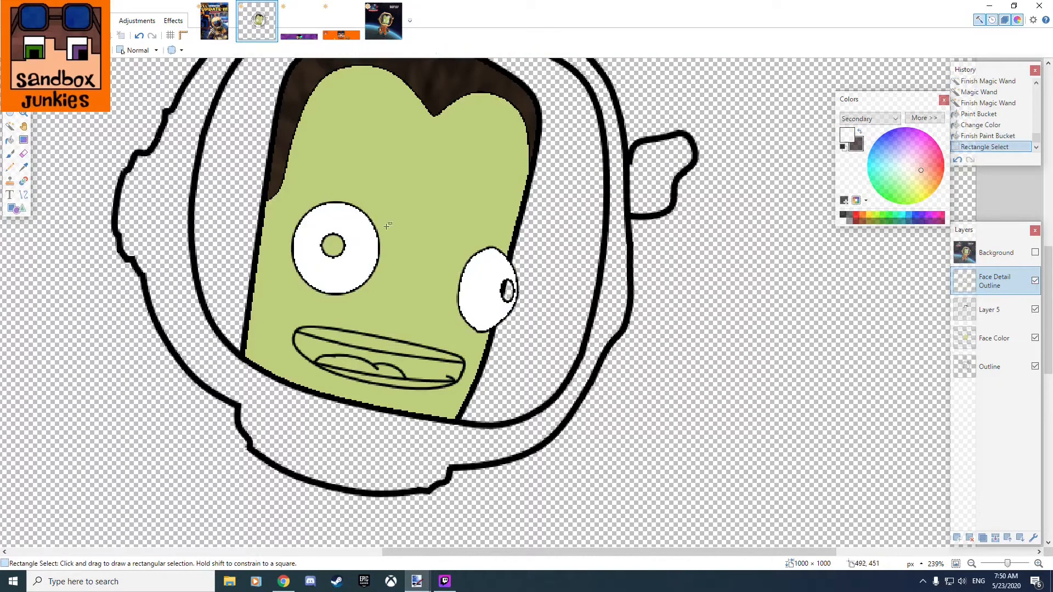
scroll(543, 275, up, 2)
scroll(329, 239, down, 1)
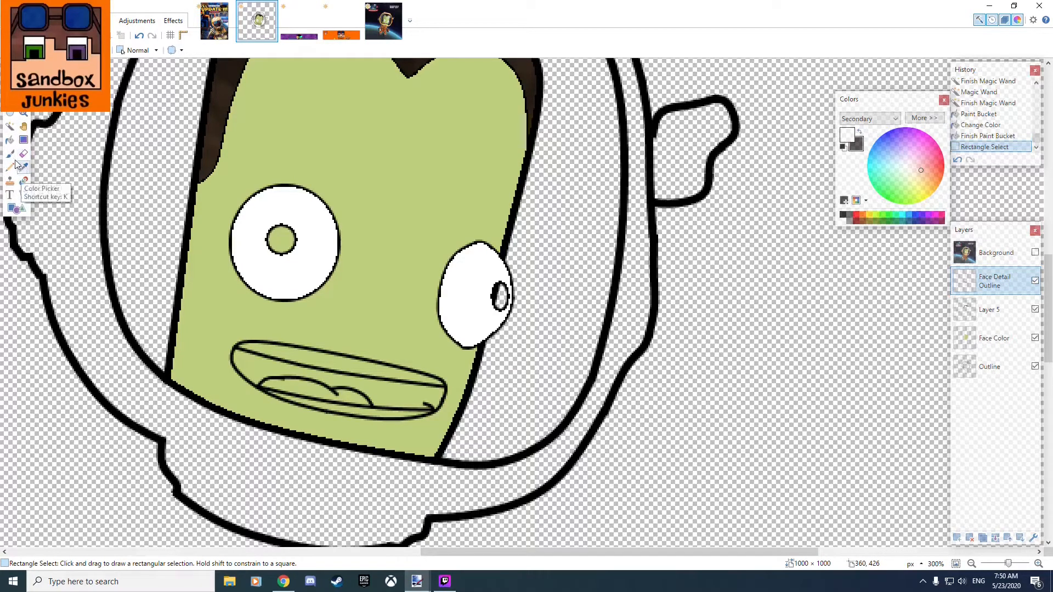
click(10, 126)
click(275, 240)
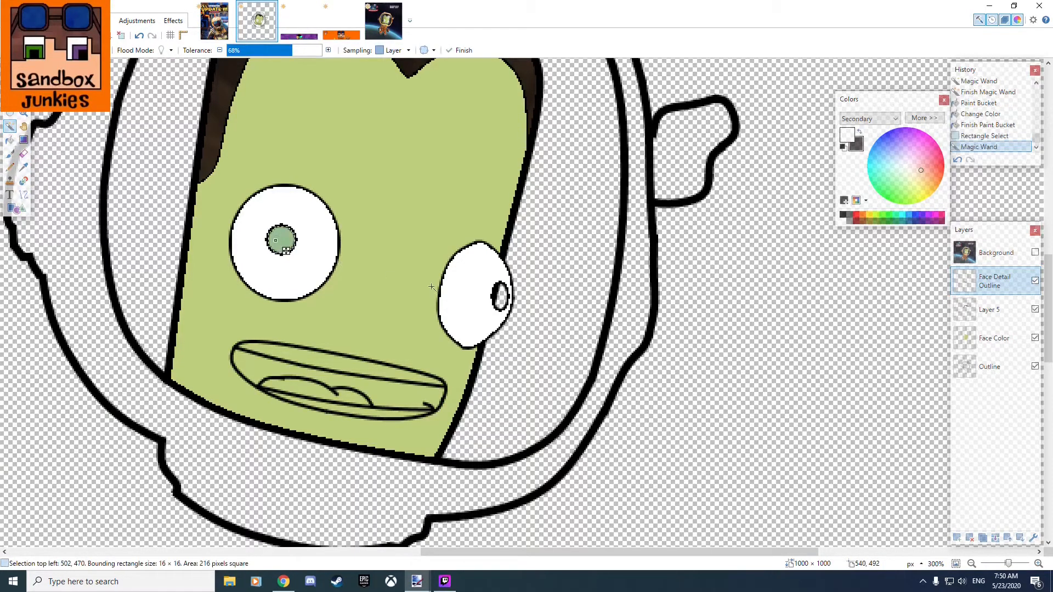
shift+click(500, 296)
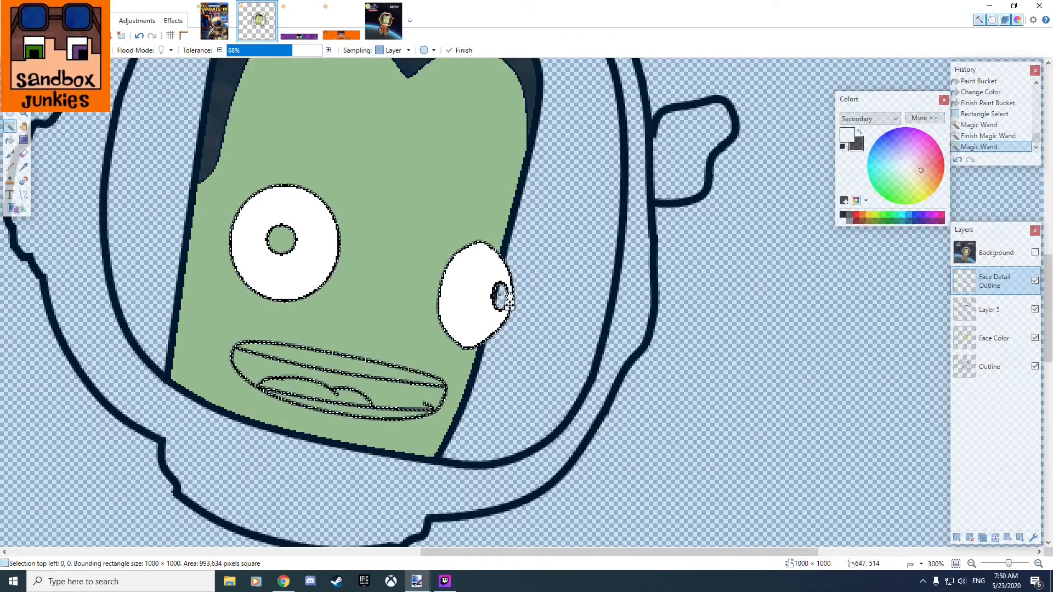
click(593, 265)
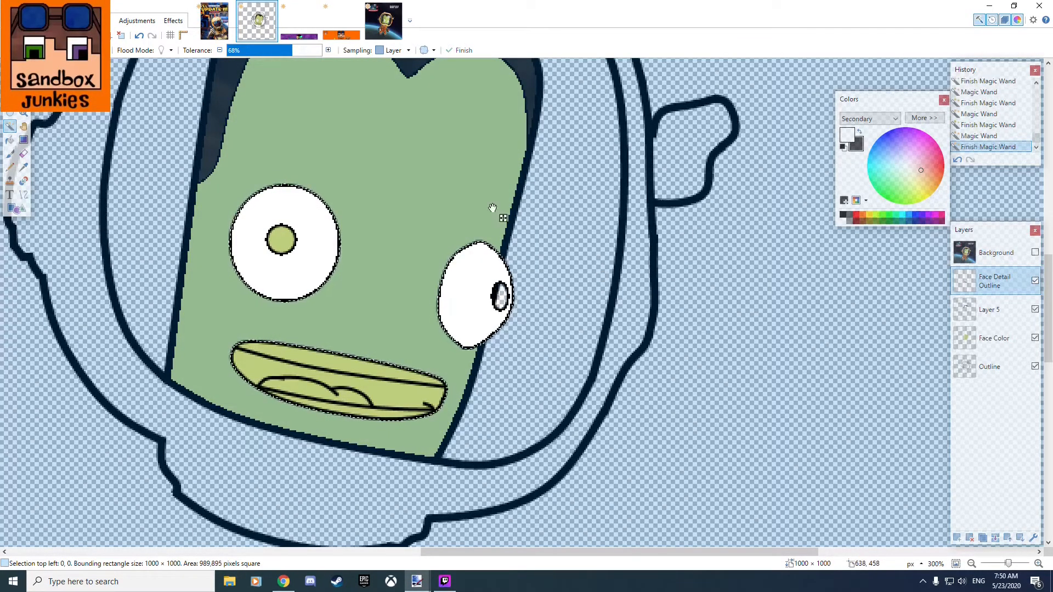
Select both pupils with the Magic Wand, fill them with black, and clear the selection.
click(287, 242)
ctrl+click(502, 298)
key(f)
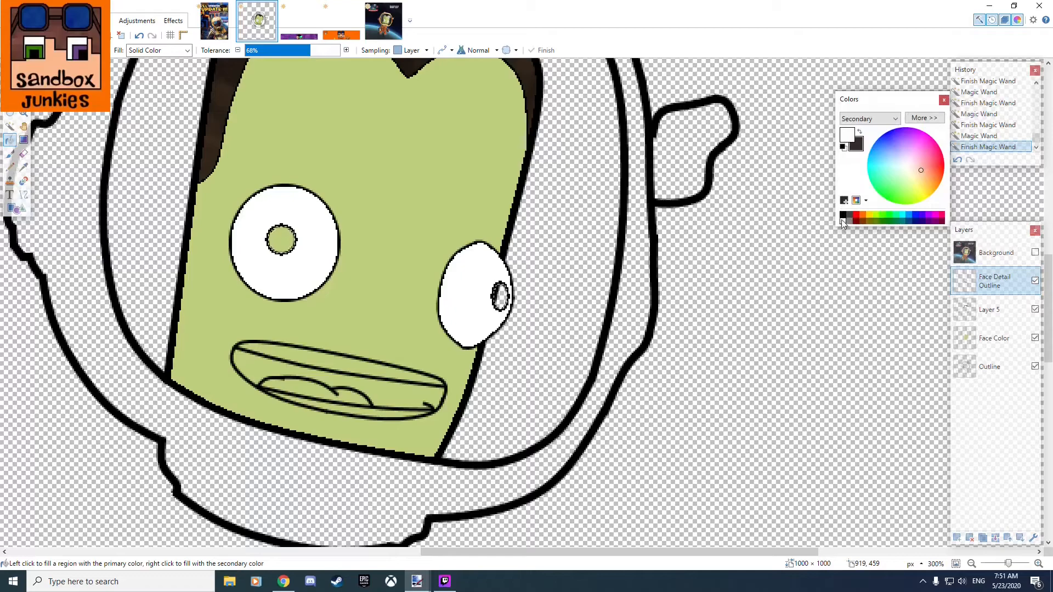
click(859, 132)
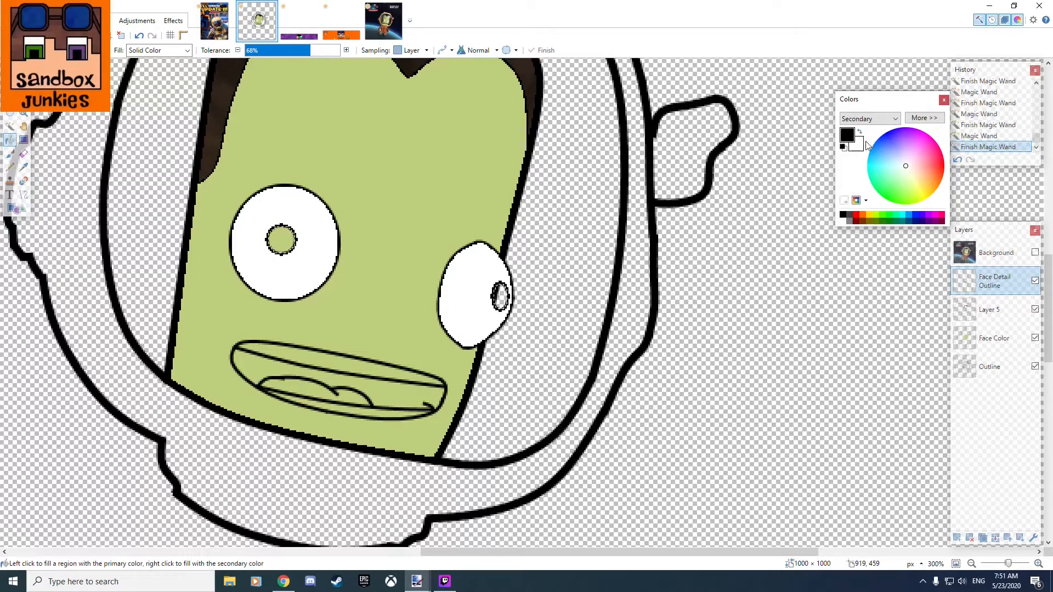
scroll(282, 236, up, 3)
click(281, 240)
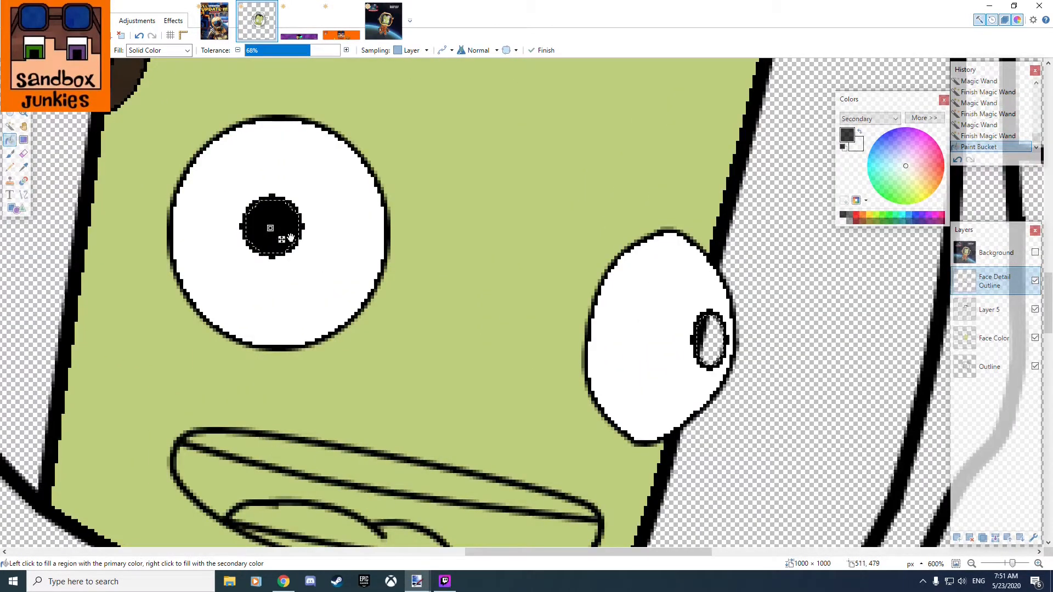
click(711, 340)
scroll(680, 345, down, 4)
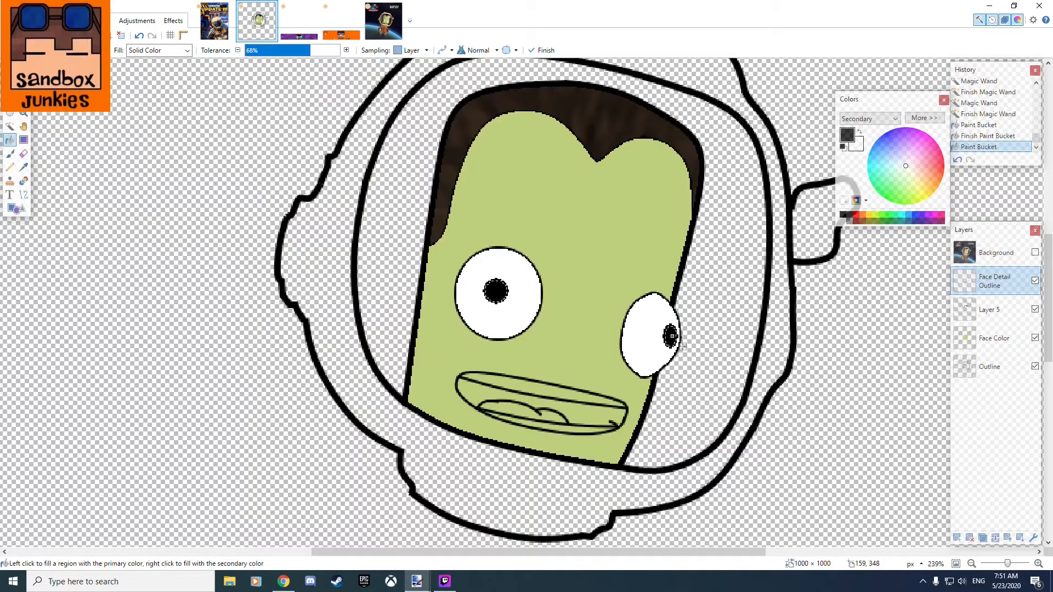
key(s)
click(305, 275)
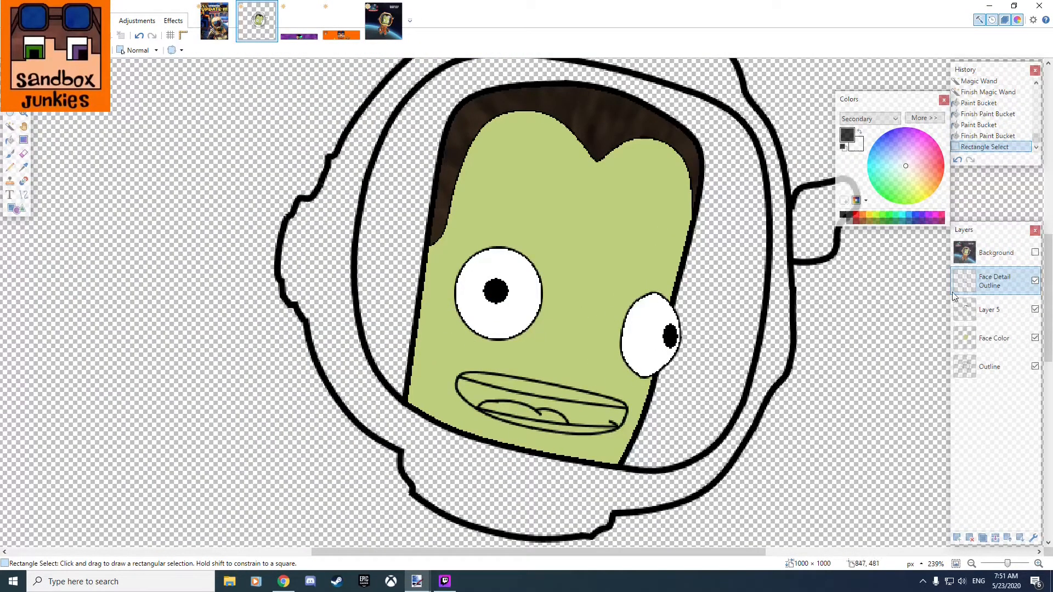
Compare the filled eyes with the original artwork by toggling the Background layer, and review the whole head.
click(1035, 253)
click(1035, 254)
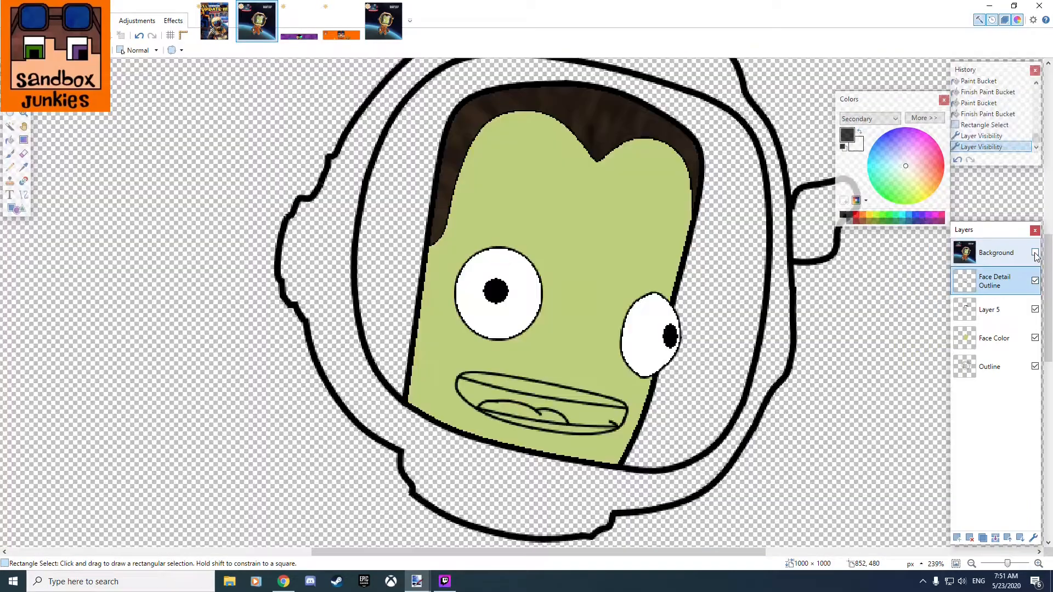
click(1035, 253)
click(1035, 253)
click(1035, 254)
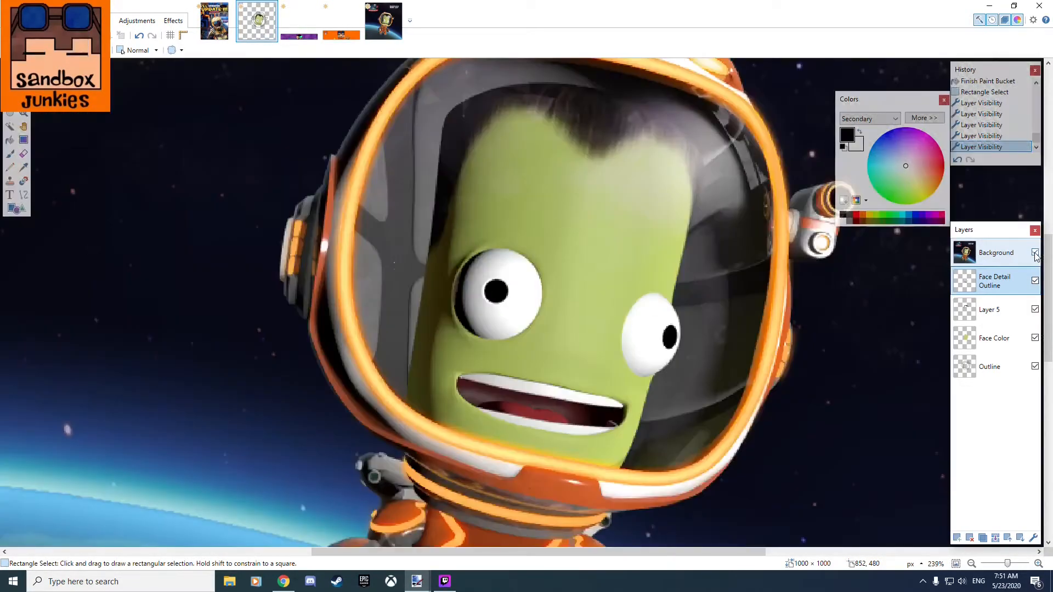
click(1035, 253)
click(1035, 254)
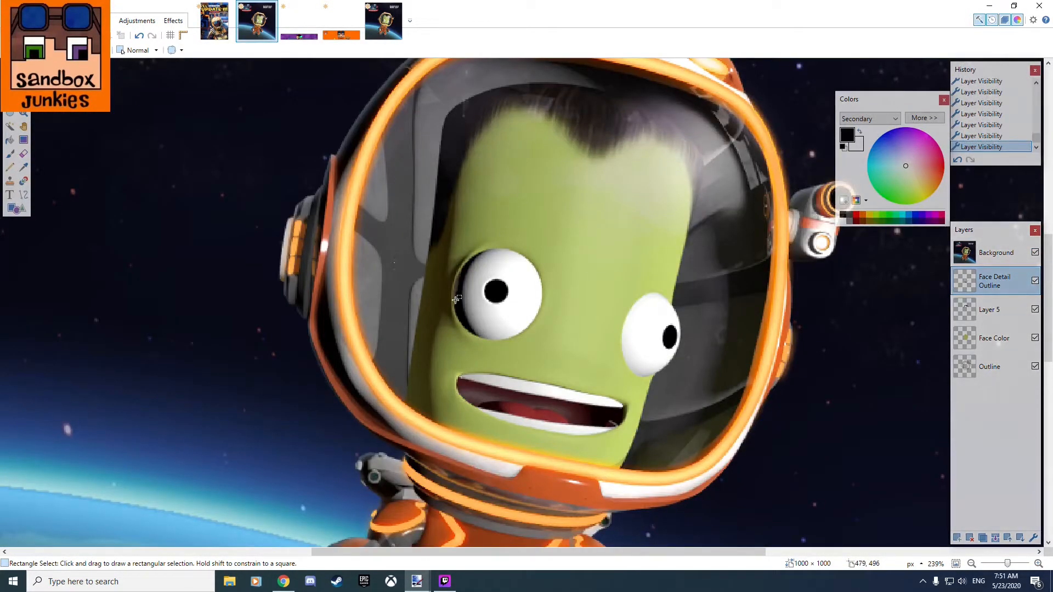
click(1035, 253)
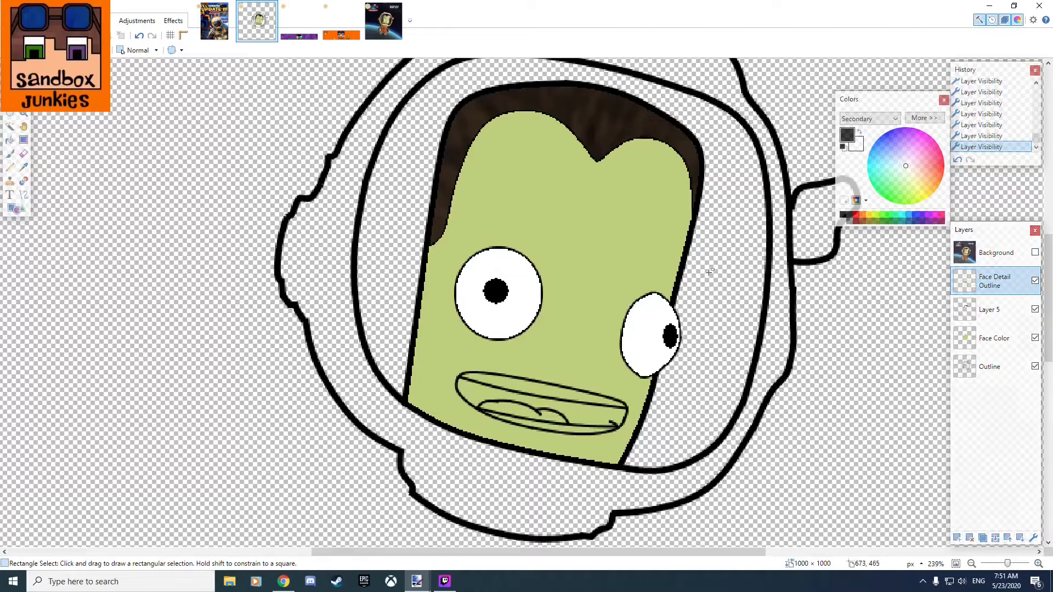
scroll(693, 260, down, 2)
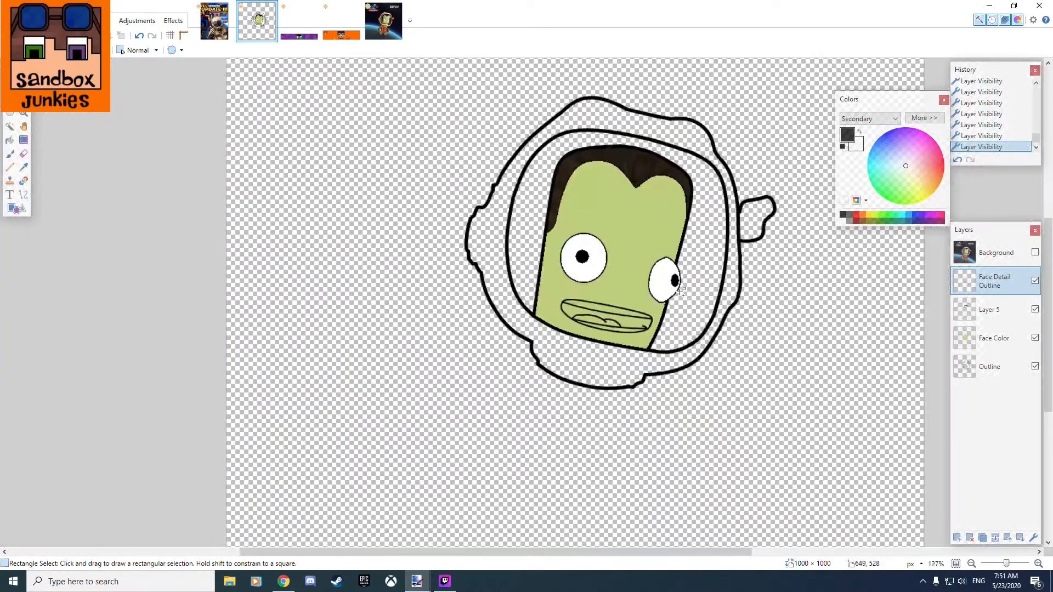
scroll(680, 291, down, 4)
drag(813, 331, 705, 367)
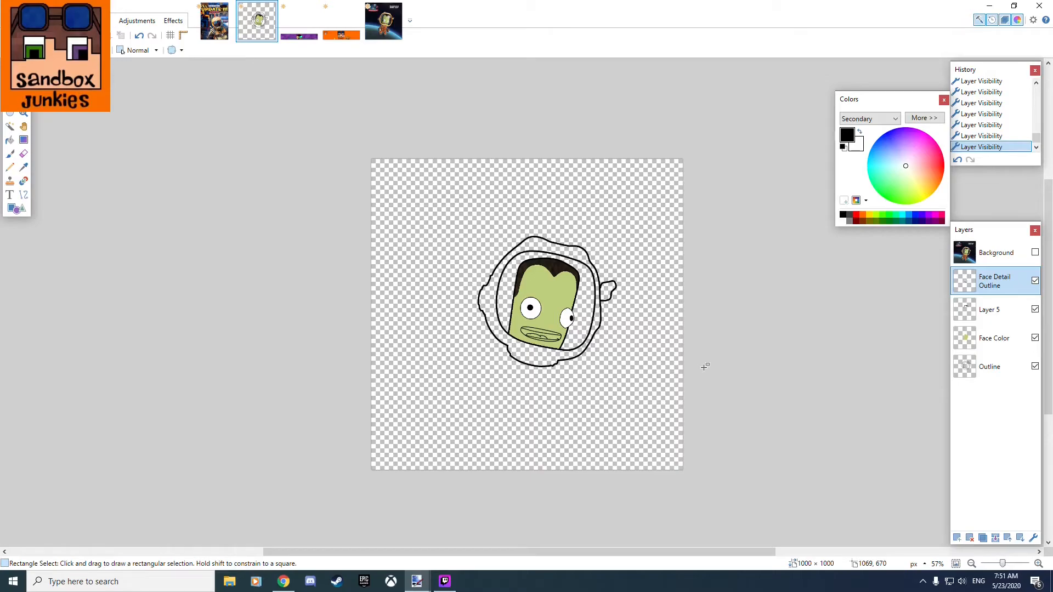
Compare the traced mouth with the original on the Background layer, hide that layer, and make Face Detail Outline active.
scroll(518, 352, up, 6)
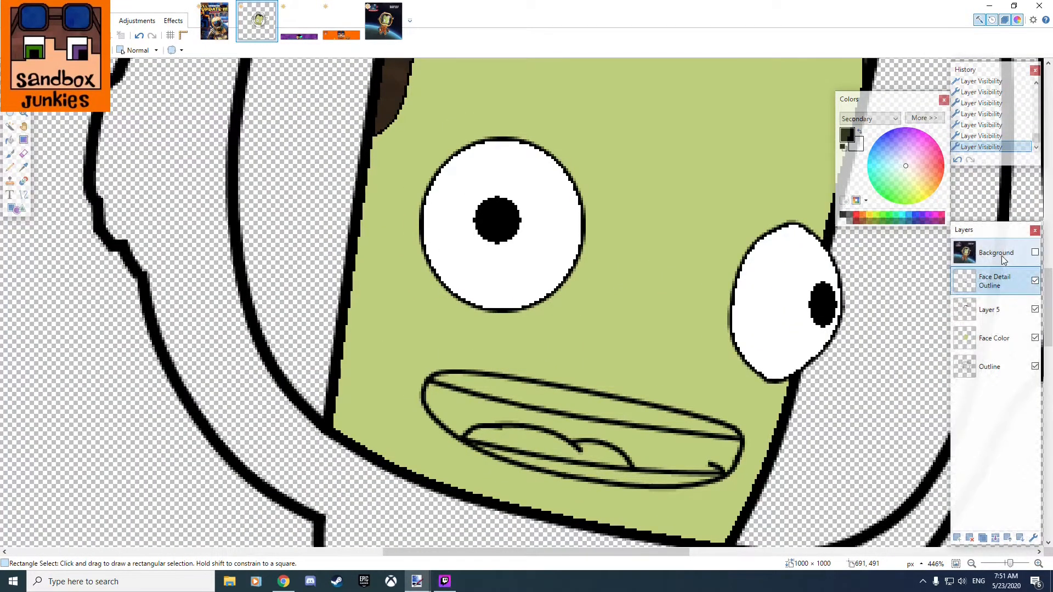
click(1036, 254)
click(1036, 253)
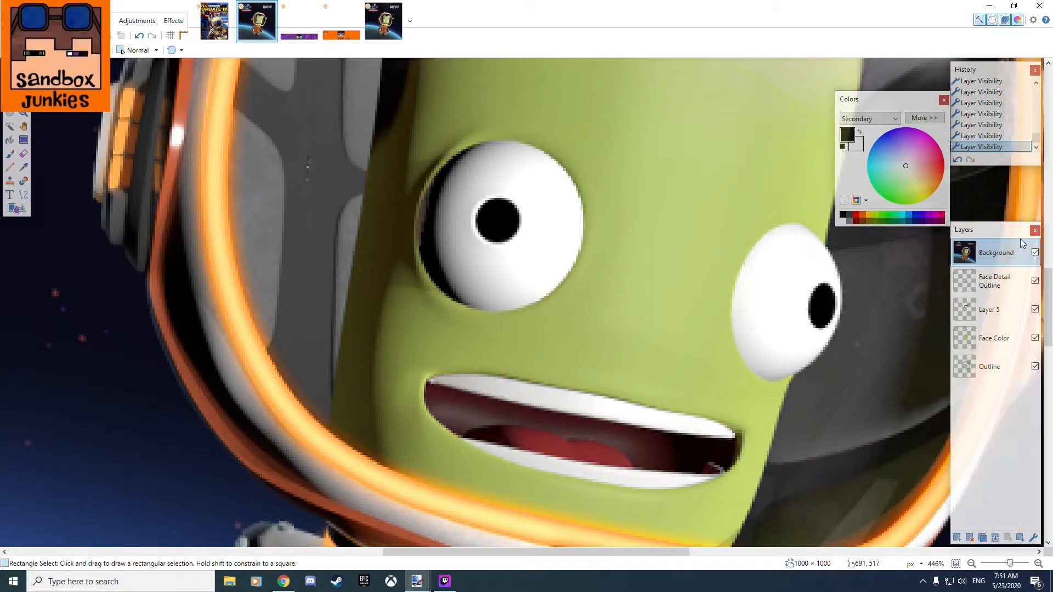
click(1035, 253)
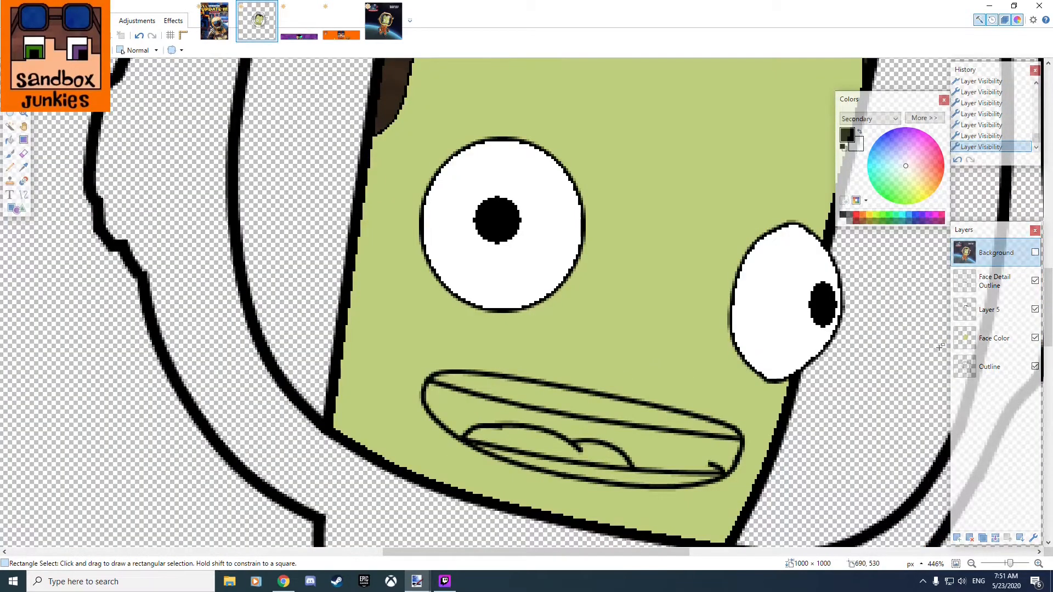
click(990, 281)
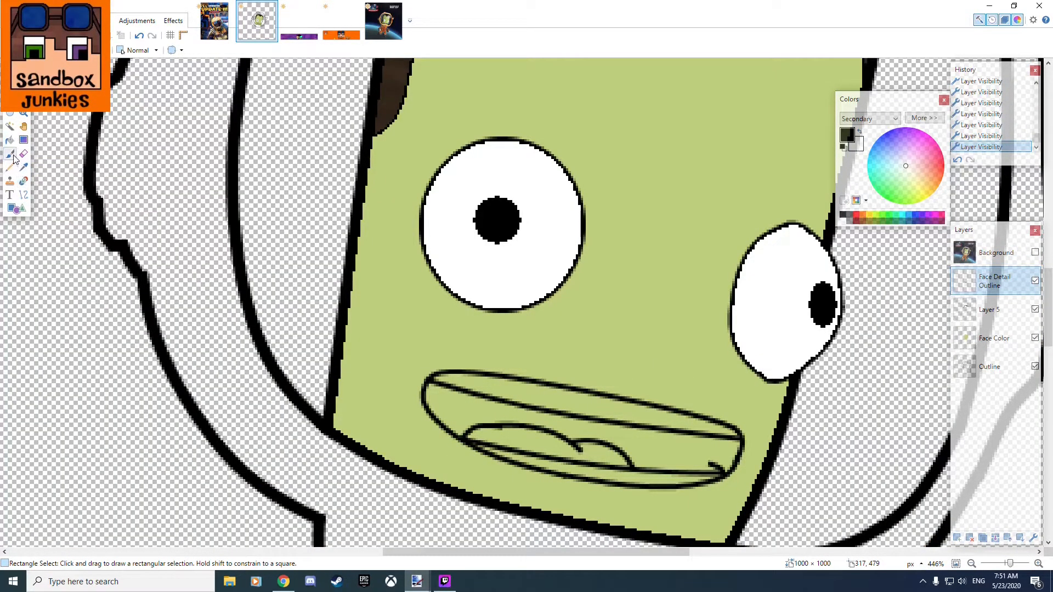
Select the upper and lower teeth areas with the Magic Wand and fill them with white.
click(10, 127)
click(529, 393)
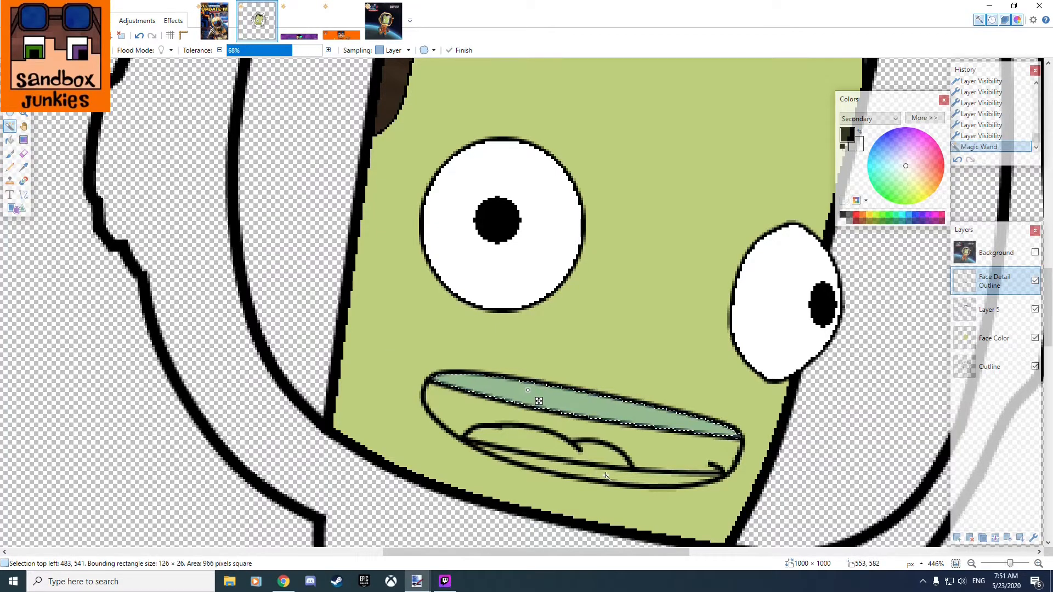
ctrl+click(643, 479)
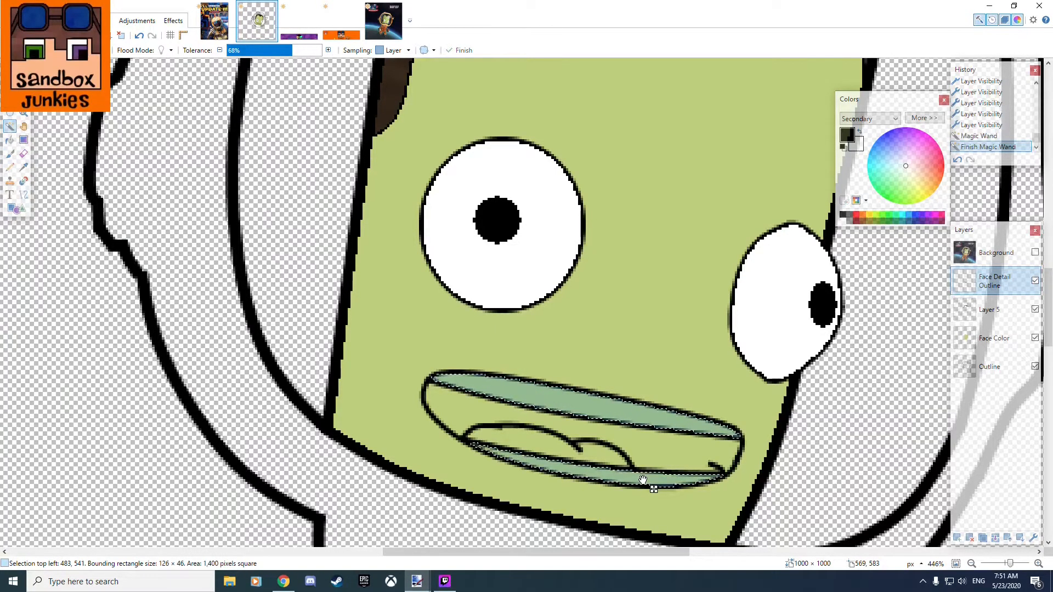
click(8, 141)
click(859, 132)
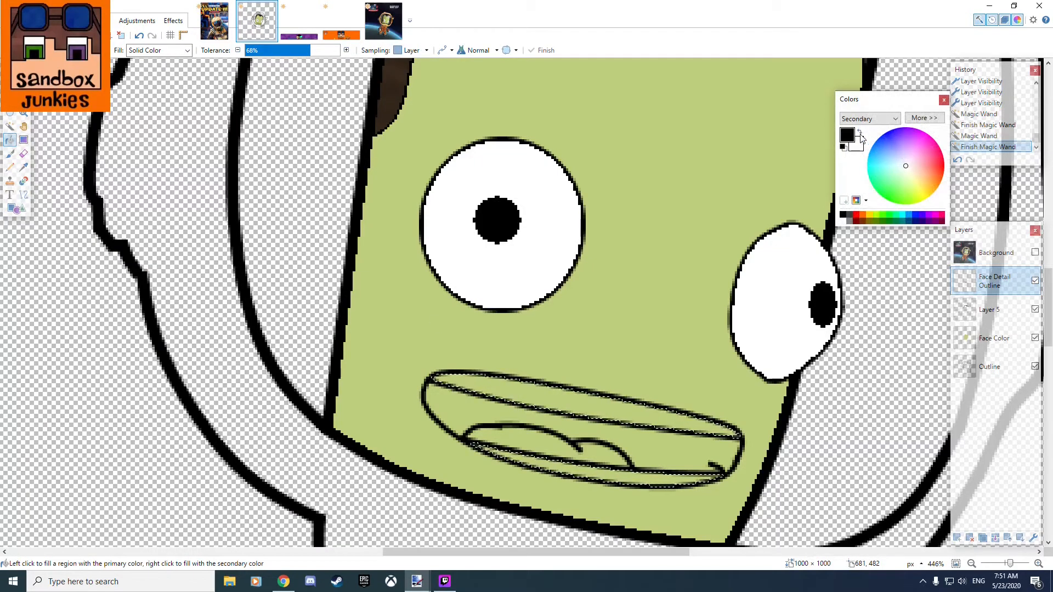
click(574, 400)
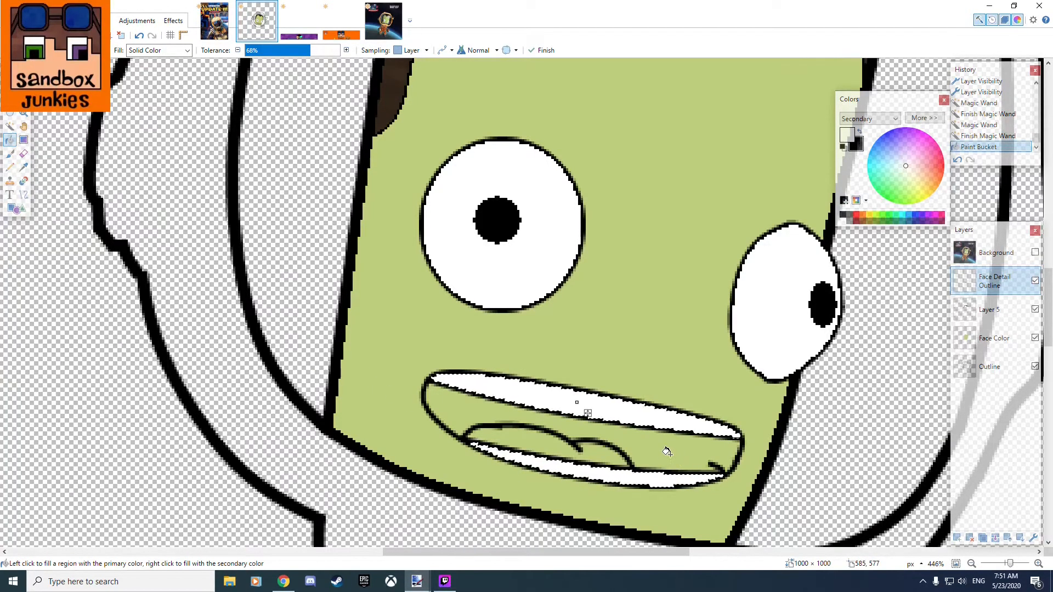
Show the Background layer and sample the dark mouth interior as the primary color with the Color Picker.
click(1008, 255)
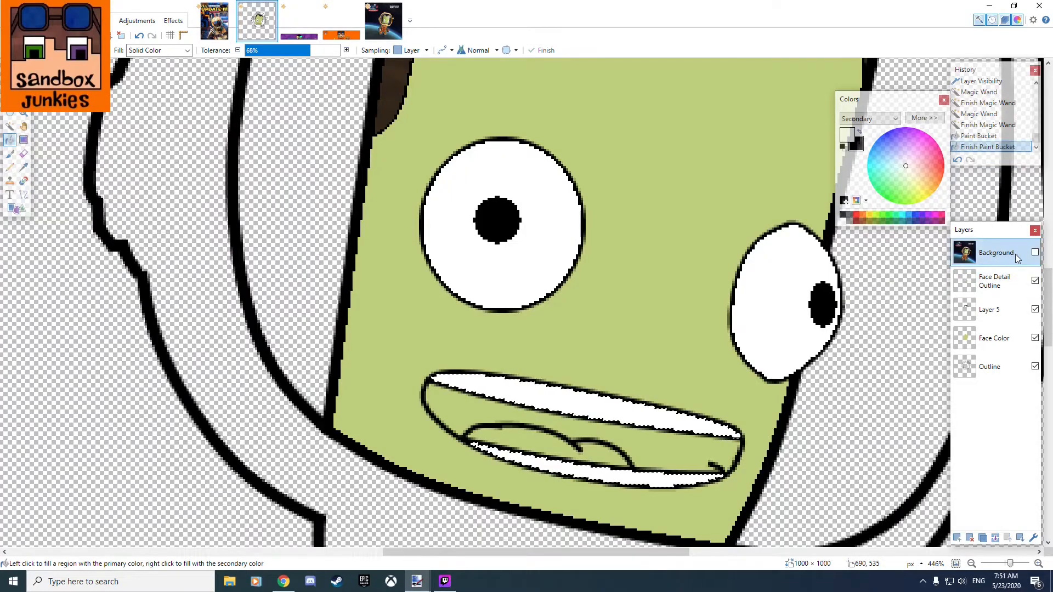
click(1035, 253)
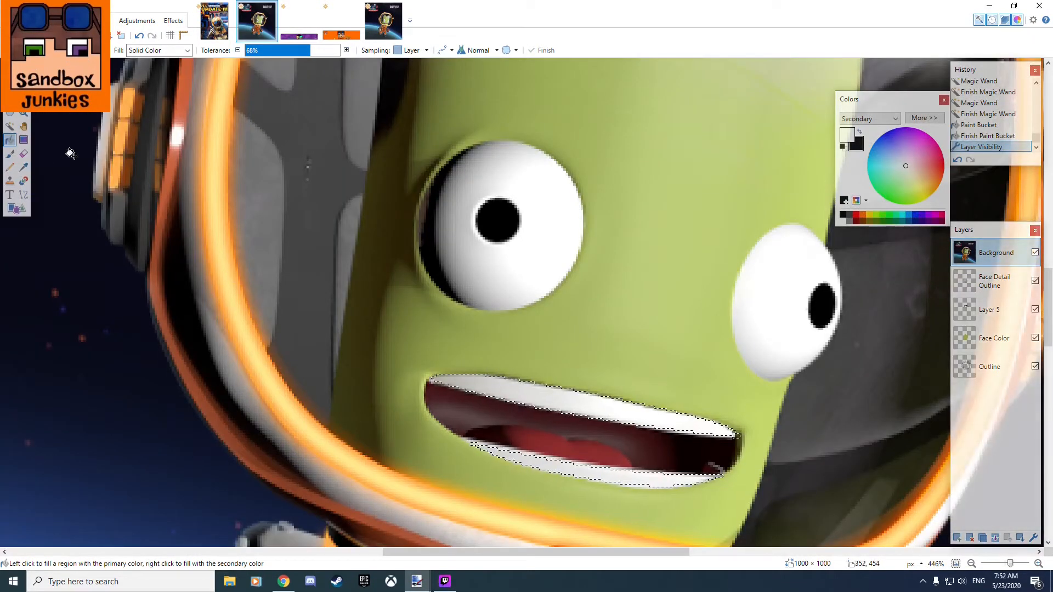
click(25, 168)
scroll(672, 446, up, 6)
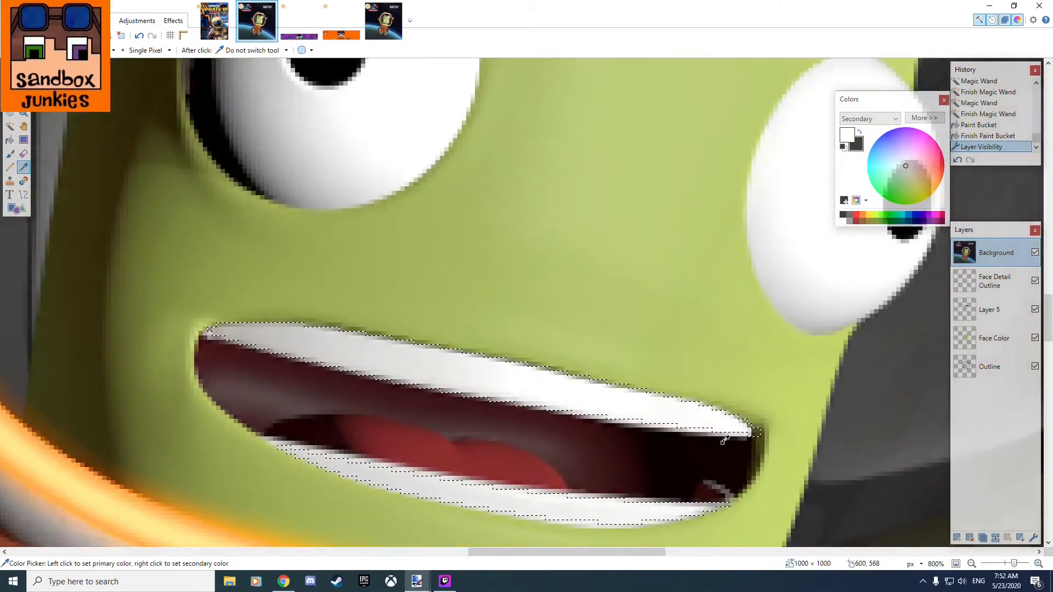
scroll(661, 454, up, 1)
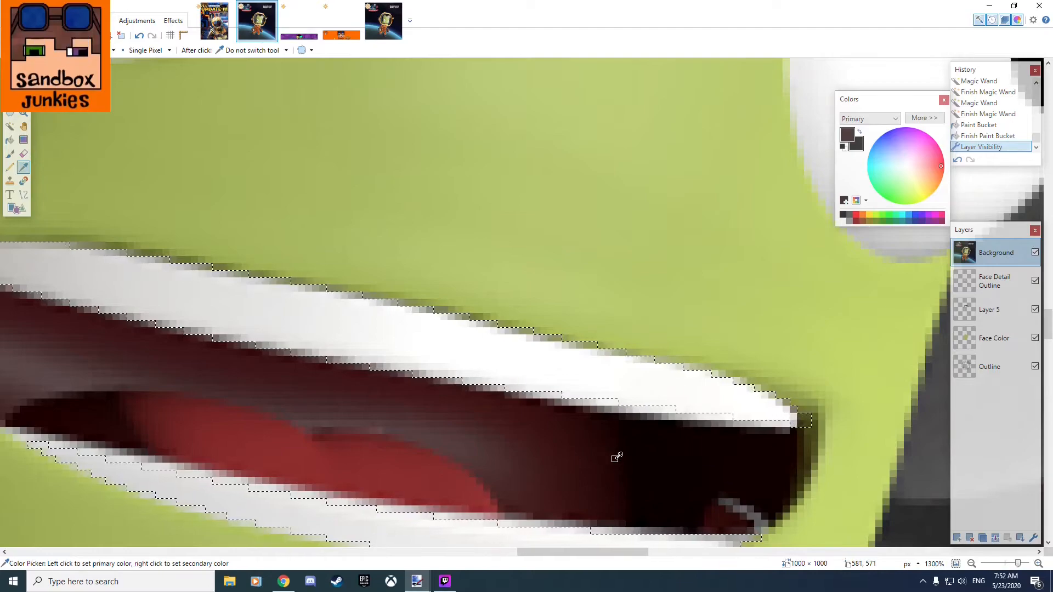
Hide the Background layer, make Face Detail Outline active, and toggle its visibility to check what it contains.
click(1035, 252)
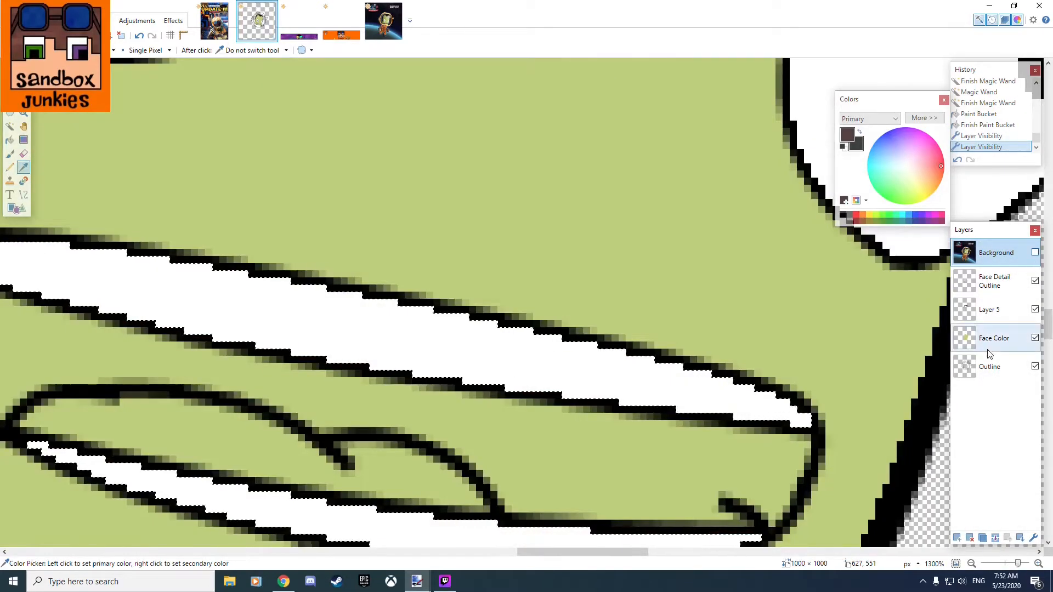
click(993, 281)
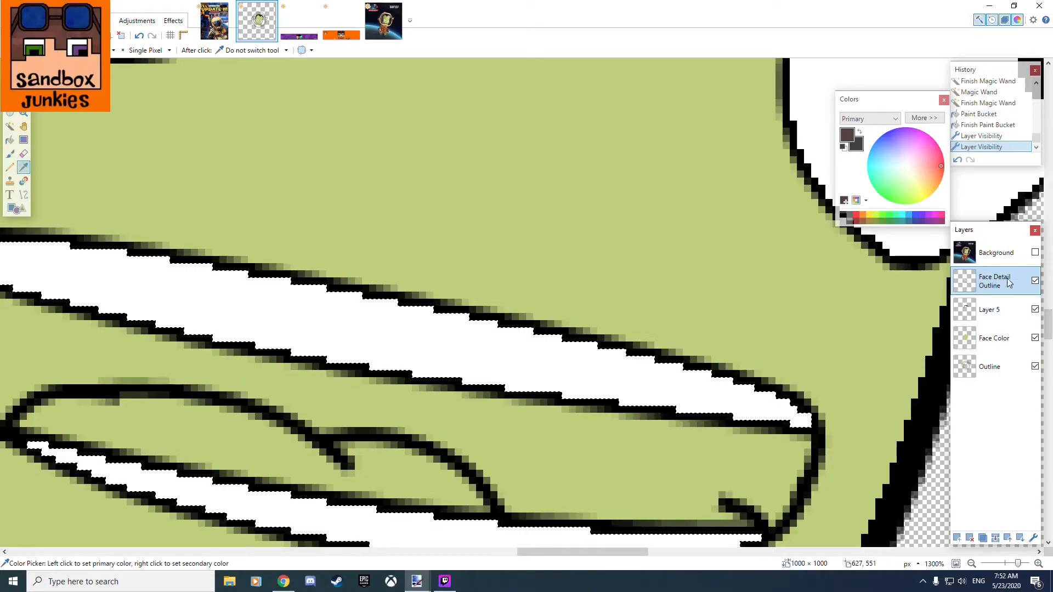
click(1035, 280)
click(1036, 280)
scroll(659, 328, down, 3)
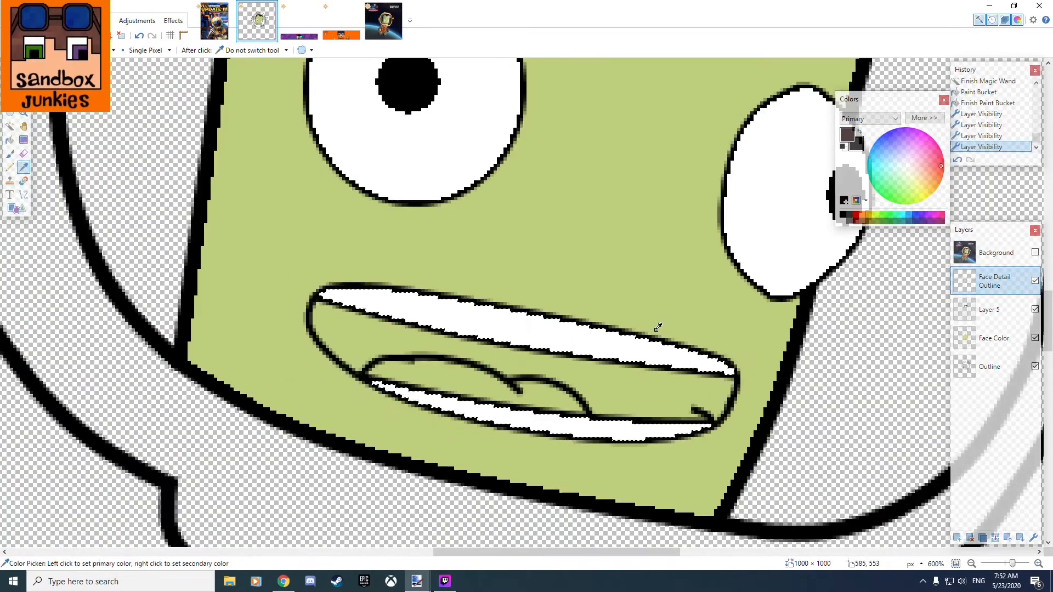
Undo the teeth, pupil and eye fills, stepping back to the state where the eye whites are selected but unfilled.
key(ctrl+z)
key(ctrl+z)
key(ctrl+z)
key(ctrl+z)
key(ctrl+z)
key(ctrl+z)
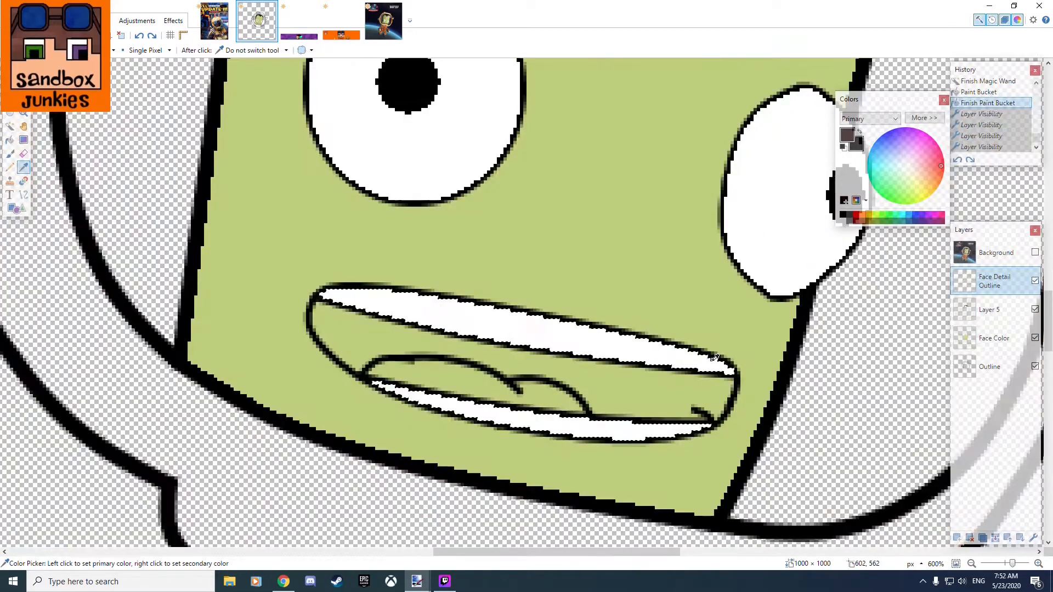
key(ctrl+z)
key(ctrl+z)
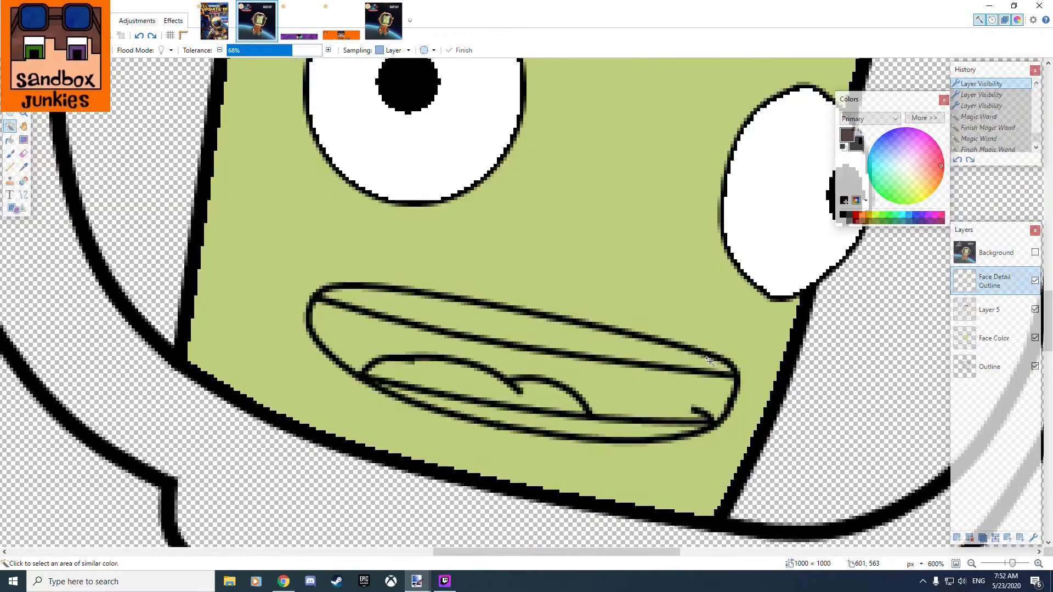
key(ctrl+z)
key(ctrl+z)
key(ctrl+z)
key(ctrl+z)
key(ctrl+z)
key(ctrl+z)
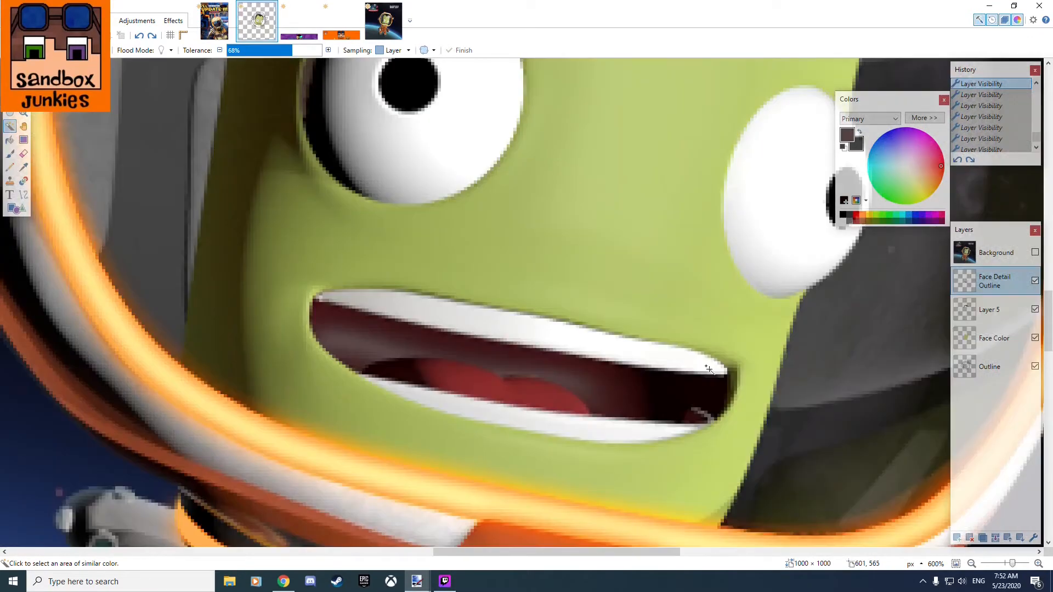
key(ctrl+y)
key(ctrl+y)
key(ctrl+y)
key(ctrl+y)
key(ctrl+y)
key(ctrl+y)
key(ctrl+y)
key(ctrl+y)
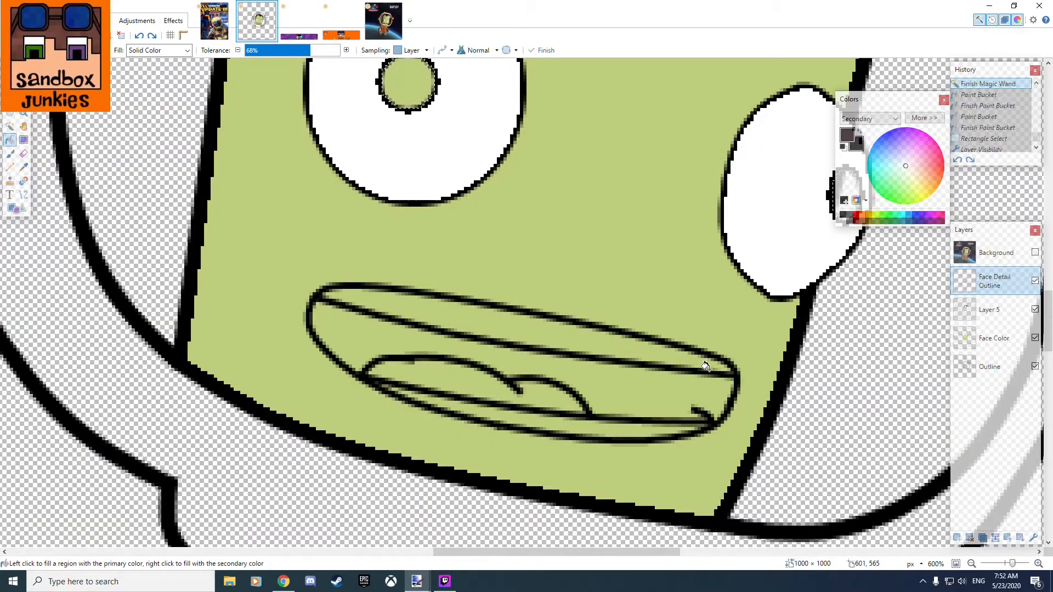
key(ctrl+y)
key(ctrl+y)
key(ctrl+y)
key(ctrl+y)
key(ctrl+y)
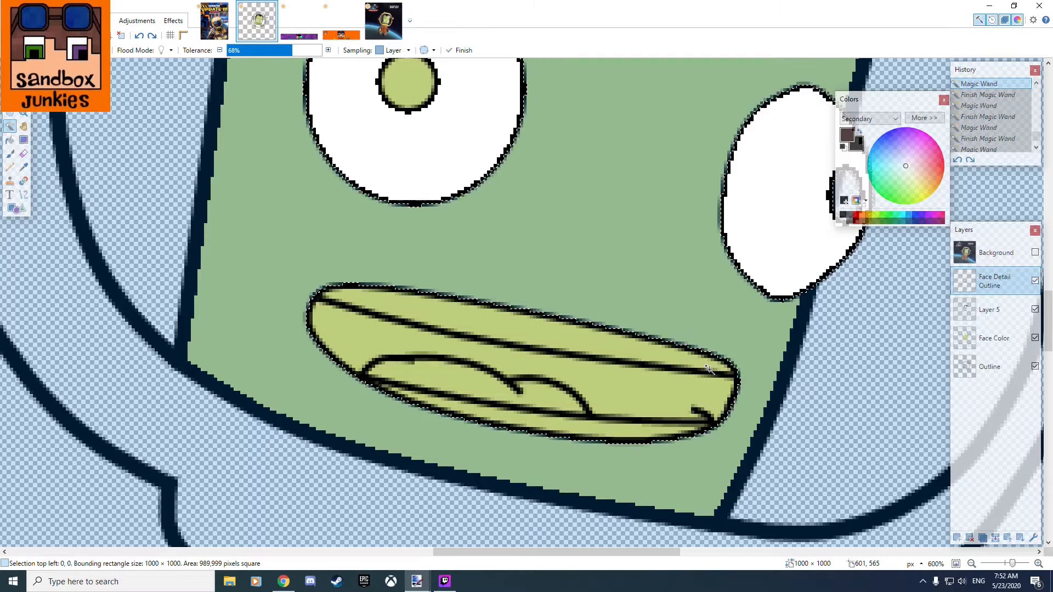
key(ctrl+z)
key(ctrl+z)
key(ctrl+z)
key(ctrl+z)
key(ctrl+z)
key(ctrl+z)
key(ctrl+z)
key(ctrl+z)
key(ctrl+z)
key(ctrl+z)
key(ctrl+z)
key(ctrl+z)
key(ctrl+z)
key(ctrl+z)
key(ctrl+z)
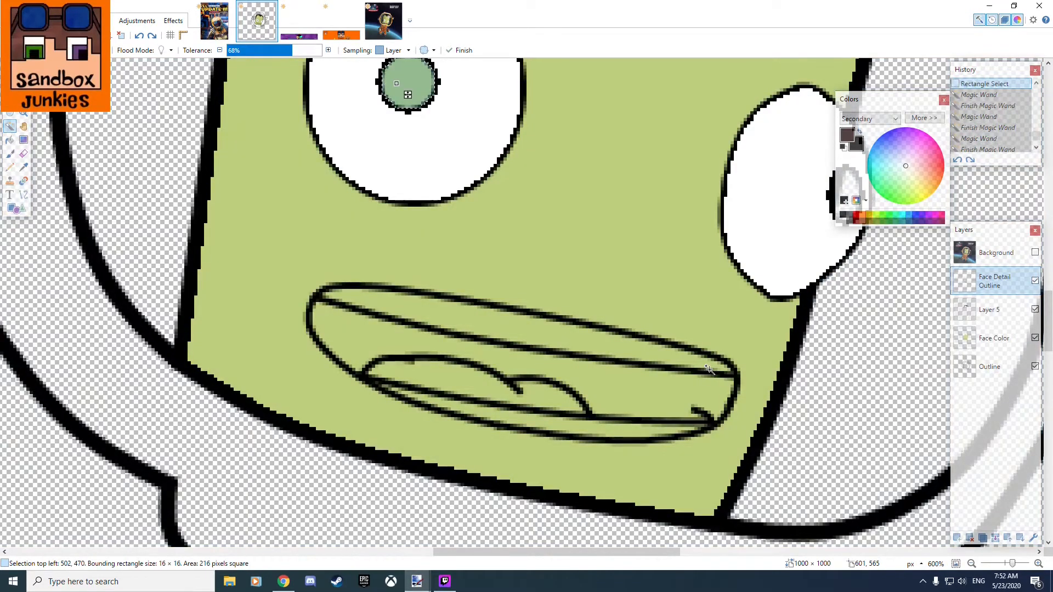
key(ctrl+z)
key(ctrl+z)
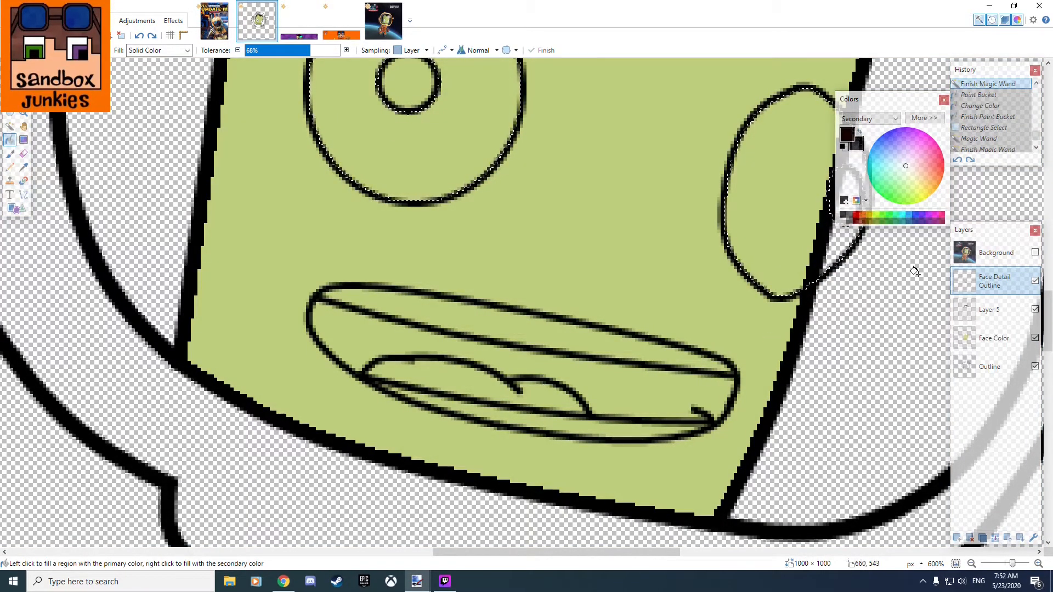
Add a new layer above Face Detail Outline and name it Face Paint Detail.
click(956, 537)
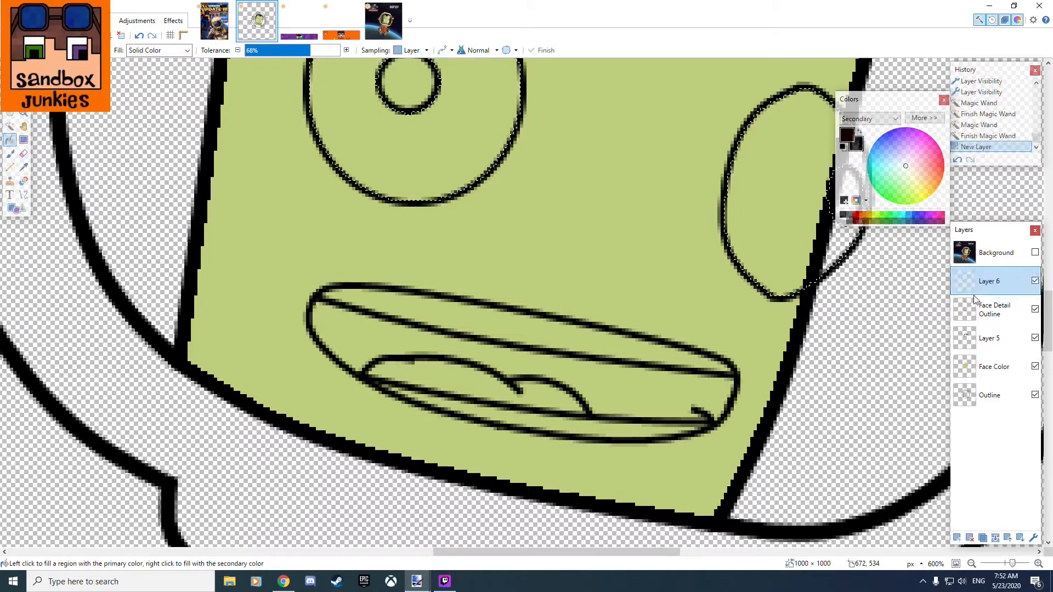
double_click(998, 289)
text(Face Paint Detail)
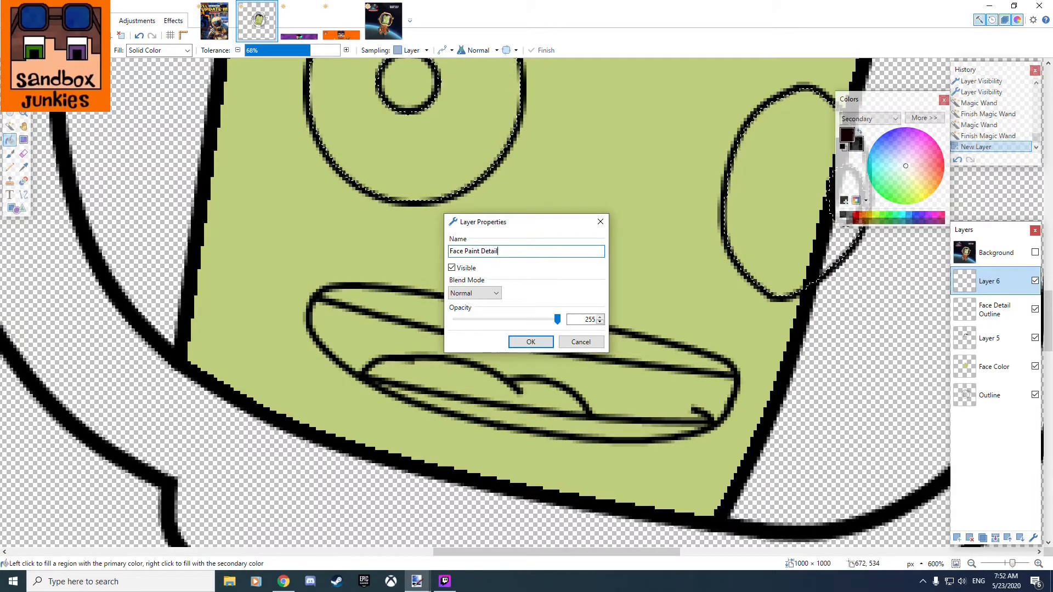
key(Return)
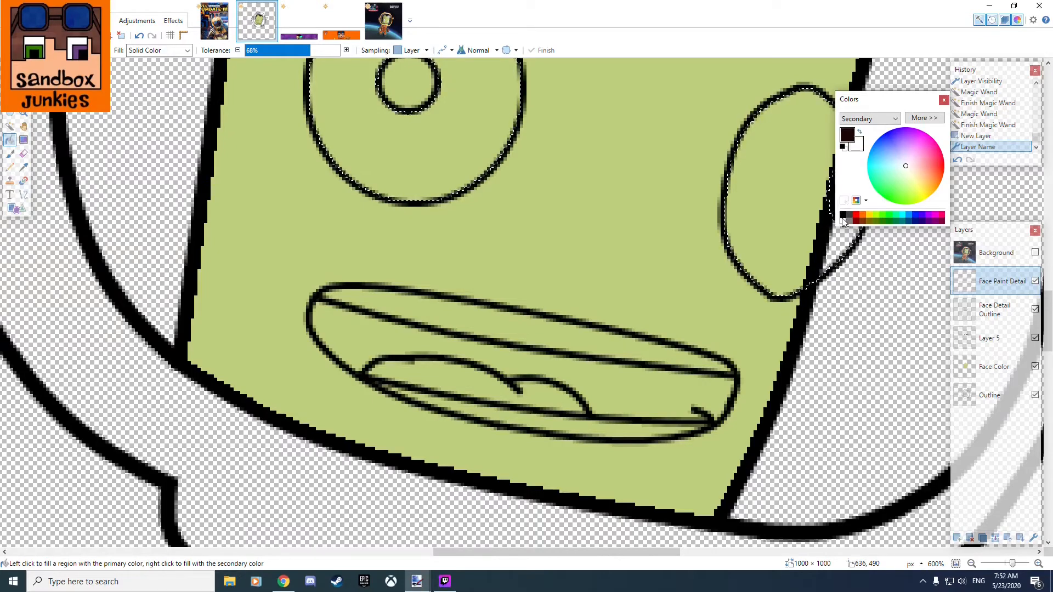
Fill the selected eye whites with solid white on the Face Paint Detail layer using the Paint Bucket.
click(781, 195)
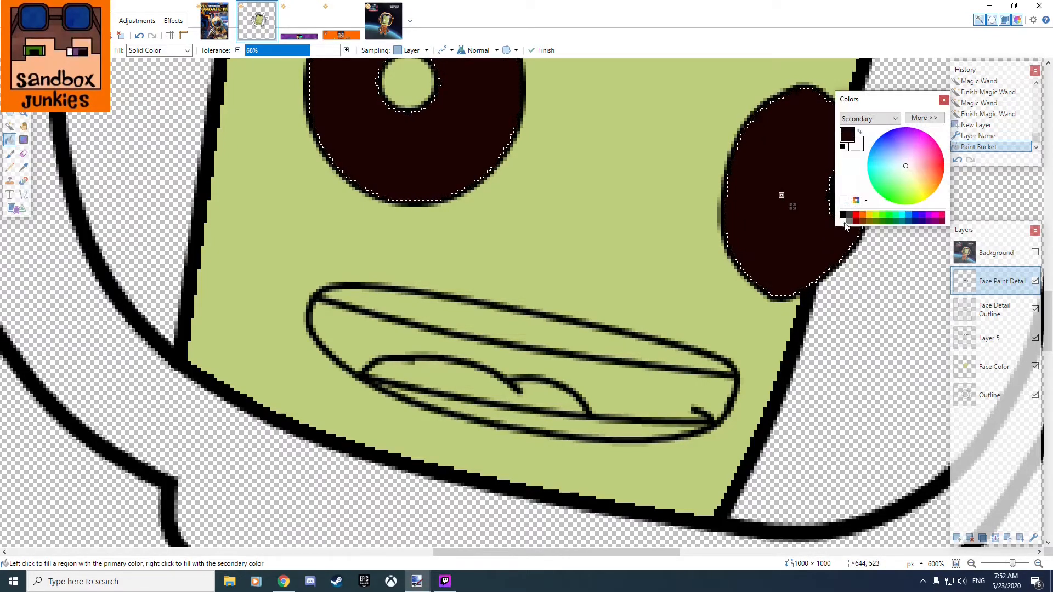
click(769, 159)
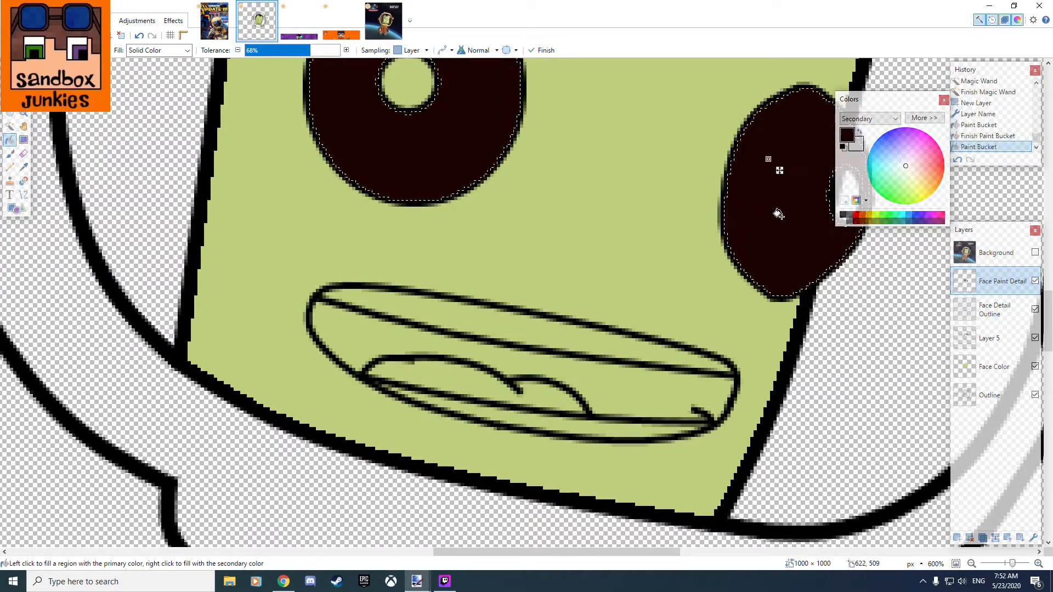
right_click(784, 183)
mouse_move(571, 195)
mouse_down()
mouse_move(508, 396)
mouse_move(498, 380)
mouse_up()
Try to select both pupils with the Magic Wand on the Face Paint Detail layer.
click(24, 168)
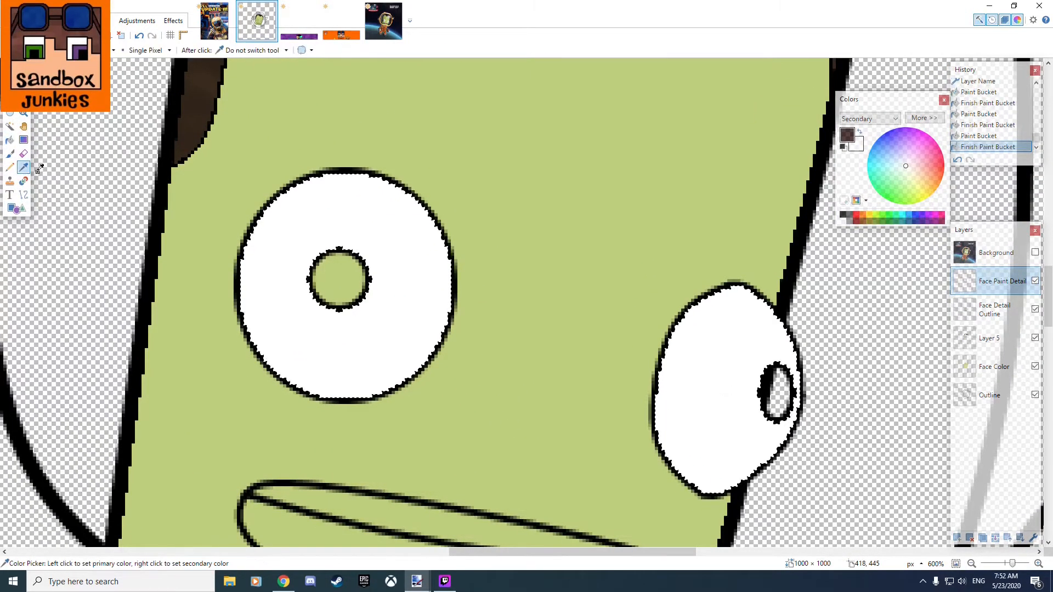
click(12, 128)
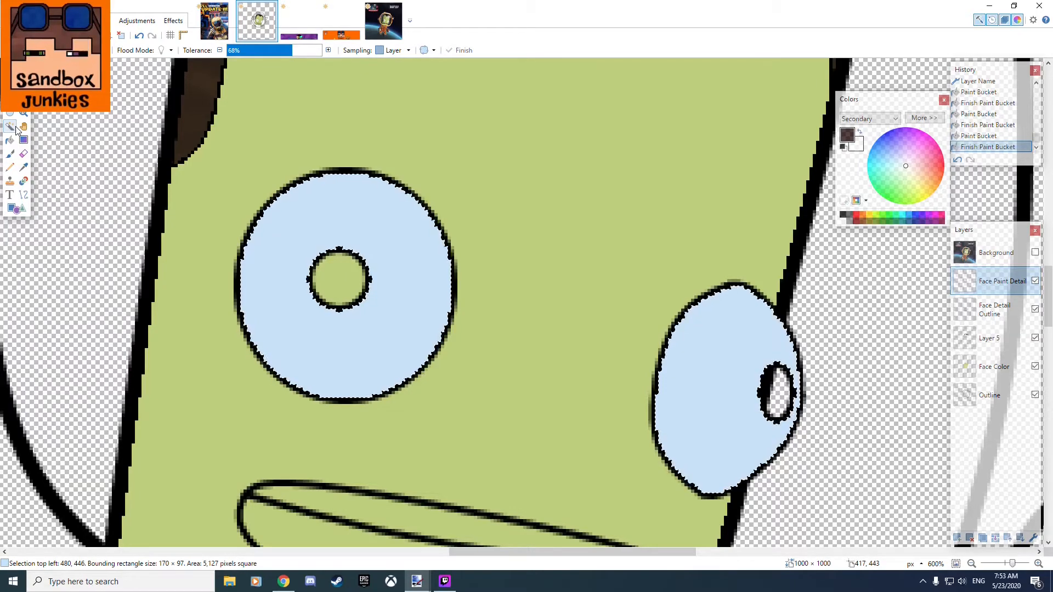
click(8, 127)
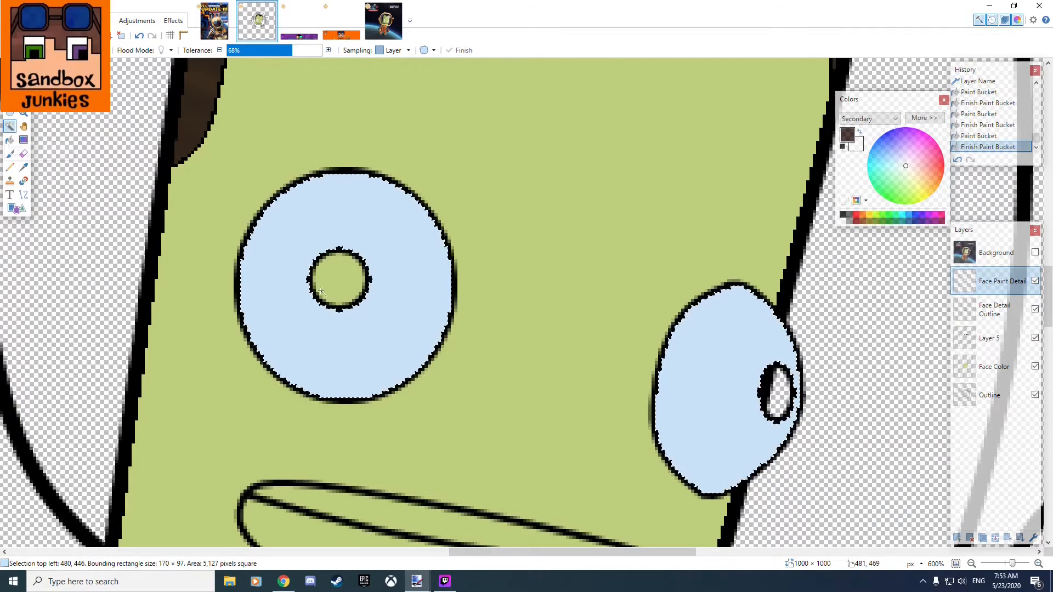
click(352, 296)
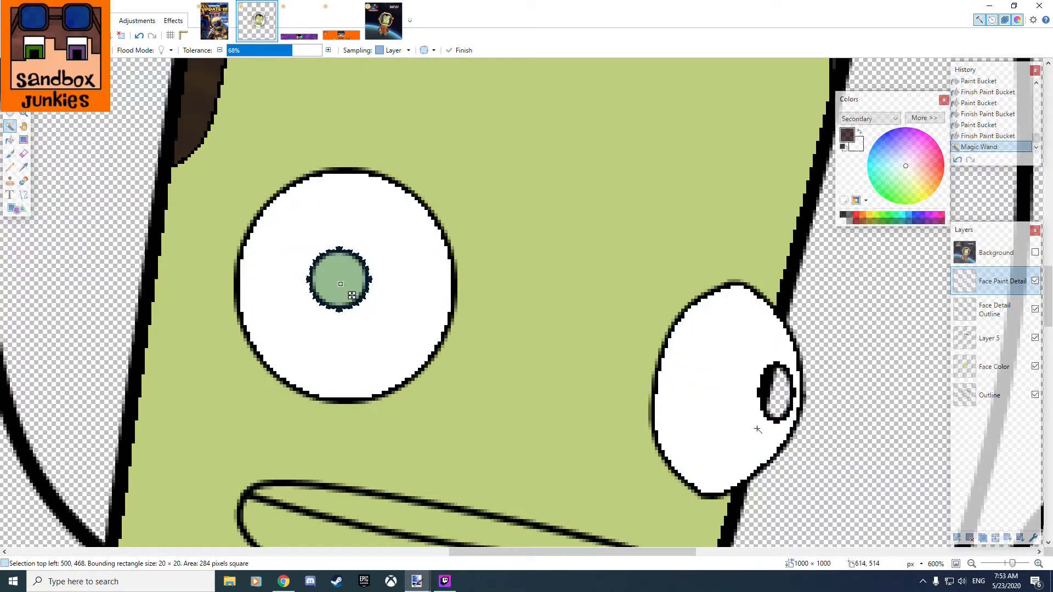
click(781, 401)
click(357, 281)
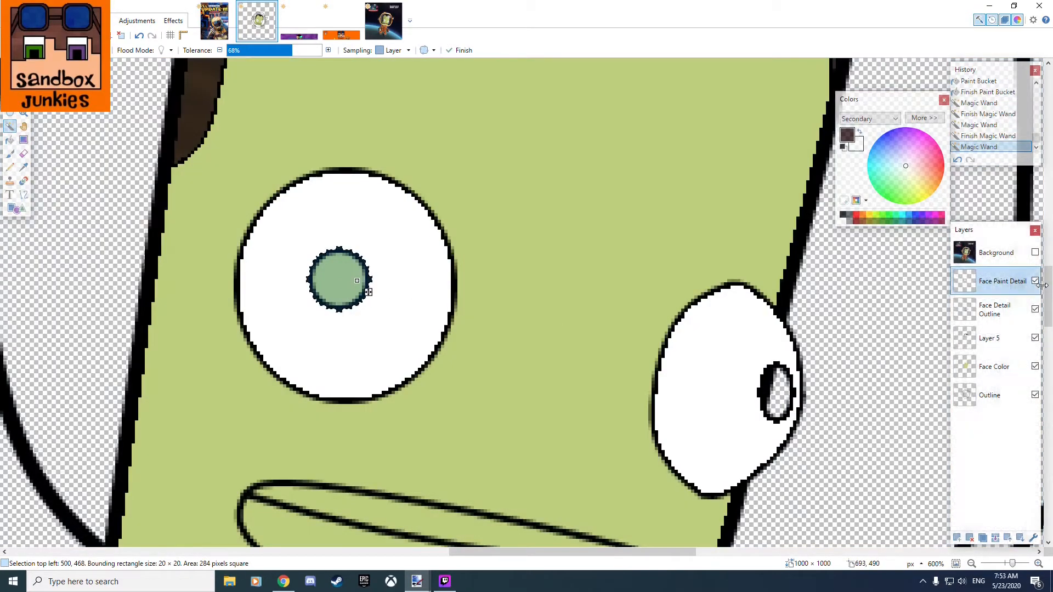
Make Face Detail Outline active and select the insides of both pupils with the Magic Wand.
click(994, 310)
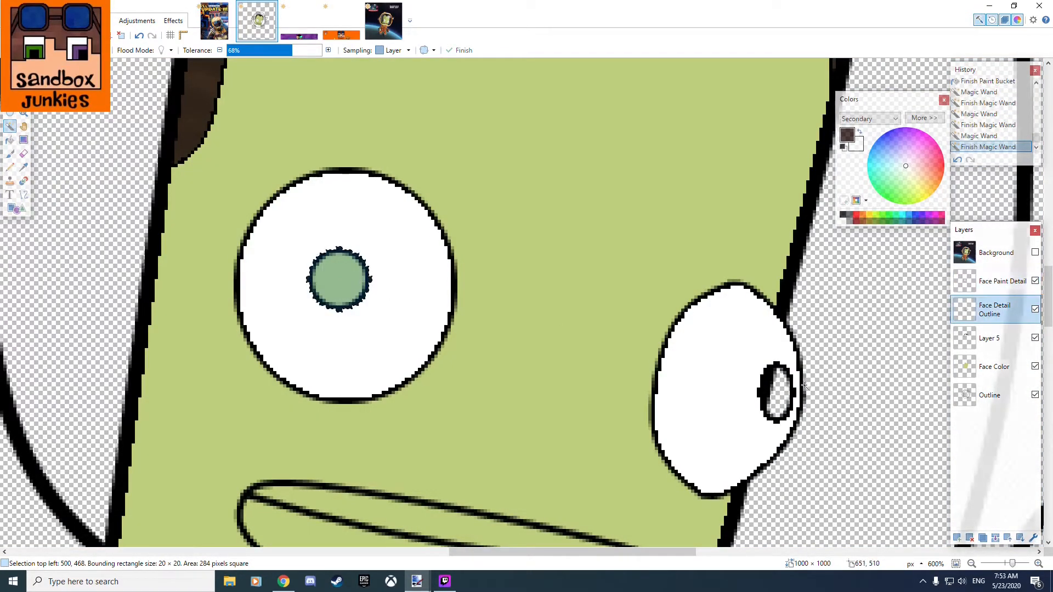
click(778, 392)
click(334, 271)
click(340, 280)
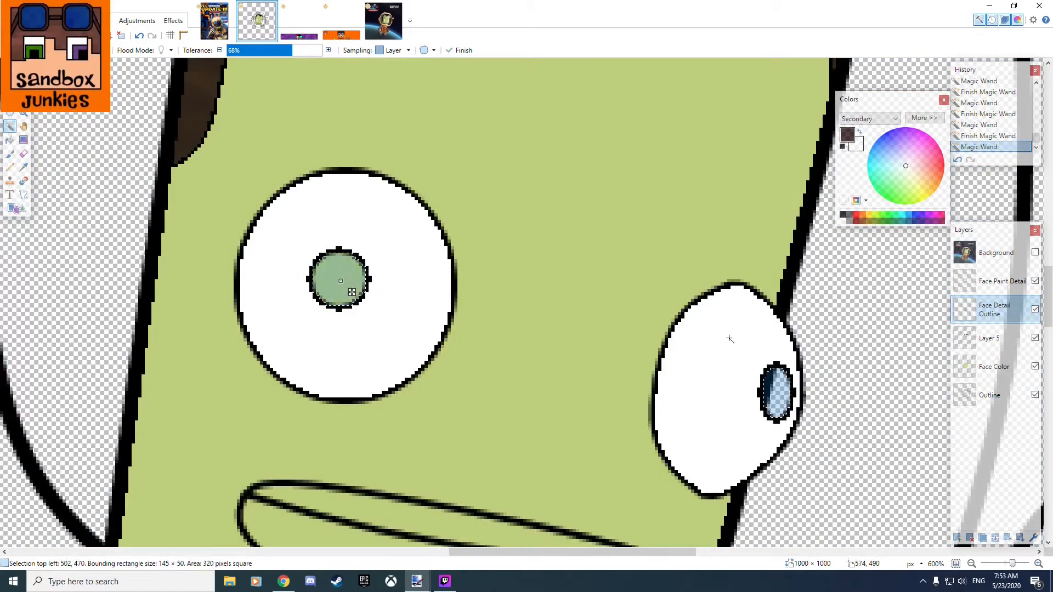
Fill the selected pupils with black on the Face Paint Detail layer using the Paint Bucket.
click(999, 281)
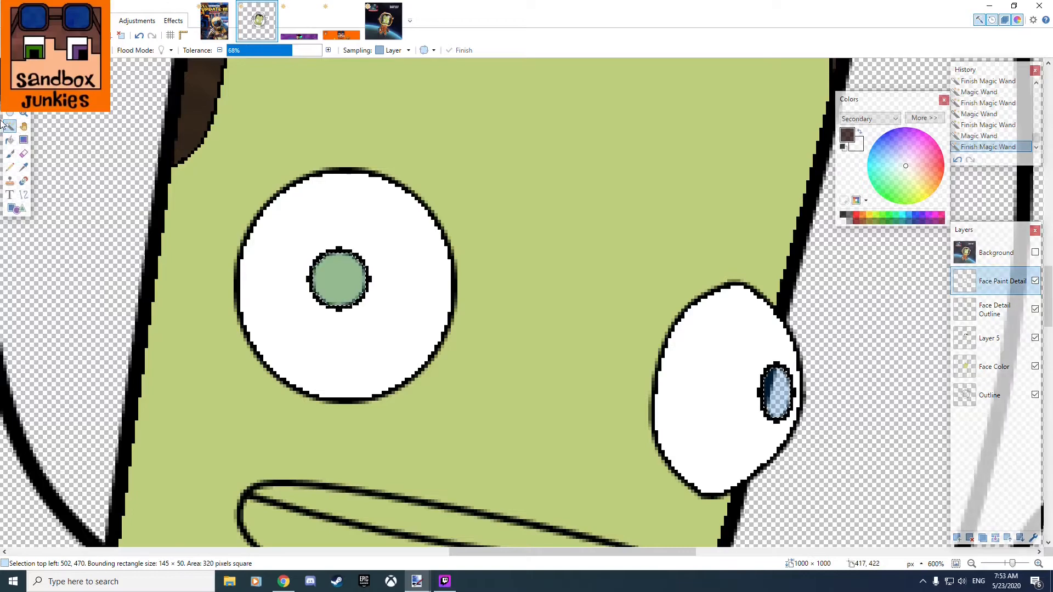
click(10, 153)
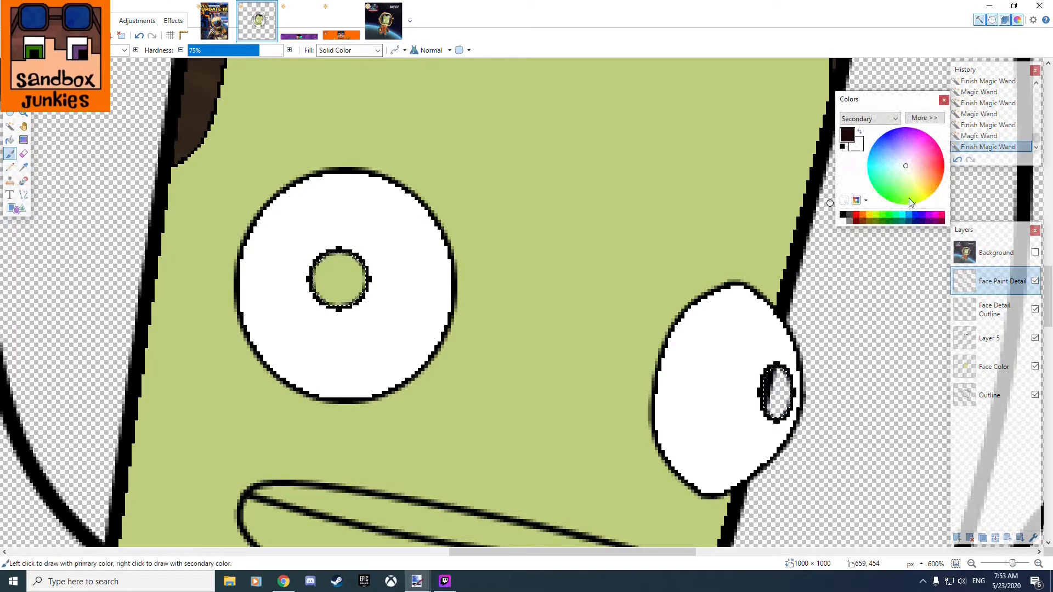
click(842, 221)
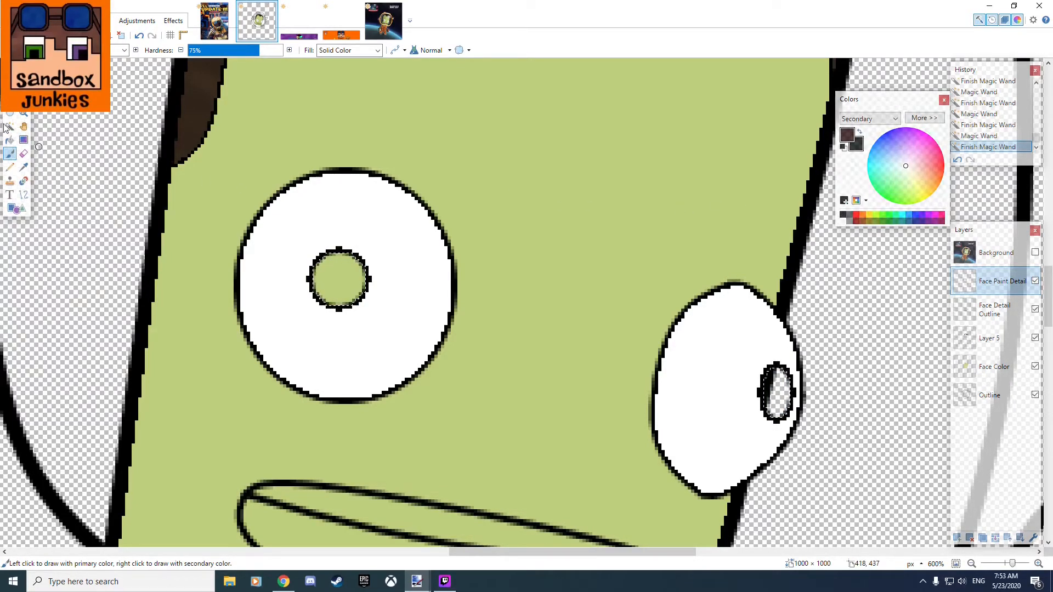
click(10, 140)
click(329, 279)
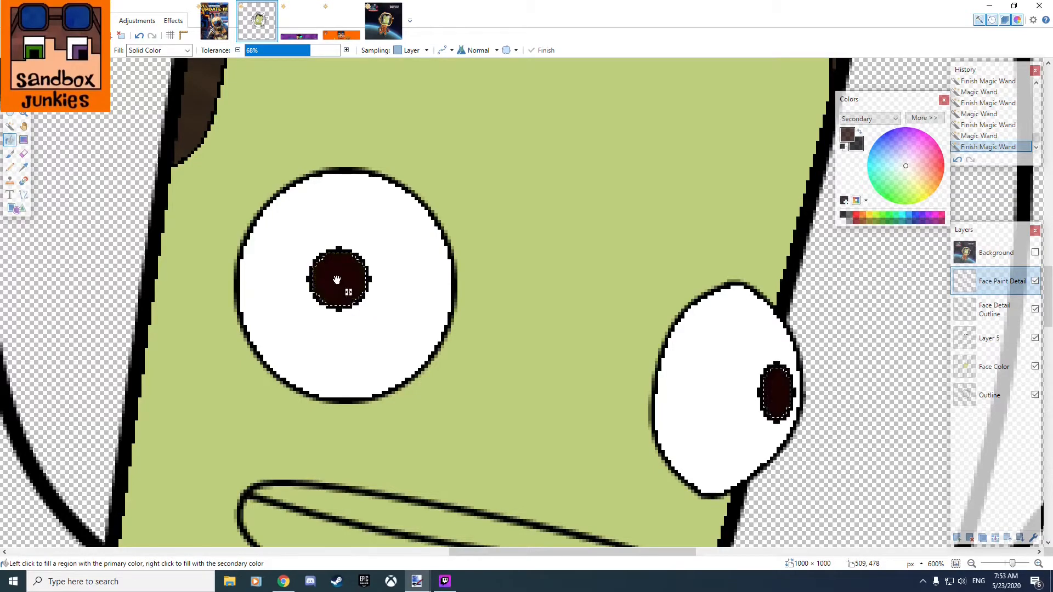
right_click(332, 279)
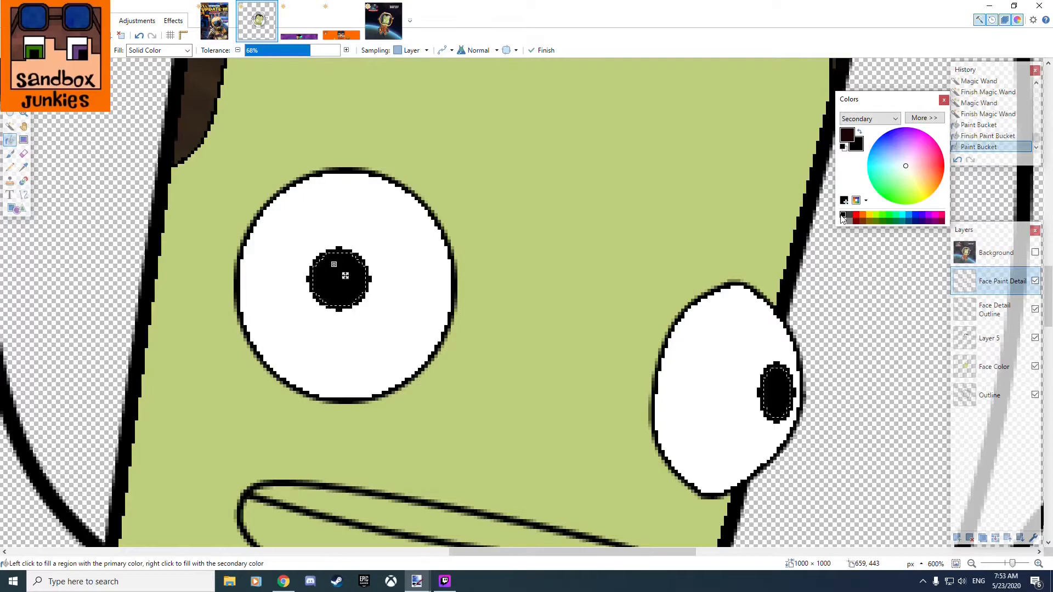
Set the primary color to white and the secondary color to black, and replace the pupil selection using Rectangle Select.
right_click(843, 221)
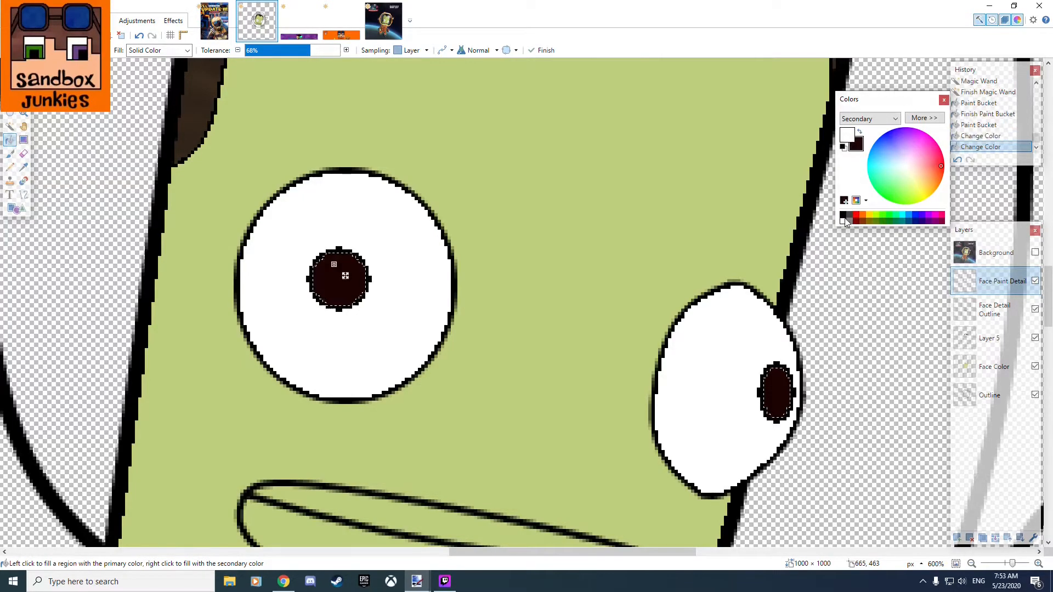
right_click(844, 221)
right_click(844, 216)
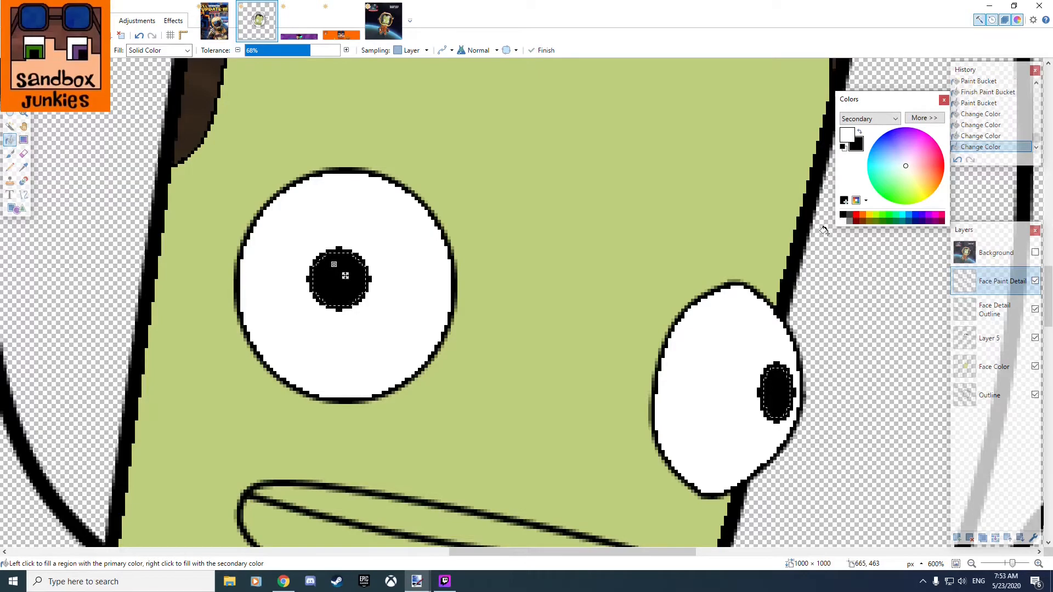
click(10, 85)
drag(561, 201, 567, 202)
Make Face Detail Outline active and select the upper and lower teeth areas with the Magic Wand.
scroll(567, 239, down, 6)
scroll(557, 374, up, 3)
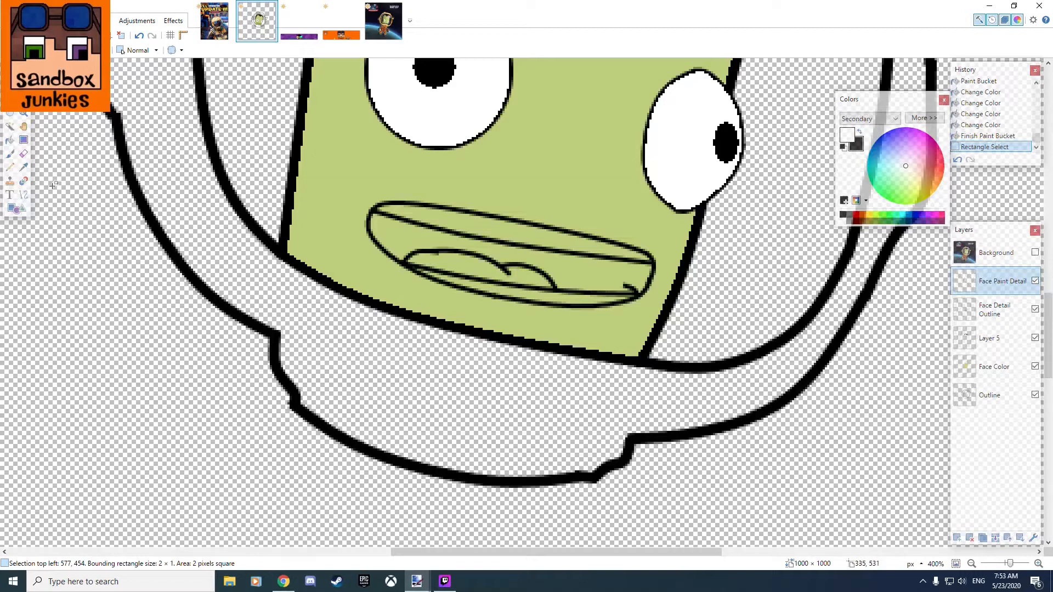
click(10, 125)
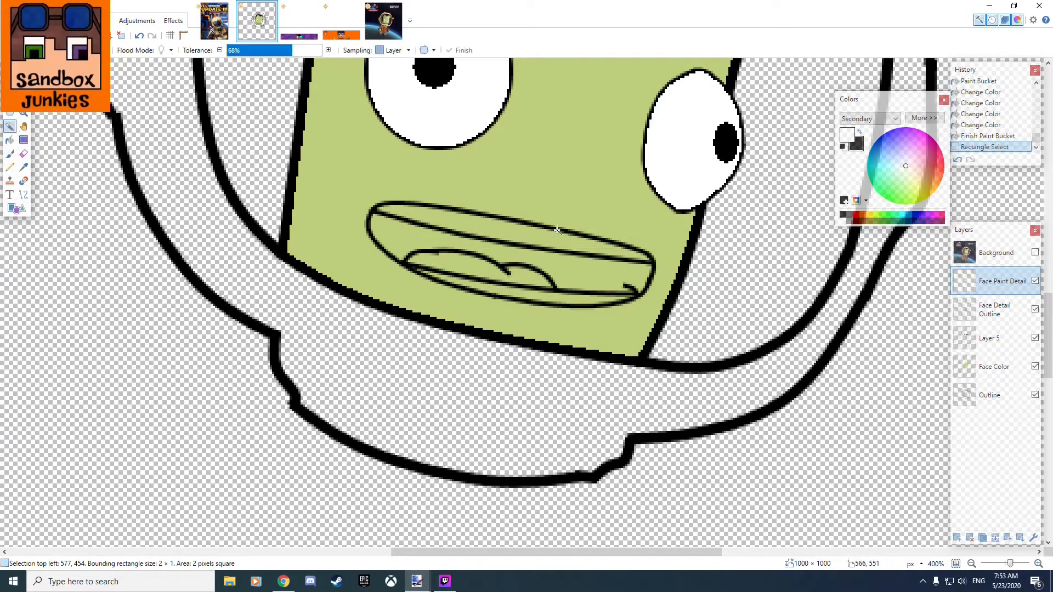
click(530, 232)
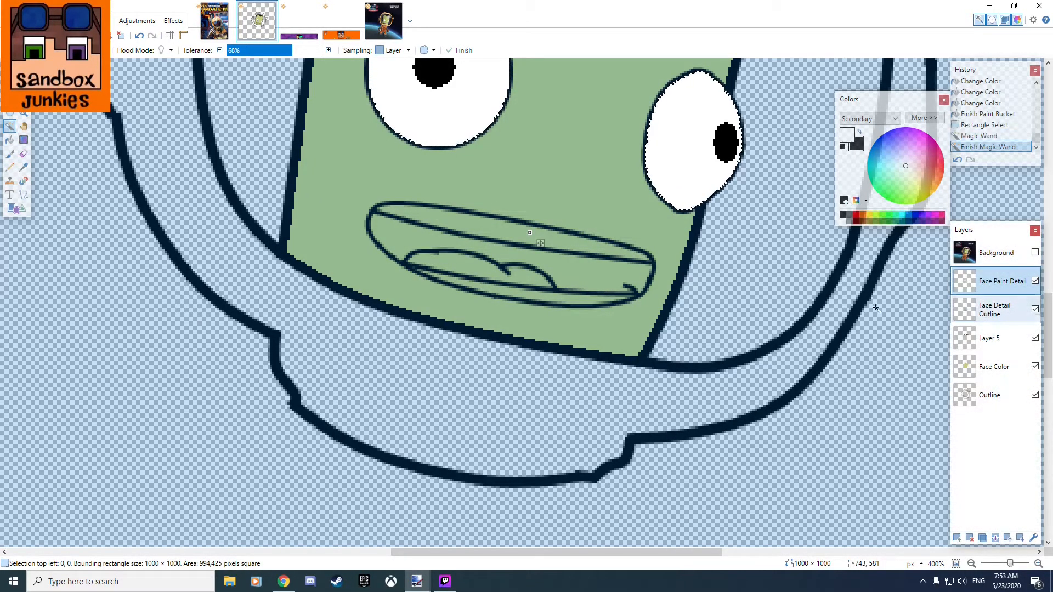
click(994, 309)
click(506, 235)
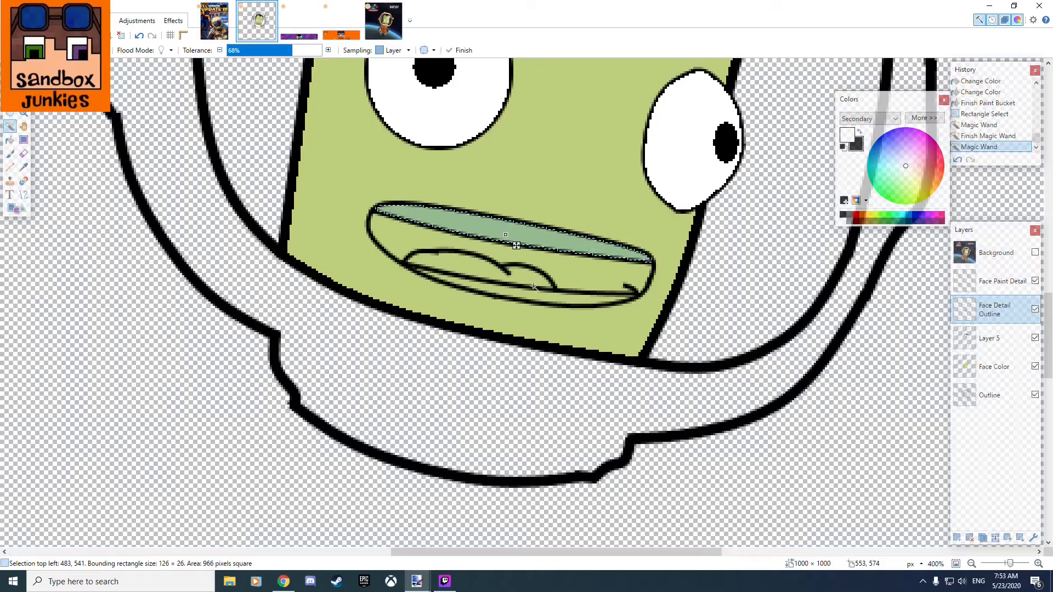
ctrl+click(565, 297)
scroll(527, 198, up, 3)
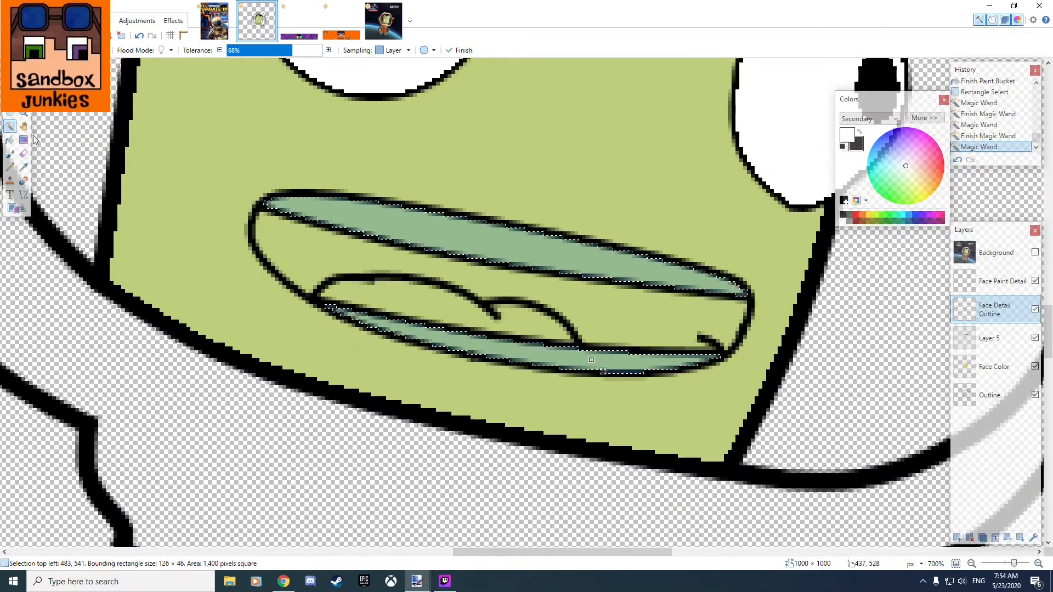
Try to fill both selected teeth areas with white on the Face Detail Outline layer.
click(10, 139)
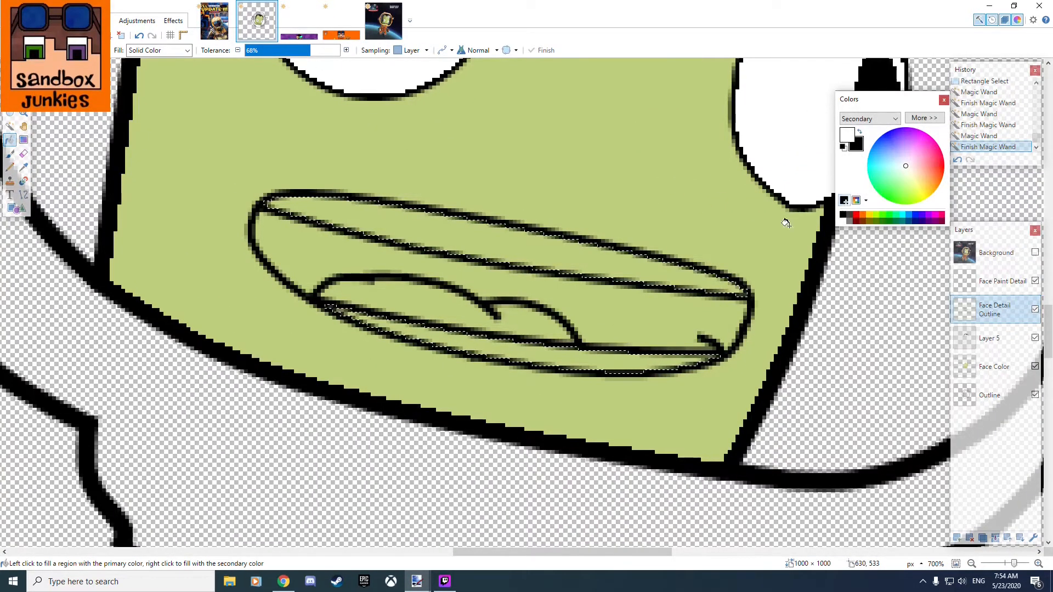
click(501, 236)
click(557, 360)
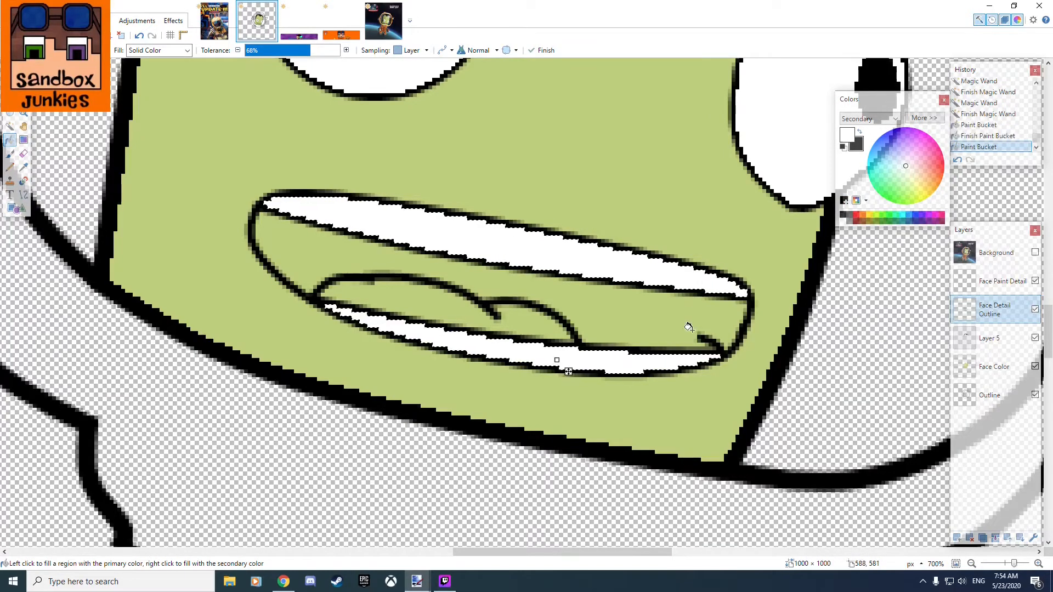
scroll(619, 247, up, 2)
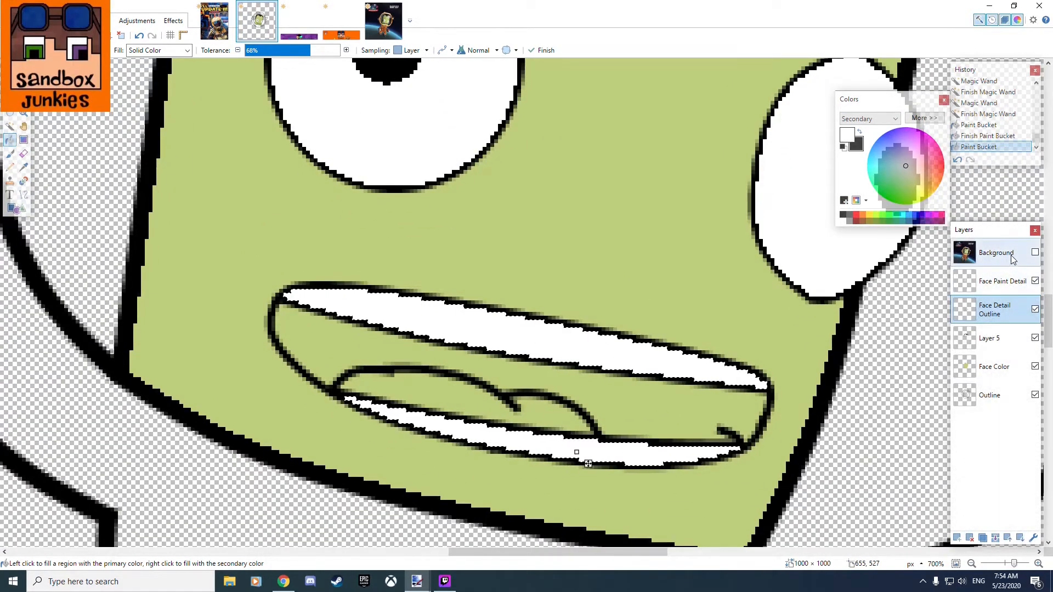
click(1013, 260)
click(995, 309)
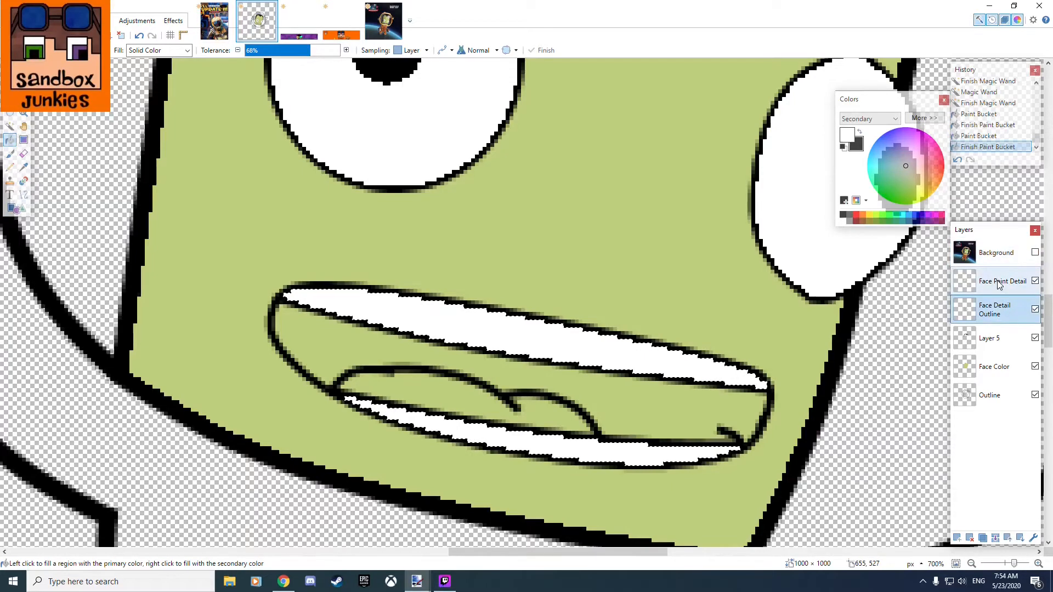
Undo the teeth fills on Face Detail Outline and fill both teeth areas with white on the Face Paint Detail layer.
key(ctrl+z)
key(ctrl+z)
key(ctrl+z)
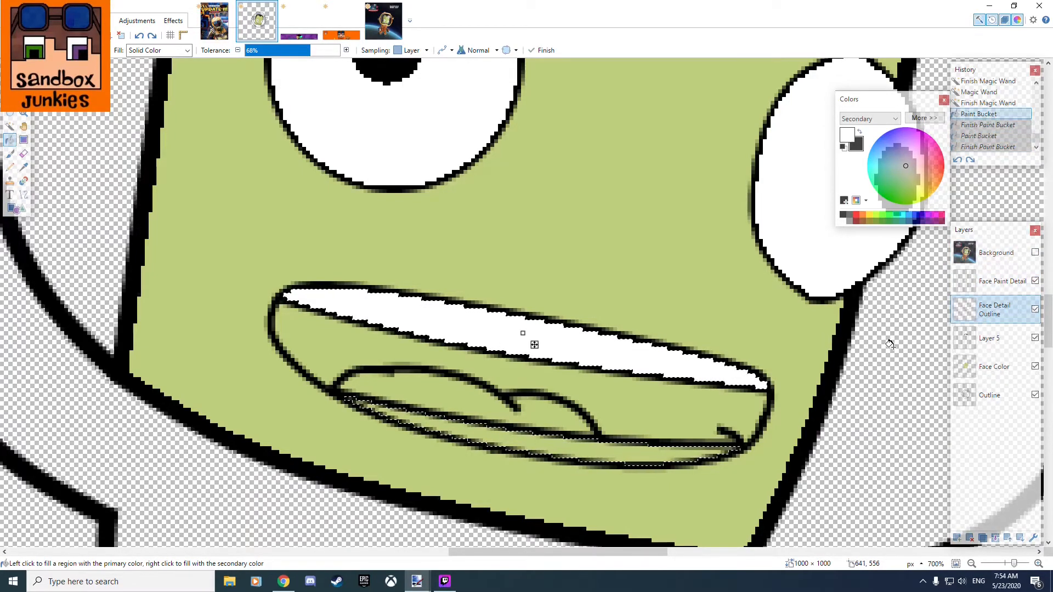
key(ctrl+z)
click(993, 285)
click(566, 348)
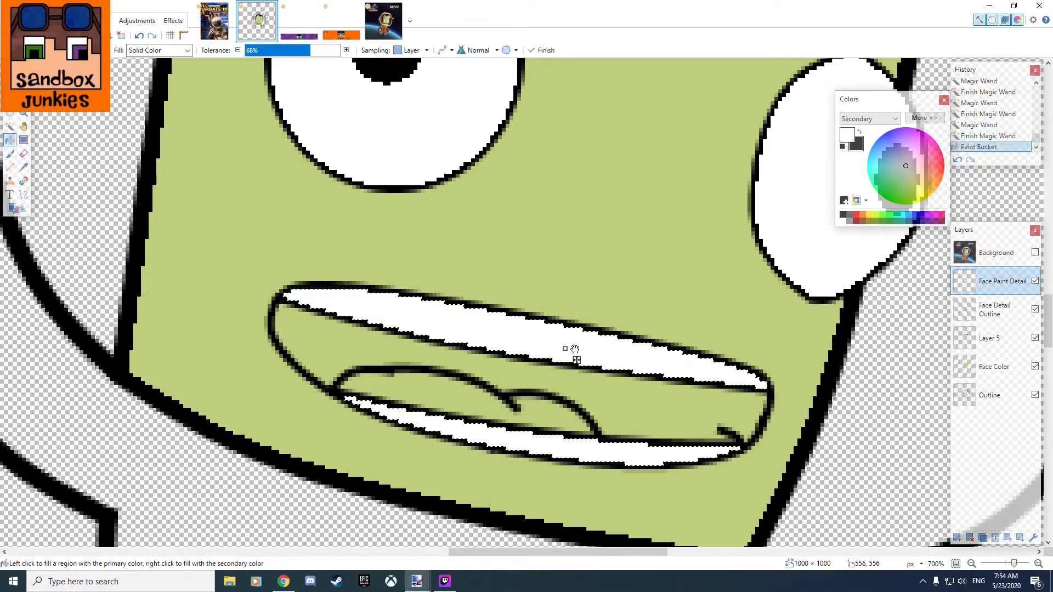
Try to sample a mouth color from the reference picture with the Color Picker while Face Detail Outline is active.
click(995, 309)
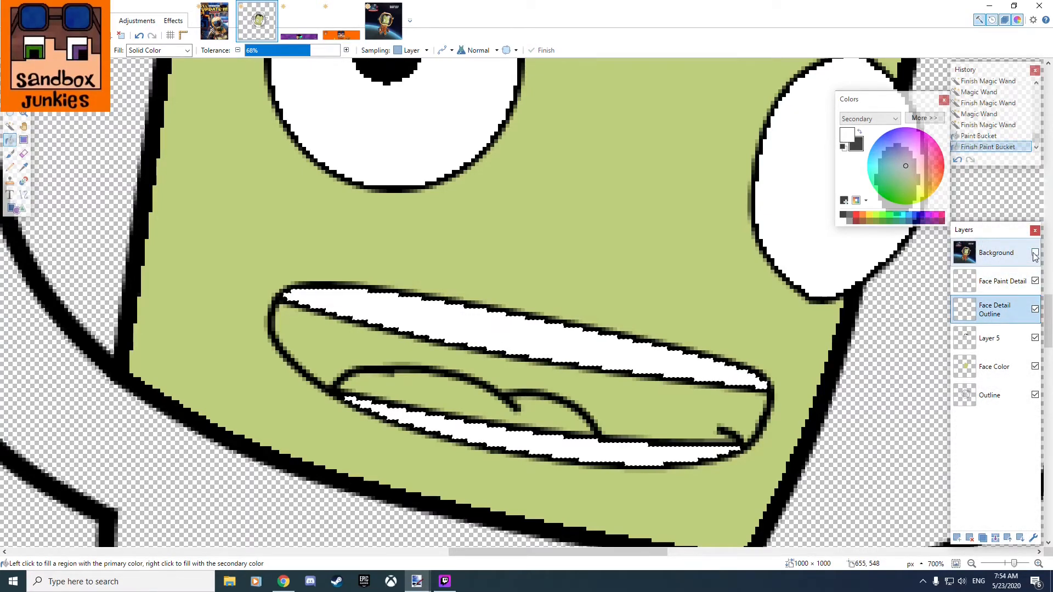
click(1035, 253)
click(23, 166)
drag(466, 209, 310, 180)
click(504, 373)
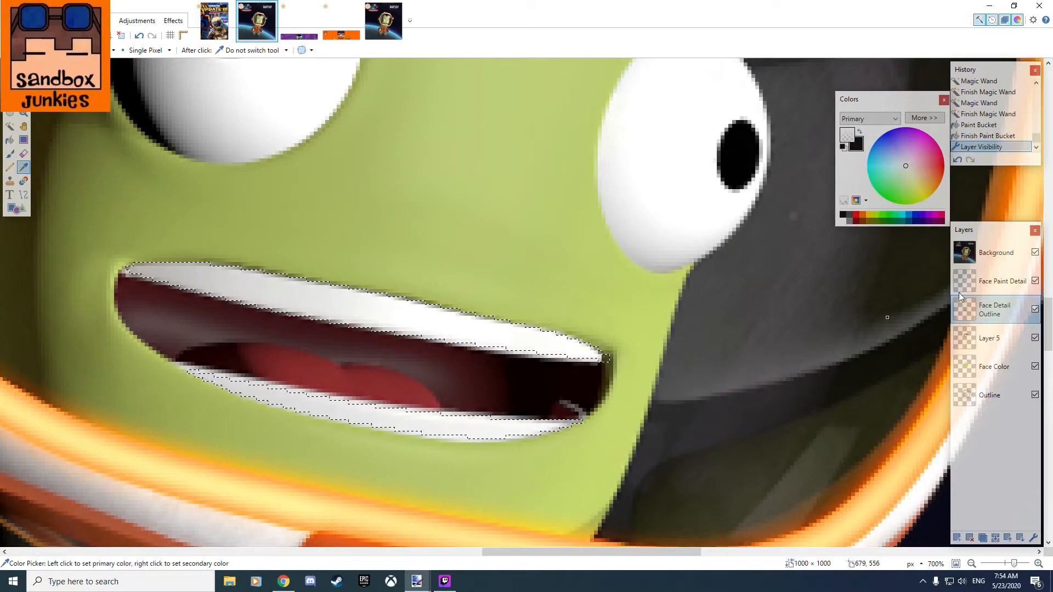
click(1002, 282)
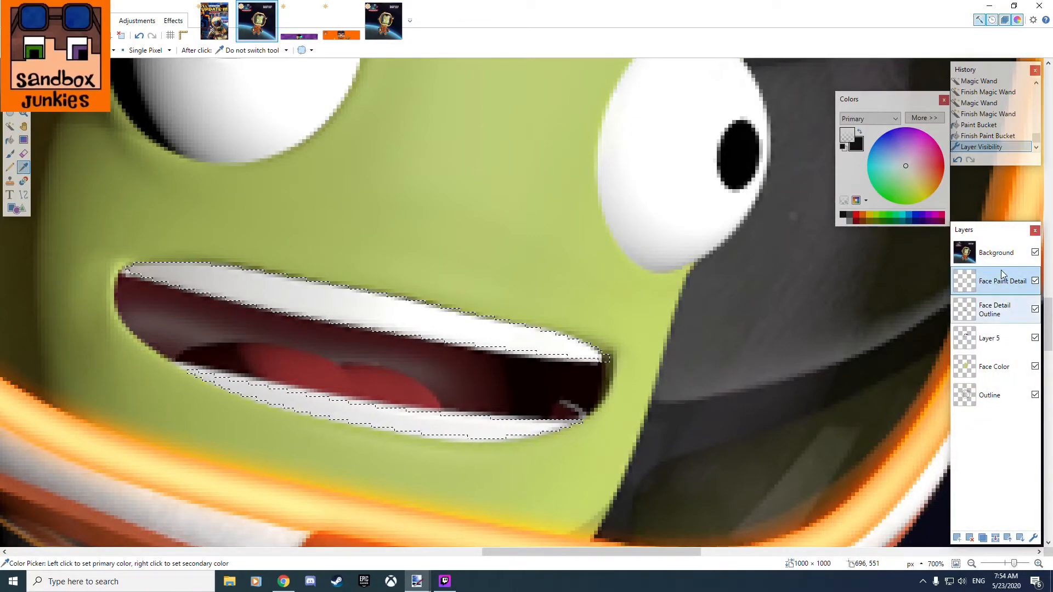
click(1036, 252)
drag(530, 320, 757, 335)
Select the mouth interior around the tongue with the Magic Wand on the Face Detail Outline layer.
click(11, 128)
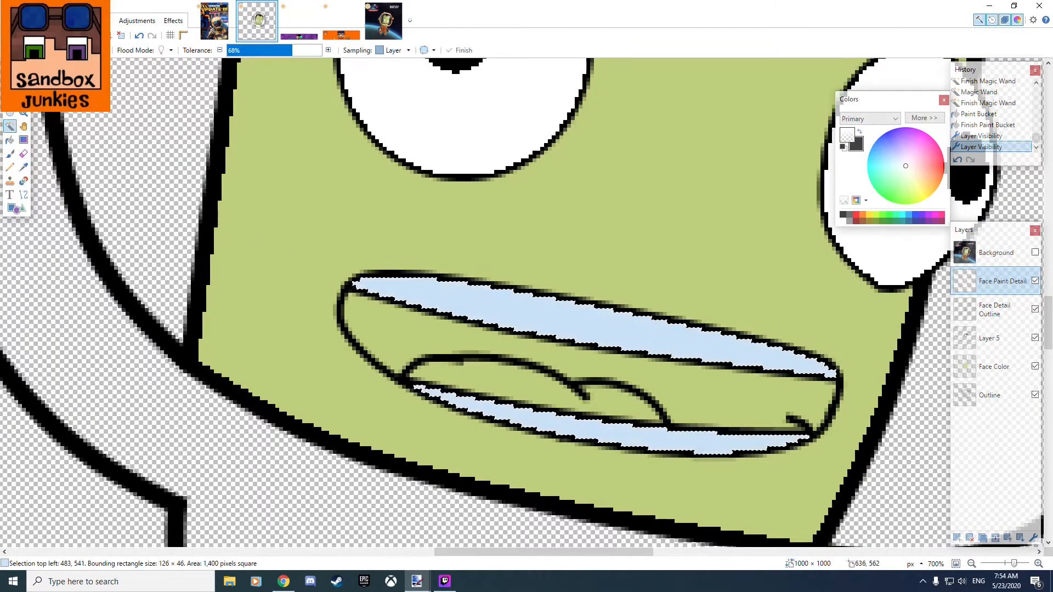
click(979, 310)
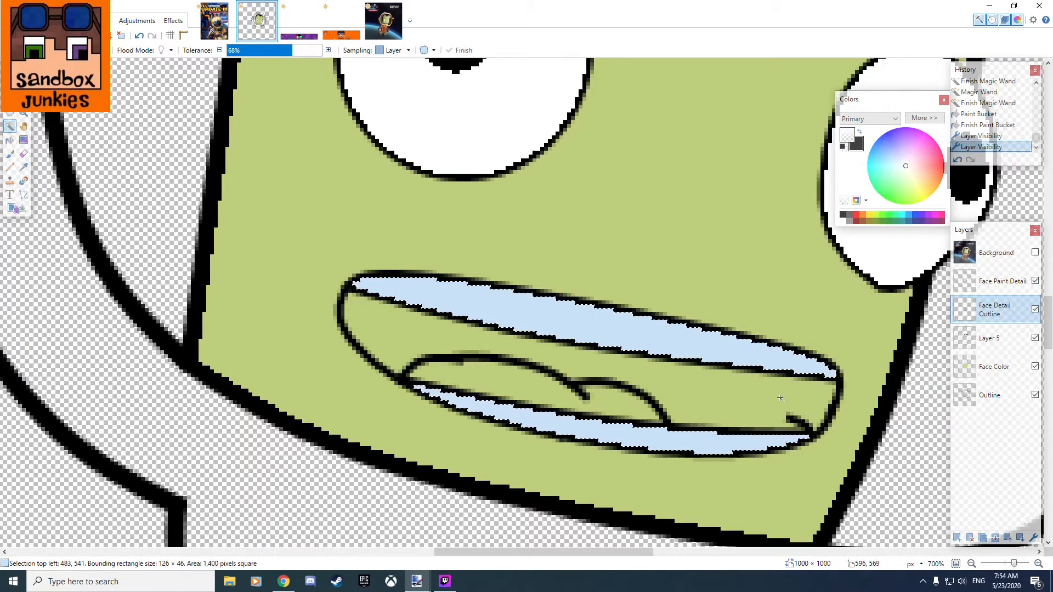
click(741, 398)
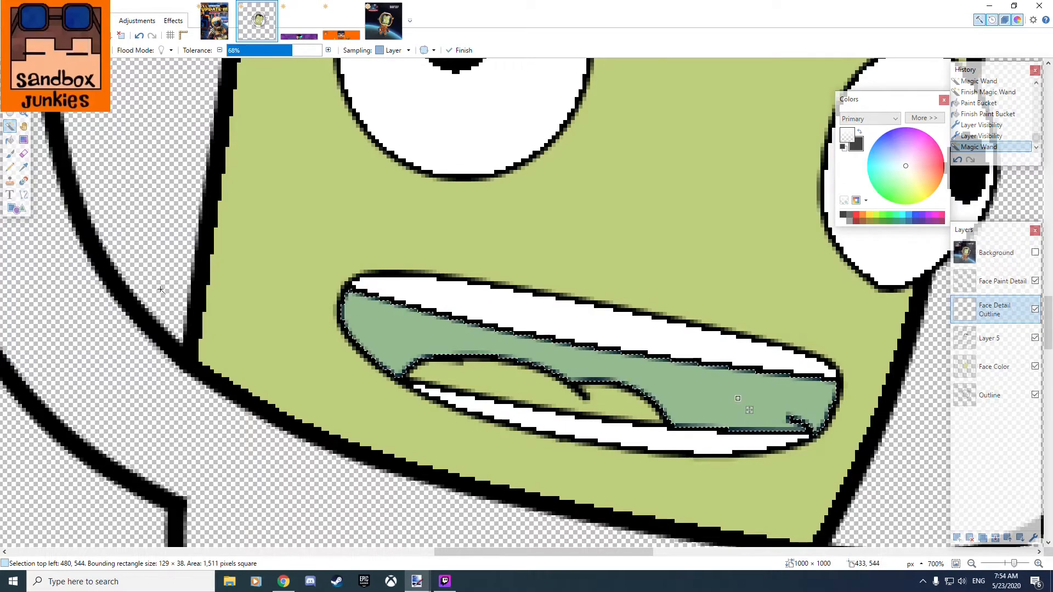
Try to fill the selected mouth interior on the Face Paint Detail layer with the current primary color.
key(f)
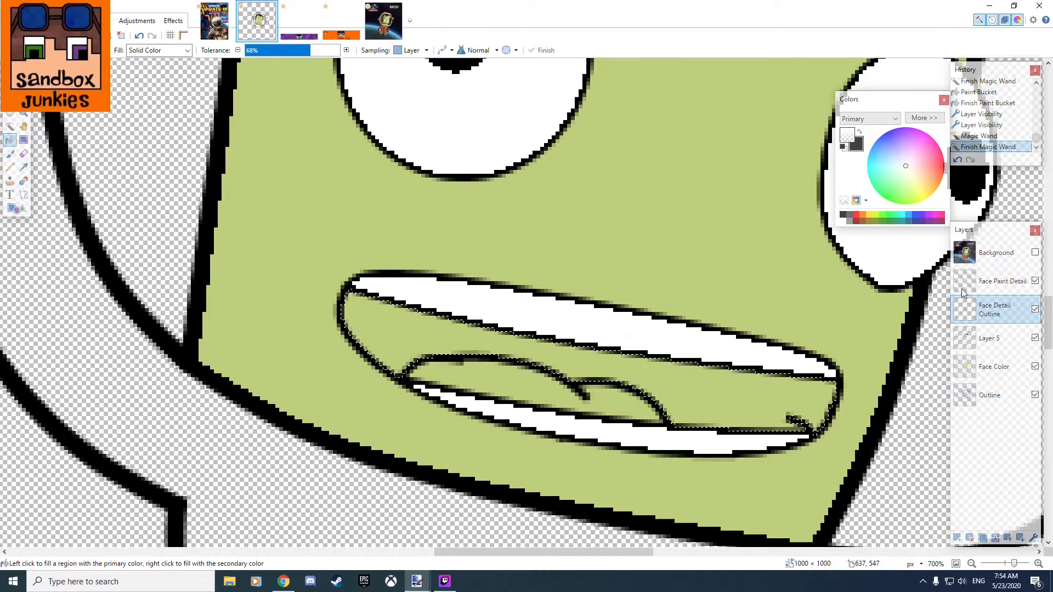
click(997, 286)
click(699, 397)
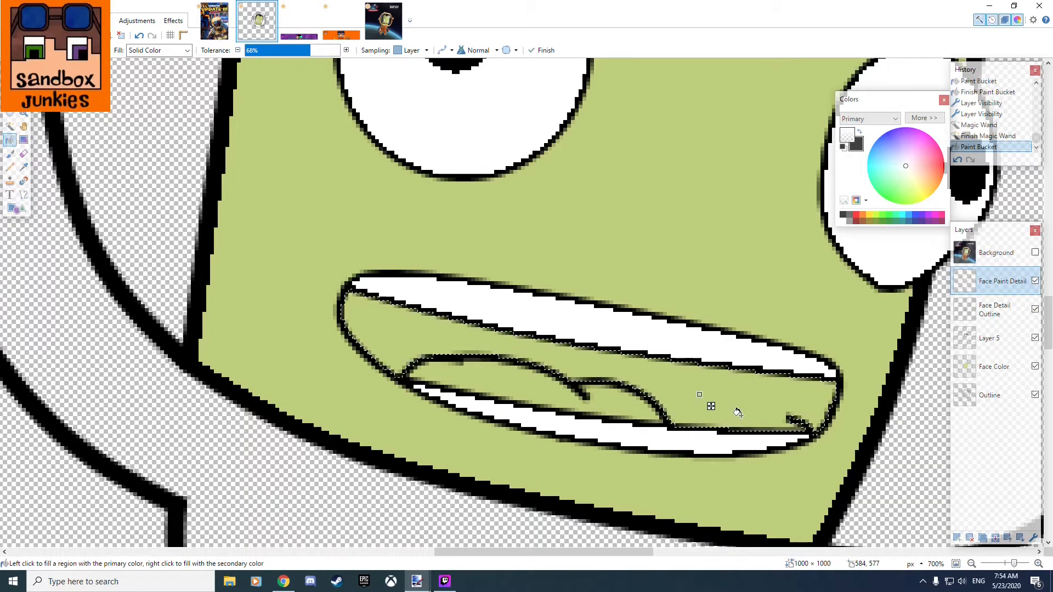
Make the Background layer active and visible, and sample the dark maroon inside the mouth as primary color.
click(1004, 257)
click(1005, 258)
key(k)
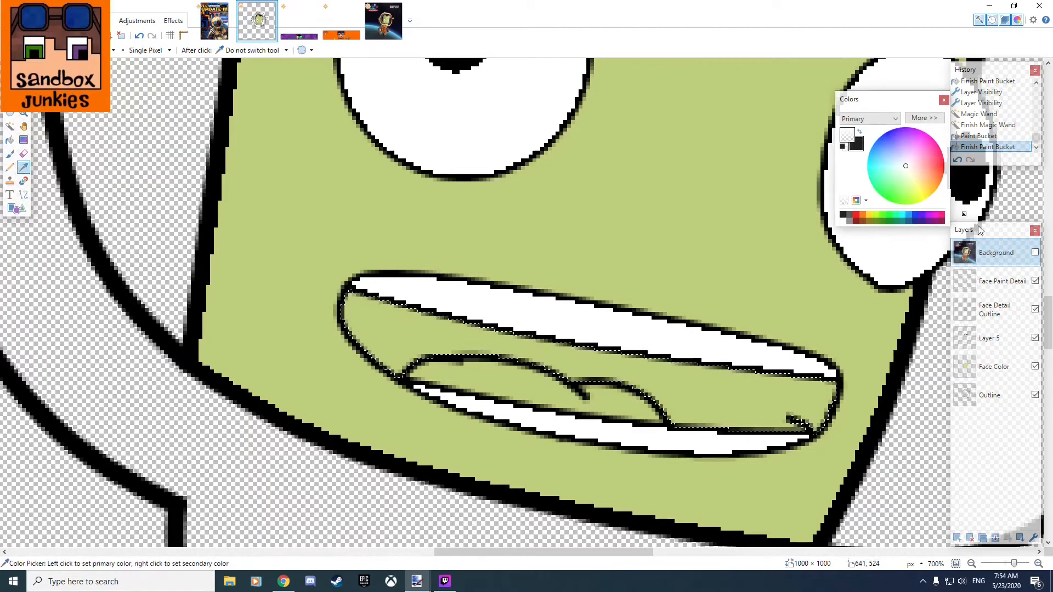
click(1033, 253)
click(729, 391)
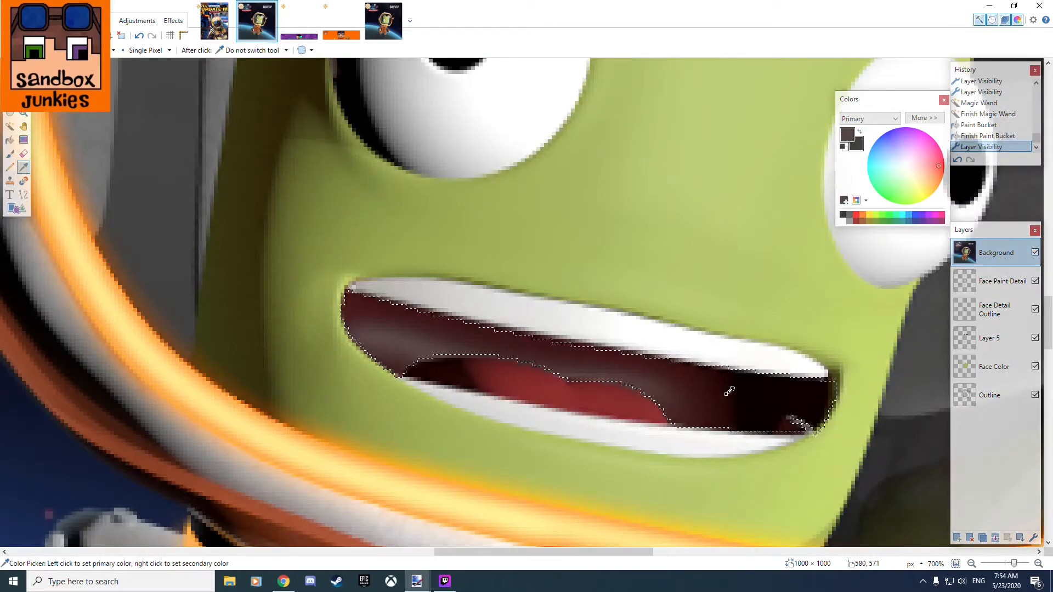
Hide the Background layer and fill the selected mouth interior with the sampled dark maroon on the Face Paint Detail layer.
click(1010, 280)
click(1035, 252)
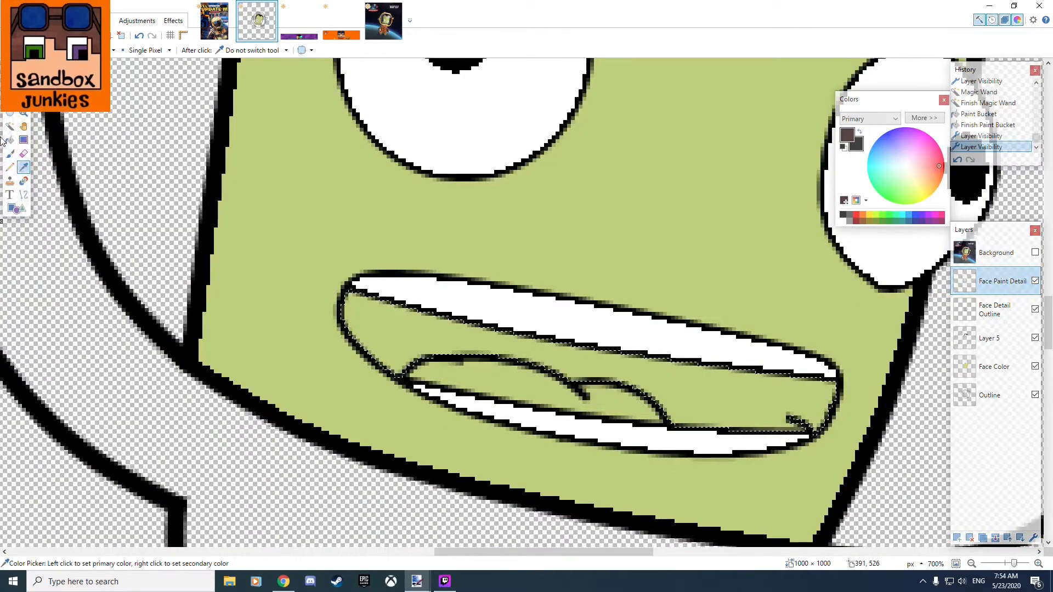
click(9, 139)
click(703, 389)
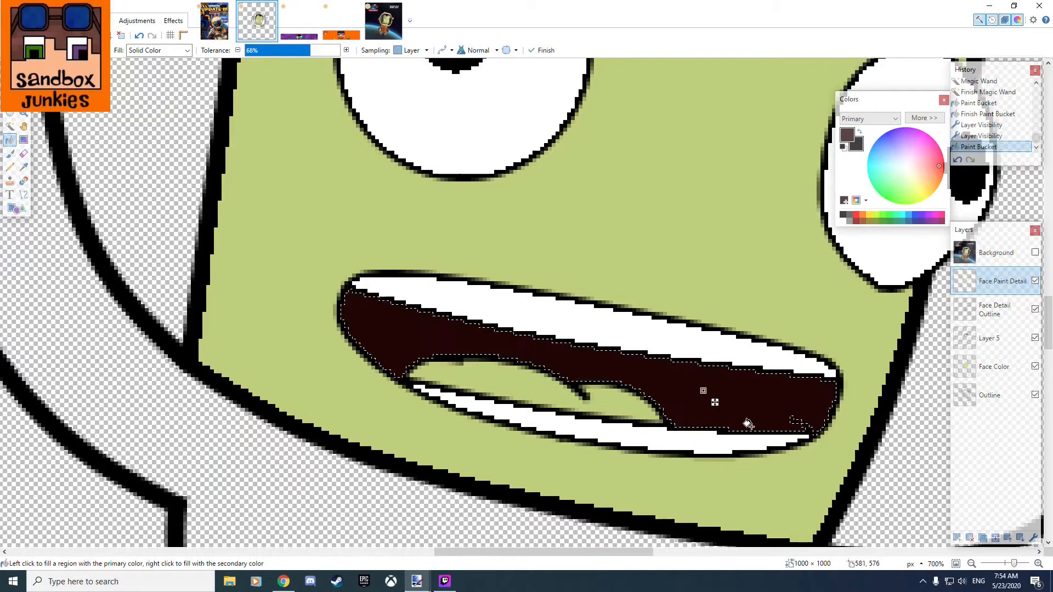
Make the Background layer active and visible, and sample the tongue's red as primary color.
click(992, 253)
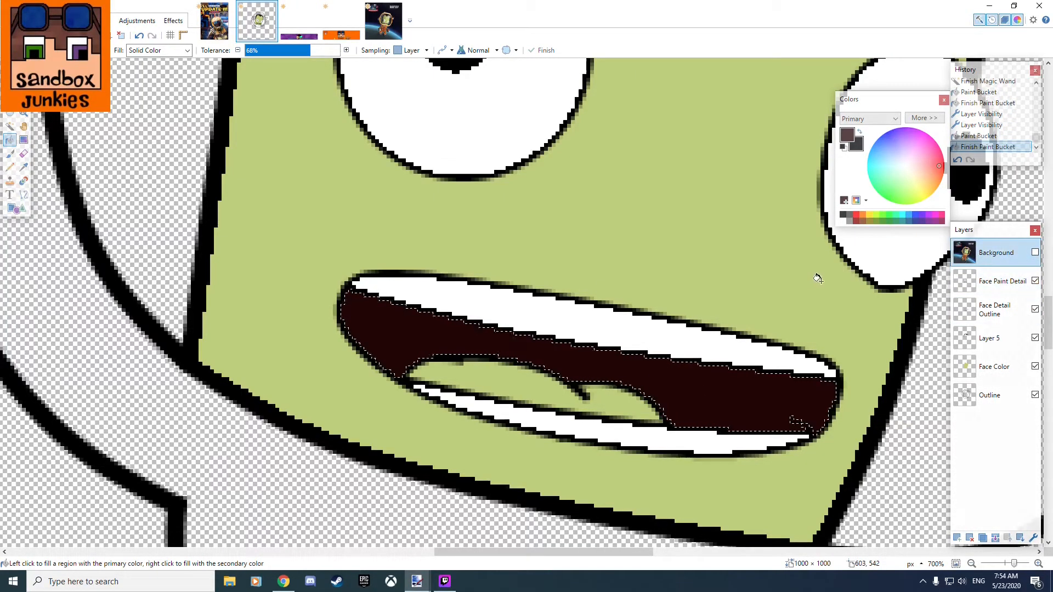
click(1035, 253)
click(24, 167)
click(524, 390)
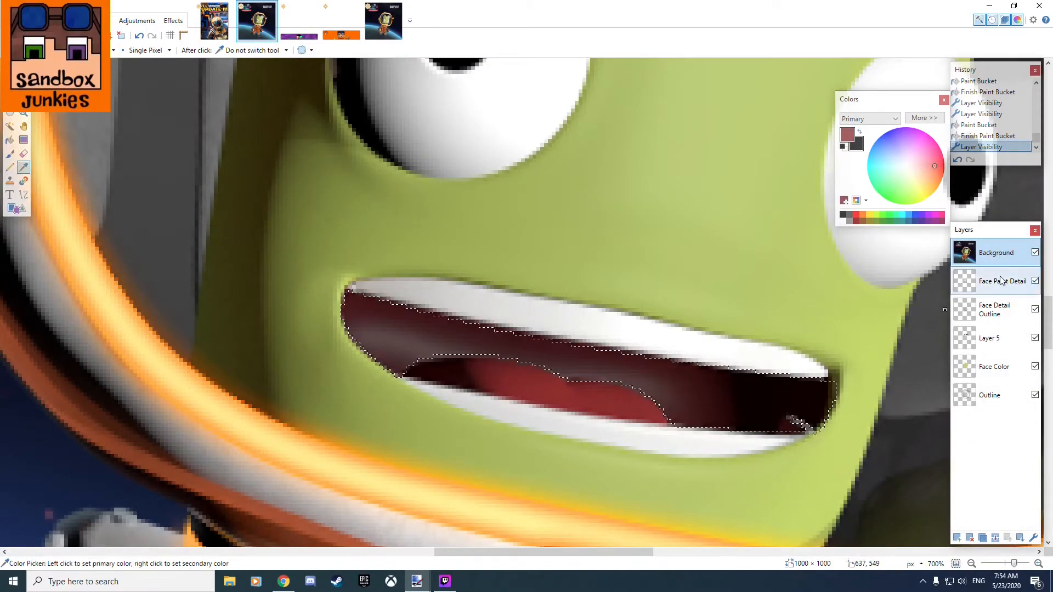
Make Face Detail Outline active and select the tongue area with the Magic Wand.
click(995, 310)
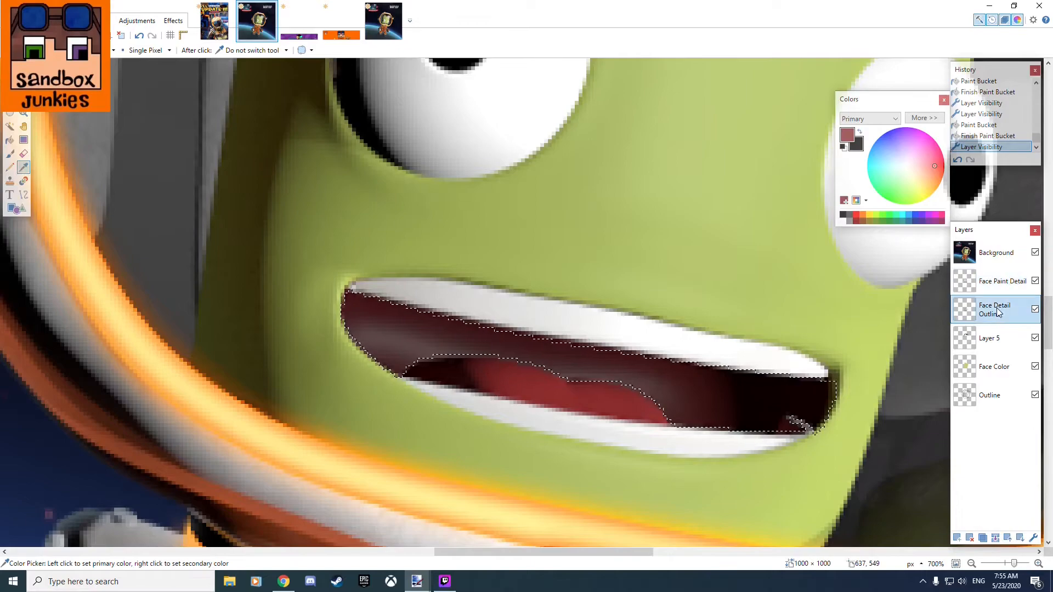
click(999, 281)
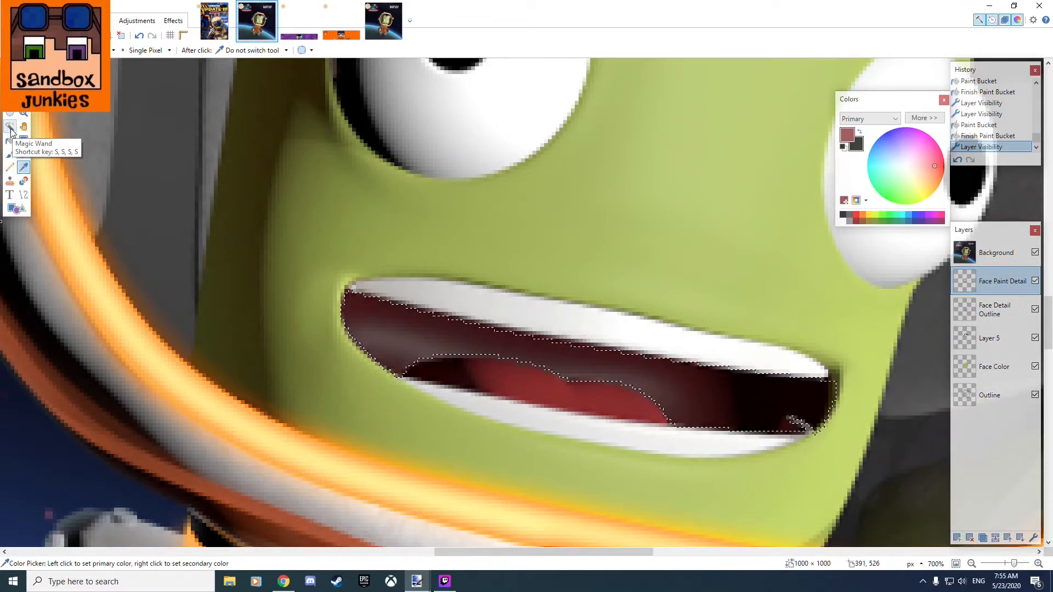
click(996, 310)
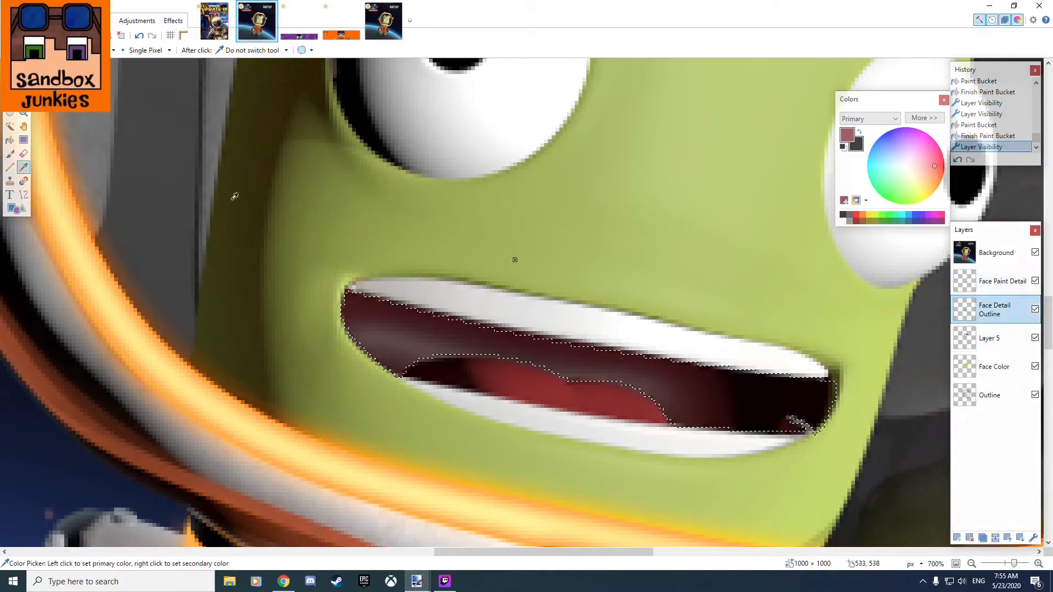
click(10, 126)
click(523, 375)
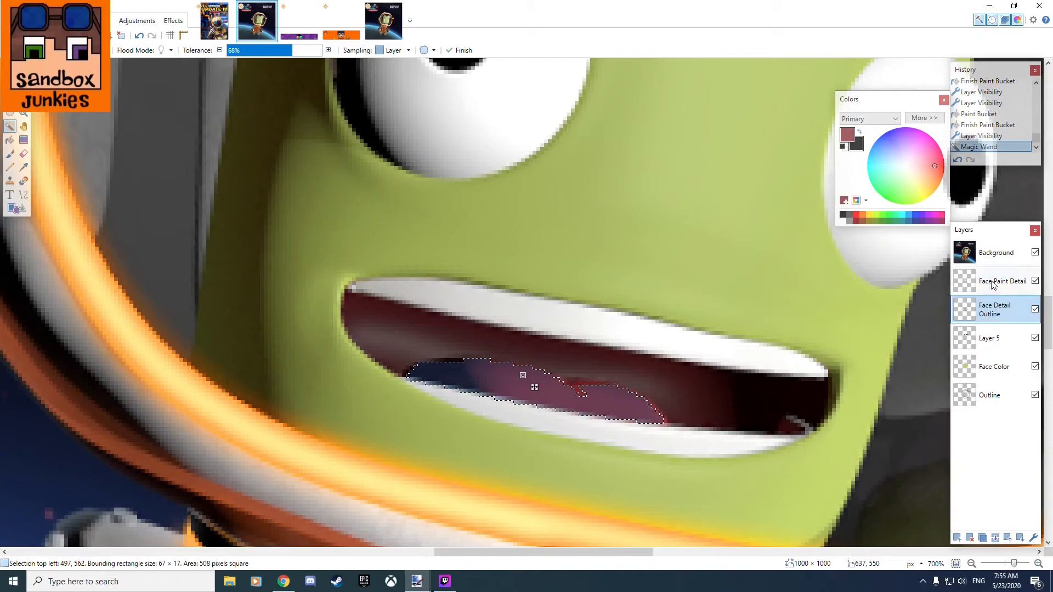
Hide the Background layer and fill the selected tongue with the sampled red on the Face Paint Detail layer.
click(1035, 253)
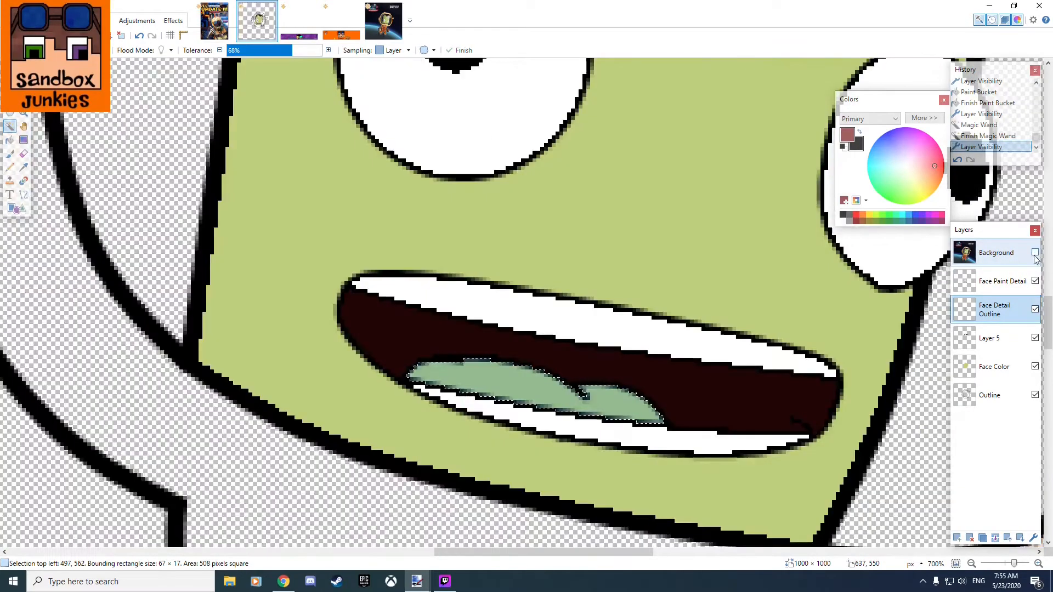
click(9, 140)
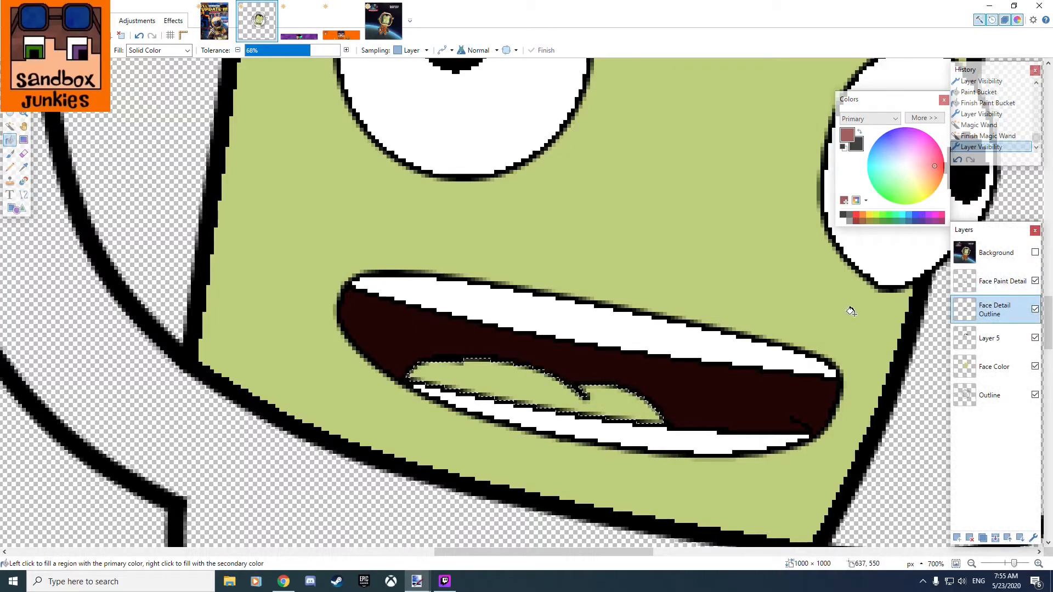
click(998, 281)
click(502, 374)
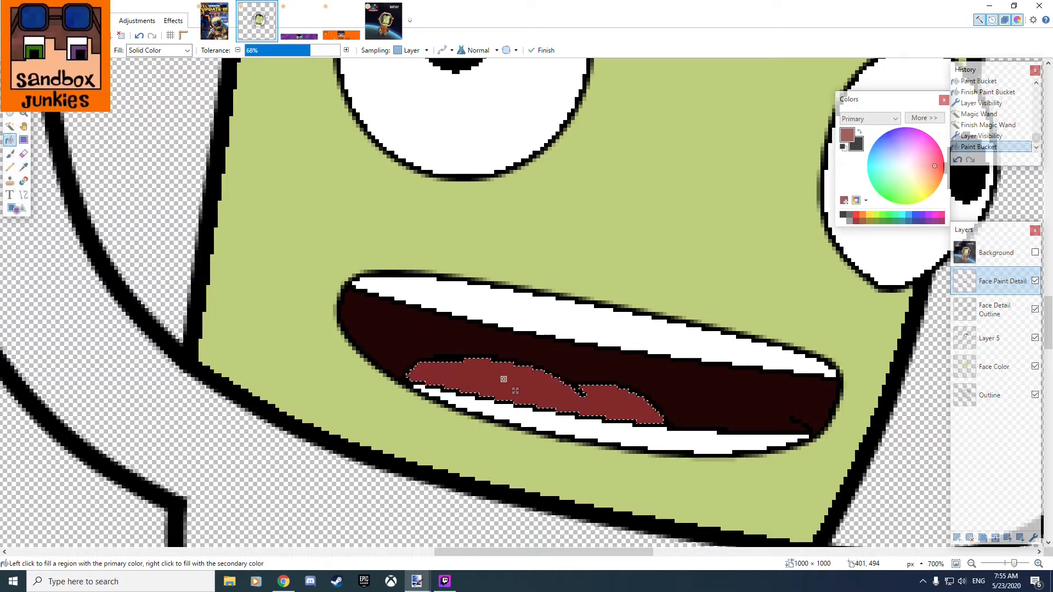
key(s)
scroll(504, 379, down, 8)
drag(483, 308, 396, 325)
scroll(391, 294, up, 3)
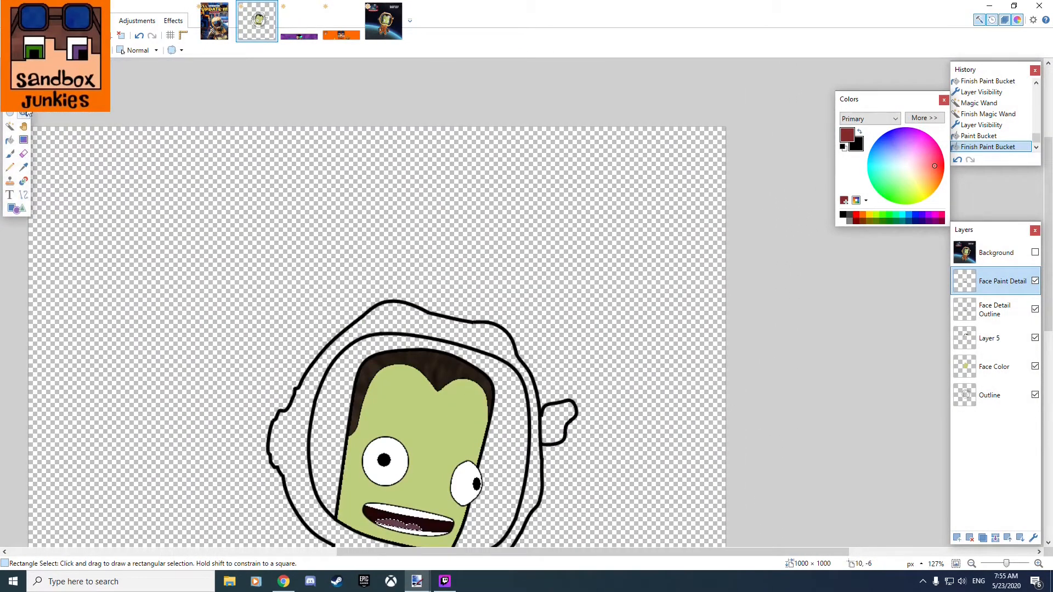
Clear the tongue selection and check the colored face up close and at full helmet view.
scroll(283, 271, down, 2)
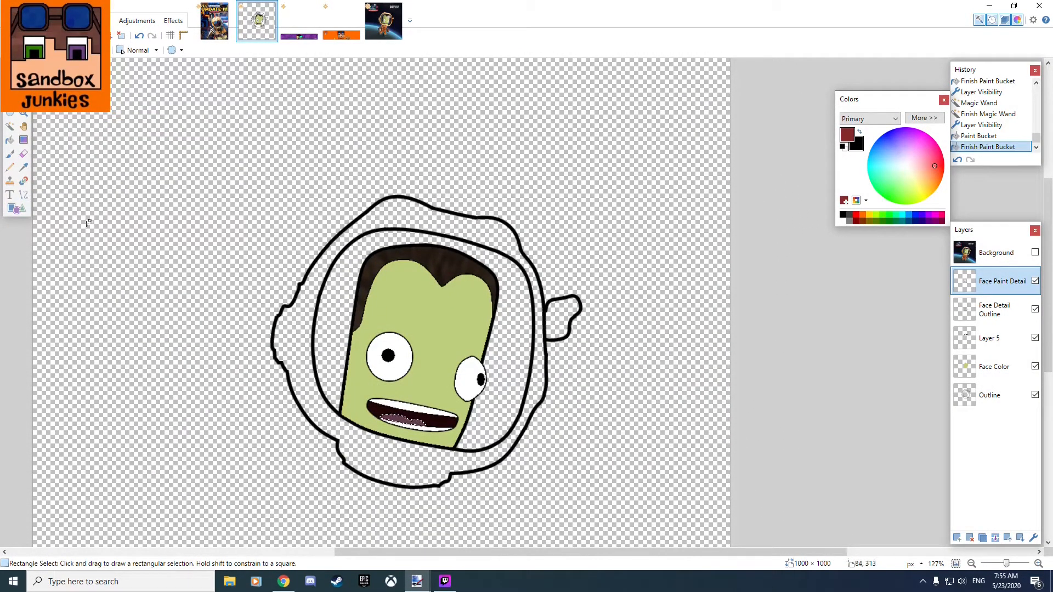
click(135, 295)
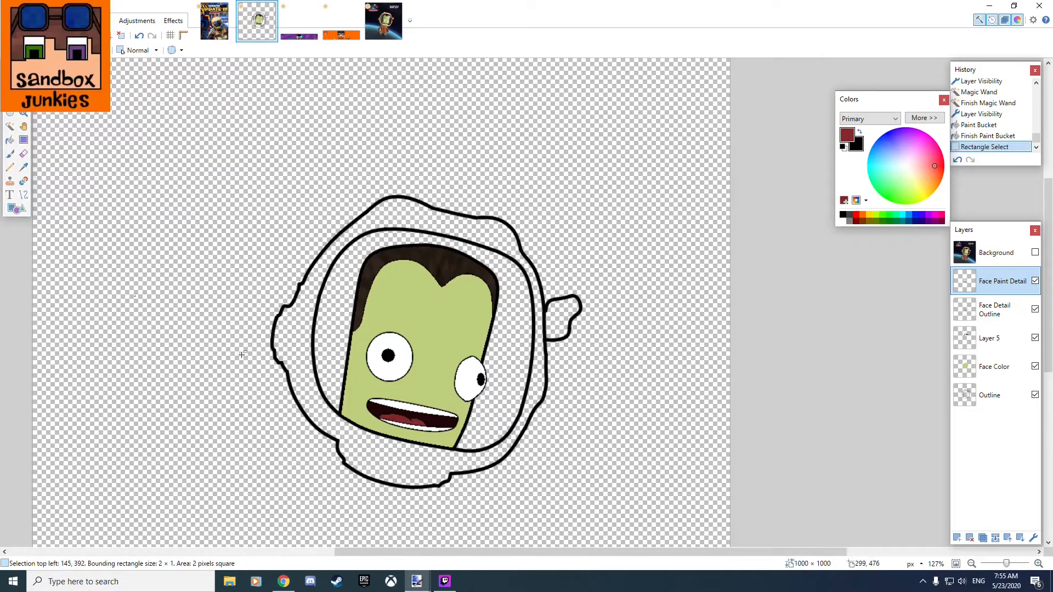
scroll(244, 356, up, 6)
drag(309, 386, 153, 324)
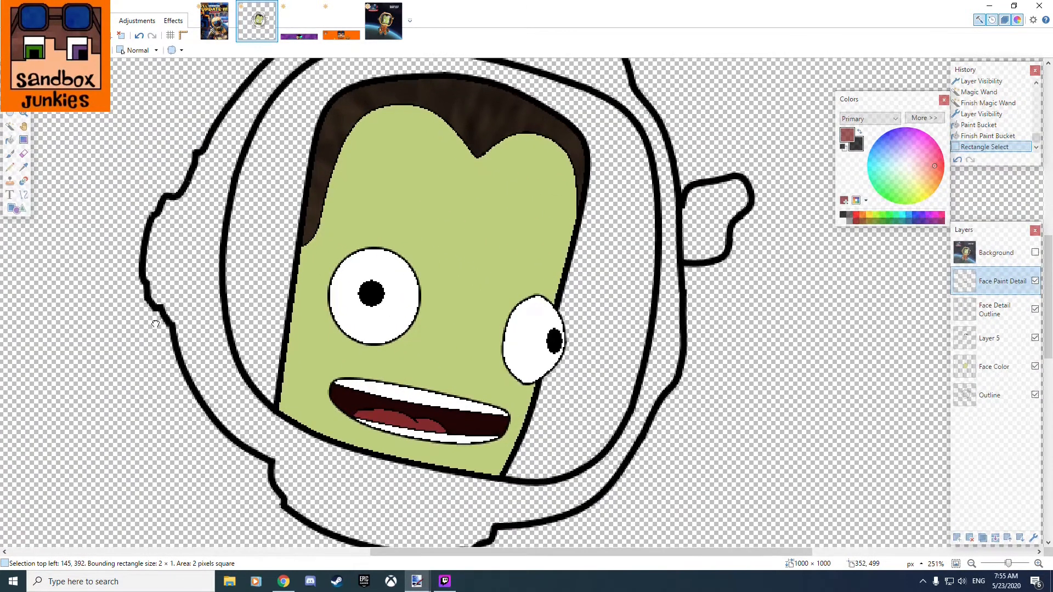
scroll(148, 321, down, 4)
scroll(149, 321, down, 1)
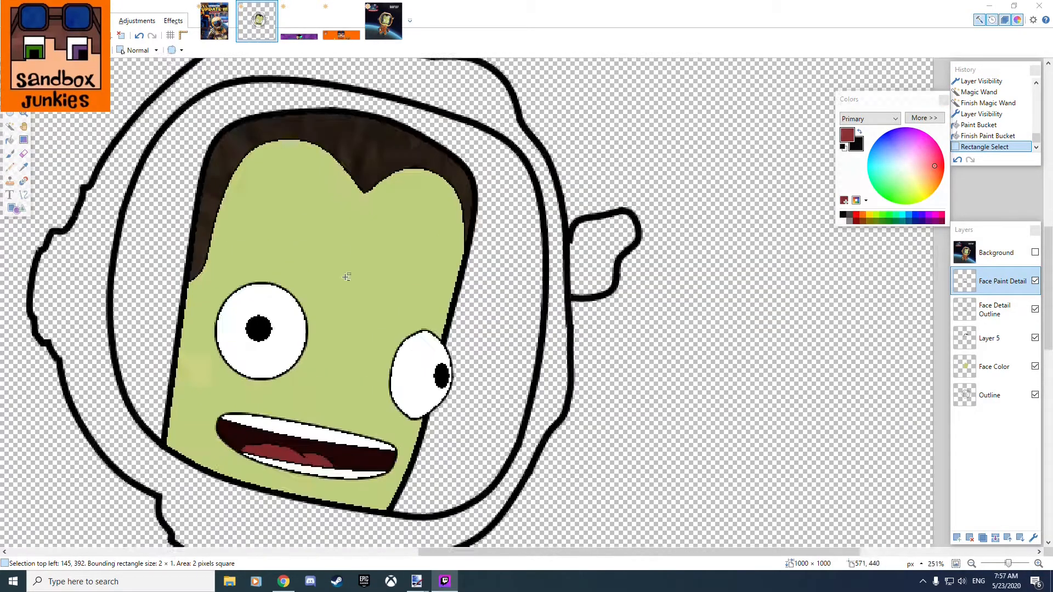
Show the Background layer, move it beneath Outline, and select the inner helmet area around the face with the Magic Wand.
scroll(346, 275, up, 1)
drag(598, 228, 511, 200)
click(990, 395)
click(1035, 253)
drag(996, 253, 995, 398)
click(682, 418)
Add a layer named Inner Helmet Color, fill the selected helmet interior with gray, and place the layer beneath Background.
double_click(985, 366)
text(Inner Helmet Color)
key(Return)
click(256, 254)
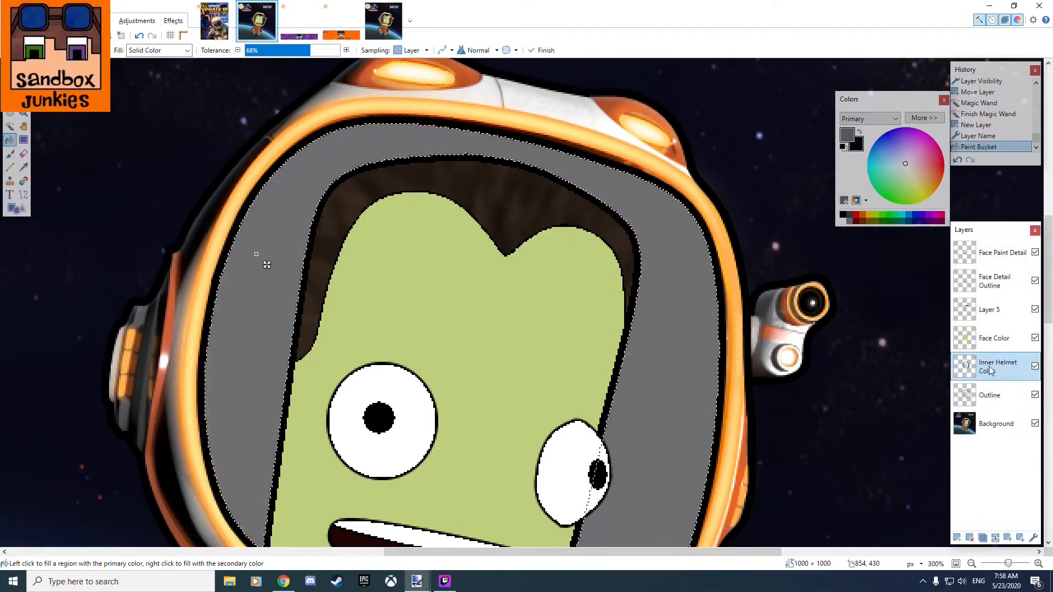
drag(996, 373, 996, 426)
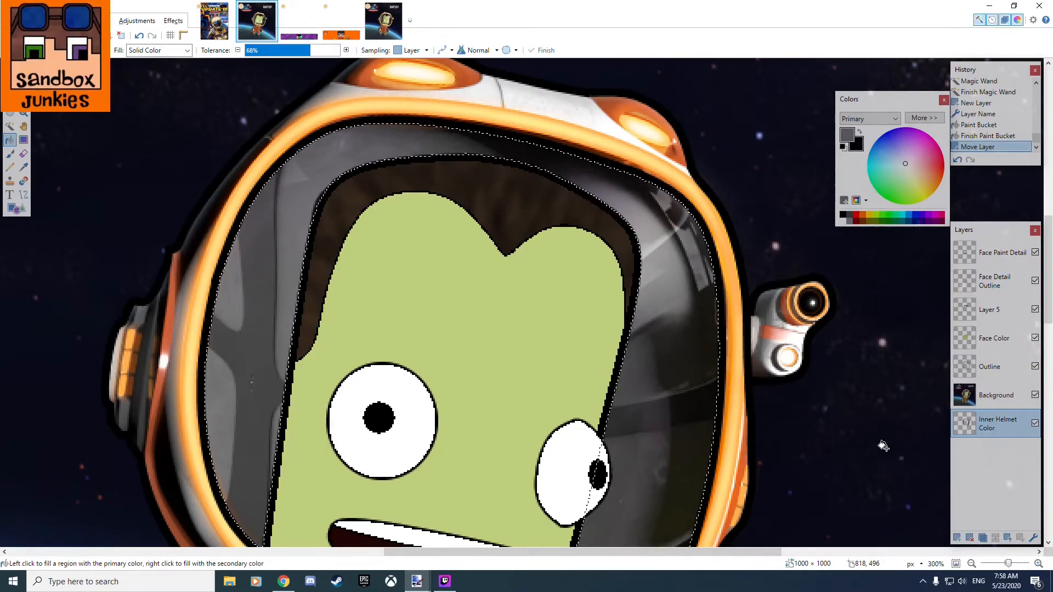
Sample a darker gray from the visor for line drawing and lower the Background layer's opacity.
click(24, 167)
click(257, 341)
click(23, 194)
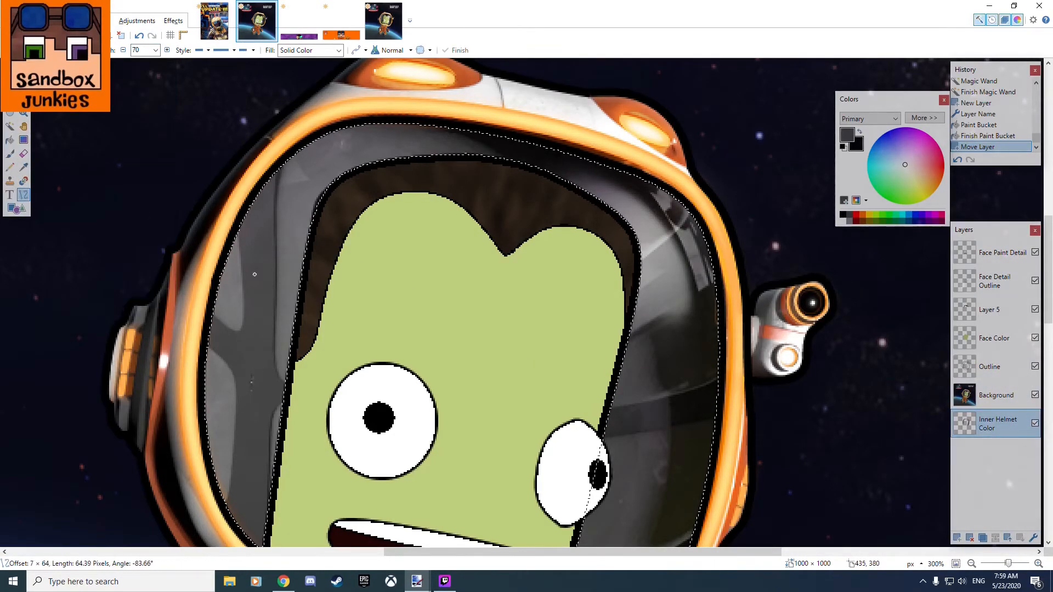
click(996, 395)
double_click(996, 395)
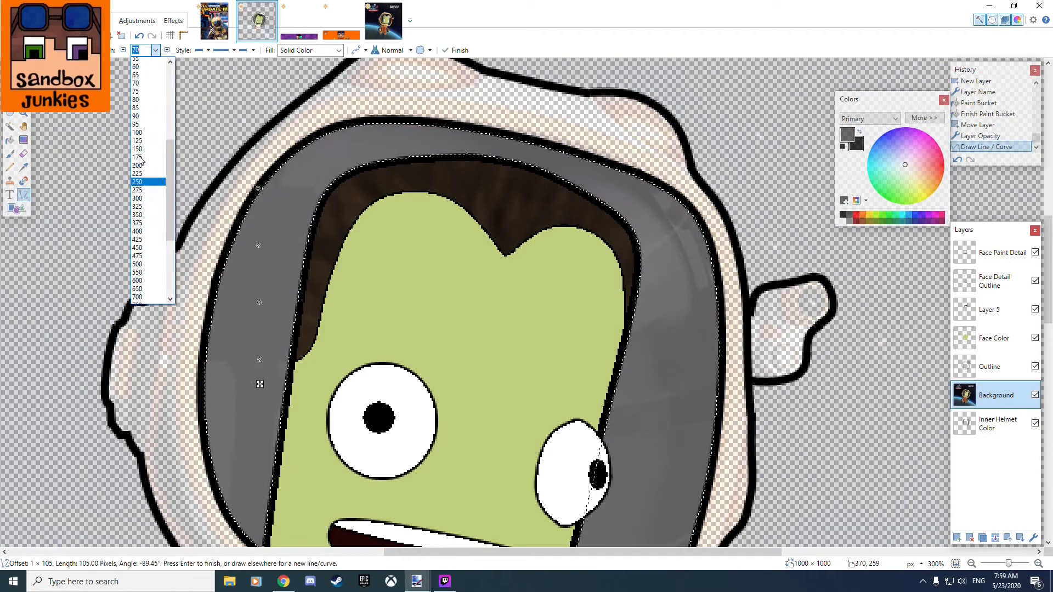
click(144, 181)
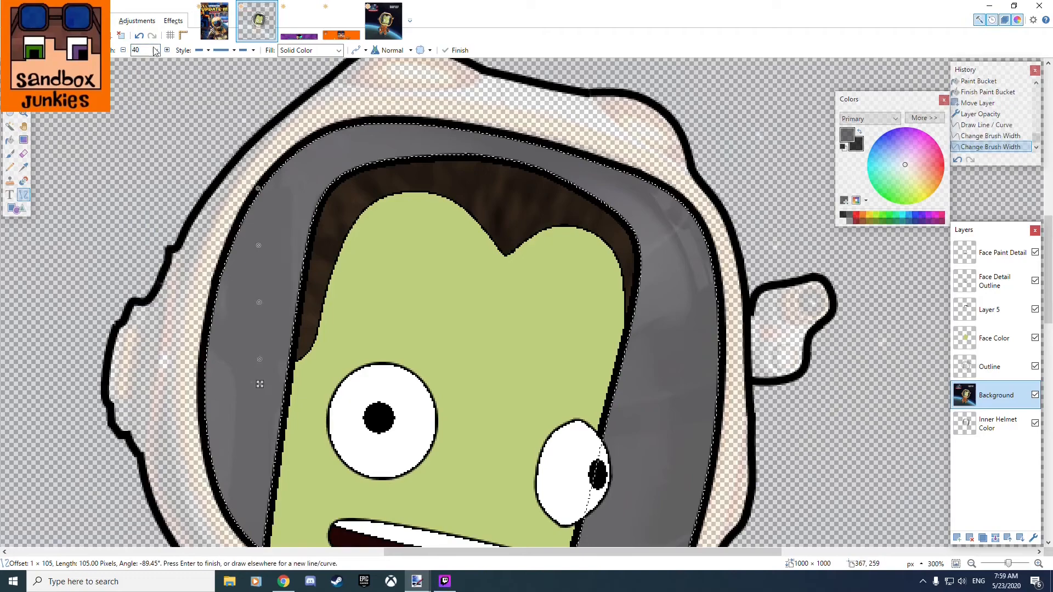
drag(264, 242, 269, 419)
scroll(287, 248, up, 4)
scroll(353, 165, up, 5)
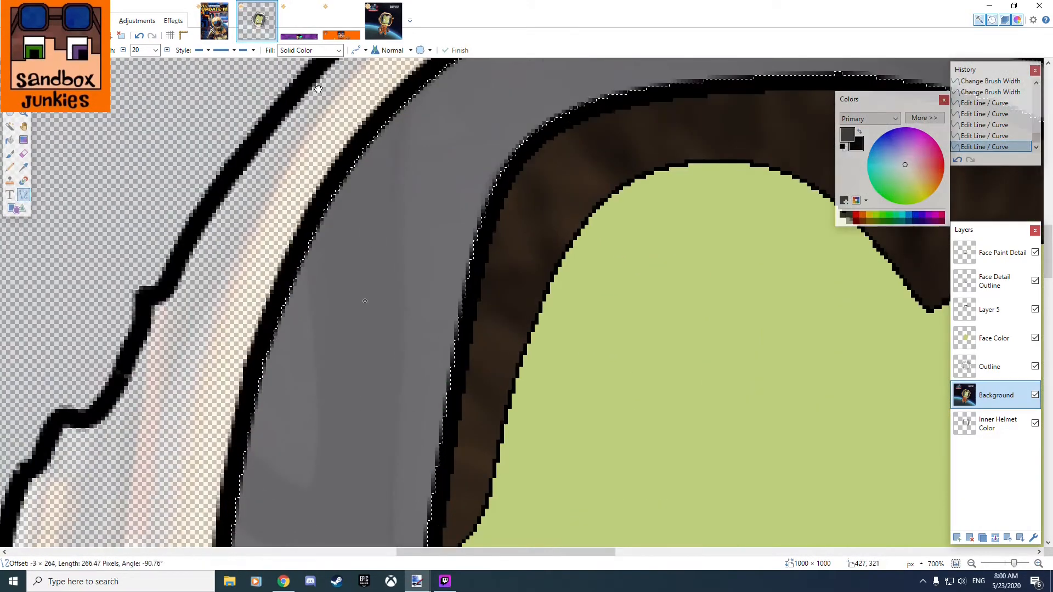
drag(368, 84, 353, 71)
scroll(353, 263, down, 5)
click(1036, 395)
key(ctrl+z)
key(ctrl+z)
key(ctrl+z)
key(ctrl+z)
key(ctrl+z)
key(ctrl+z)
key(ctrl+z)
key(ctrl+z)
Make Inner Helmet Color active and draw dark gray curves of width 20 down the visor's left-hand side.
scroll(865, 376, up, 2)
key(ctrl+z)
key(ctrl+z)
key(ctrl+z)
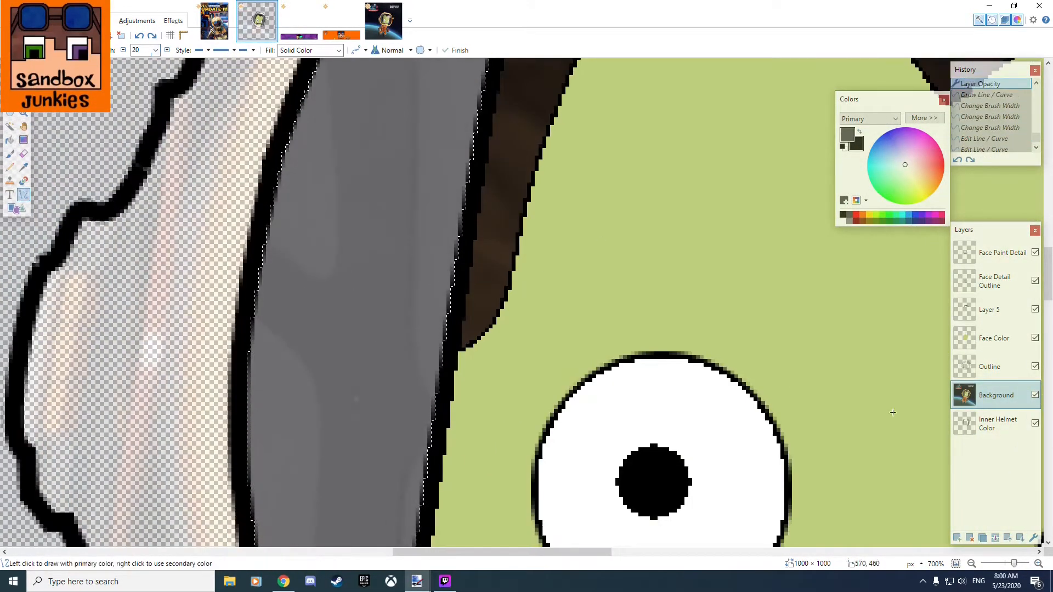
click(998, 424)
drag(356, 165, 373, 406)
scroll(376, 406, up, 7)
drag(351, 316, 333, 138)
drag(339, 197, 347, 186)
Set the brush width to 15 and add a narrower dark gray curve to the shading on the visor's left-hand side.
scroll(351, 187, up, 2)
drag(360, 257, 398, 113)
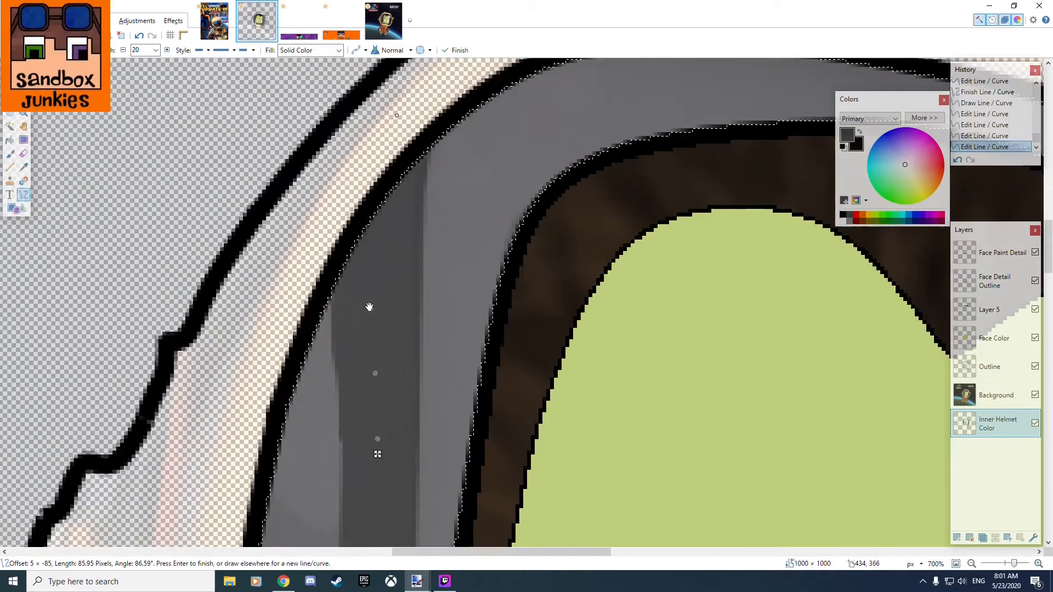
key(Return)
scroll(358, 379, down, 5)
scroll(494, 348, down, 4)
scroll(219, 236, up, 4)
mouse_move(384, 169)
mouse_down()
mouse_move(595, 353)
mouse_move(486, 369)
mouse_up()
click(156, 50)
click(143, 178)
key(Return)
drag(451, 302, 469, 289)
drag(419, 231, 432, 209)
key(Return)
key(Return)
Raise the Background layer's opacity and check the helmet shading by toggling the Inner Helmet Color layer's visibility.
click(1035, 424)
click(1035, 424)
scroll(494, 307, down, 4)
double_click(996, 396)
drag(478, 317, 526, 318)
click(532, 342)
click(1035, 424)
click(1036, 425)
click(1035, 425)
Make Inner Helmet Color active, draw dark gray curved bands across the visor's right-hand side, and hide the Background layer.
scroll(932, 281, up, 3)
drag(683, 316, 466, 368)
key(ctrl+z)
click(997, 425)
drag(712, 317, 451, 373)
scroll(666, 199, down, 1)
drag(665, 199, 673, 436)
drag(687, 227, 536, 357)
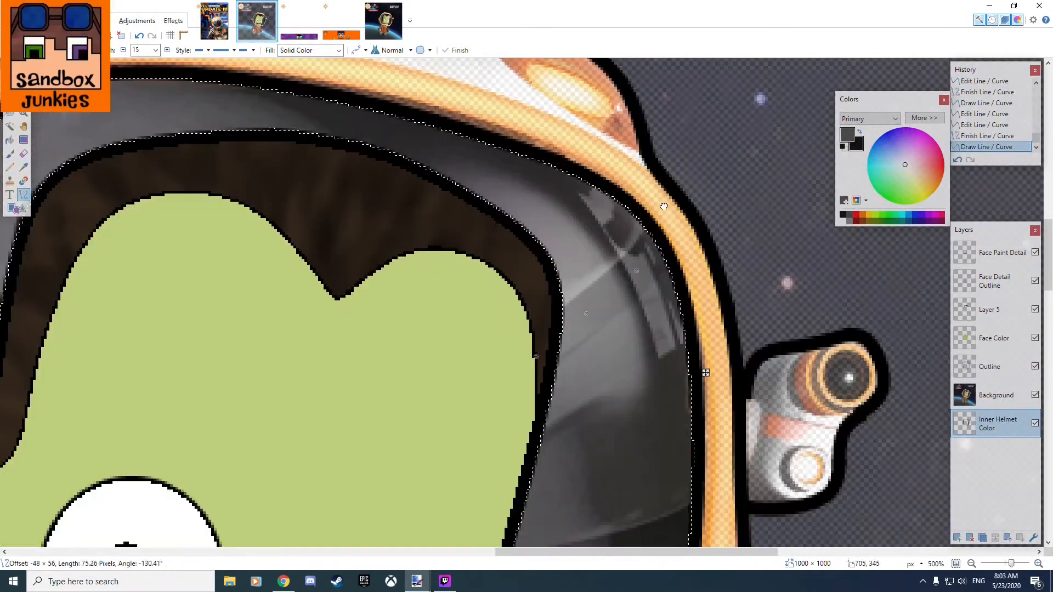
scroll(541, 358, down, 4)
Show the Background layer and add another dark gray band inside the helmet.
scroll(510, 483, up, 4)
drag(714, 283, 504, 354)
scroll(738, 362, down, 6)
click(1036, 395)
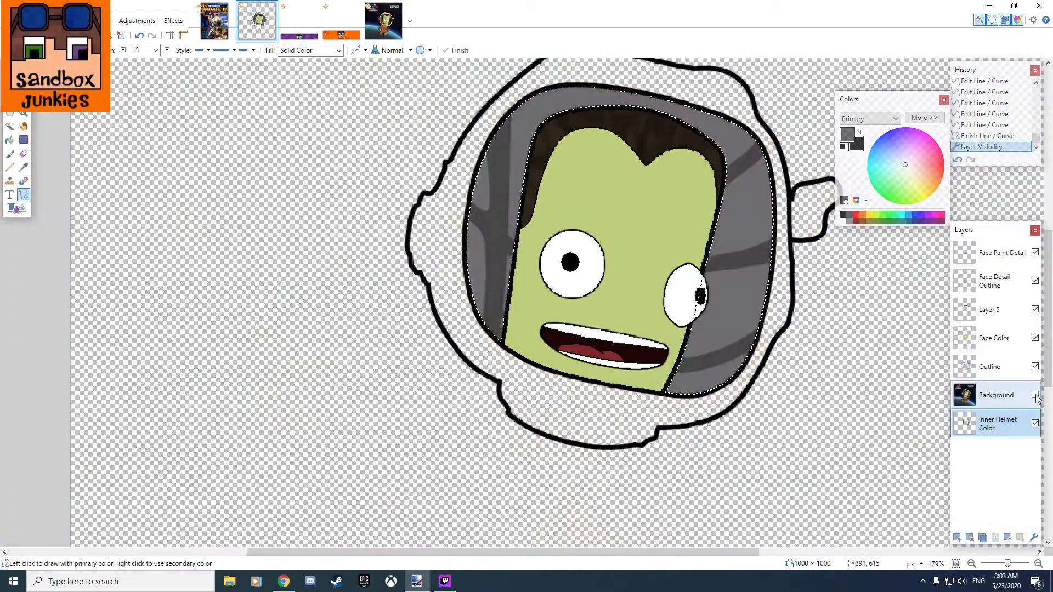
click(1035, 395)
Compare the helmet shading with and without the Background layer, clear the inner helmet selection, and leave Background visible.
scroll(586, 360, up, 6)
drag(494, 159, 496, 322)
drag(576, 189, 494, 291)
scroll(496, 322, down, 5)
click(1035, 395)
scroll(728, 376, down, 3)
click(1036, 395)
double_click(1035, 395)
click(1035, 395)
scroll(768, 362, up, 3)
scroll(631, 362, down, 5)
key(ctrl+d)
key(s)
click(1035, 395)
scroll(537, 233, up, 7)
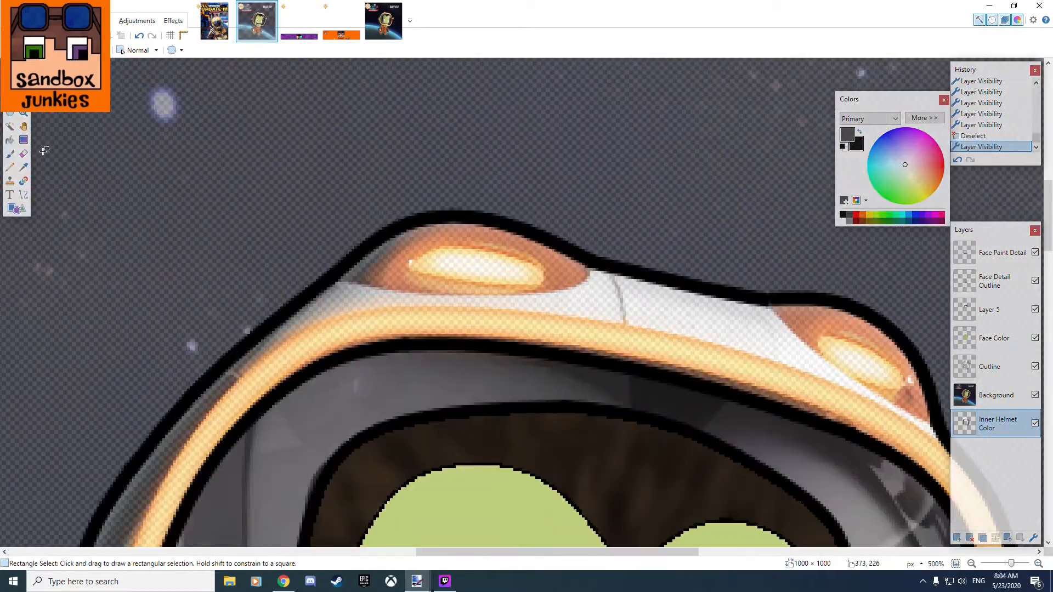
Set the line width to 2 and the color to black, and add a layer named Helmet Detail Outline above Outline.
click(139, 65)
click(843, 215)
click(992, 368)
click(957, 538)
double_click(992, 371)
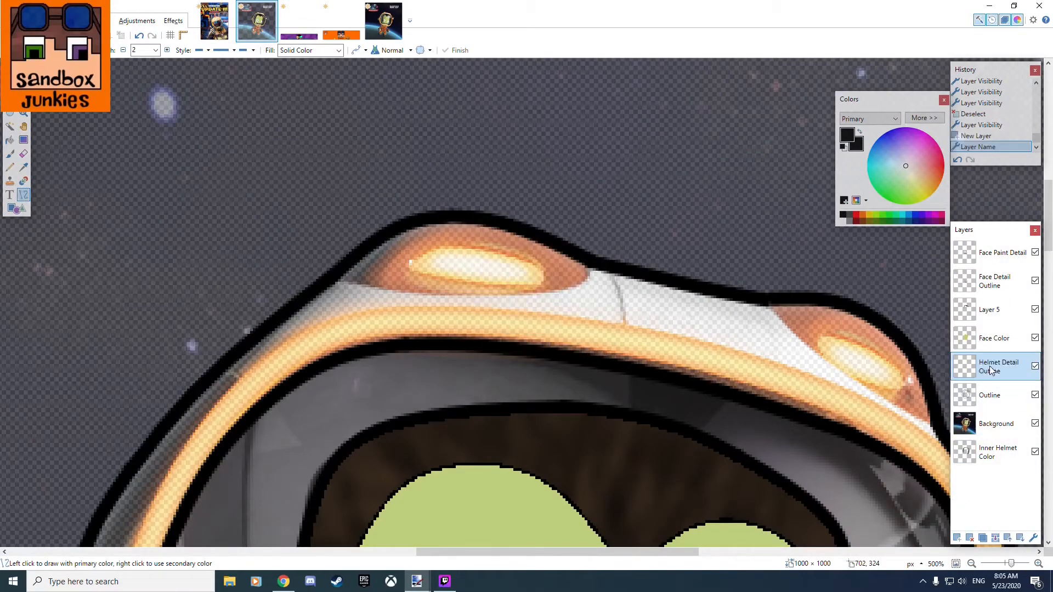
Trace the lower edge of the larger orange light on top of the helmet with a curved black line.
drag(328, 281, 591, 261)
drag(504, 268, 553, 291)
drag(415, 274, 412, 292)
drag(520, 286, 521, 288)
Trace the outer edge of the yellow-orange visor rim across the helmet's upper section with a curved black line.
drag(384, 329, 496, 285)
drag(218, 346, 635, 265)
drag(496, 292, 444, 243)
drag(357, 319, 307, 288)
Continue tracing the outer edge of the yellow-orange visor rim down the helmet's left-hand side with curved black lines.
drag(178, 403, 510, 131)
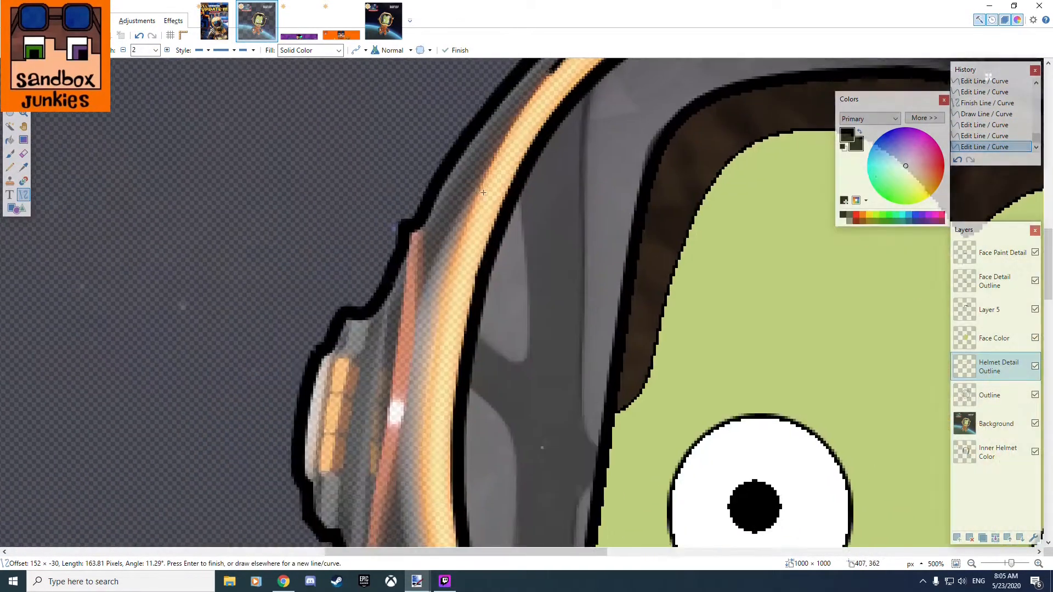
drag(481, 283, 461, 274)
scroll(548, 165, up, 2)
drag(646, 546, 541, 170)
scroll(576, 295, up, 2)
drag(641, 115, 598, 134)
drag(685, 292, 614, 285)
drag(601, 165, 617, 384)
drag(615, 354, 573, 230)
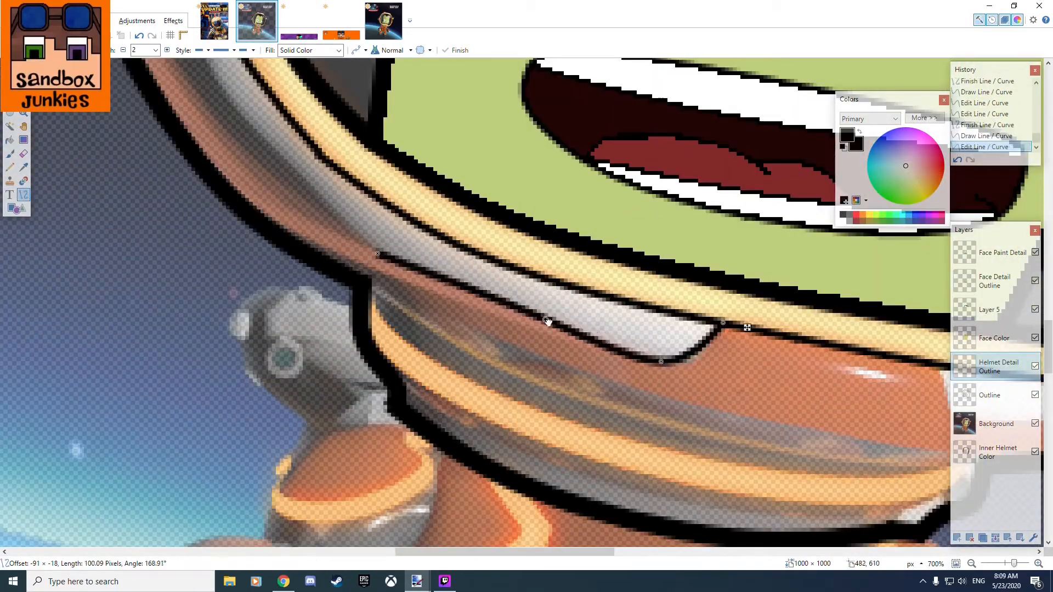
drag(548, 321, 567, 325)
drag(661, 362, 674, 363)
scroll(675, 363, down, 2)
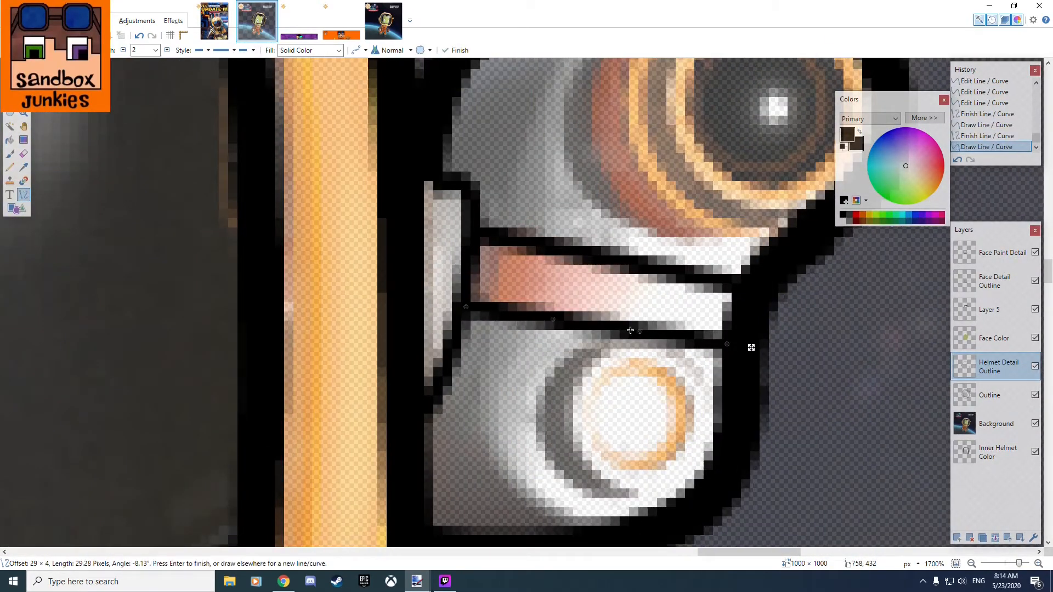
drag(727, 344, 731, 356)
key(ctrl+z)
key(ctrl+z)
key(ctrl+z)
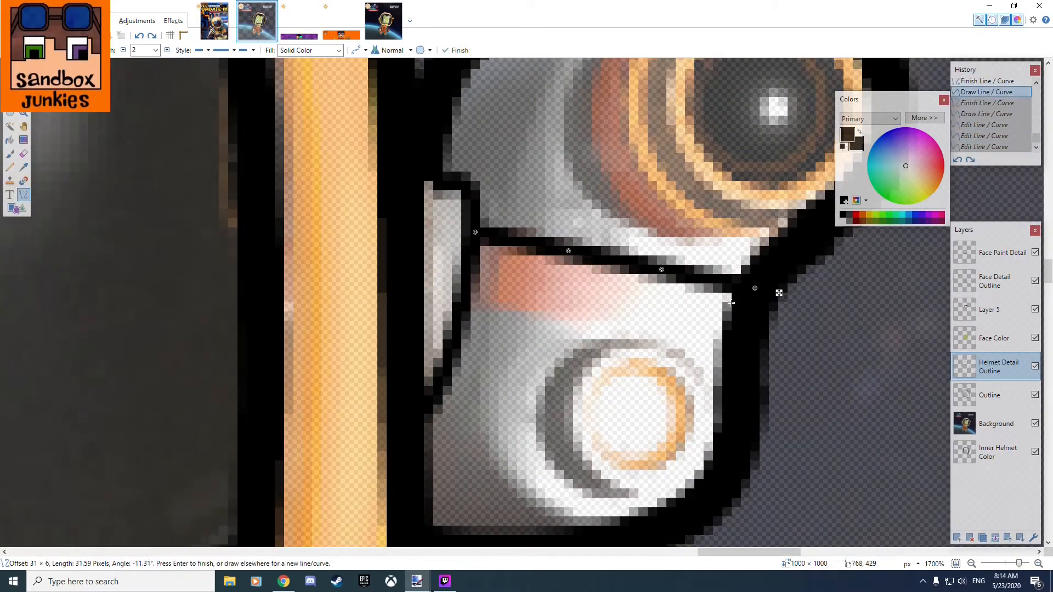
key(ctrl+z)
Trace the upper and lower edges of the red stripe on the helmet's side camera with black lines.
drag(736, 278, 741, 290)
drag(465, 307, 727, 344)
drag(727, 344, 731, 356)
drag(639, 332, 640, 330)
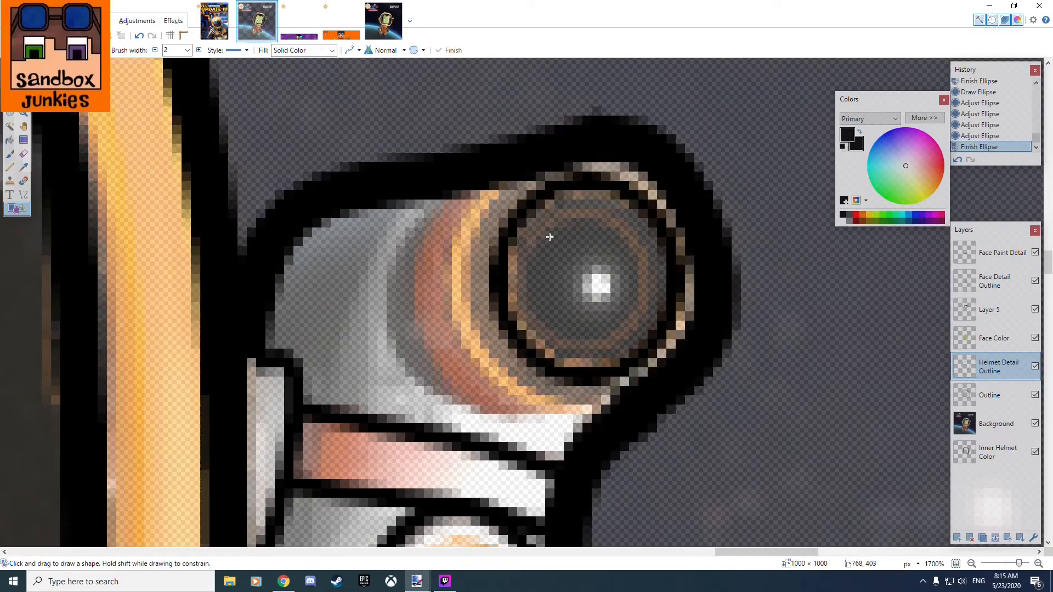
Outline the side camera's upper lens with a black ellipse and trace the ring beside it with a curved line.
drag(526, 208, 641, 345)
drag(647, 281, 653, 281)
key(o)
drag(521, 166, 615, 428)
drag(584, 341, 509, 360)
mouse_move(553, 254)
mouse_down()
mouse_move(471, 258)
mouse_move(589, 408)
mouse_up()
drag(561, 322, 479, 379)
drag(590, 408, 597, 416)
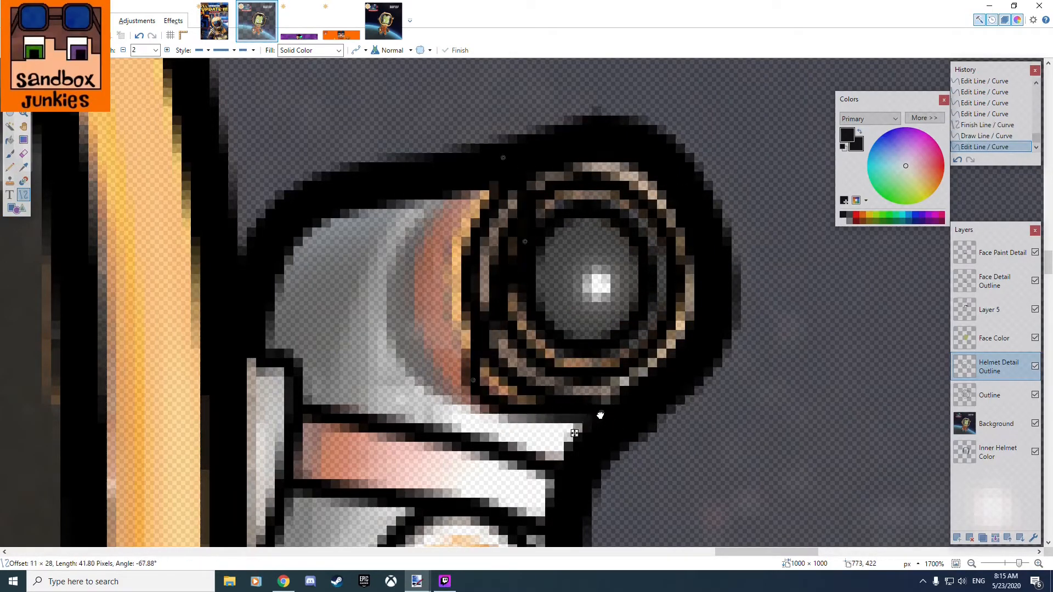
drag(533, 240, 445, 269)
drag(437, 186, 532, 409)
drag(500, 334, 439, 387)
drag(438, 186, 449, 181)
drag(469, 261, 404, 270)
click(383, 22)
scroll(317, 278, right, 10)
click(257, 22)
key(ctrl+z)
key(ctrl+z)
key(ctrl+z)
key(ctrl+z)
key(ctrl+z)
key(ctrl+z)
Trace the outer curve of the orange ring around the upper camera lens in black and check it without the Background layer.
drag(465, 186, 596, 418)
drag(509, 264, 388, 286)
drag(553, 341, 442, 418)
drag(466, 186, 508, 170)
key(Return)
scroll(585, 238, down, 9)
click(1035, 424)
click(1035, 424)
Trace the lower edge of the helmet's red collar and the upper edge of the orange band below it with curved black lines.
scroll(253, 526, up, 6)
drag(108, 179, 849, 389)
drag(356, 248, 353, 283)
drag(601, 318, 601, 355)
mouse_move(114, 199)
mouse_down()
mouse_move(724, 395)
mouse_move(803, 388)
mouse_up()
drag(573, 325, 574, 360)
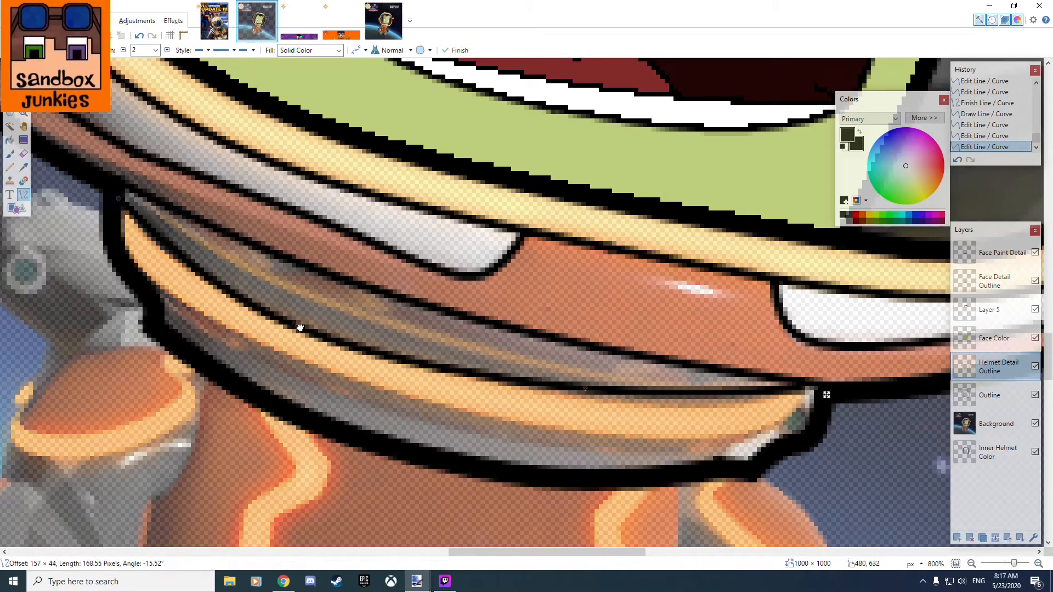
Trace the lower edge of the collar's orange band with a long curved black line, using the original picture as reference.
click(384, 21)
click(258, 26)
drag(192, 242, 829, 382)
drag(404, 288, 388, 341)
drag(617, 335, 641, 385)
drag(829, 381, 779, 393)
drag(388, 341, 385, 342)
Add a short slanted line at the right end of the orange collar band and check the outlines without the Background layer.
drag(746, 413, 851, 331)
scroll(848, 386, down, 7)
click(1035, 424)
click(1035, 424)
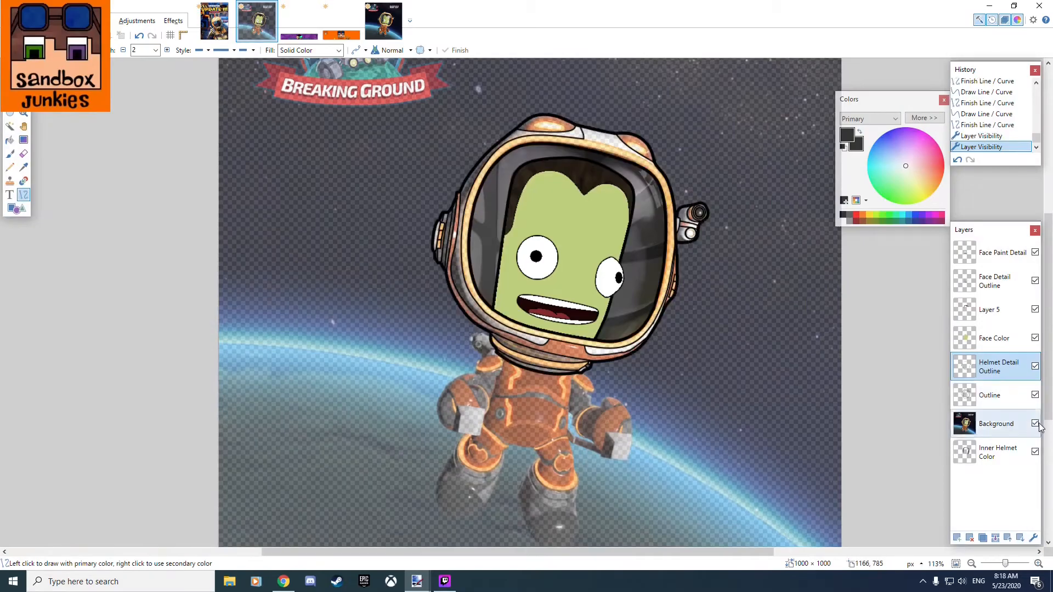
click(1035, 424)
click(1035, 424)
Erase the unwanted line pieces on the helmet collar using rectangular selections.
scroll(538, 352, up, 4)
click(384, 21)
click(257, 21)
key(s)
drag(200, 172, 278, 244)
key(Delete)
drag(313, 298, 460, 245)
key(Delete)
key(Delete)
click(1035, 424)
click(1035, 424)
drag(120, 215, 313, 271)
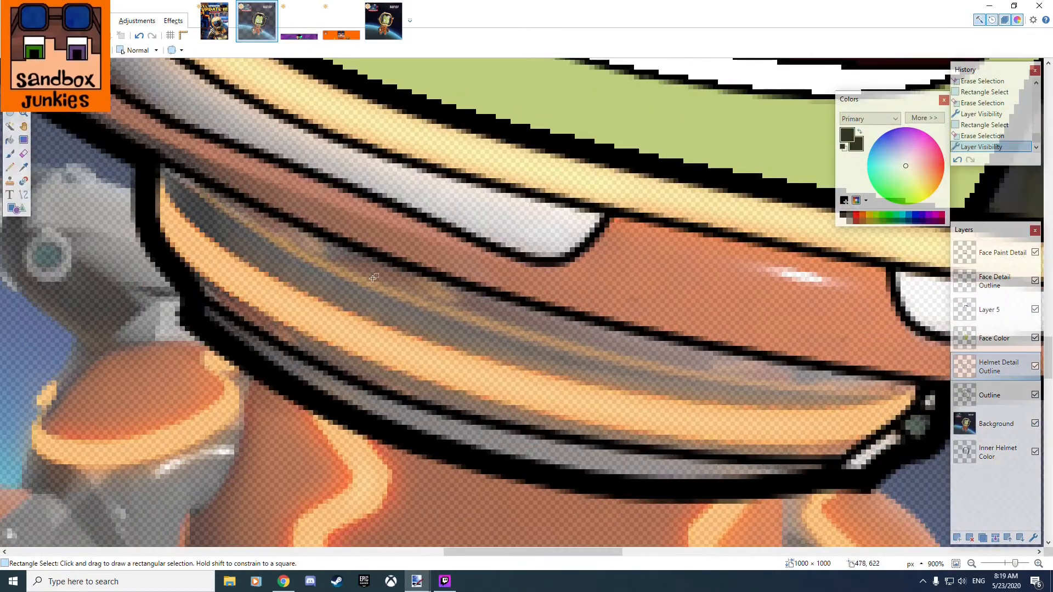
Retrace the upper edge of the collar's orange band with a 2-pixel curved black line.
click(23, 194)
drag(148, 149, 913, 377)
scroll(599, 223, up, 3)
drag(550, 269, 550, 351)
drag(182, 155, 128, 235)
drag(552, 347, 556, 353)
scroll(570, 348, down, 7)
Draw a curved black line through the dark collar section above the orange band, following the original picture.
click(384, 21)
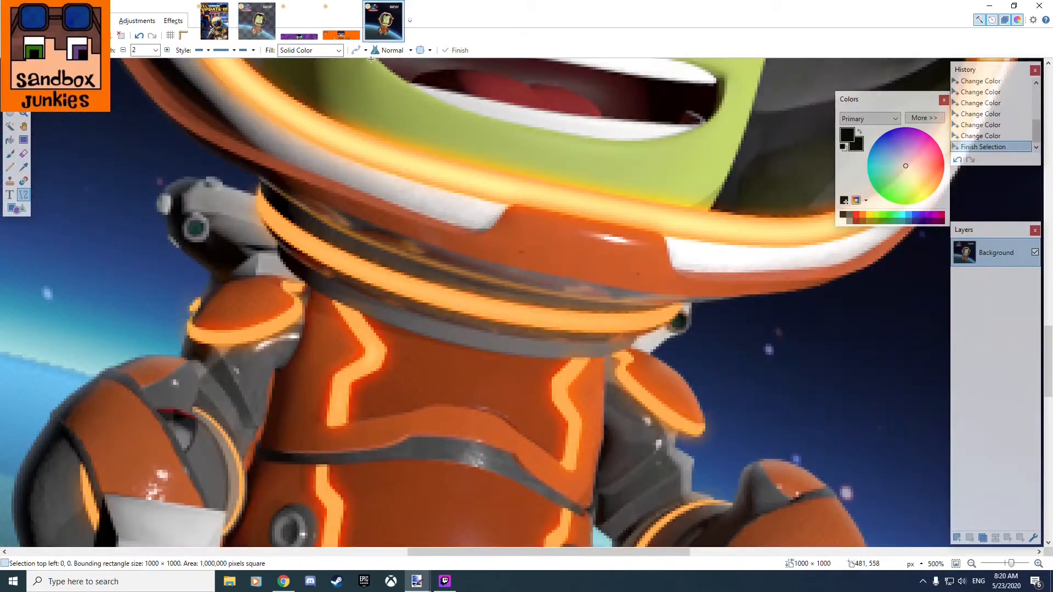
click(257, 21)
drag(306, 310, 784, 449)
scroll(763, 461, up, 6)
drag(403, 211, 328, 275)
drag(712, 302, 720, 371)
scroll(721, 371, down, 6)
Add another curved line to the dark collar section below the red rim and check the outlines with the Background layer hidden.
drag(666, 531, 157, 392)
scroll(159, 395, up, 6)
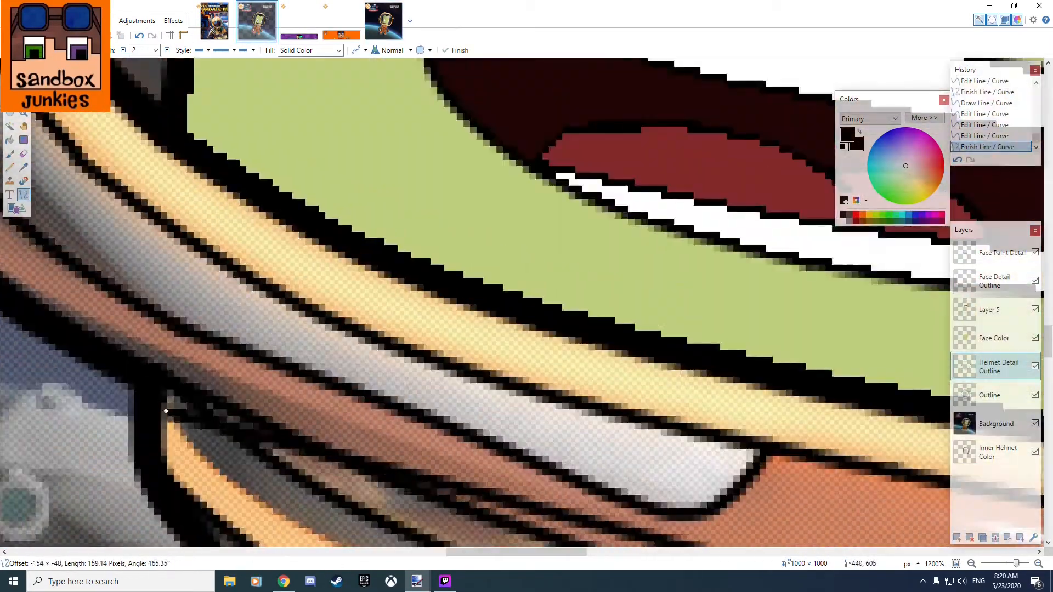
drag(318, 223, 423, 353)
drag(482, 222, 447, 322)
drag(151, 139, 138, 127)
drag(818, 409, 368, 338)
scroll(489, 376, down, 5)
click(10, 86)
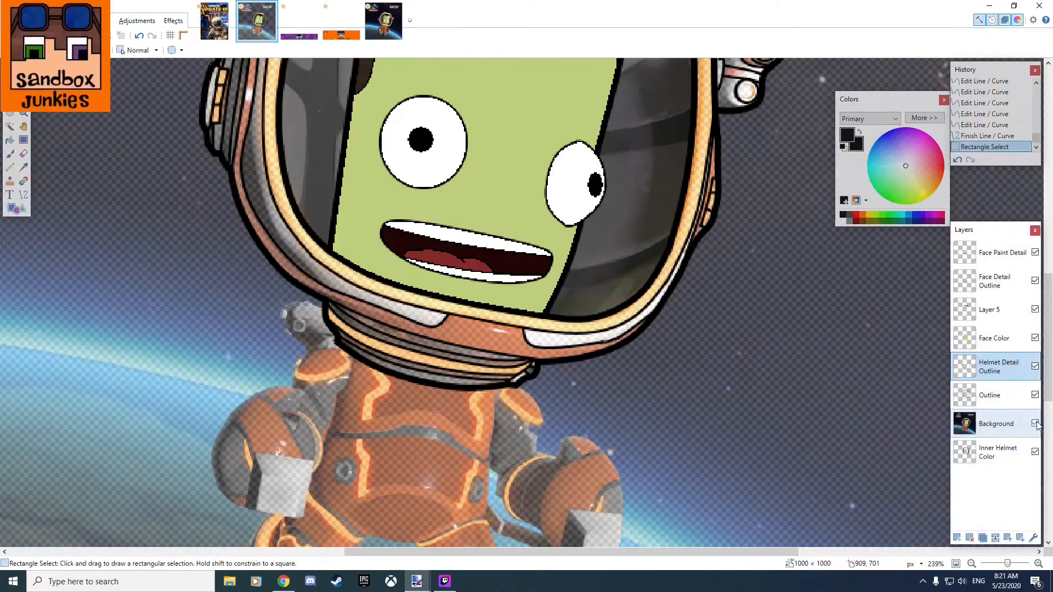
click(1036, 424)
scroll(588, 494, down, 3)
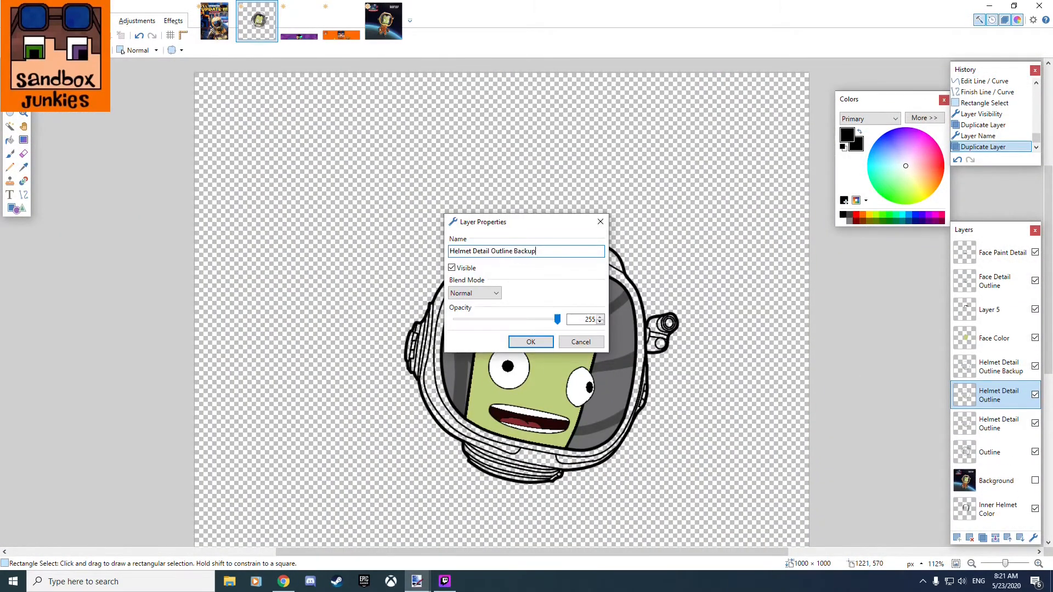
Trace the outer edge of the orange visor rim along the helmet's upper right with a curved line and check it without the Background layer.
click(983, 378)
click(1035, 424)
scroll(631, 257, up, 5)
click(24, 195)
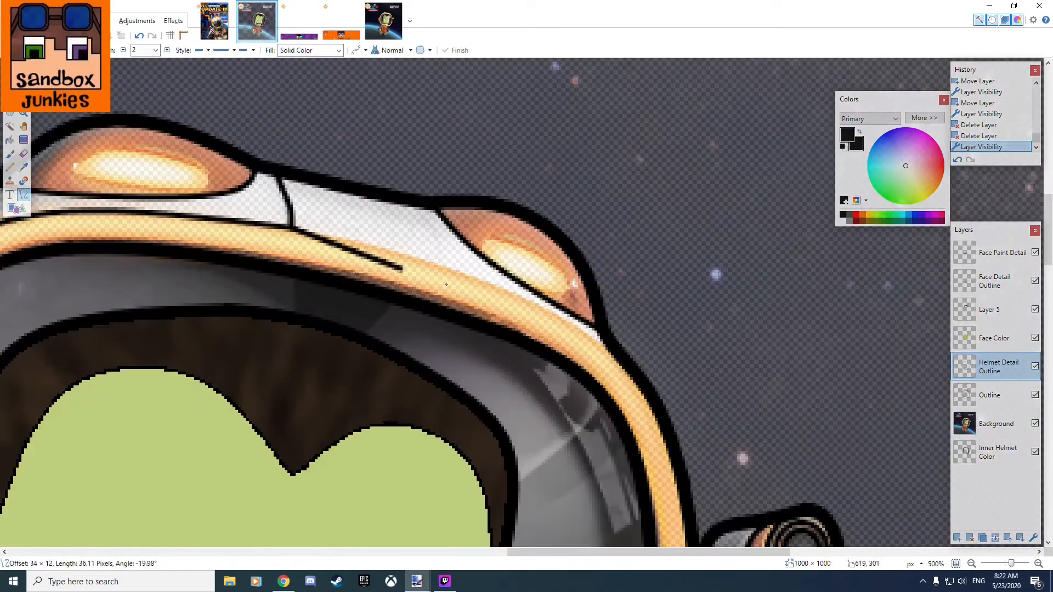
drag(394, 251, 394, 249)
drag(610, 348, 612, 351)
key(Return)
scroll(656, 283, down, 6)
click(1036, 424)
Try outlining the inner ring of the side camera's lower lens with a 1-pixel black ellipse.
scroll(687, 364, up, 7)
scroll(635, 301, up, 6)
click(17, 209)
drag(489, 263, 638, 411)
drag(489, 428, 489, 411)
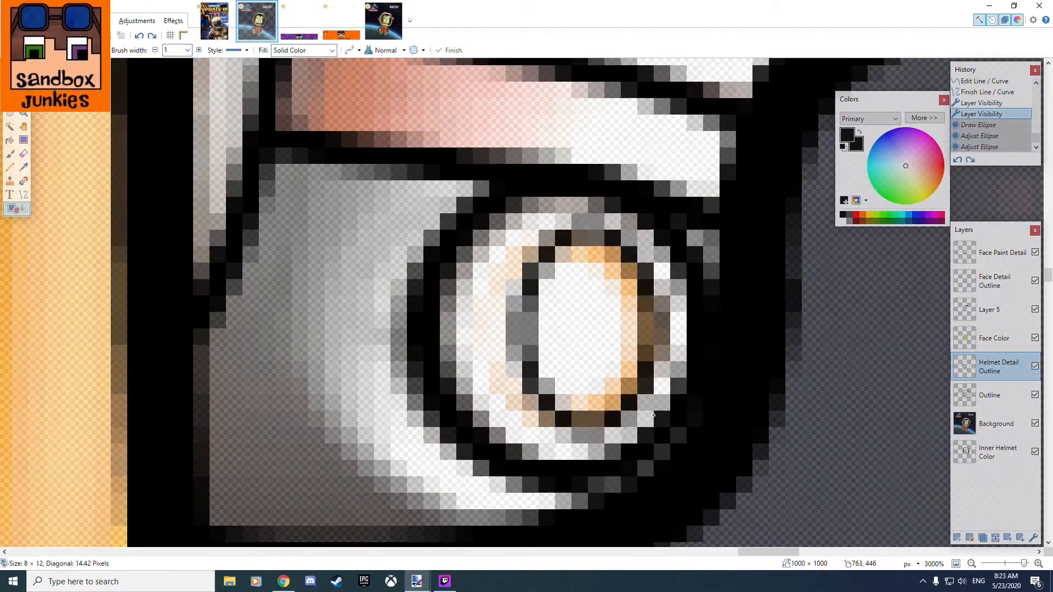
drag(605, 384, 604, 385)
key(s)
scroll(592, 307, down, 7)
scroll(597, 320, up, 6)
scroll(680, 423, down, 9)
Undo the ellipse on the side camera's lower lens.
key(ctrl+z)
key(ctrl+z)
key(ctrl+z)
key(ctrl+z)
key(ctrl+z)
key(ctrl+z)
Duplicate the Helmet Detail Outline layer as Helmet Detail Outline Backup, place it below the other layers and hide it along with the Background.
click(1036, 423)
click(983, 538)
double_click(997, 368)
text(Backup)
key(Return)
drag(996, 367, 997, 481)
click(1036, 480)
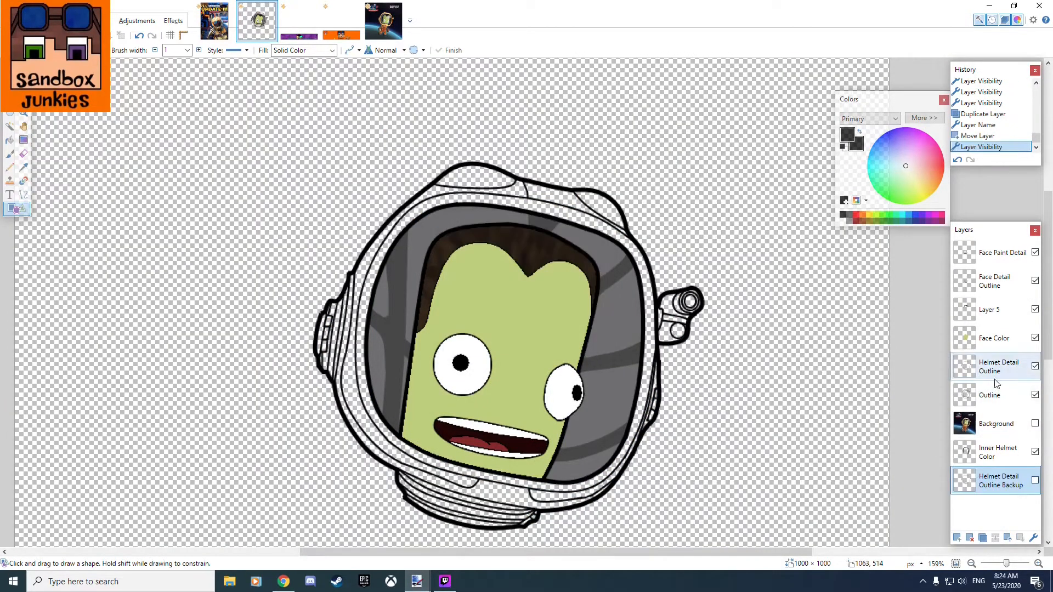
Add a new layer for the helmet colors and select the helmet's upper left lamp on the Outline layer with the Magic Wand.
click(958, 538)
click(1036, 367)
scroll(494, 247, up, 5)
click(10, 126)
click(499, 268)
click(997, 395)
click(500, 267)
Sample the lamp's orange from the original picture and return to the artwork.
click(23, 168)
click(384, 21)
scroll(494, 247, up, 5)
click(494, 247)
click(257, 21)
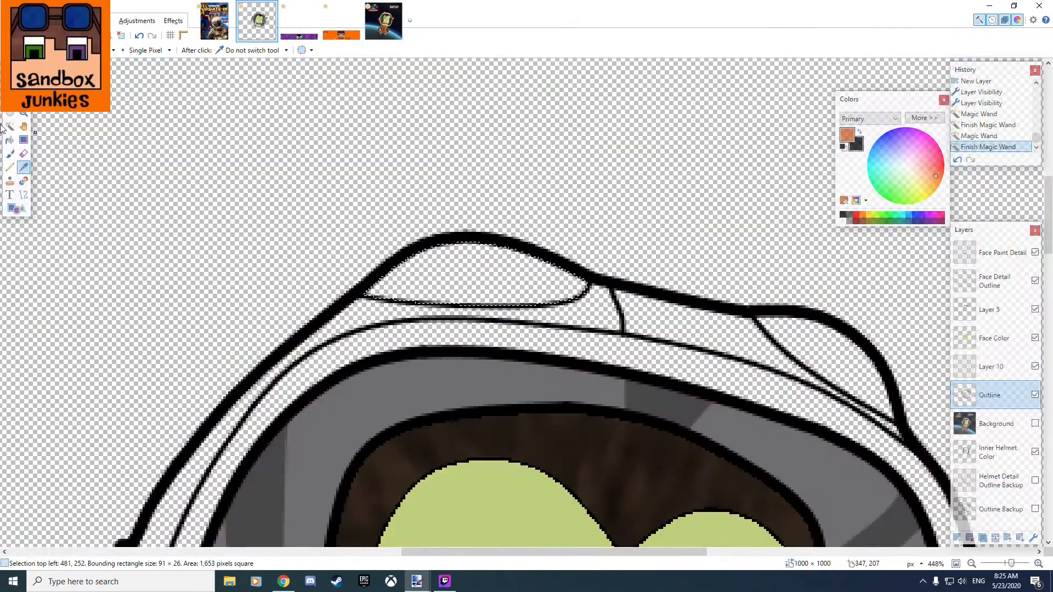
Name the new layer Helmet Color and fill the helmet's upper right lamp with the sampled orange.
click(10, 140)
double_click(992, 367)
text(Helmet C)
click(9, 126)
click(823, 356)
click(10, 140)
click(823, 357)
Sample the light grey of the helmet shell from the original picture and toggle the artwork's Background layer.
click(383, 20)
click(23, 168)
click(708, 250)
click(257, 21)
click(1035, 424)
Select the white helmet shell and side camera areas on the Outline layer with the Magic Wand.
click(10, 126)
click(1011, 398)
click(287, 454)
scroll(630, 311, up, 6)
click(630, 311)
scroll(599, 340, down, 5)
click(506, 341)
scroll(507, 259, up, 5)
ctrl+click(395, 214)
ctrl+click(649, 207)
scroll(549, 274, down, 9)
ctrl+click(442, 317)
ctrl+click(738, 371)
scroll(469, 340, down, 4)
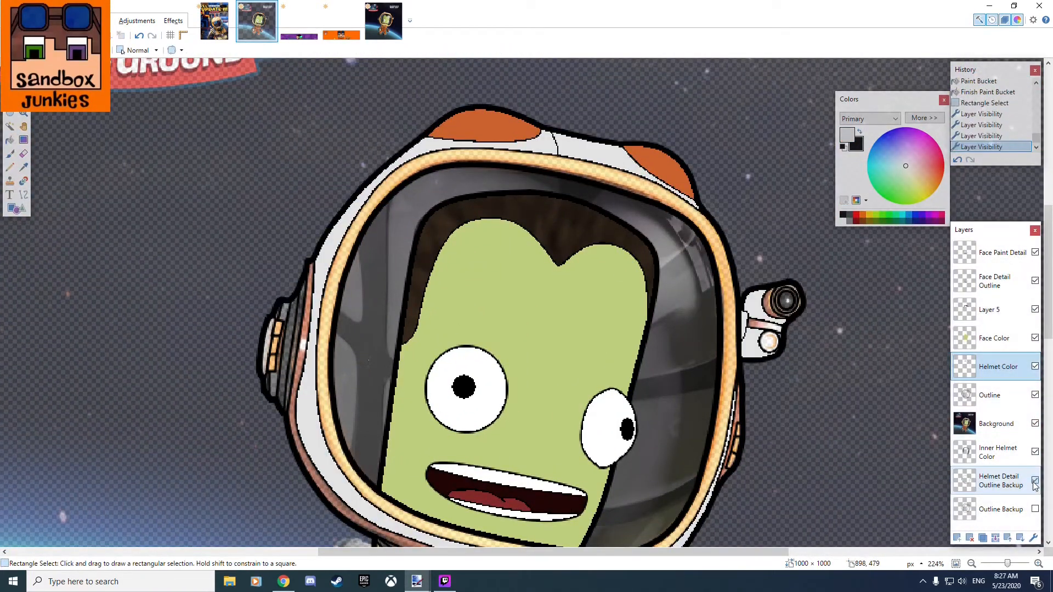
Select the grey bands of the helmet's left ear piece on the Outline layer with the Magic Wand, adjusting its tolerance to 70%.
scroll(667, 391, down, 3)
scroll(329, 393, up, 8)
click(10, 127)
click(989, 395)
scroll(614, 310, up, 3)
click(572, 266)
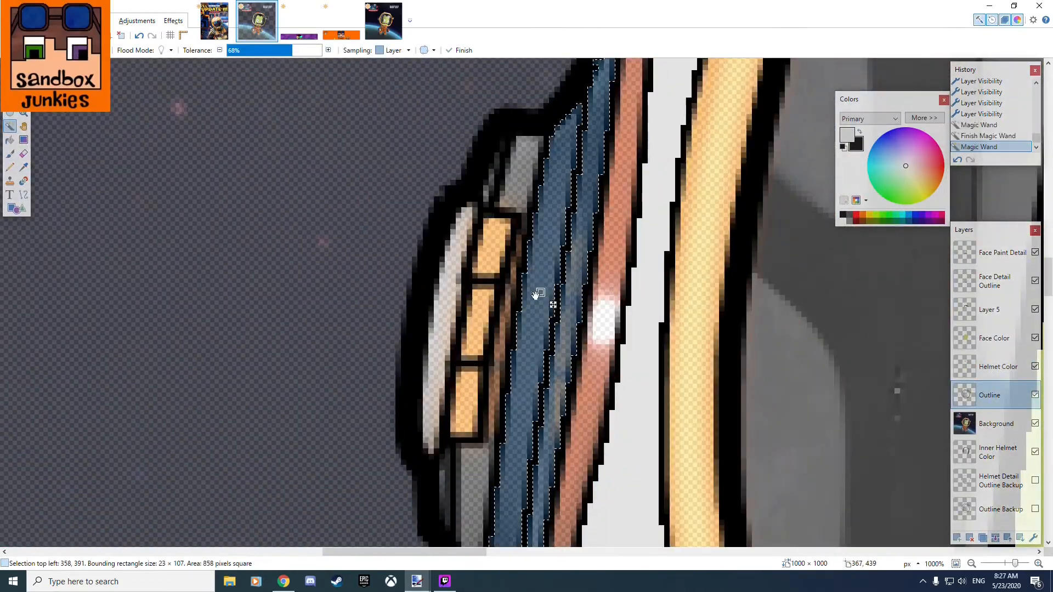
scroll(488, 466, up, 5)
click(605, 364)
scroll(607, 256, down, 5)
ctrl+click(652, 301)
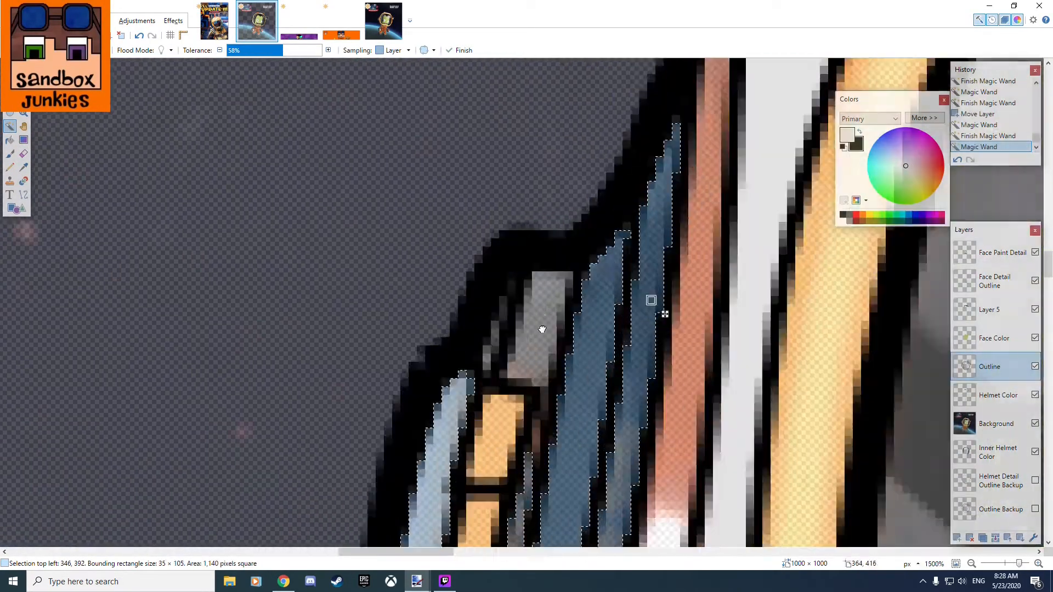
ctrl+click(490, 355)
click(293, 50)
Fill the selected ear piece area on the Helmet Color layer and check the color by toggling the Outline layer.
click(10, 140)
click(998, 395)
click(497, 274)
click(1036, 367)
click(1035, 367)
scroll(554, 307, down, 5)
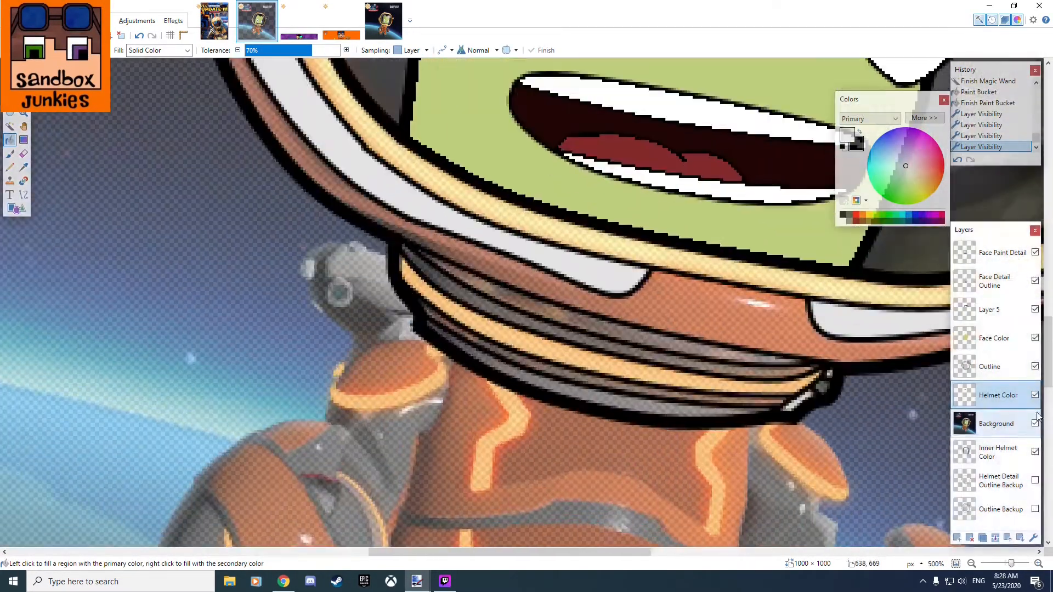
Select the grey bands of the helmet's neck ring on the Outline layer with the Magic Wand at 69% tolerance.
click(384, 20)
click(257, 21)
click(10, 126)
click(990, 367)
scroll(493, 341, up, 5)
ctrl+click(529, 291)
scroll(475, 376, down, 3)
click(293, 50)
scroll(351, 439, down, 4)
click(417, 417)
scroll(570, 439, up, 8)
ctrl+click(894, 318)
scroll(298, 422, down, 8)
ctrl+click(283, 433)
Fill the selected neck ring bands with the light grey on the Helmet Color layer and clear the selection.
click(998, 395)
click(10, 140)
click(181, 412)
click(10, 85)
click(562, 458)
scroll(560, 439, down, 6)
scroll(554, 241, up, 4)
scroll(570, 250, down, 4)
scroll(296, 179, up, 4)
Add a layer named Rim Glow above Helmet Color, sampling orange as primary and light yellow as secondary from the original picture.
click(957, 538)
click(383, 21)
click(23, 167)
scroll(338, 236, up, 8)
click(365, 236)
right_click(418, 302)
click(256, 20)
double_click(992, 375)
text(Rim Glow)
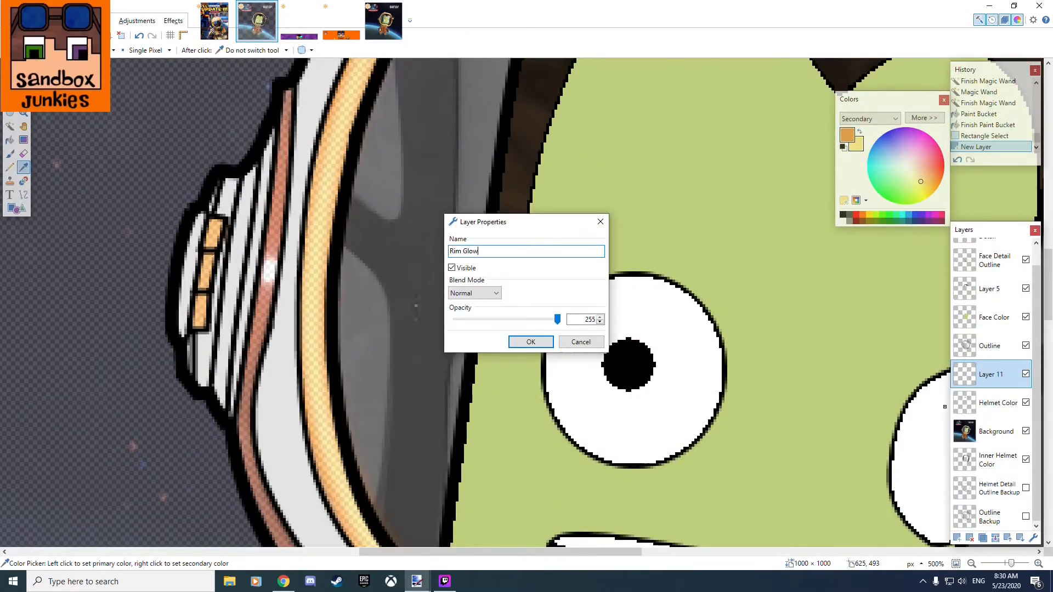
key(Return)
Fill the entire Rim Glow layer with the sampled orange.
click(10, 140)
scroll(614, 408, down, 8)
click(346, 299)
key(ctrl+a)
click(407, 275)
Select the visor rim with the Magic Wand and fill it with the light yellow on the Rim Glow layer.
click(10, 126)
click(516, 335)
click(992, 374)
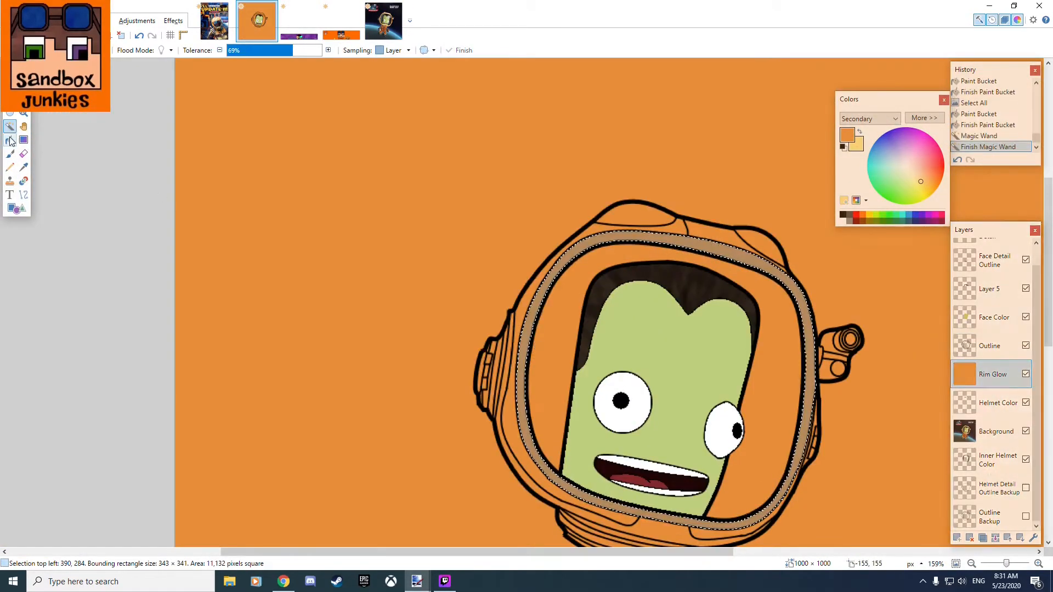
click(10, 140)
scroll(519, 329, up, 3)
right_click(522, 329)
right_click(524, 330)
Reselect the yellow visor rim and try Gaussian Blur and Glow on it.
scroll(439, 274, down, 4)
click(750, 315)
scroll(490, 314, up, 4)
click(173, 21)
click(10, 126)
click(447, 296)
click(173, 21)
mouse_move(217, 68)
click(310, 105)
drag(505, 284, 527, 286)
click(544, 334)
Try the Unfocus blur on the visor rim, clear the selection and preview another Glow.
click(10, 126)
click(990, 346)
click(174, 21)
click(315, 131)
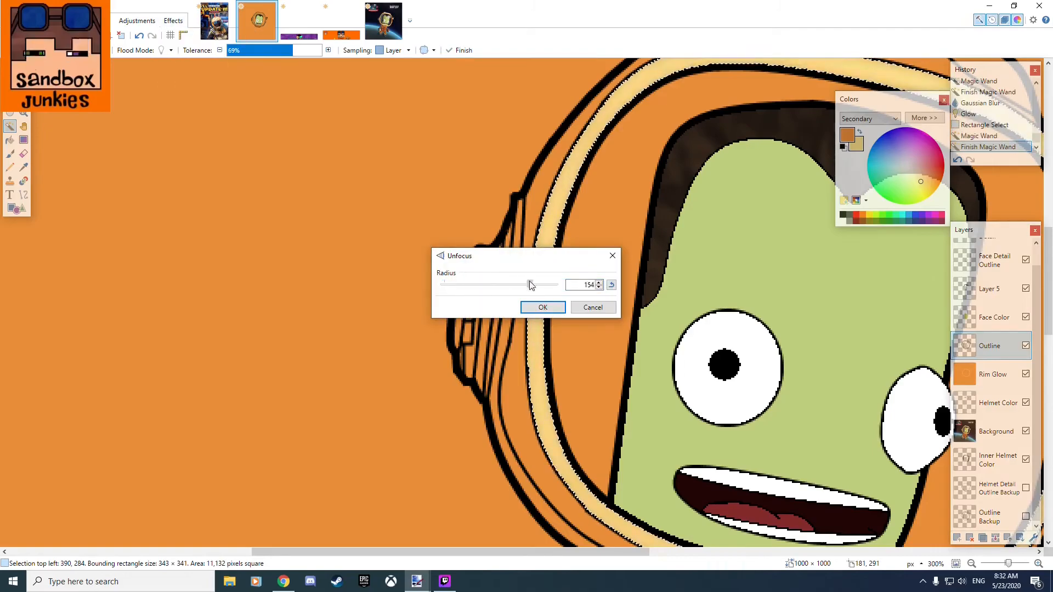
click(543, 307)
click(10, 85)
scroll(581, 329, up, 6)
scroll(646, 251, down, 8)
click(174, 20)
click(310, 104)
click(595, 334)
Undo the blur and glow effects tried on the visor rim.
key(ctrl+z)
key(ctrl+z)
key(ctrl+z)
key(ctrl+z)
key(ctrl+z)
key(ctrl+z)
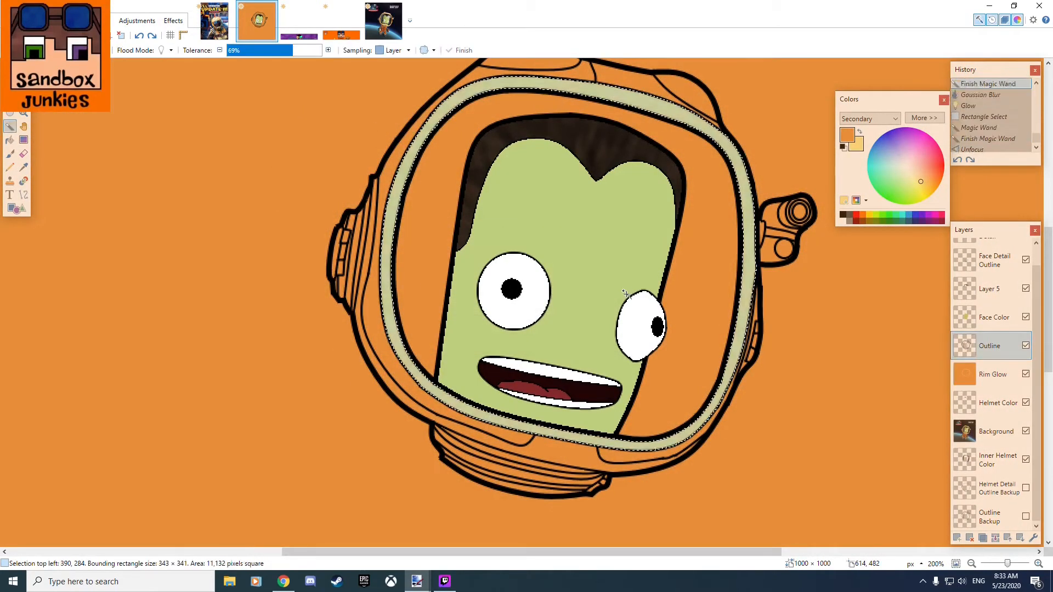
key(ctrl+z)
key(ctrl+z)
key(ctrl+z)
click(993, 375)
click(173, 21)
click(315, 132)
click(593, 308)
click(990, 346)
click(315, 131)
drag(445, 284, 484, 292)
click(593, 308)
click(173, 20)
click(316, 144)
click(593, 339)
click(993, 375)
click(173, 20)
click(315, 105)
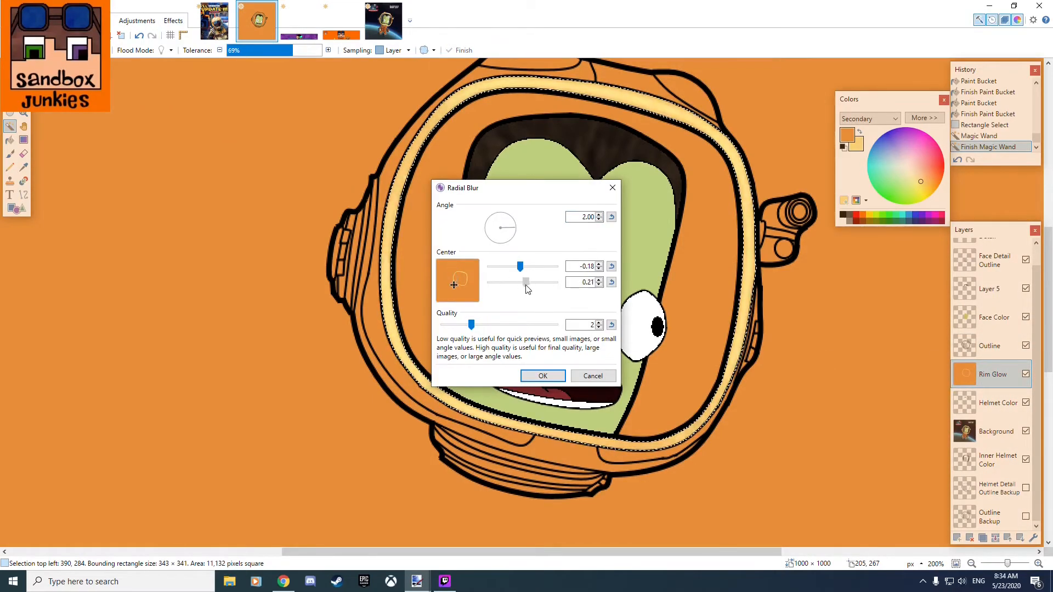
click(593, 376)
Apply Unfocus and Glow to the selected visor rim on the Rim Glow layer.
click(173, 21)
click(316, 131)
click(543, 306)
click(173, 21)
click(310, 105)
click(543, 334)
Invert the rim selection, erase the orange around it on the Rim Glow layer and clear the selection.
click(28, 21)
click(64, 205)
key(Delete)
scroll(371, 291, up, 4)
scroll(281, 378, down, 4)
click(10, 85)
click(120, 327)
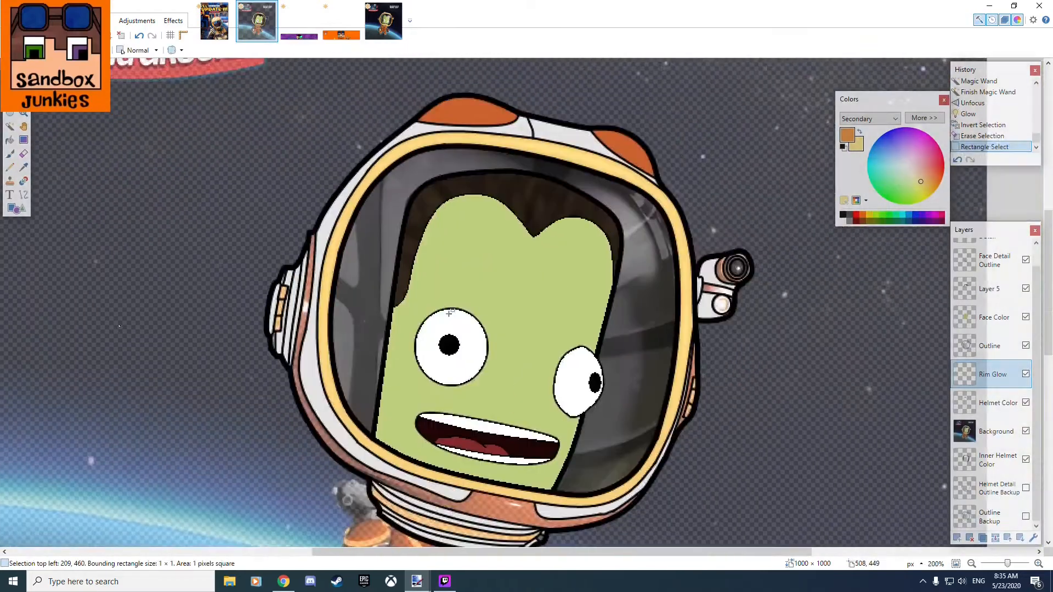
Undo the erasing, the effects and the yellow rim fill, back to the plain orange Rim Glow layer.
key(ctrl+z)
key(ctrl+z)
key(ctrl+z)
key(ctrl+z)
key(ctrl+z)
key(ctrl+z)
click(136, 143)
Select the visor rim with the Magic Wand again and refill it with light yellow on the Rim Glow layer.
click(9, 126)
click(324, 307)
click(10, 140)
right_click(325, 307)
click(993, 375)
click(10, 85)
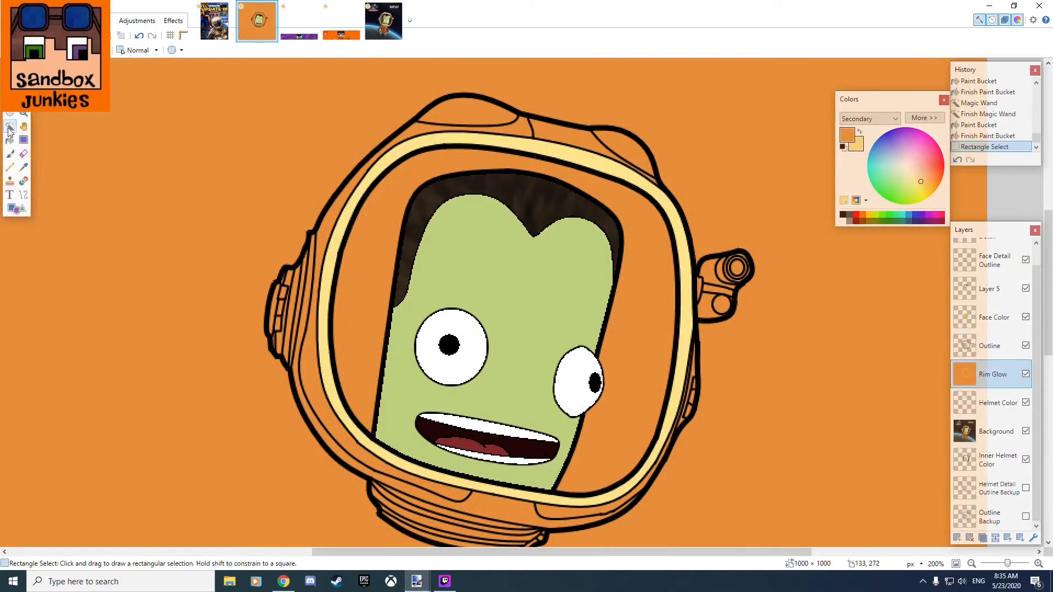
Reselect the refilled rim, try the Unfocus blur, clear the selection and preview Glow.
click(10, 126)
click(325, 307)
click(173, 21)
click(173, 21)
click(310, 131)
click(543, 306)
click(10, 85)
click(140, 187)
click(173, 21)
mouse_move(195, 104)
click(293, 105)
click(592, 334)
Undo the Unfocus blur and the yellow rim fill, keeping the rim selected.
key(ctrl+z)
key(ctrl+z)
key(ctrl+z)
key(ctrl+z)
key(ctrl+z)
key(ctrl+z)
key(ctrl+z)
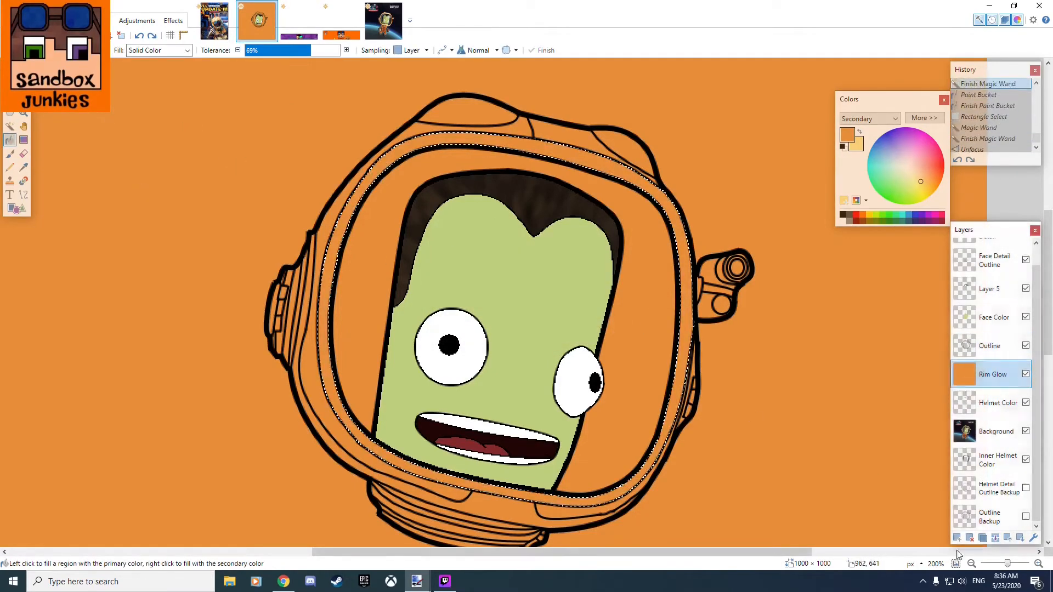
Add a layer above Rim Glow, fill the selected rim with the light yellow and change the layer's blend mode.
click(958, 539)
right_click(385, 160)
scroll(435, 290, down, 2)
click(533, 346)
scroll(377, 216, up, 3)
Try the Unfocus blur on the new rim layer and preview Glow on it.
click(173, 21)
click(310, 131)
click(543, 307)
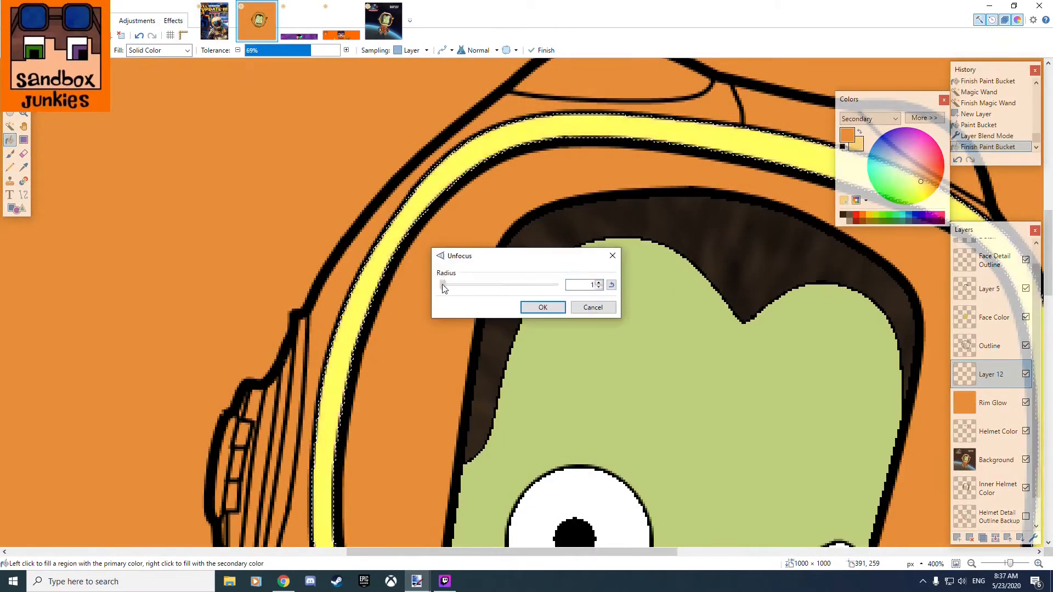
click(173, 21)
mouse_move(195, 105)
click(293, 104)
click(593, 334)
scroll(526, 178, down, 3)
scroll(526, 180, up, 3)
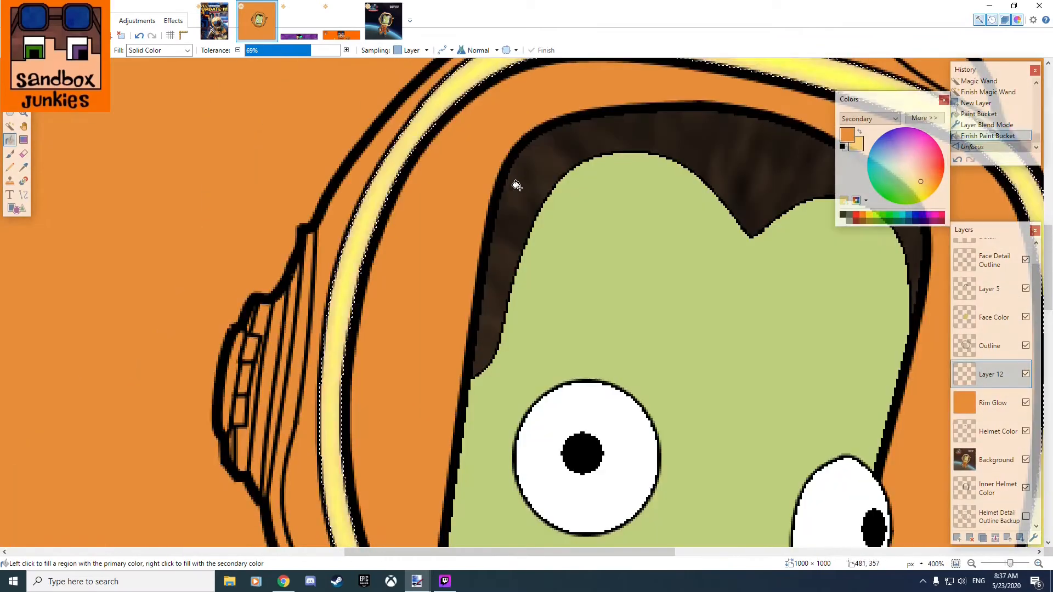
Check the new rim layer's properties and try a Gaussian Blur on its yellow fill.
click(1034, 538)
click(534, 346)
click(173, 21)
mouse_move(194, 68)
click(310, 80)
drag(445, 284, 460, 291)
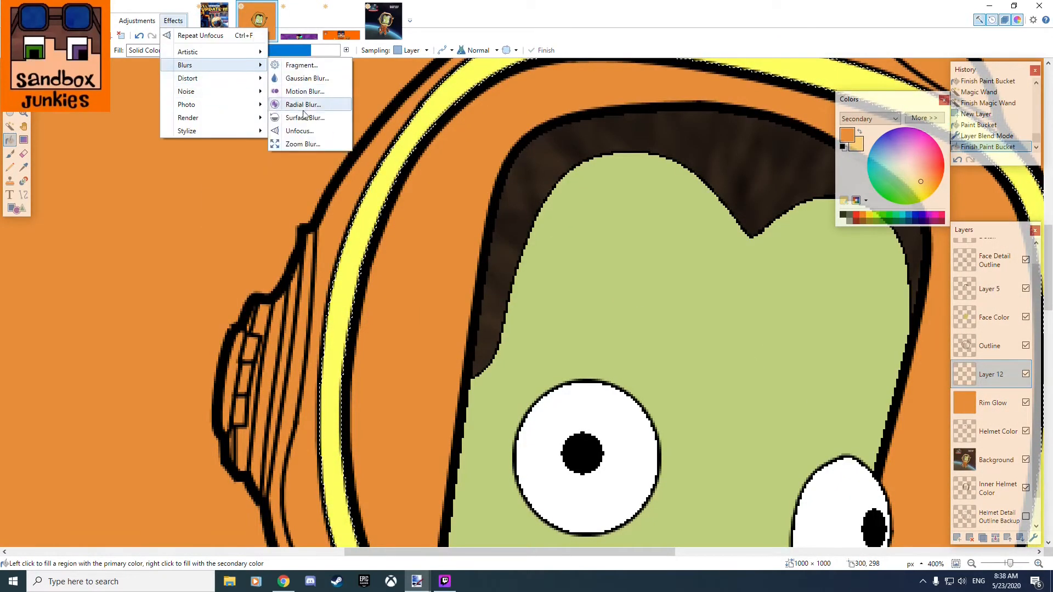
Merge the new rim layer down into Rim Glow, erase the orange outside the selected rim and clear the selection.
click(997, 539)
click(30, 21)
click(60, 203)
key(Delete)
scroll(468, 318, down, 3)
click(10, 85)
click(450, 251)
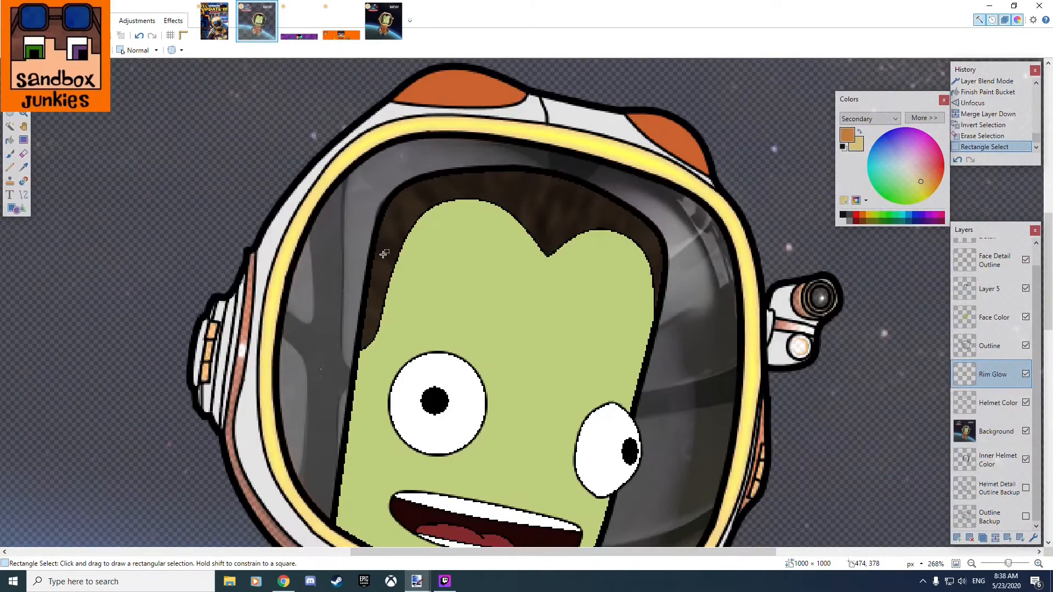
scroll(284, 245, up, 3)
scroll(283, 245, up, 2)
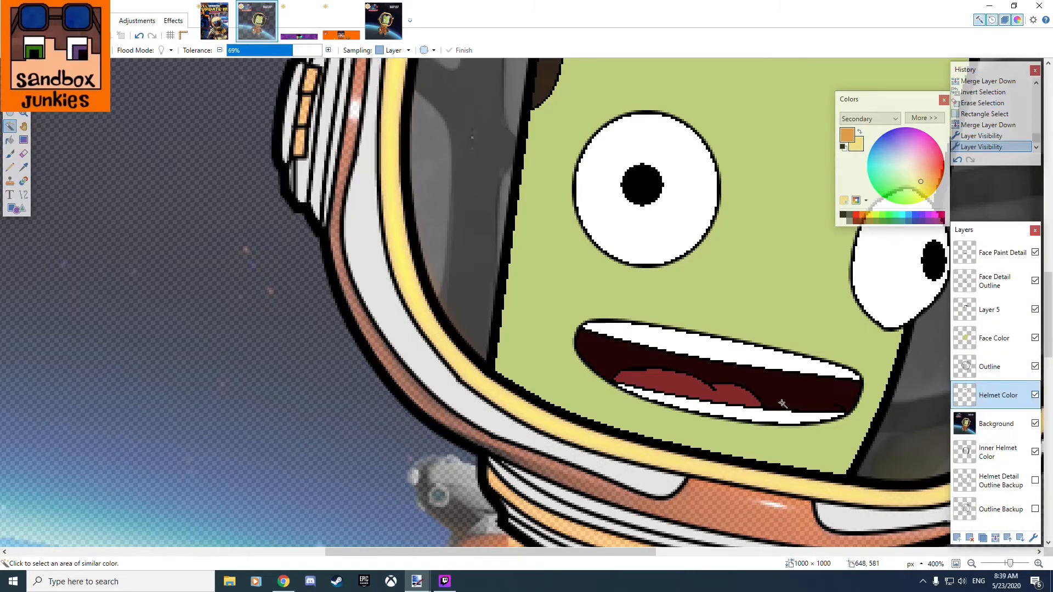
Select the helmet areas enclosed by the outline with the Magic Wand, working from the Outline layer.
click(999, 367)
click(714, 493)
drag(663, 312, 313, 167)
ctrl+click(559, 353)
scroll(658, 120, up, 3)
ctrl+click(506, 263)
ctrl+click(522, 188)
scroll(526, 275, down, 6)
Sample a helmet color from the original astronaut reference picture.
click(24, 170)
click(384, 21)
click(536, 257)
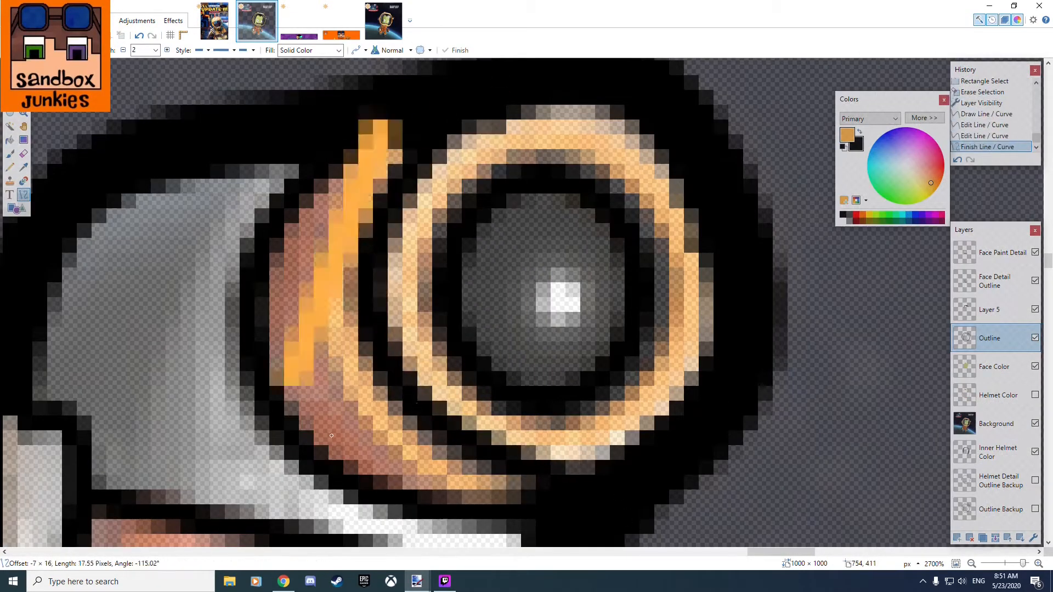
Trace the curved rings beside the side camera's lens on the Outline layer with 2-pixel curves.
drag(379, 129, 542, 543)
drag(525, 350, 405, 369)
drag(577, 483, 494, 504)
drag(470, 212, 492, 185)
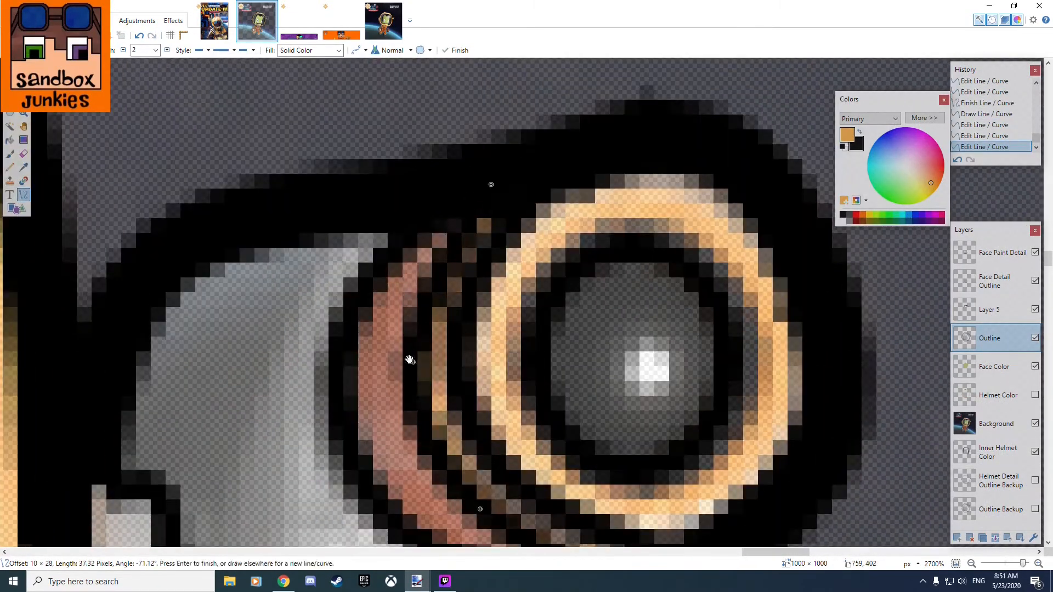
drag(435, 326, 412, 348)
scroll(505, 359, down, 2)
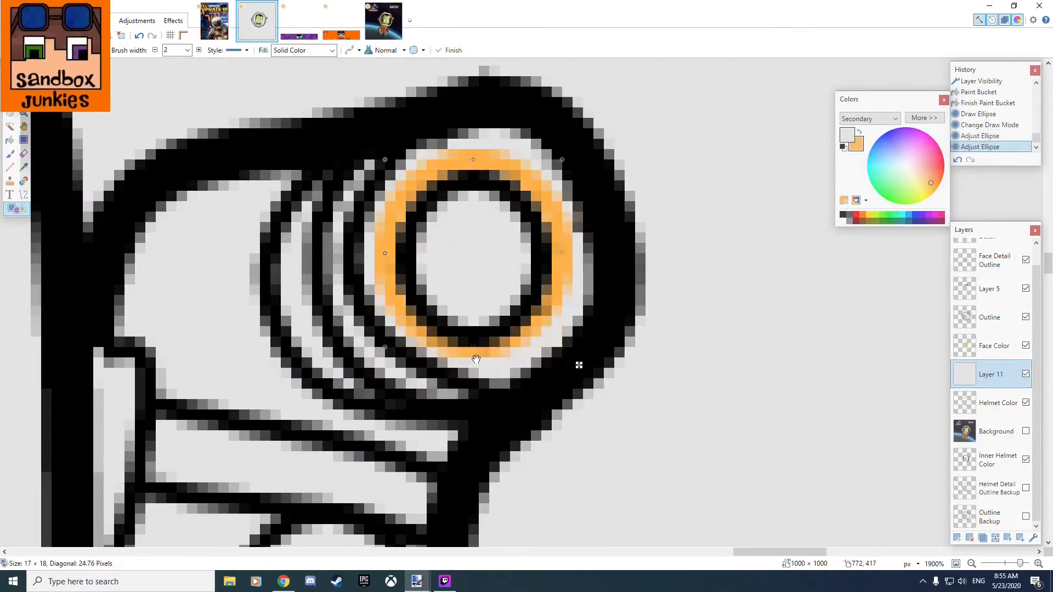
Fit the orange ellipse around the side camera's lens and increase its brush width.
drag(477, 170, 477, 159)
click(199, 50)
click(199, 50)
drag(375, 264, 396, 264)
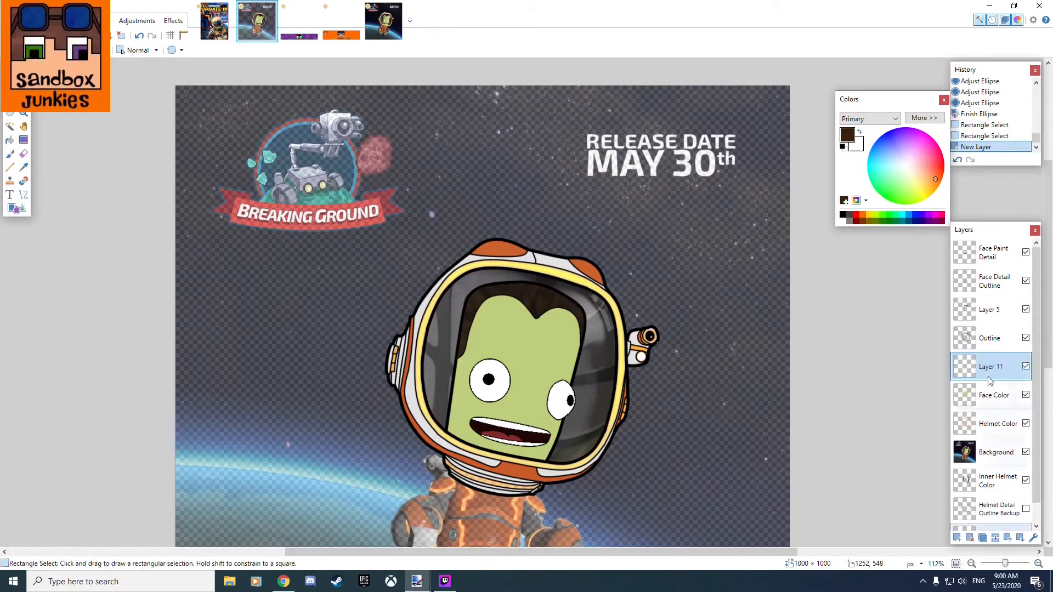
Accept the properties of the new layer above Face Color and blur the white spot on the Sun Spot layer.
click(530, 341)
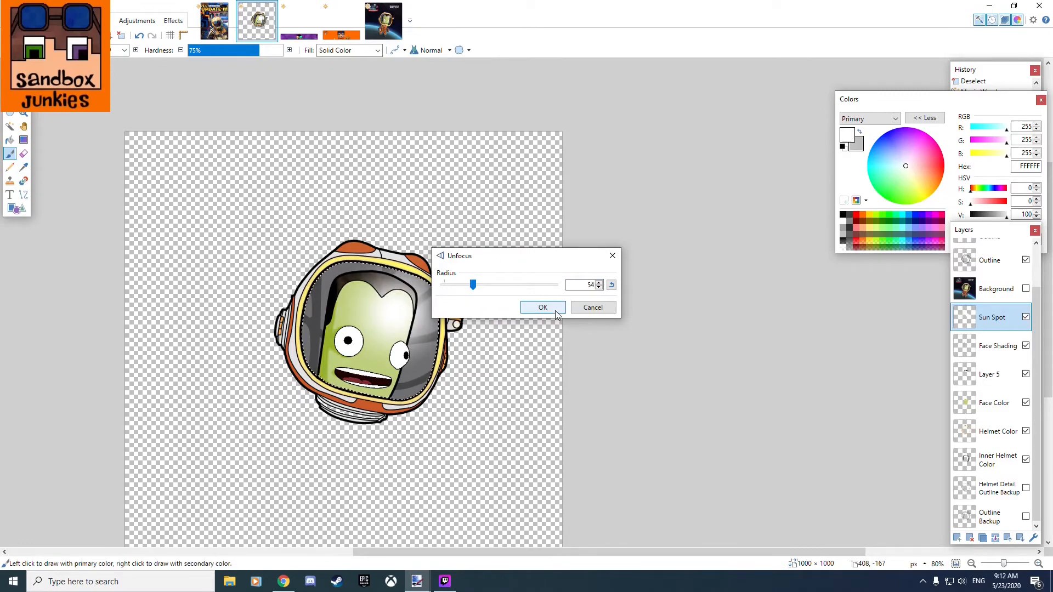
click(543, 307)
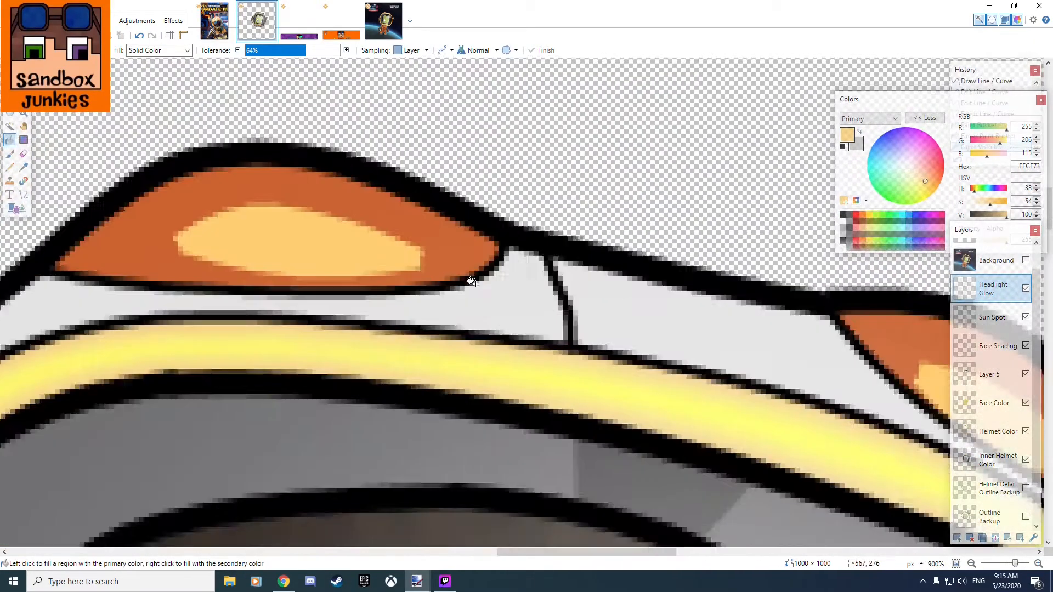
Try the Glow effect on the Headlight Glow layer's yellow lamp shapes and undo the last change.
scroll(473, 282, up, 1)
click(174, 21)
mouse_move(188, 103)
click(301, 104)
drag(556, 259, 467, 260)
drag(556, 313, 505, 316)
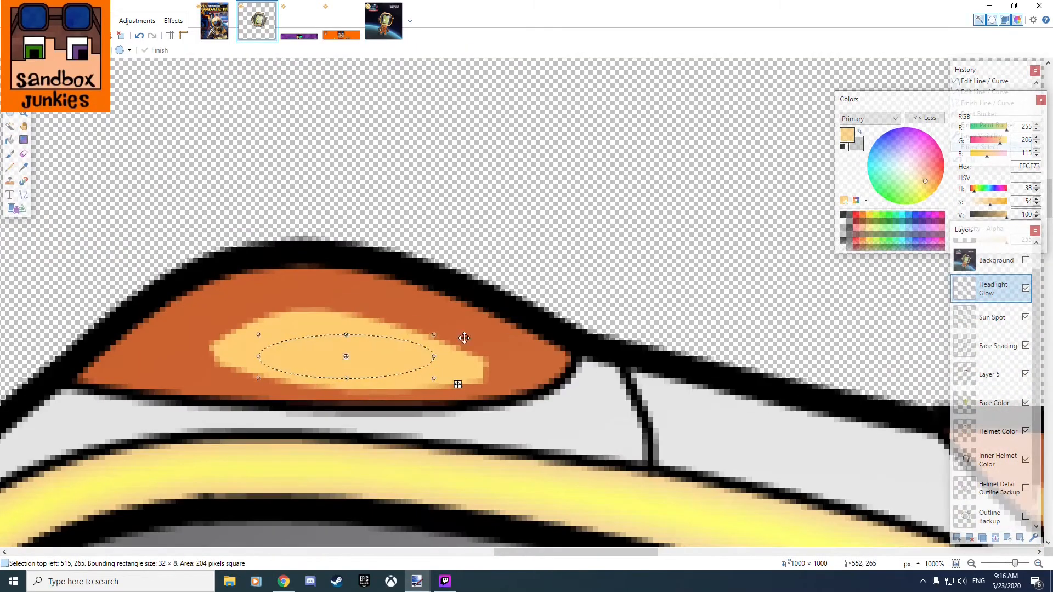
key(ctrl+z)
Add a layer above Headlight Glow and mark out an ellipse over the yellow shape of each helmet lamp.
click(957, 538)
scroll(285, 329, up, 5)
drag(200, 299, 530, 416)
scroll(378, 397, down, 6)
scroll(484, 215, left, 5)
scroll(456, 220, up, 9)
drag(439, 211, 790, 436)
scroll(526, 323, down, 5)
scroll(680, 422, down, 7)
Cut the lamp area from Headlight Glow, rename the new layer Head Light Glow 2 and paste the piece.
click(994, 317)
key(s)
drag(475, 291, 643, 451)
key(ctrl+x)
double_click(992, 288)
text(Head Light Glow 2)
key(Return)
key(ctrl+v)
Place a tilted elliptical selection of about 33 × 14 px inside the upper lamp's yellow shape.
scroll(186, 296, up, 8)
drag(330, 294, 708, 432)
drag(597, 400, 501, 287)
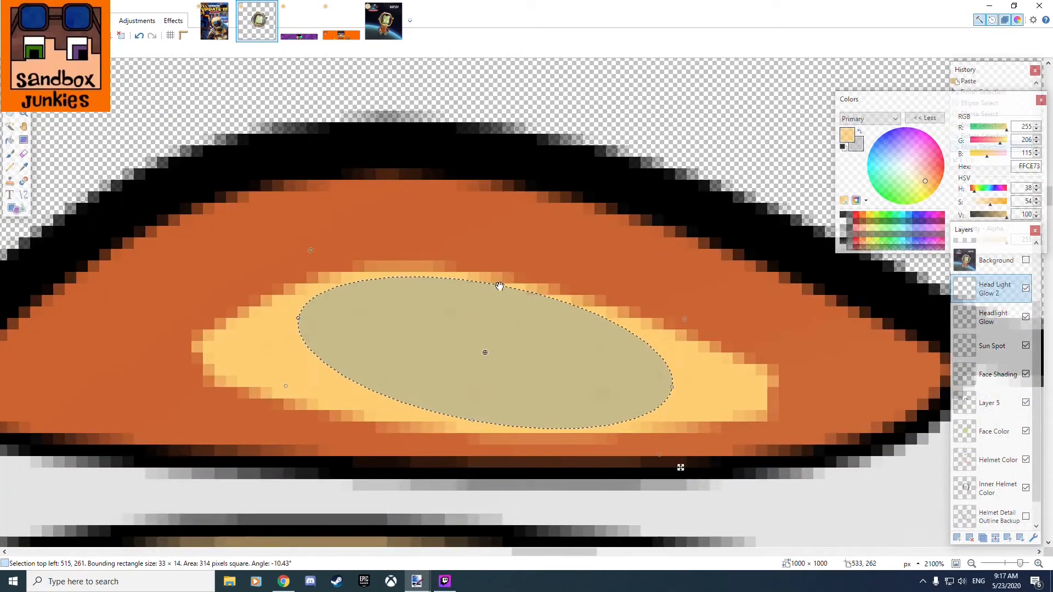
scroll(519, 278, down, 7)
scroll(532, 309, down, 2)
Apply Glow to the Headlight Glow layer with radius 11, brightness 100 and contrast 79.
click(994, 317)
click(173, 21)
mouse_move(211, 105)
click(307, 104)
drag(527, 232, 656, 196)
drag(603, 226, 629, 228)
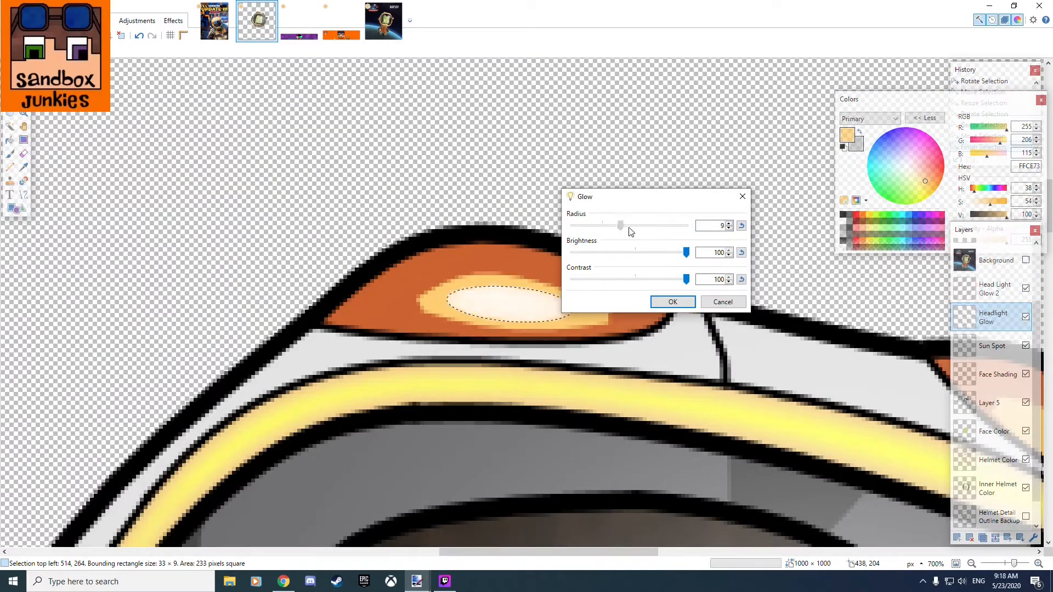
click(672, 302)
Blur the lamp shapes on the Headlight Glow layer.
click(173, 21)
click(296, 135)
click(735, 269)
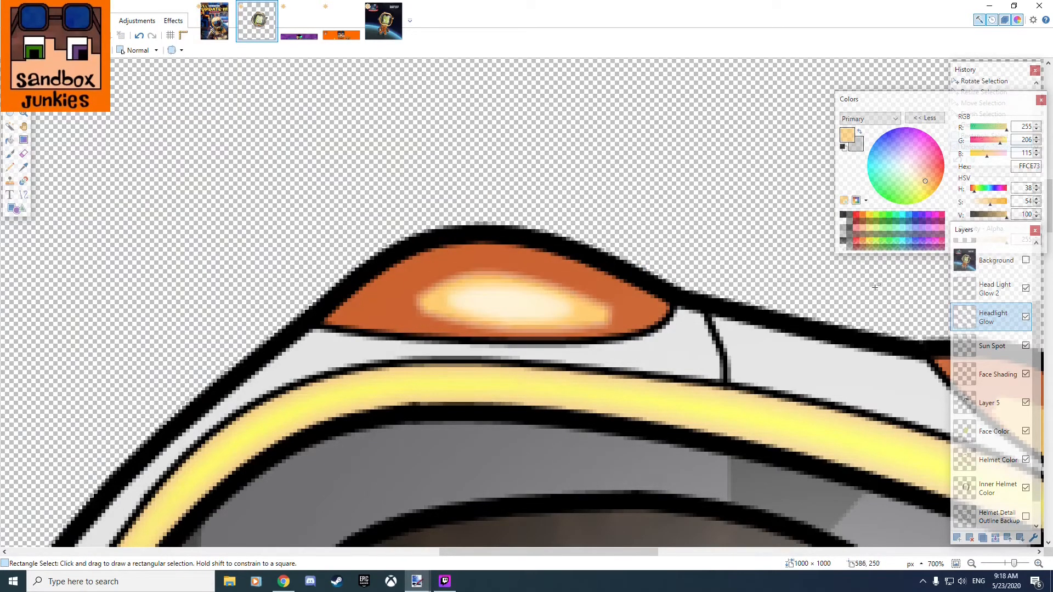
Try the Reflect and Color Dodge blend modes on the Headlight Glow layer.
double_click(994, 317)
click(474, 295)
click(469, 354)
drag(542, 222, 780, 172)
click(769, 294)
scroll(582, 266, up, 3)
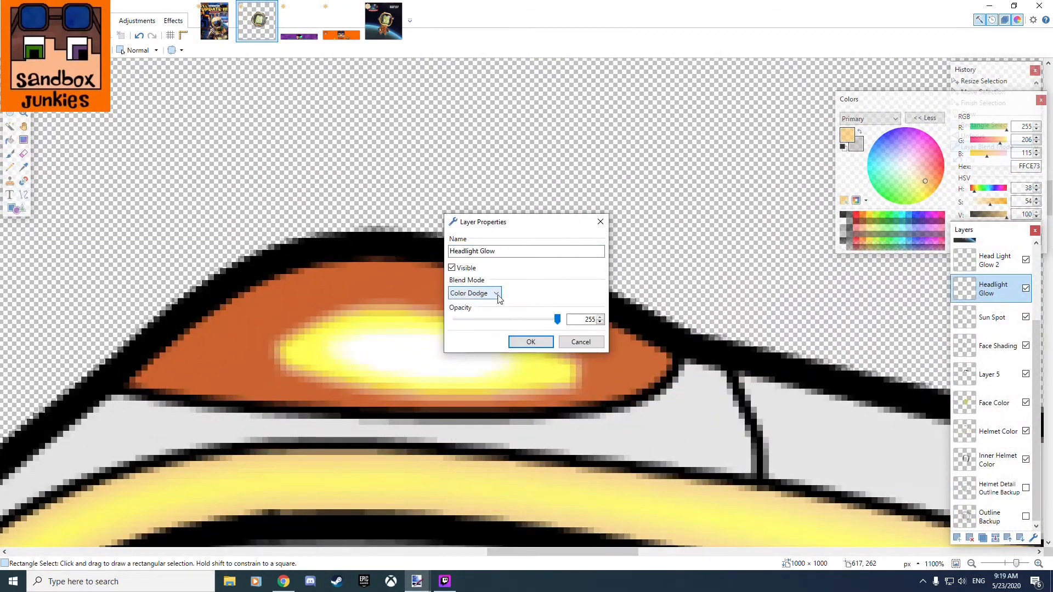
click(525, 340)
Draw an elliptical selection of about 27 × 19 px over the right lamp's yellow shape.
scroll(562, 335, down, 7)
scroll(834, 409, up, 8)
click(10, 113)
drag(352, 201, 540, 353)
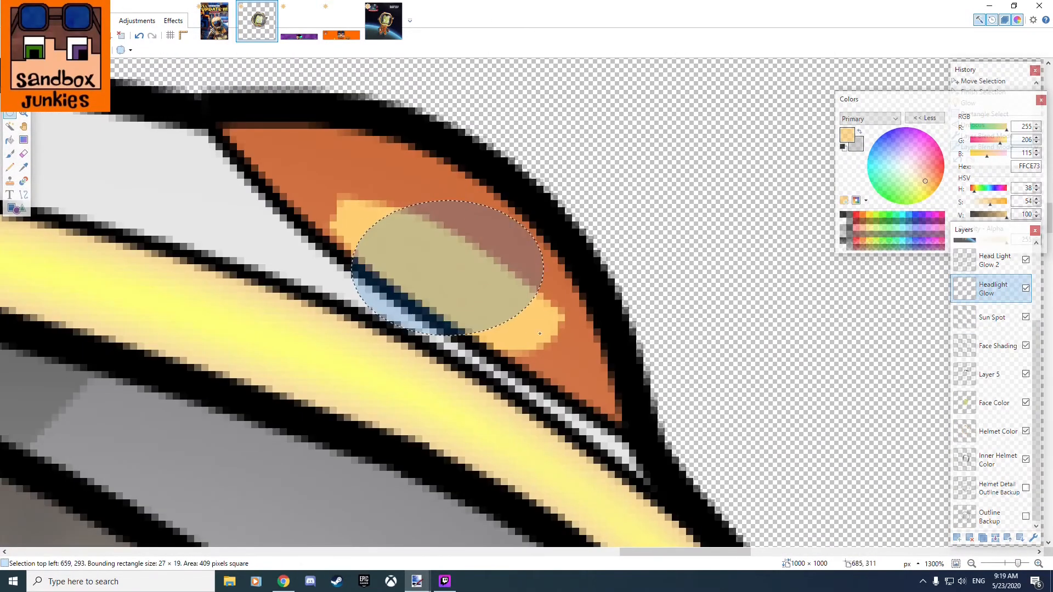
Select everything on the Head Light Glow 2 layer and apply a blur to it.
click(993, 260)
click(173, 21)
key(ctrl+a)
click(173, 20)
click(296, 136)
click(543, 307)
Change the blend mode of the Head Light Glow 2 layer.
double_click(994, 261)
click(475, 294)
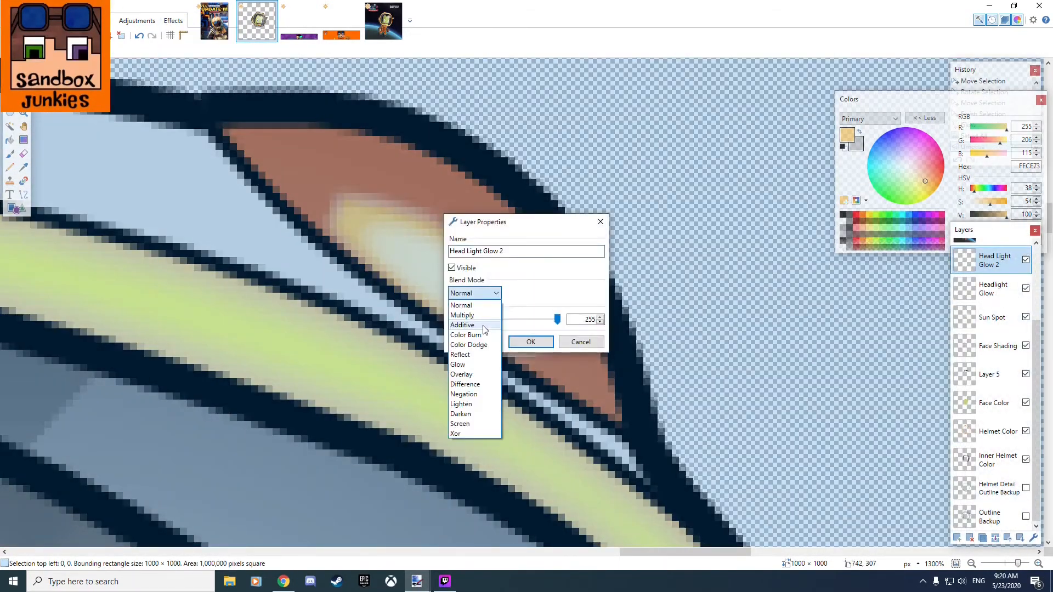
scroll(580, 264, down, 12)
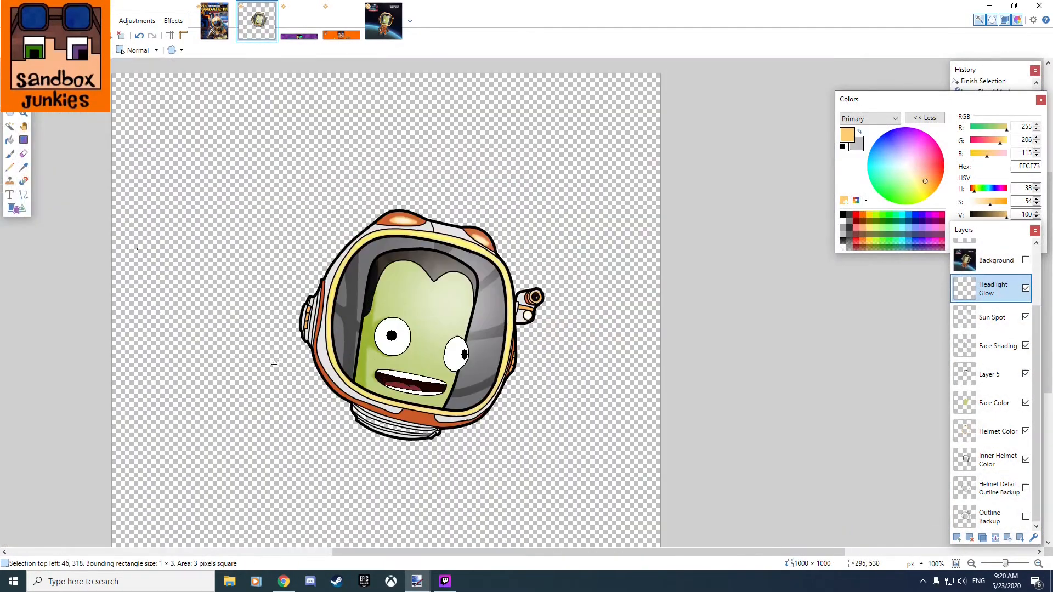
Sample the orange FFC065 from the astronaut's neck ring in the reference picture and return to the artwork.
click(384, 22)
scroll(384, 291, down, 7)
scroll(379, 287, up, 6)
click(24, 167)
click(379, 287)
click(256, 22)
Fill the neck ring's middle band with FFC065 on the Helmet Color layer.
click(10, 126)
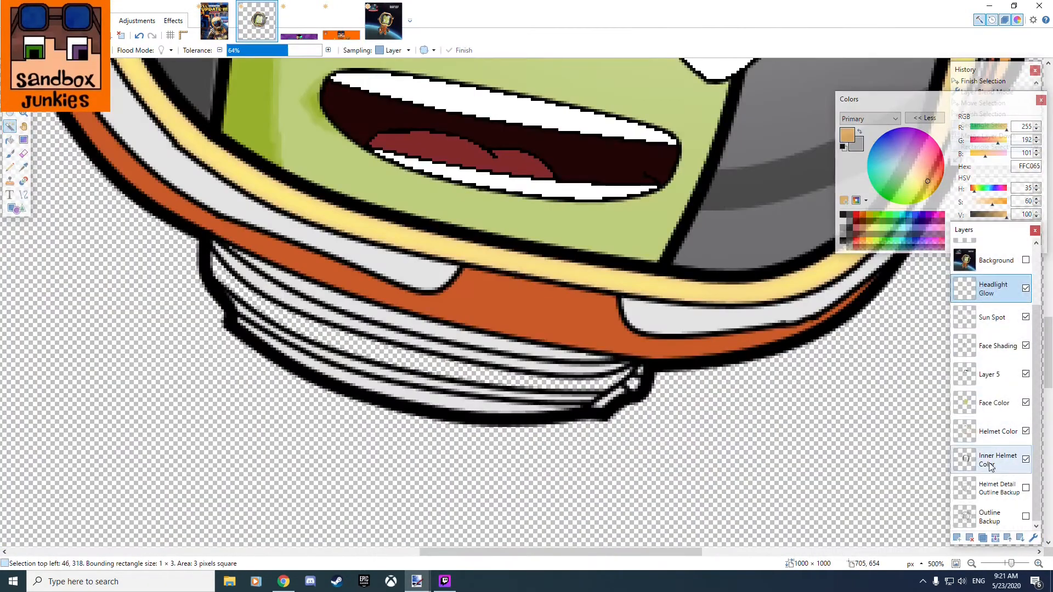
click(993, 431)
click(10, 139)
click(475, 379)
click(174, 20)
click(297, 99)
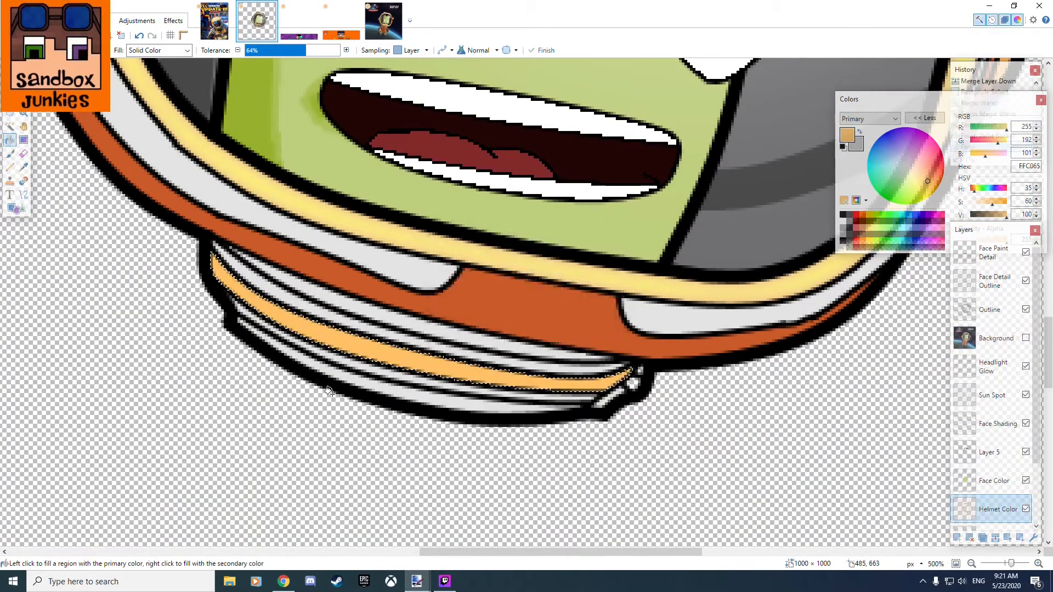
Check the reference picture and touch up the left earpiece's outline with single black pixels using the Pencil.
scroll(494, 390, up, 1)
click(385, 22)
click(257, 22)
scroll(493, 329, down, 6)
scroll(329, 330, up, 6)
drag(307, 351, 334, 433)
scroll(308, 466, up, 7)
click(843, 214)
click(10, 167)
Try one more Pencil pixel on the left earpiece's outline and undo it.
scroll(992, 305, up, 3)
click(237, 398)
click(178, 428)
click(148, 458)
click(119, 428)
scroll(494, 384, down, 3)
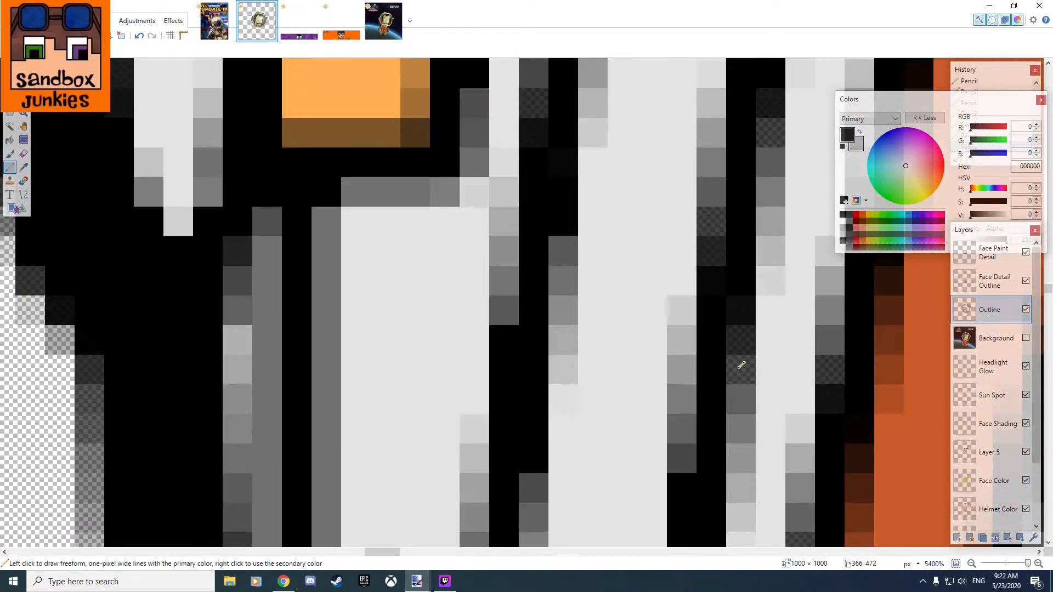
scroll(549, 384, up, 6)
click(267, 194)
scroll(438, 274, up, 5)
scroll(581, 325, down, 4)
scroll(439, 412, left, 3)
scroll(682, 365, down, 4)
key(ctrl+z)
scroll(352, 285, down, 8)
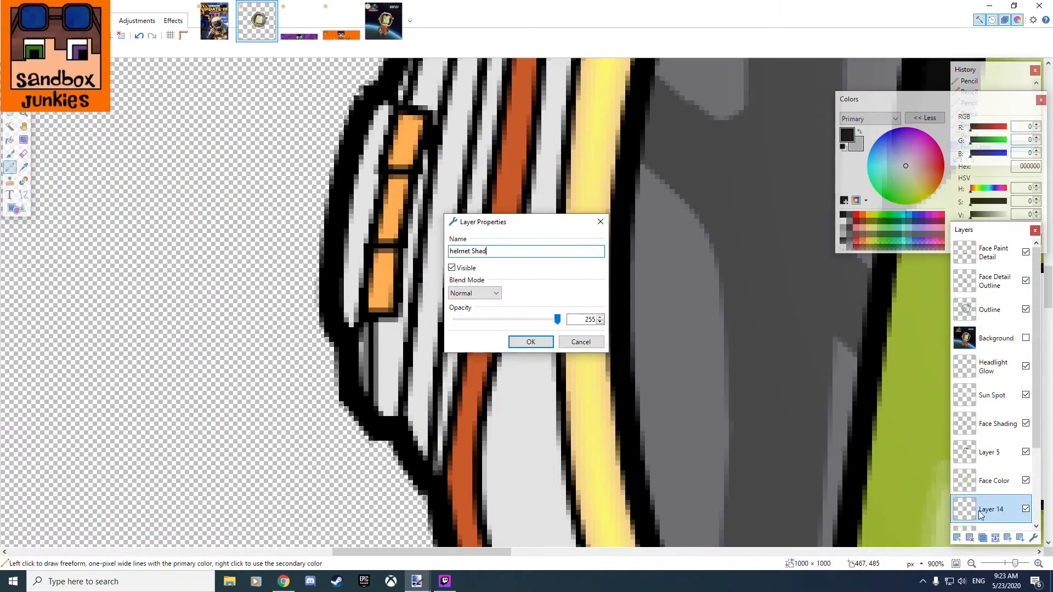
Select the helmet's colored area with the Magic Wand and make the helmet Shading layer active.
click(992, 519)
click(10, 126)
scroll(435, 334, down, 7)
click(455, 247)
click(992, 403)
scroll(446, 295, up, 3)
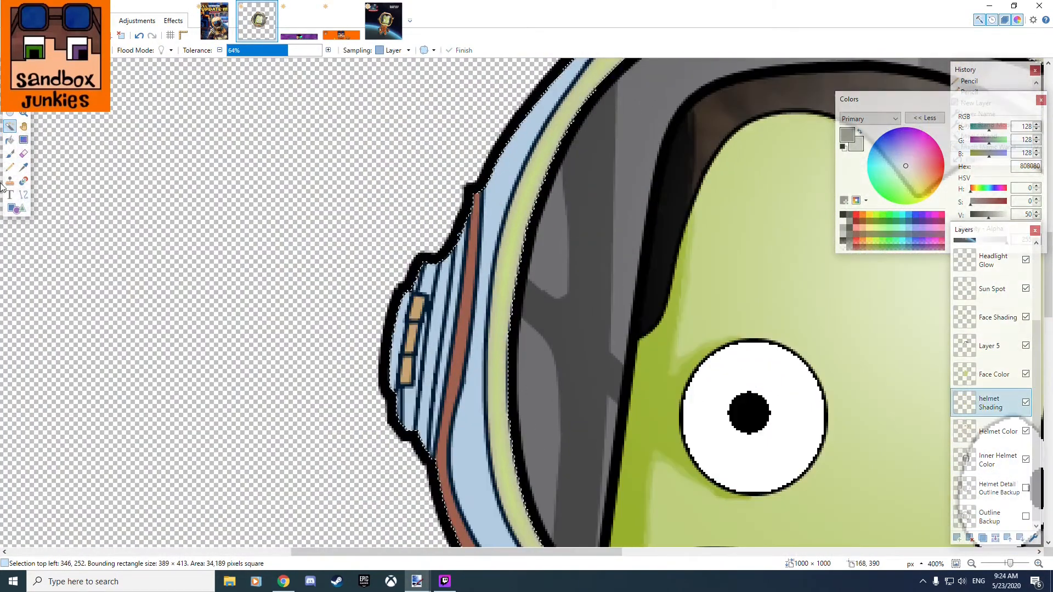
Try gray 808080 brush shading on the left earpiece while comparing it with the Background layer, and undo the strokes.
click(9, 154)
click(1026, 338)
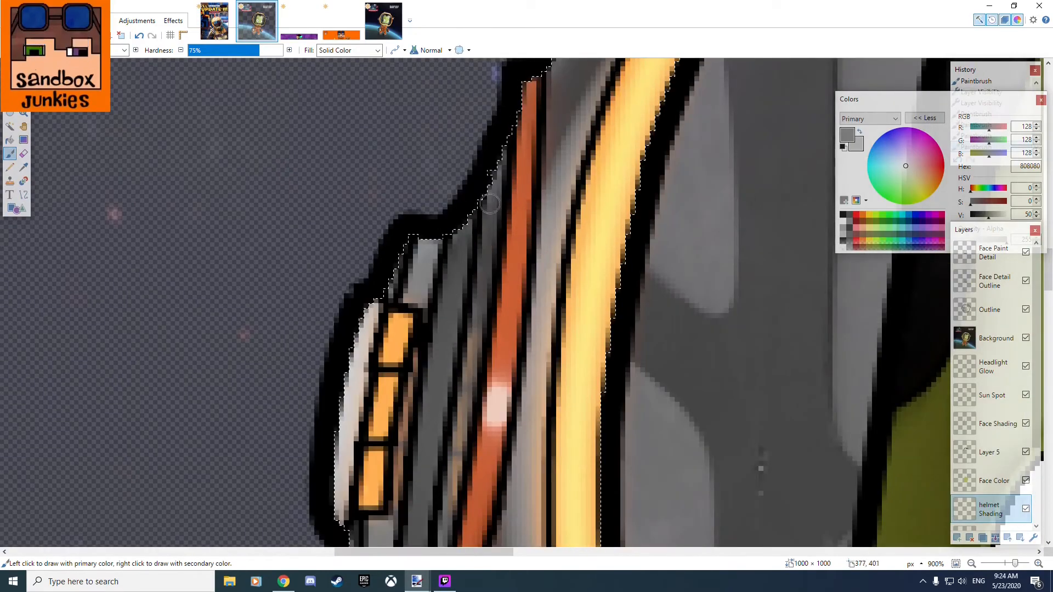
scroll(483, 329, down, 4)
click(1026, 338)
scroll(466, 439, down, 1)
drag(419, 333, 422, 389)
key(ctrl+z)
key(ctrl+z)
key(ctrl+z)
key(ctrl+z)
key(ctrl+z)
key(ctrl+z)
key(ctrl+z)
key(ctrl+z)
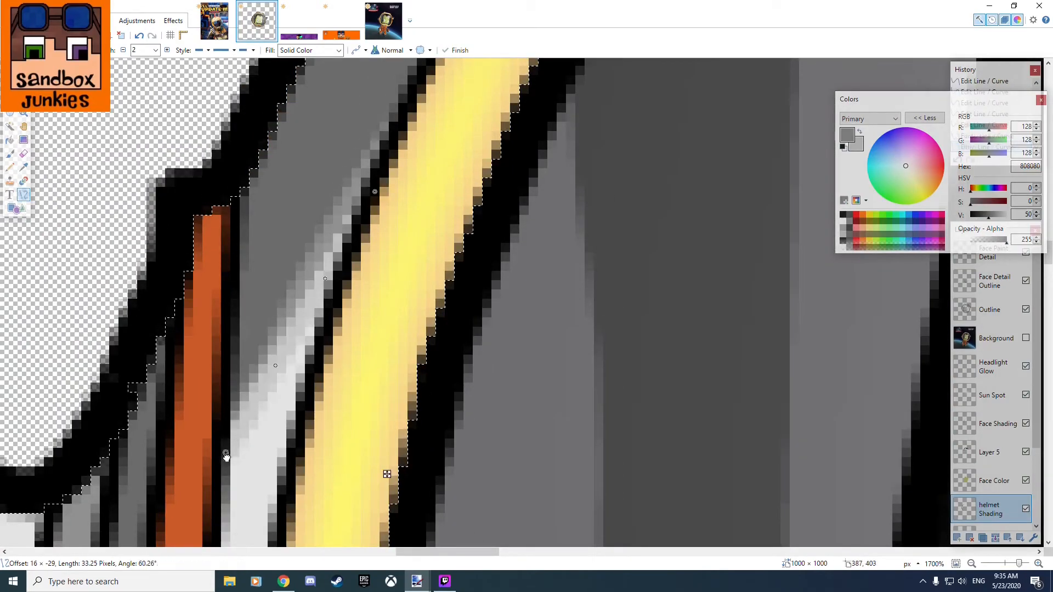
Shade the white strips along the helmet's left edge with dark gray and half-transparent black on helmet Shading.
click(255, 468)
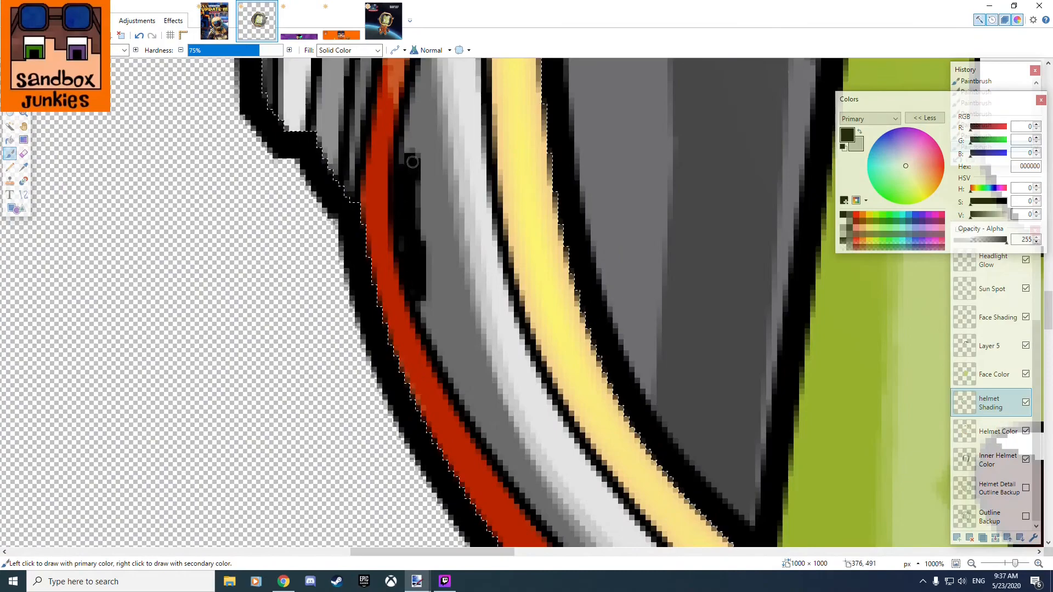
scroll(401, 210, down, 5)
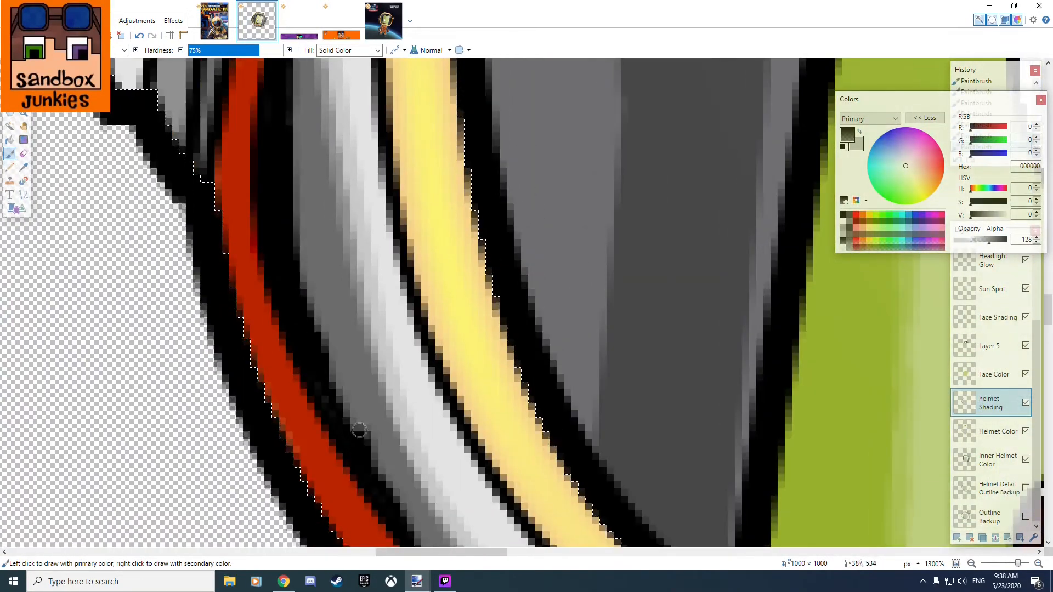
scroll(359, 430, down, 3)
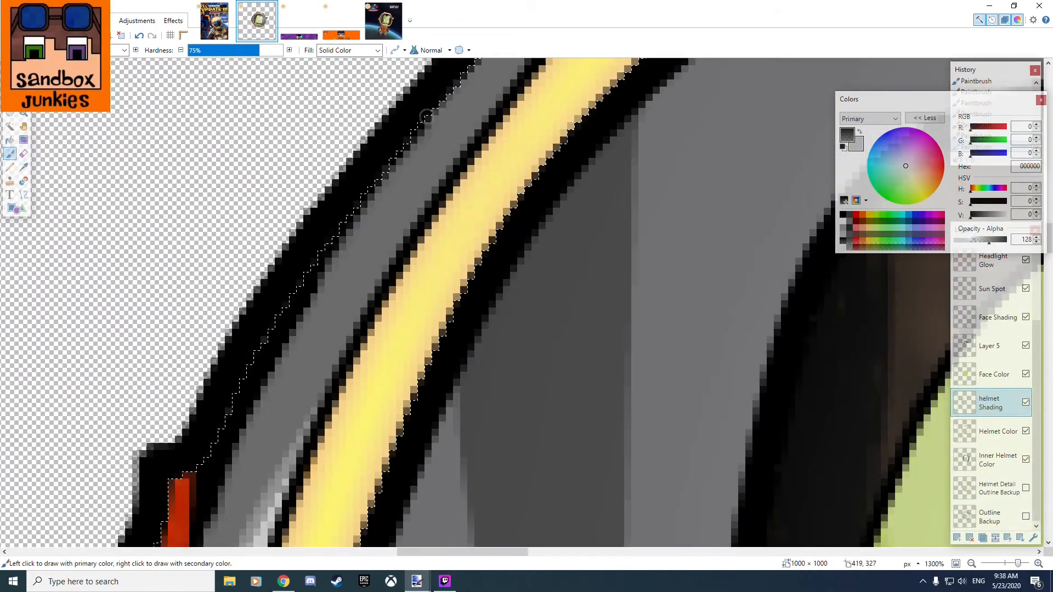
drag(427, 117, 484, 76)
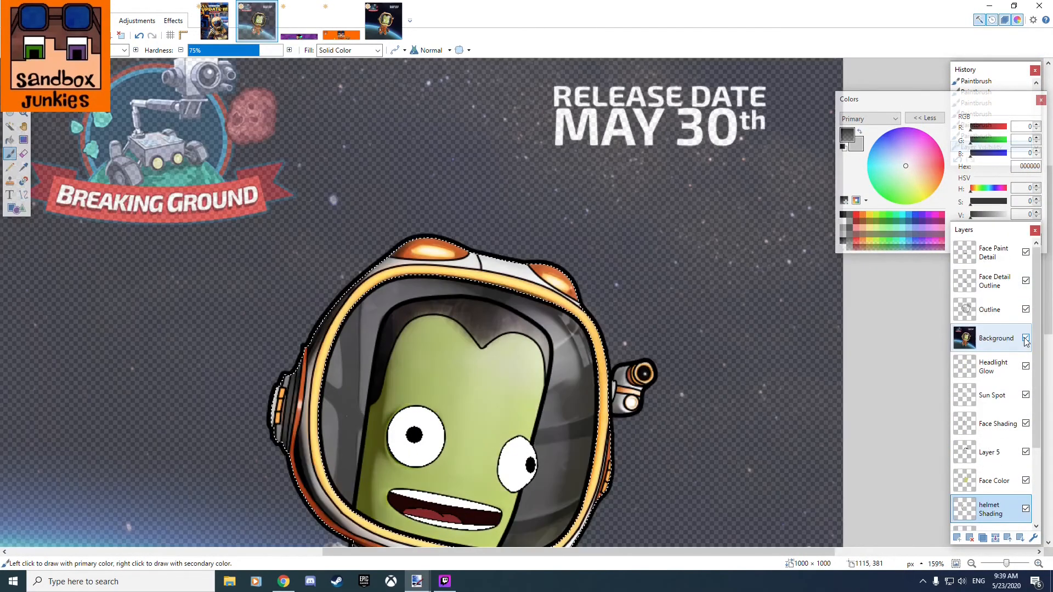
scroll(392, 304, up, 5)
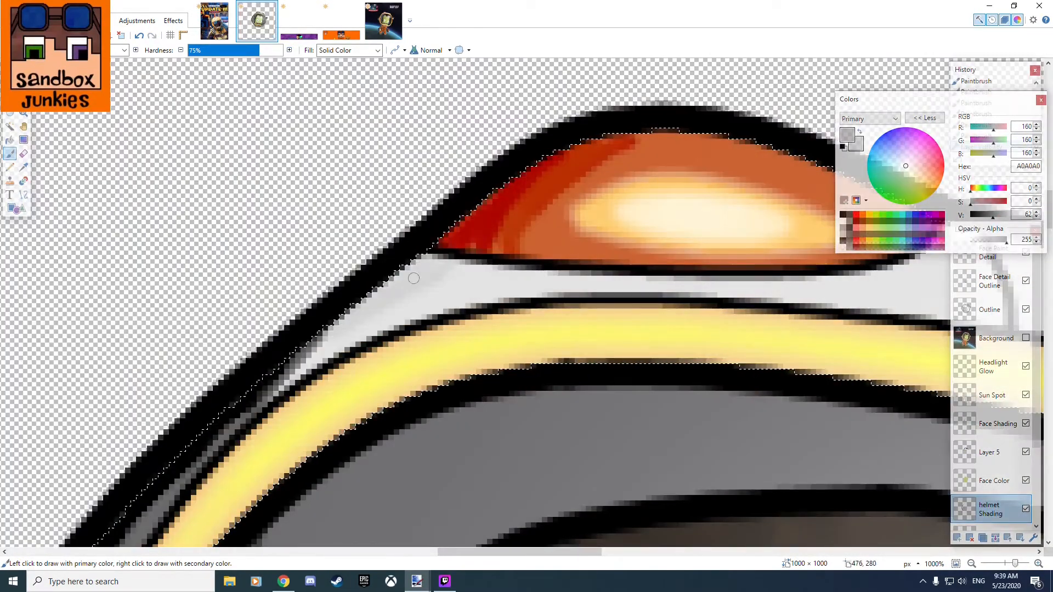
Brush gray 808080 shading onto the side camera on the helmet Shading layer.
scroll(546, 281, up, 3)
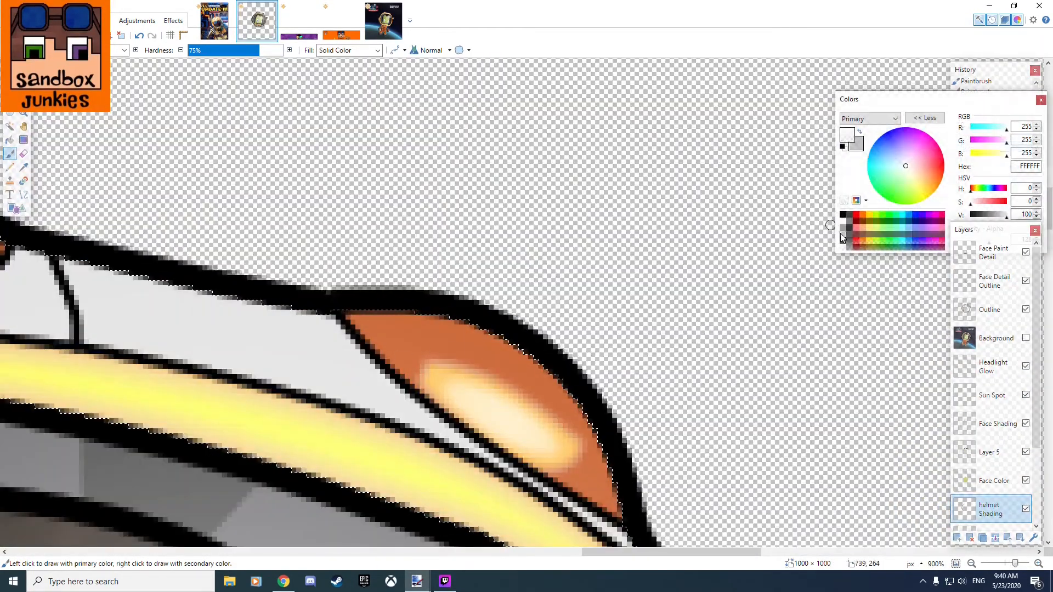
scroll(350, 356, down, 6)
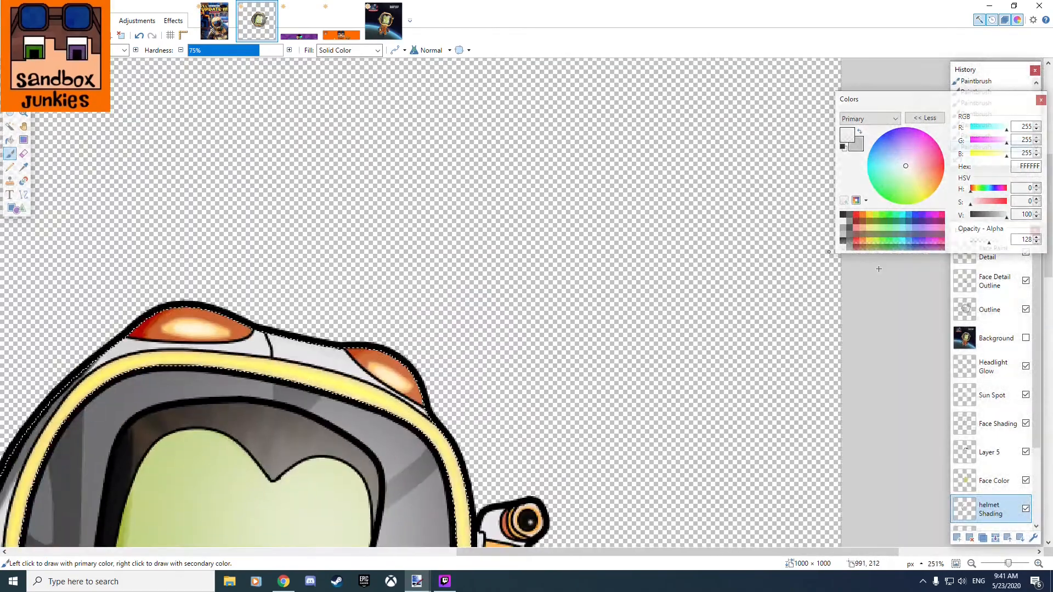
scroll(423, 345, up, 3)
scroll(521, 370, down, 8)
scroll(571, 483, up, 8)
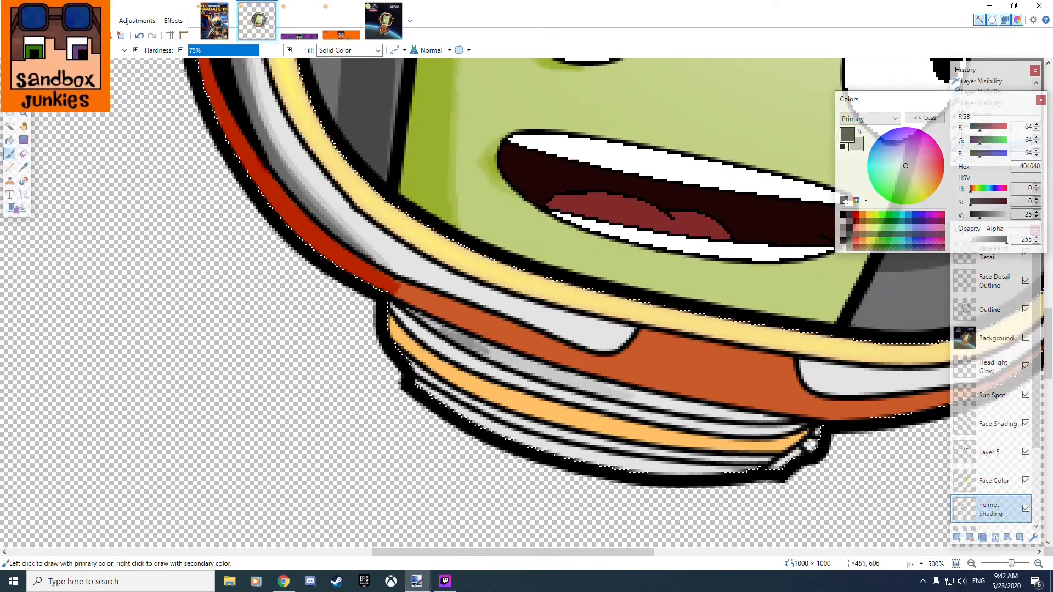
drag(420, 315, 620, 395)
Shade the neck ring's white bands with dark gray 404040 brush strokes and open the reference picture.
scroll(609, 411, up, 4)
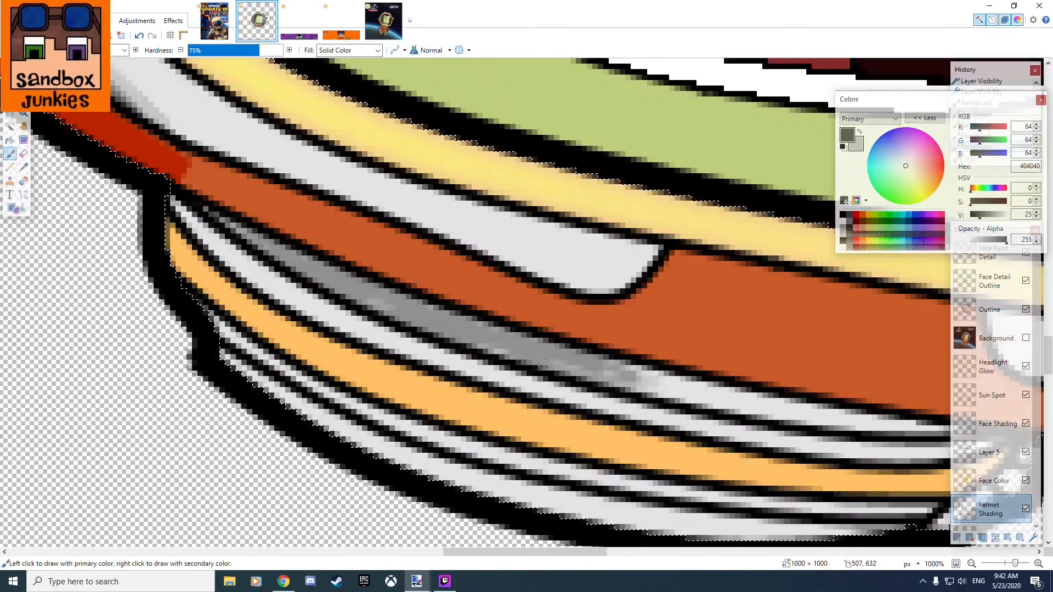
drag(476, 410, 665, 446)
drag(410, 358, 549, 378)
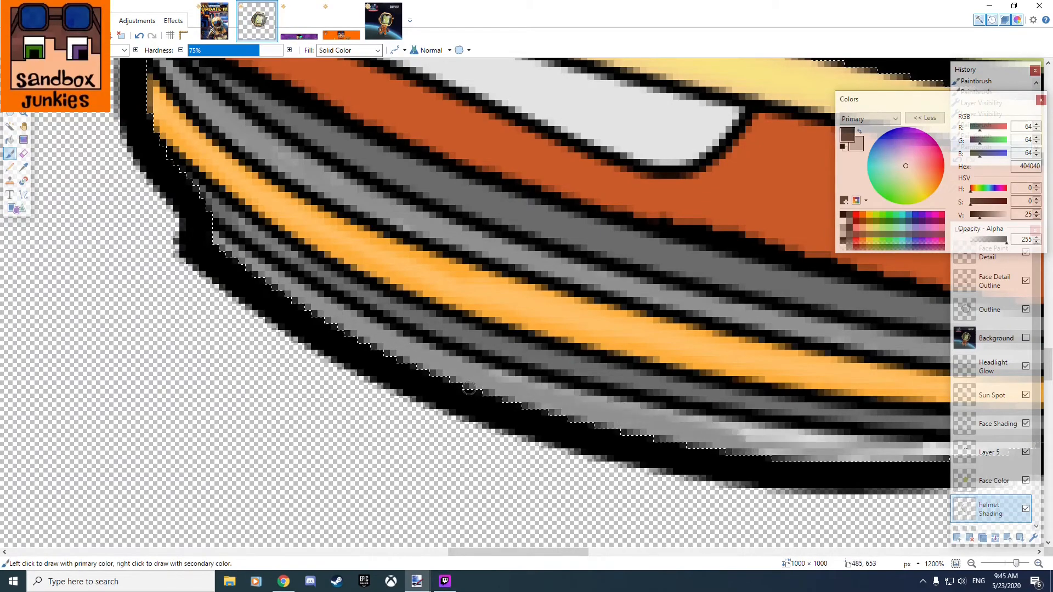
click(384, 22)
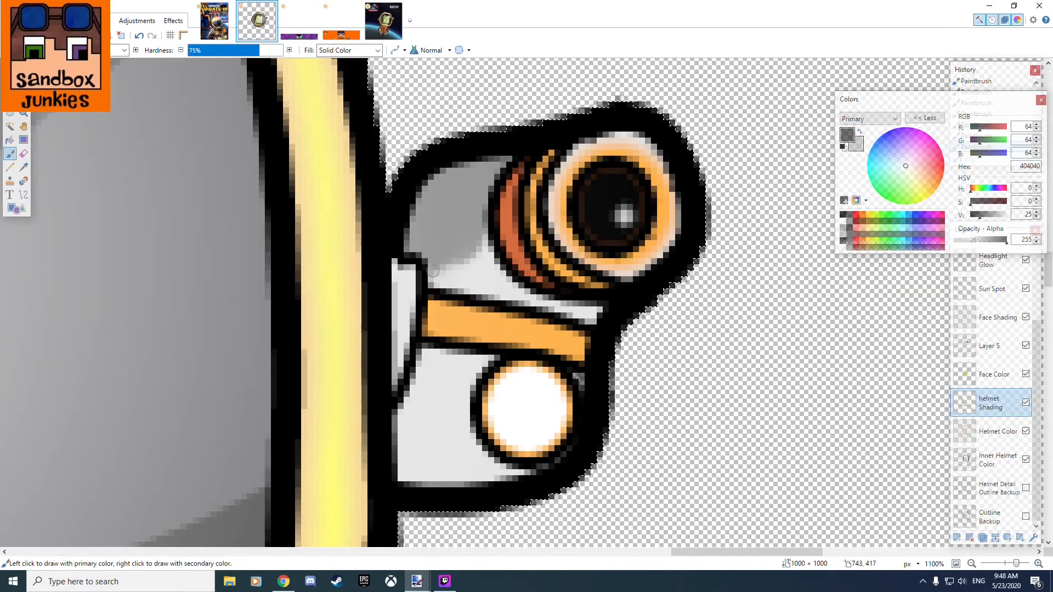
Darken the side camera's body around the lens and lamp with dark gray 404040 and half-transparent black strokes.
click(849, 222)
drag(410, 249, 467, 159)
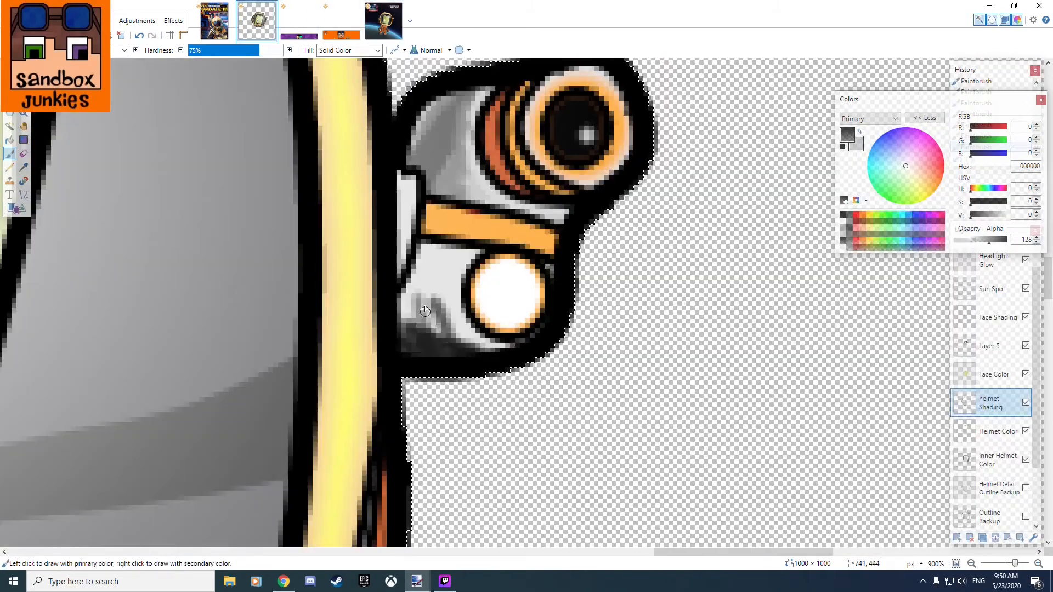
drag(417, 318, 434, 250)
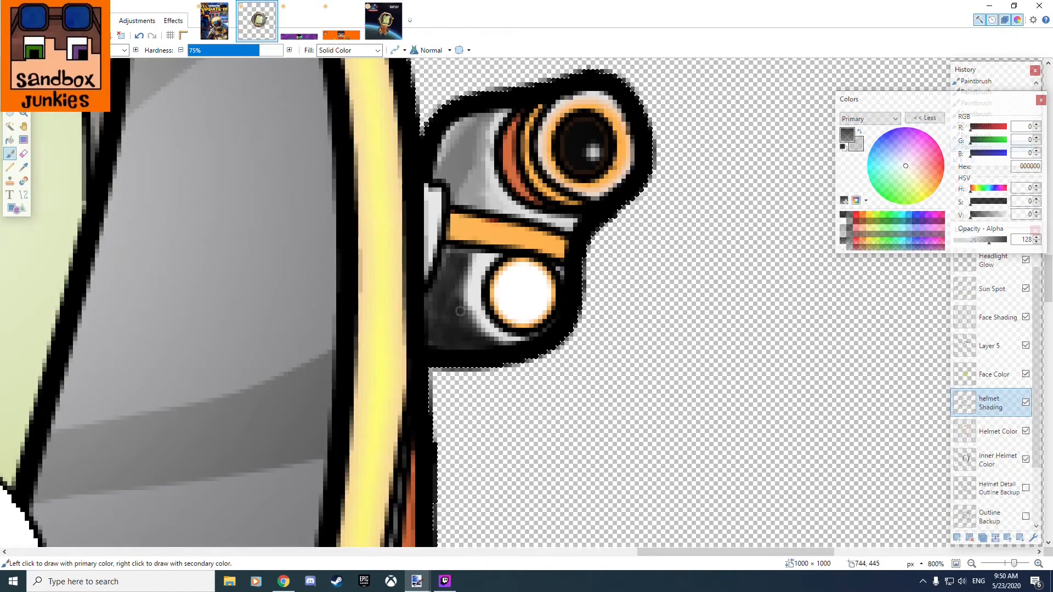
drag(531, 112, 500, 228)
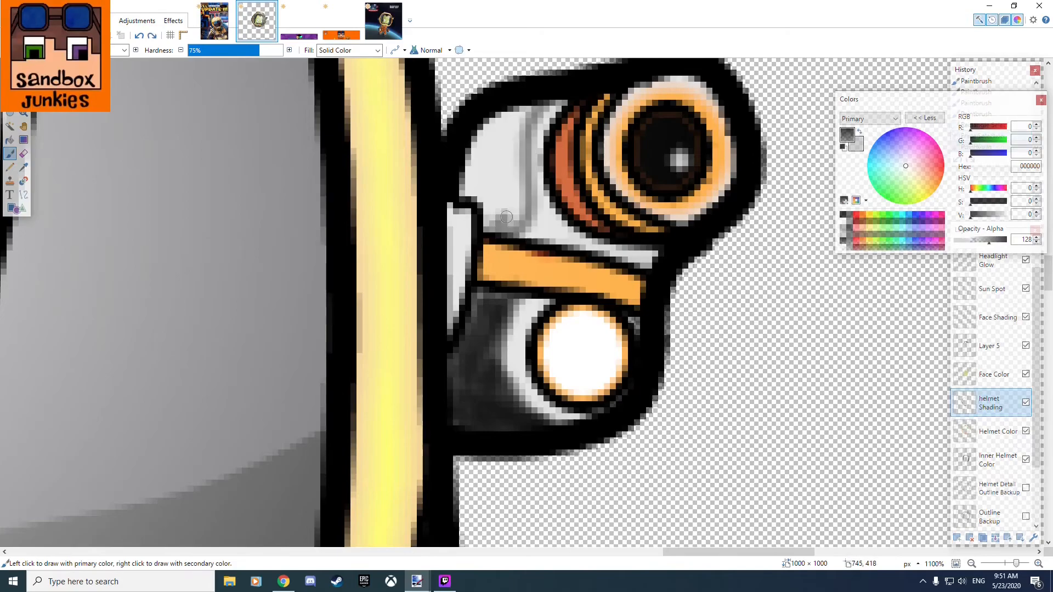
scroll(587, 285, down, 7)
scroll(521, 236, up, 6)
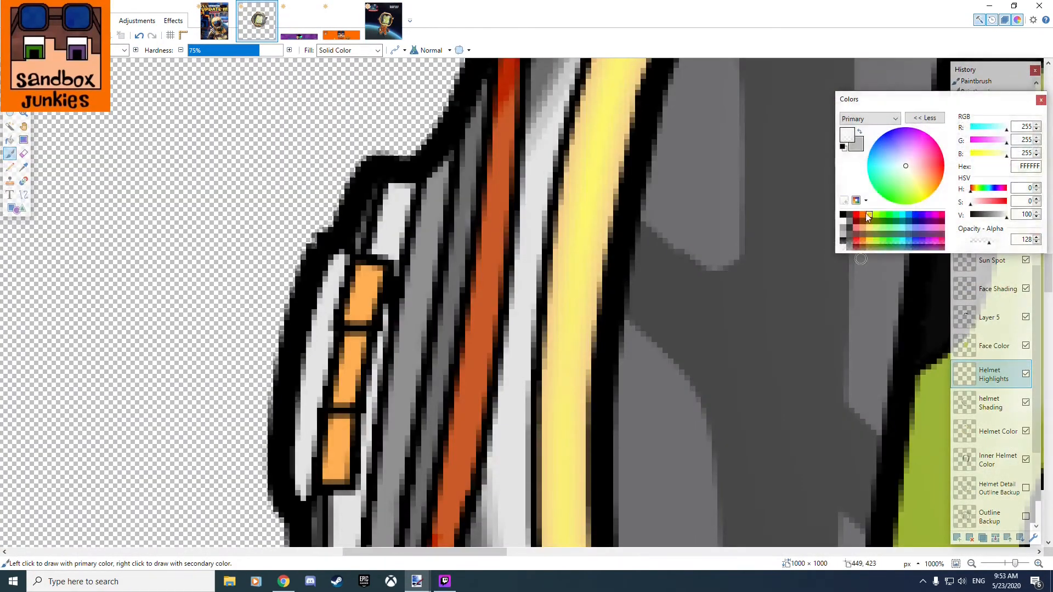
click(863, 216)
drag(438, 258, 445, 217)
key(ctrl+z)
Brush partly transparent brown 996732 highlights onto the helmet on the Helmet Highlights layer and compare with the reference picture.
click(992, 432)
click(992, 375)
drag(889, 99, 882, 70)
drag(442, 255, 445, 214)
key(ctrl+z)
key(ctrl+z)
drag(990, 187, 987, 188)
drag(453, 124, 430, 274)
drag(423, 379, 426, 404)
scroll(426, 404, down, 5)
scroll(515, 254, up, 5)
scroll(515, 254, down, 10)
drag(635, 463, 609, 431)
click(383, 20)
click(256, 21)
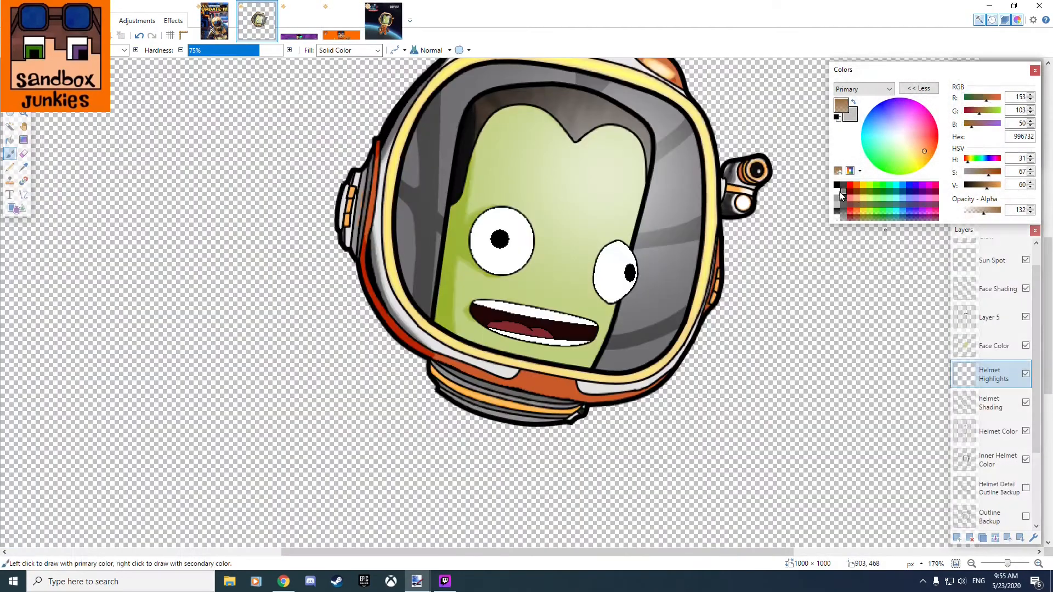
Brush a light highlight streak onto the orange panel below the visor and check the reference picture.
click(843, 218)
scroll(541, 408, up, 6)
drag(530, 305, 625, 327)
click(383, 20)
click(257, 21)
Change the brush size and add half-transparent white FFFFFF strokes inside the orange panel's highlight streak, checking against the reference picture.
click(125, 50)
click(115, 72)
drag(538, 299, 620, 323)
click(838, 218)
drag(550, 308, 608, 323)
scroll(488, 263, down, 6)
click(383, 21)
scroll(441, 170, up, 3)
click(257, 21)
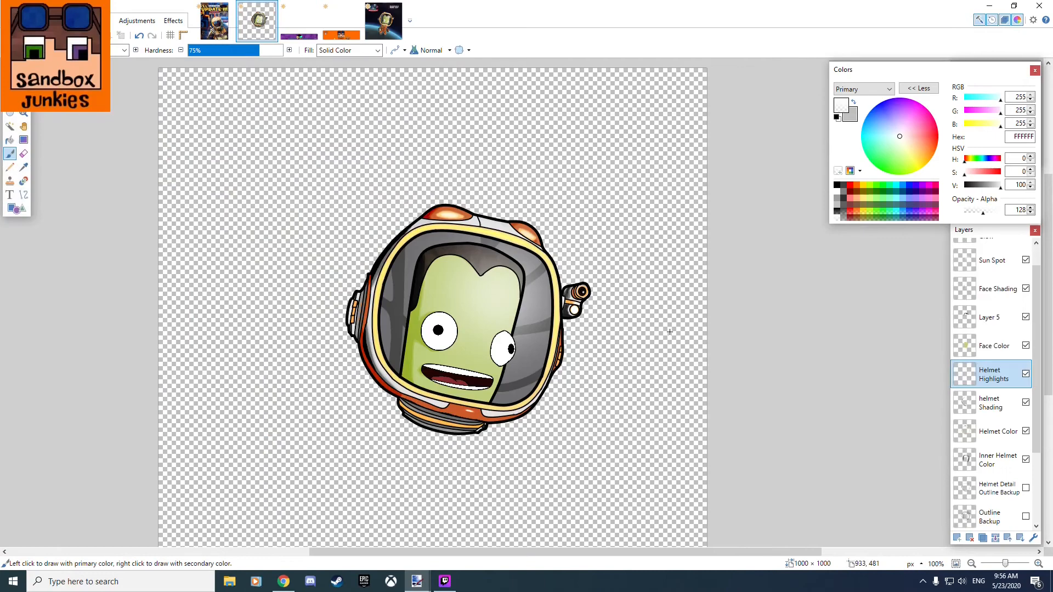
Select the gray inner-helmet areas on both sides of the face with the Magic Wand, using the Outline layer.
click(10, 126)
scroll(993, 289, up, 3)
click(990, 310)
click(537, 307)
Add a layer directly above Helmet Highlights and name it Inner Helmet shade.
click(992, 509)
click(958, 538)
double_click(991, 509)
text(In)
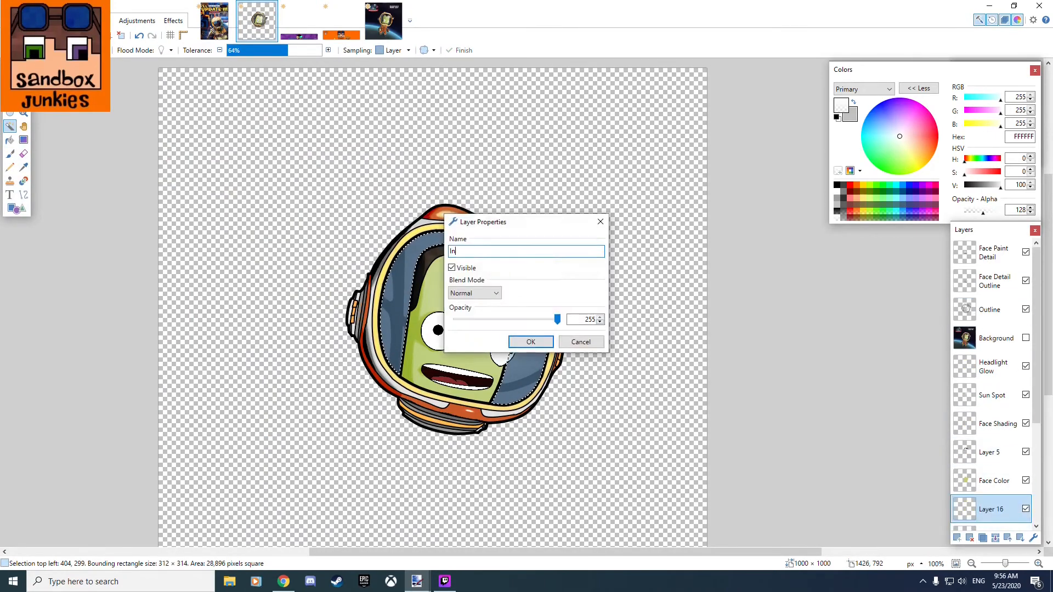
click(530, 342)
Draw an elliptical selection over the face and extend it upward and out to the helmet's left side.
scroll(559, 332, up, 5)
click(24, 195)
click(384, 21)
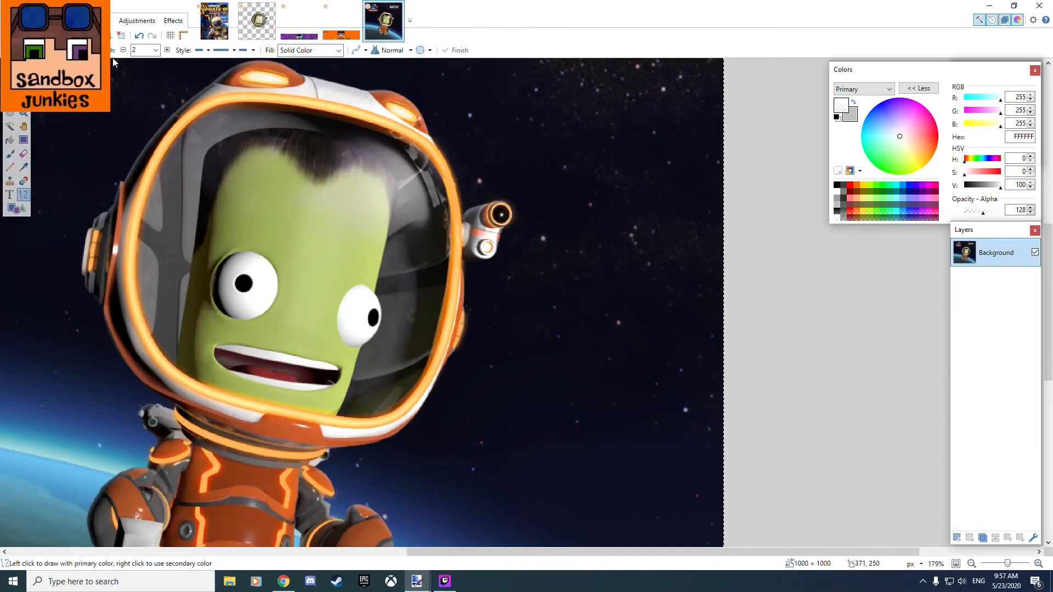
click(10, 114)
click(257, 21)
drag(250, 138, 497, 518)
click(24, 99)
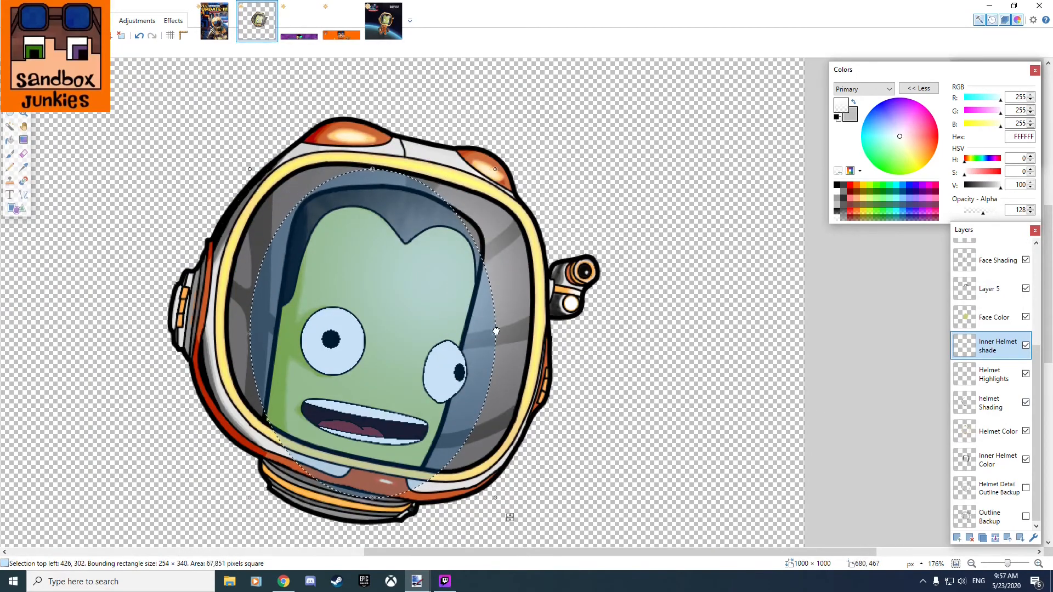
drag(494, 331, 496, 332)
drag(372, 169, 372, 151)
drag(250, 325, 169, 325)
Fill outside the ellipse with half-transparent black and delete the fill beyond the inner-helmet area on Inner Helmet shade.
click(10, 140)
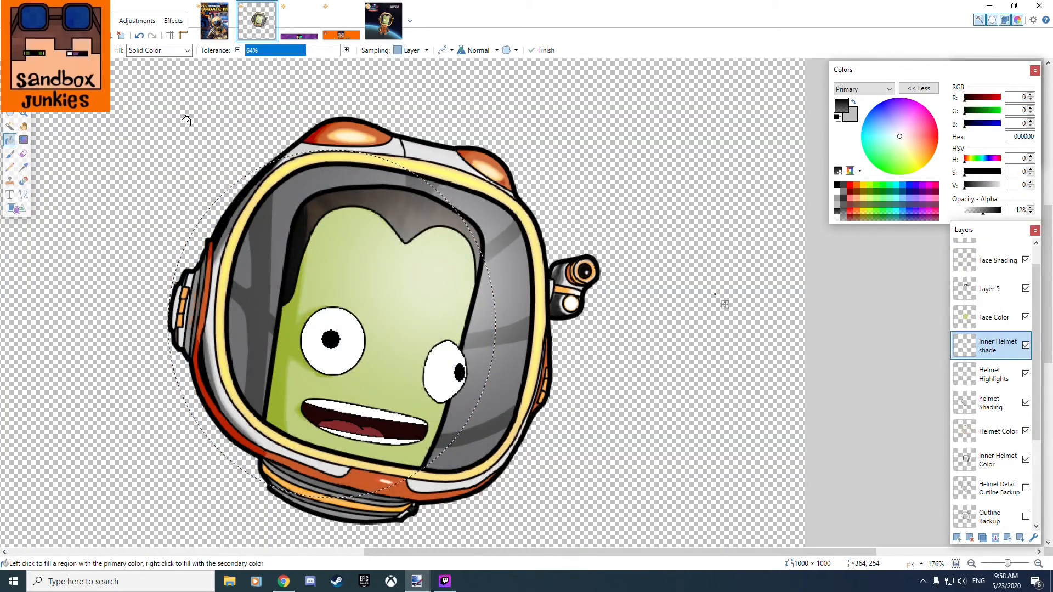
click(187, 120)
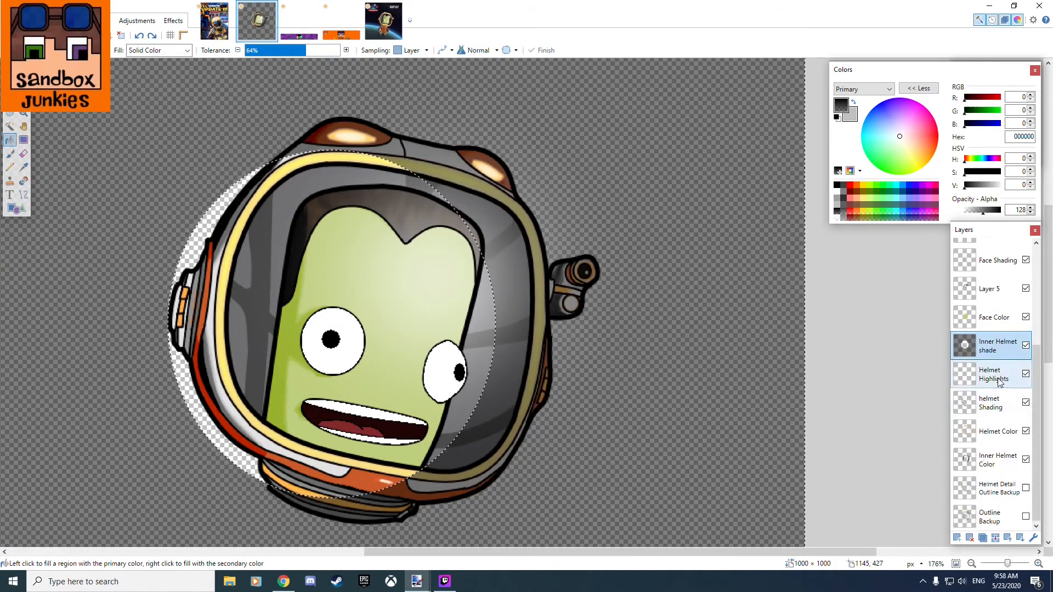
scroll(992, 352, up, 3)
click(10, 126)
click(508, 308)
click(998, 509)
key(ctrl+i)
key(Delete)
key(ctrl+d)
Select the inner-helmet area with the Magic Wand on the Outline layer and make Inner Helmet shade active.
scroll(726, 413, up, 1)
click(10, 155)
scroll(307, 275, down, 1)
click(990, 310)
click(10, 126)
click(407, 221)
click(998, 509)
click(9, 154)
Draw a half-transparent black curve with a brush width of 90 down the inner-helmet area right of the face.
scroll(387, 140, up, 8)
scroll(366, 104, up, 2)
scroll(532, 214, down, 4)
click(23, 194)
click(156, 49)
click(146, 118)
scroll(307, 274, down, 1)
drag(204, 98, 241, 433)
scroll(249, 301, down, 5)
click(155, 50)
click(146, 217)
scroll(248, 301, up, 5)
drag(220, 313, 289, 305)
Reshape the shading curve to follow the visor's inner right edge and commit it.
scroll(388, 512, down, 3)
scroll(365, 376, up, 2)
scroll(327, 333, up, 5)
drag(429, 546, 390, 480)
scroll(379, 329, down, 3)
scroll(376, 411, up, 3)
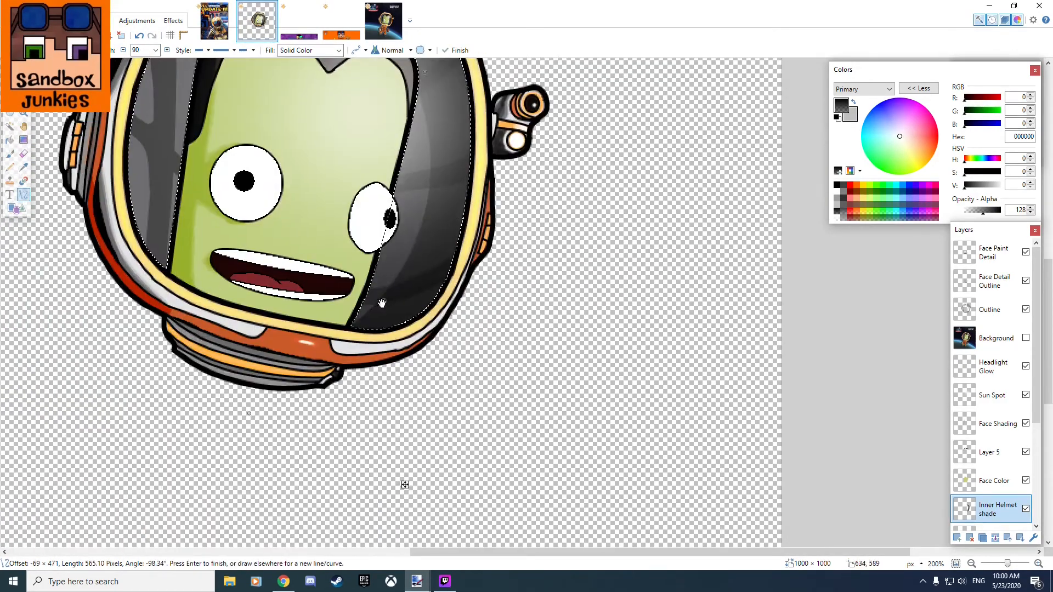
scroll(455, 275, down, 2)
scroll(445, 133, up, 2)
drag(373, 168, 343, 189)
key(Return)
scroll(307, 164, down, 1)
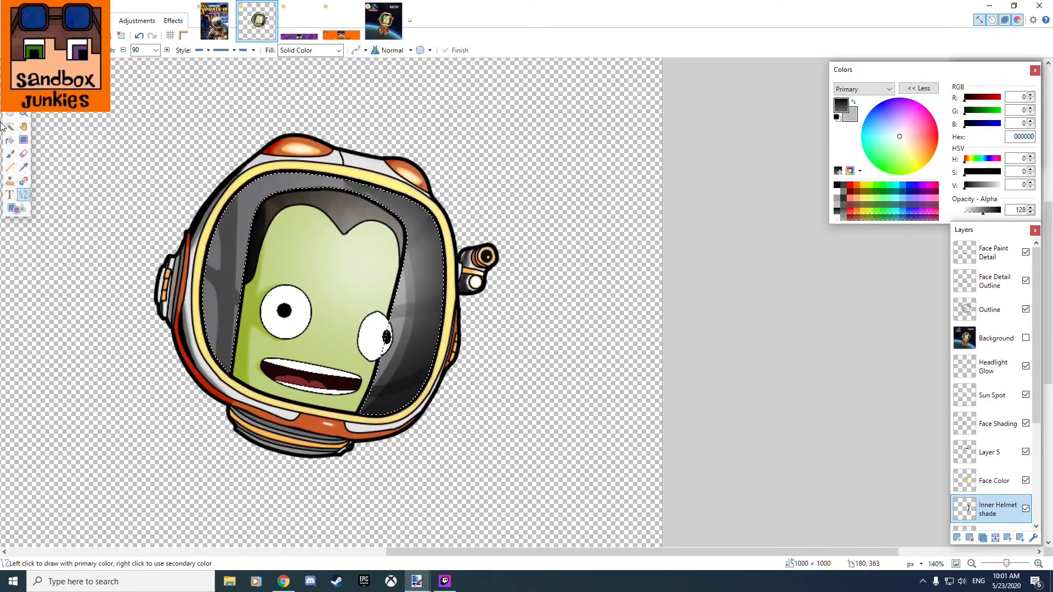
Clear the inner-helmet selection and make the Sun Spot layer active.
click(10, 86)
click(536, 343)
scroll(536, 341, down, 1)
click(992, 395)
click(174, 21)
click(296, 131)
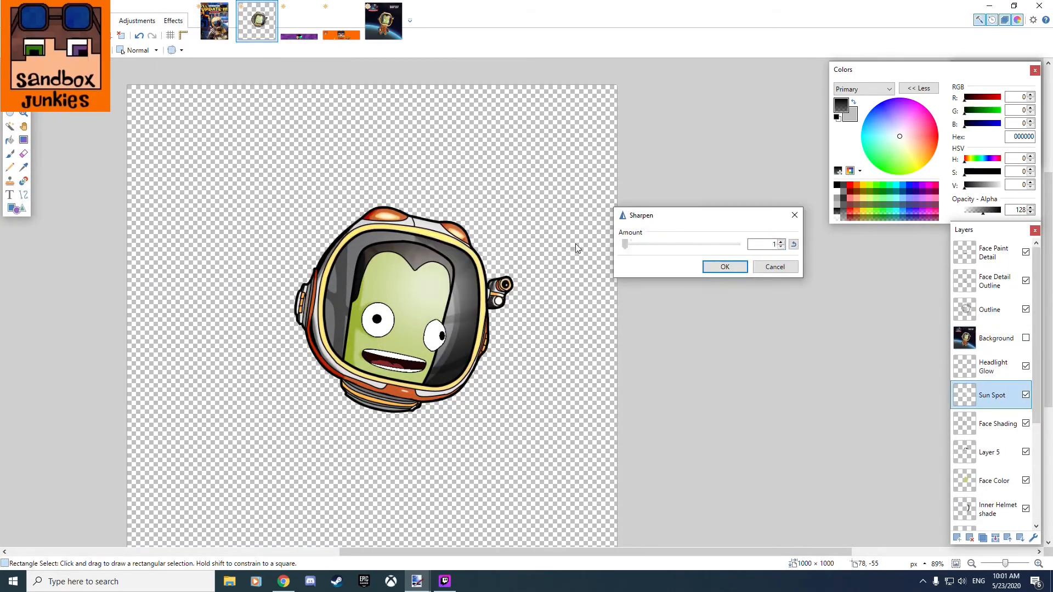
click(776, 266)
Erase the whole Sun Spot layer and draw a new opaque white FFFFFF shape over the visor's upper right area.
key(ctrl+a)
key(Delete)
click(837, 191)
click(16, 209)
mouse_move(417, 257)
mouse_down()
mouse_move(471, 317)
mouse_move(485, 311)
mouse_up()
Apply the Glow effect and an increased amount of Sharpen to the Sun Spot layer.
click(173, 21)
click(297, 105)
click(543, 334)
click(174, 21)
click(296, 131)
drag(504, 258, 610, 215)
drag(550, 243, 580, 242)
click(649, 267)
scroll(631, 329, up, 1)
click(1026, 338)
click(1026, 338)
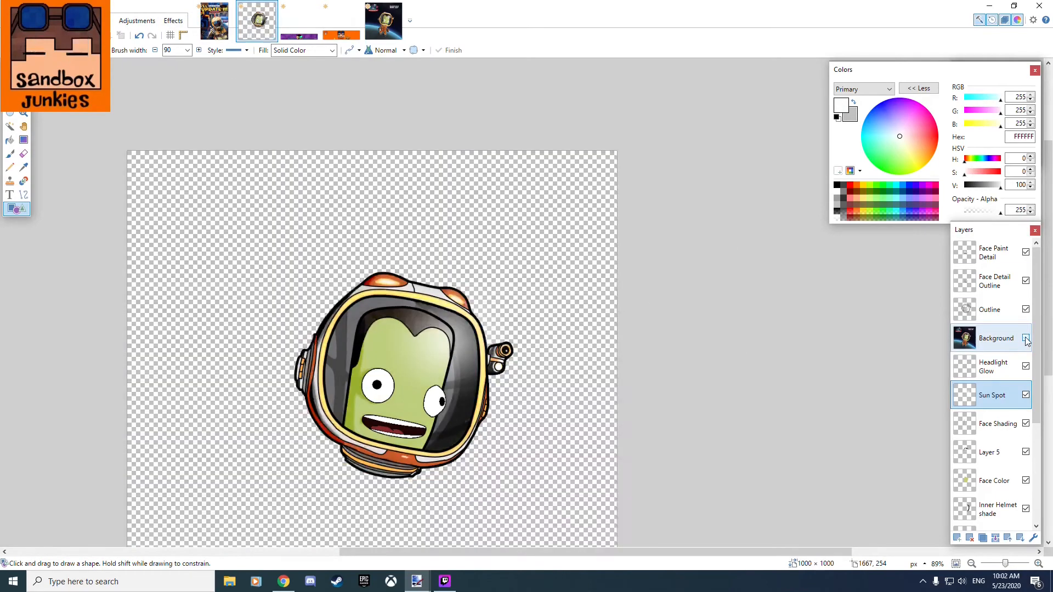
Change the Sun Spot layer's blend mode in its layer properties.
scroll(564, 388, up, 1)
double_click(992, 395)
click(475, 294)
click(497, 338)
click(526, 341)
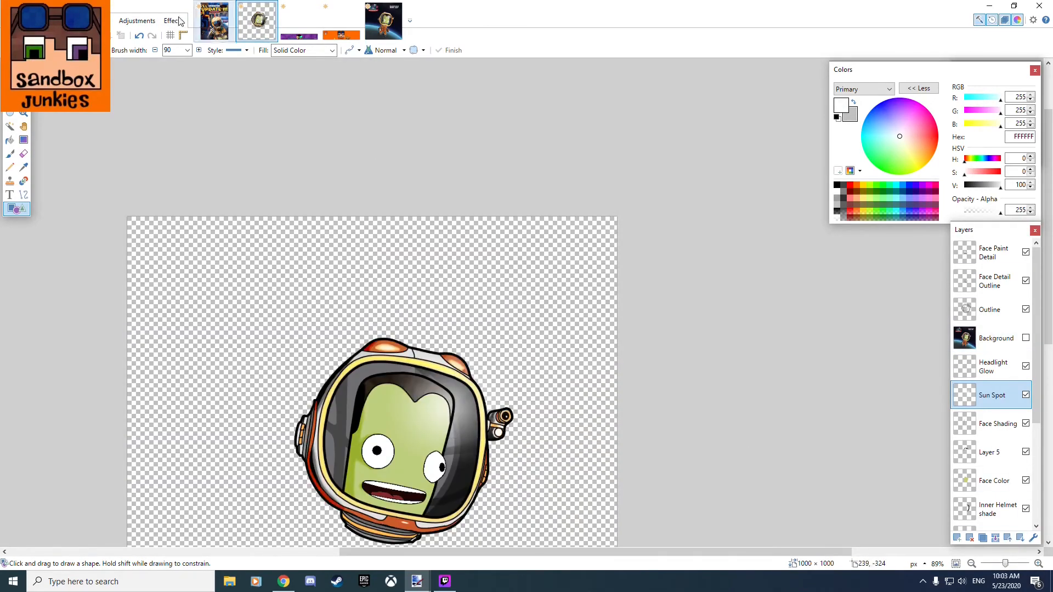
Apply the Glow effect to the Sun Spot layer once more and review its layer properties.
click(174, 21)
click(296, 104)
click(543, 334)
double_click(992, 396)
click(527, 342)
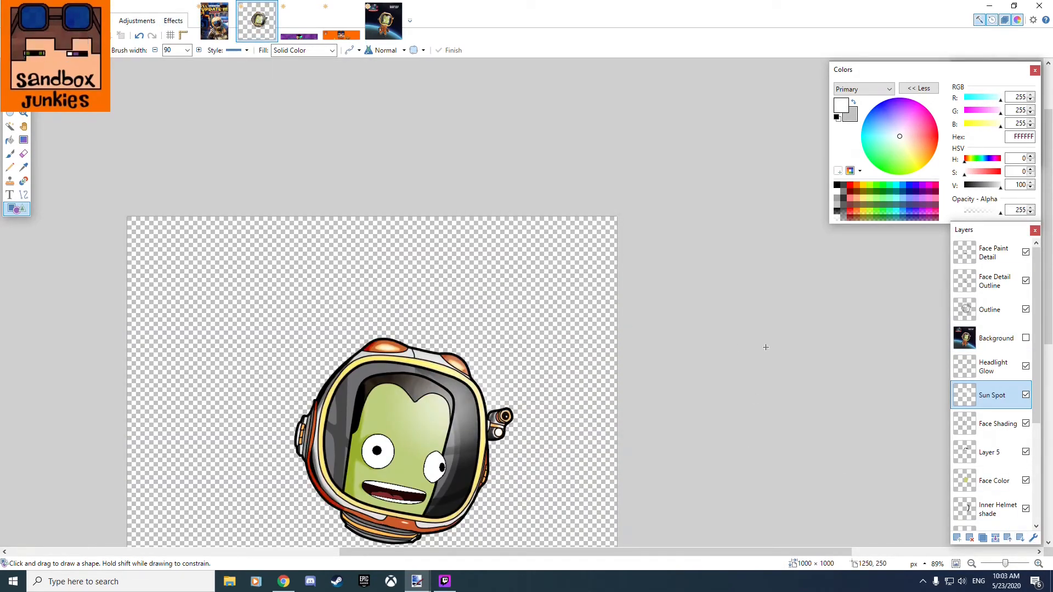